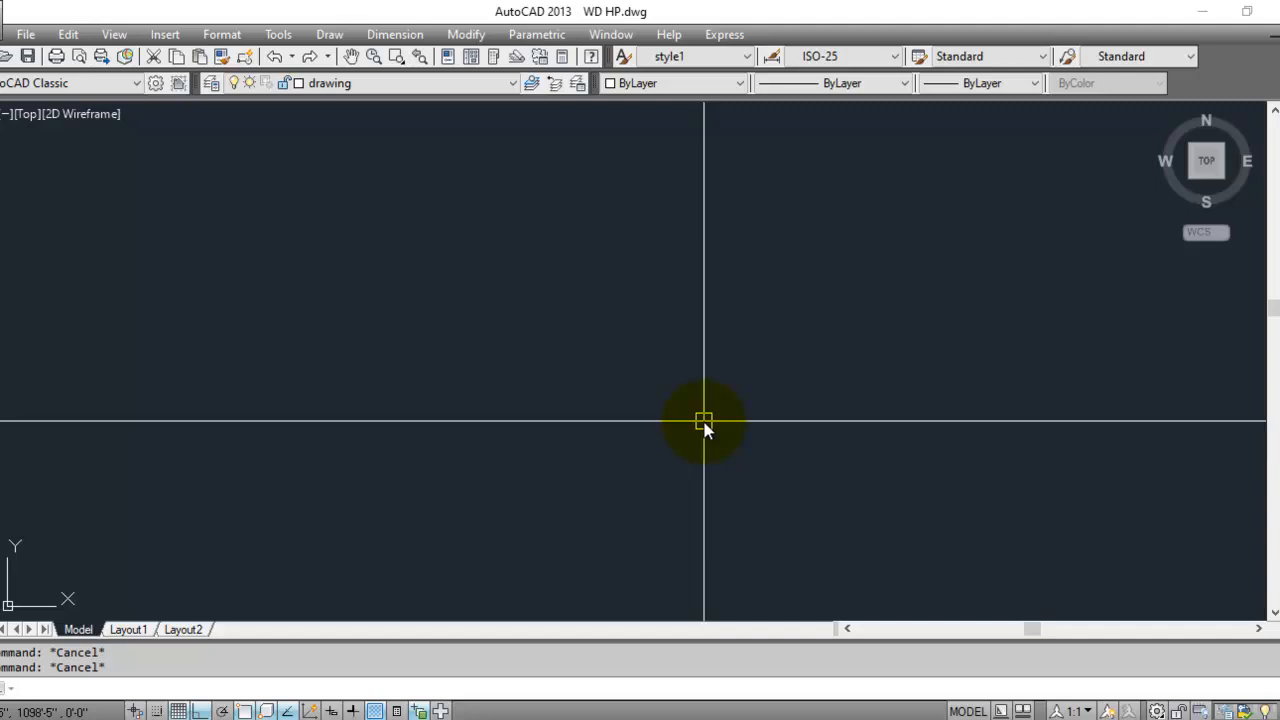
- Draw a vertical polyline 32'6" long upward as the left side of the outer wall
type("l")
key("Return")
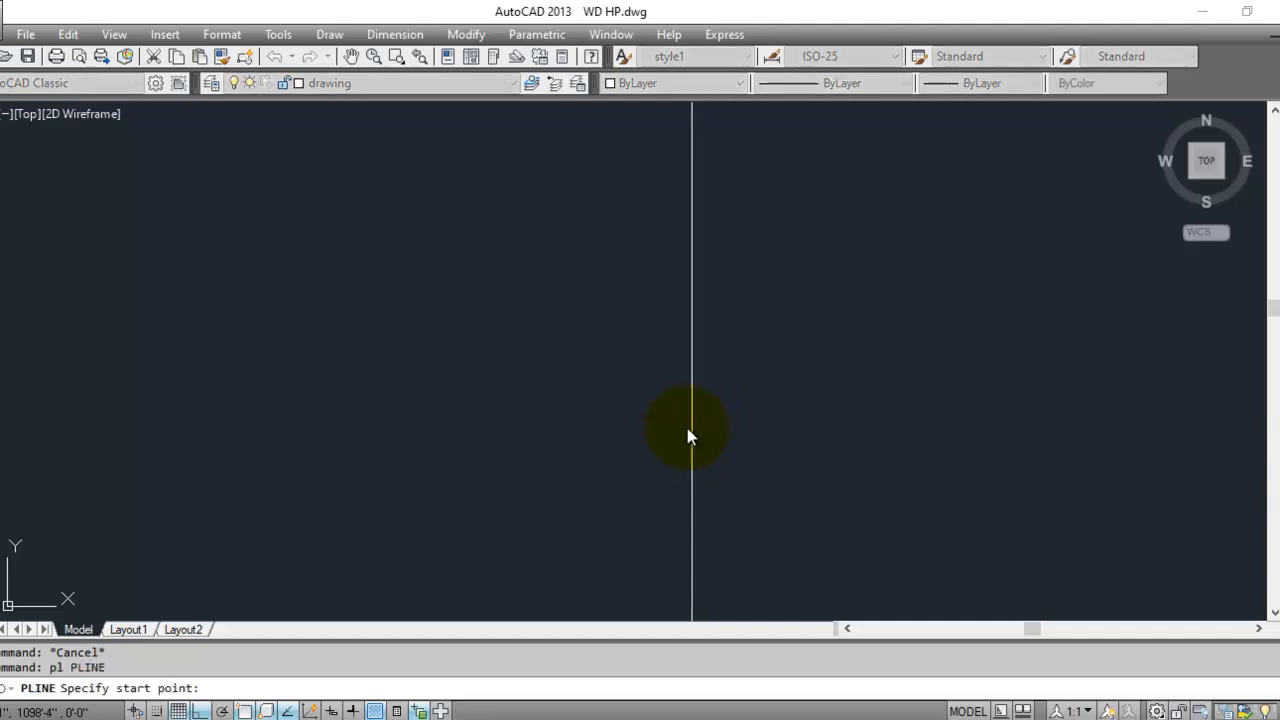
left_click(417, 479)
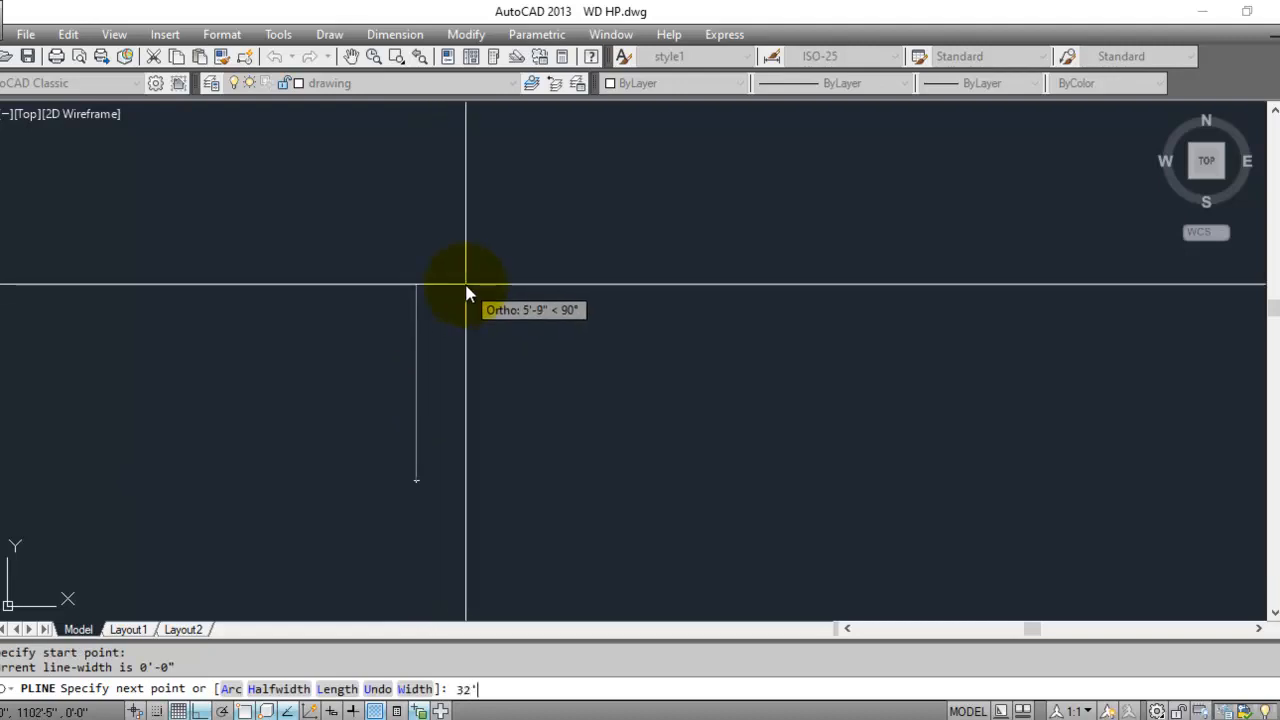
key("Return")
key("Escape")
scroll(443, 430, "down", 5)
middle_click_drag(434, 245, 390, 405)
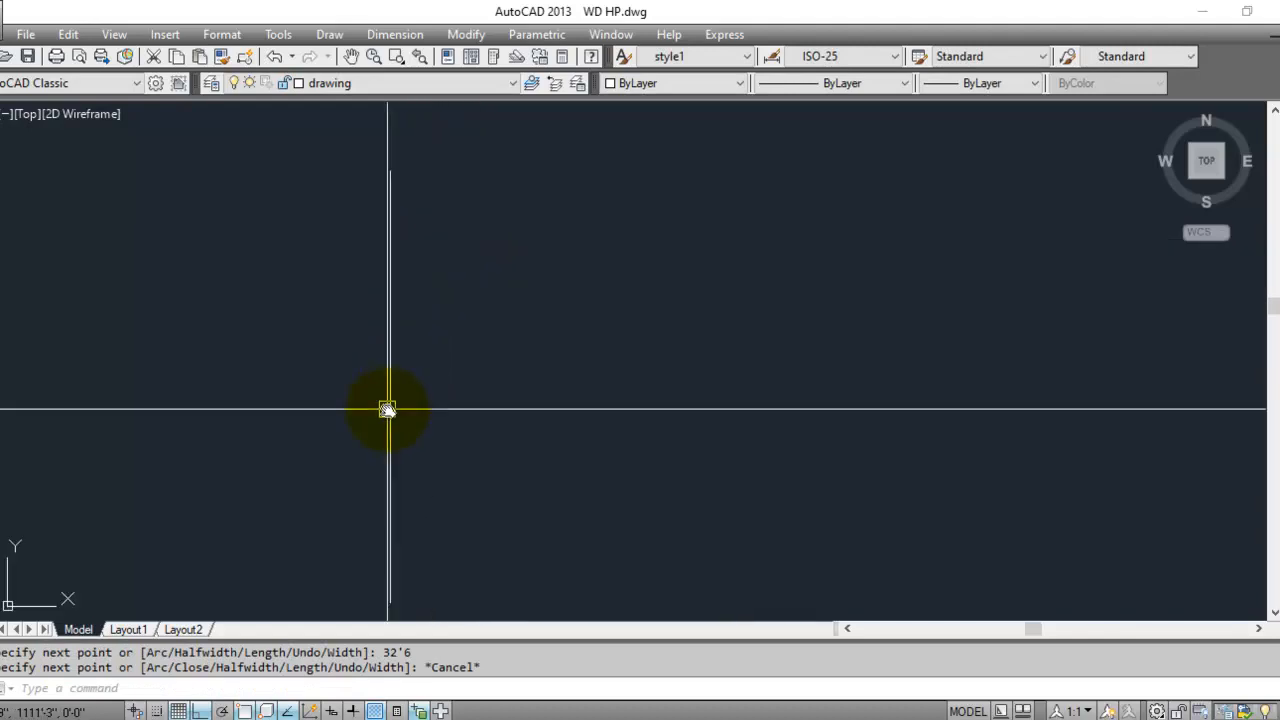
- Draw a horizontal polyline 51'9" long to the right from the top end of the left wall line
key("Return")
left_click(390, 171)
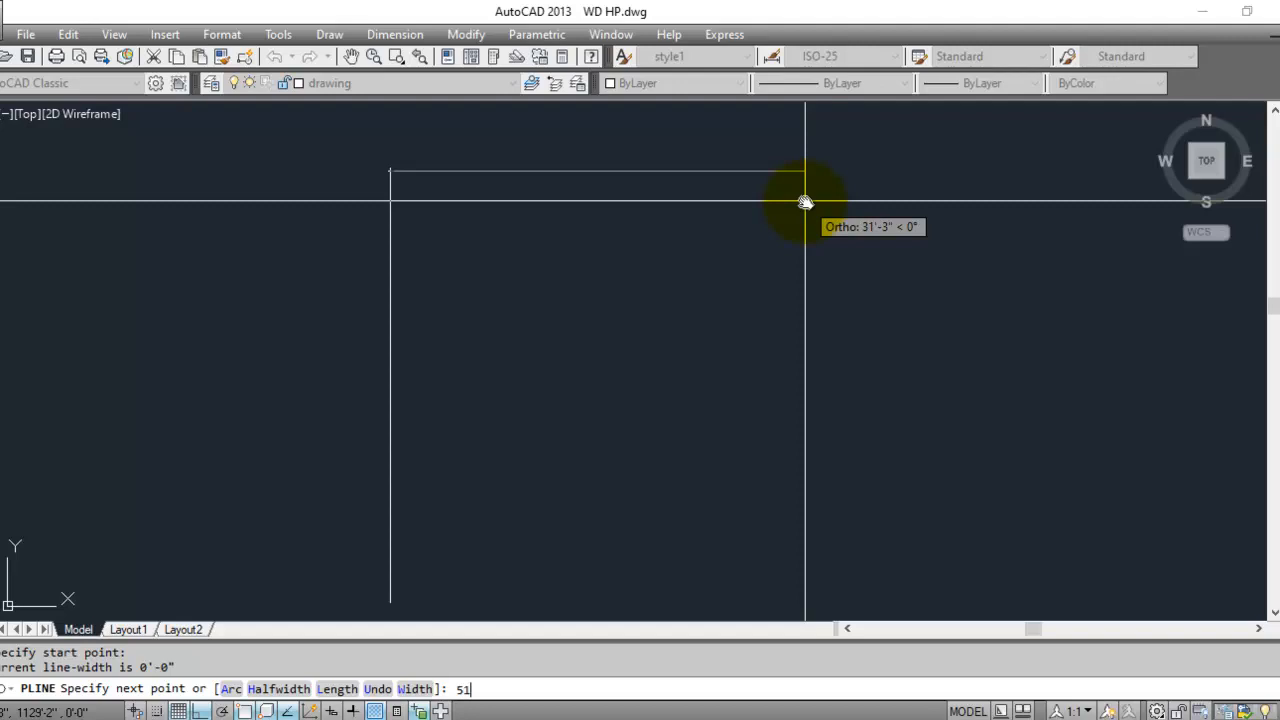
key("Return")
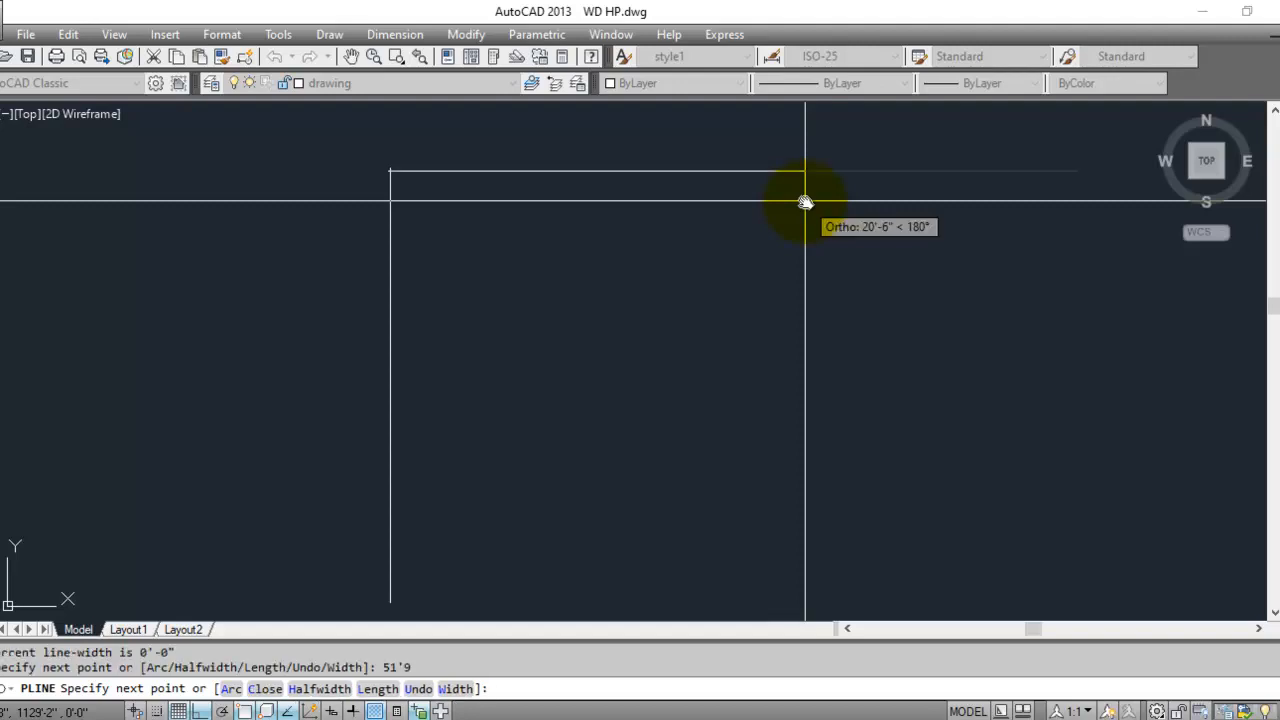
key("Escape")
scroll(620, 190, "down", 2)
- Draw a horizontal polyline 51'9" long to the right from the bottom end of the left wall line
key("Return")
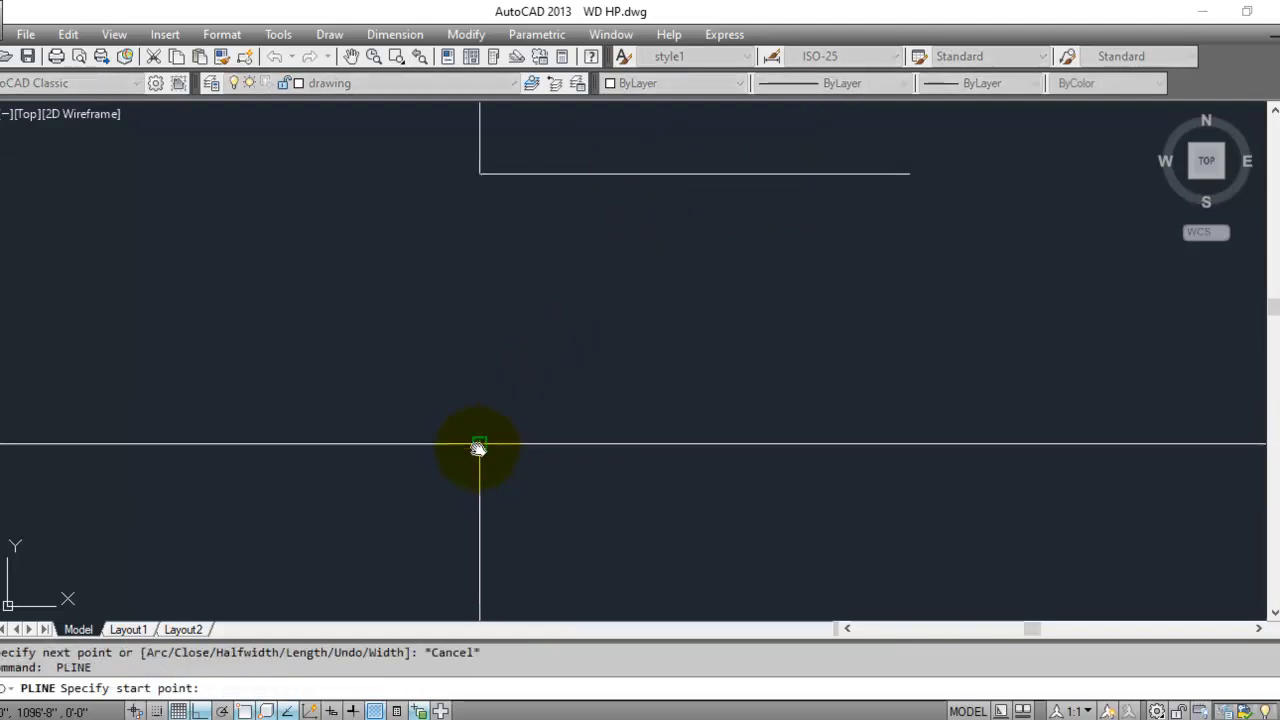
left_click(478, 446)
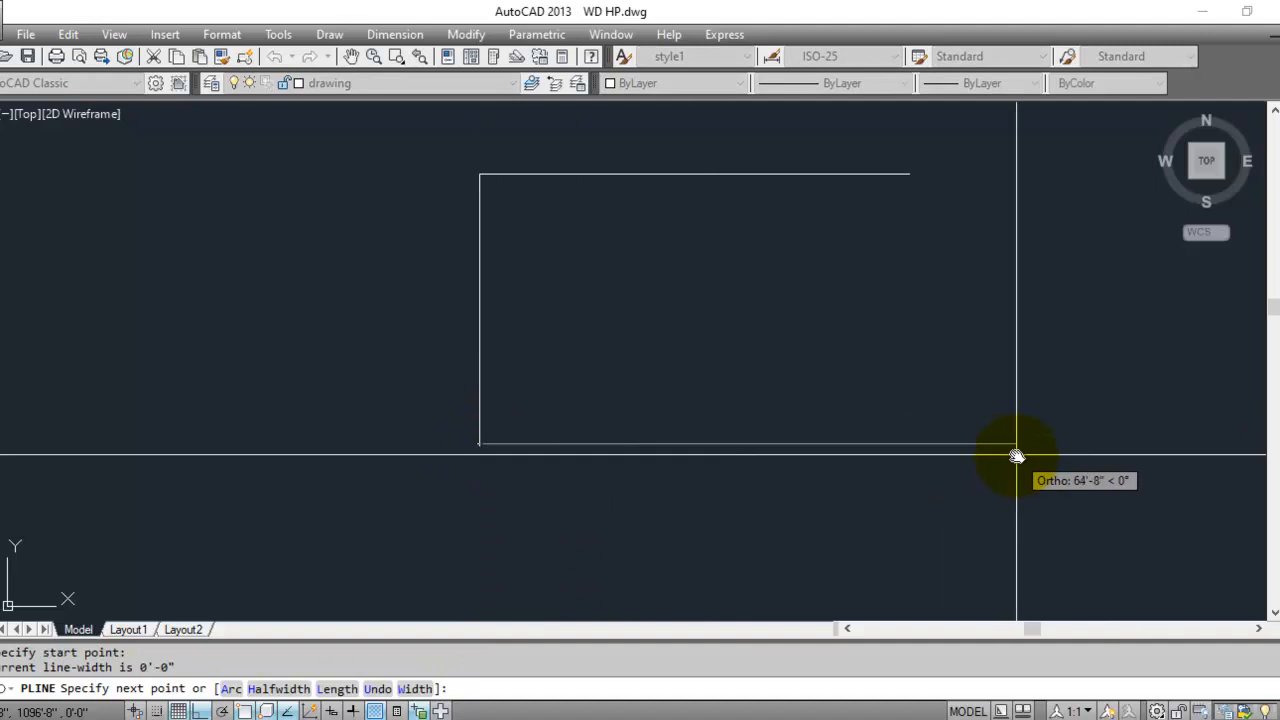
type("51'9")
key("Return")
key("Escape")
- Draw the right vertical polyline down from the top line's free end to close the rectangular outline
key("Return")
left_click(910, 175)
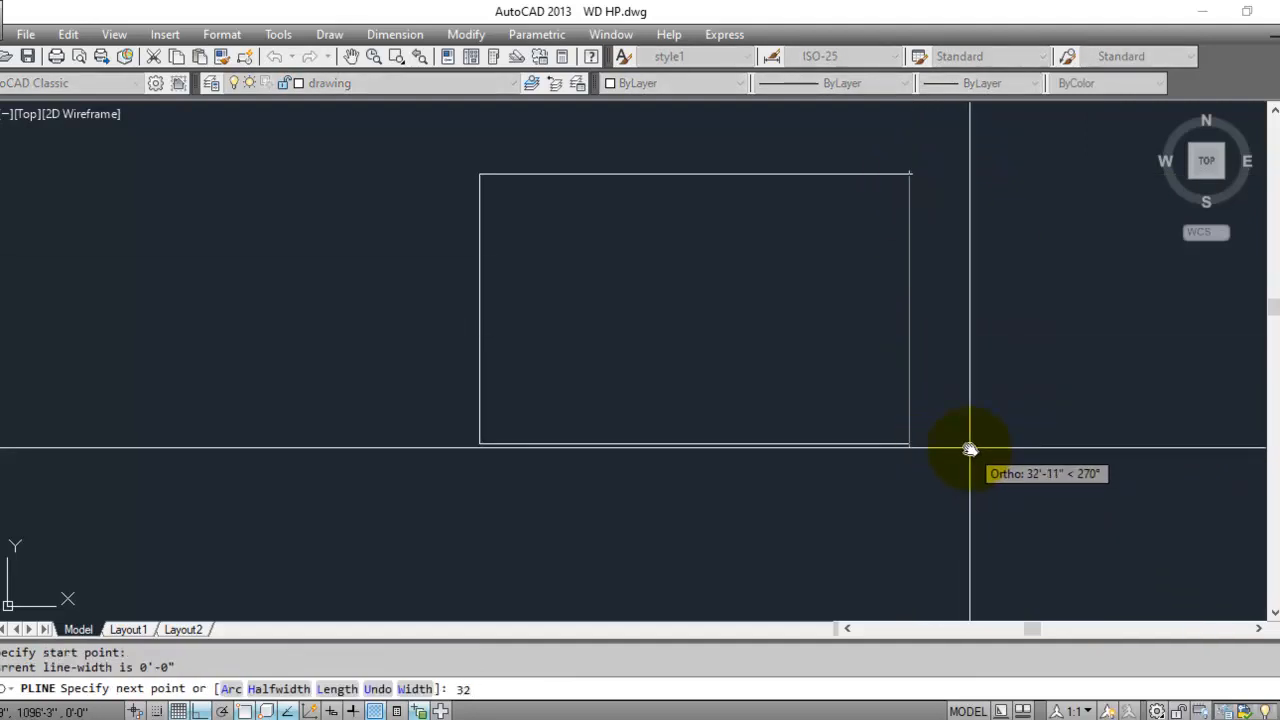
key("Return")
key("Escape")
middle_click_drag(625, 294, 581, 354)
left_click(578, 362)
key("Escape")
key("Escape")
scroll(620, 377, "up", 2)
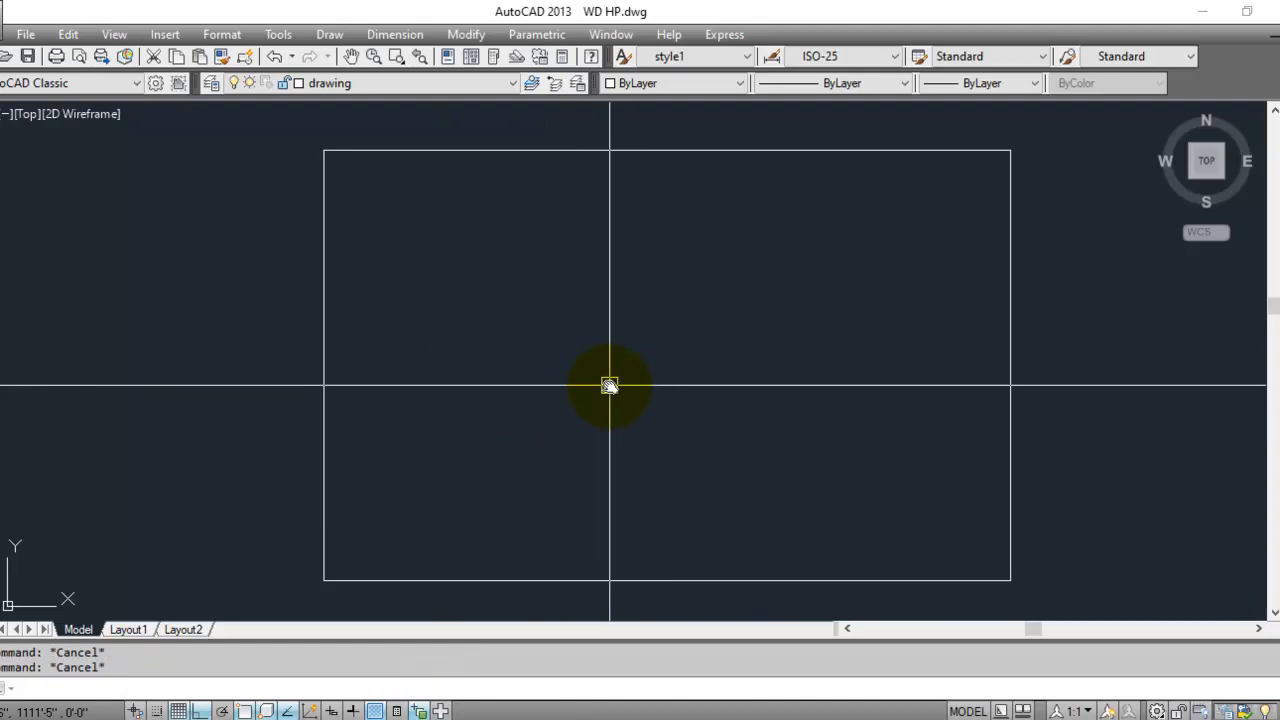
- Offset all four sides of the outline 9" inward to form the outer wall thickness
type("o")
key("Return")
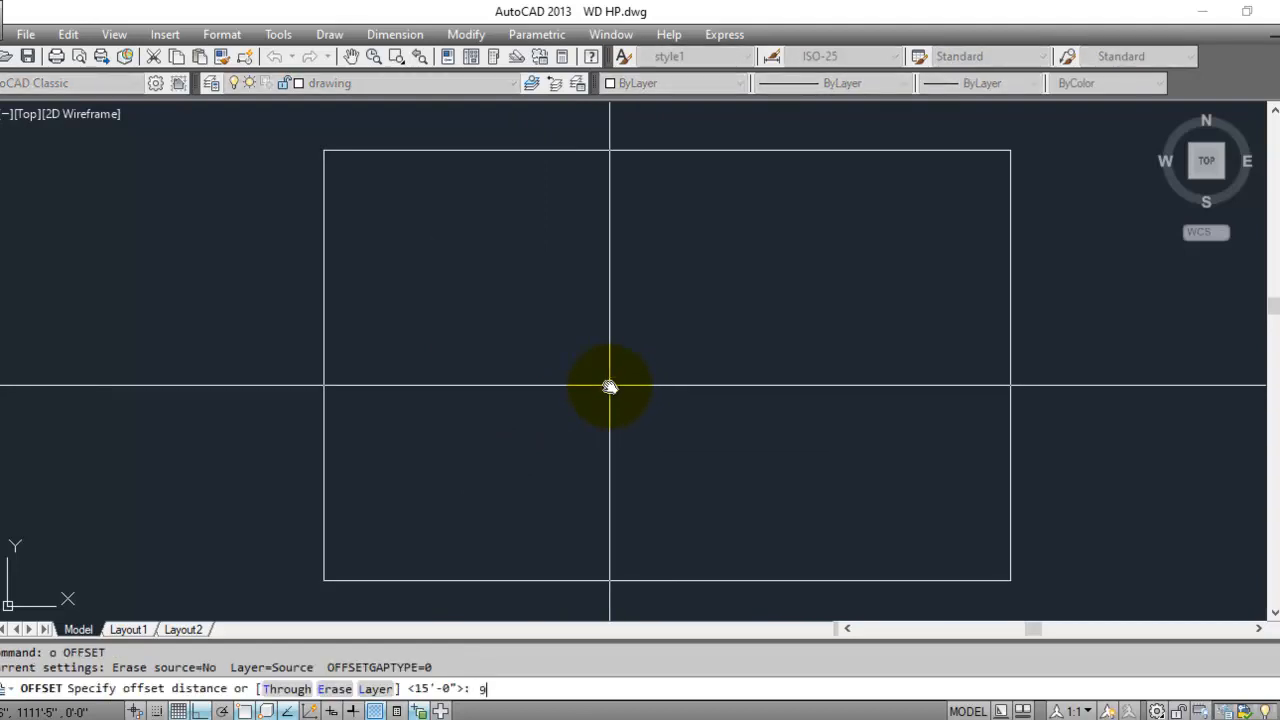
type("9")
key("Return")
left_click(320, 438)
left_click(382, 437)
left_click(497, 580)
left_click(514, 550)
left_click(1013, 502)
left_click(928, 514)
left_click(774, 153)
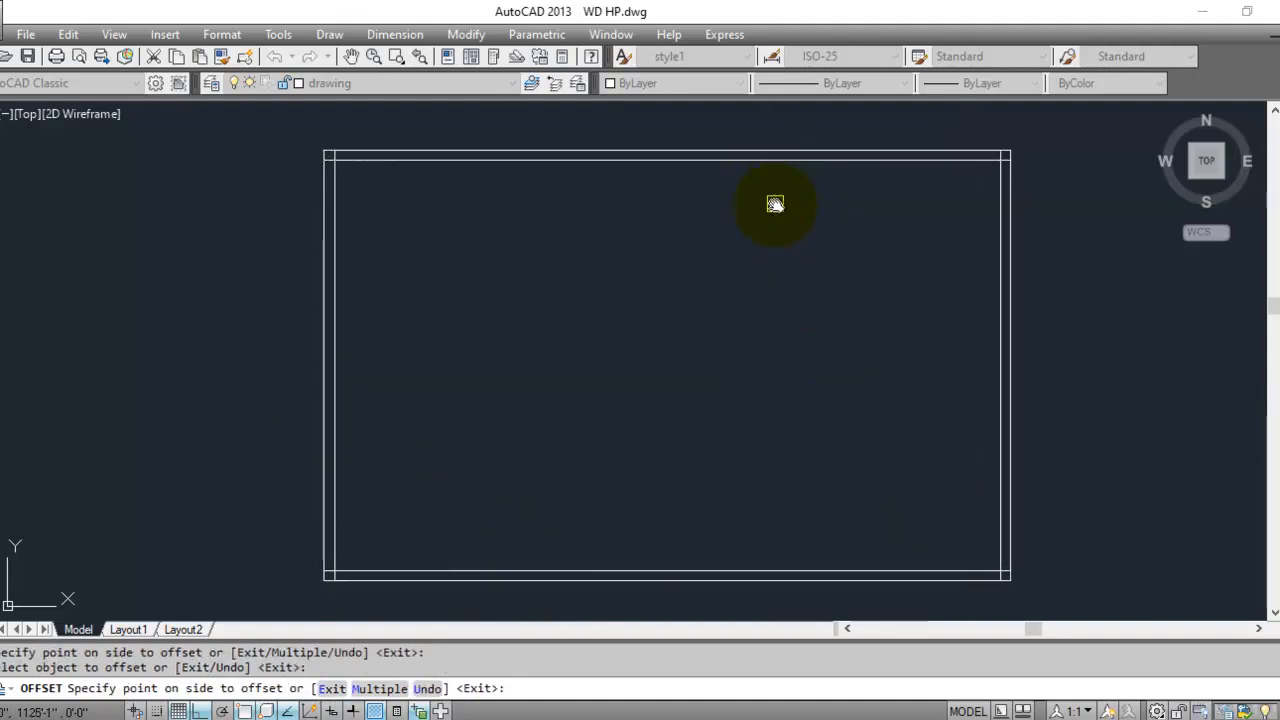
left_click(776, 205)
key("Escape")
- Trim the overlapping inner wall lines at the outline's upper-left corner
scroll(340, 165, "up", 8)
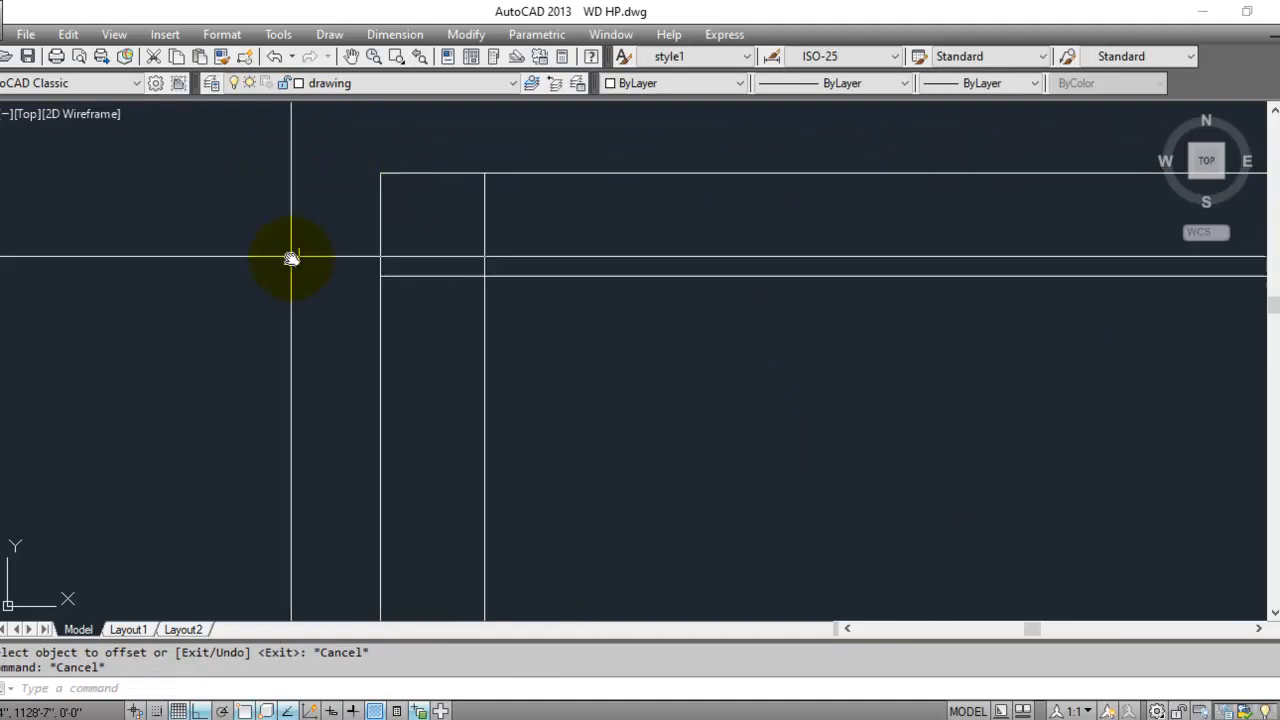
key("Escape")
type("tr")
key("Return")
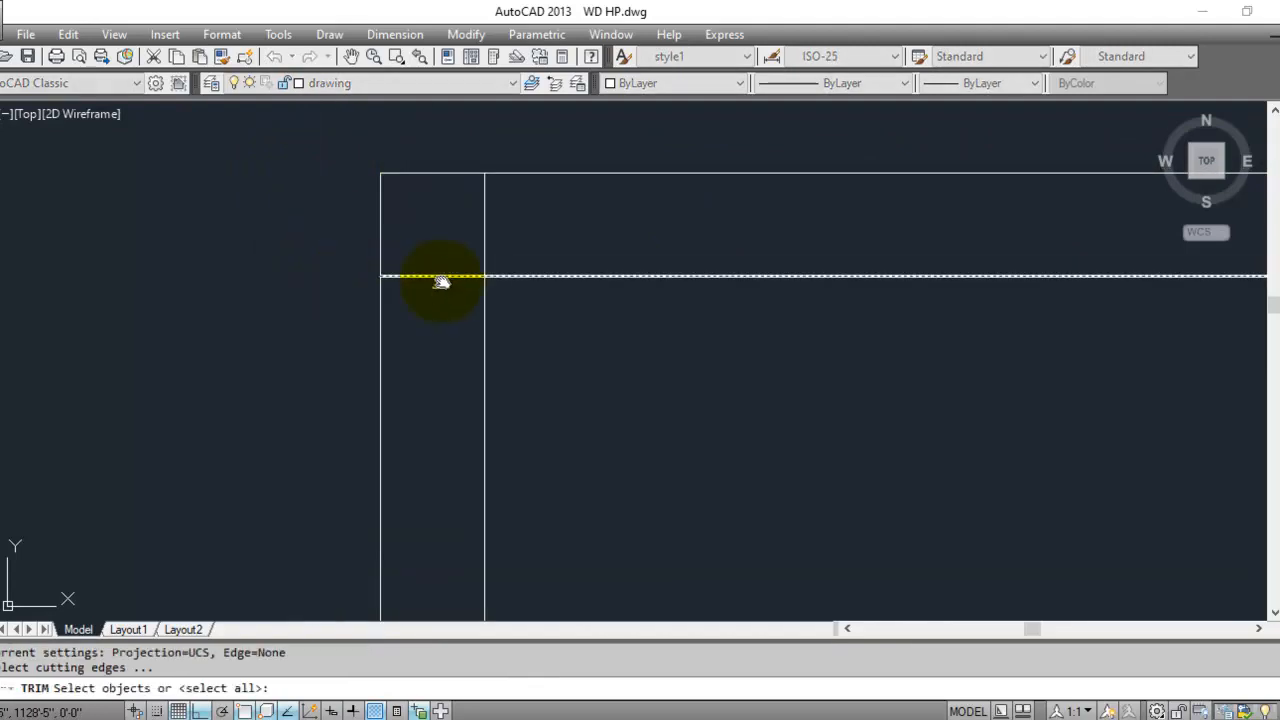
key("Return")
left_click(491, 231)
left_click(457, 232)
- Trim the overlapping inner wall lines at the outline's lower-left corner
scroll(446, 125, "down", 4)
scroll(491, 391, "down", 3)
scroll(409, 529, "up", 5)
left_click(487, 498)
left_click(471, 558)
left_click(540, 554)
left_click(494, 570)
scroll(313, 446, "down", 5)
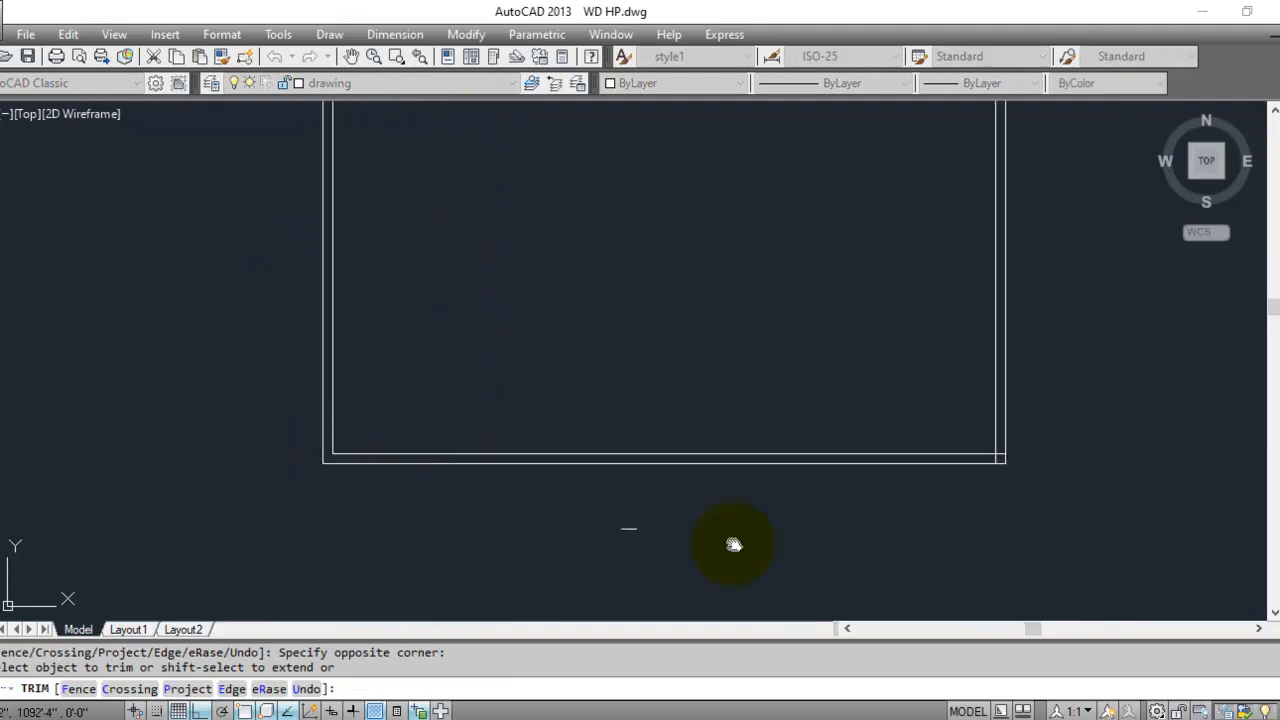
- Trim the overlapping inner wall lines at the outline's lower-right corner
scroll(929, 500, "up", 10)
left_click(812, 493)
scroll(930, 500, "down", 8)
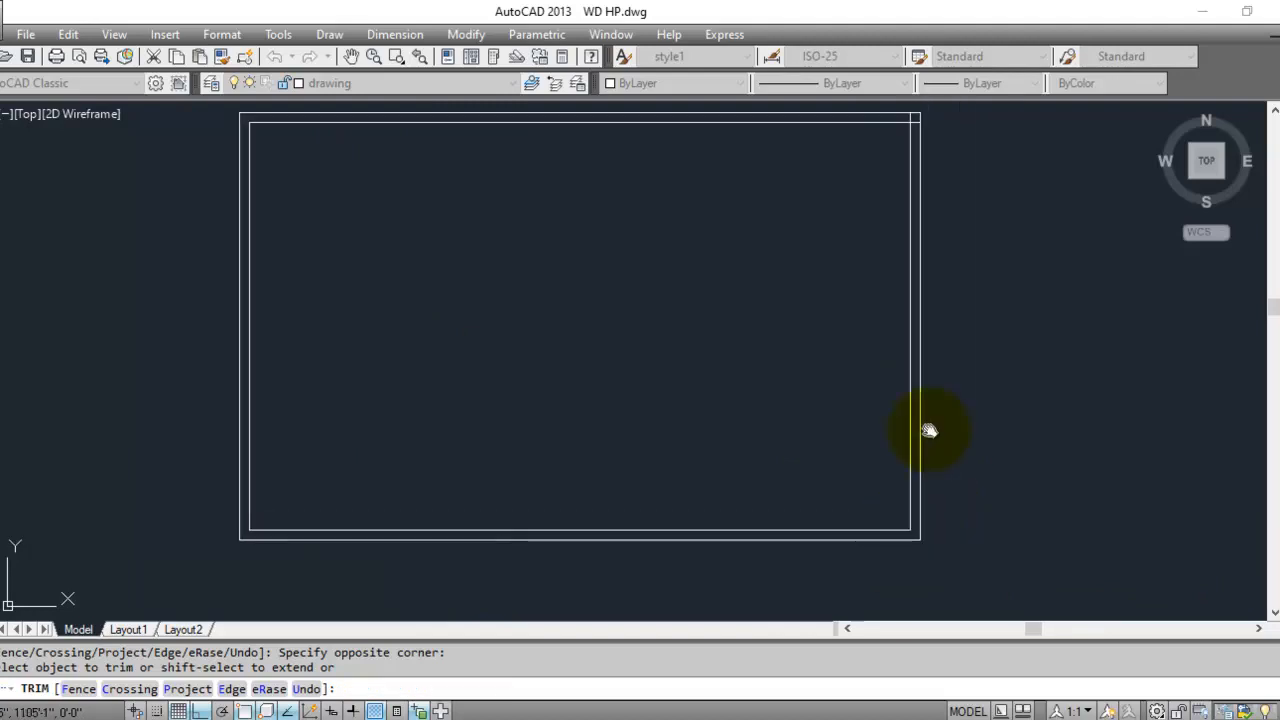
- Trim the overlapping inner wall lines at the outline's upper-right corner and end the Trim command
scroll(889, 294, "up", 10)
left_click(911, 289)
left_click(853, 290)
scroll(909, 297, "up", 4)
left_click(909, 298)
left_click(813, 391)
key("Escape")
scroll(890, 205, "down", 6)
key("Escape")
scroll(945, 253, "down", 2)
scroll(737, 379, "up", 2)
scroll(826, 329, "up", 1)
middle_click_drag(778, 353, 586, 432)
scroll(583, 441, "down", 2)
scroll(710, 440, "down", 3)
scroll(652, 423, "up", 2)
middle_click_drag(608, 378, 603, 371)
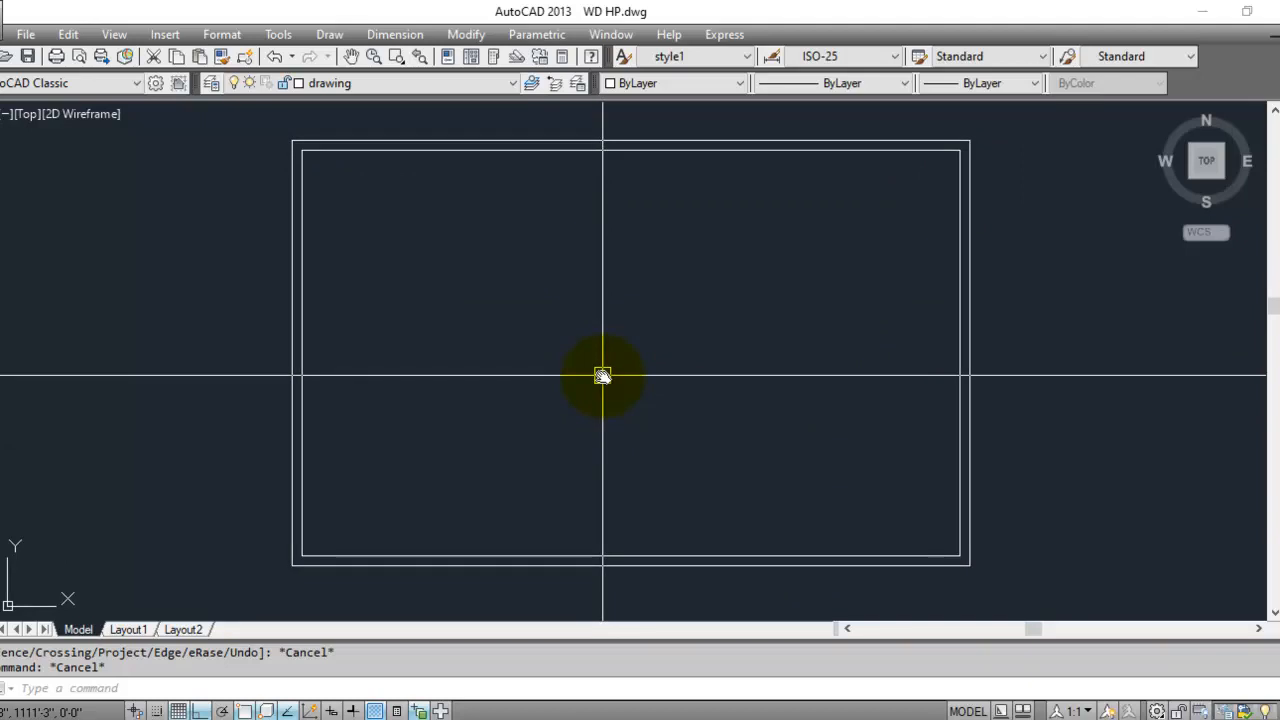
scroll(340, 538, "up", 2)
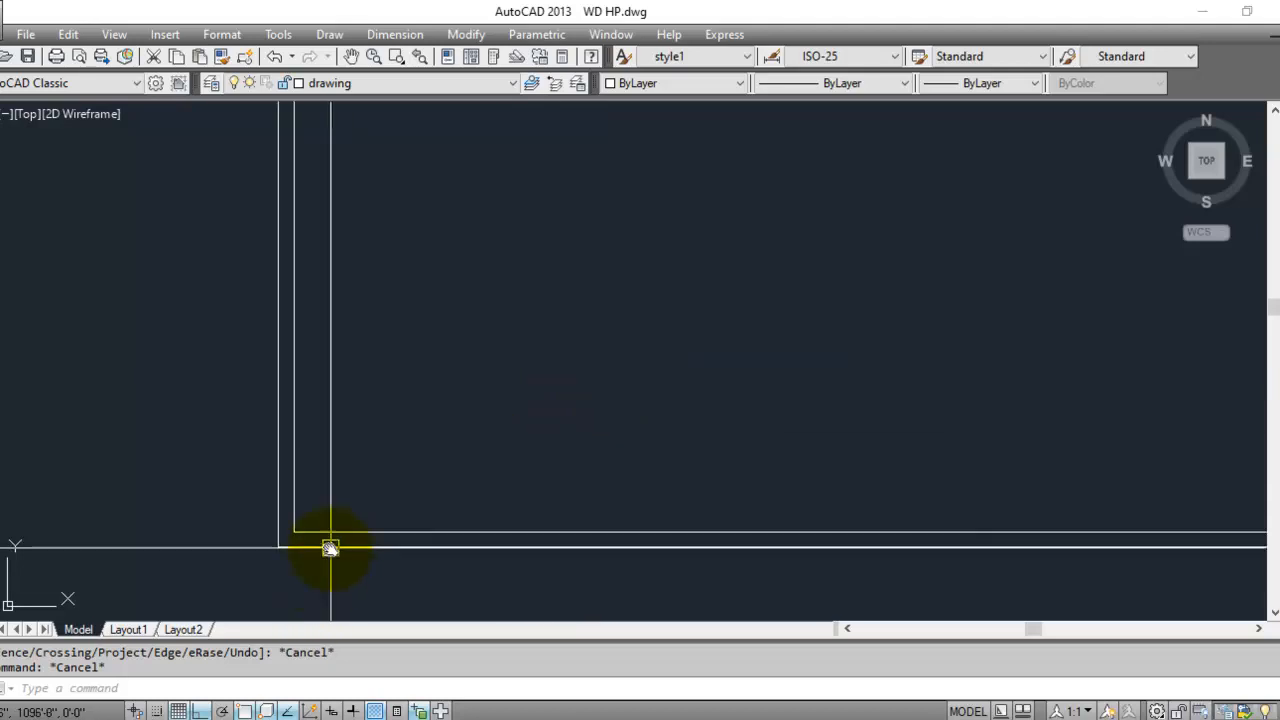
left_click(452, 486)
key("Escape")
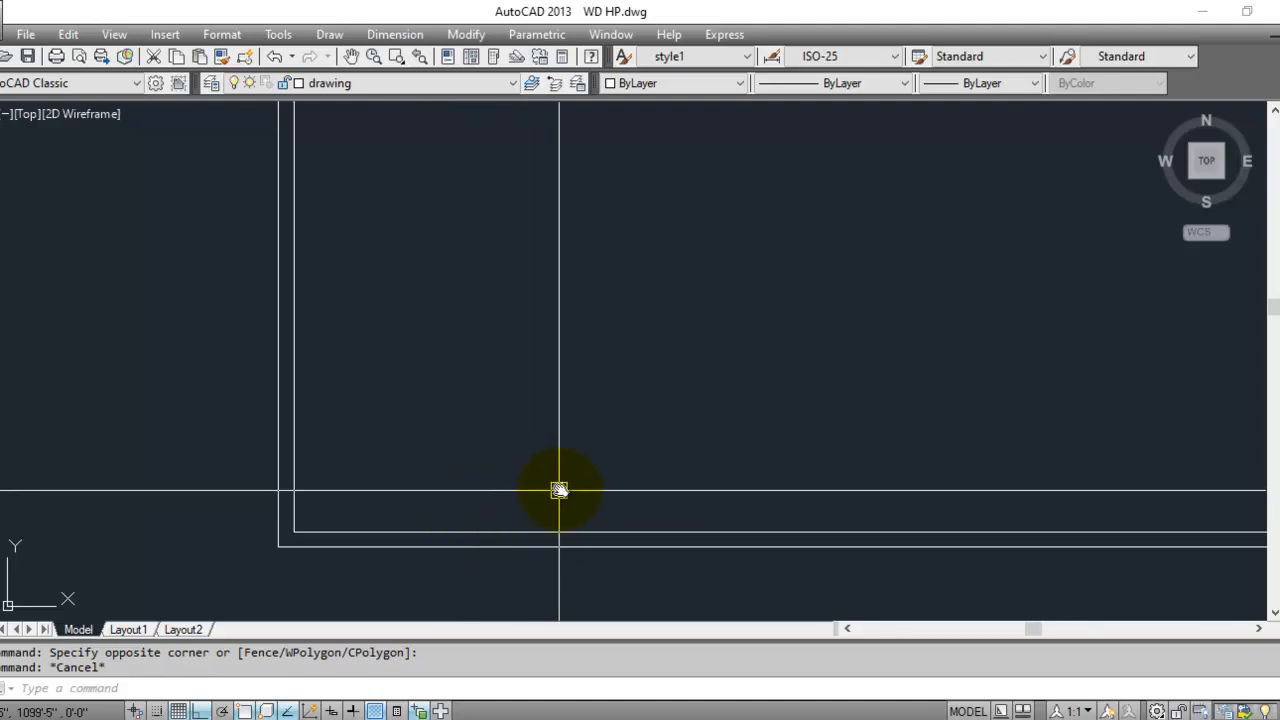
key("Escape")
- Offset the inner line of the bottom wall 15' upward into the plan
scroll(530, 468, "down", 5)
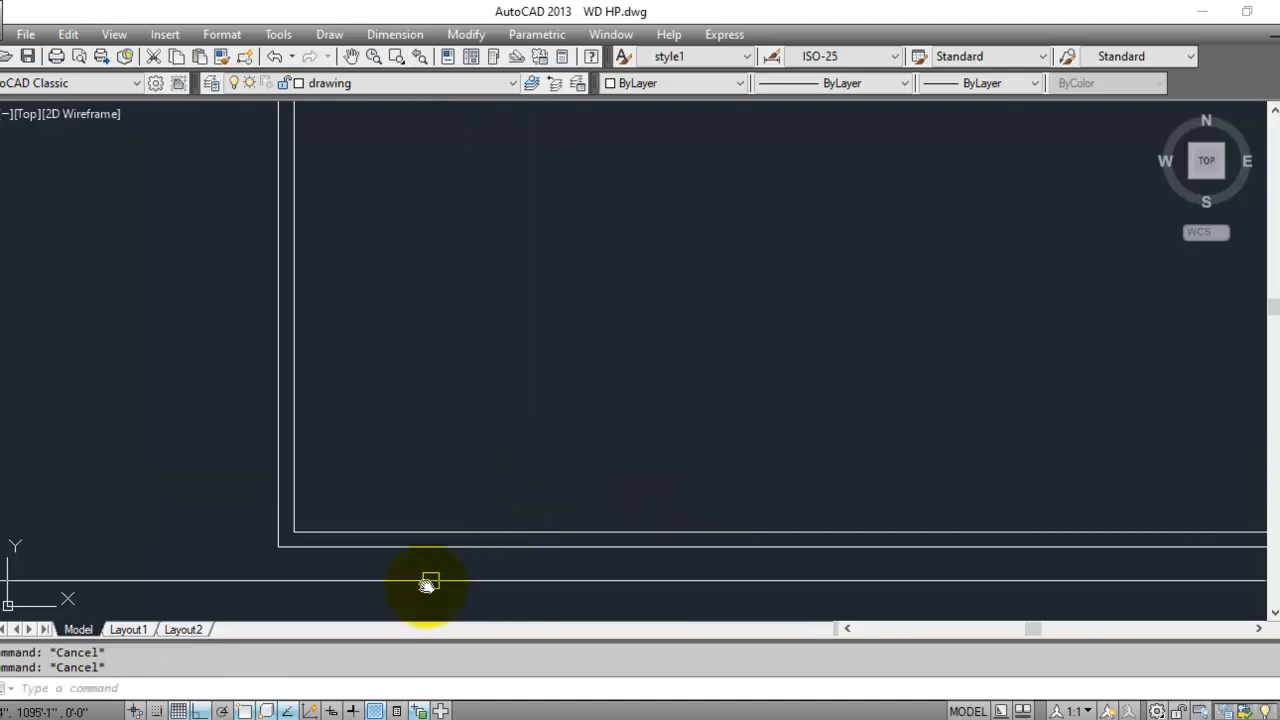
type("o")
key("Return")
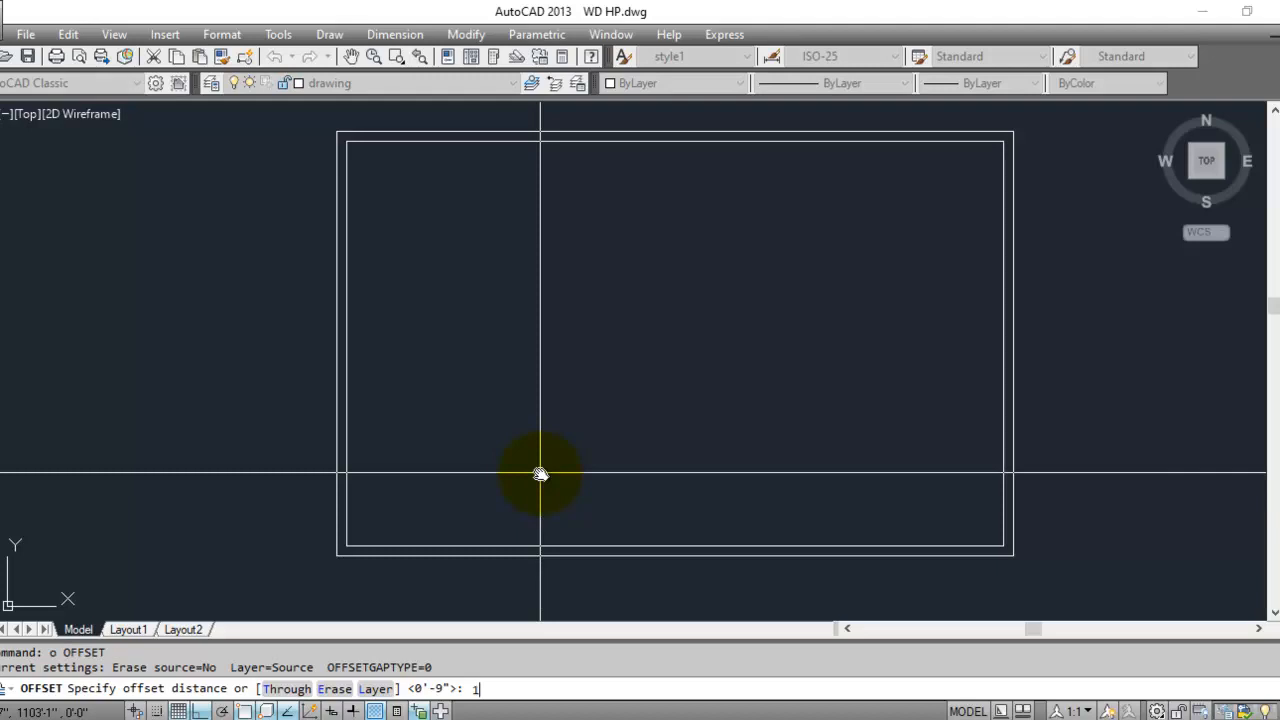
key("Return")
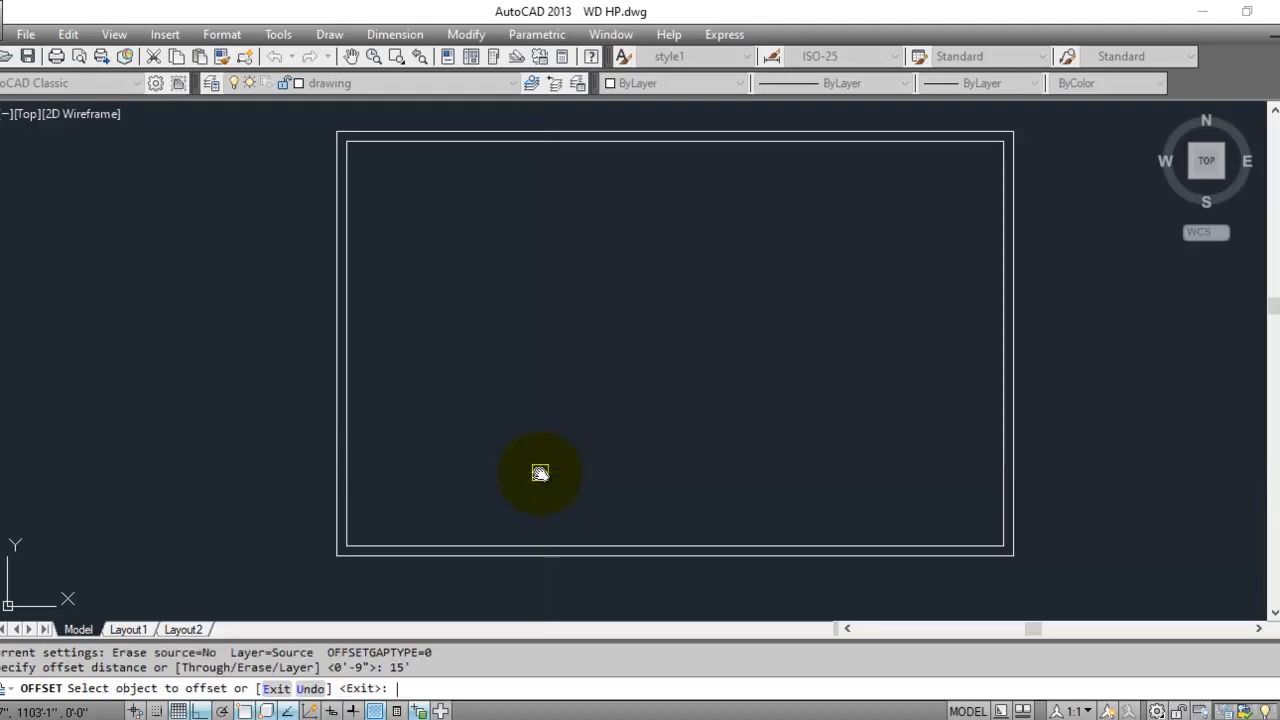
left_click(477, 545)
left_click(477, 486)
key("Escape")
scroll(470, 408, "down", 2)
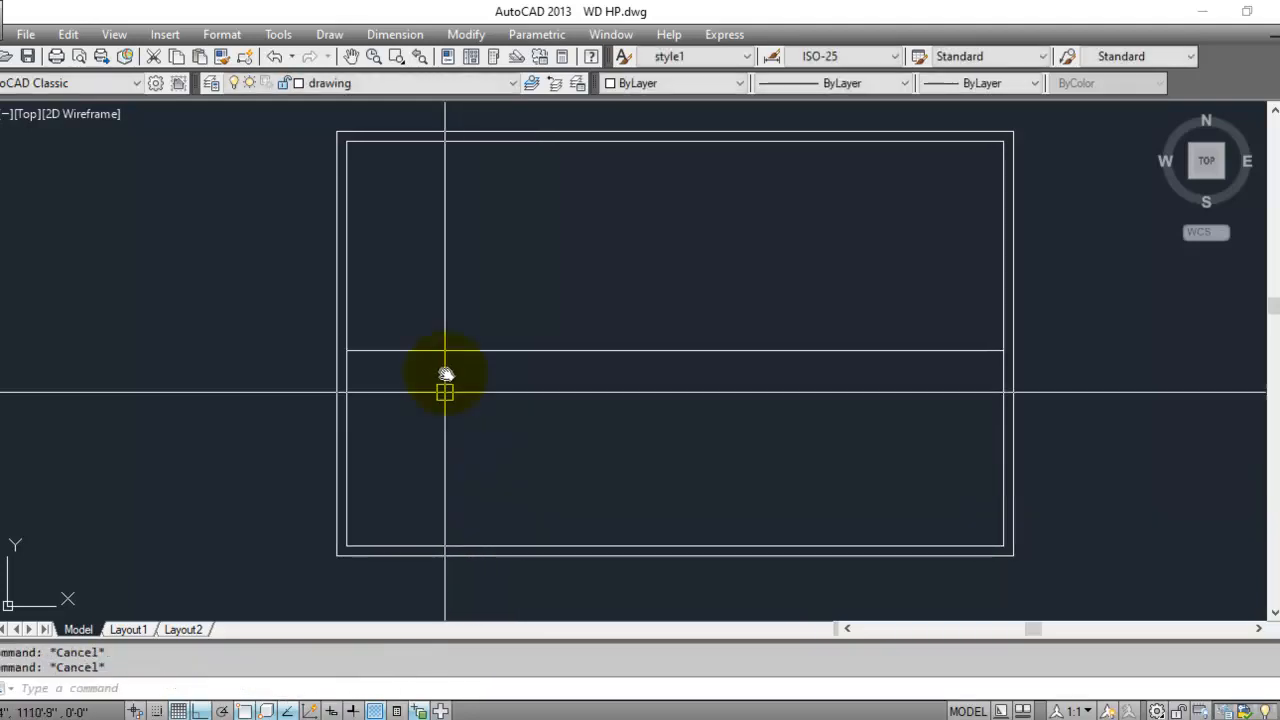
scroll(509, 357, "up", 4)
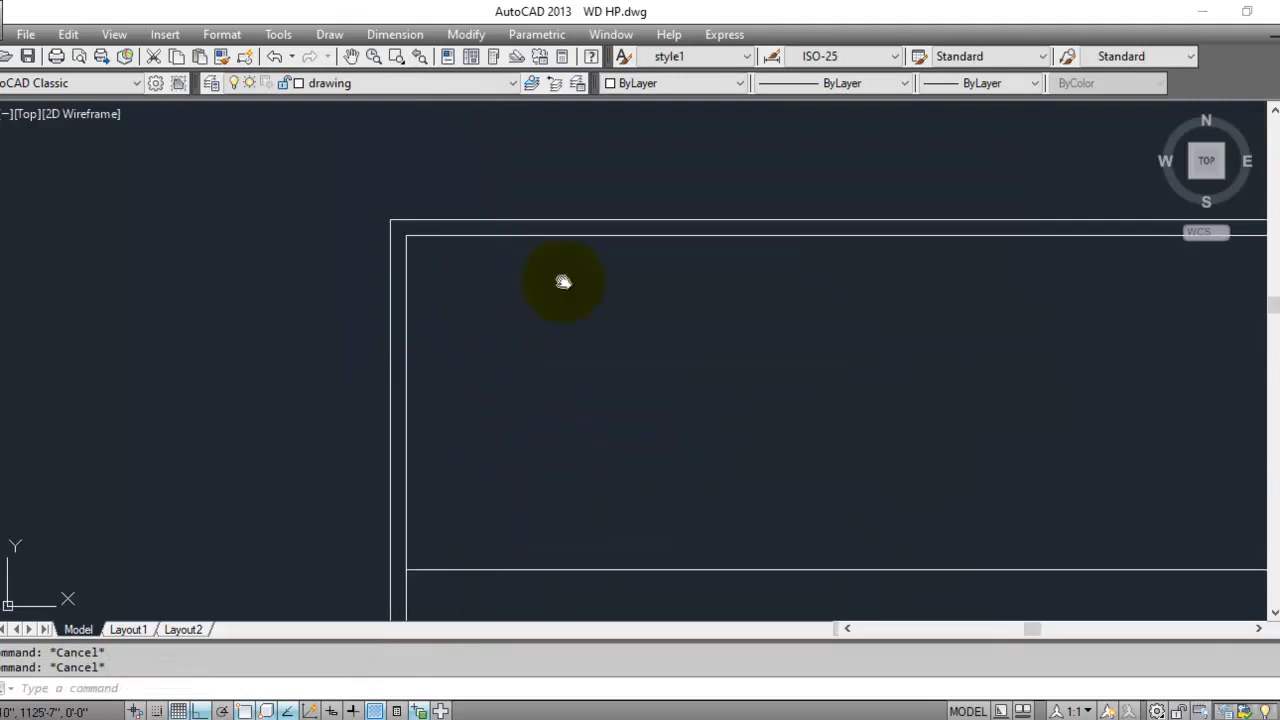
scroll(497, 210, "down", 2)
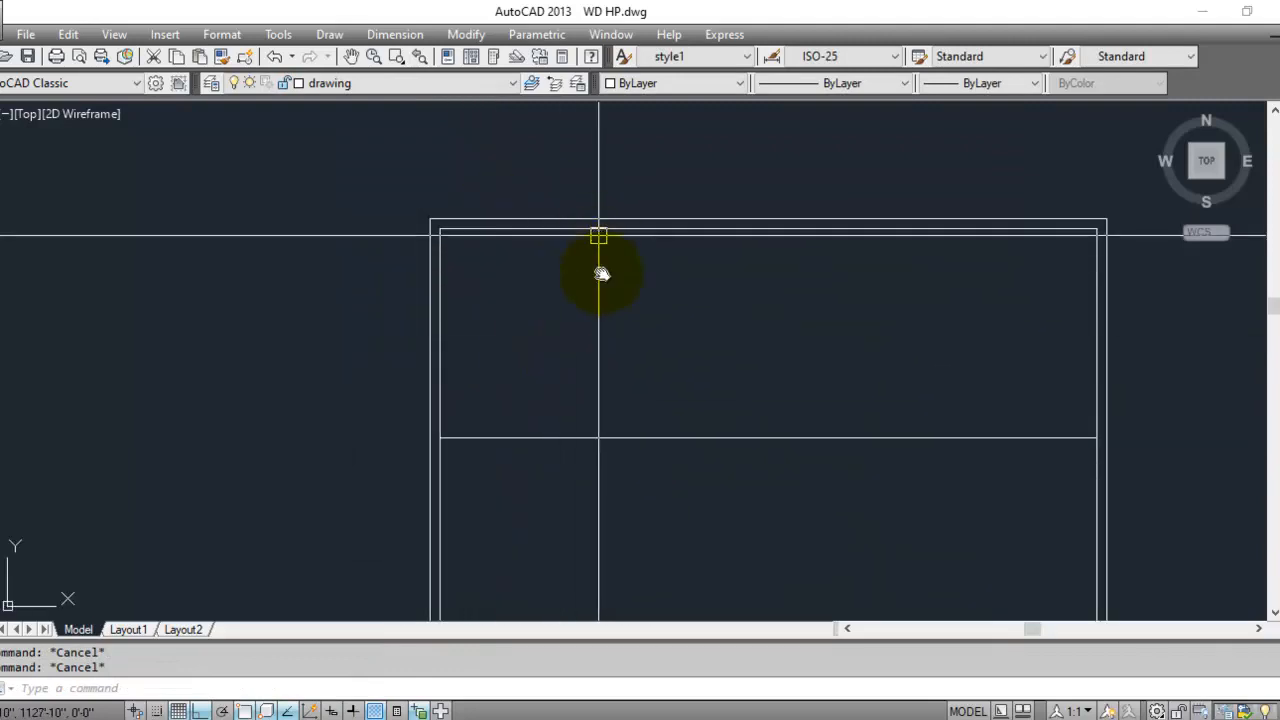
mouse_move(640, 327)
middle_mouse_down()
mouse_move(597, 357)
mouse_move(583, 295)
middle_mouse_up()
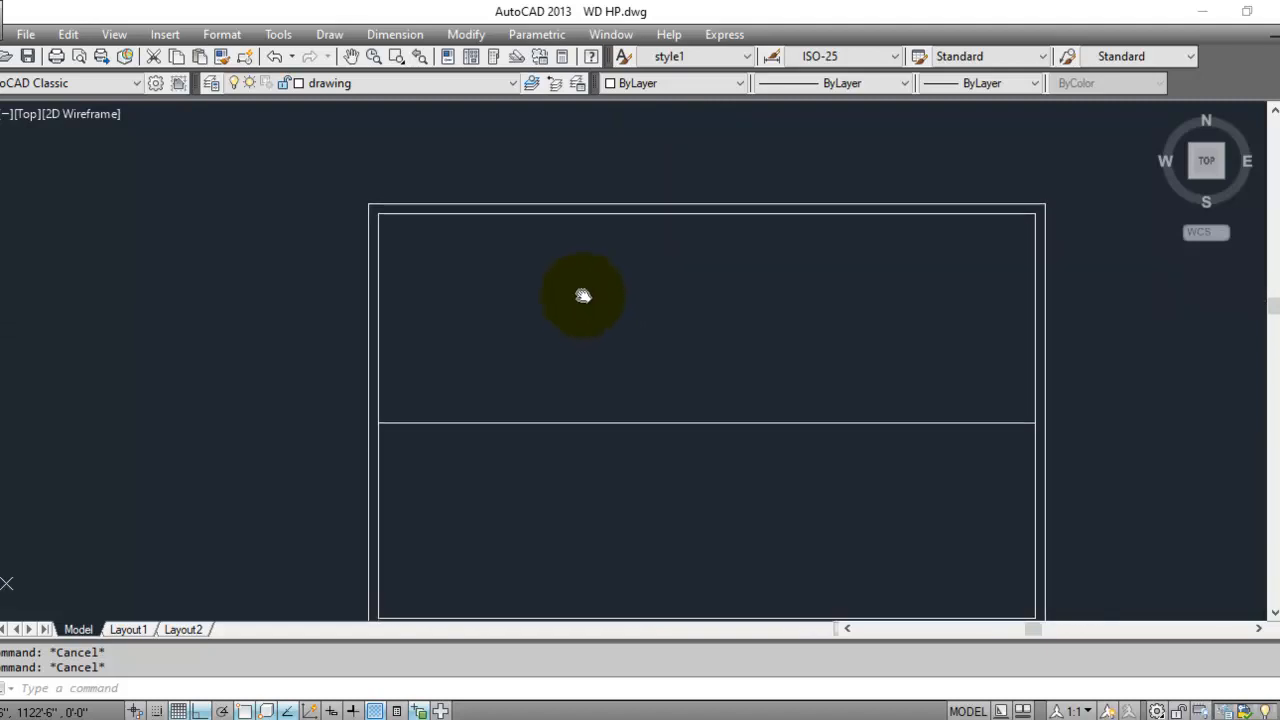
middle_click_drag(503, 349, 506, 390)
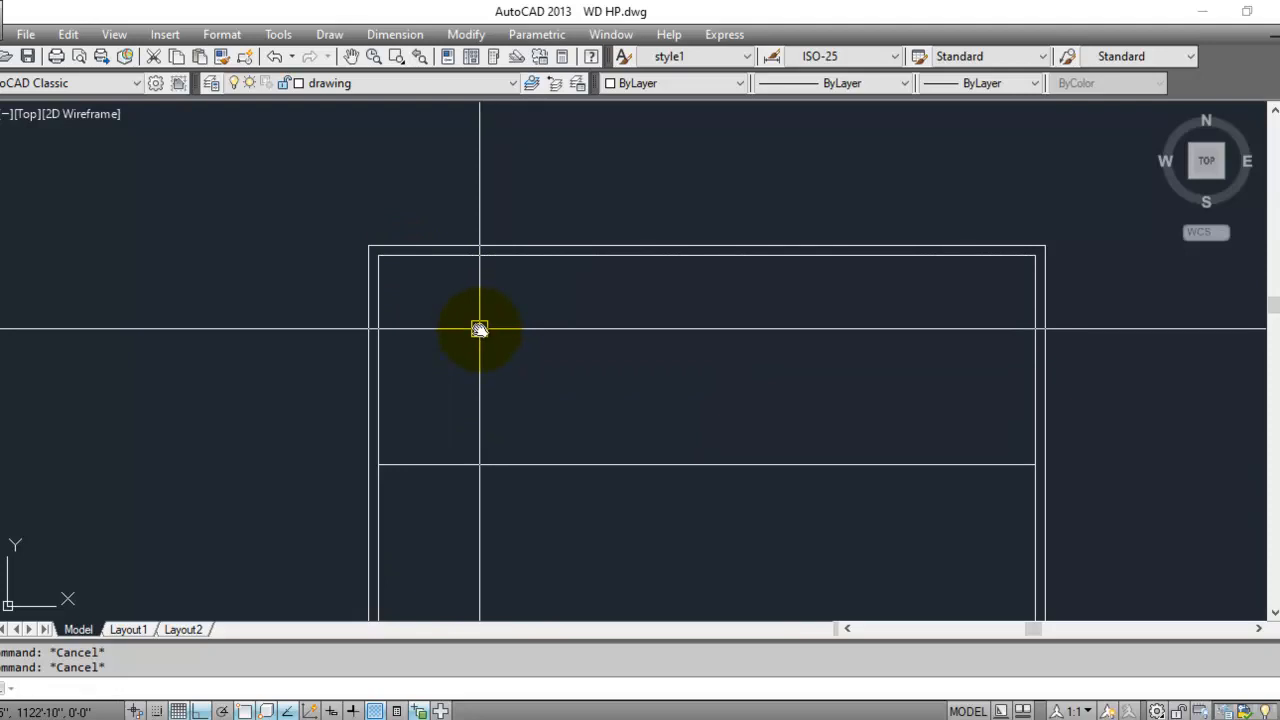
- Offset the horizontal line across the middle of the plan 4.5" upward to form a partition wall
type("o")
key("Return")
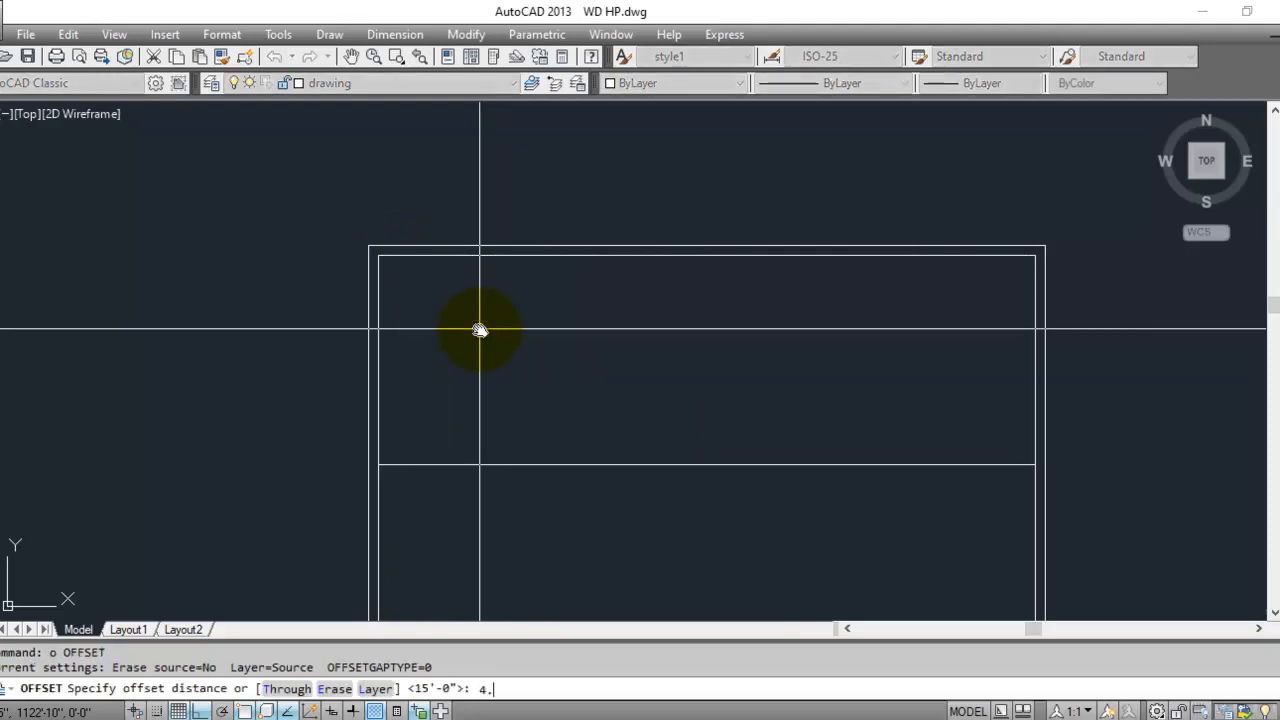
key("Return")
scroll(378, 453, "up", 4)
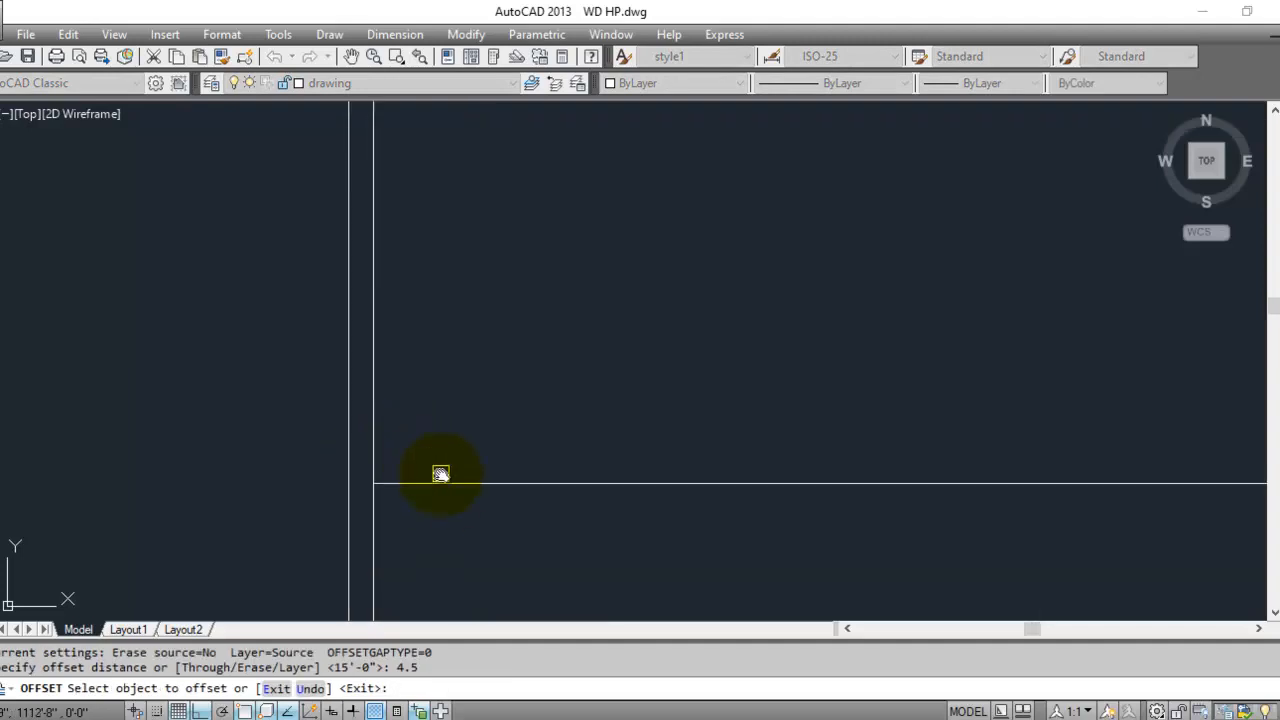
left_click(443, 487)
left_click(457, 414)
scroll(343, 457, "down", 3)
scroll(453, 452, "up", 2)
key("Escape")
key("Escape")
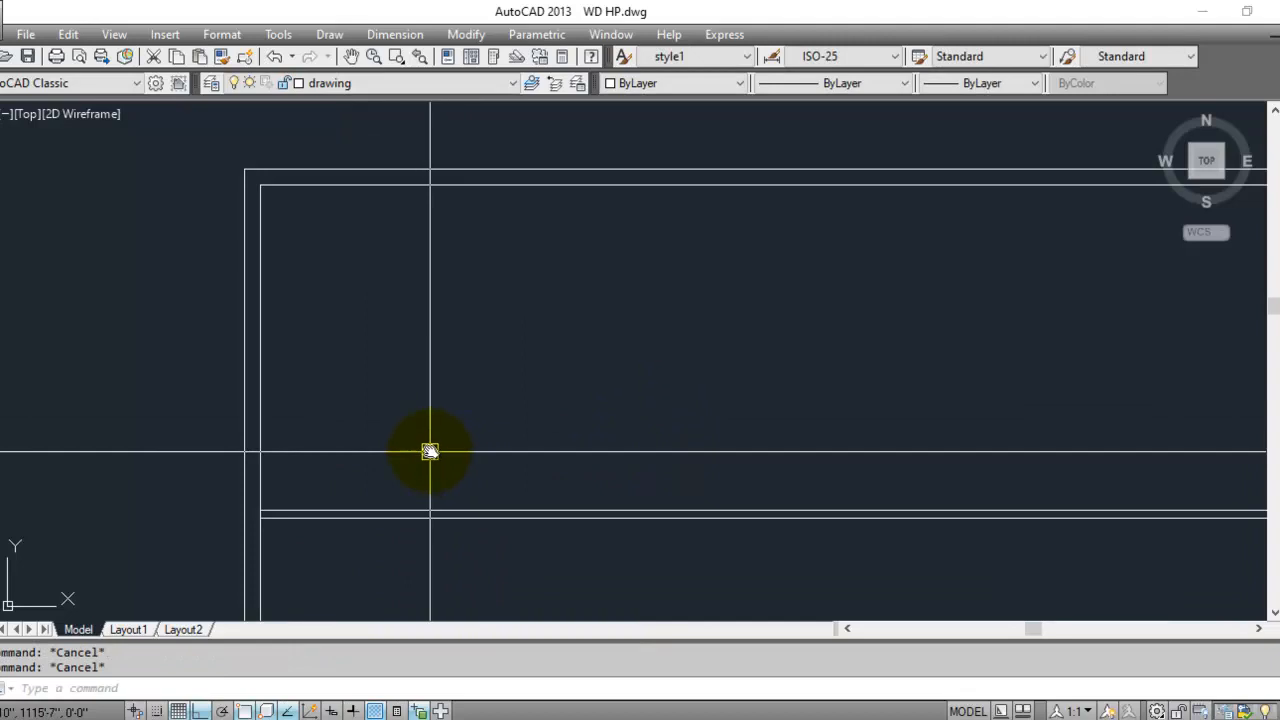
- Offset the upper line of the partition wall 5' upward
type("o")
key("Return")
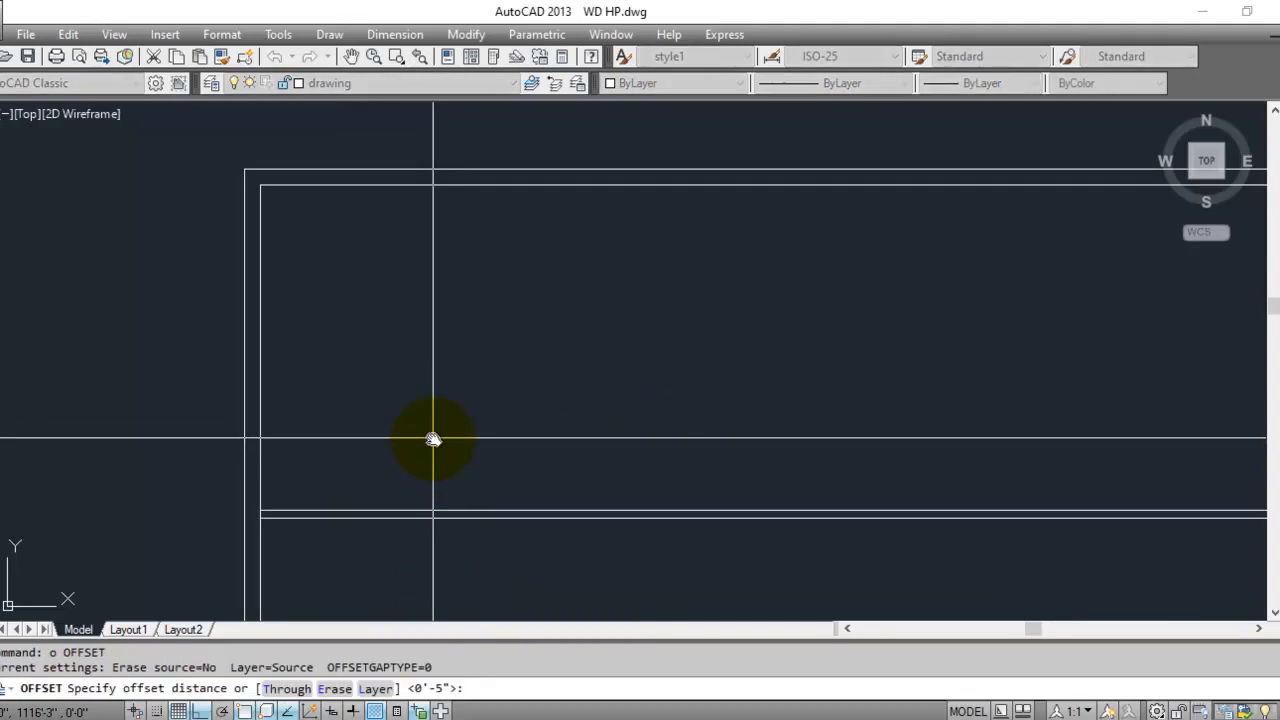
type("5'")
key("Return")
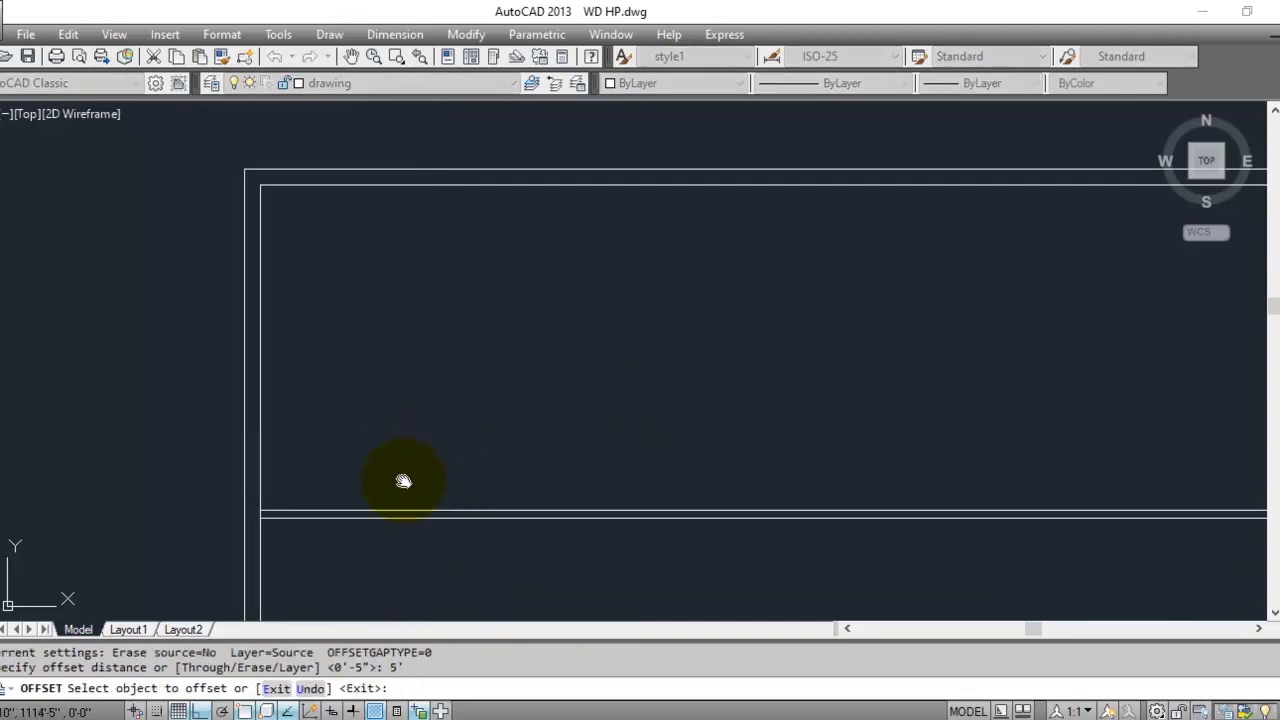
left_click(392, 509)
left_click(403, 438)
key("Escape")
key("Escape")
key("Escape")
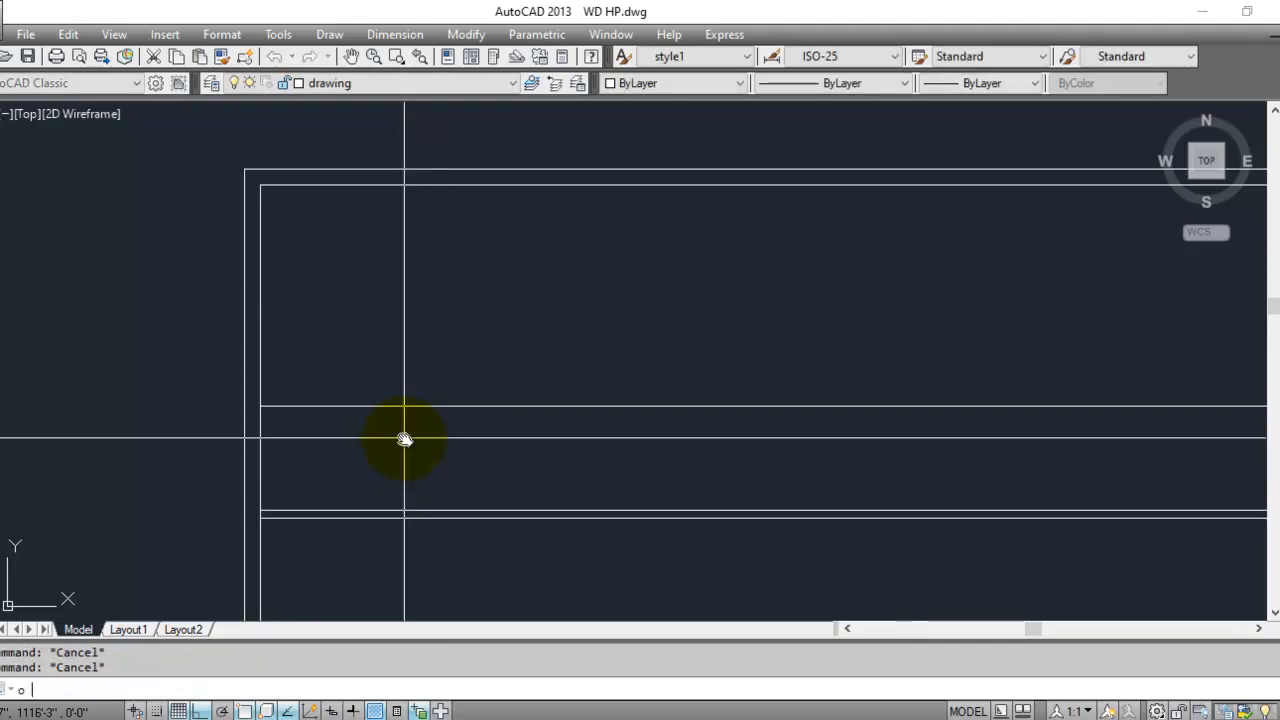
- Offset the new line above the partition 4.5" upward to form a second partition wall
type("o")
key("Return")
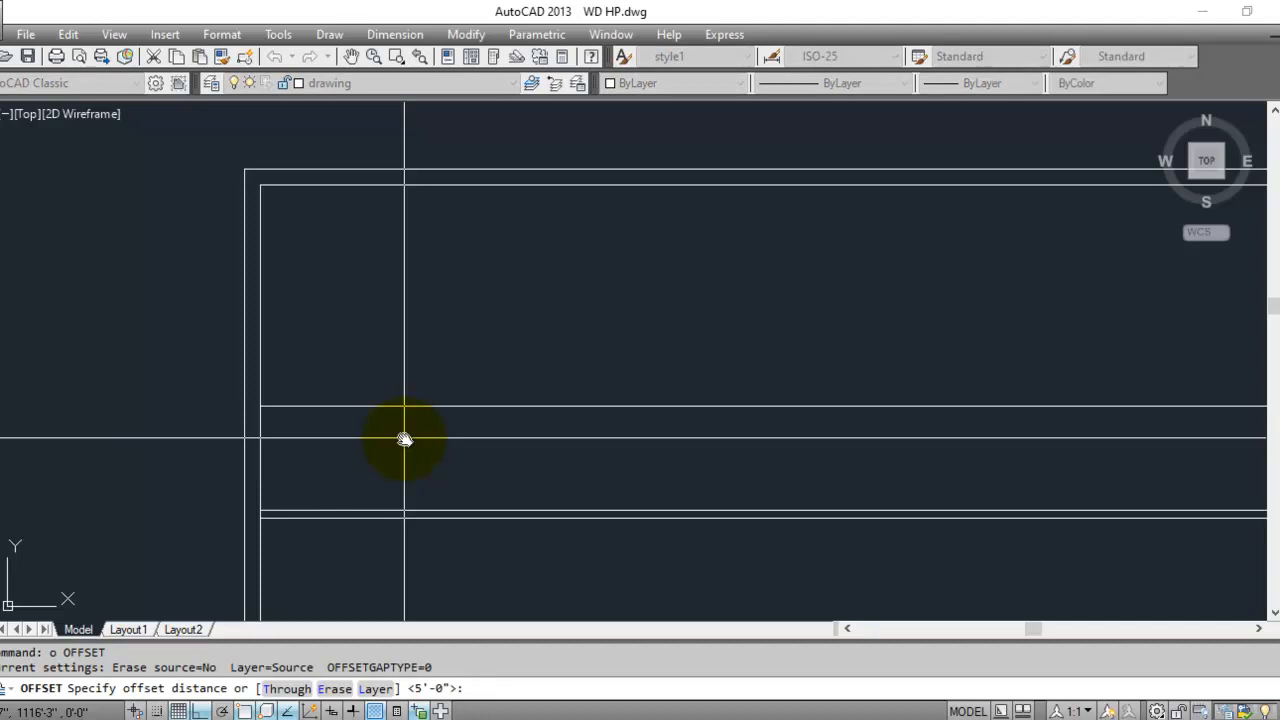
key("Return")
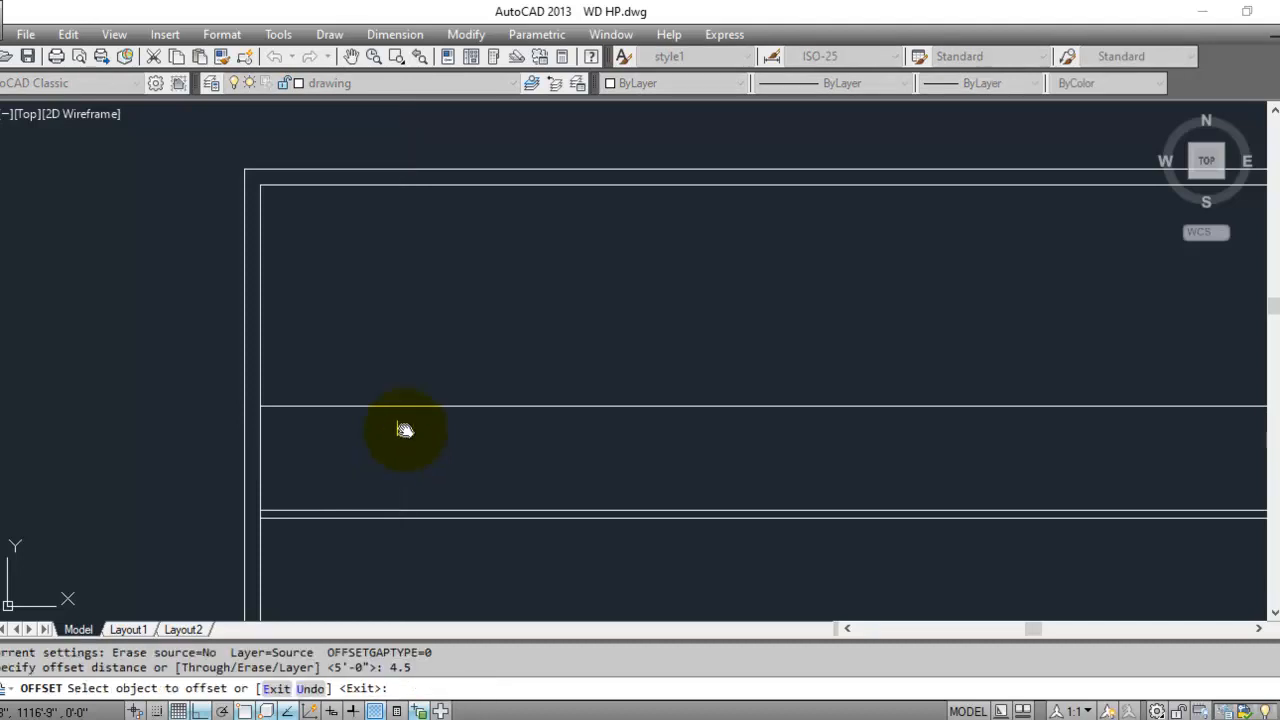
left_click(400, 405)
left_click(403, 347)
key("Escape")
scroll(391, 274, "down", 3)
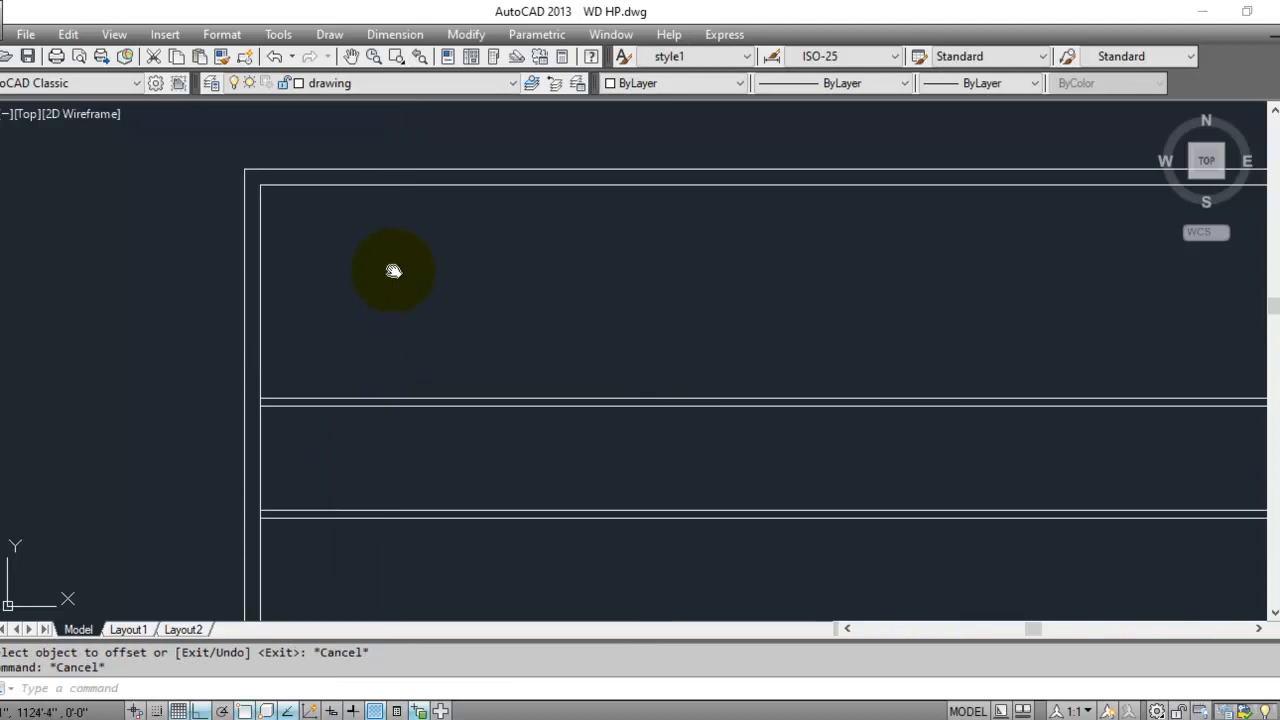
- Offset the inner line of the left outer wall 15' to the right into the plan
mouse_move(557, 517)
middle_mouse_down()
mouse_move(521, 296)
mouse_move(523, 535)
middle_mouse_up()
scroll(290, 370, "up", 2)
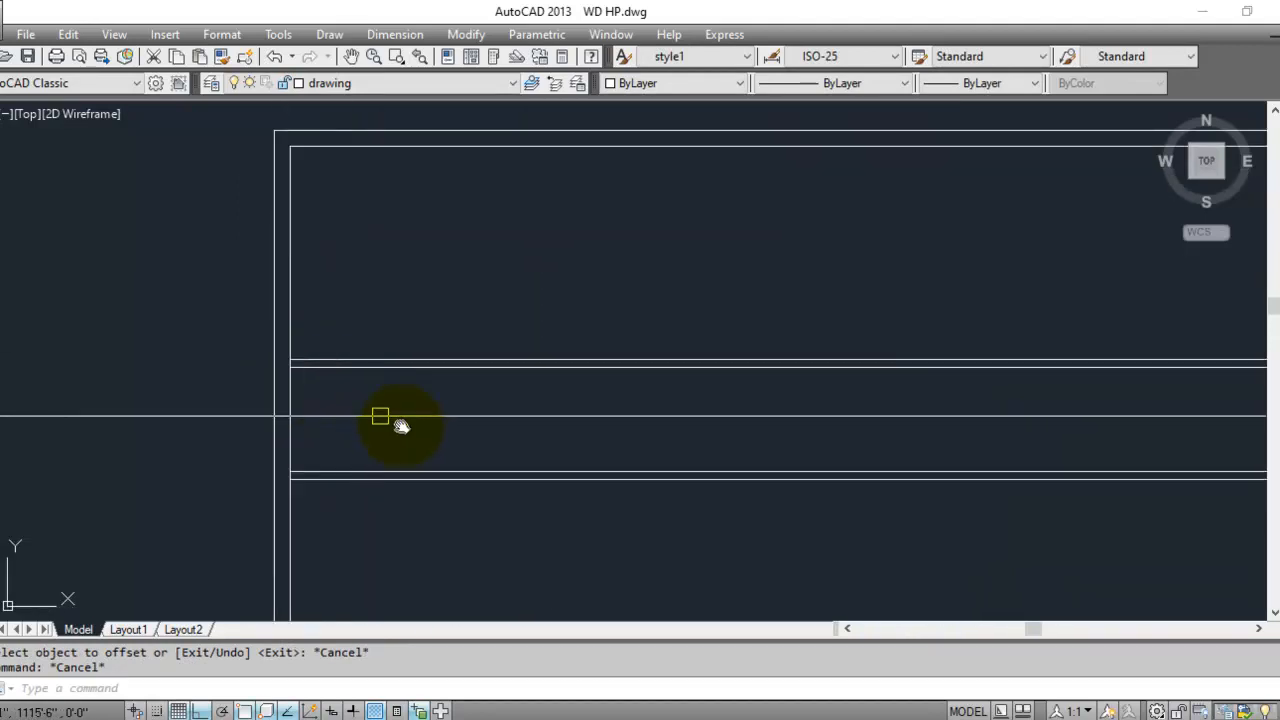
left_click(407, 420)
key("Escape")
key("Escape")
middle_click_drag(345, 289, 358, 330)
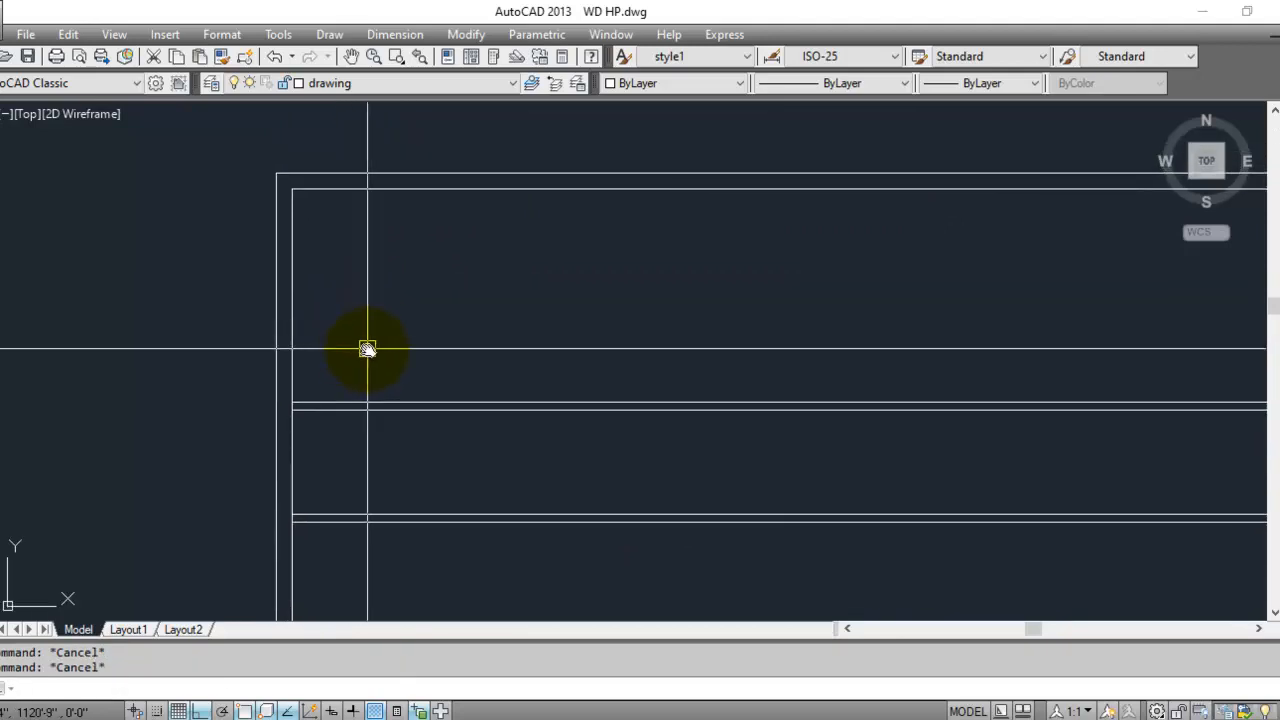
type("o")
key("Return")
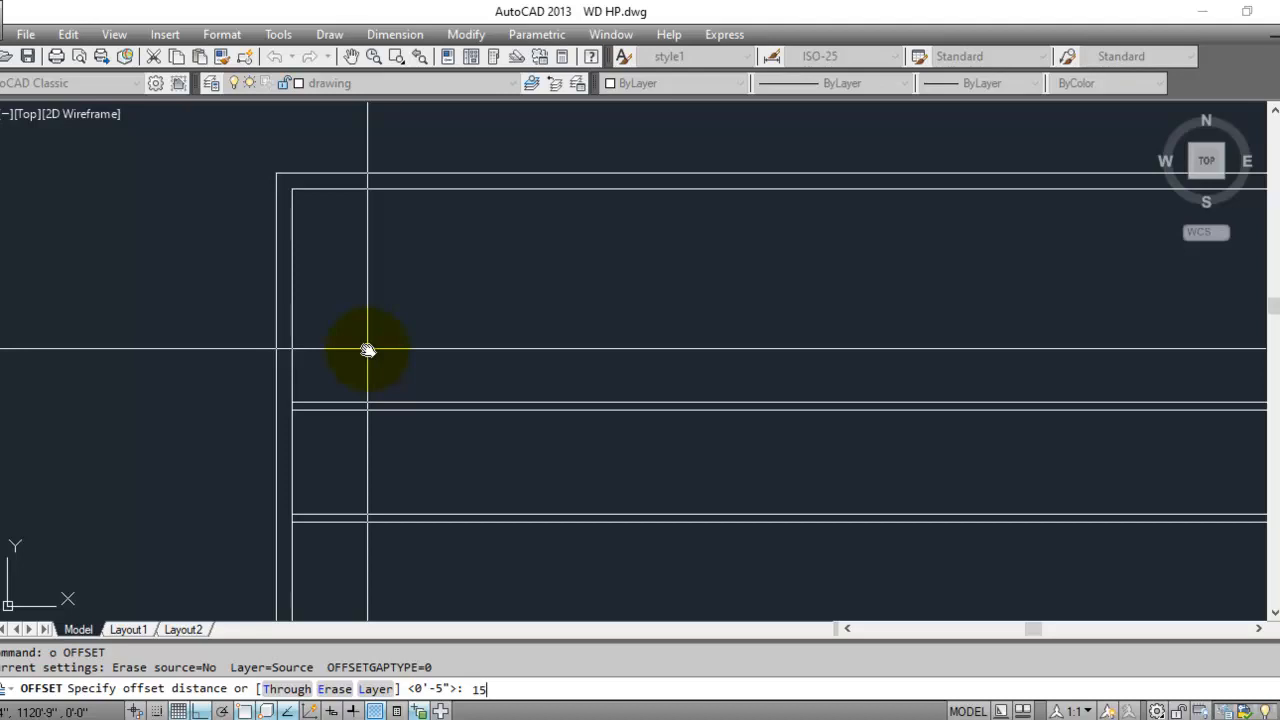
type("15'")
key("Return")
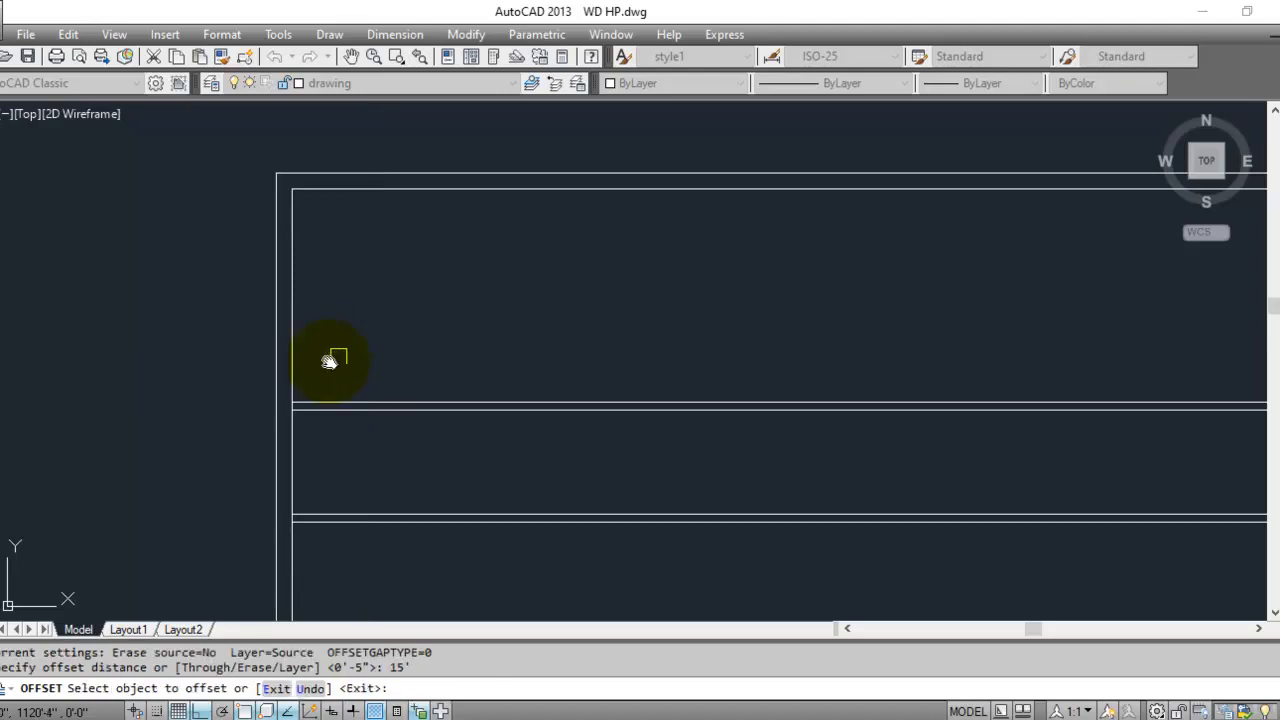
left_click(292, 368)
left_click(340, 370)
key("Escape")
key("Escape")
- Offset the new vertical line 9" to the right to form a full-height vertical wall
type("o")
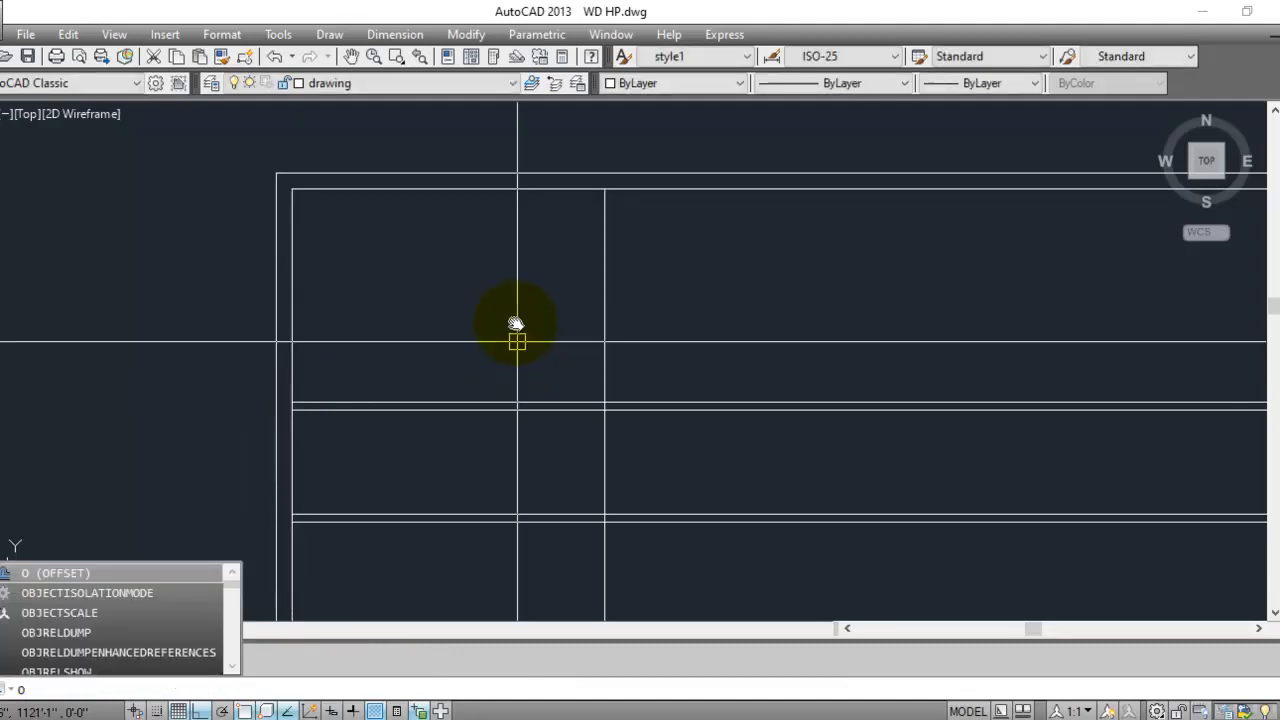
key("Return")
type("9")
key("Return")
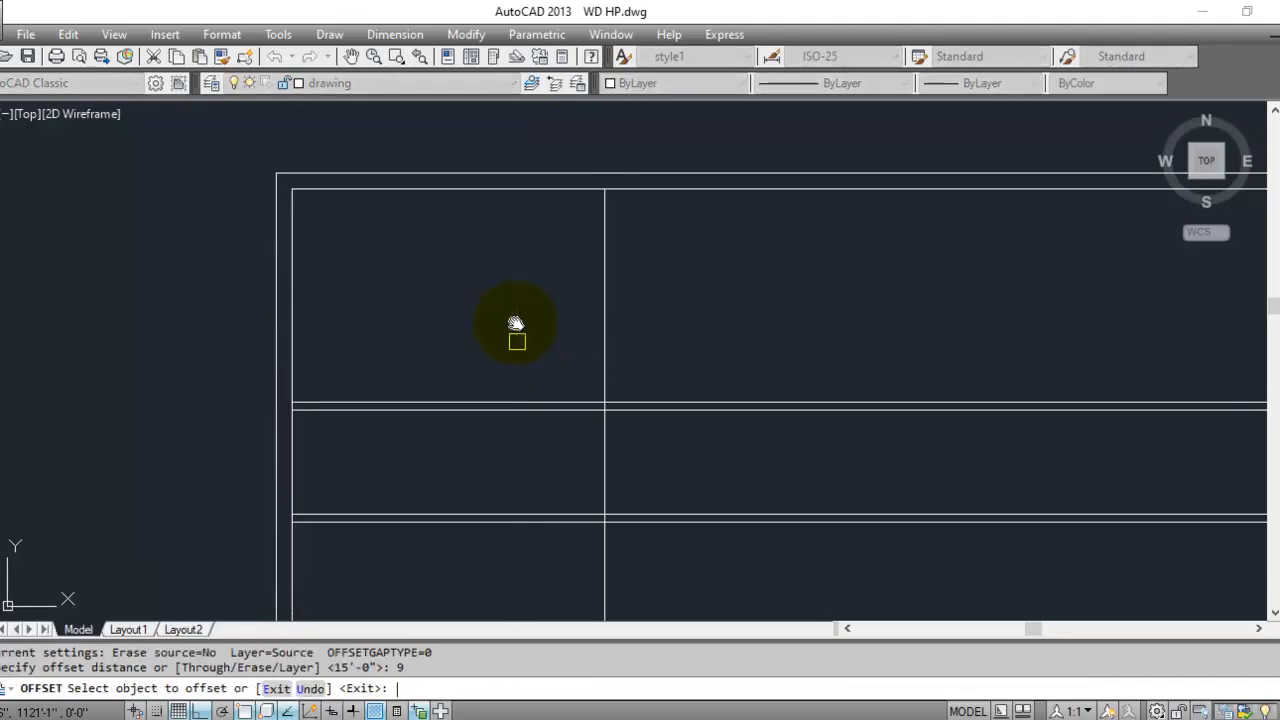
left_click(604, 289)
left_click(674, 295)
key("Escape")
key("Escape")
- Trim the overlapping line segments where the 9" vertical wall crosses the two horizontal partition walls
scroll(596, 173, "up", 1)
type("tr")
key("Return")
scroll(608, 218, "up", 2)
key("Return")
scroll(634, 193, "down", 4)
scroll(605, 368, "up", 2)
scroll(628, 335, "up", 2)
left_click(640, 312)
left_click(640, 385)
scroll(700, 365, "up", 5)
left_click(798, 354)
left_click(478, 357)
scroll(624, 222, "down", 8)
scroll(649, 423, "up", 6)
left_click(742, 462)
left_click(546, 458)
scroll(735, 486, "down", 4)
scroll(634, 479, "up", 3)
middle_click_drag(583, 454, 640, 420)
key("Escape")
key("Escape")
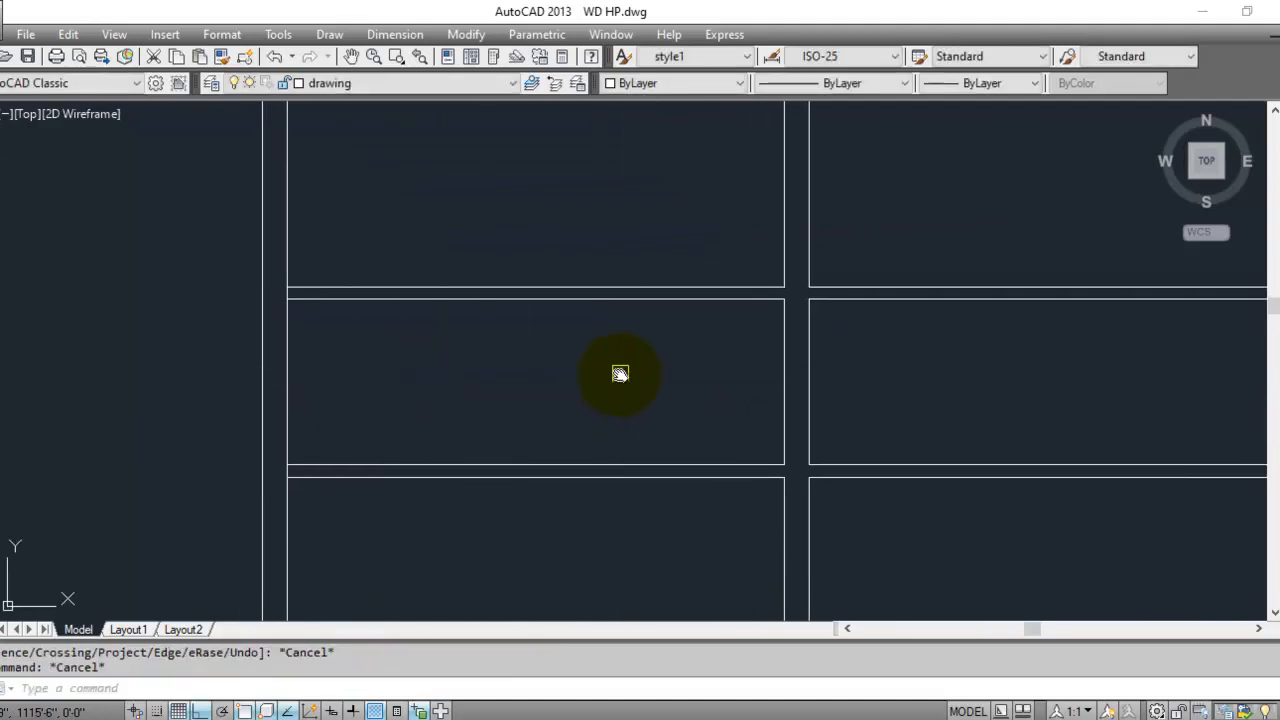
- Trim the left outer wall's inner line where the two horizontal partition walls meet it
middle_click_drag(317, 363, 372, 377)
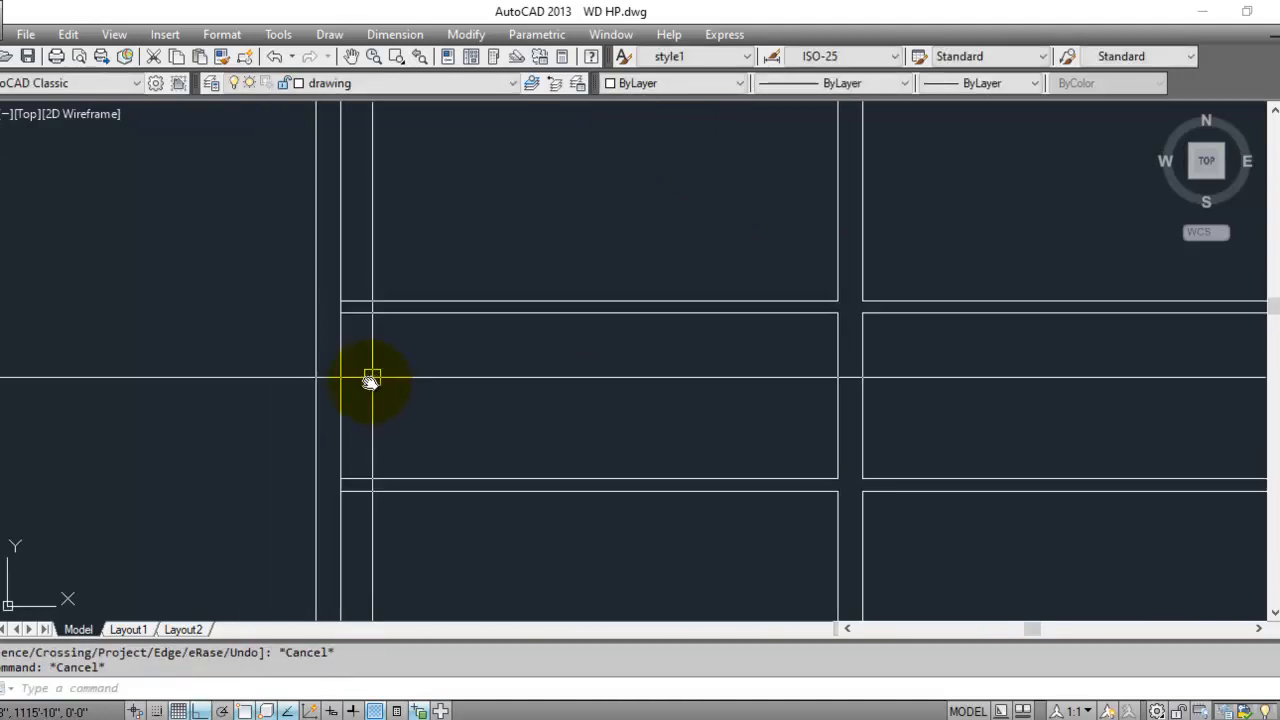
type("tr")
key("Return")
scroll(342, 491, "up", 2)
scroll(342, 491, "up", 3)
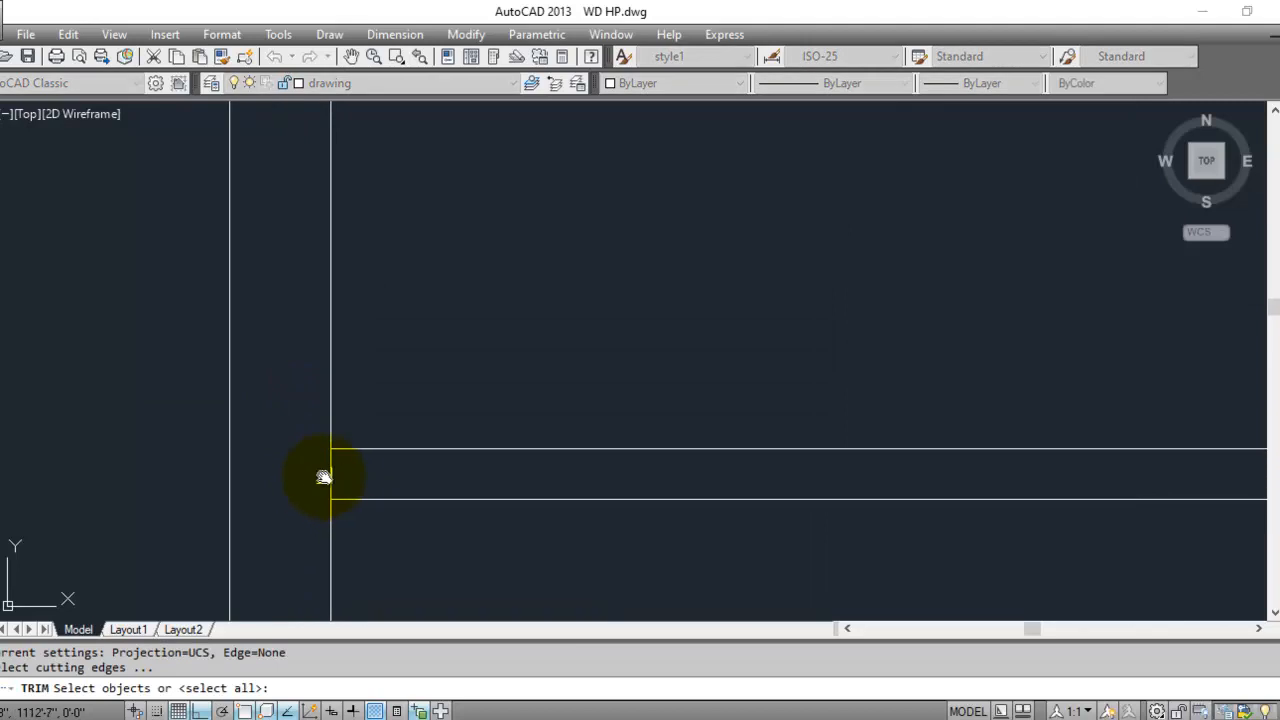
key("Return")
scroll(331, 480, "down", 5)
scroll(320, 342, "up", 6)
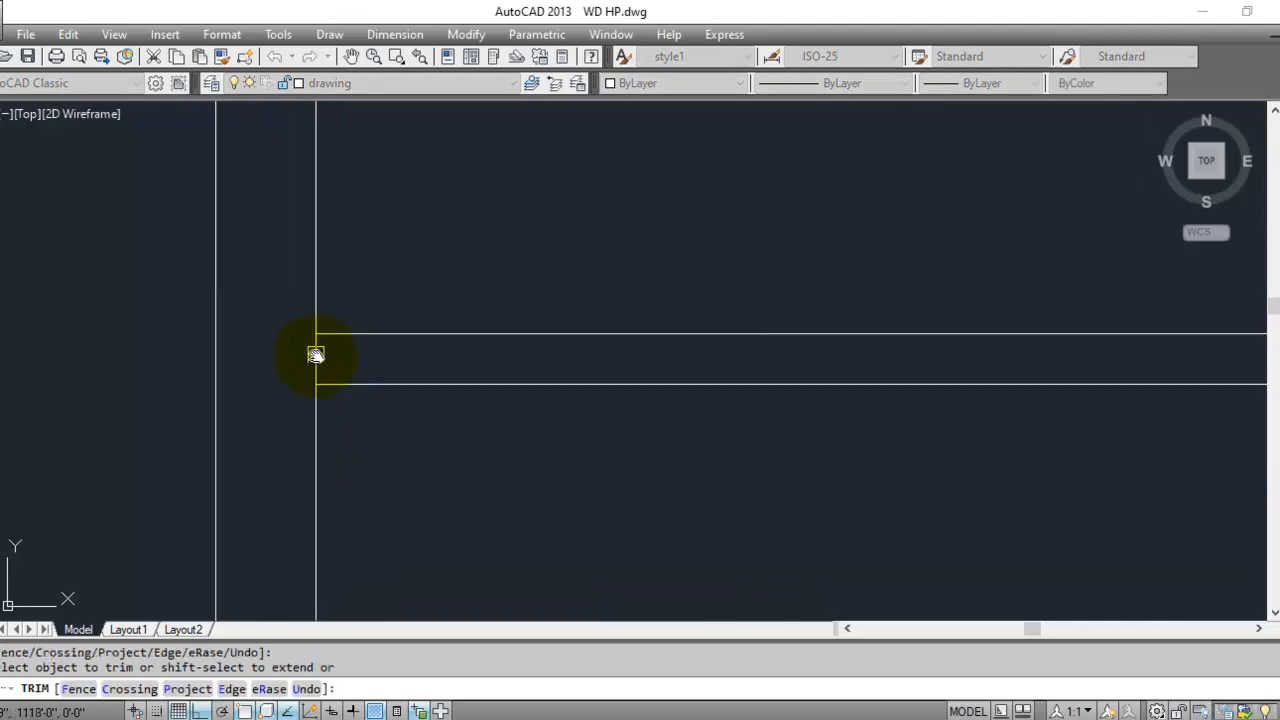
scroll(434, 363, "down", 4)
middle_click_drag(434, 363, 386, 357)
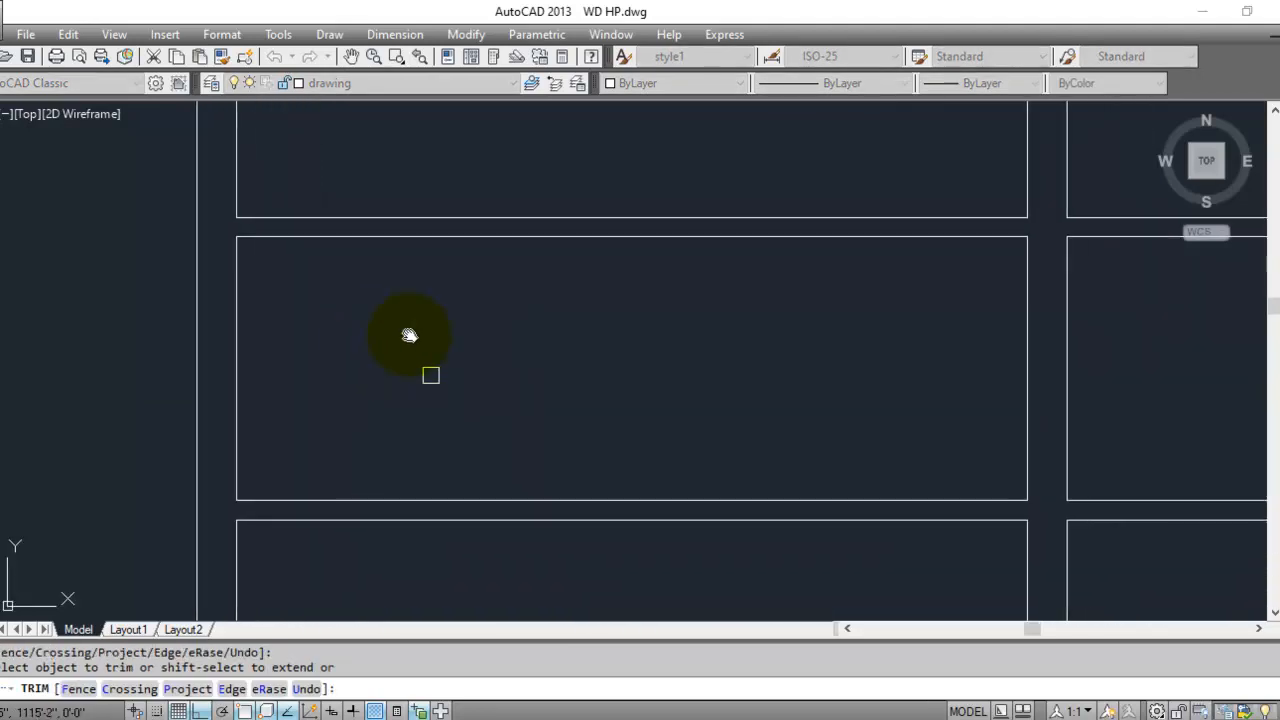
key("Escape")
key("Escape")
left_click(267, 403)
left_click(224, 416)
type("li")
key("space")
key("space")
key("Escape")
key("Escape")
key("Escape")
- Offset the left wall's inner line 5' to the right within the strip between the two partition walls
type("o")
key("space")
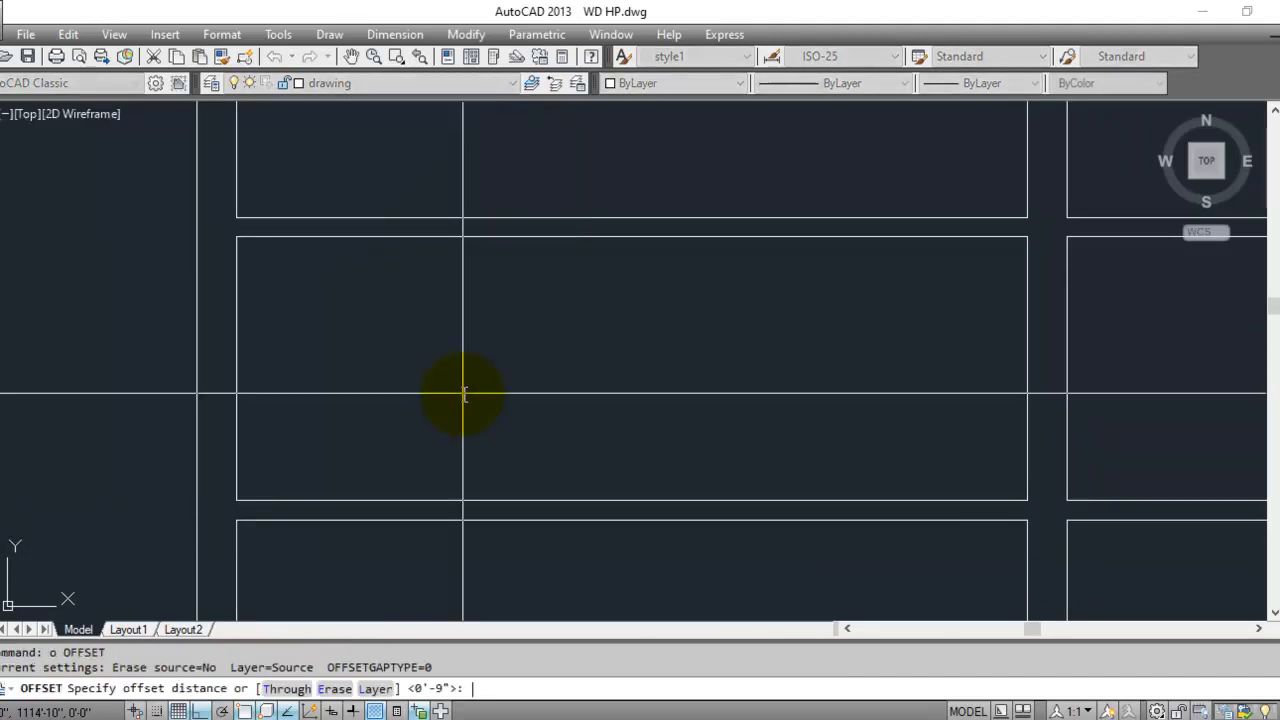
type("5'")
key("Return")
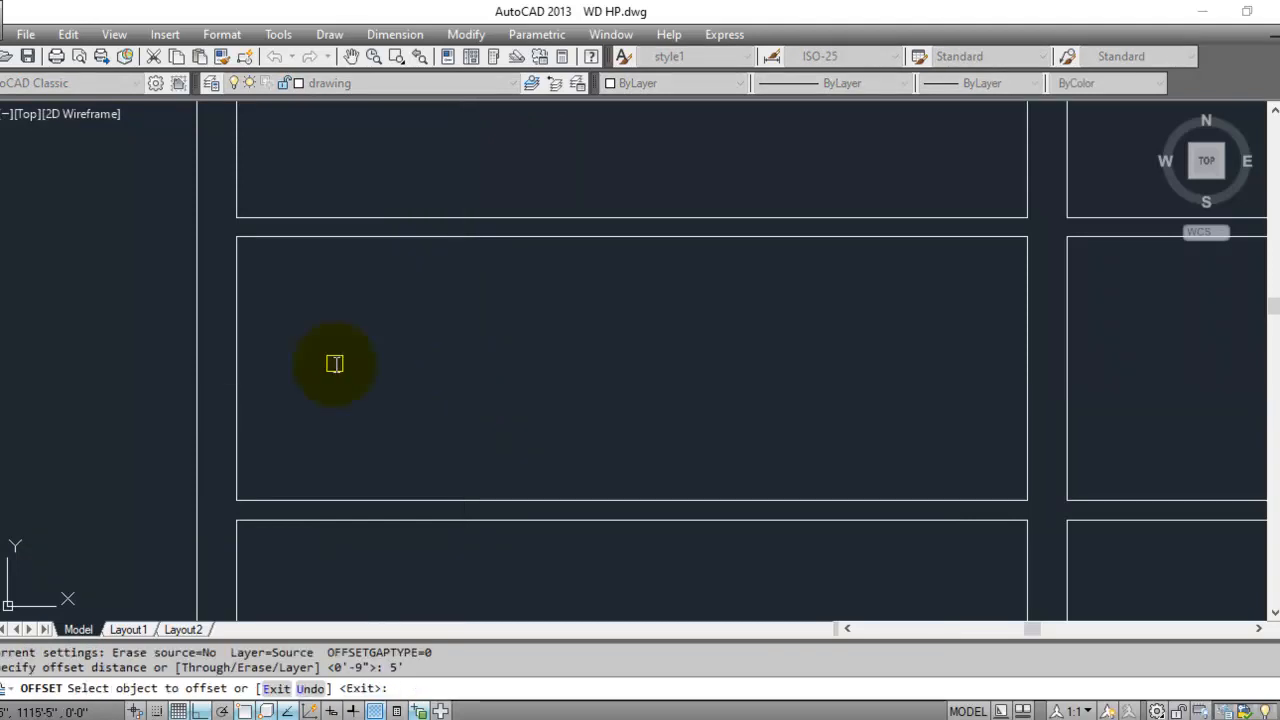
left_click(236, 405)
left_click(357, 405)
key("Escape")
key("Escape")
key("Escape")
- Offset the new short vertical line 9" to the right to form a dividing wall in the strip
type("o")
key("Return")
type("9")
key("Return")
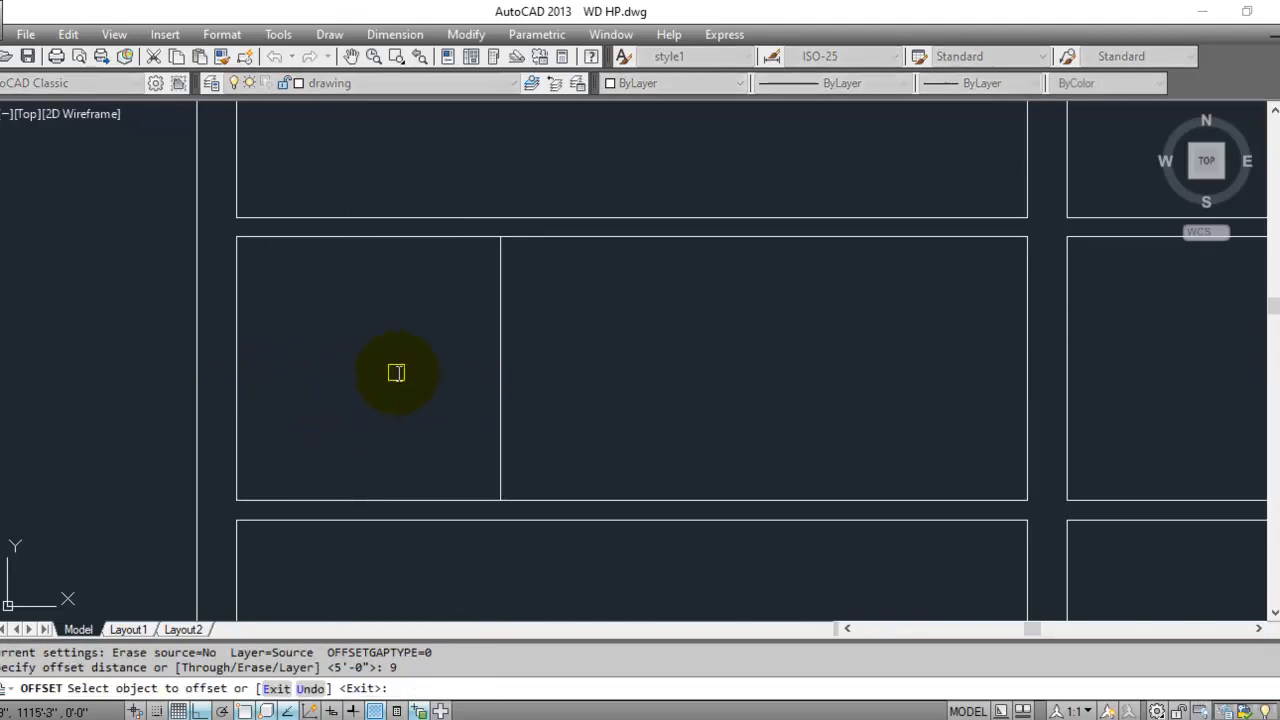
left_click(500, 378)
left_click(545, 389)
key("Escape")
key("Escape")
- Trim the horizontal partition lines between the two faces of the short dividing wall at both ends
type("tr")
key("Return")
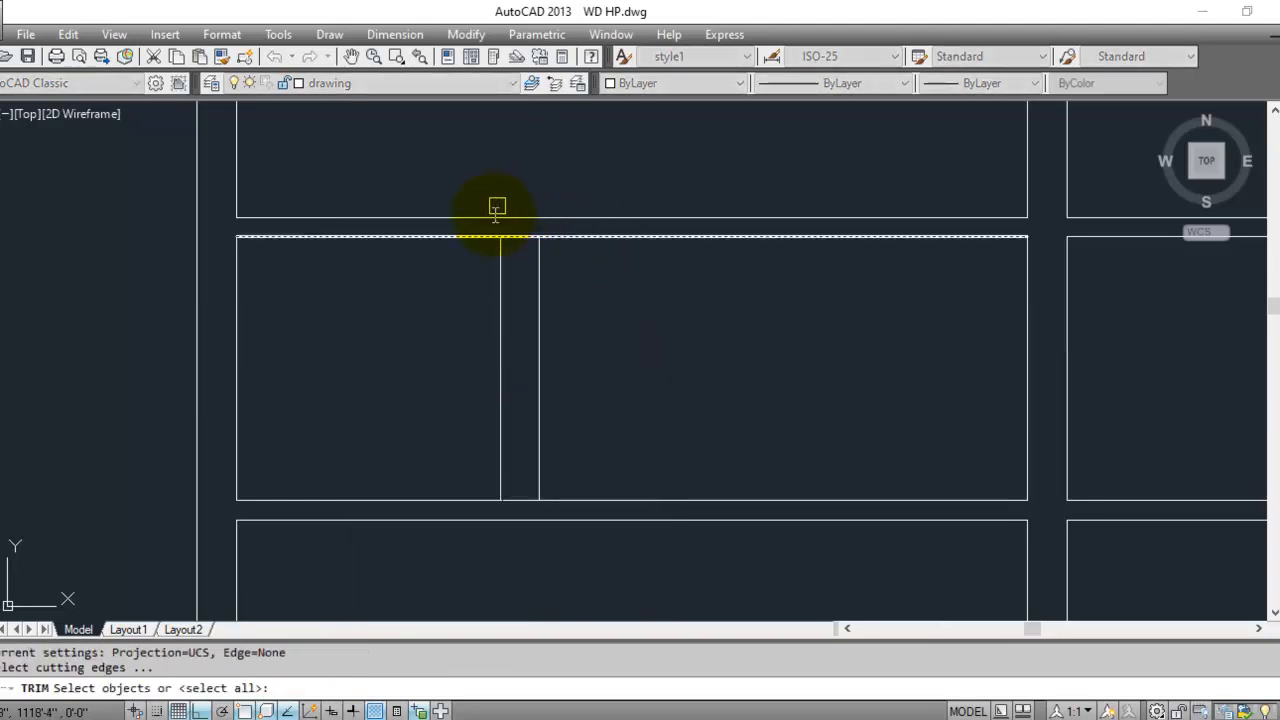
key("Return")
scroll(530, 492, "up", 4)
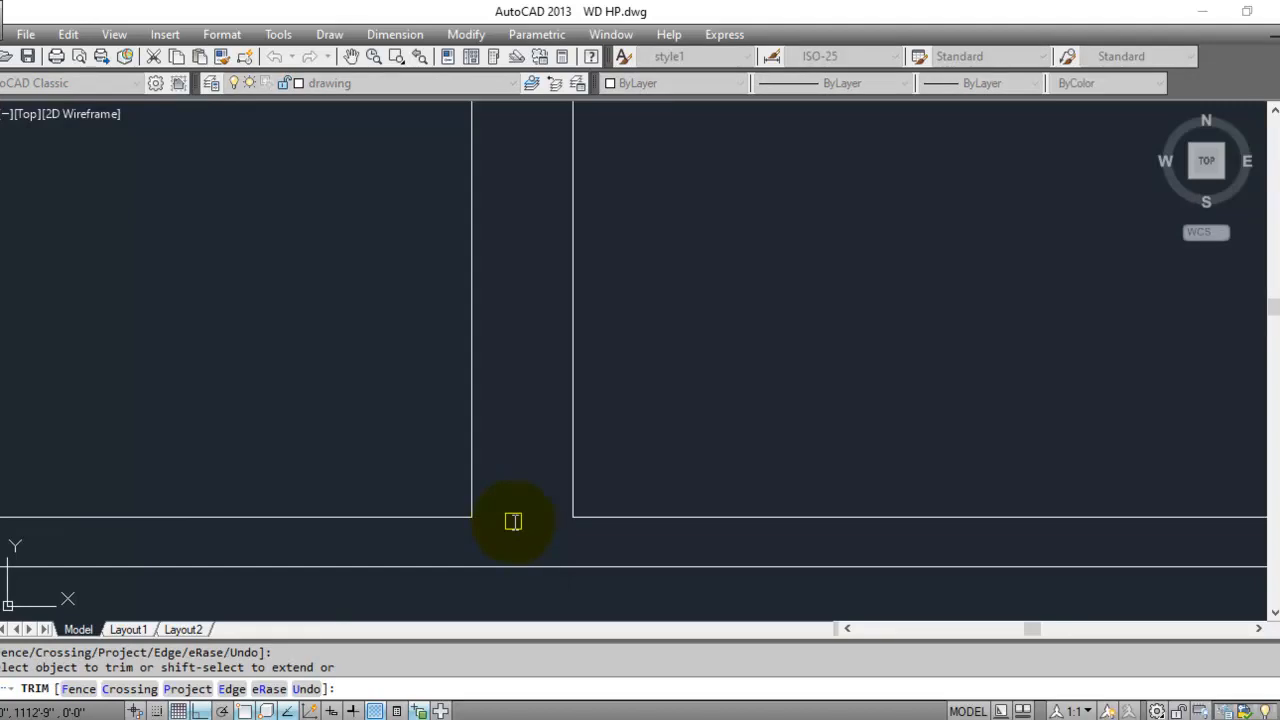
key("Escape")
key("Escape")
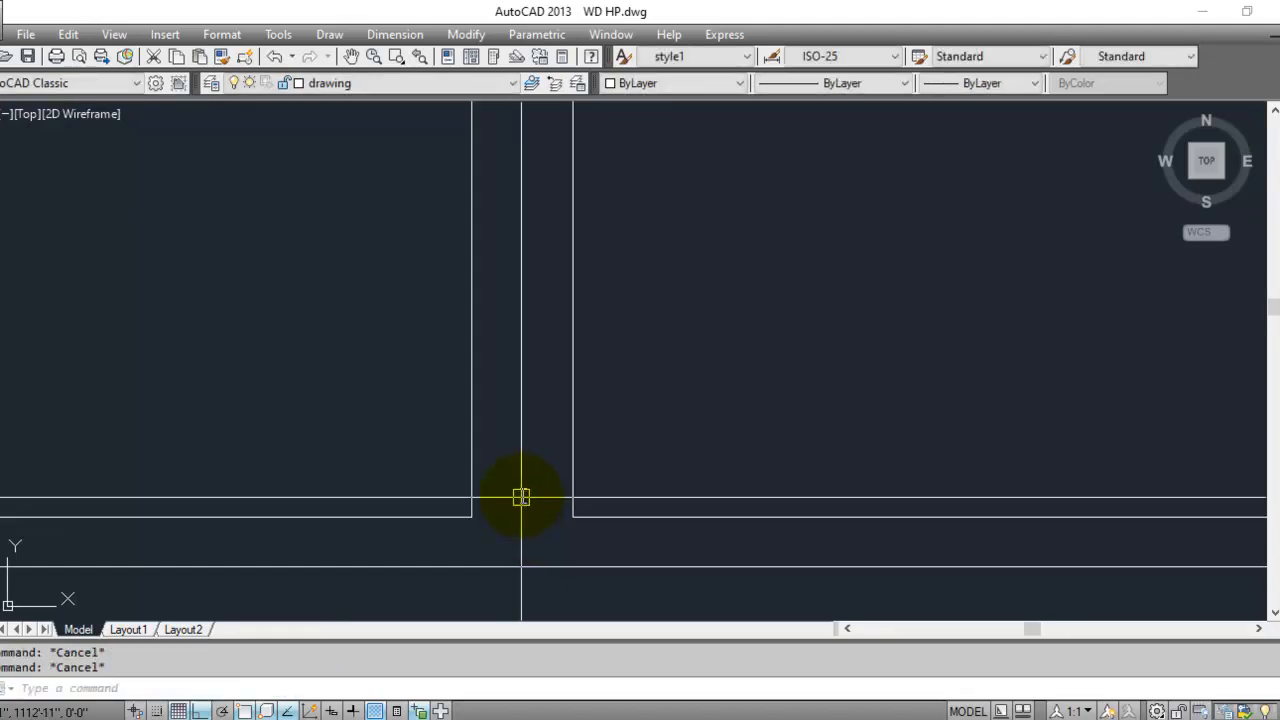
- Examine the small room beside the dividing wall and the rest of the floor plan's wall layout
scroll(540, 496, "down", 5)
scroll(520, 440, "up", 3)
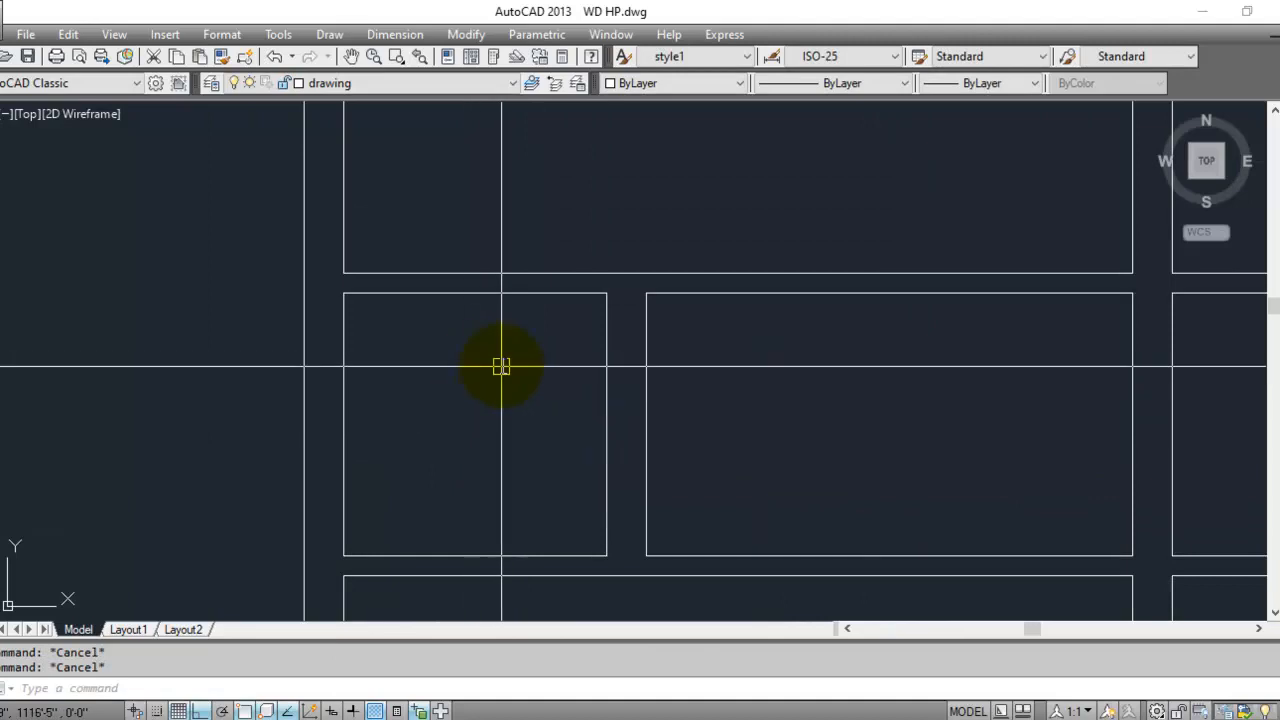
left_click(464, 429)
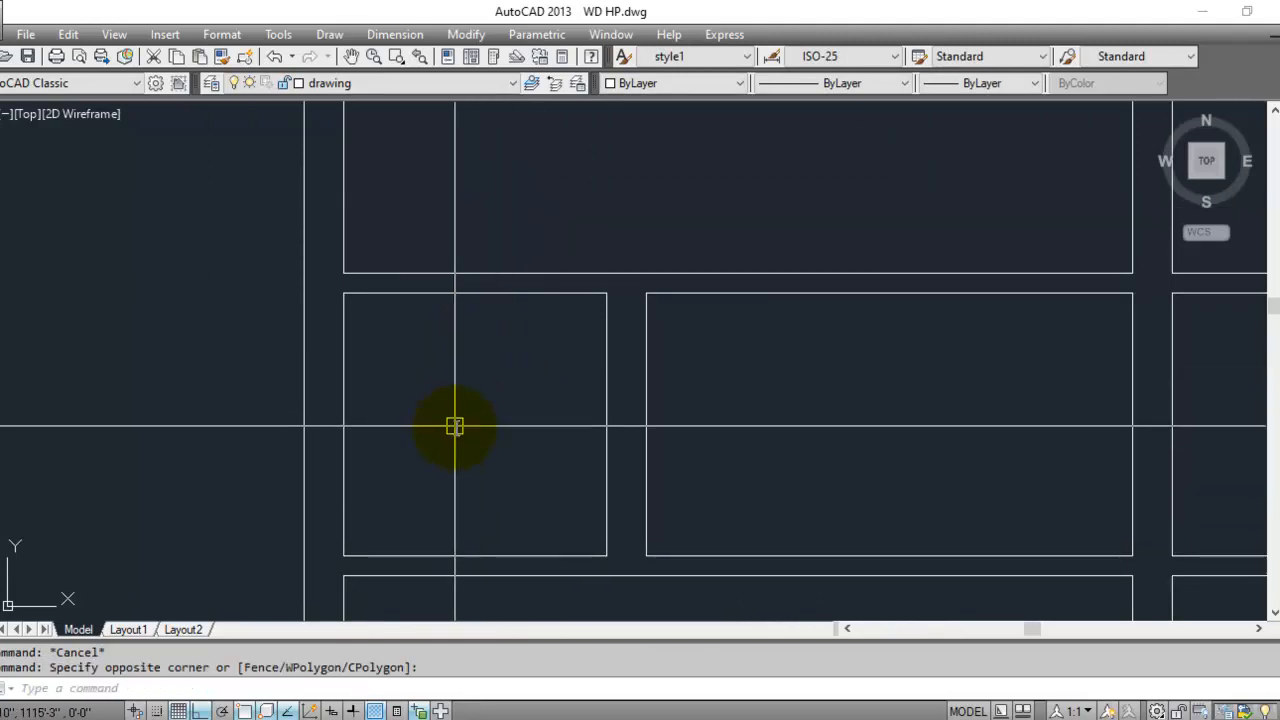
scroll(462, 418, "down", 2)
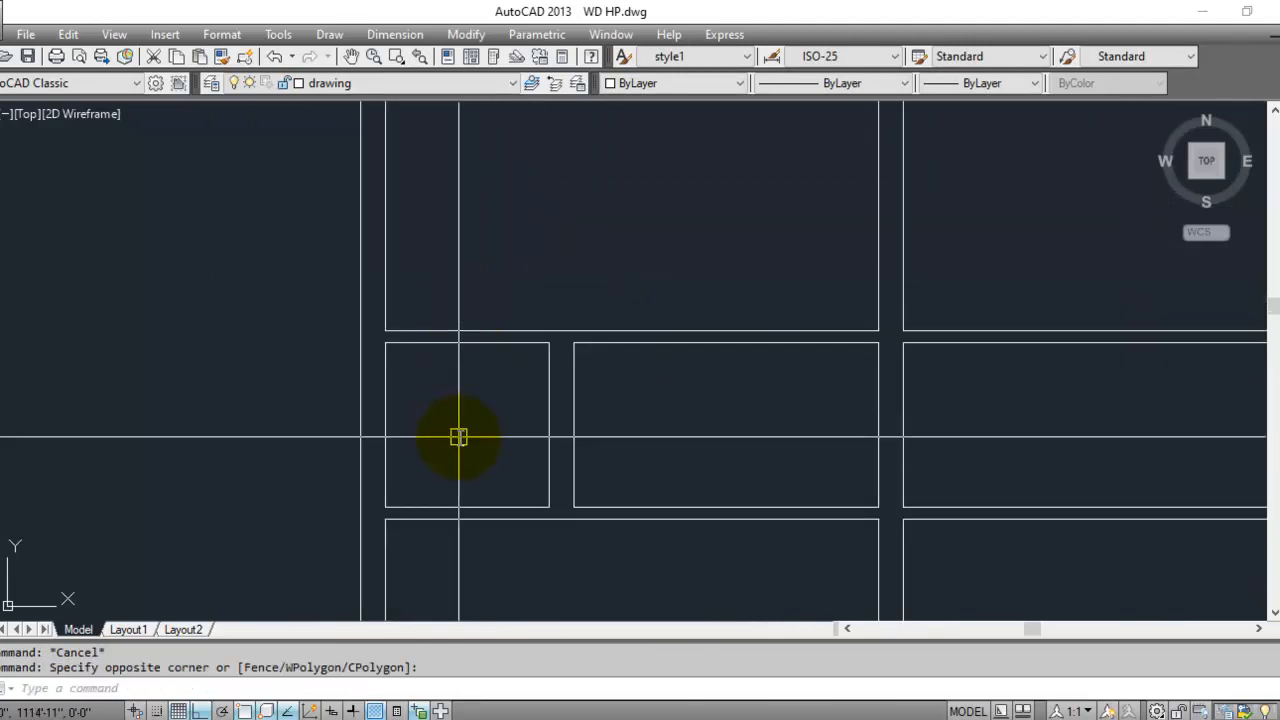
scroll(460, 315, "up", 2)
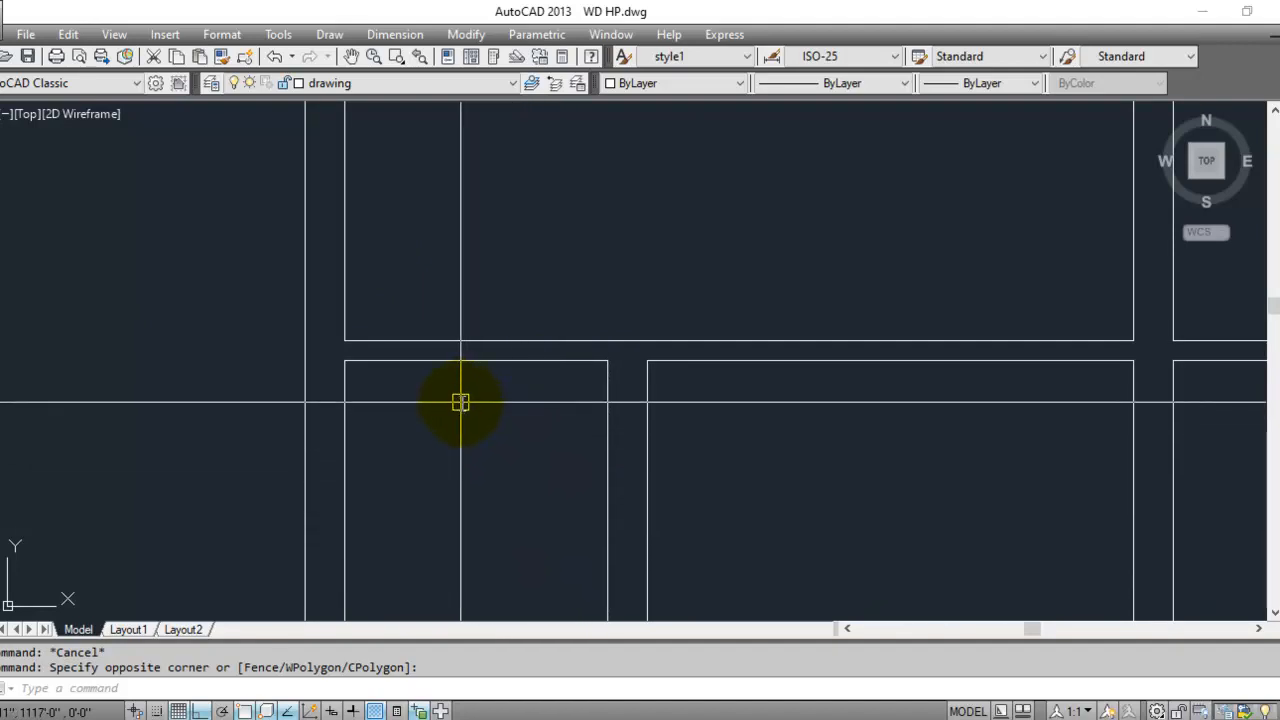
mouse_move(464, 492)
middle_mouse_down()
mouse_move(440, 408)
mouse_move(439, 447)
middle_mouse_up()
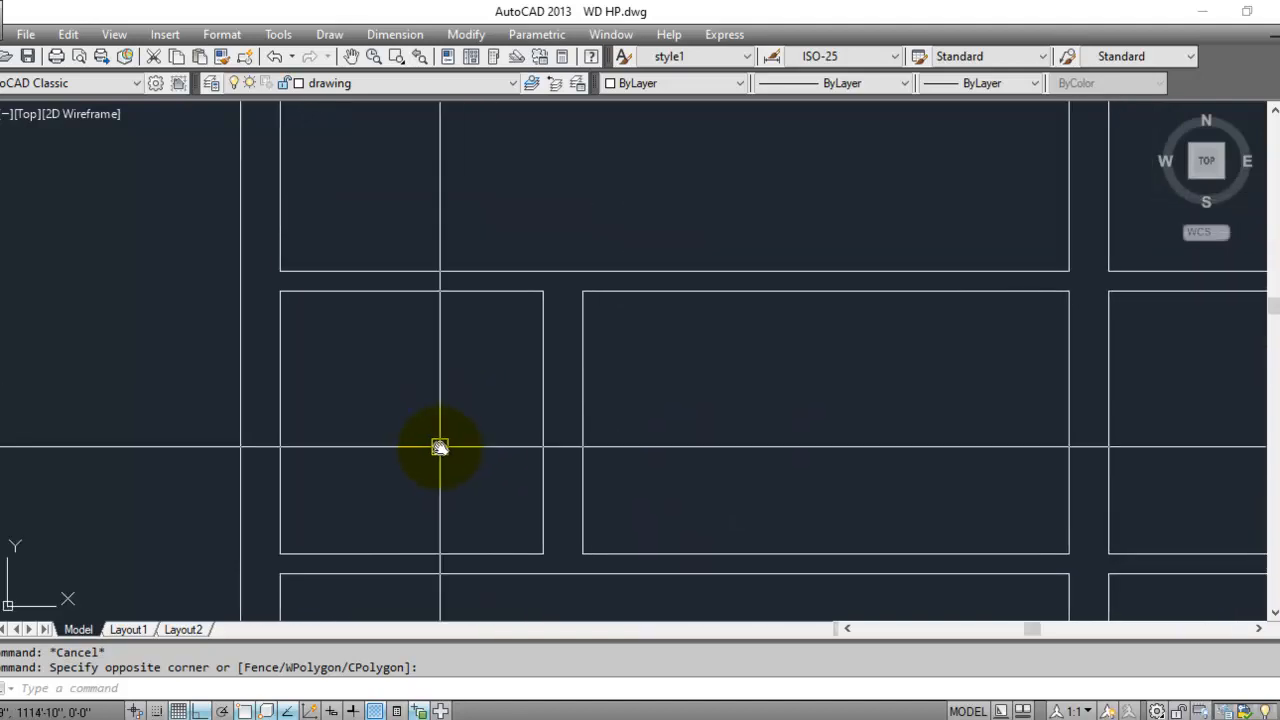
scroll(429, 451, "down", 2)
middle_click_drag(651, 451, 514, 400)
scroll(523, 366, "down", 2)
mouse_move(571, 514)
middle_mouse_down()
mouse_move(508, 326)
mouse_move(474, 509)
mouse_move(494, 397)
mouse_move(494, 411)
mouse_move(449, 409)
mouse_move(383, 383)
middle_mouse_up()
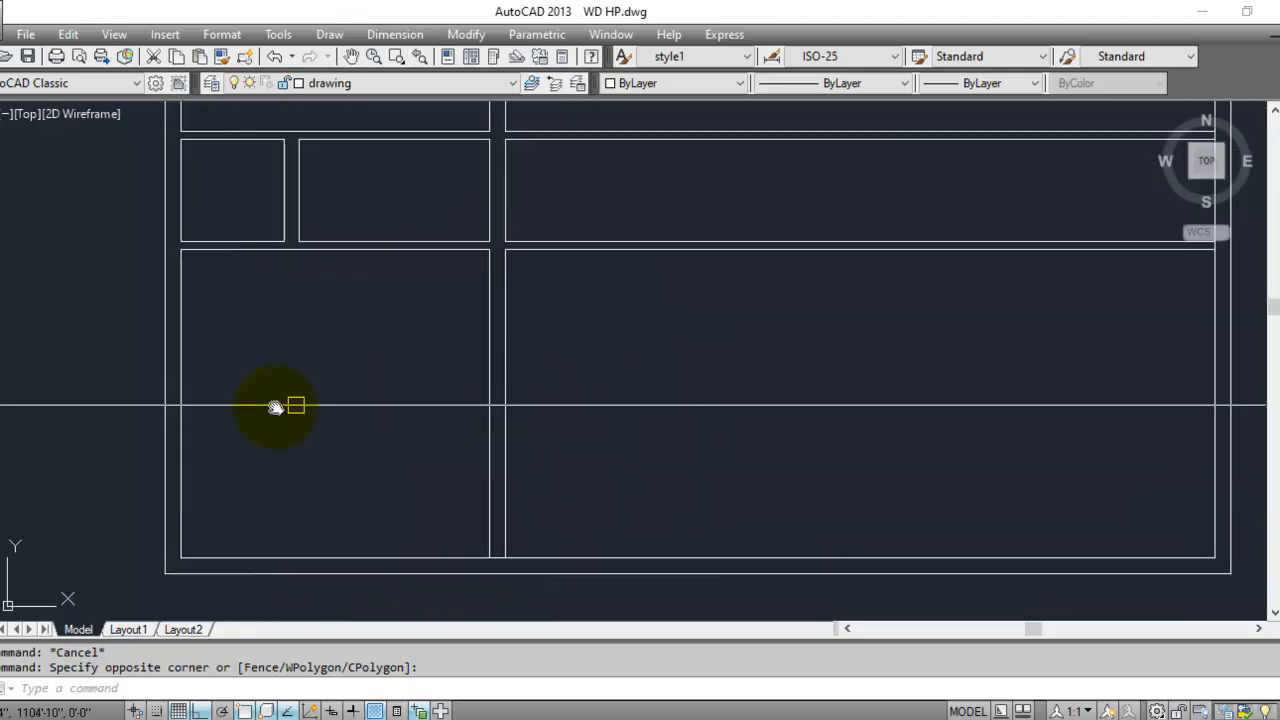
scroll(309, 457, "down", 2)
mouse_move(555, 405)
middle_mouse_down()
mouse_move(554, 460)
mouse_move(547, 444)
middle_mouse_up()
middle_click_drag(834, 526, 780, 489)
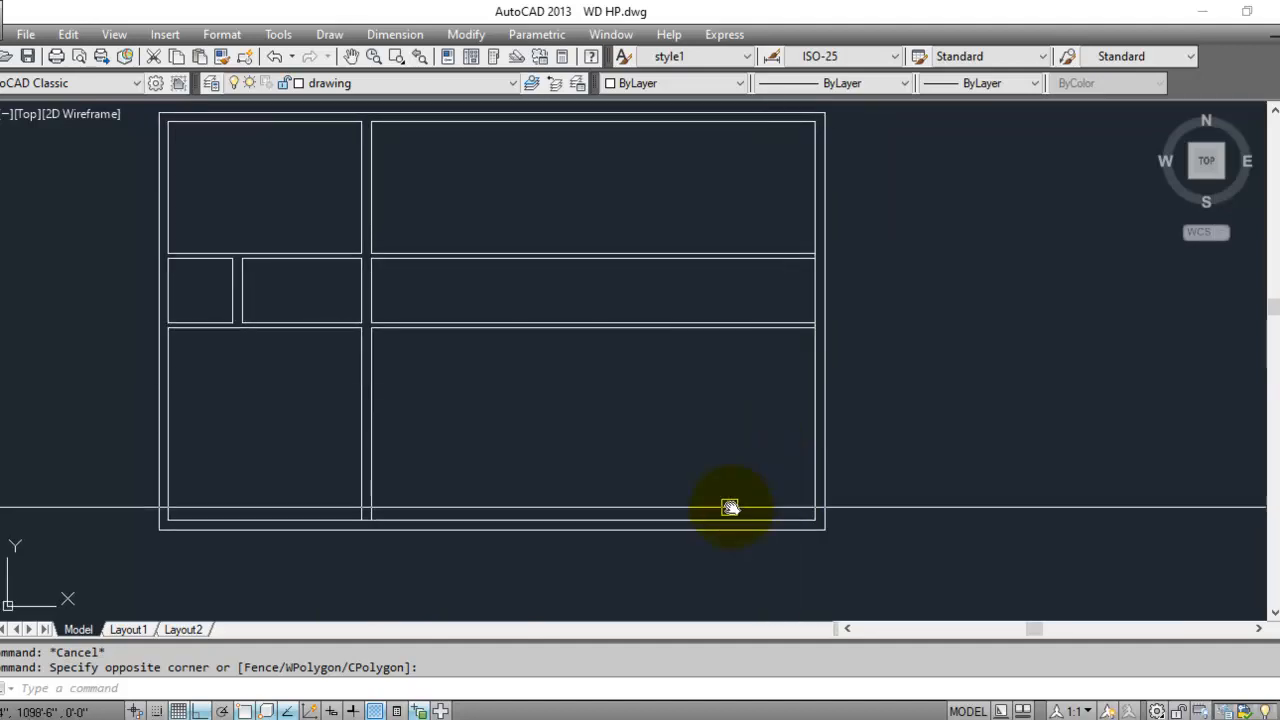
scroll(800, 490, "up", 4)
scroll(779, 500, "down", 5)
middle_click_drag(720, 306, 766, 451)
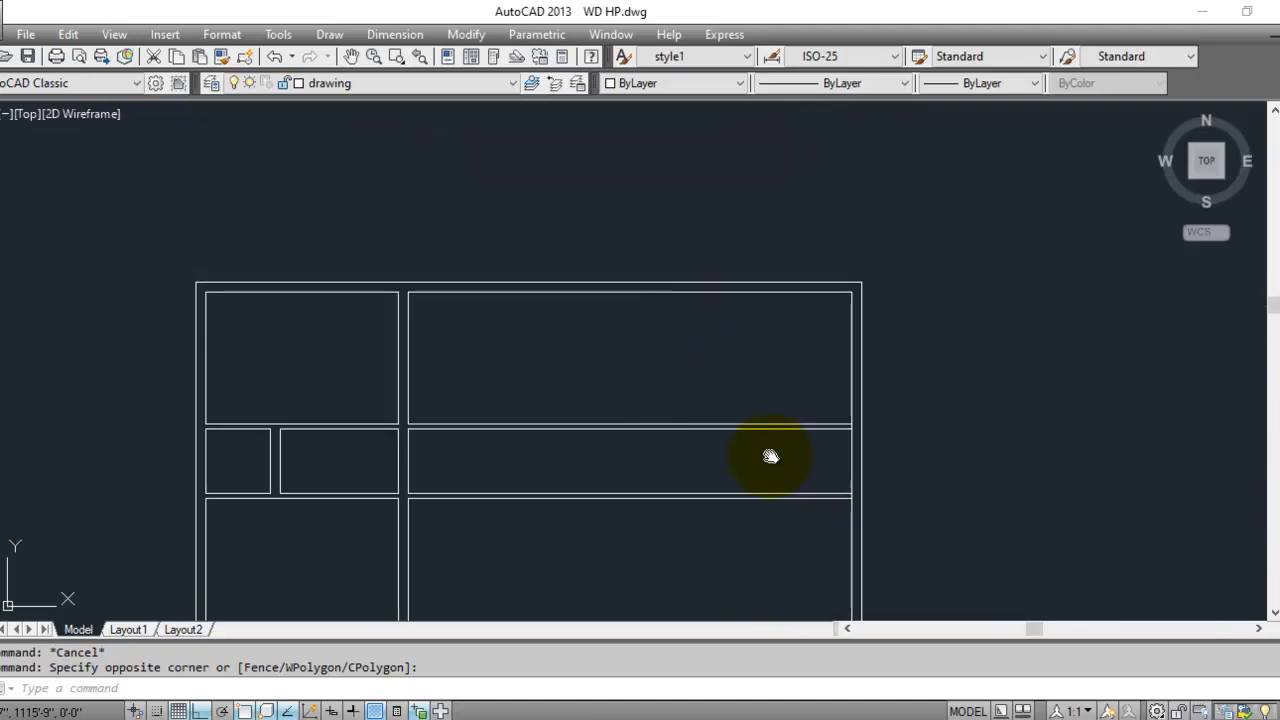
scroll(803, 363, "up", 2)
middle_click_drag(705, 380, 757, 414)
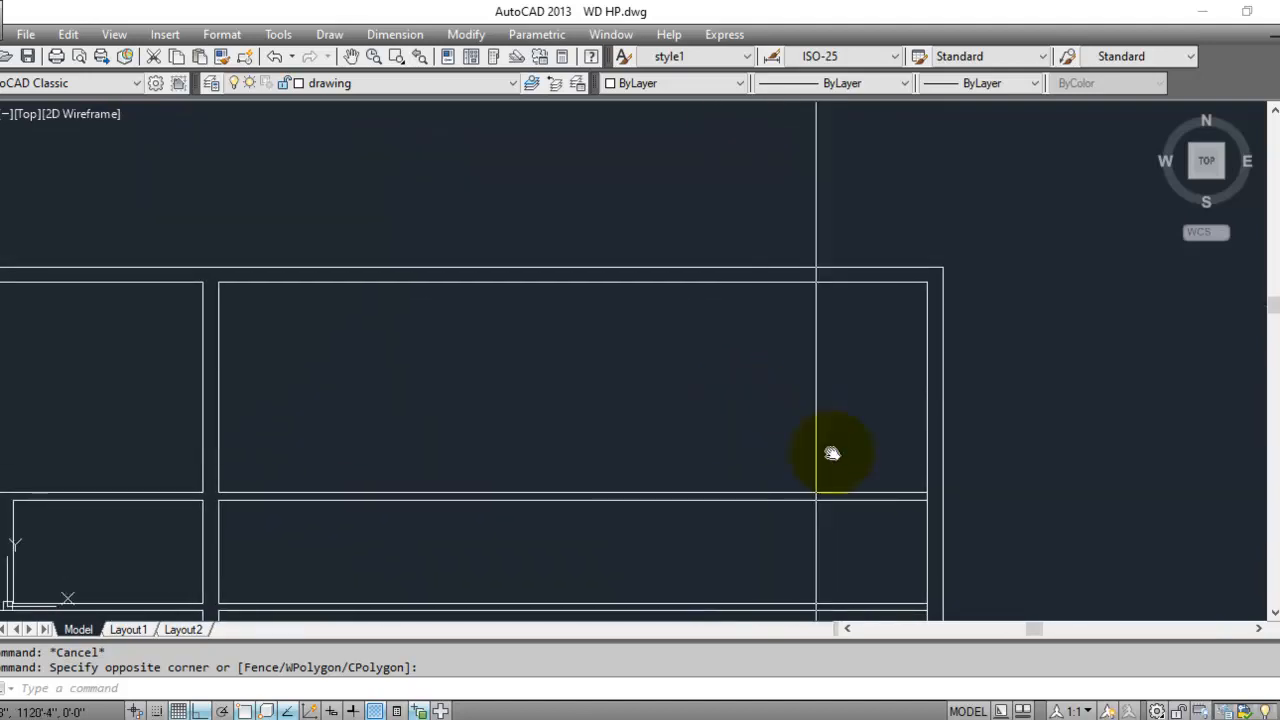
- Delete the four horizontal partition lines between the full-height vertical wall and the right outer wall
key("Escape")
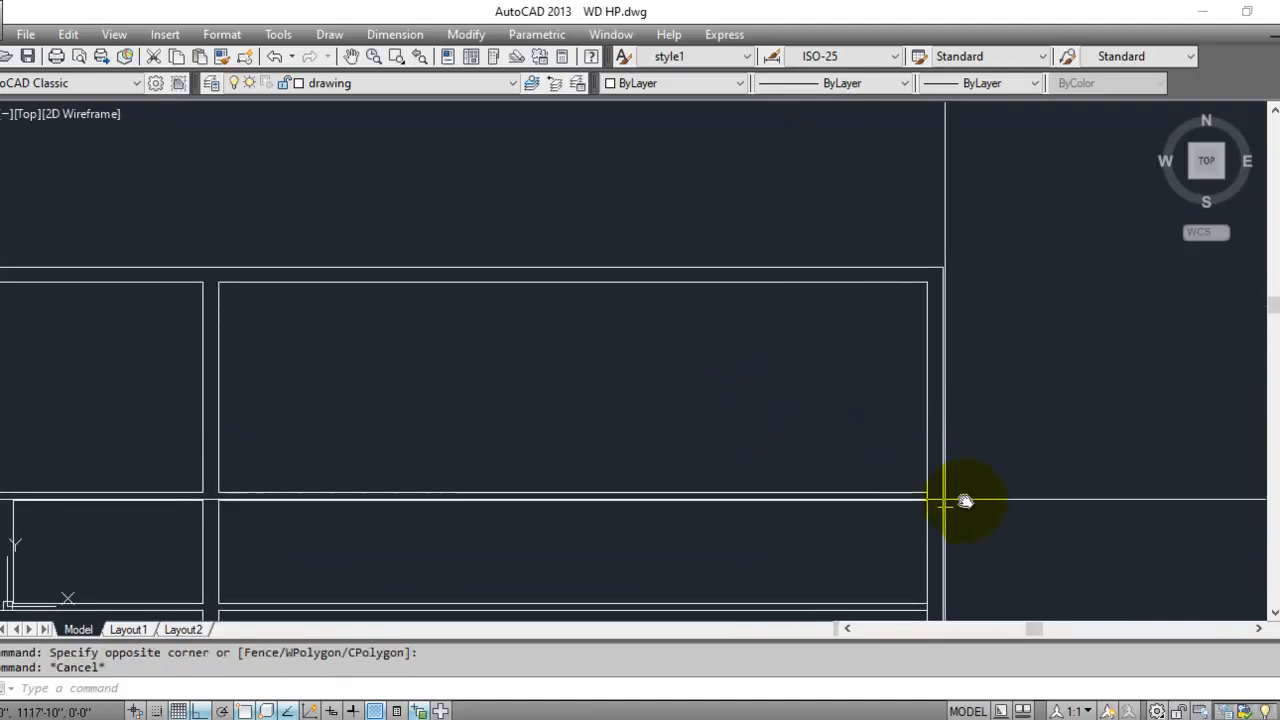
scroll(930, 500, "up", 4)
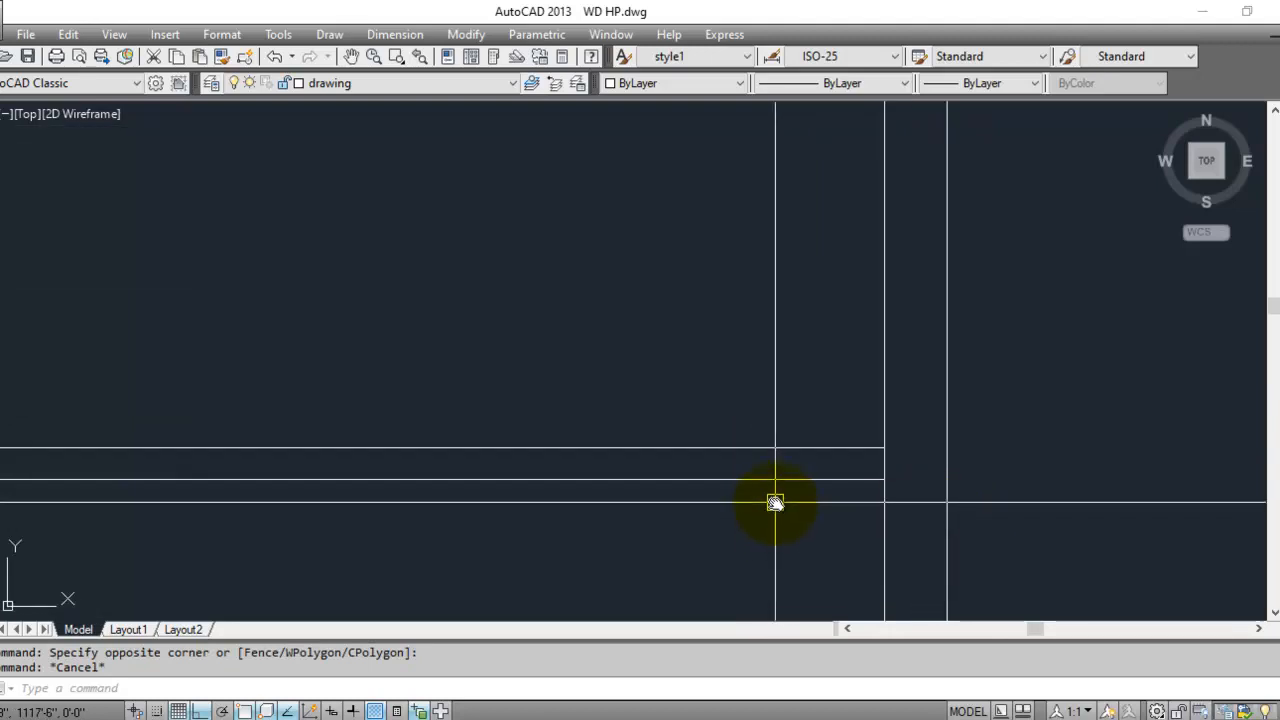
scroll(703, 521, "down", 6)
scroll(650, 545, "up", 2)
left_click(754, 322)
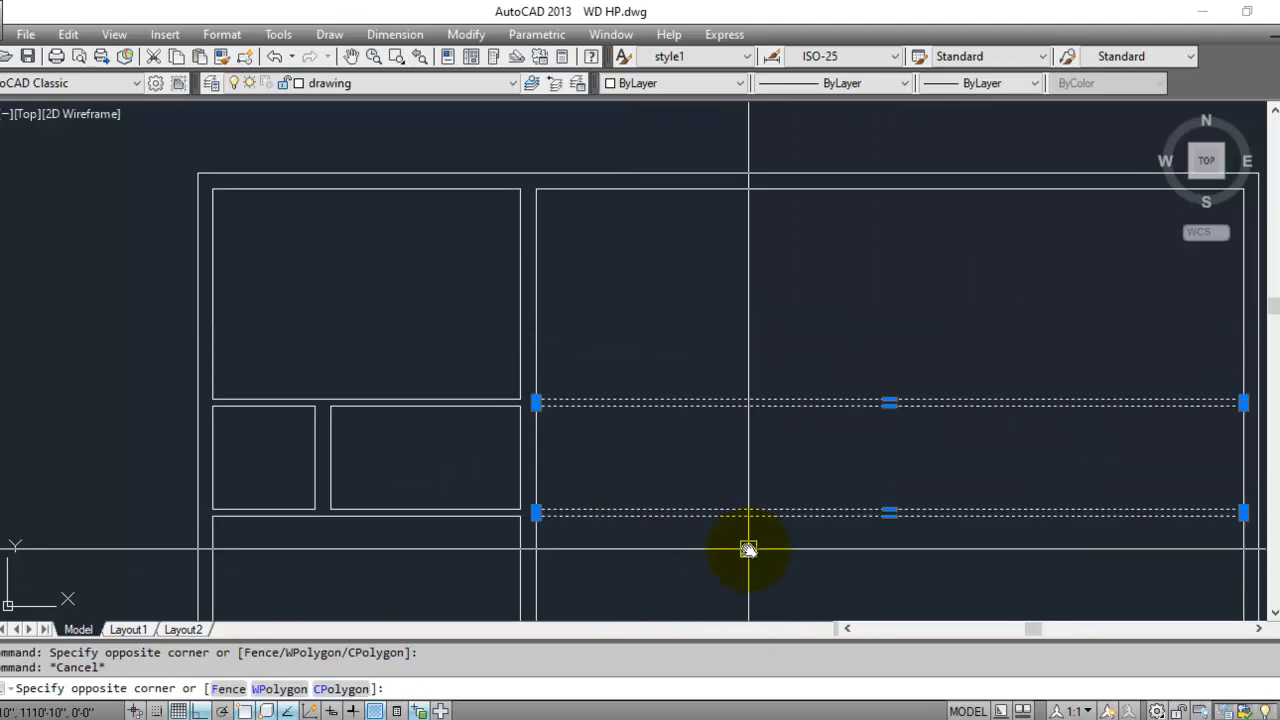
left_click(748, 550)
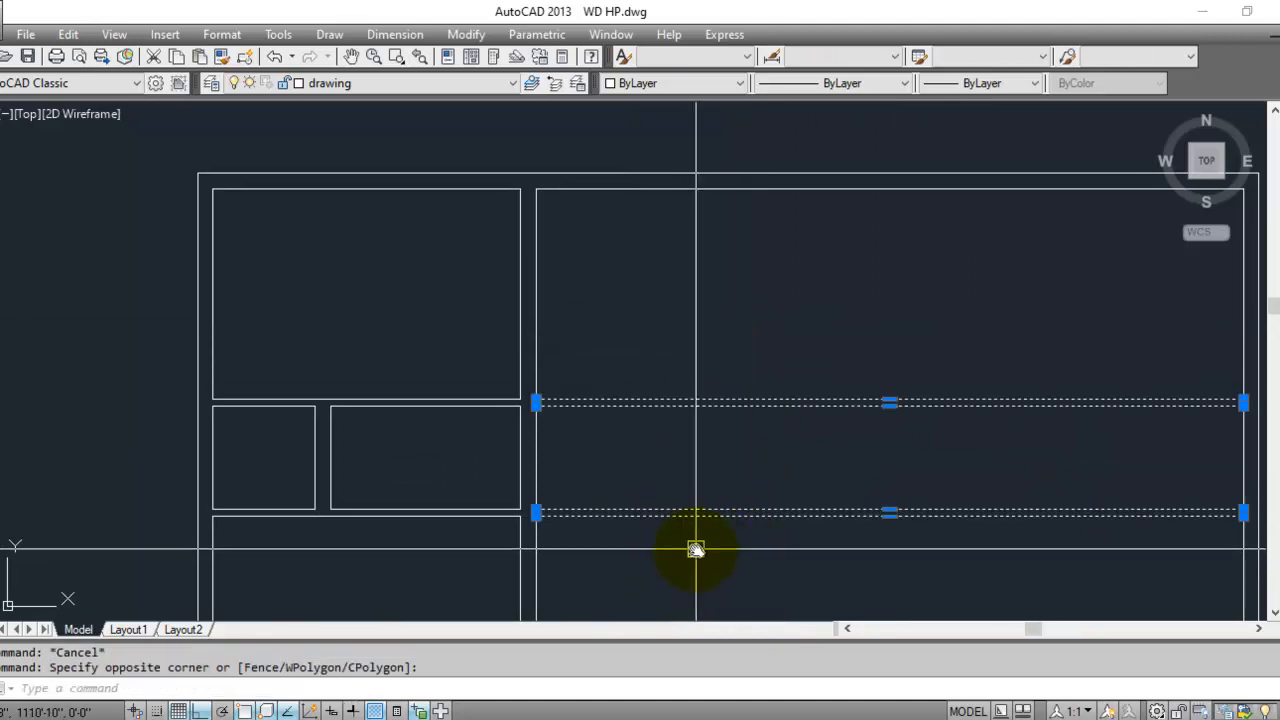
key("Delete")
key("Escape")
key("Escape")
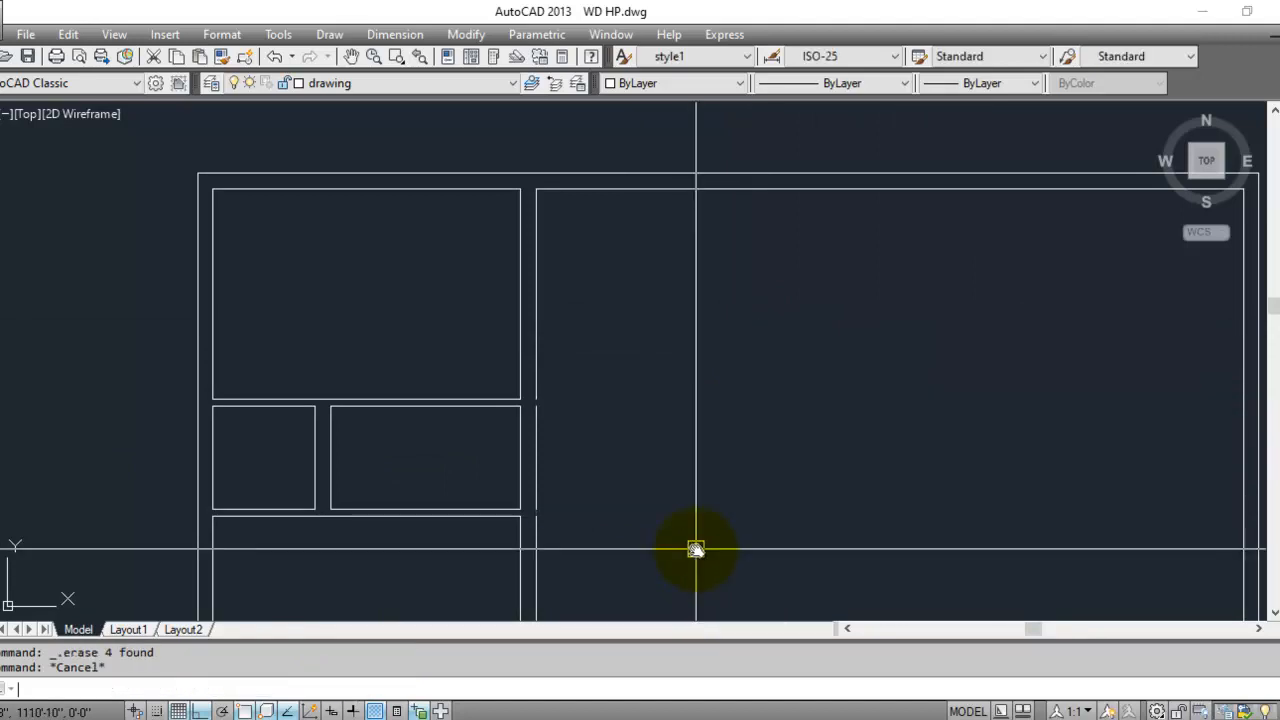
- Offset the inner face line of the right outer wall 14' to the left
middle_click_drag(877, 391, 629, 400)
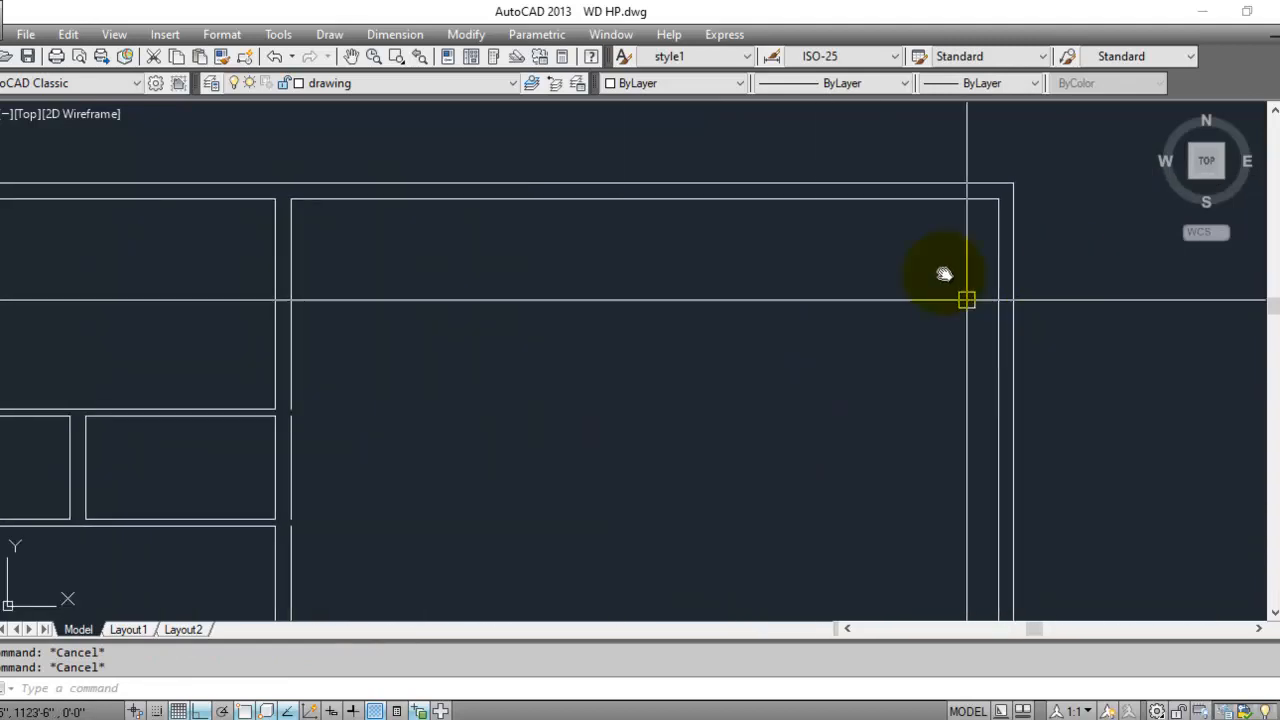
mouse_move(880, 270)
middle_mouse_down()
mouse_move(882, 324)
mouse_move(914, 357)
middle_mouse_up()
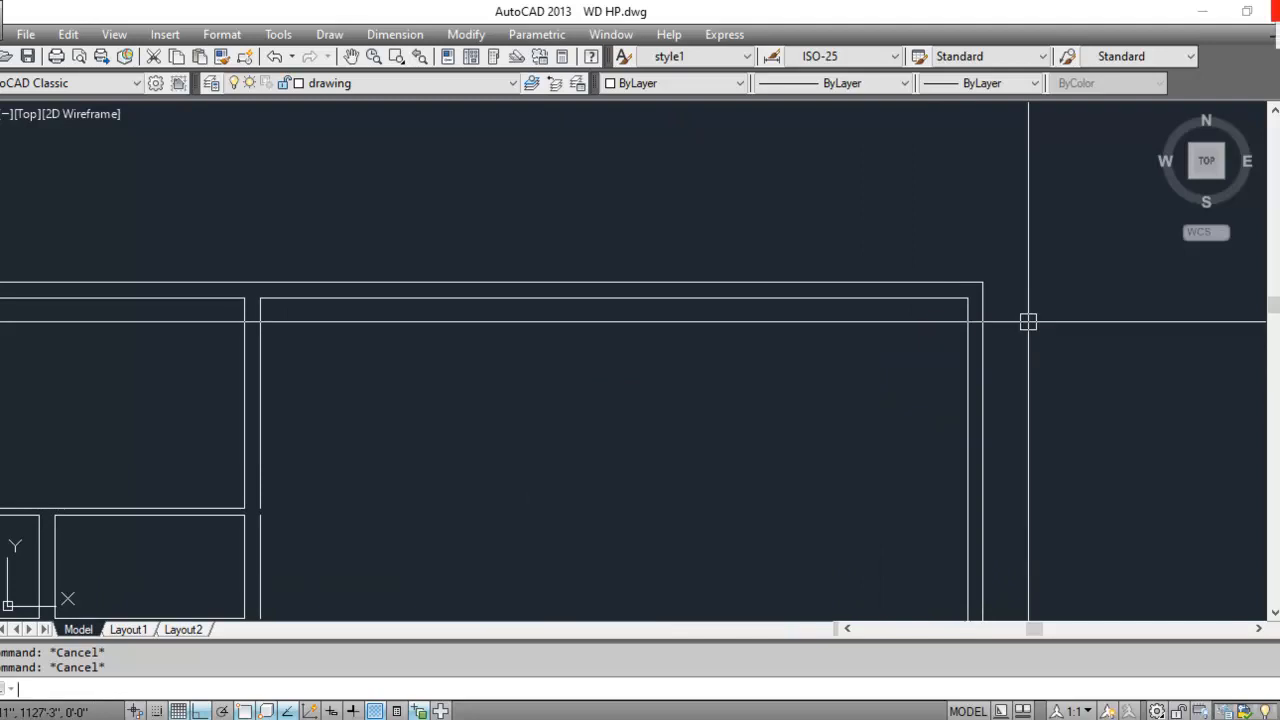
left_click(812, 432)
mouse_move(812, 432)
middle_mouse_down()
mouse_move(737, 466)
mouse_move(731, 366)
mouse_move(836, 391)
middle_mouse_up()
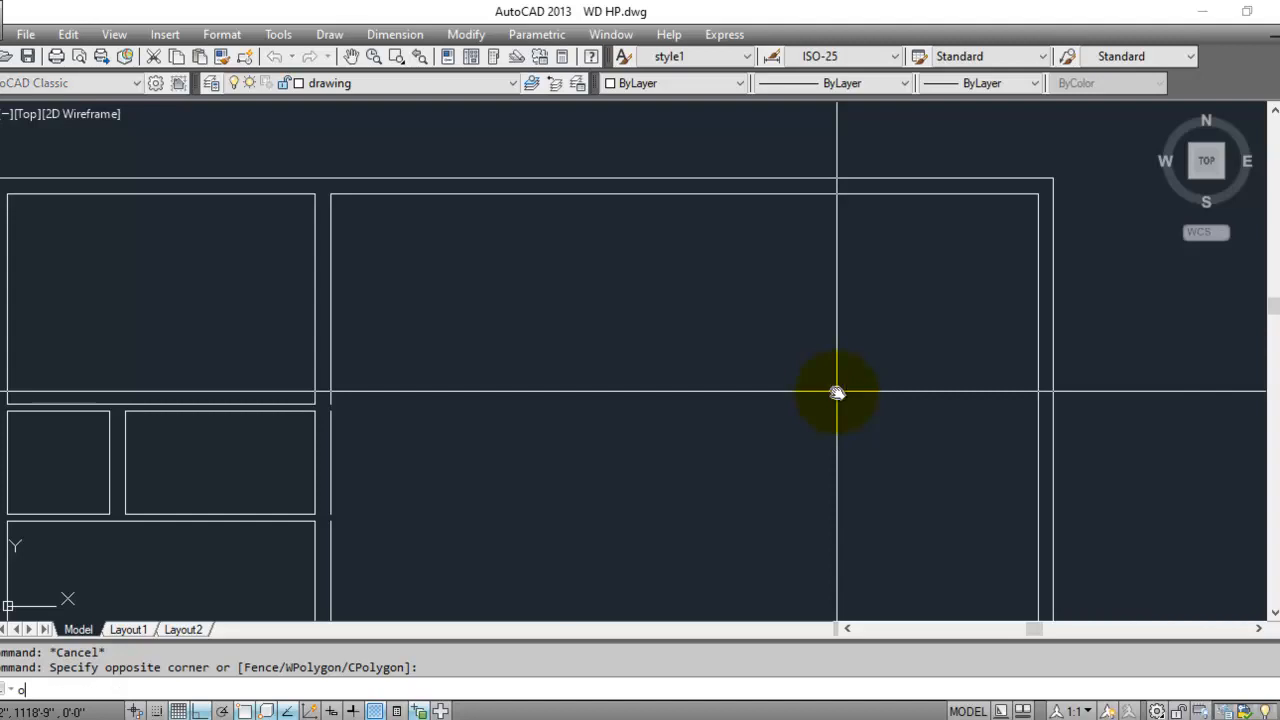
key("Return")
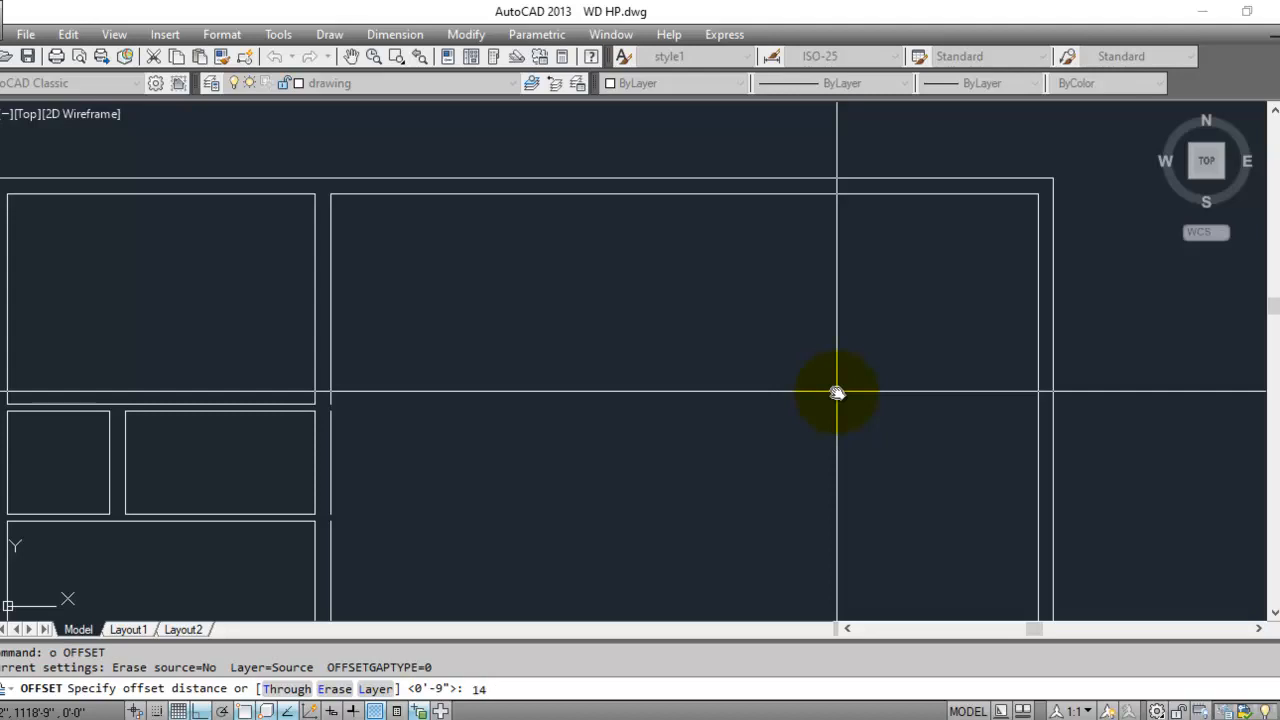
type("14'")
key("Return")
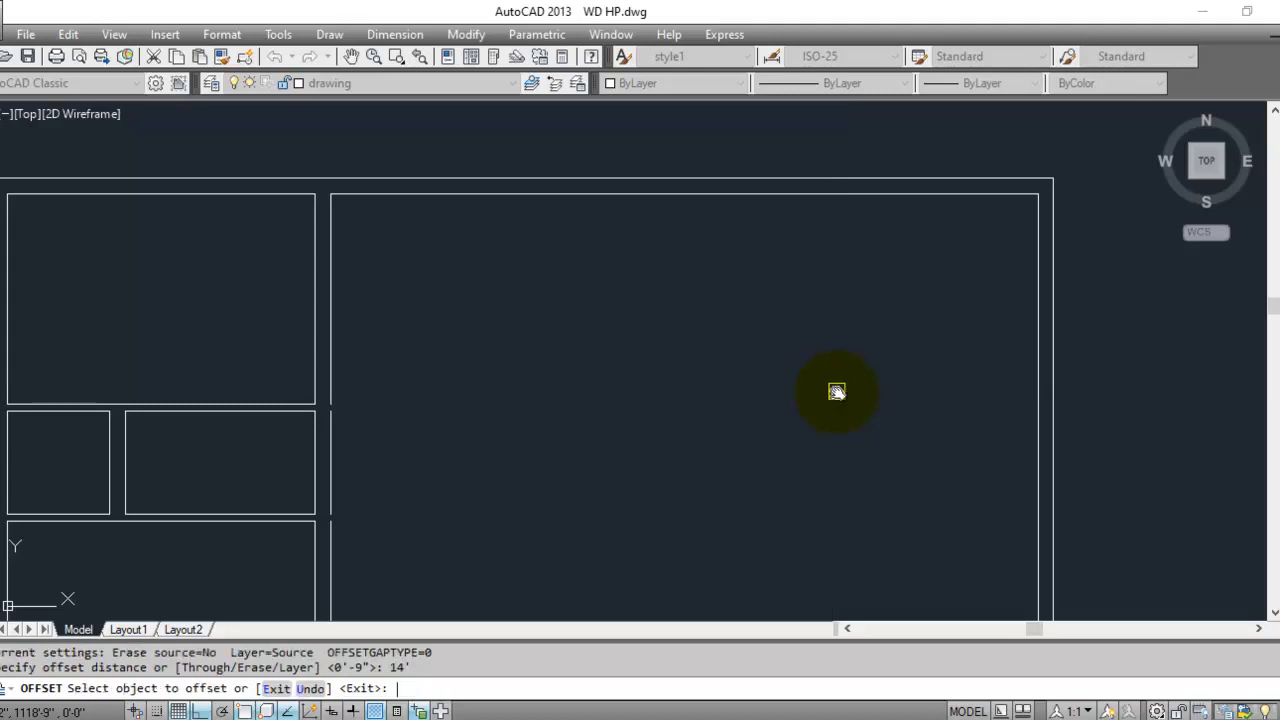
left_click(1033, 342)
left_click(908, 357)
key("Escape")
key("Escape")
- Offset the new vertical line 9" to the left to form a full-height dividing wall
type("o")
key("Return")
type("9")
key("Return")
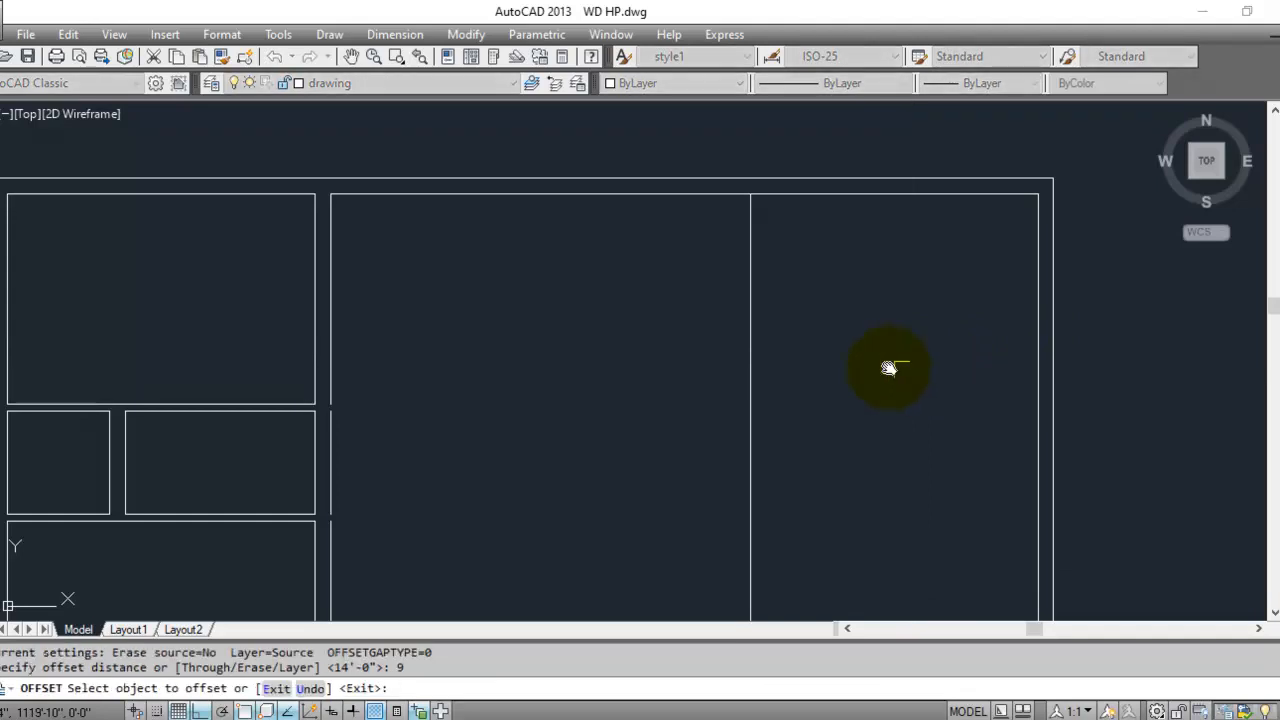
left_click(750, 358)
left_click(686, 371)
key("Escape")
key("Escape")
key("Escape")
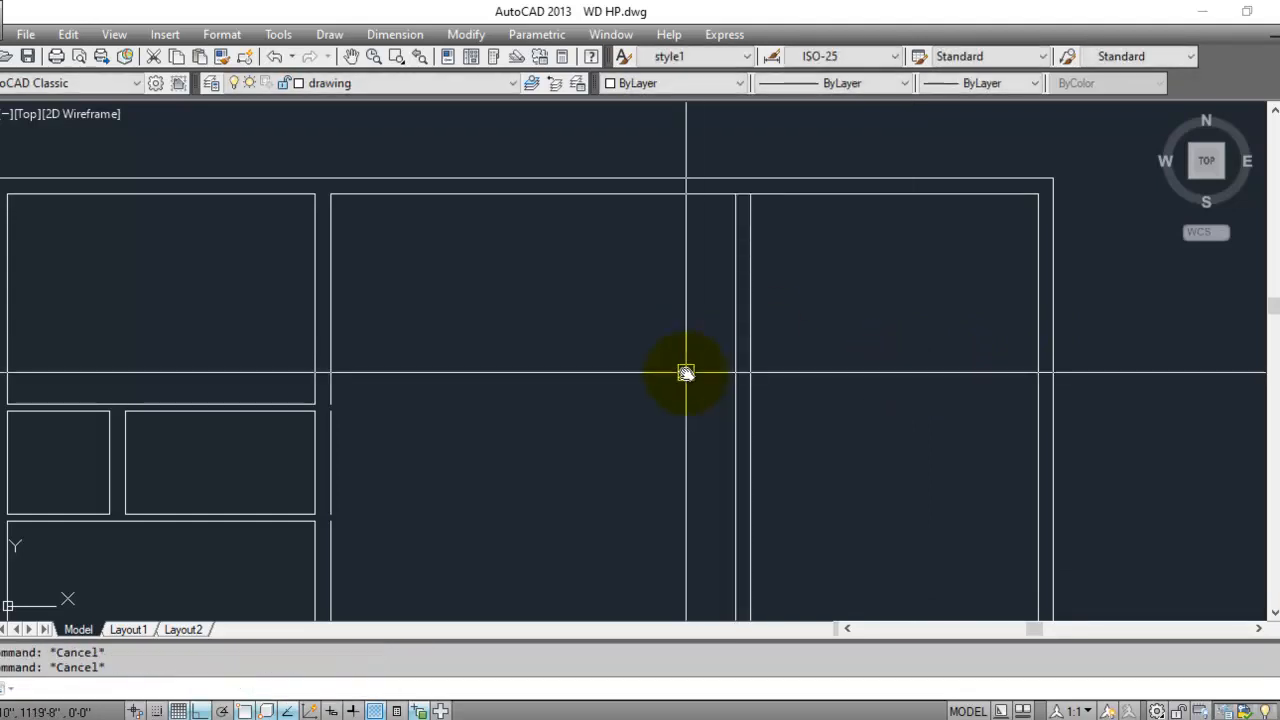
- Trim the top outer wall's inner line between the two faces of the new dividing wall
scroll(726, 177, "up", 5)
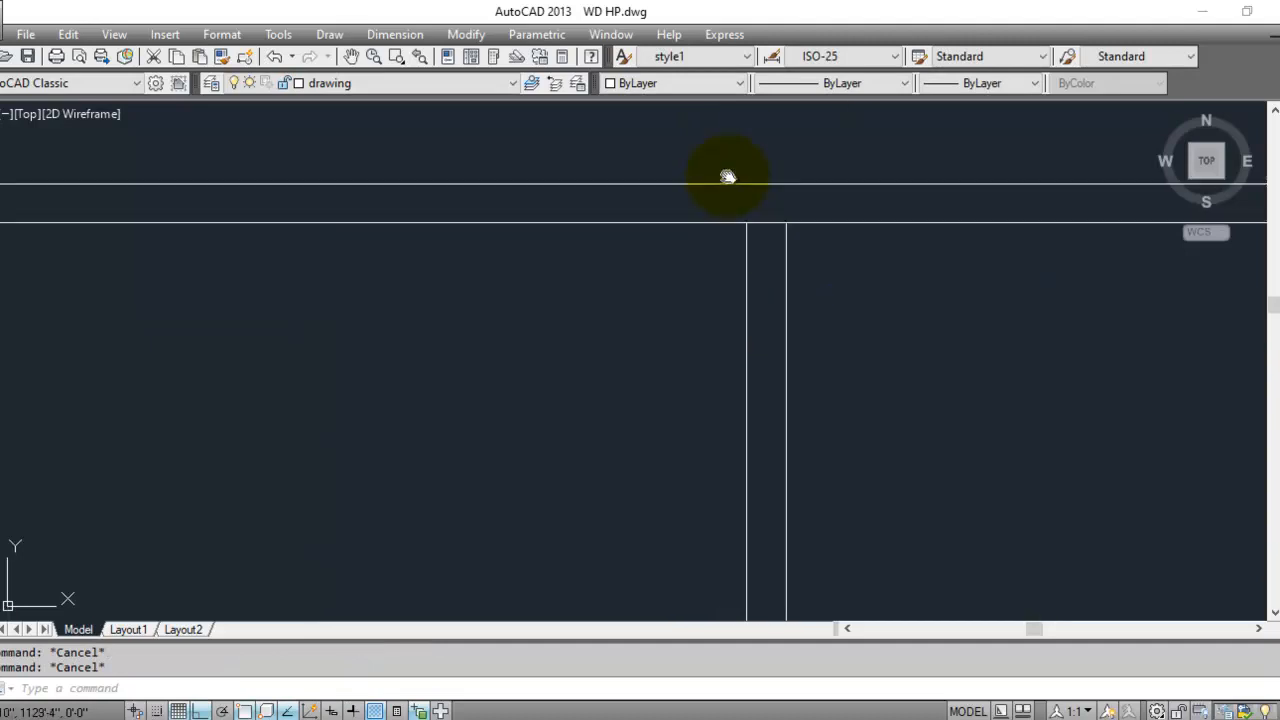
type("tr")
key("Return")
scroll(757, 220, "up", 2)
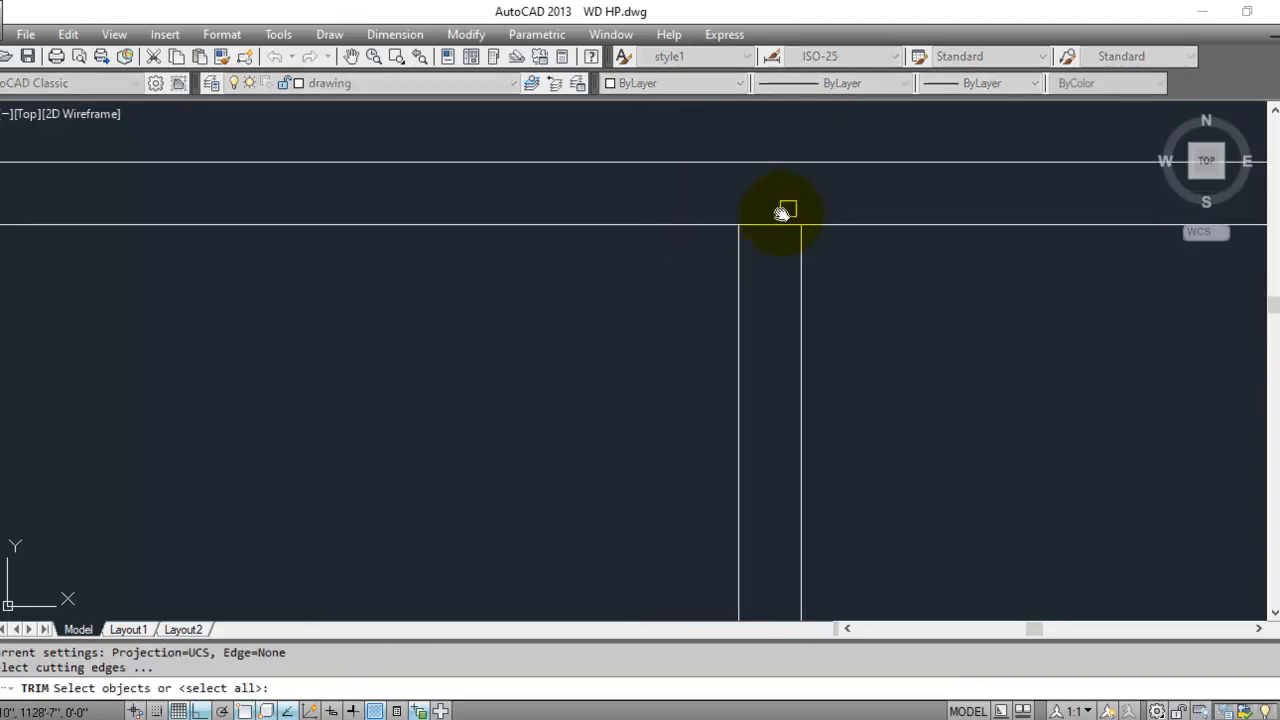
key("Return")
key("Escape")
scroll(657, 357, "down", 3)
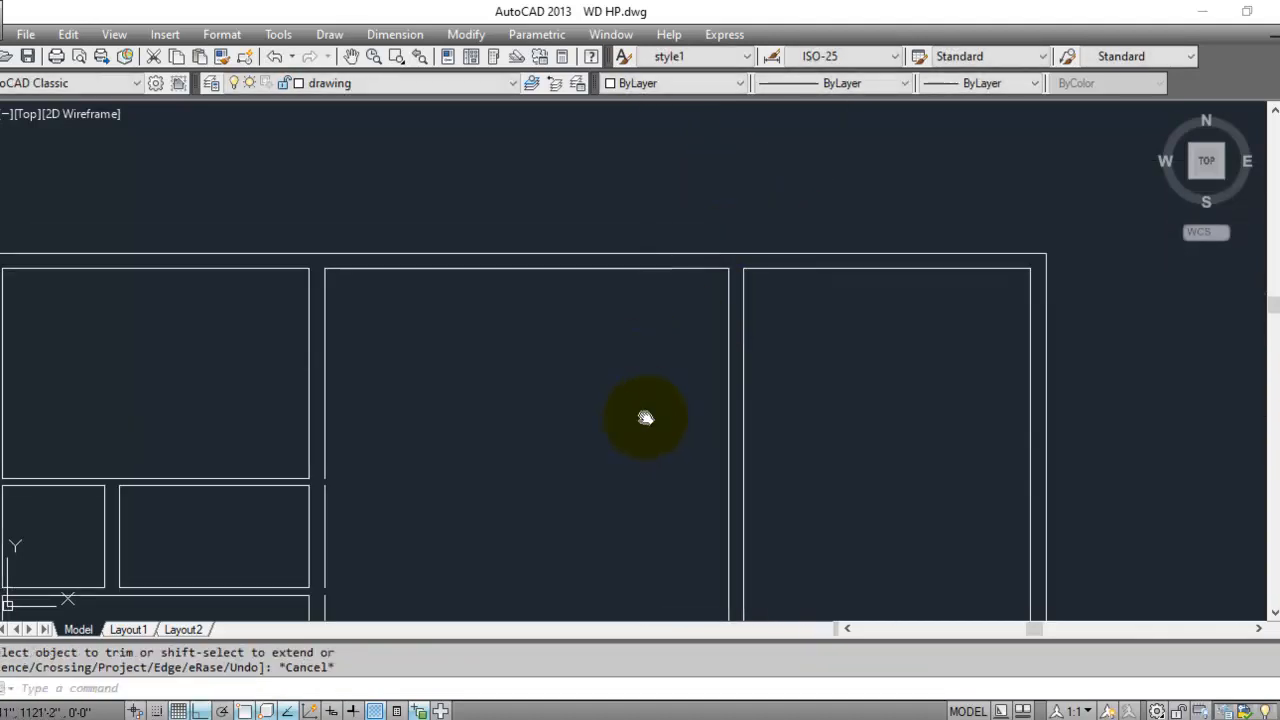
middle_click_drag(643, 417, 706, 413)
key("Escape")
- List the properties of the middle room's top inner wall line to check its length
left_click(629, 265)
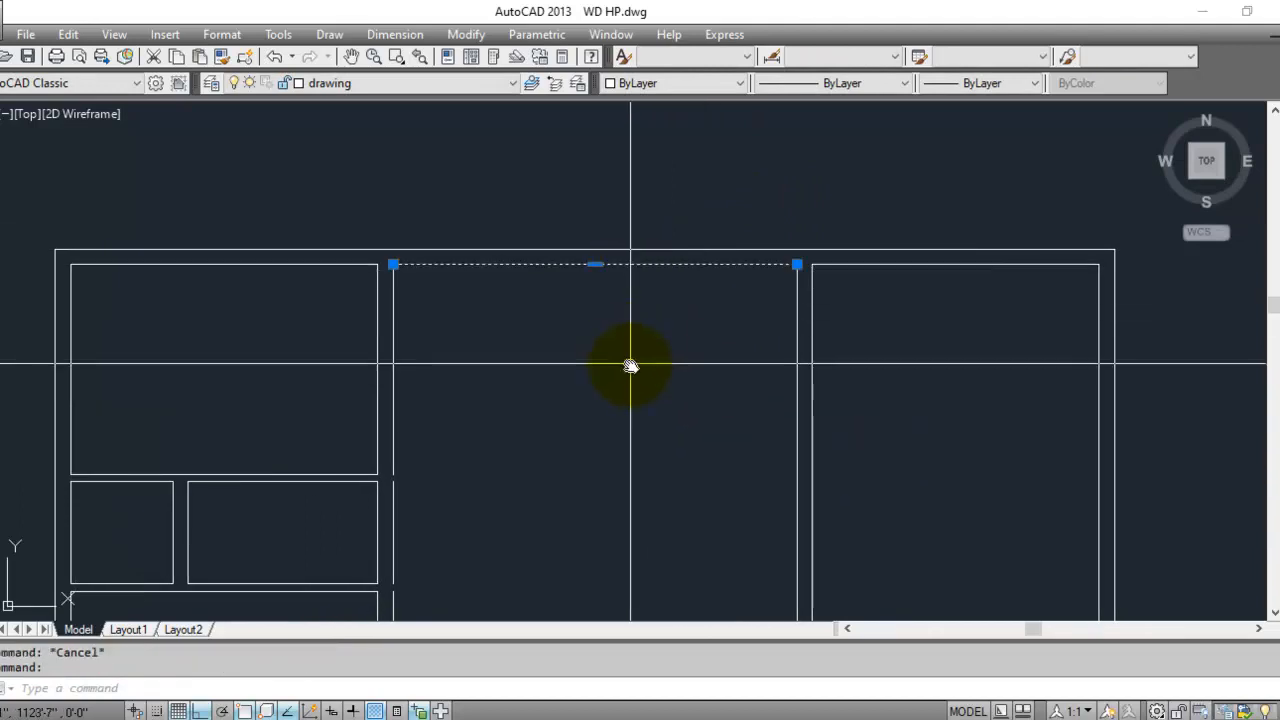
type("li")
key("Return")
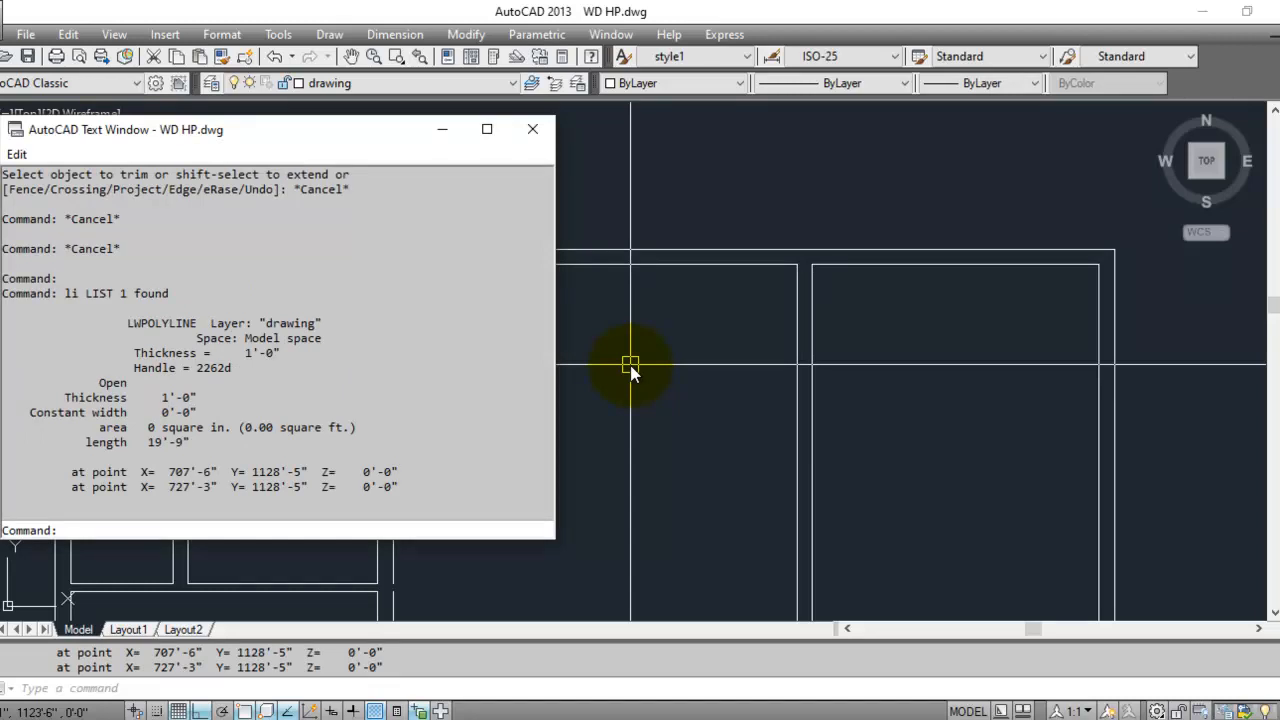
key("F2")
key("Return")
key("Escape")
key("Escape")
key("Escape")
- Offset the left face of the new dividing wall 9' to the left
middle_click_drag(522, 474, 600, 468)
type("o")
key("Return")
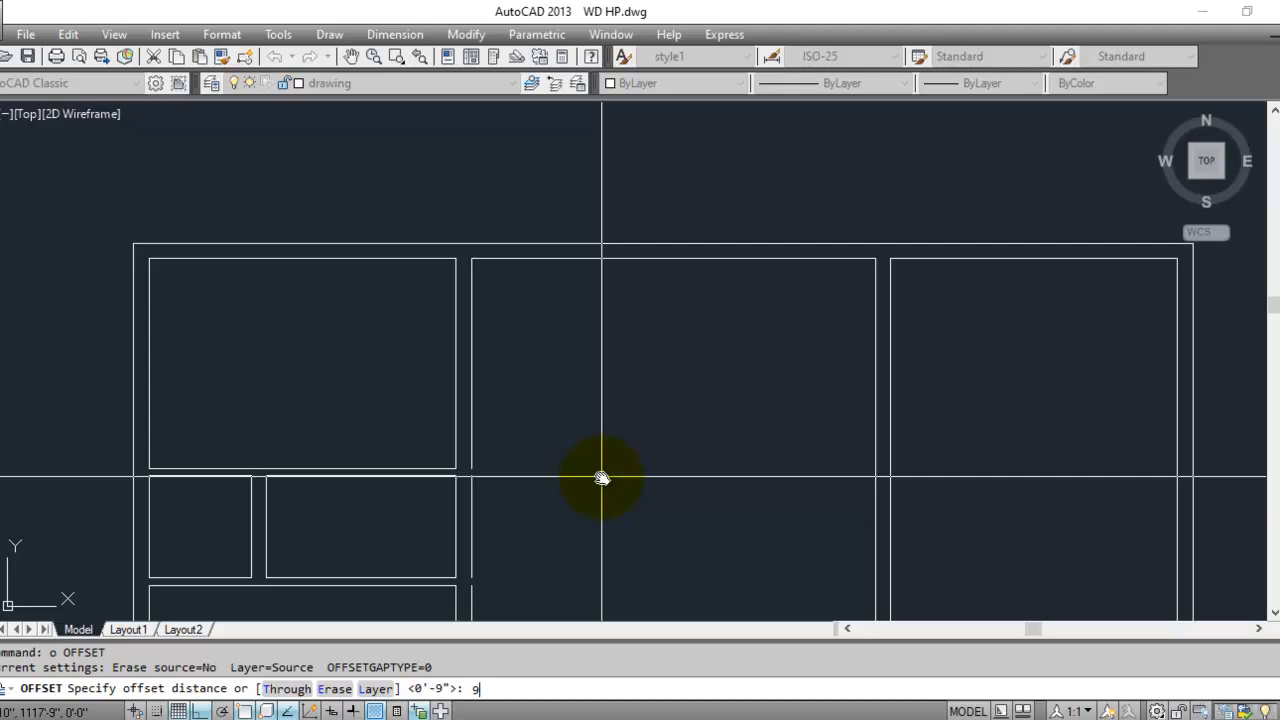
key("Return")
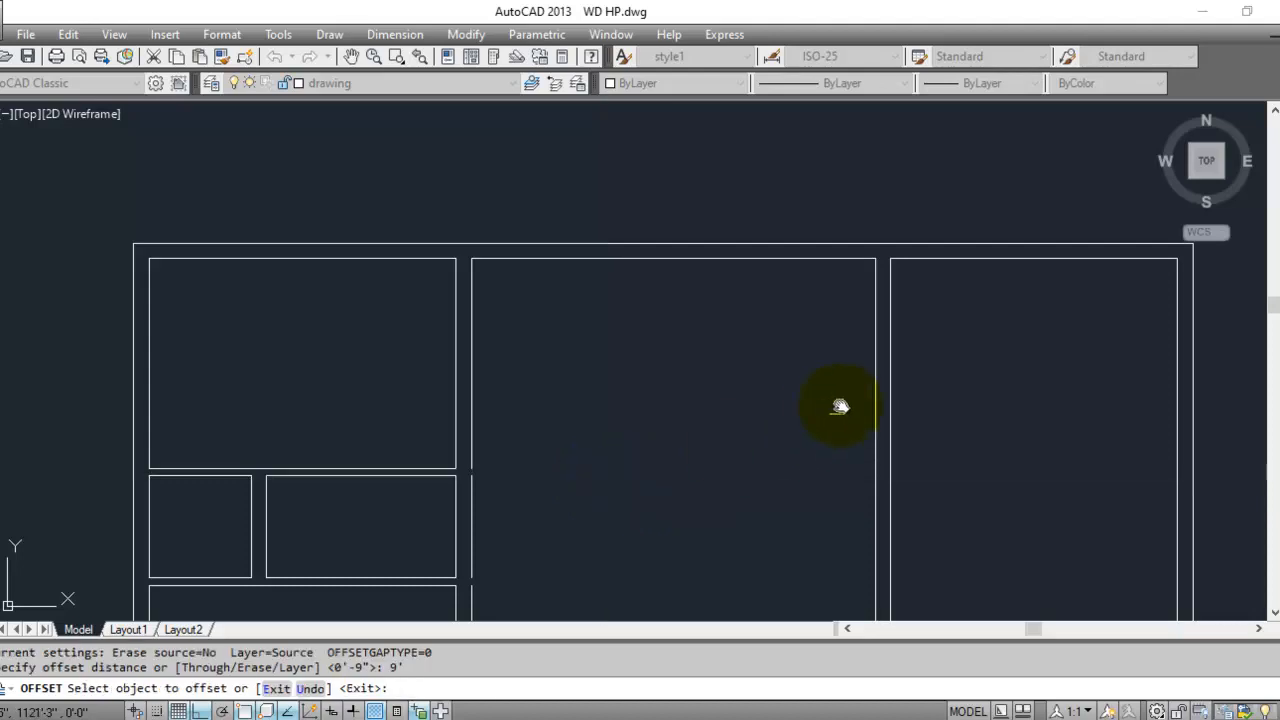
left_click(868, 401)
left_click(829, 406)
key("Escape")
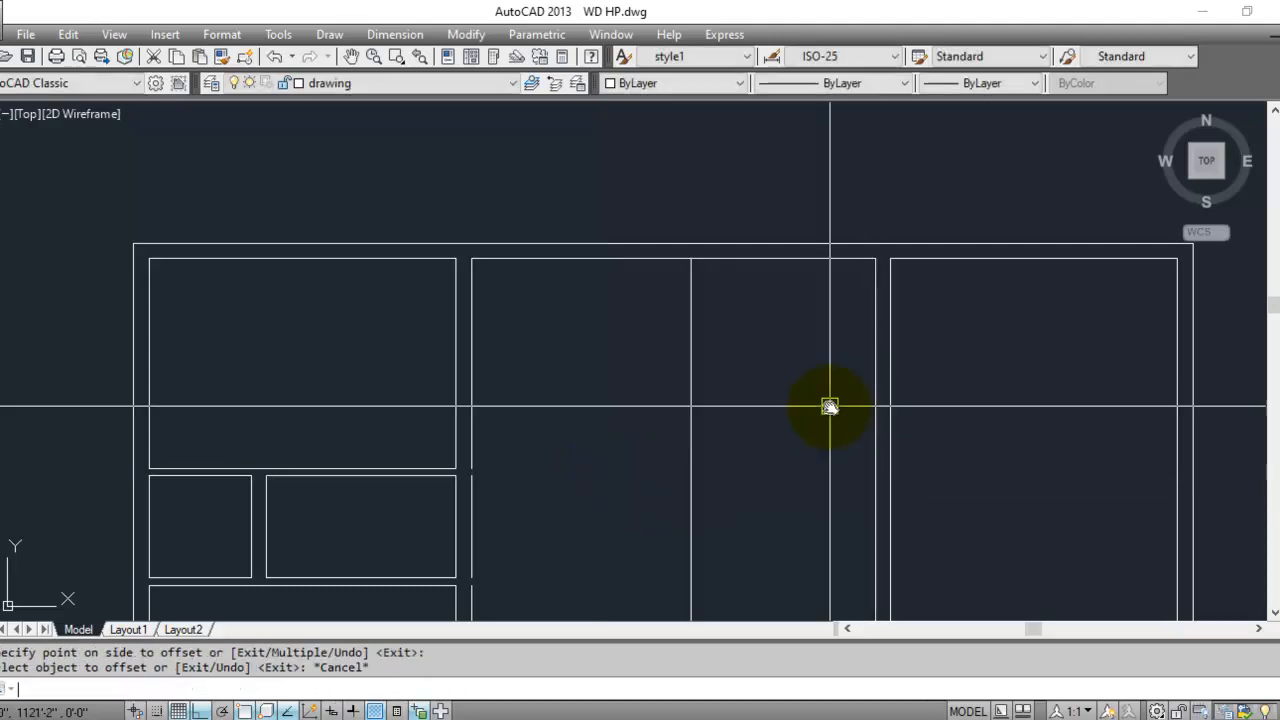
- Offset the newly created vertical line 9" to the left to form a second full-height wall
type("o")
key("Return")
type("9")
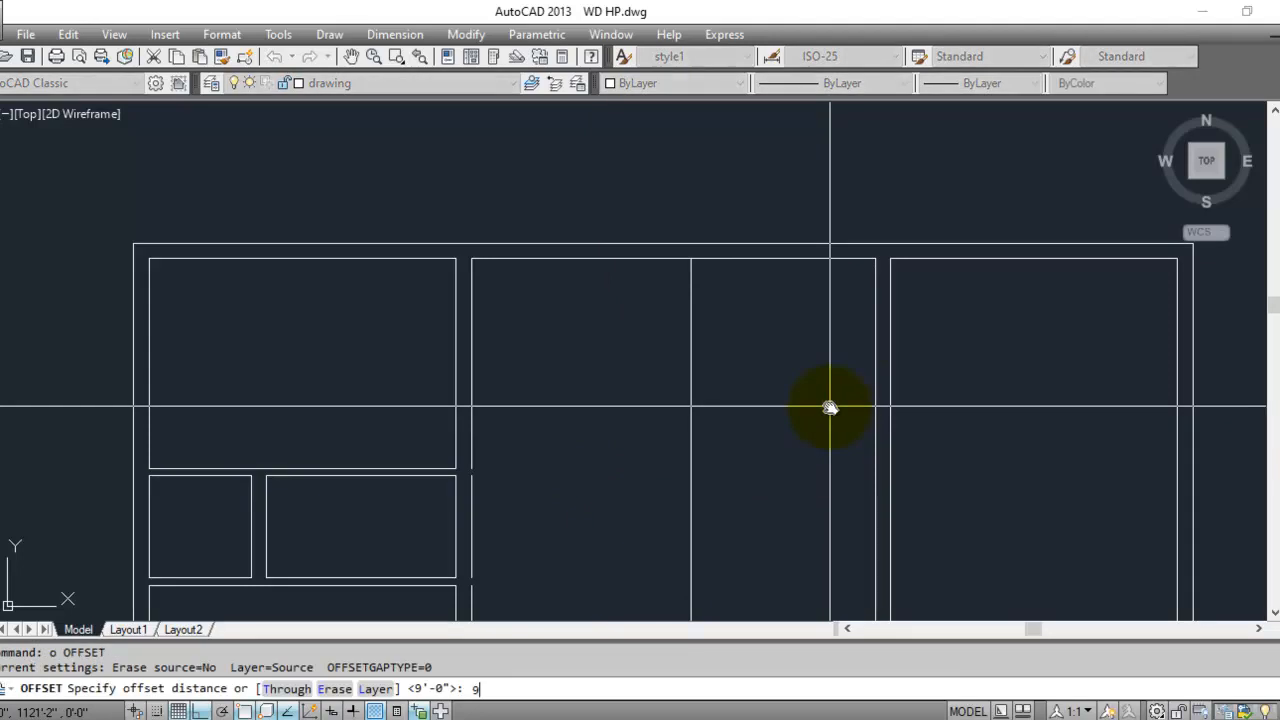
key("Return")
left_click(693, 396)
left_click(654, 409)
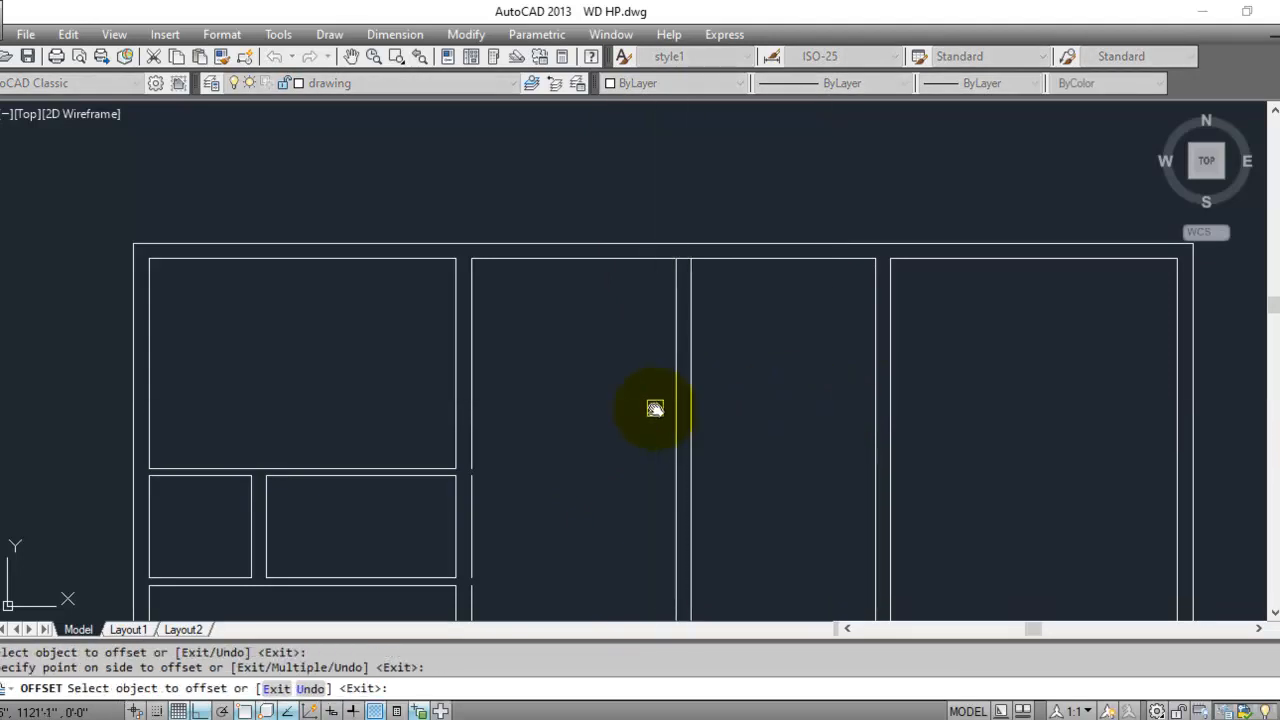
key("Escape")
- Delete the short vertical wall segment facing the two small rooms, on the middle room's side
scroll(485, 519, "up", 2)
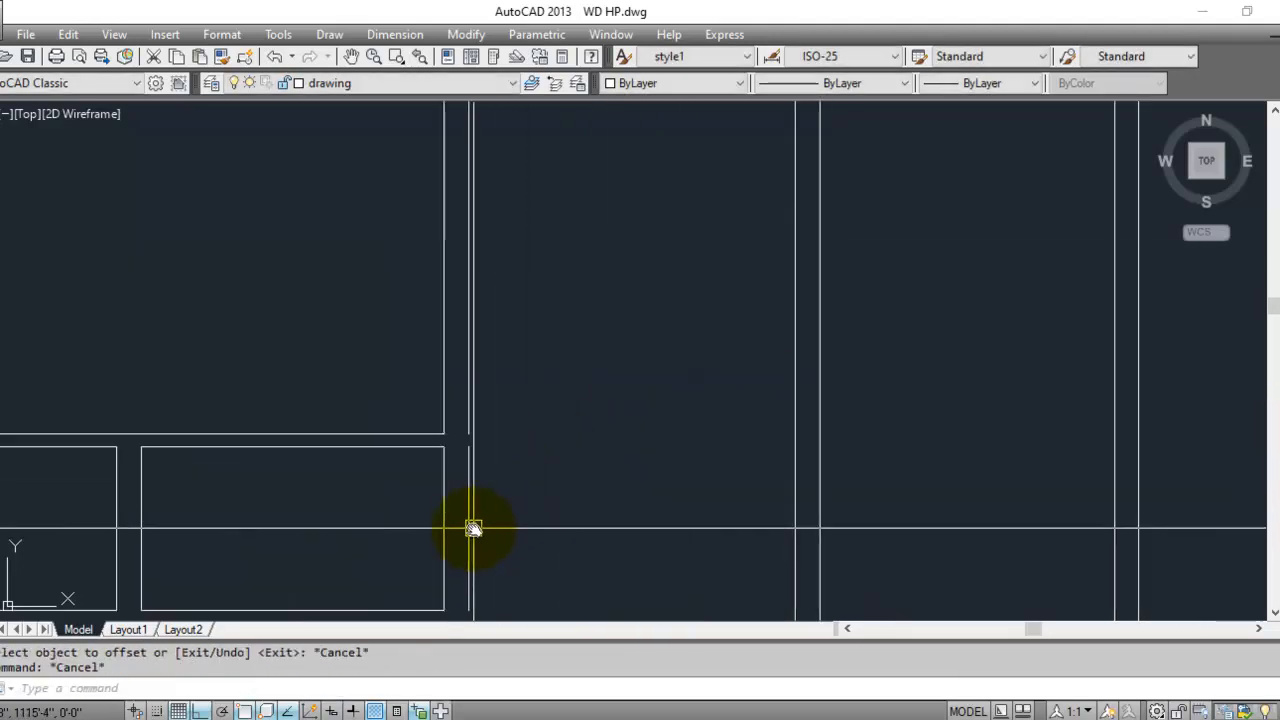
left_click(469, 528)
key("Delete")
scroll(634, 460, "down", 4)
- Trim the top outer wall's inner line between the two faces of the second full-height wall
mouse_move(646, 477)
middle_mouse_down()
mouse_move(585, 345)
mouse_move(549, 509)
middle_mouse_up()
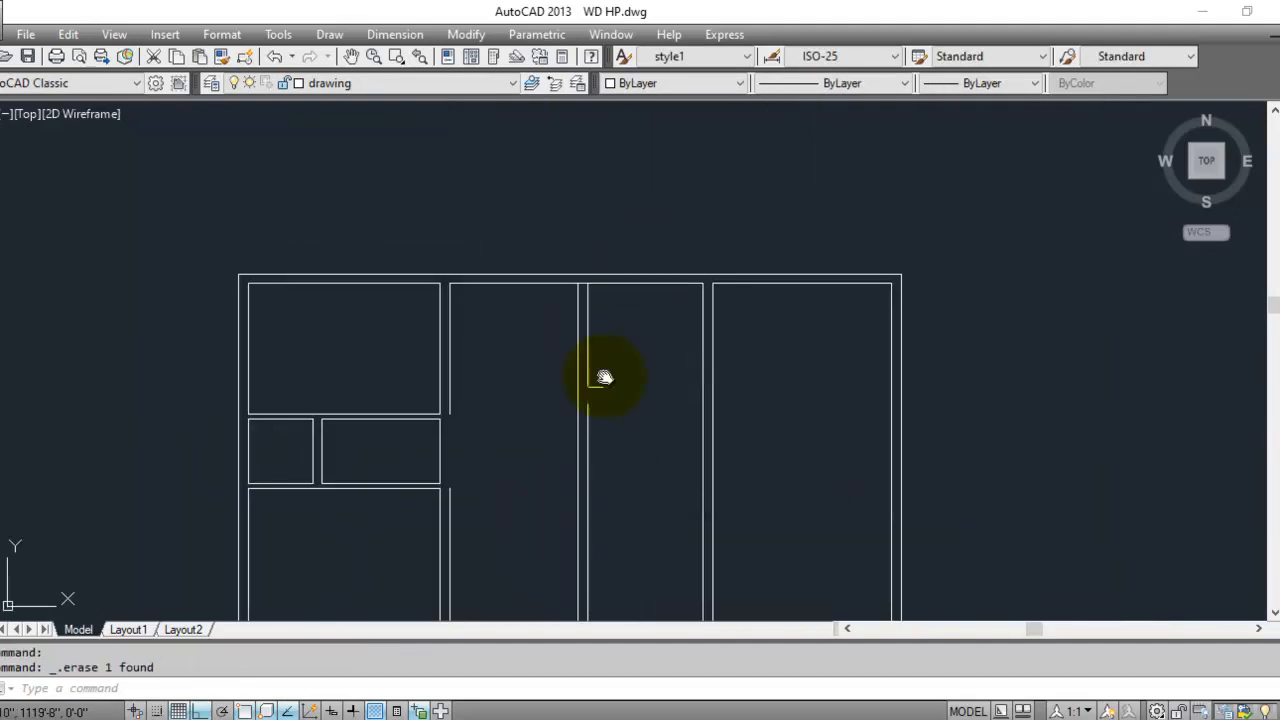
scroll(680, 280, "up", 2)
scroll(459, 270, "up", 2)
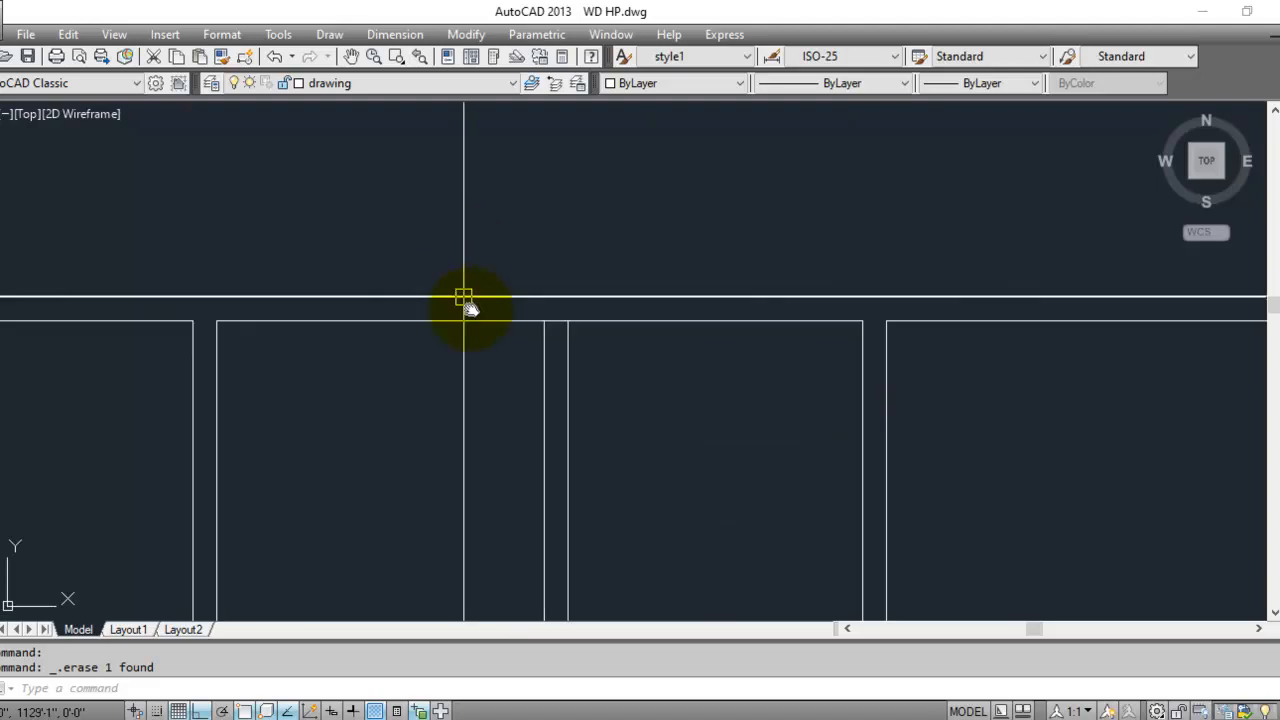
key("Escape")
key("Escape")
type("tr")
key("Return")
scroll(554, 321, "up", 2)
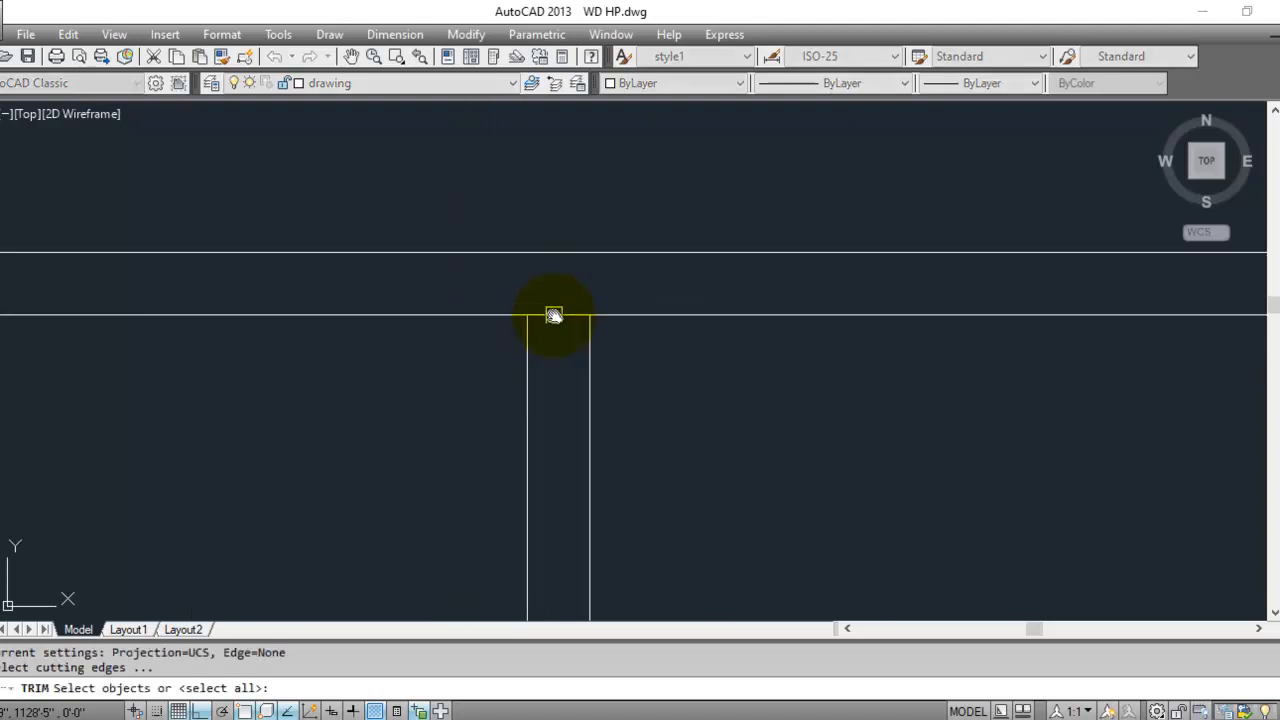
key("Return")
left_click(554, 314)
scroll(520, 290, "down", 4)
key("Escape")
mouse_move(766, 431)
middle_mouse_down()
mouse_move(737, 283)
mouse_move(711, 376)
middle_mouse_up()
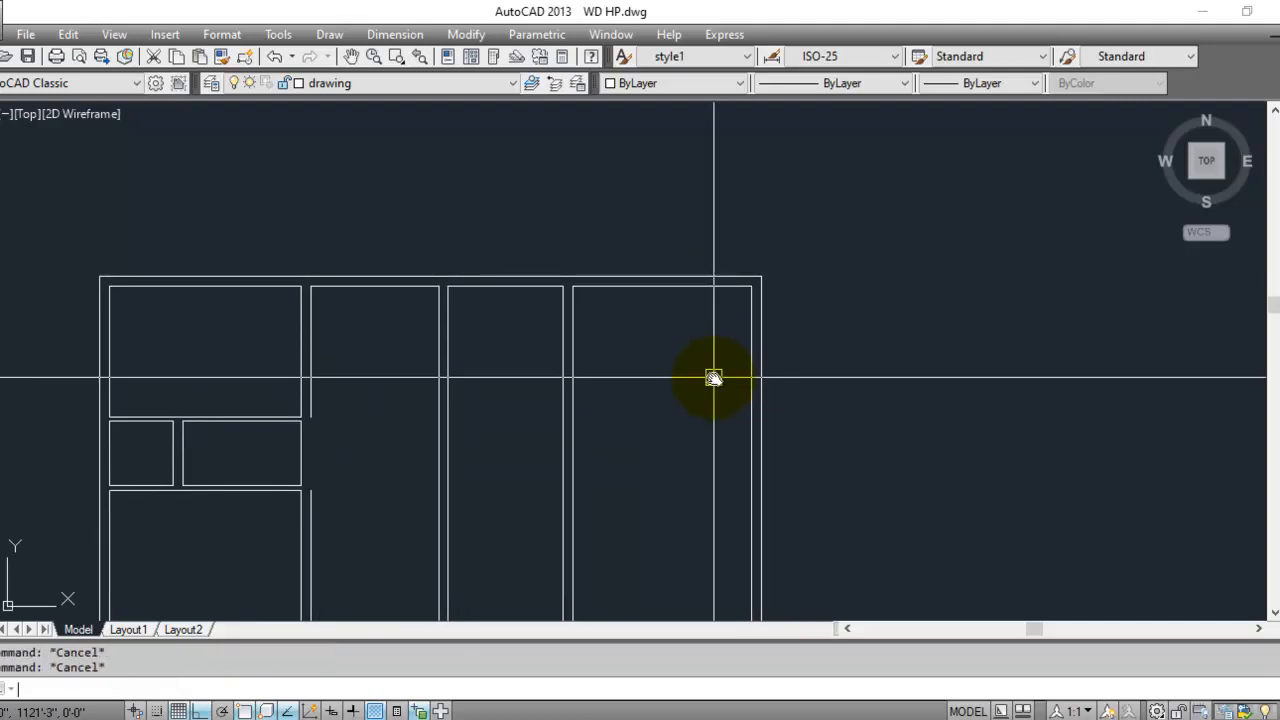
- Examine the full-height walls, their lower ends and the bottom right corner of the floor plan
middle_click_drag(691, 471, 671, 309)
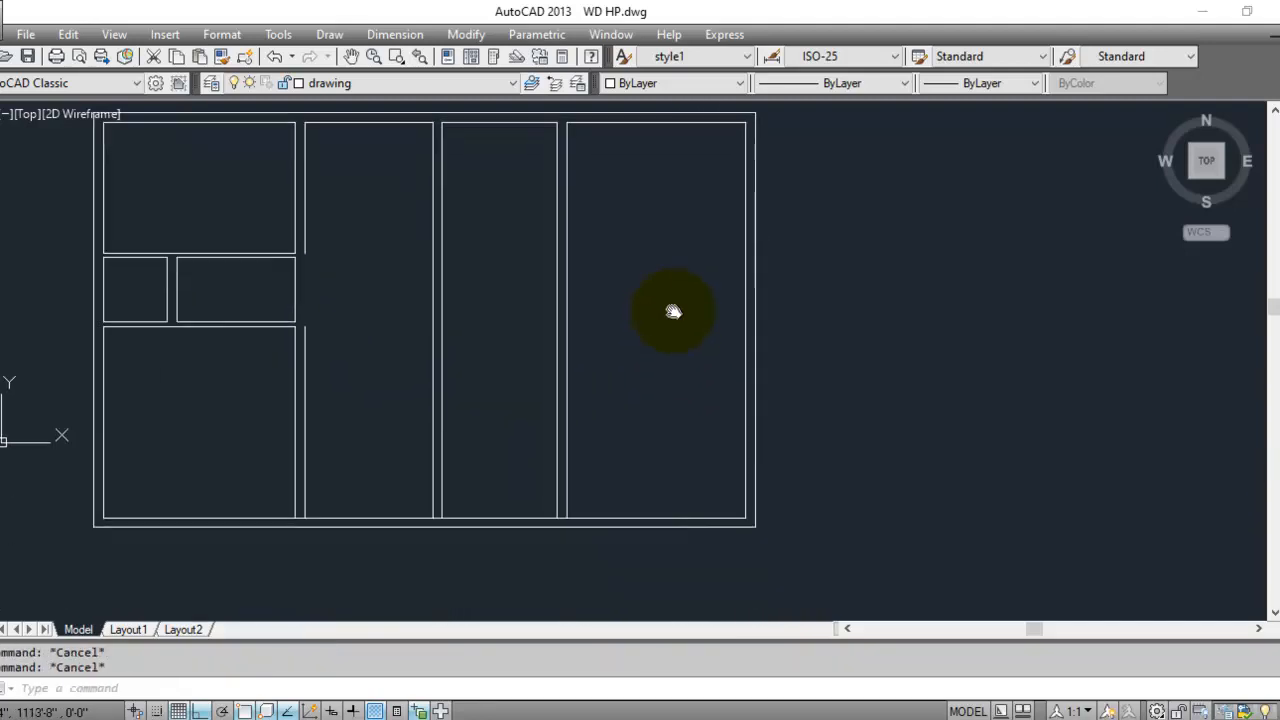
scroll(649, 523, "up", 2)
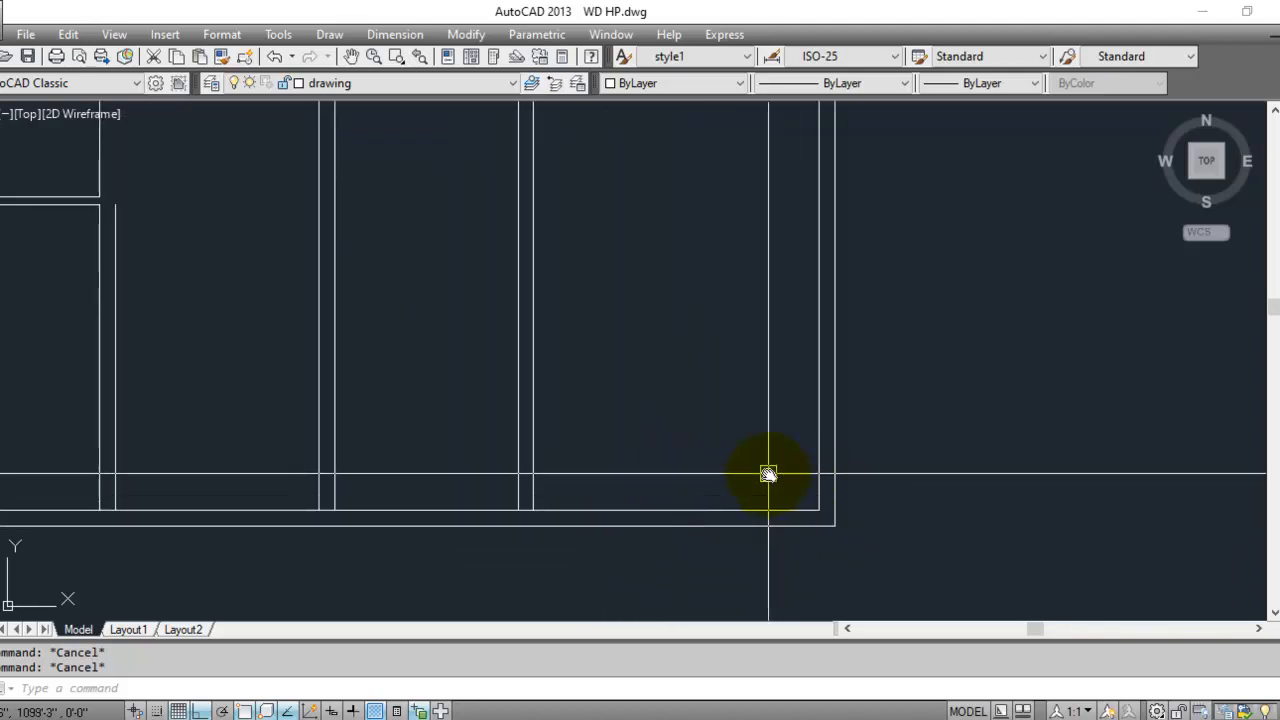
scroll(720, 510, "down", 2)
mouse_move(680, 475)
middle_mouse_down()
mouse_move(666, 523)
mouse_move(666, 483)
mouse_move(689, 486)
middle_mouse_up()
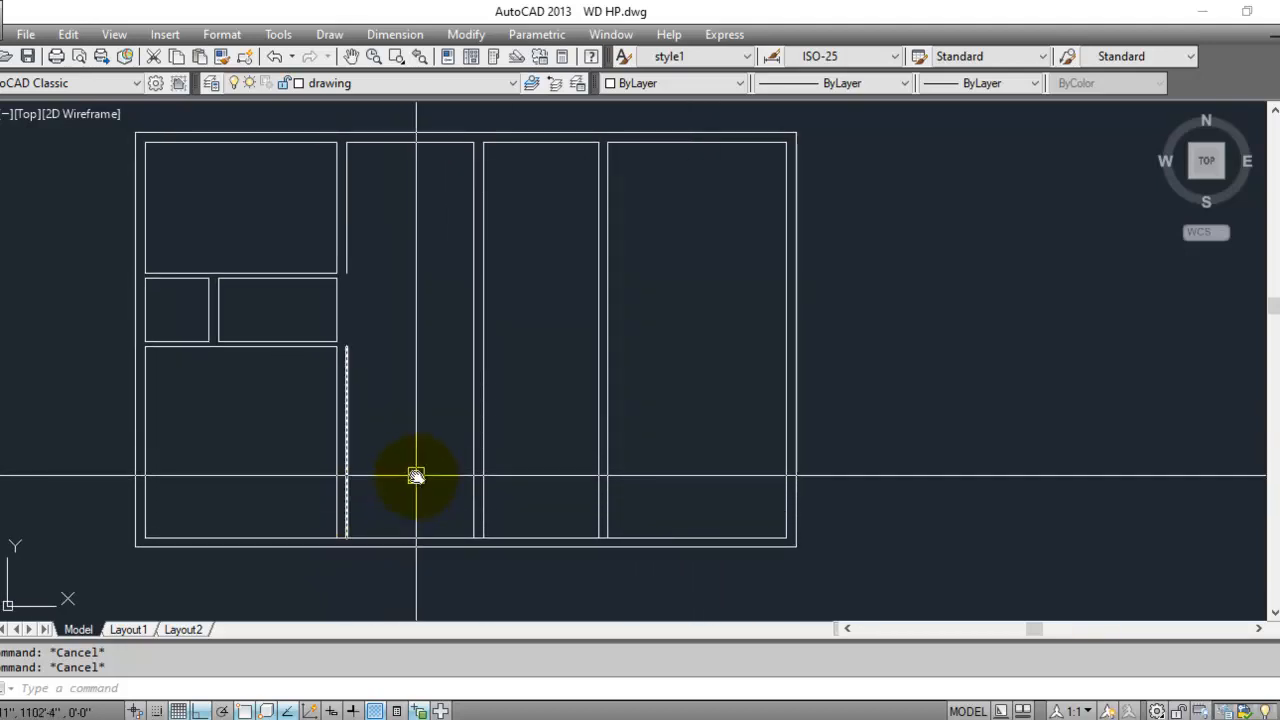
scroll(414, 491, "up", 2)
middle_click_drag(920, 529, 738, 484)
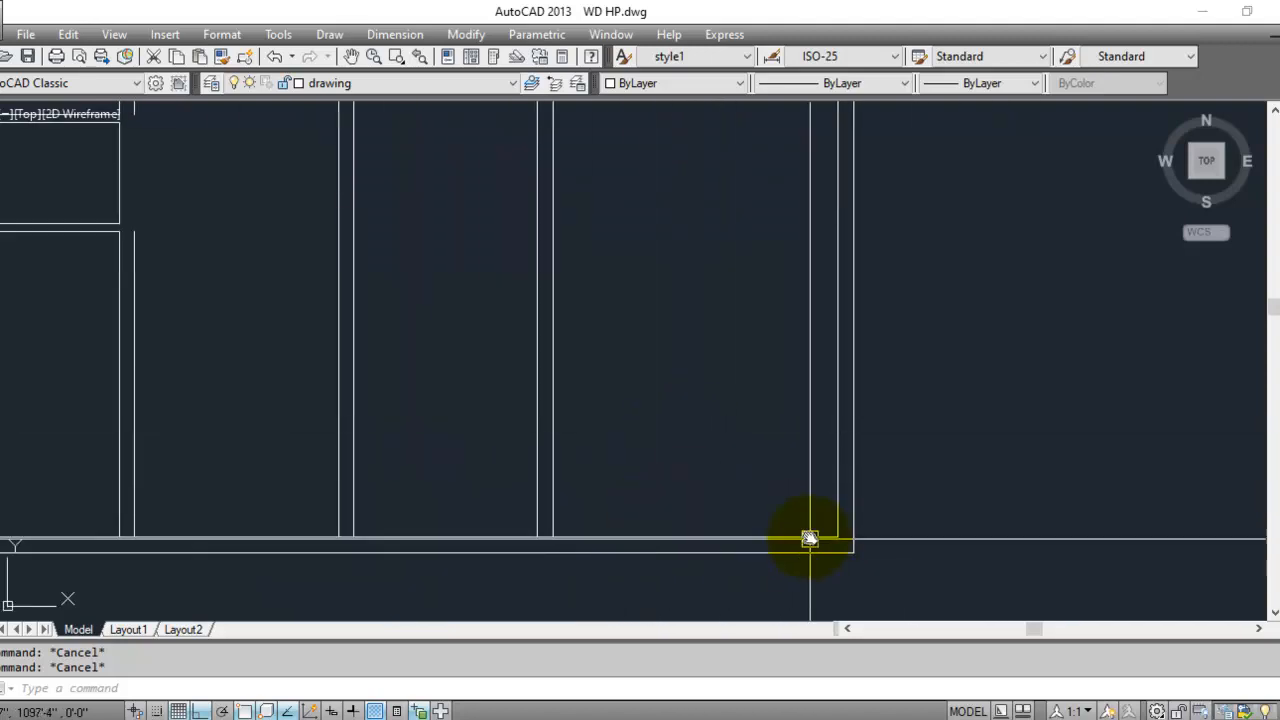
left_click(724, 476)
left_click(712, 472)
key("Escape")
key("Escape")
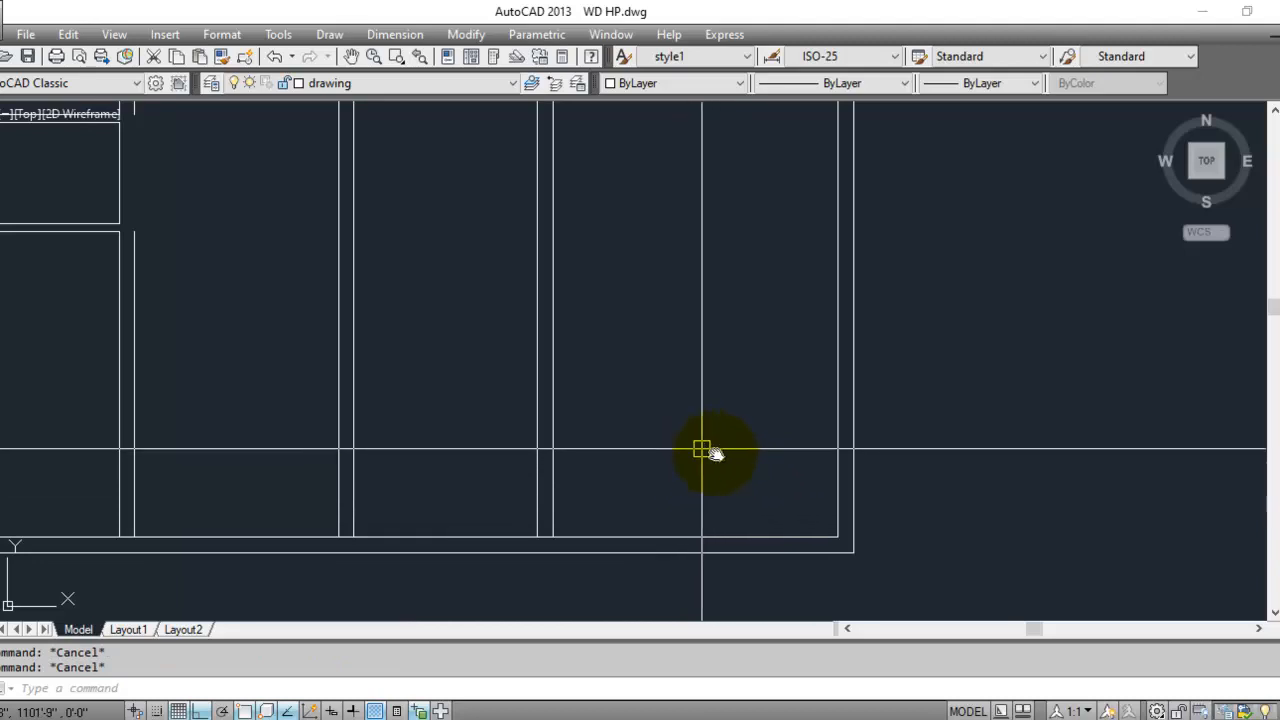
scroll(700, 430, "down", 4)
scroll(700, 430, "up", 2)
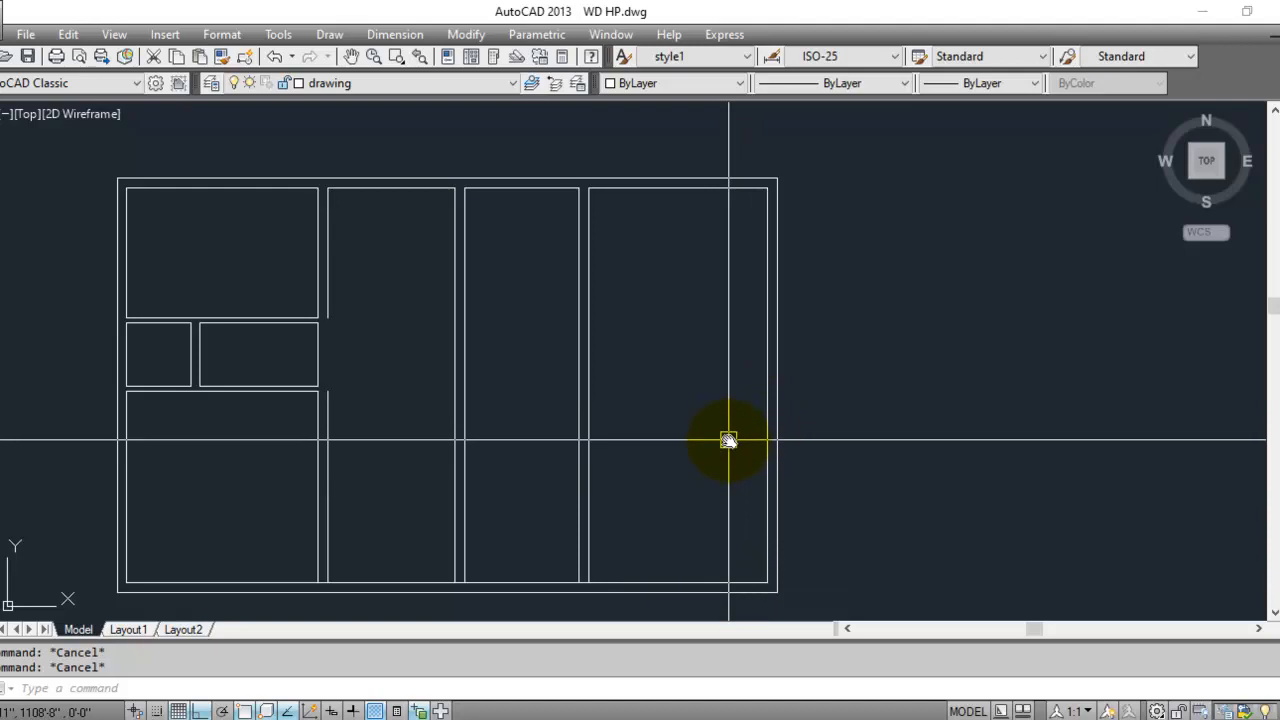
middle_click_drag(607, 439, 603, 399)
scroll(600, 395, "up", 2)
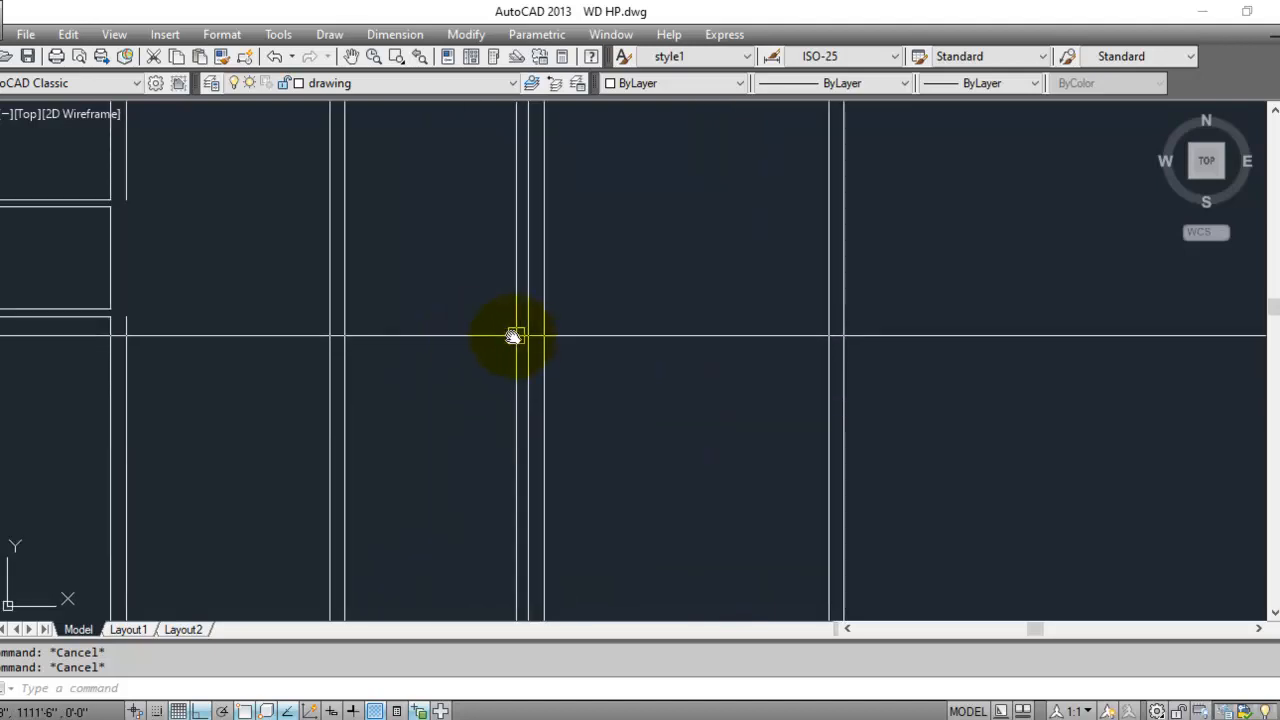
scroll(403, 291, "down", 4)
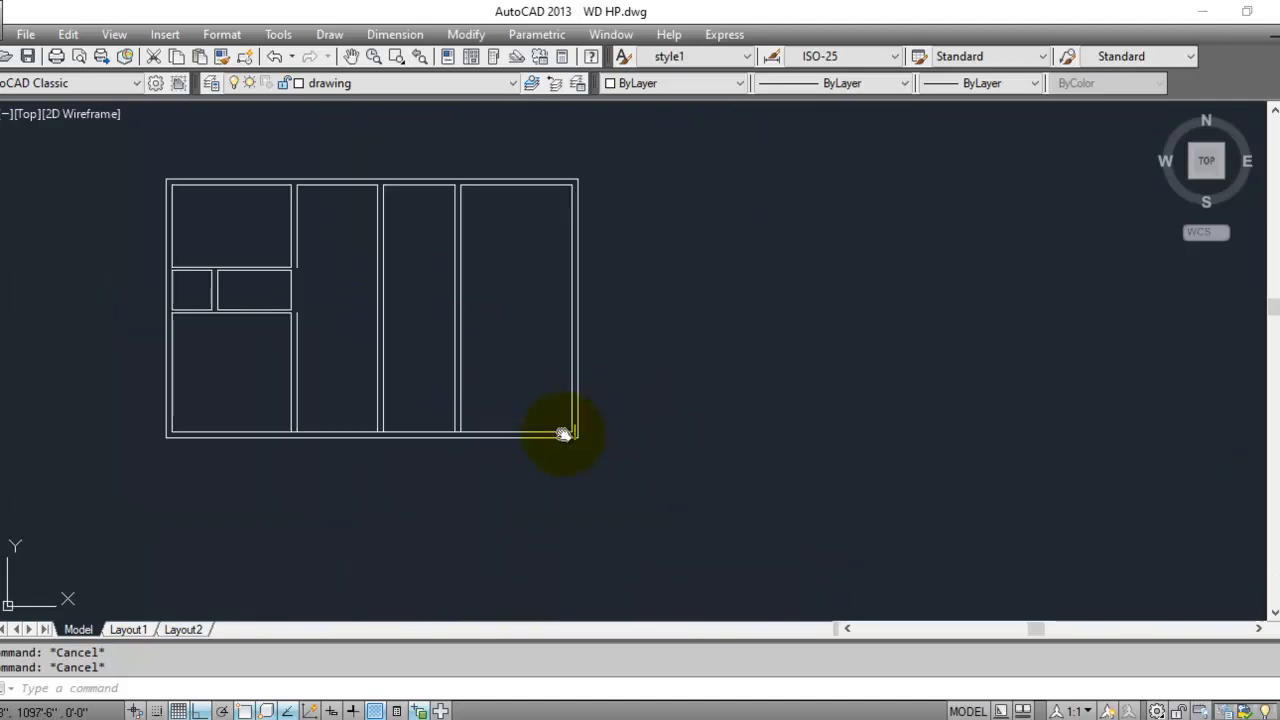
scroll(423, 354, "up", 2)
middle_click_drag(423, 354, 577, 447)
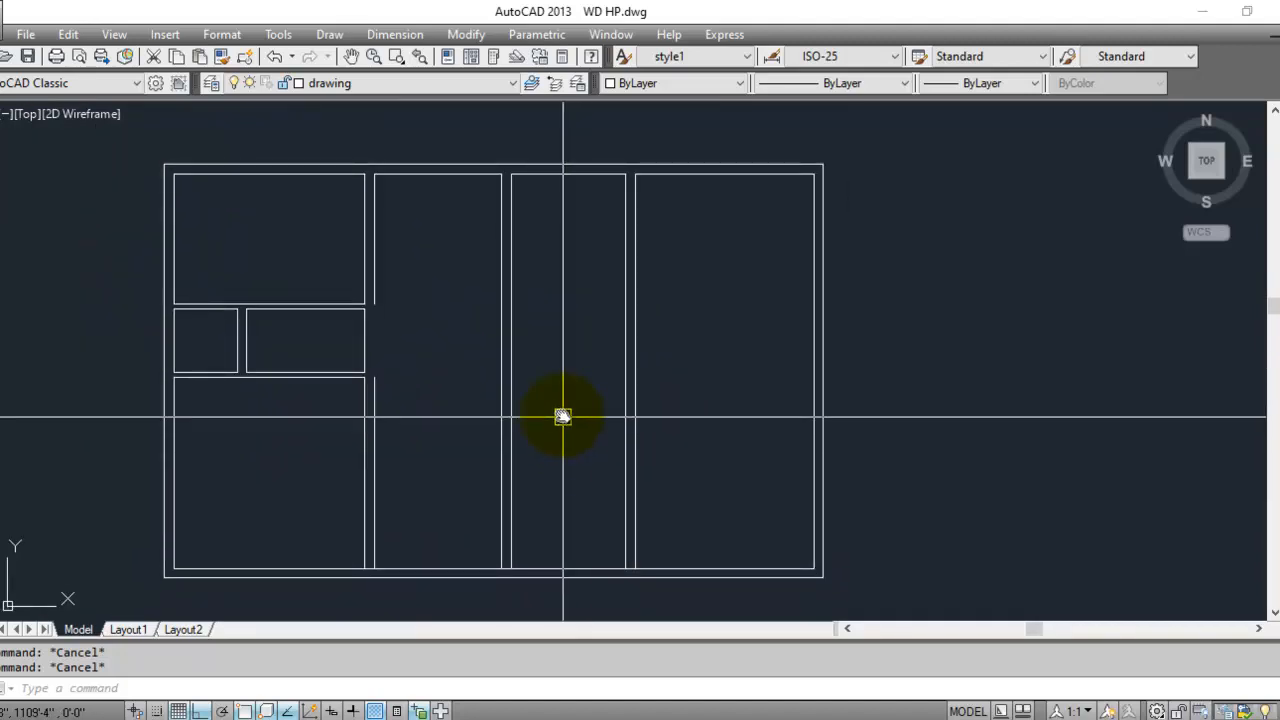
scroll(740, 524, "up", 2)
- Offset the right outer wall's inner line to the left, placing a vertical line inside the narrow room between the full-height walls
left_click(690, 442)
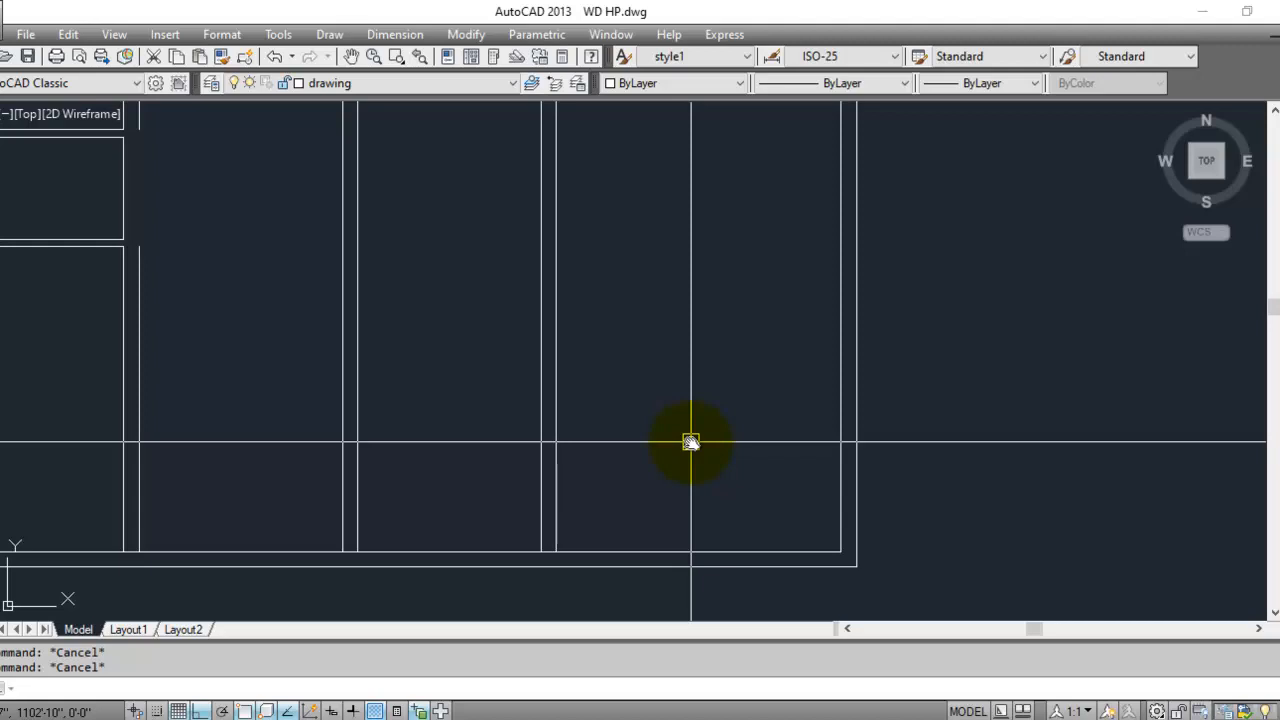
type("o")
key("Return")
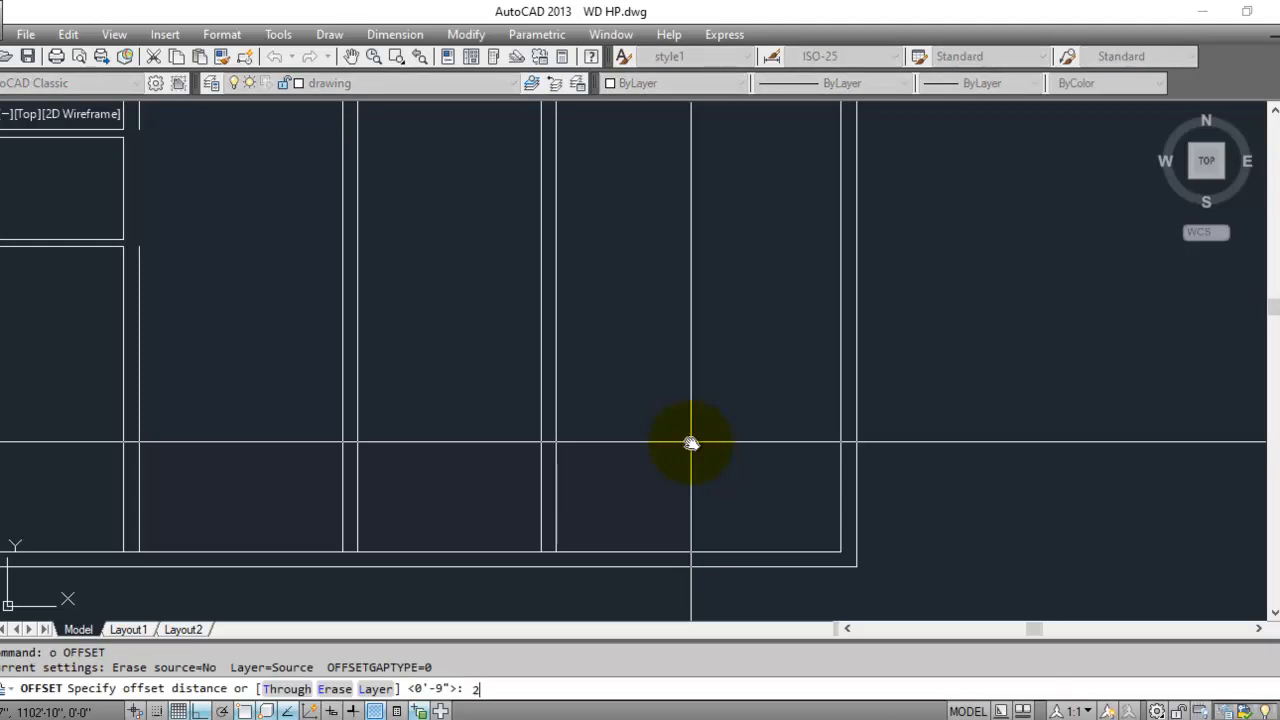
key("Return")
left_click(850, 505)
left_click(765, 507)
key("Escape")
key("Escape")
scroll(551, 551, "down", 4)
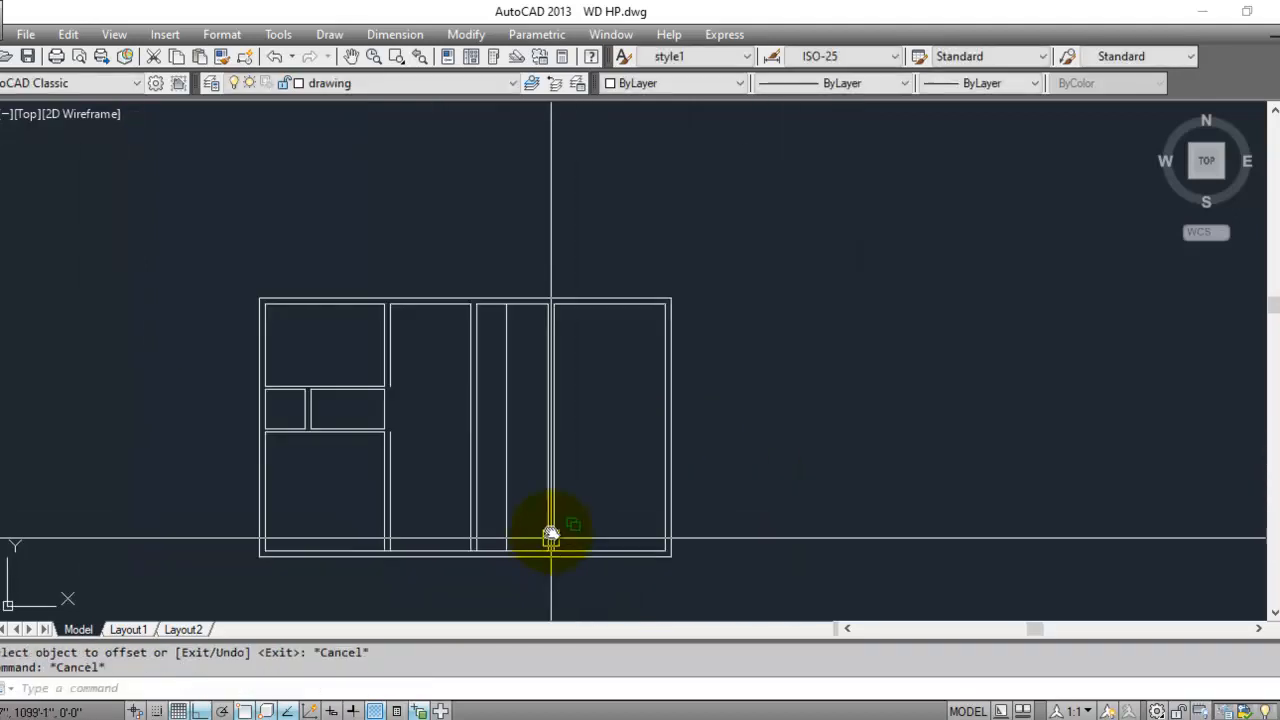
scroll(551, 551, "up", 2)
middle_click_drag(489, 549, 510, 493)
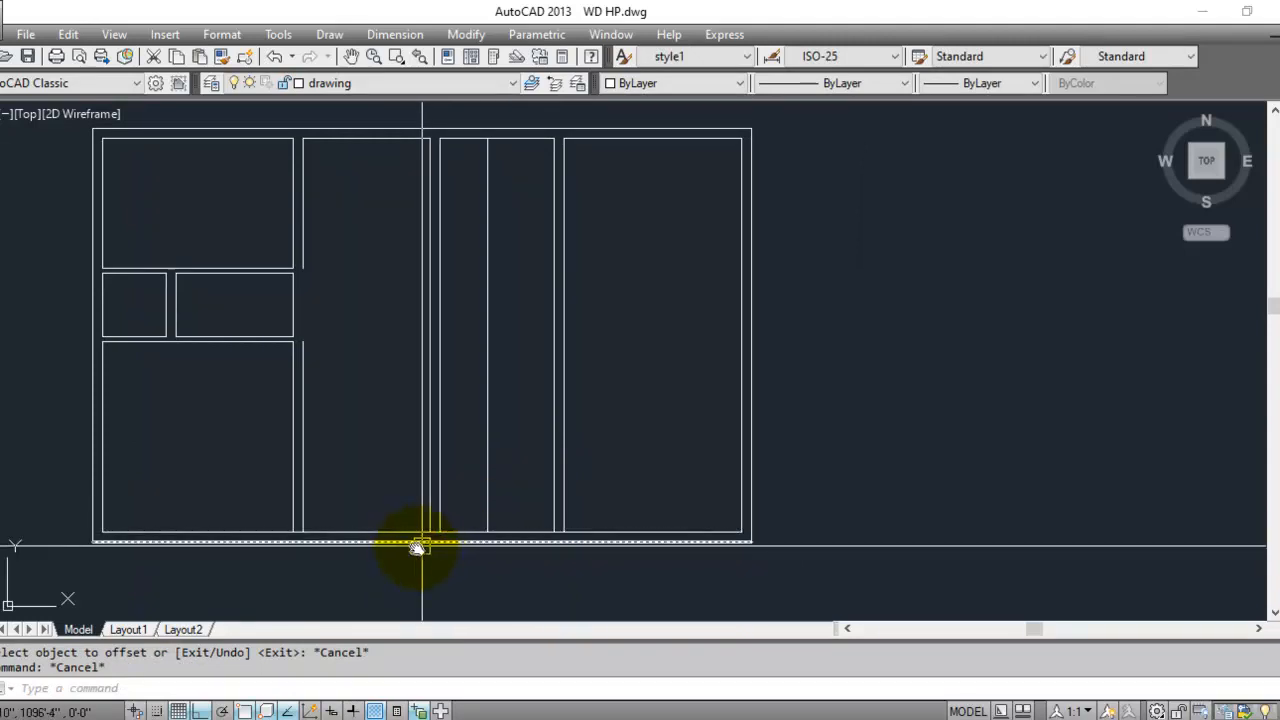
- Offset the bottom outer wall's inner line 10'3" upward, placing a horizontal line across the plan
scroll(466, 510, "up", 2)
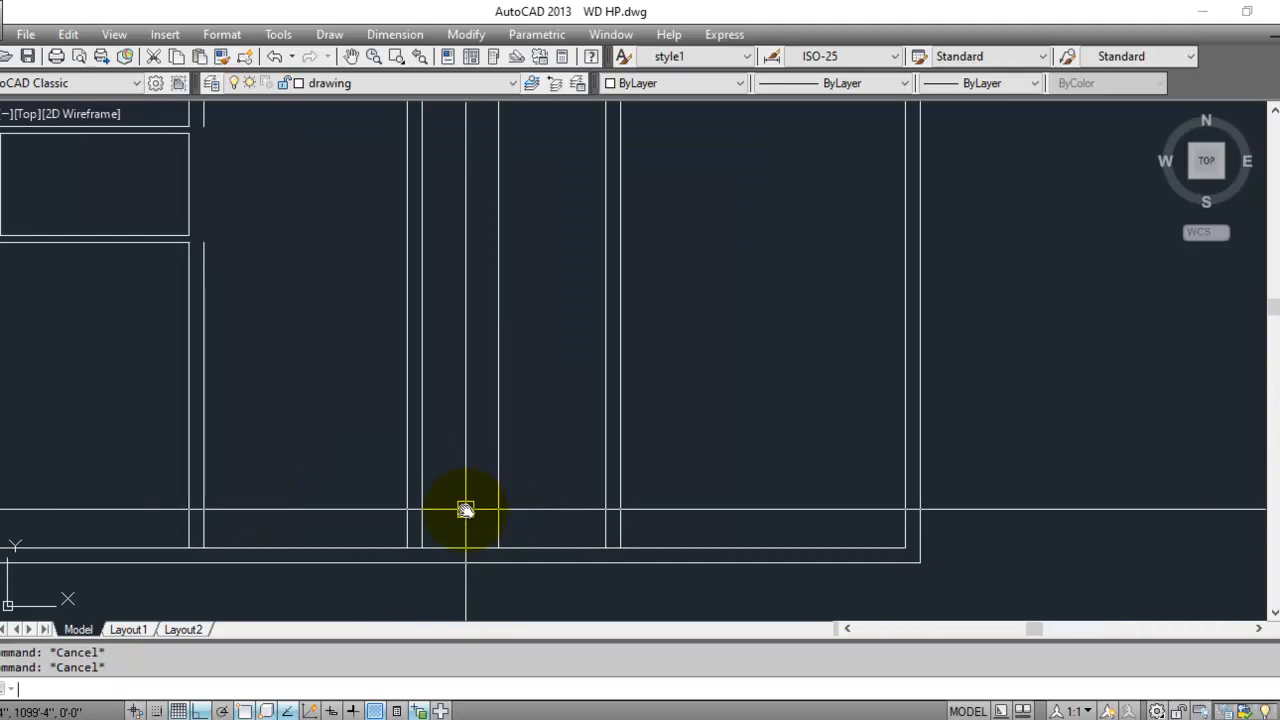
scroll(405, 520, "down", 2)
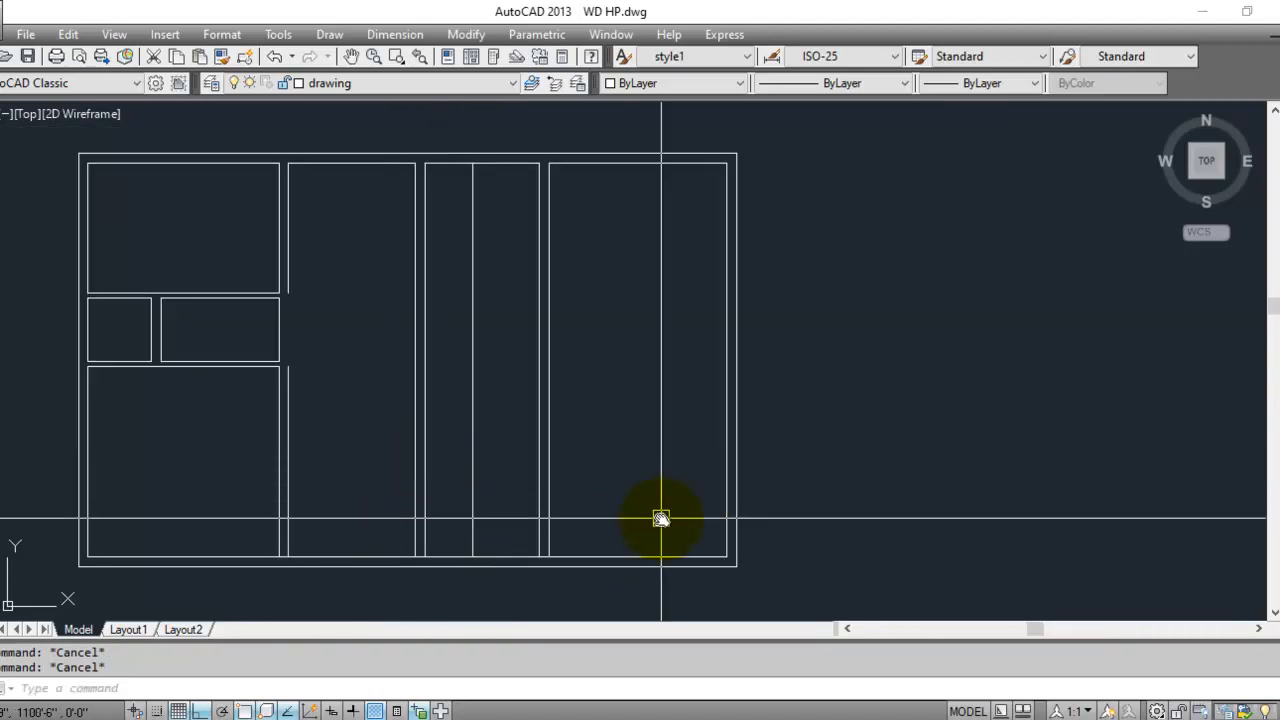
scroll(668, 517, "up", 2)
key("Return")
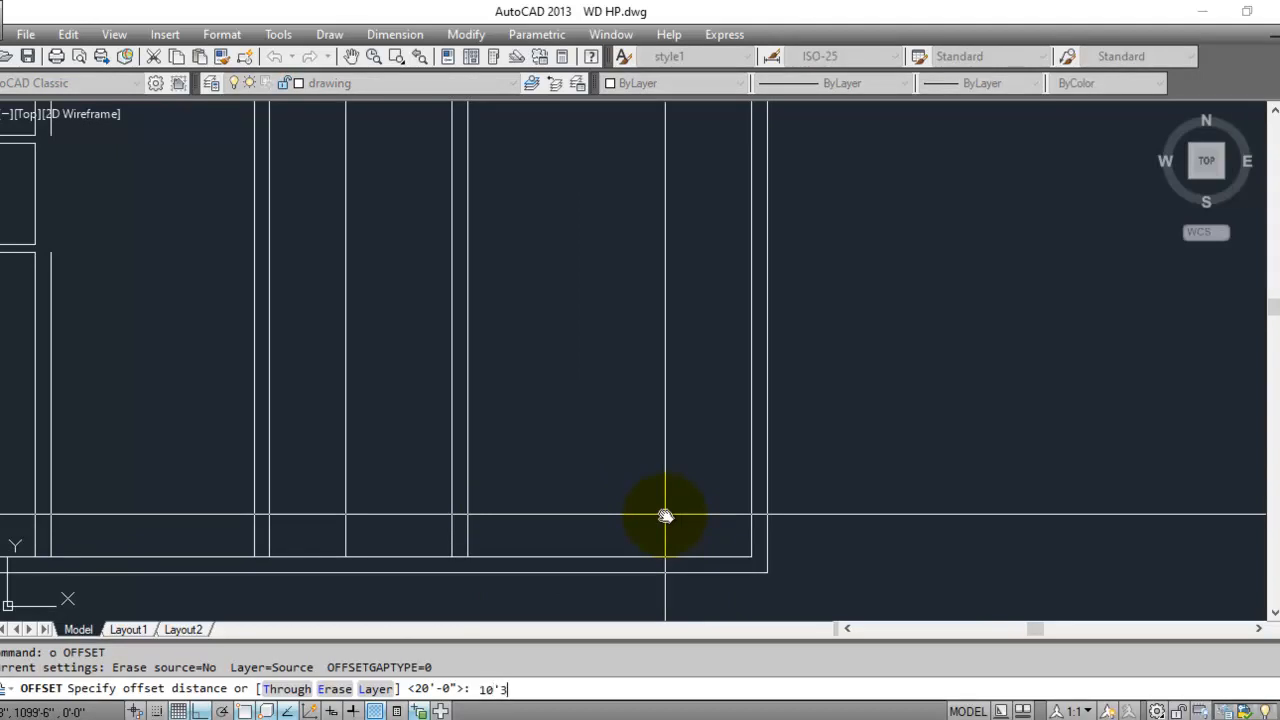
key("Return")
left_click(711, 552)
left_click(700, 497)
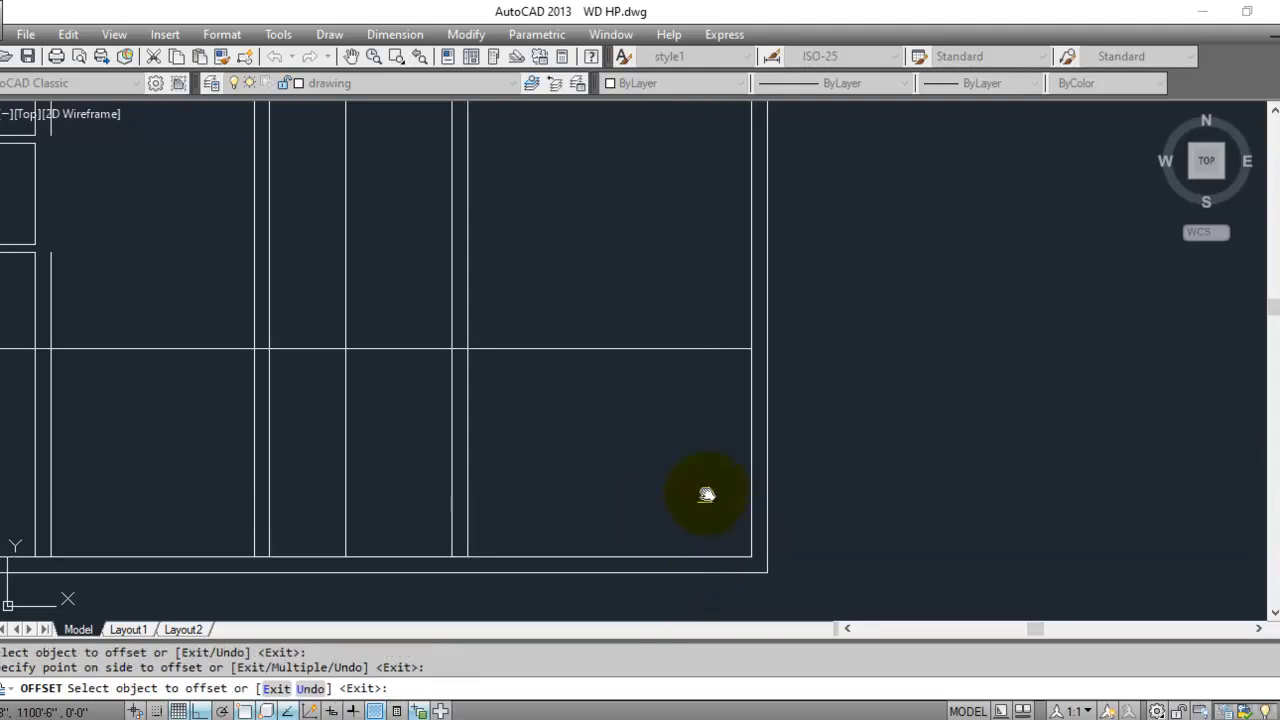
key("Escape")
- List the properties of the right outer wall's inner line to check its length
left_click(750, 464)
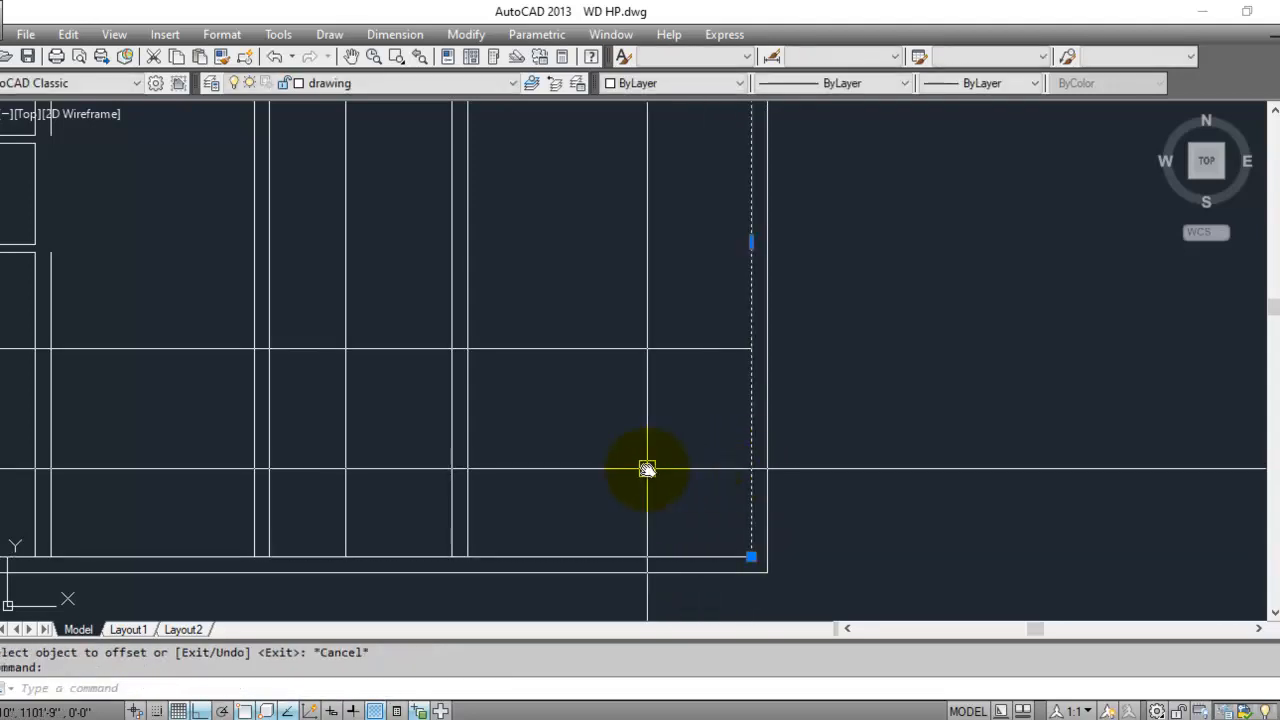
type("li")
key("Return")
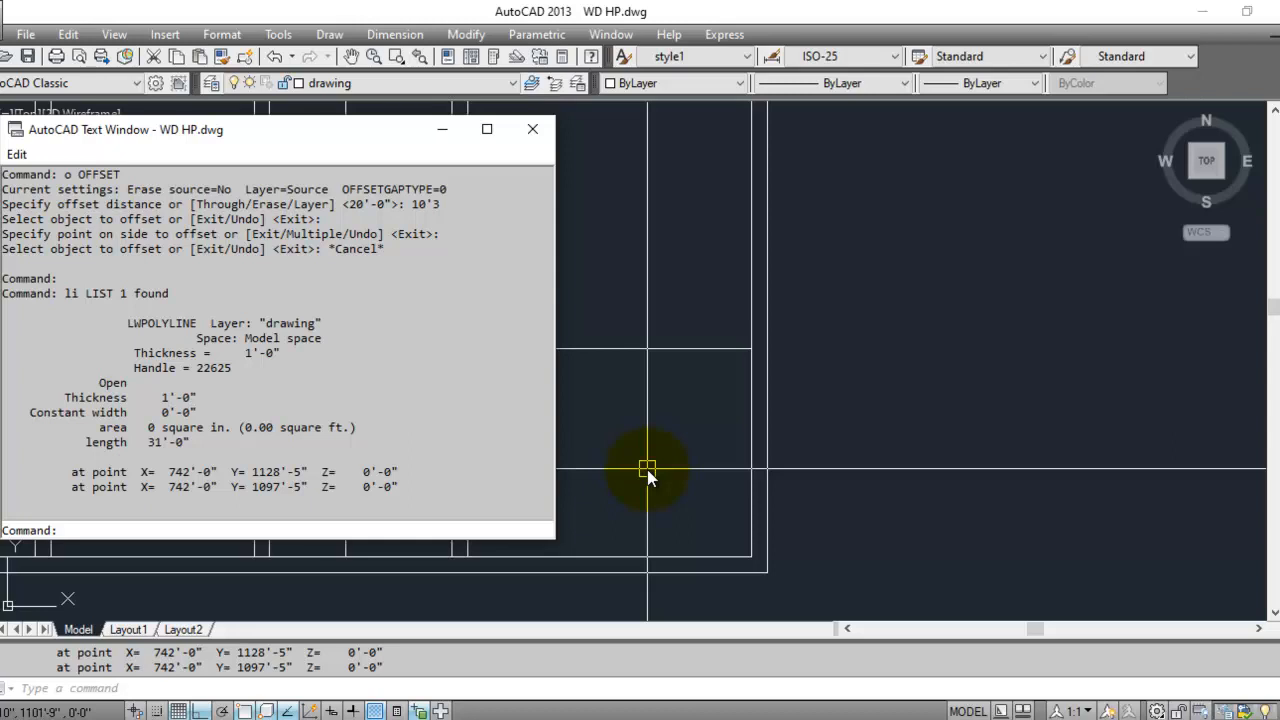
key("Return")
key("Escape")
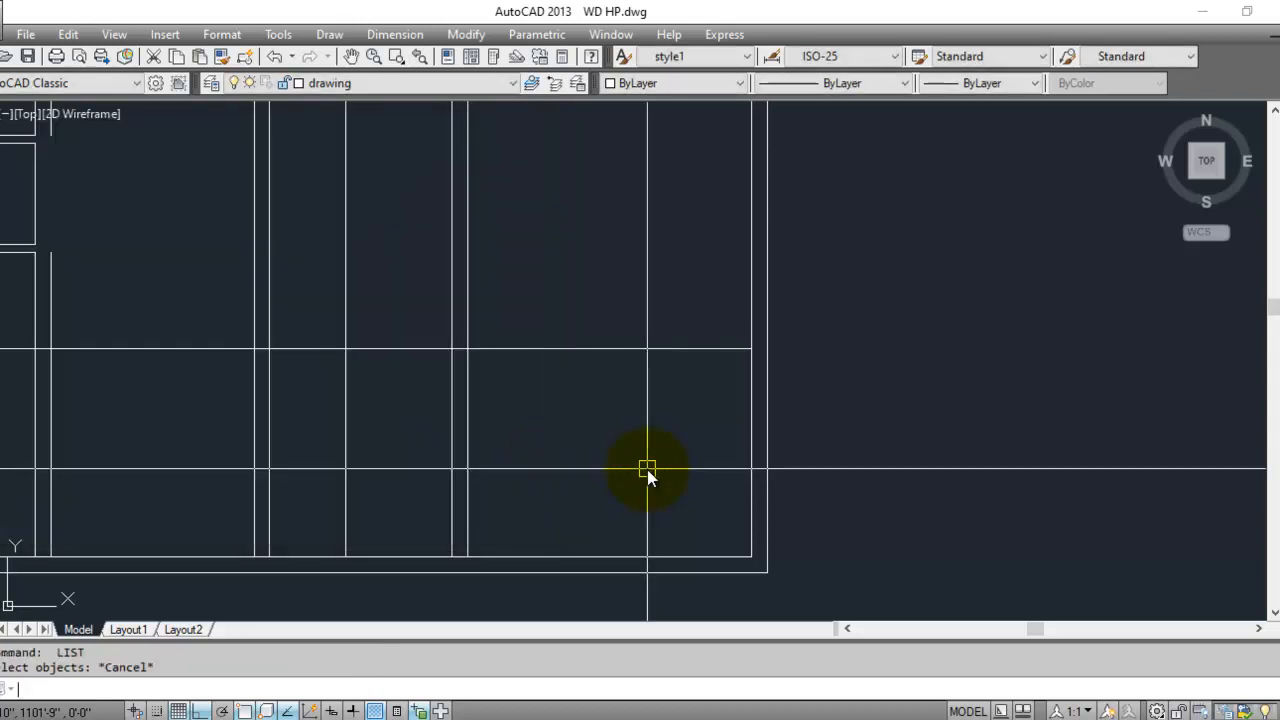
- Offset the new horizontal line 9" upward to form the second face of the horizontal wall
type("o")
key("Return")
type("9")
key("Return")
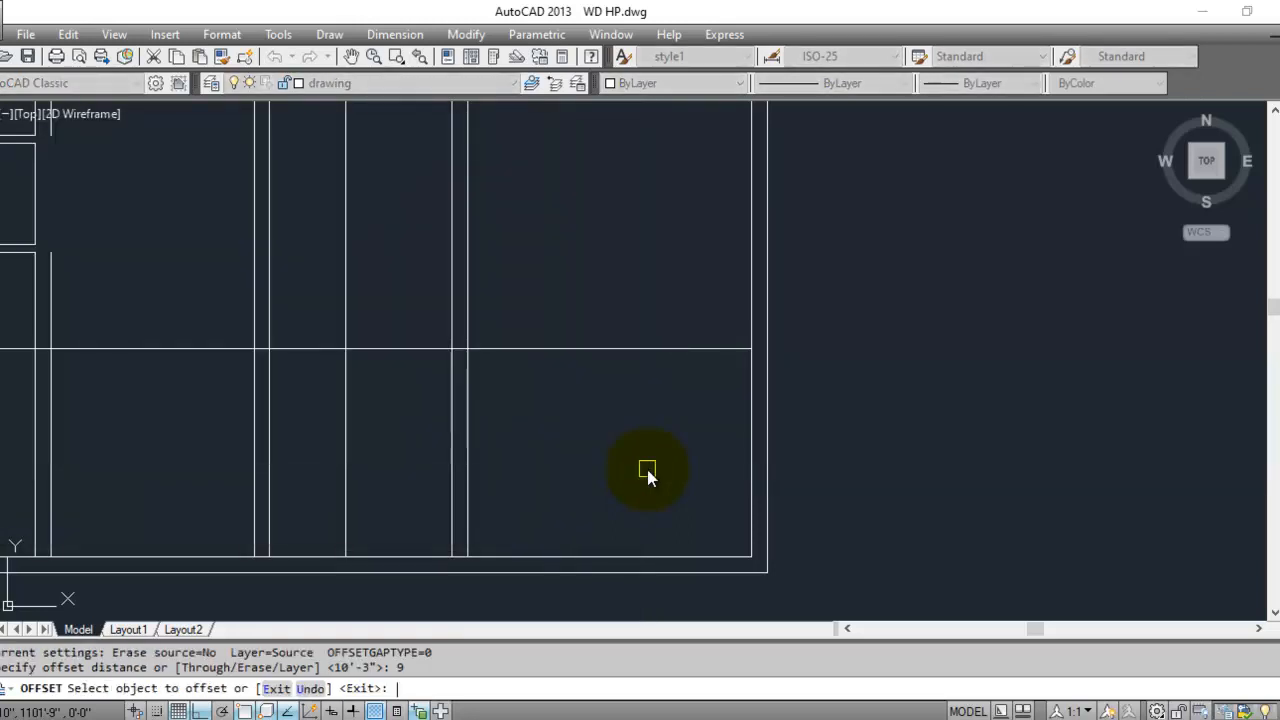
left_click(680, 355)
left_click(674, 300)
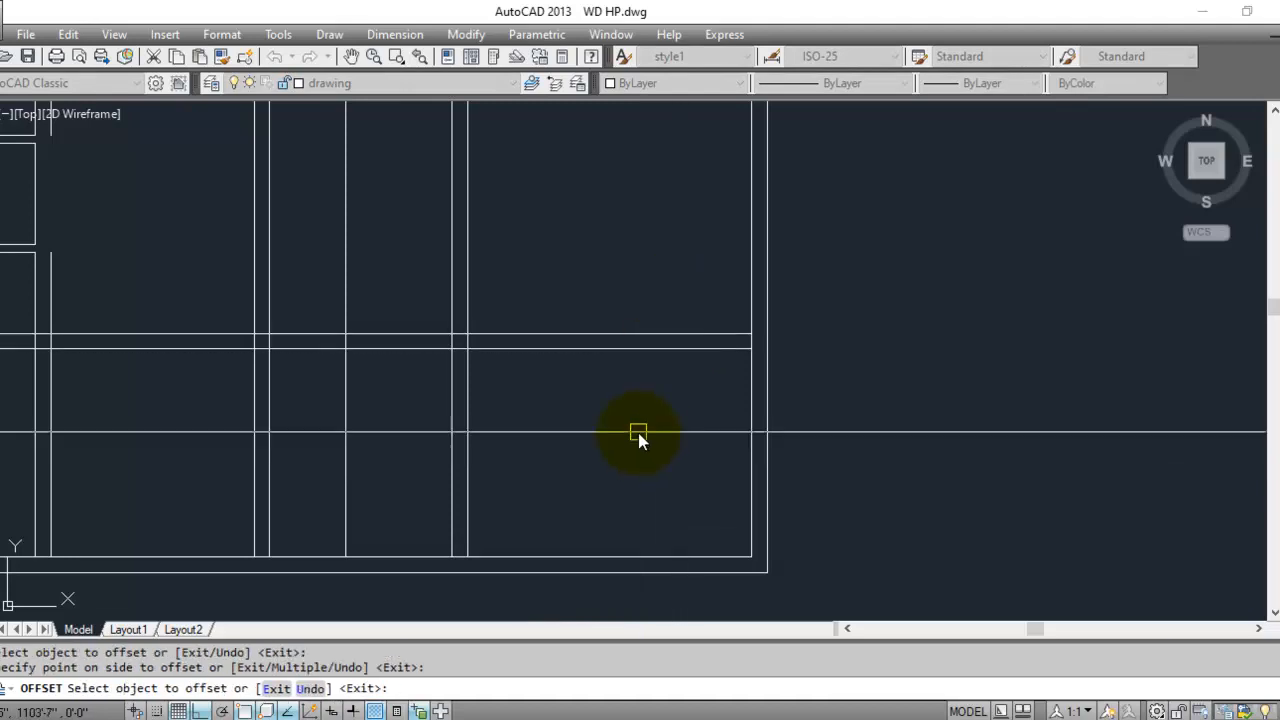
key("Escape")
key("Escape")
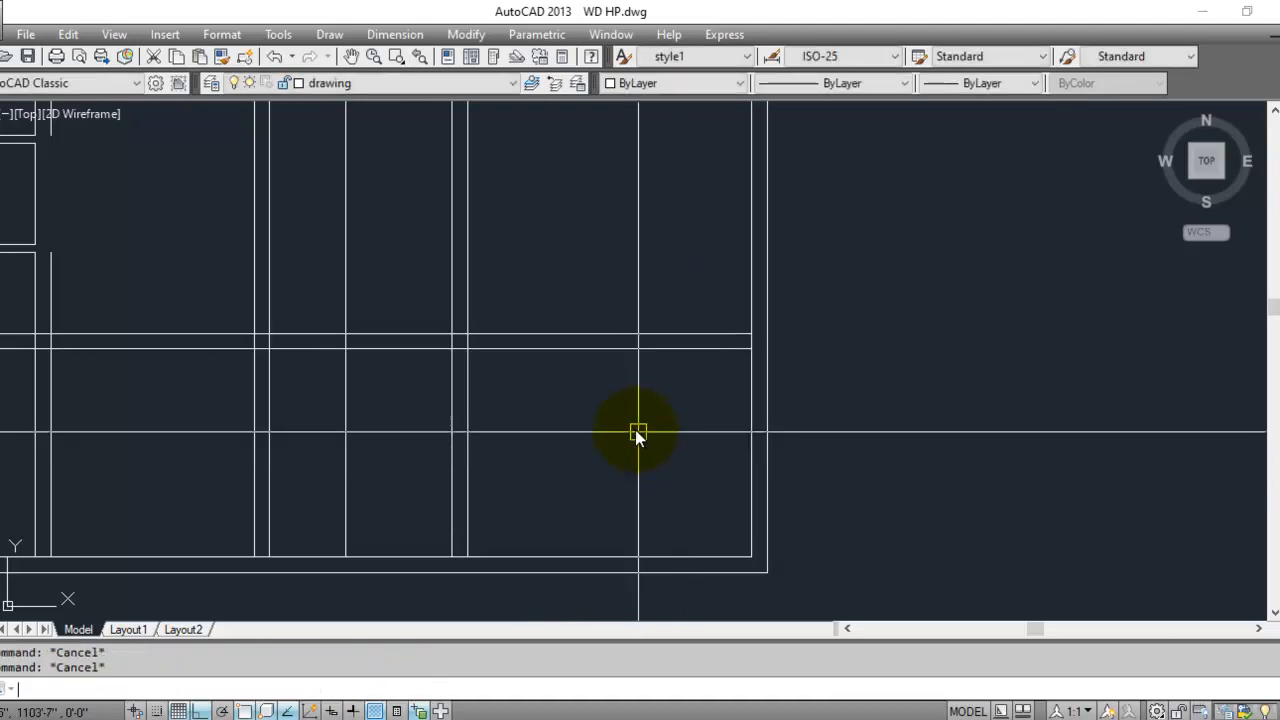
- Trim both faces of the second full-height wall between the two lines of the new horizontal wall
middle_click_drag(537, 366, 637, 492)
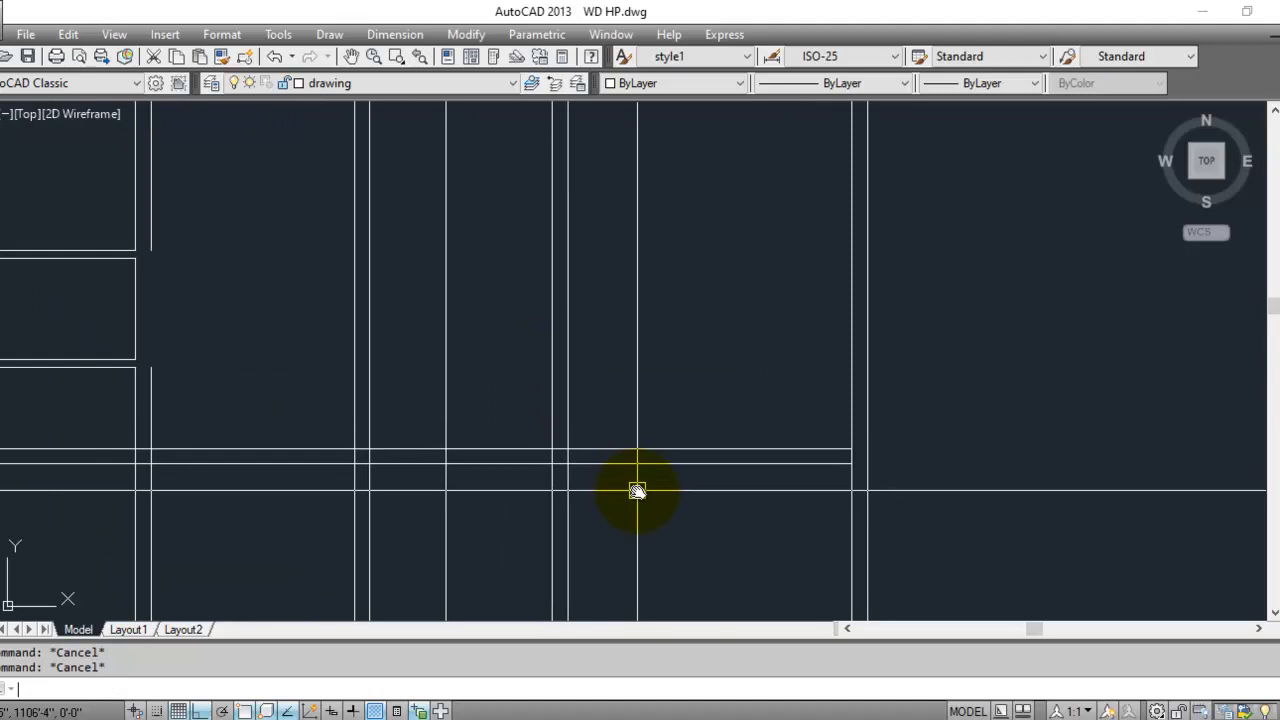
type("tr")
key("Return")
scroll(522, 435, "up", 4)
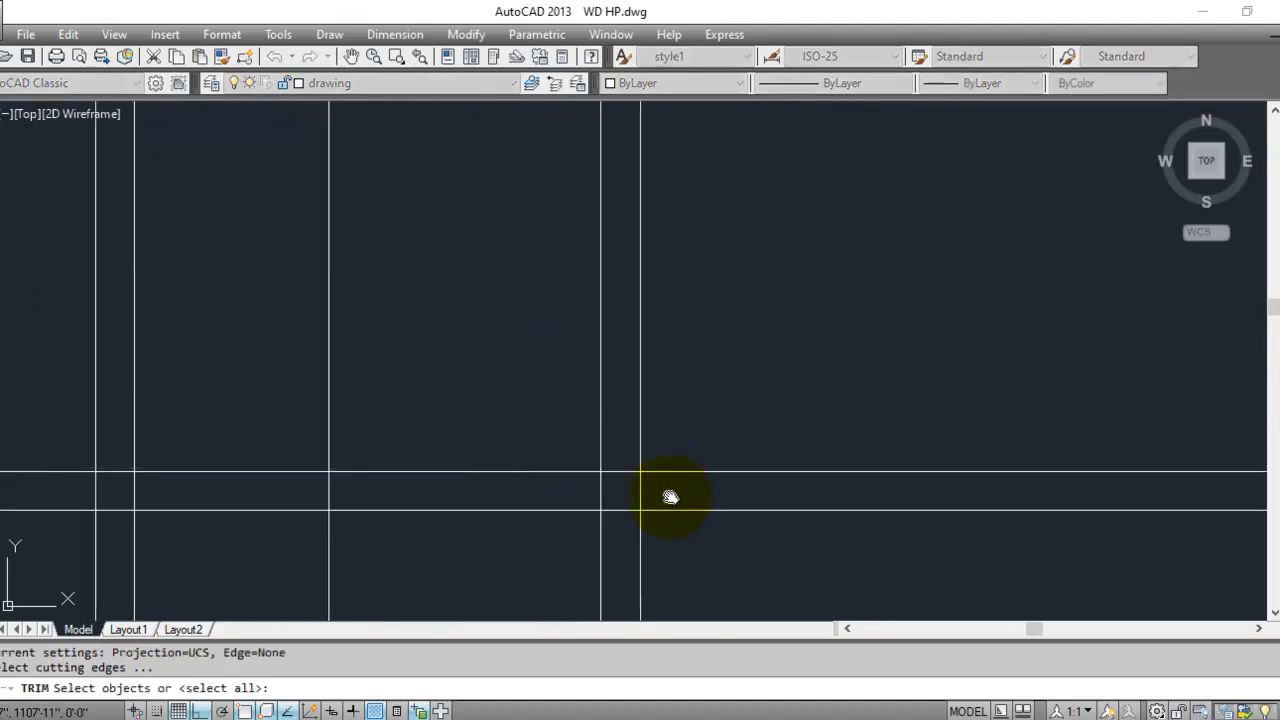
key("Return")
left_click(670, 490)
scroll(560, 473, "down", 4)
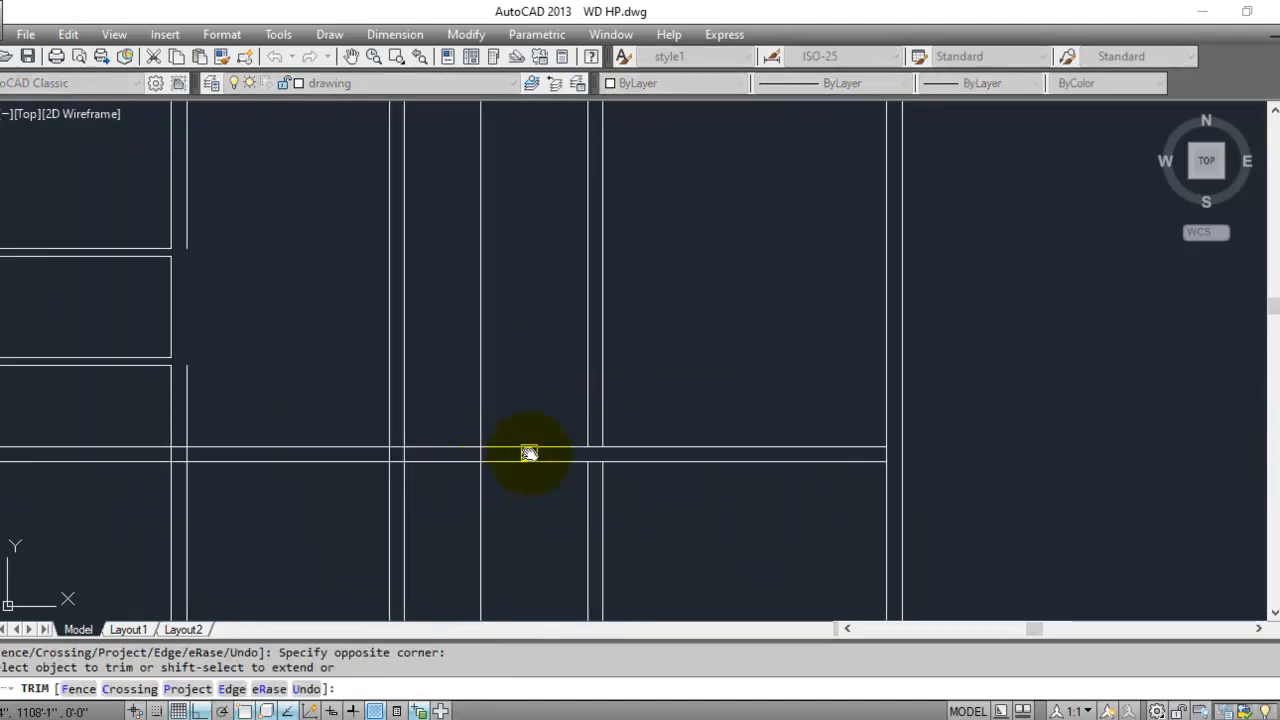
- Delete the two faces of the second full-height wall below the horizontal wall
scroll(530, 455, "up", 1)
scroll(466, 457, "up", 1)
scroll(637, 386, "down", 1)
scroll(566, 358, "down", 2)
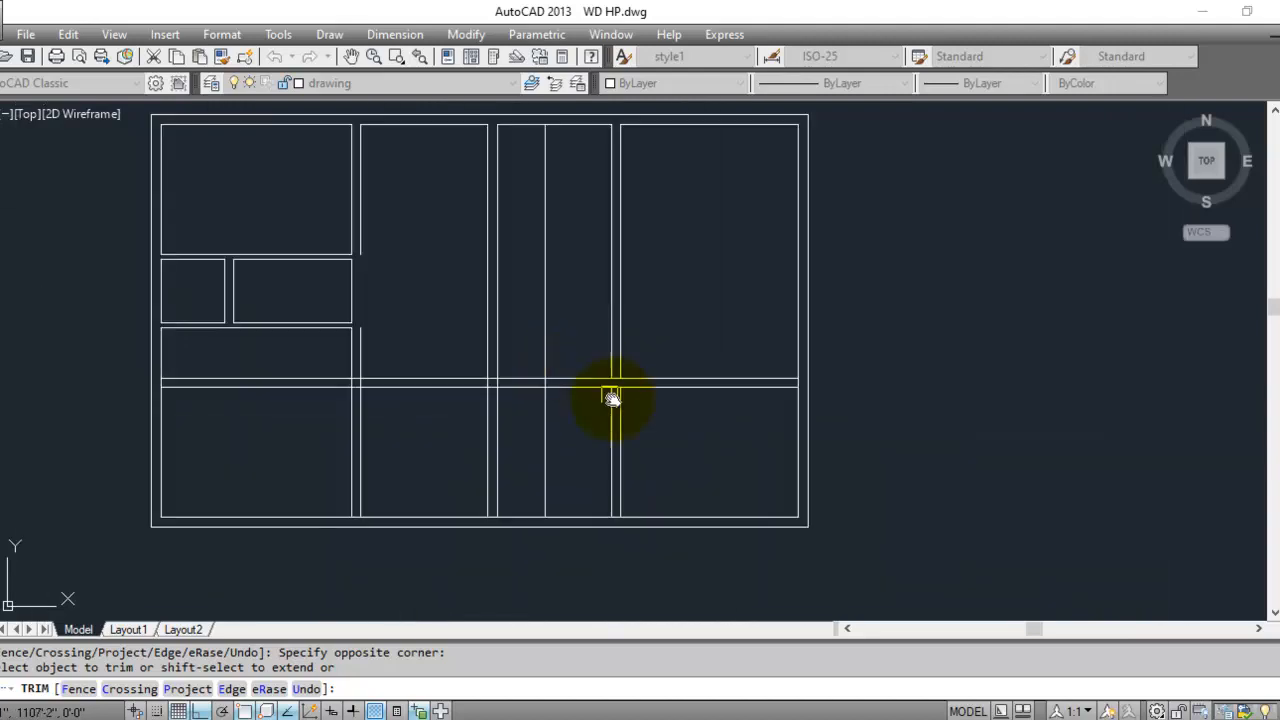
scroll(540, 446, "up", 2)
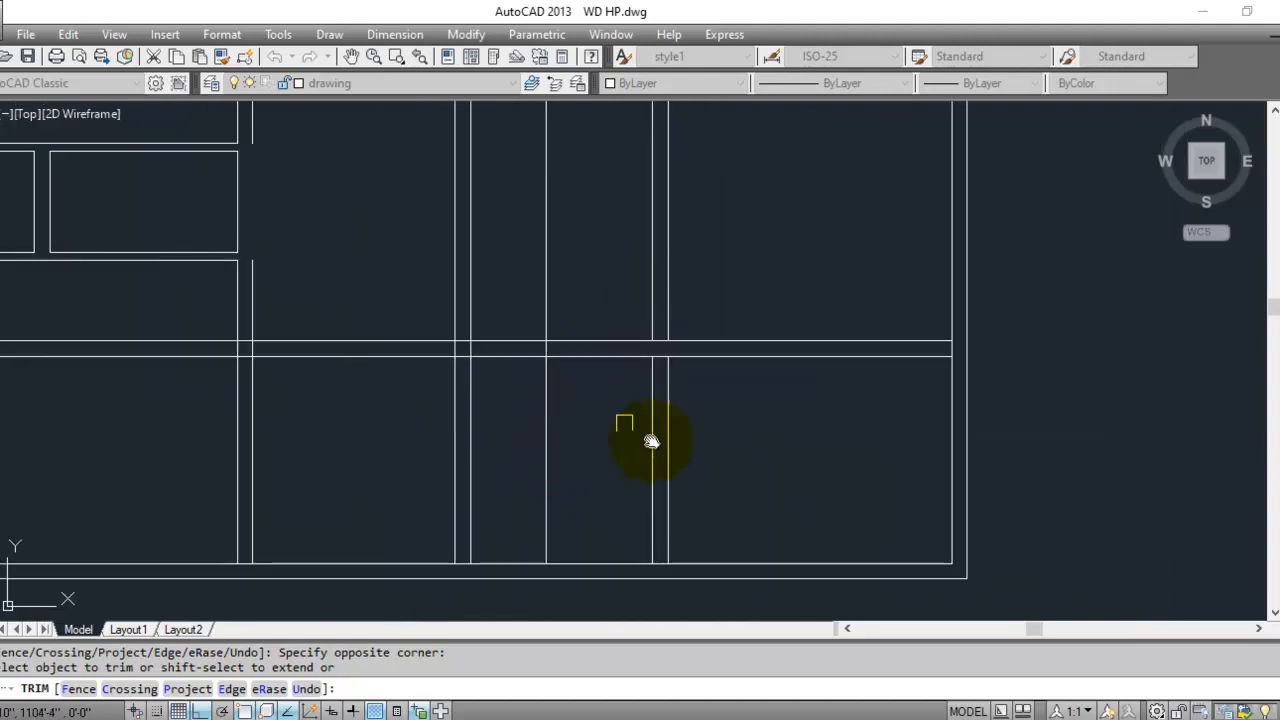
key("Escape")
left_click(700, 443)
left_click(651, 486)
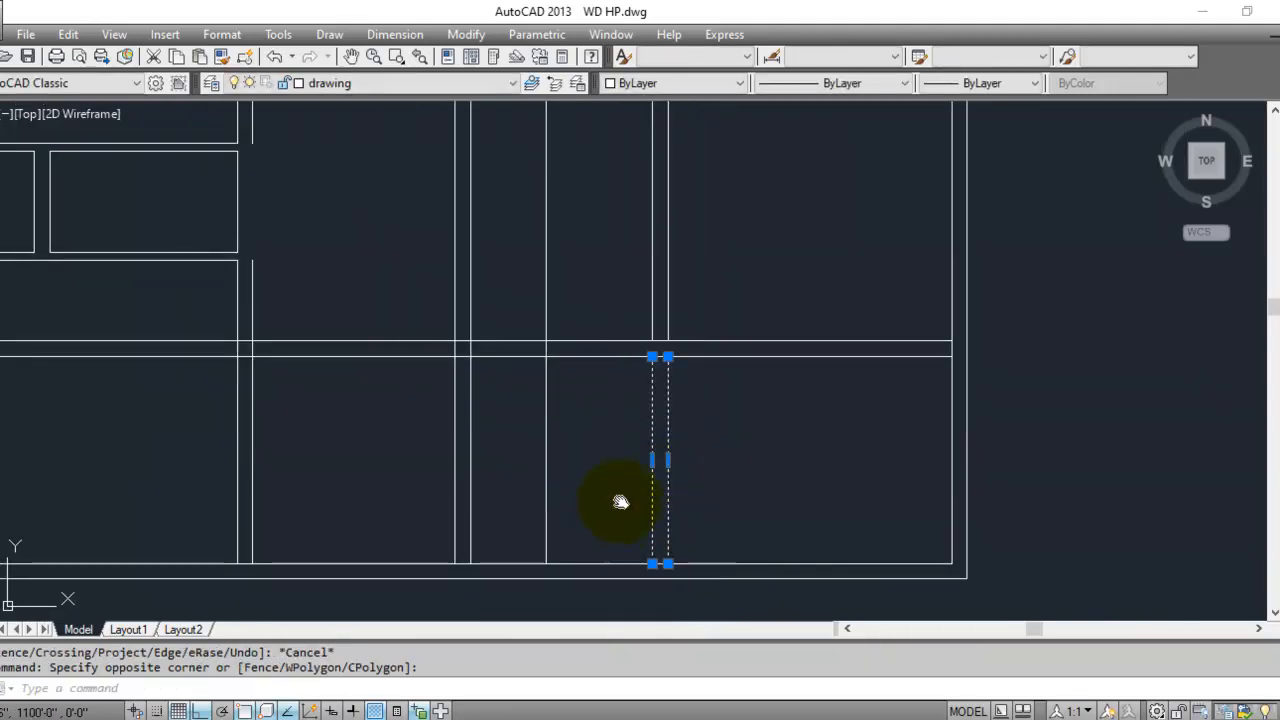
key("Delete")
- Trim the right outer wall's inner line between the two faces of the horizontal wall
scroll(600, 508, "down", 3)
scroll(726, 409, "up", 3)
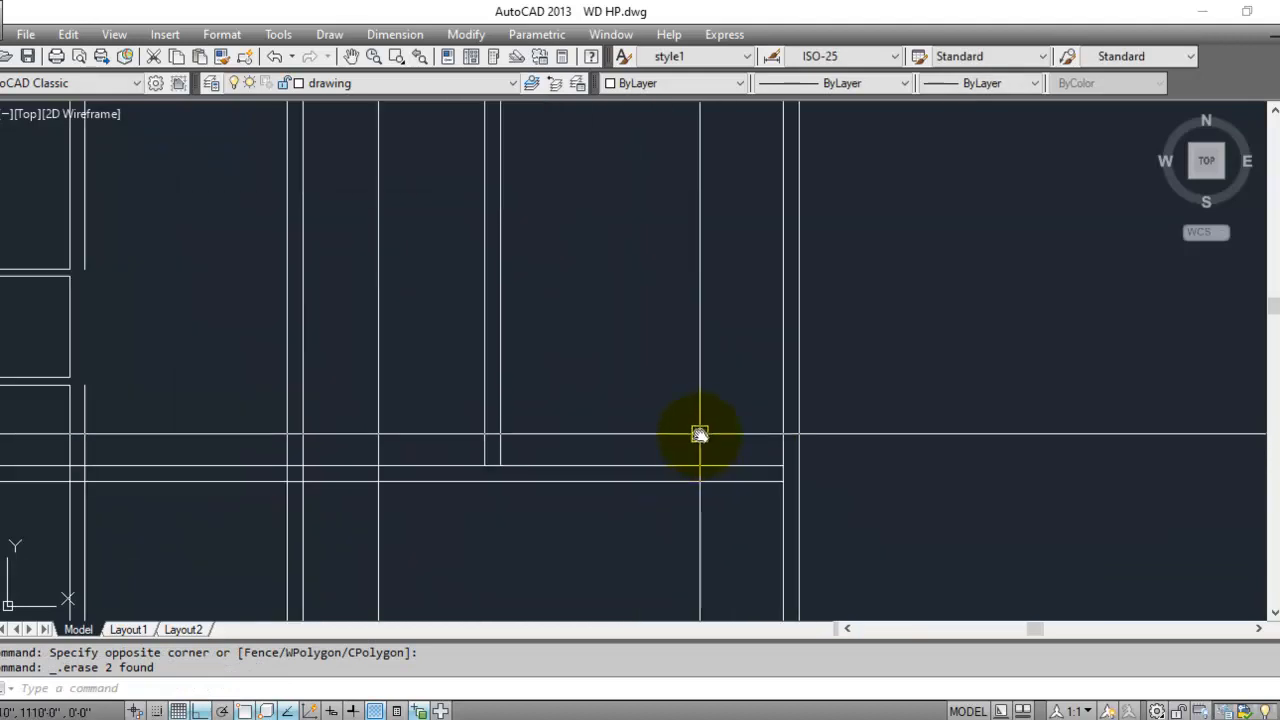
scroll(795, 468, "up", 3)
key("Escape")
key("Escape")
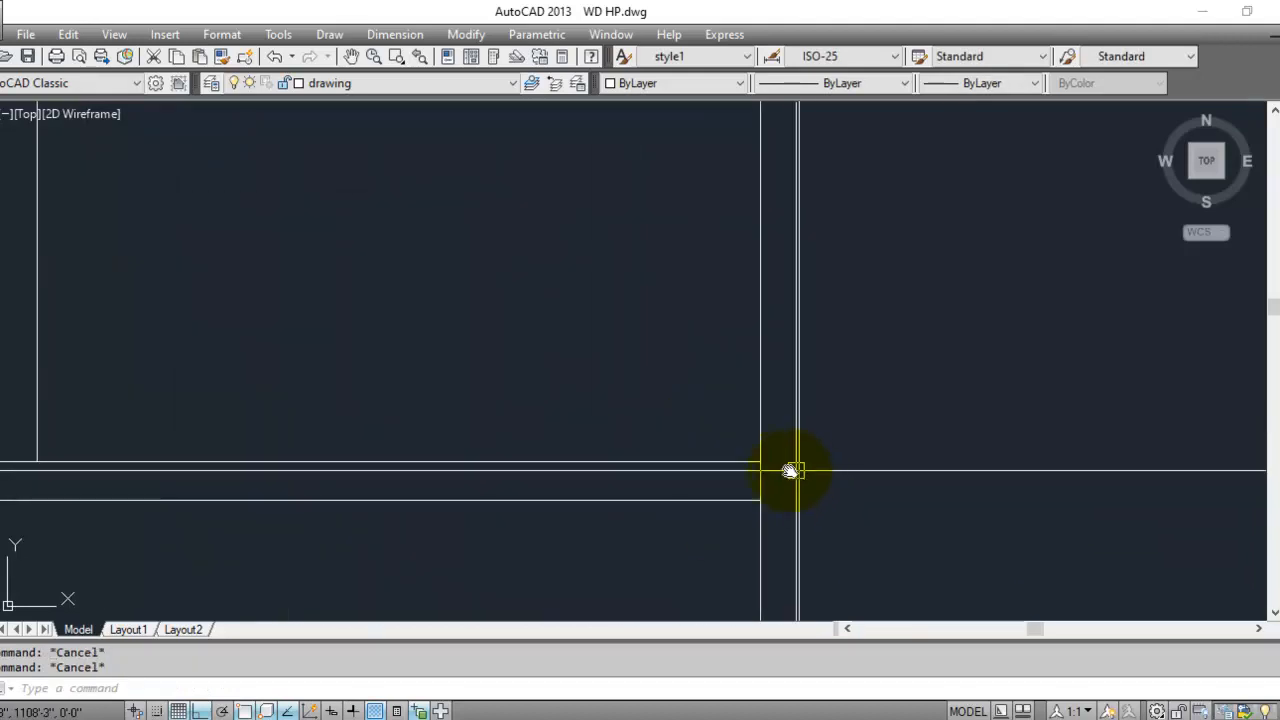
type("tr")
key("Return")
scroll(751, 478, "up", 2)
key("Return")
key("Escape")
scroll(667, 404, "down", 4)
left_click(578, 528)
left_click(578, 528)
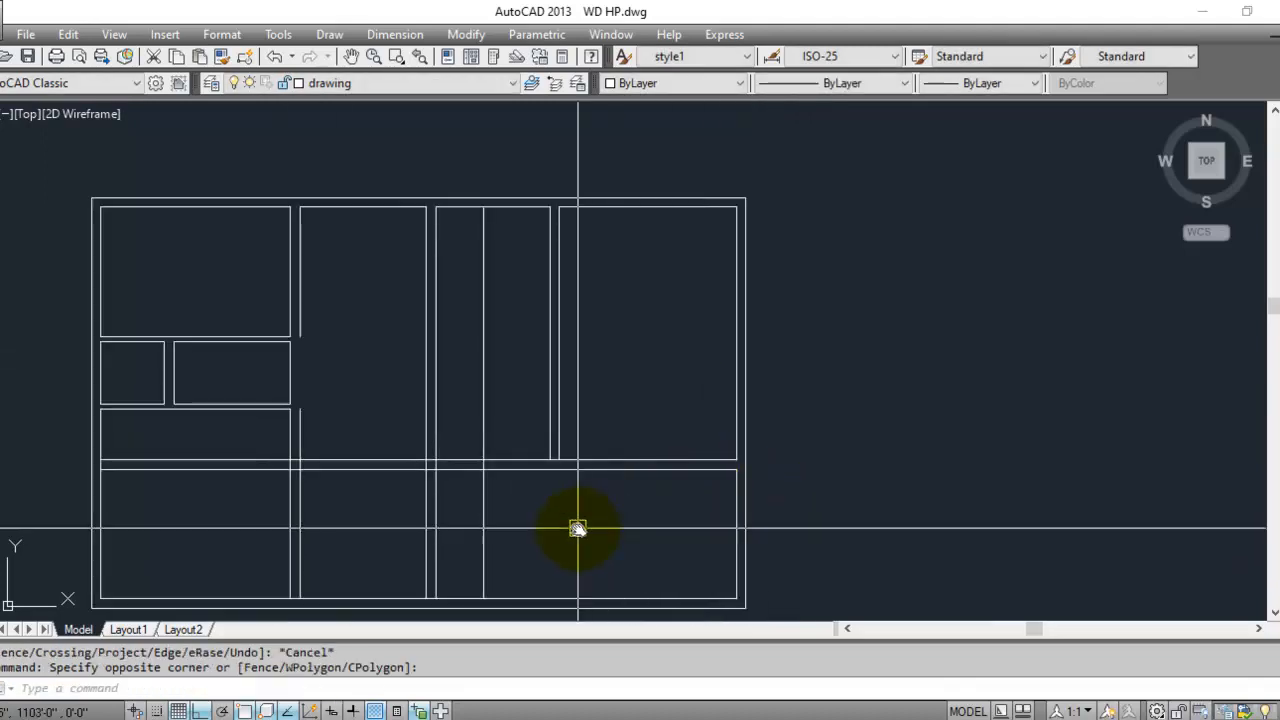
- Offset the horizontal wall's upper line 7' upward, into the large room at the plan's top right
scroll(664, 495, "up", 2)
mouse_move(663, 496)
middle_mouse_down()
mouse_move(640, 491)
mouse_move(640, 429)
mouse_move(680, 360)
mouse_move(676, 413)
mouse_move(703, 469)
mouse_move(696, 445)
middle_mouse_up()
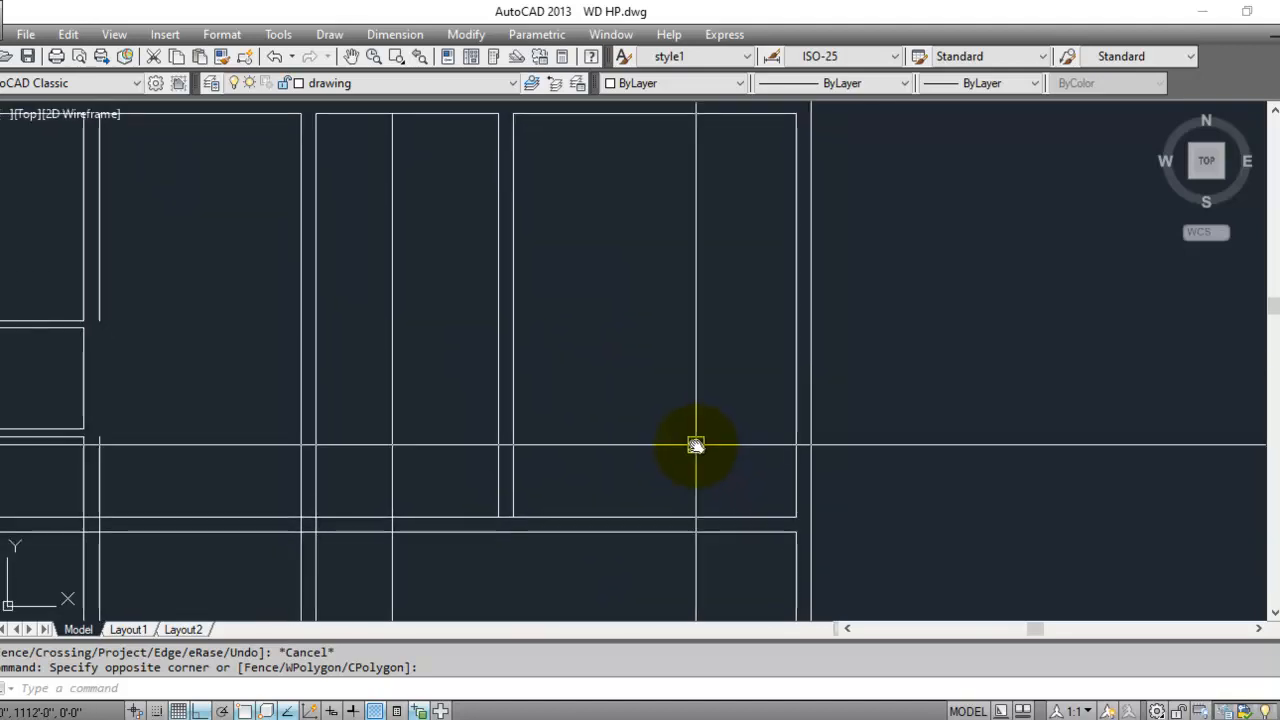
key("Escape")
key("Escape")
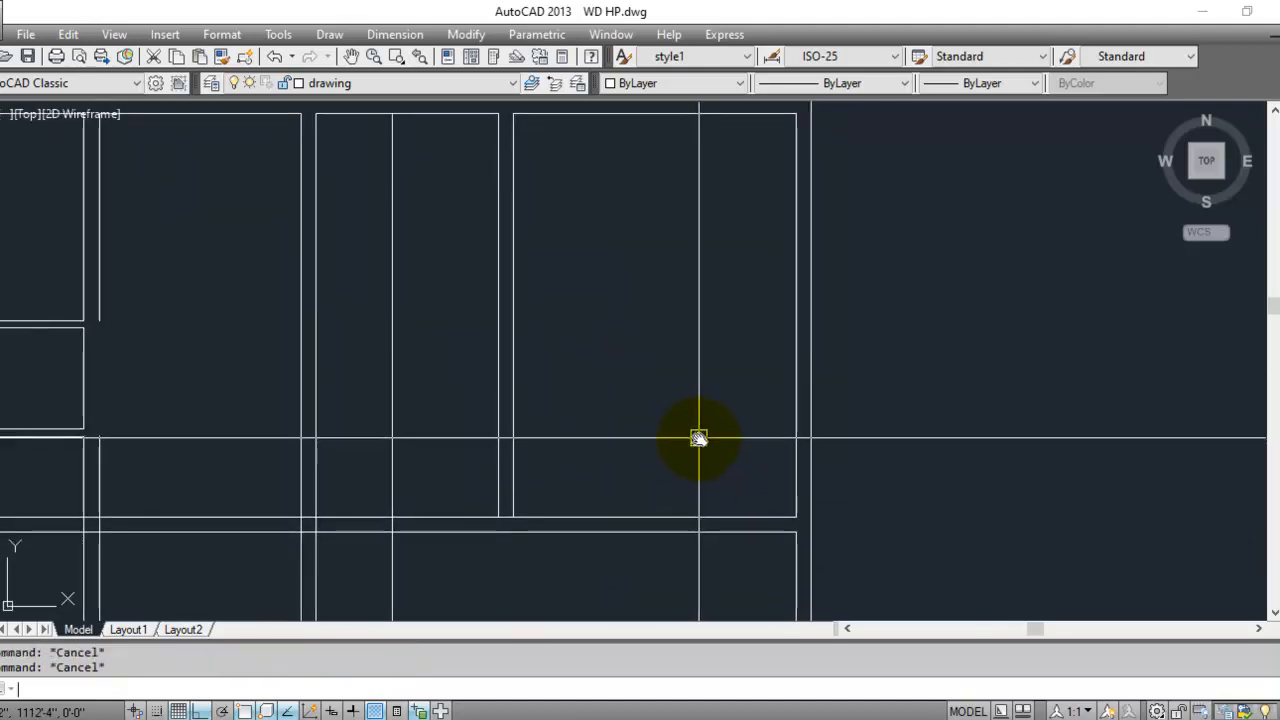
type("o")
key("Return")
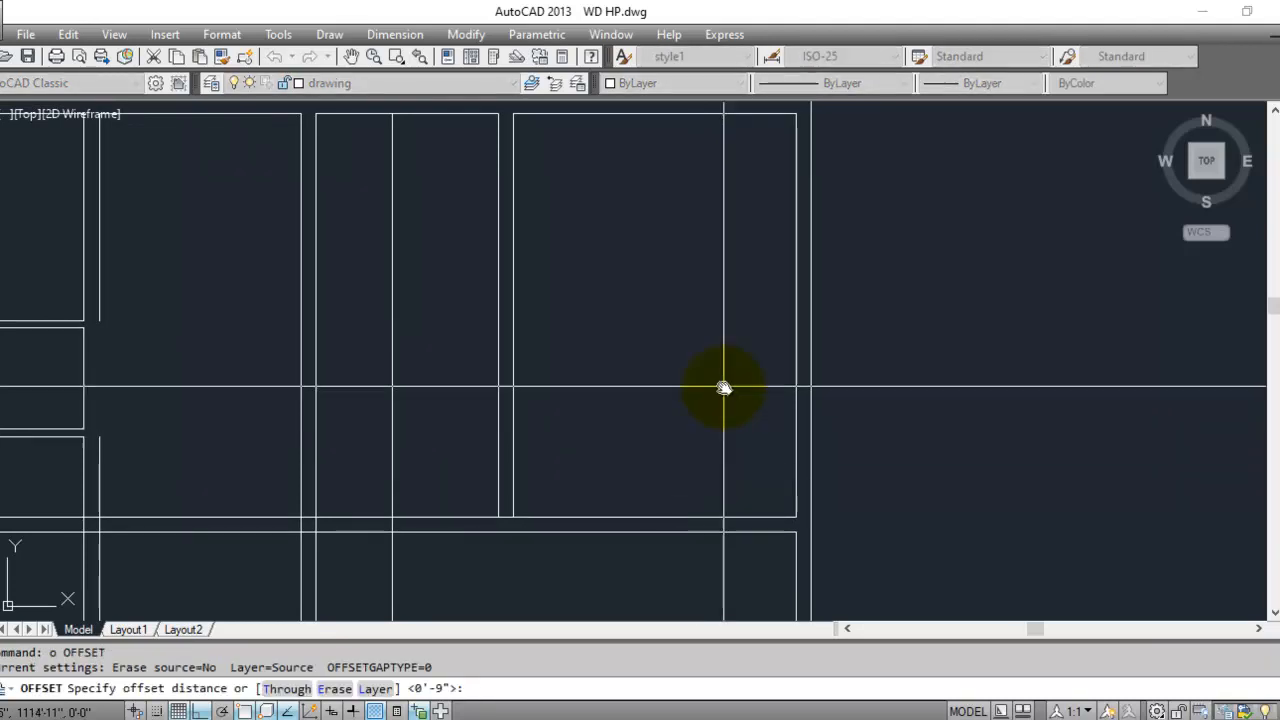
middle_click_drag(703, 337, 689, 369)
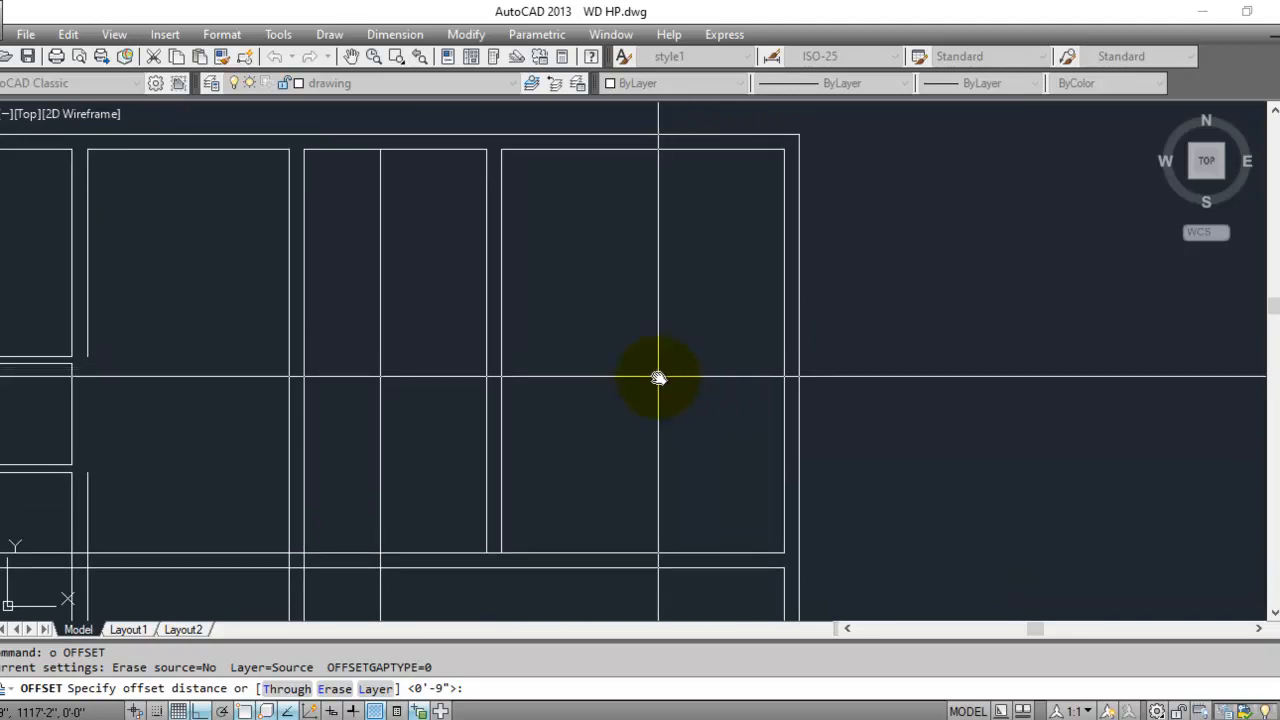
type("'")
key("Return")
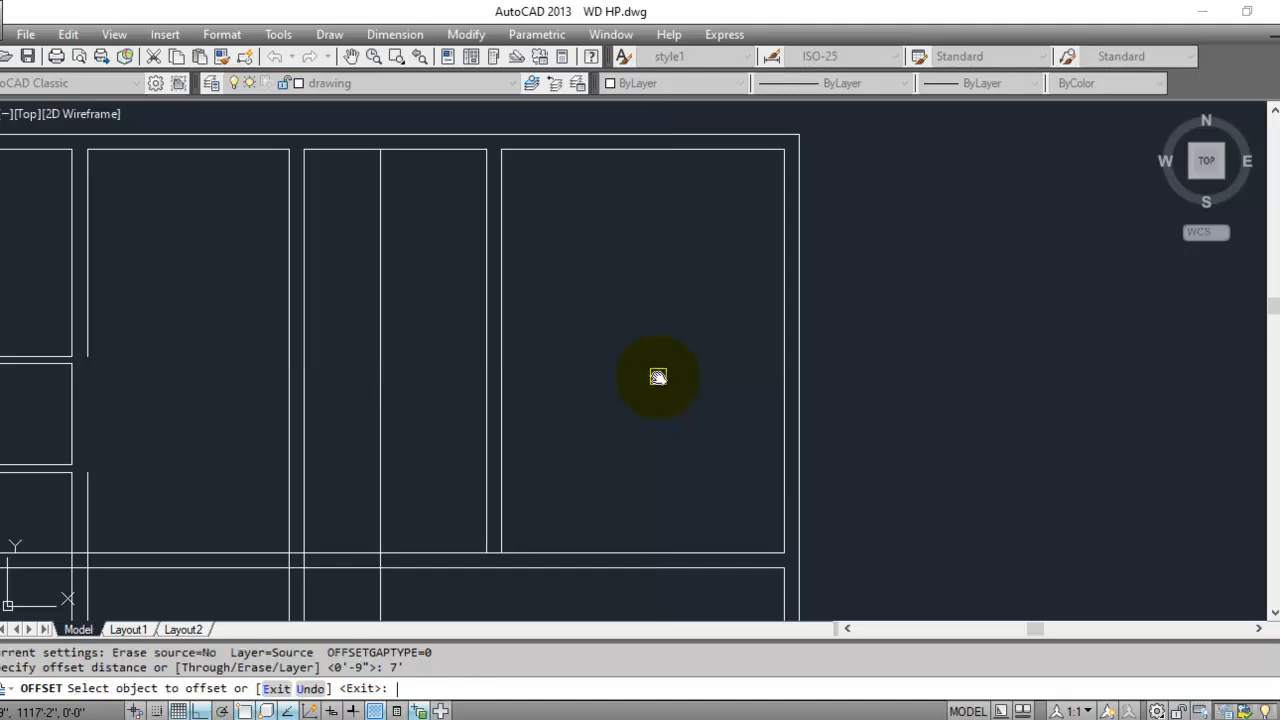
left_click(685, 554)
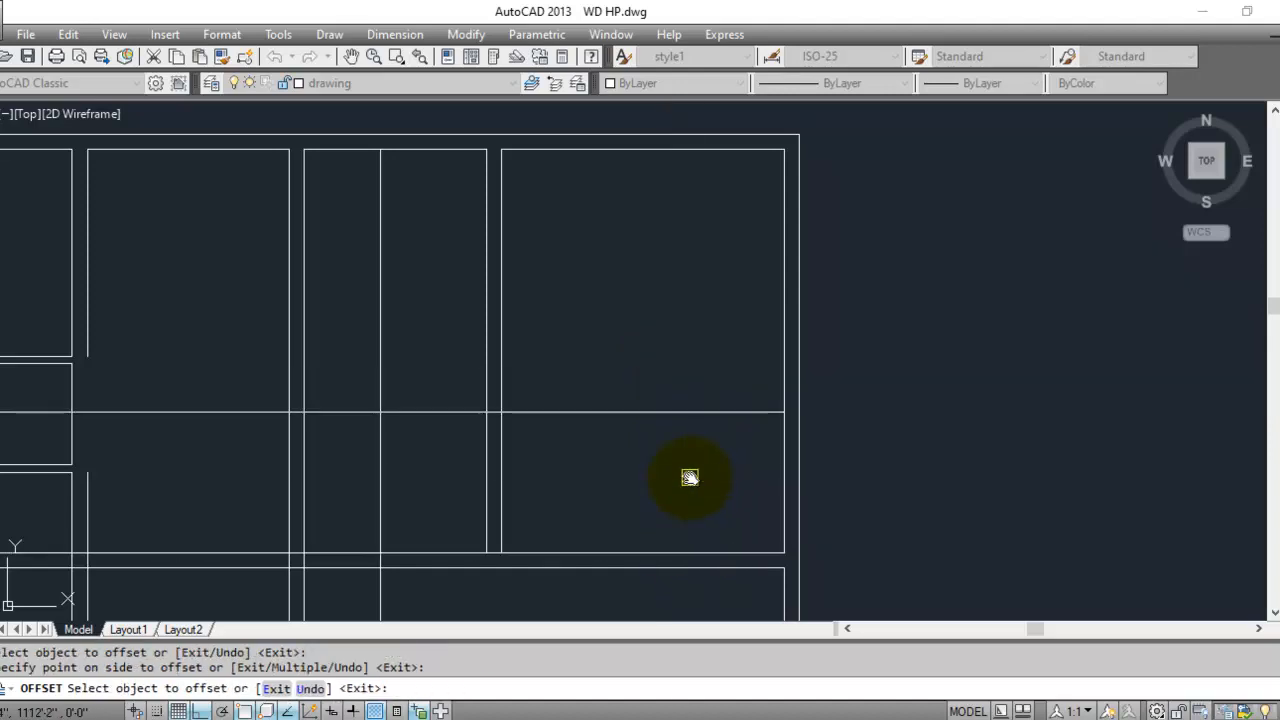
left_click(689, 477)
key("Escape")
key("Escape")
- Offset the uppermost new horizontal line 9" upward to give the second horizontal wall its thickness
type("o")
key("Return")
type("9")
key("Return")
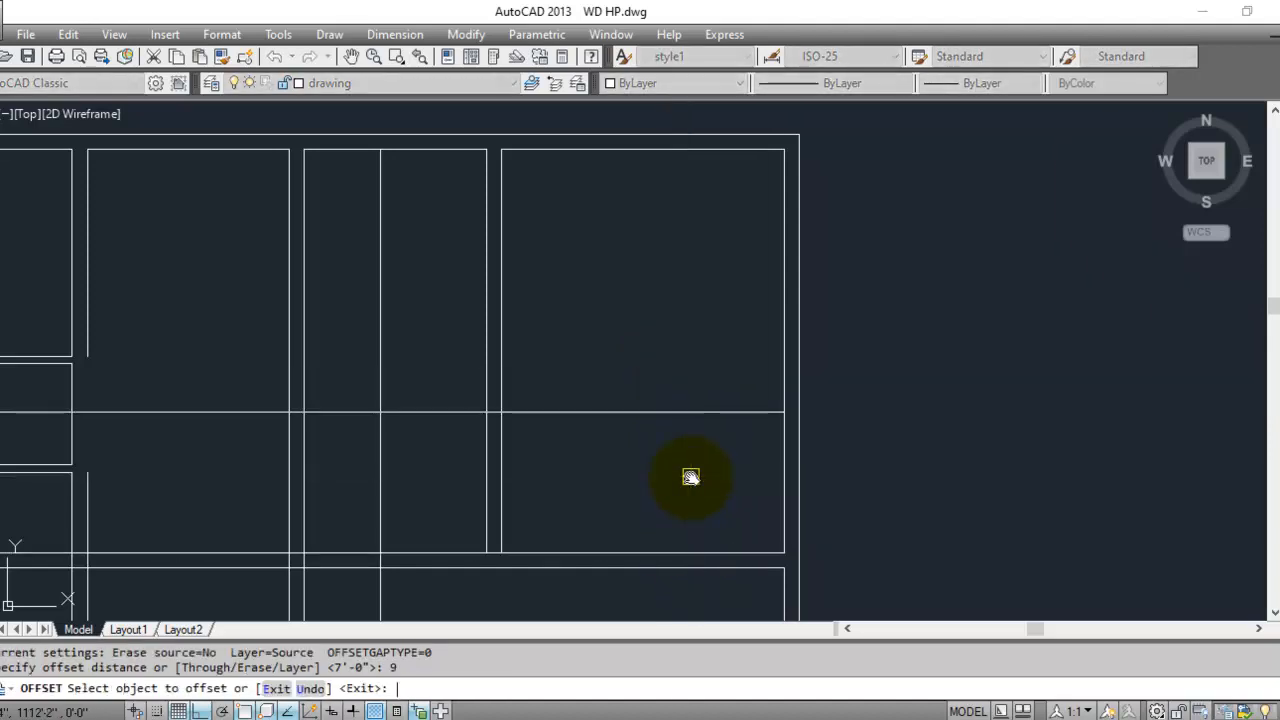
left_click(688, 412)
left_click(680, 343)
key("Escape")
key("Escape")
- Trim the upper horizontal wall's top line and the vertical wall's right face where the two walls cross
middle_click_drag(580, 466, 667, 450)
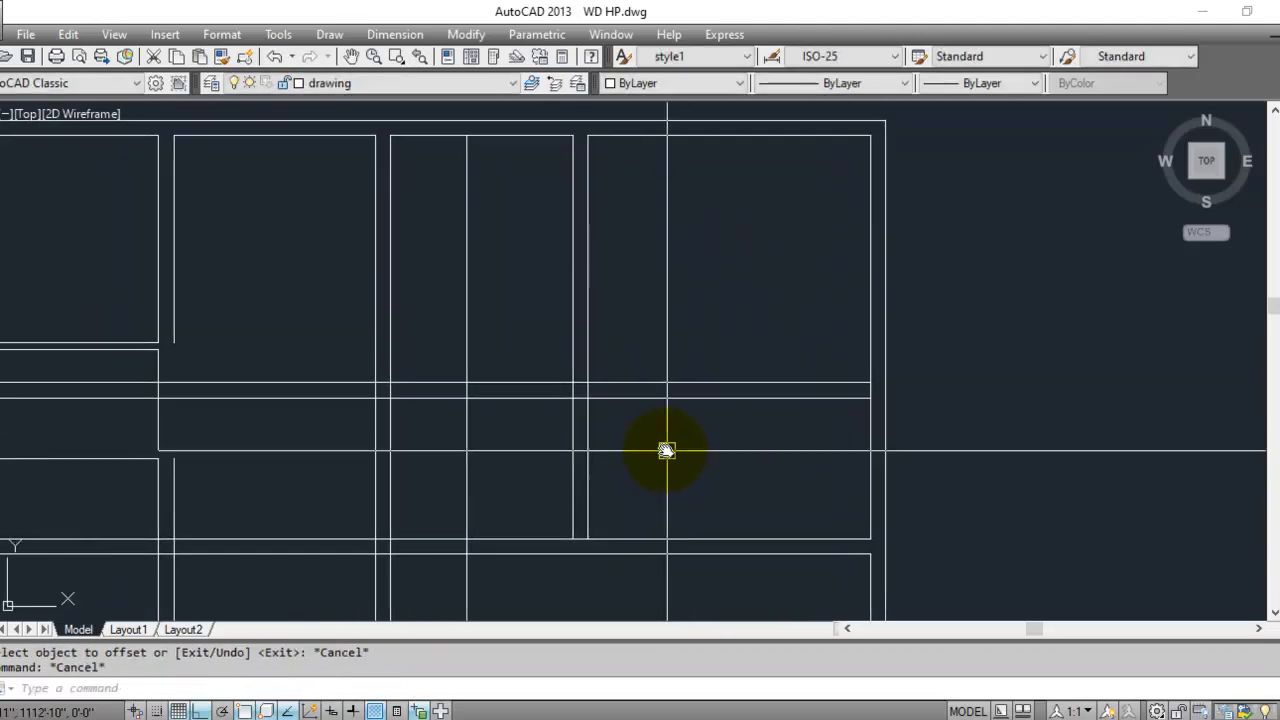
scroll(560, 375, "up", 2)
mouse_move(477, 360)
middle_mouse_down()
mouse_move(594, 443)
mouse_move(549, 429)
mouse_move(526, 455)
middle_mouse_up()
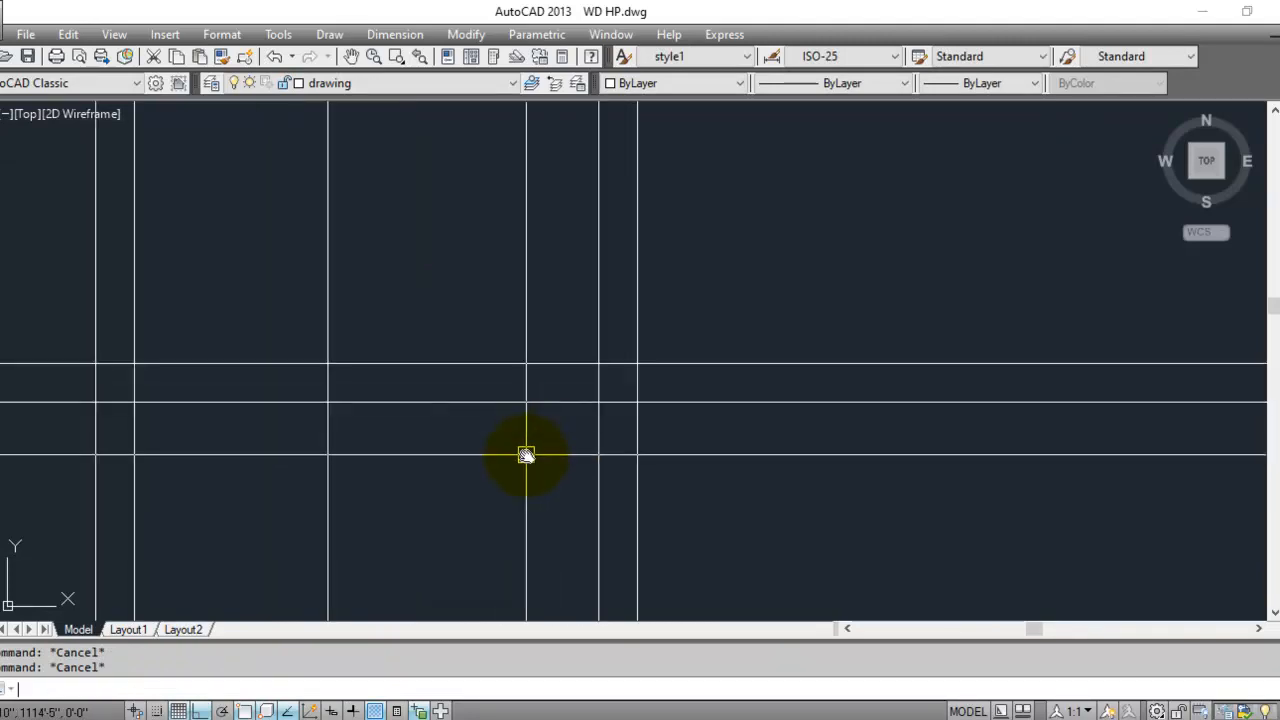
type("tr")
key("Return")
scroll(618, 385, "up", 2)
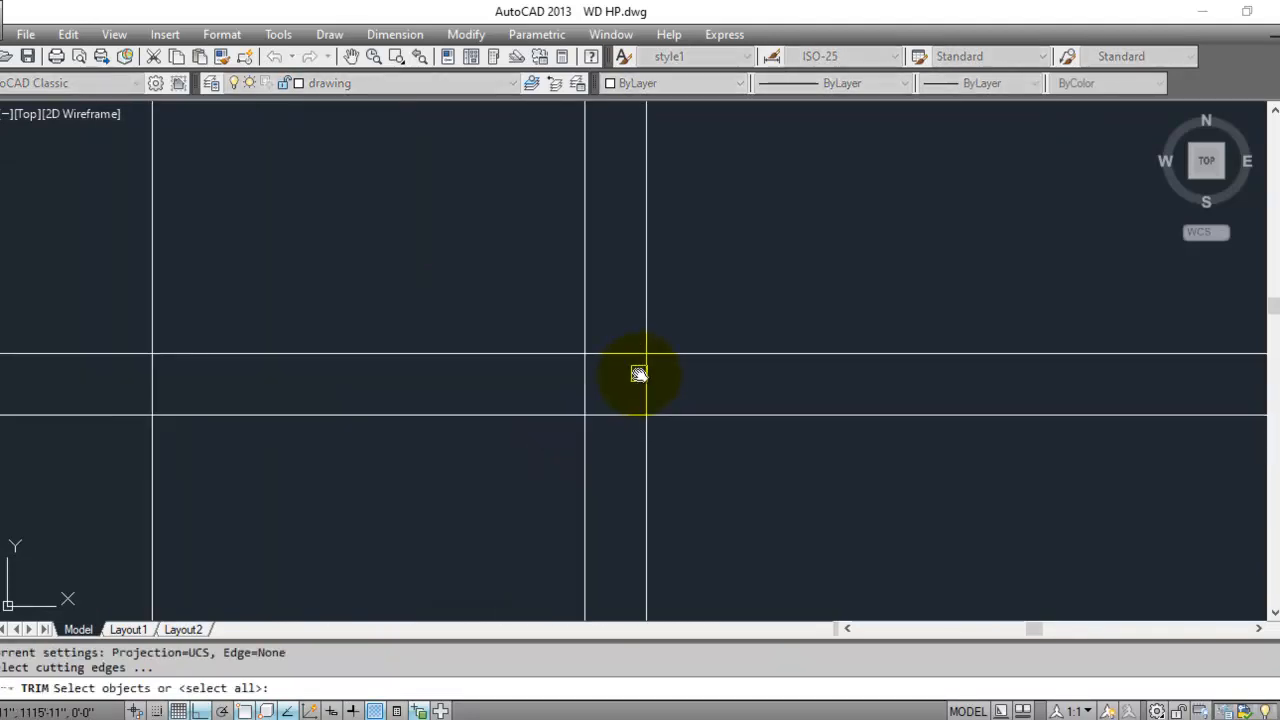
key("Return")
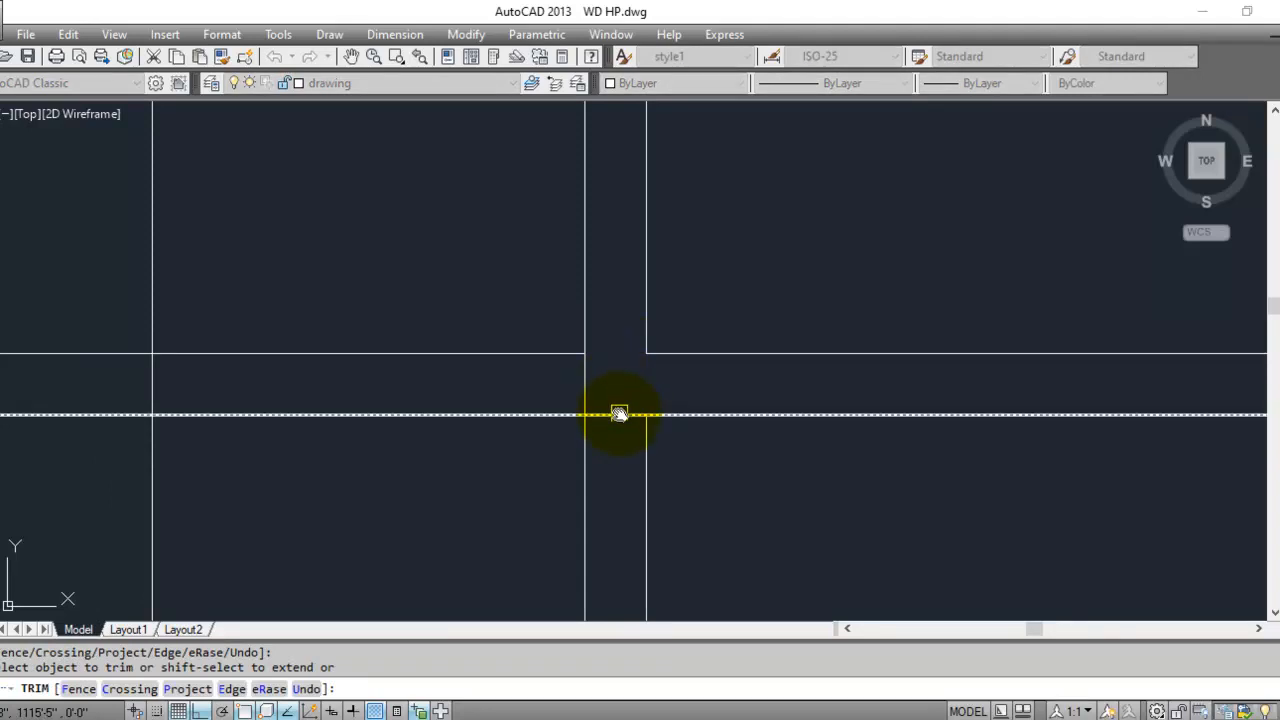
scroll(588, 289, "down", 6)
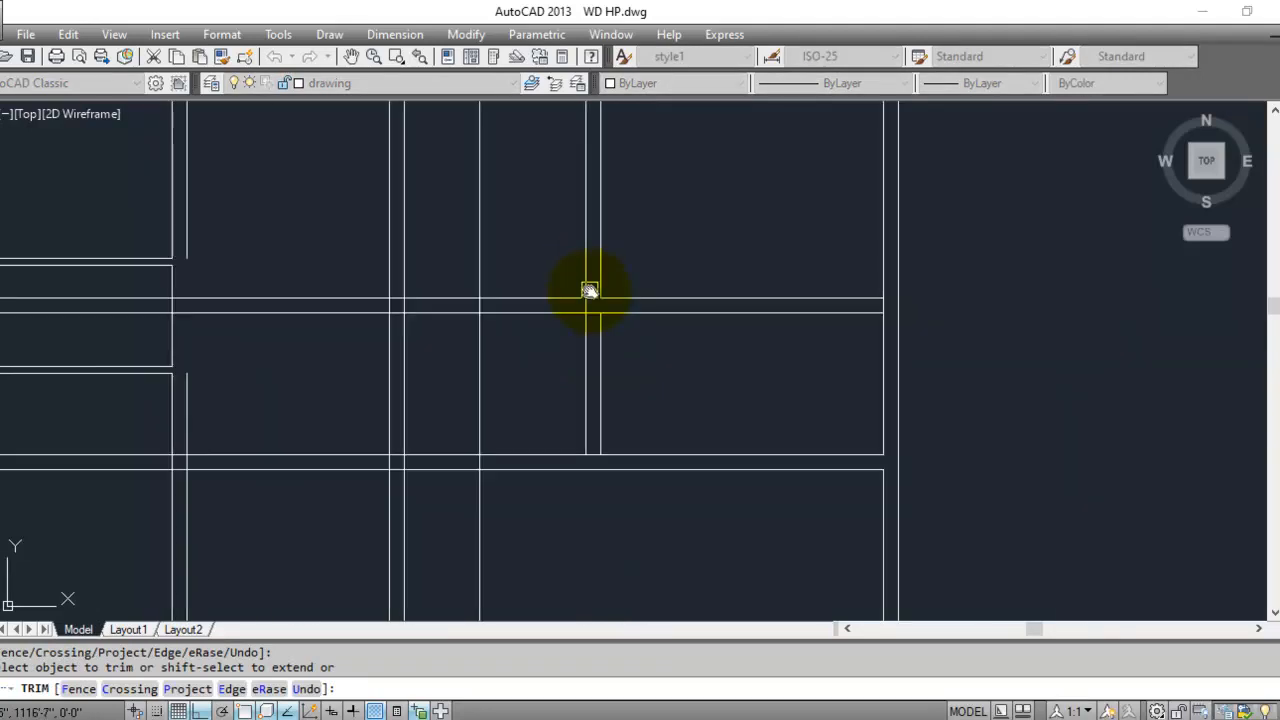
scroll(600, 310, "up", 6)
key("Escape")
left_click(647, 432)
left_click(496, 457)
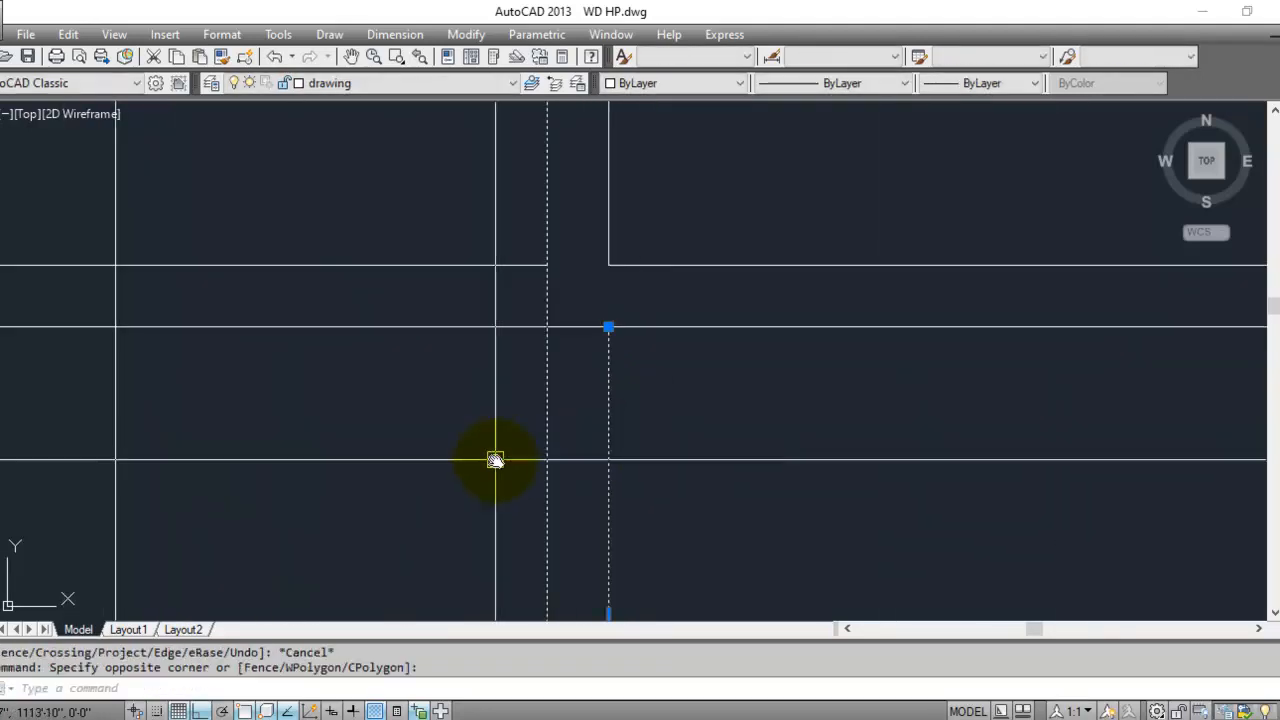
key("Escape")
key("Escape")
- Trim the vertical wall's left face below the upper horizontal wall
type("tr")
key("space")
key("space")
left_click(546, 376)
key("Escape")
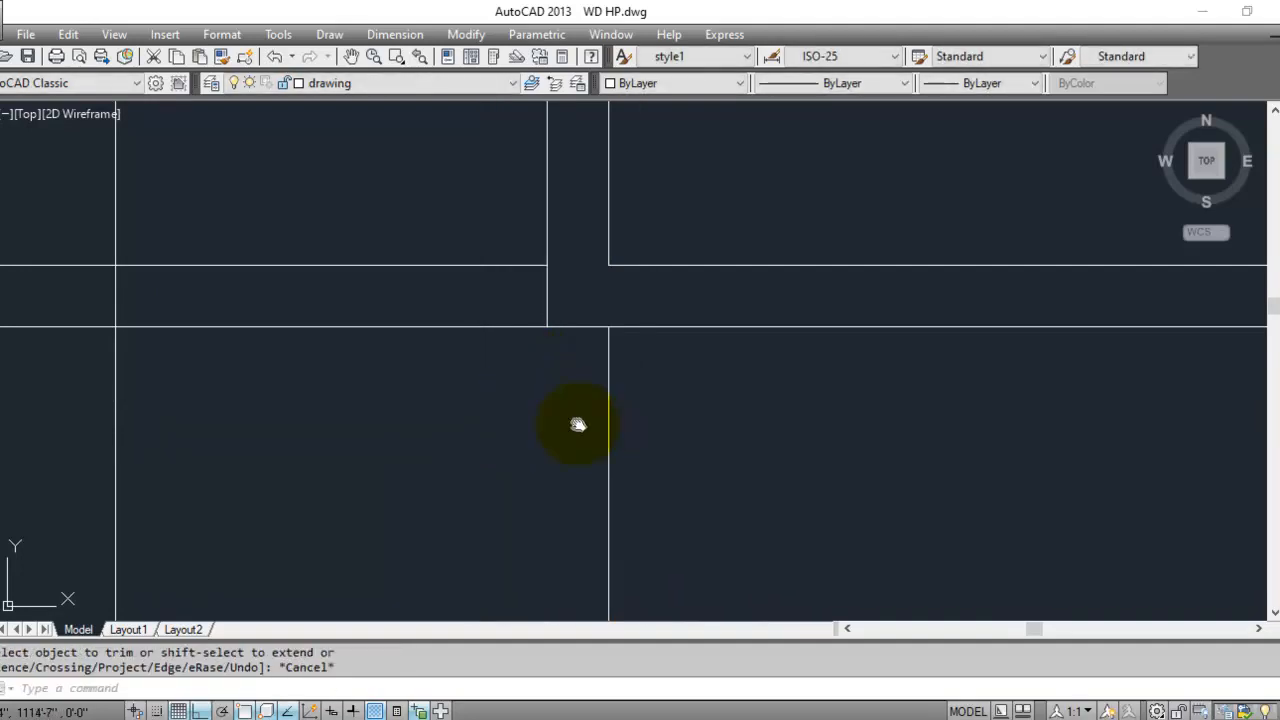
- Delete the leftover segment of the vertical wall's right face below the upper horizontal wall
left_click(636, 412)
left_click(563, 433)
key("Delete")
scroll(543, 434, "down", 3)
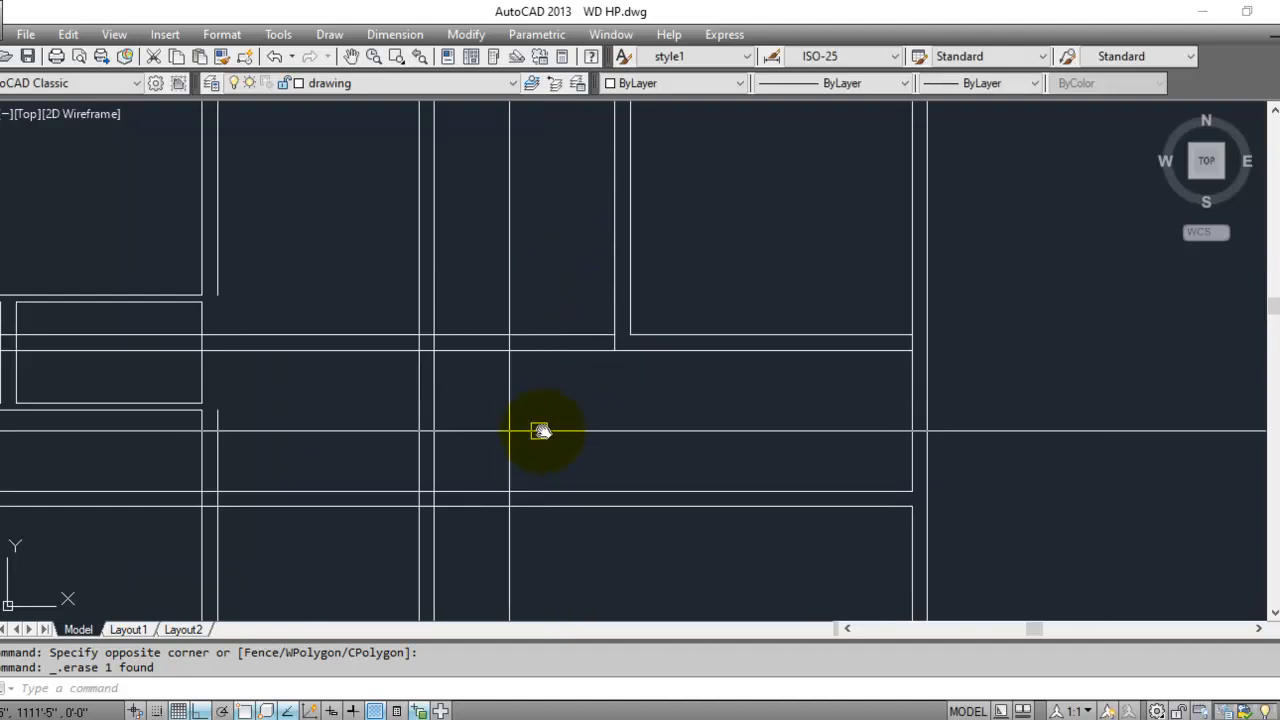
- Trim the right outer wall's inner line between the two faces of the upper horizontal wall
middle_click_drag(578, 418, 611, 434)
scroll(917, 360, "up", 6)
type("tr")
key("space")
key("space")
left_click(894, 420)
key("Escape")
scroll(874, 417, "down", 8)
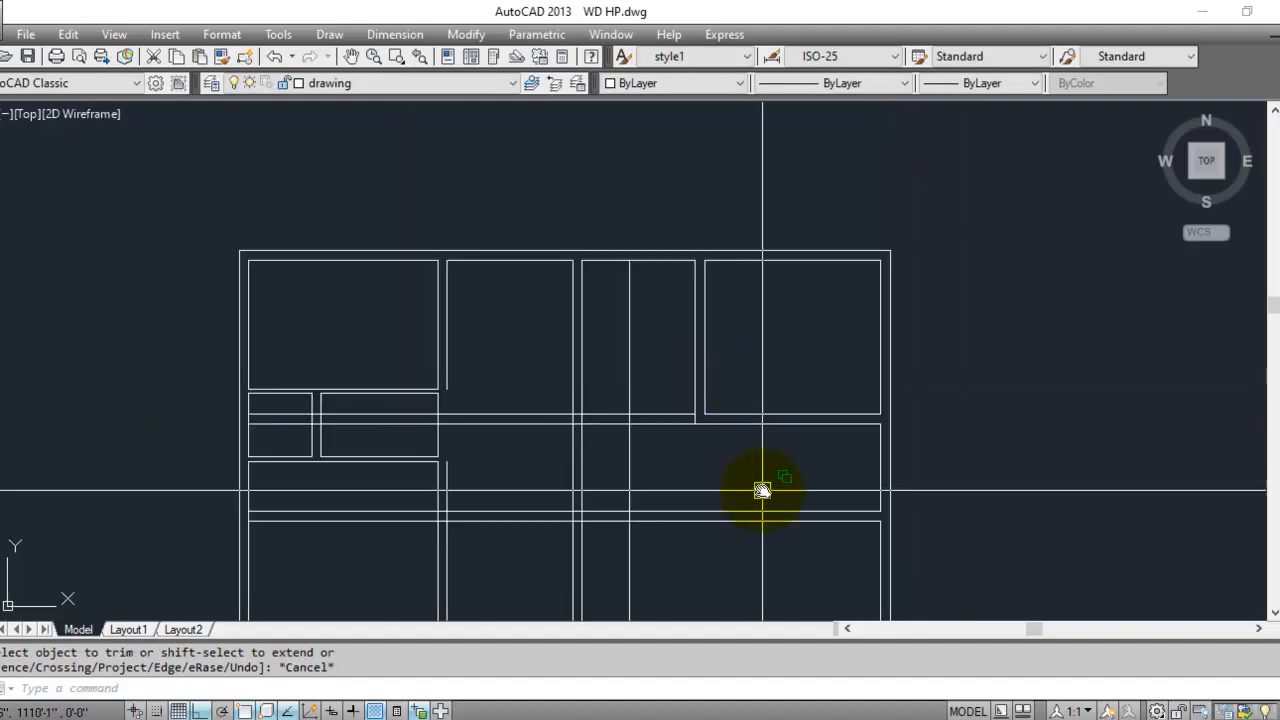
- Examine the right half of the floor plan, following the middle vertical walls from the upper rooms down to the lower outer wall
middle_click_drag(760, 491, 674, 446)
scroll(720, 326, "up", 2)
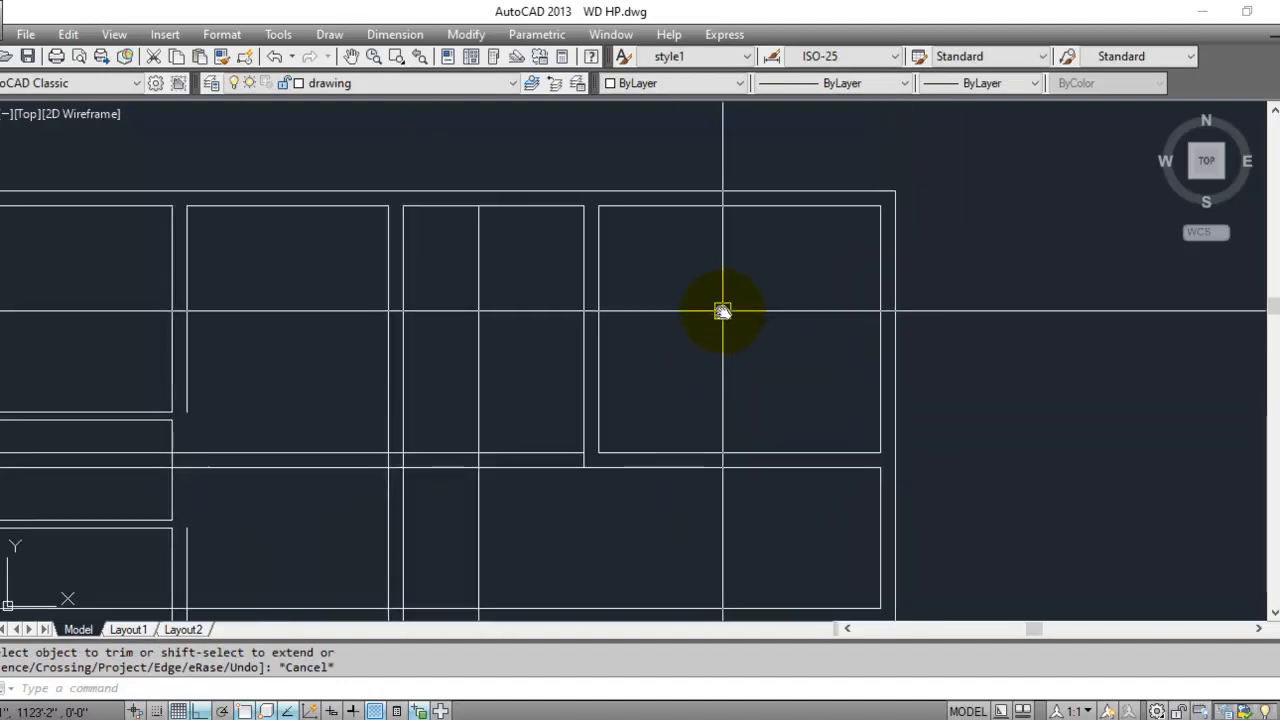
left_click(765, 338)
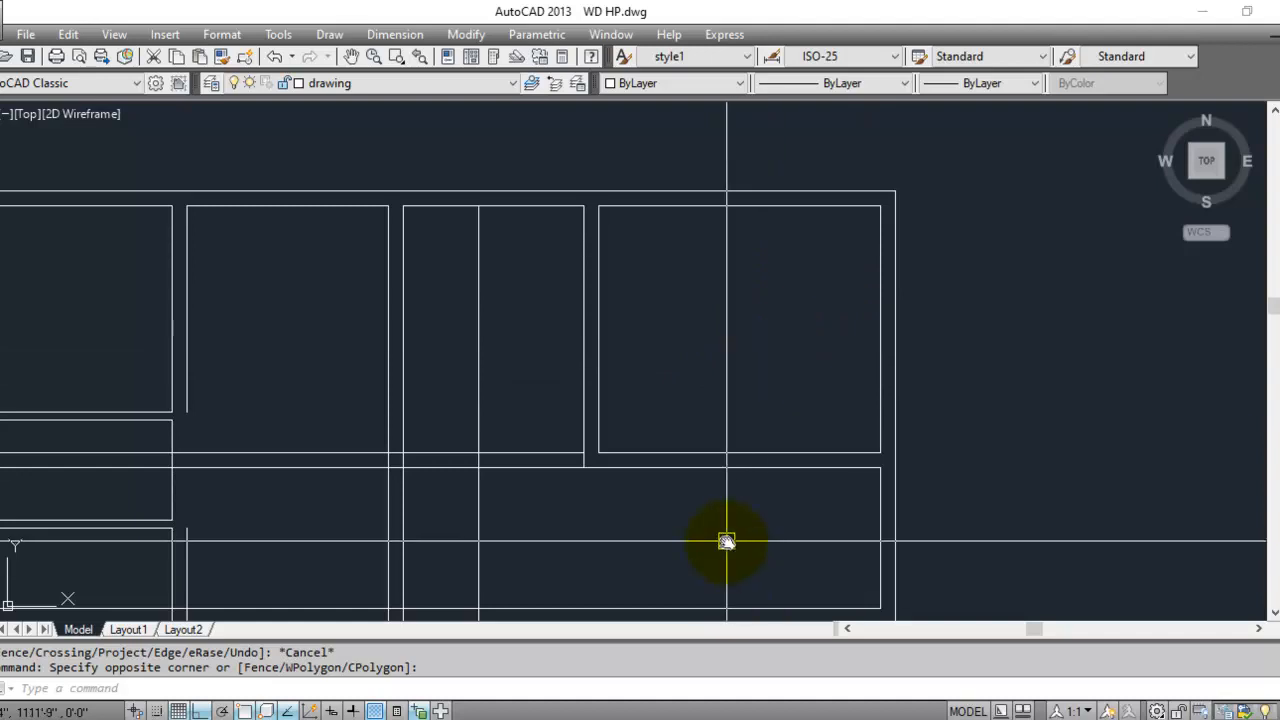
middle_click_drag(726, 540, 729, 420)
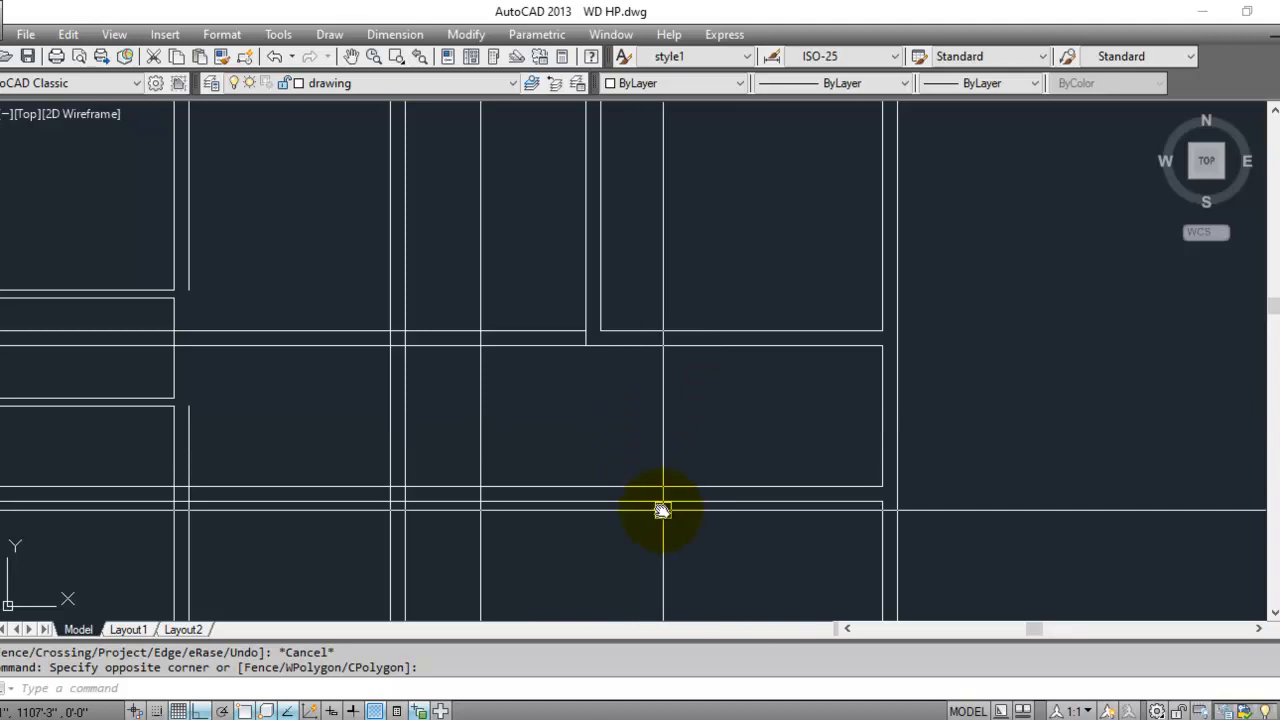
middle_click_drag(663, 509, 663, 297)
mouse_move(586, 414)
middle_mouse_down()
mouse_move(588, 517)
mouse_move(617, 563)
middle_mouse_up()
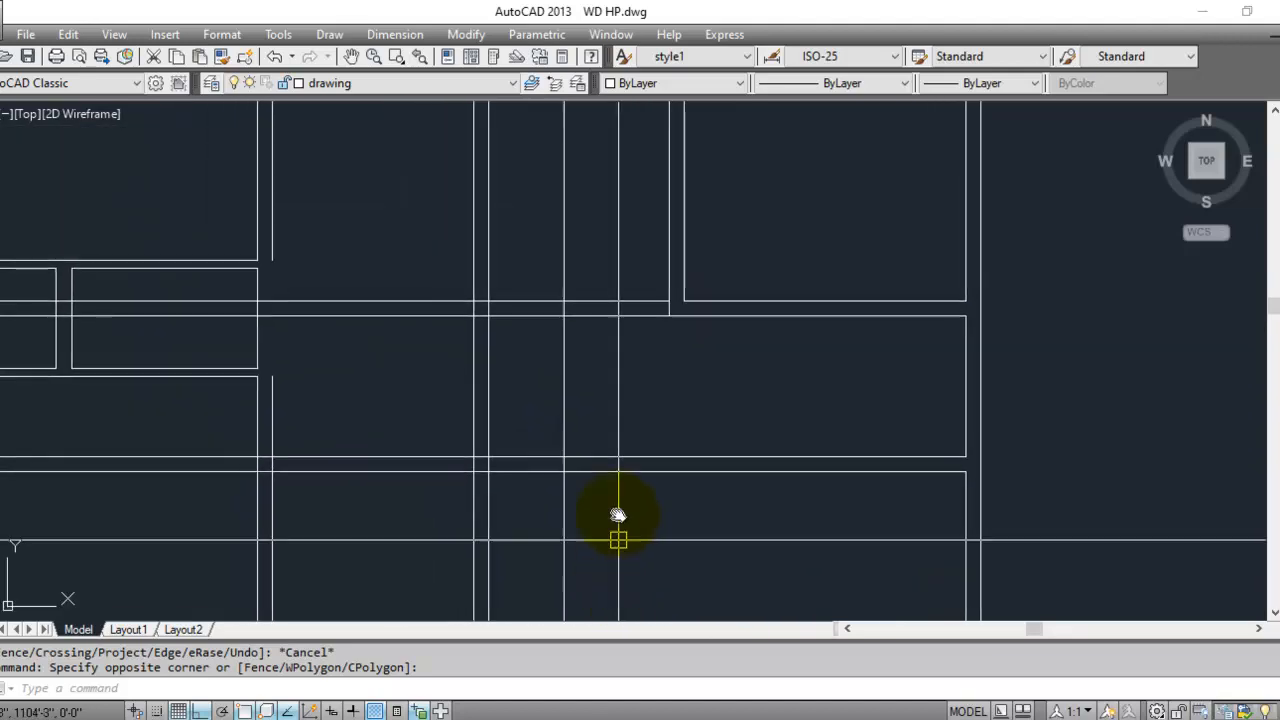
mouse_move(626, 380)
middle_mouse_down()
mouse_move(646, 494)
mouse_move(623, 380)
middle_mouse_up()
middle_click_drag(619, 475, 640, 380)
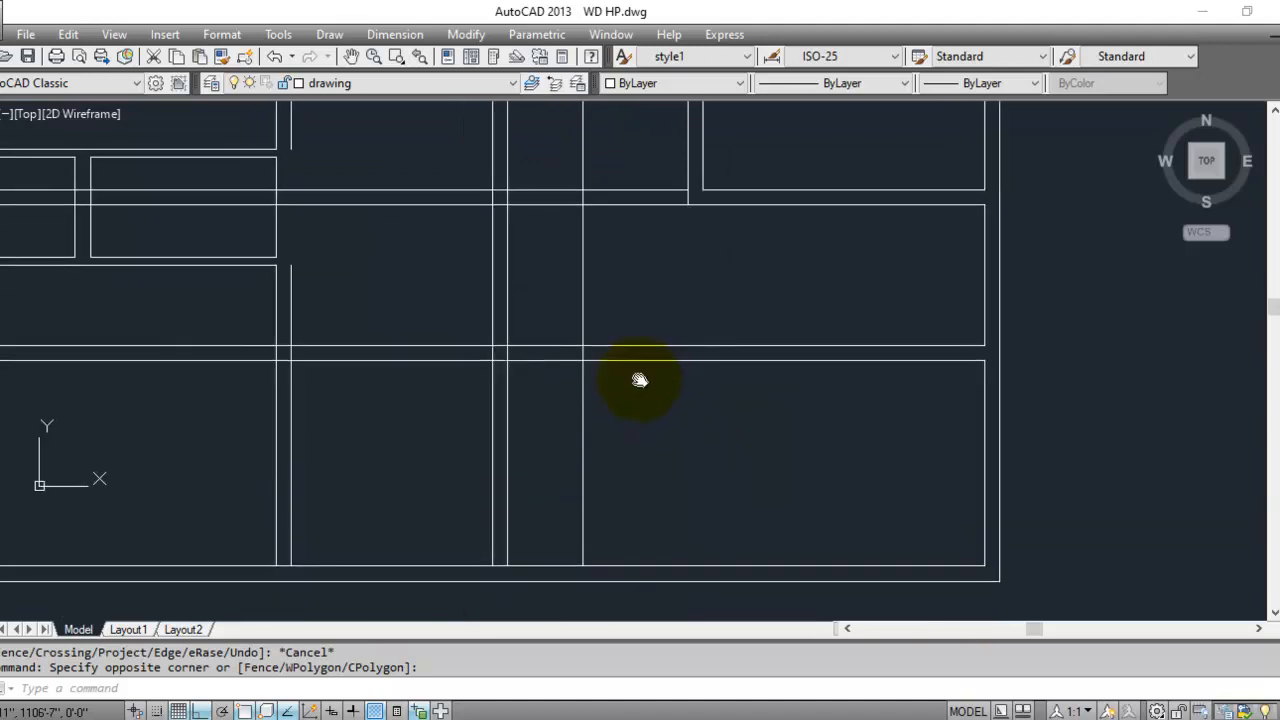
middle_click_drag(627, 441, 631, 611)
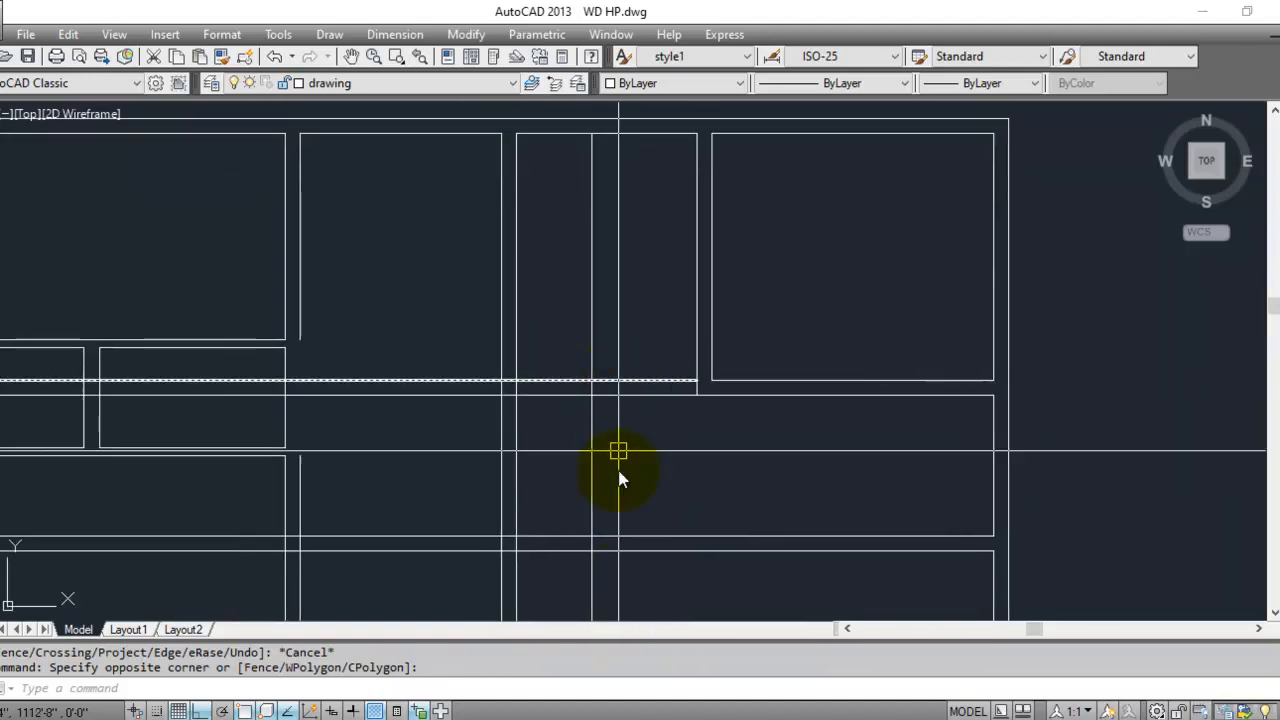
mouse_move(620, 475)
middle_mouse_down()
mouse_move(615, 520)
mouse_move(601, 491)
middle_mouse_up()
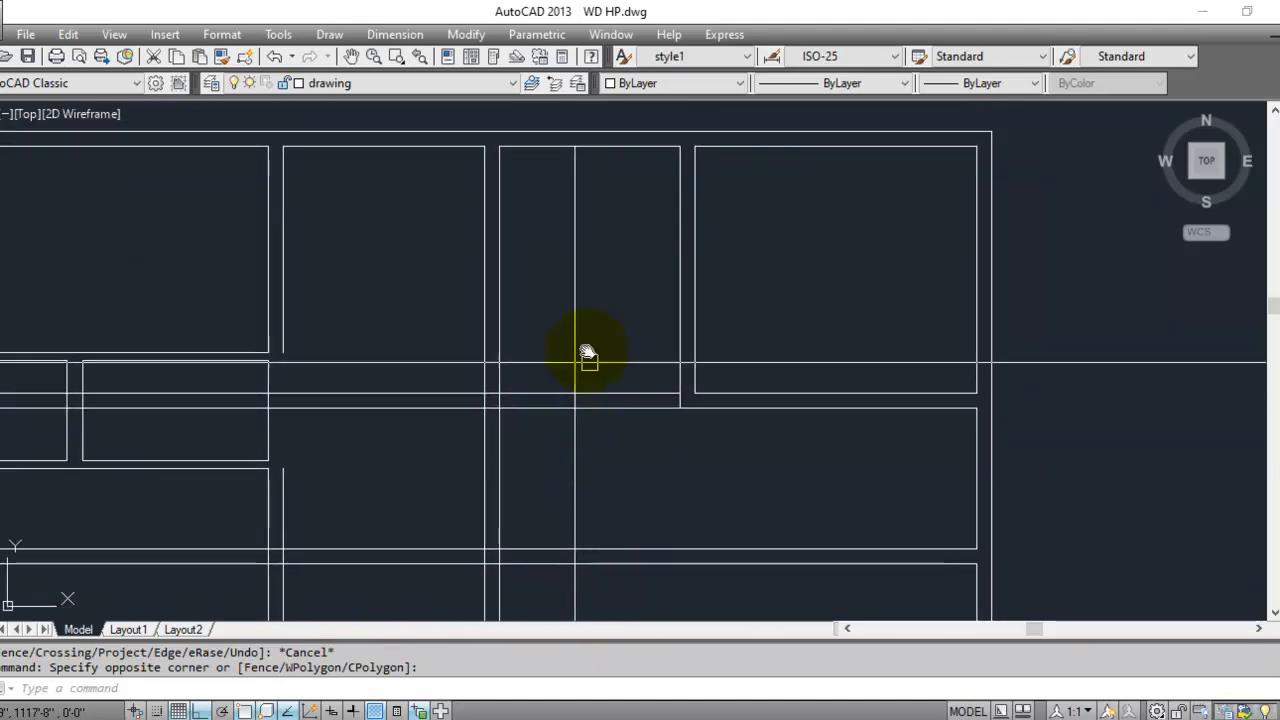
left_click(569, 314)
scroll(594, 286, "down", 4)
scroll(591, 357, "up", 2)
key("Escape")
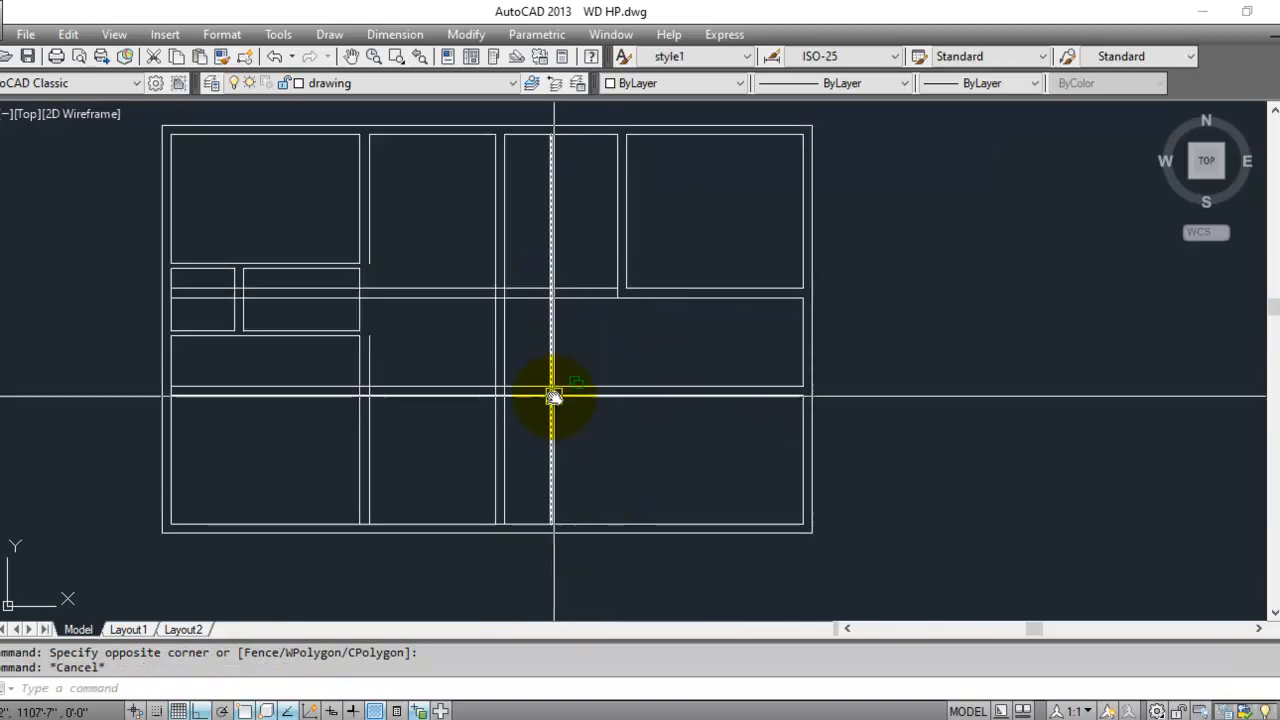
scroll(712, 415, "up", 2)
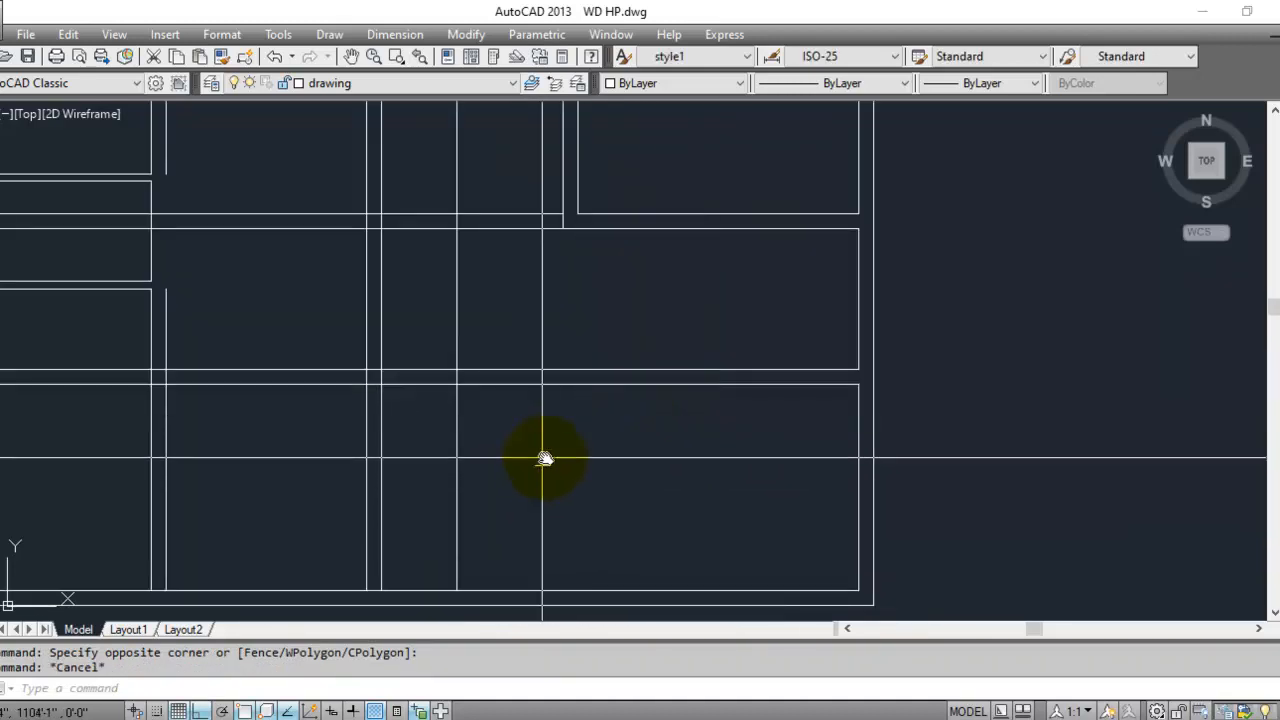
middle_click_drag(531, 474, 614, 474)
middle_click_drag(491, 311, 491, 457)
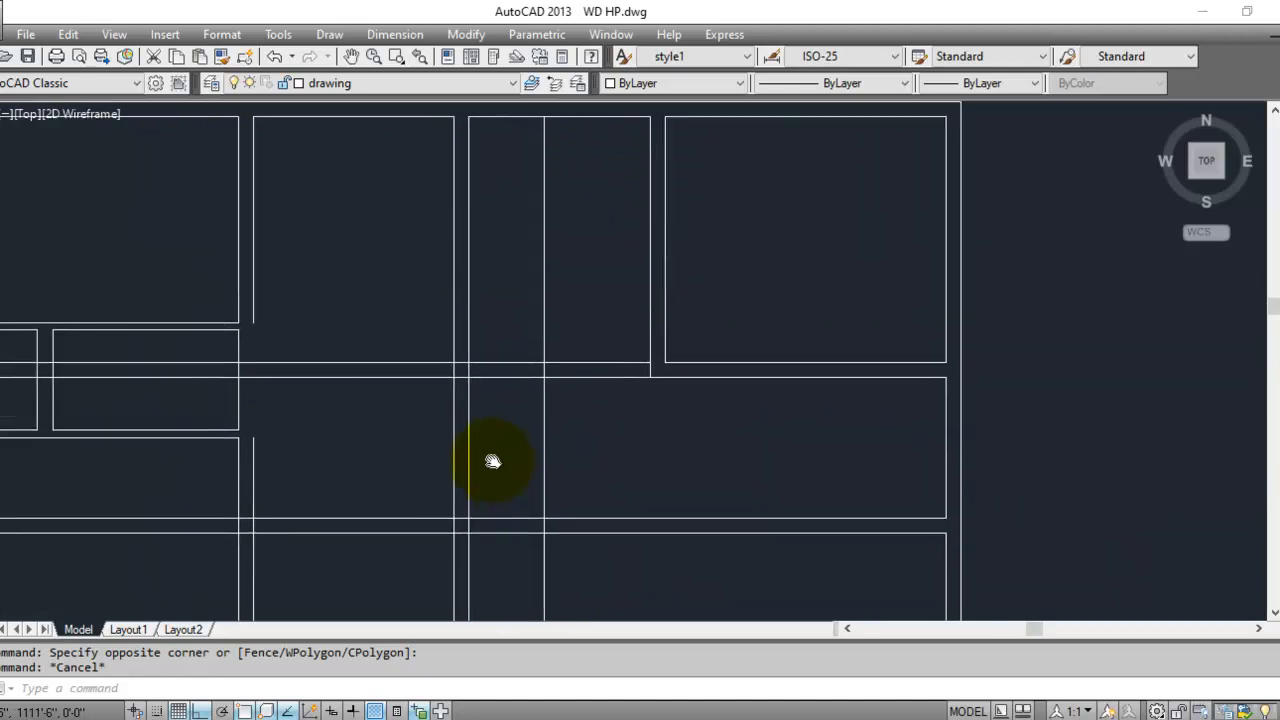
- Trim both faces of the middle vertical wall between the upper and lower horizontal walls
key("Escape")
type("tr")
key("Return")
key("Return")
left_click(490, 411)
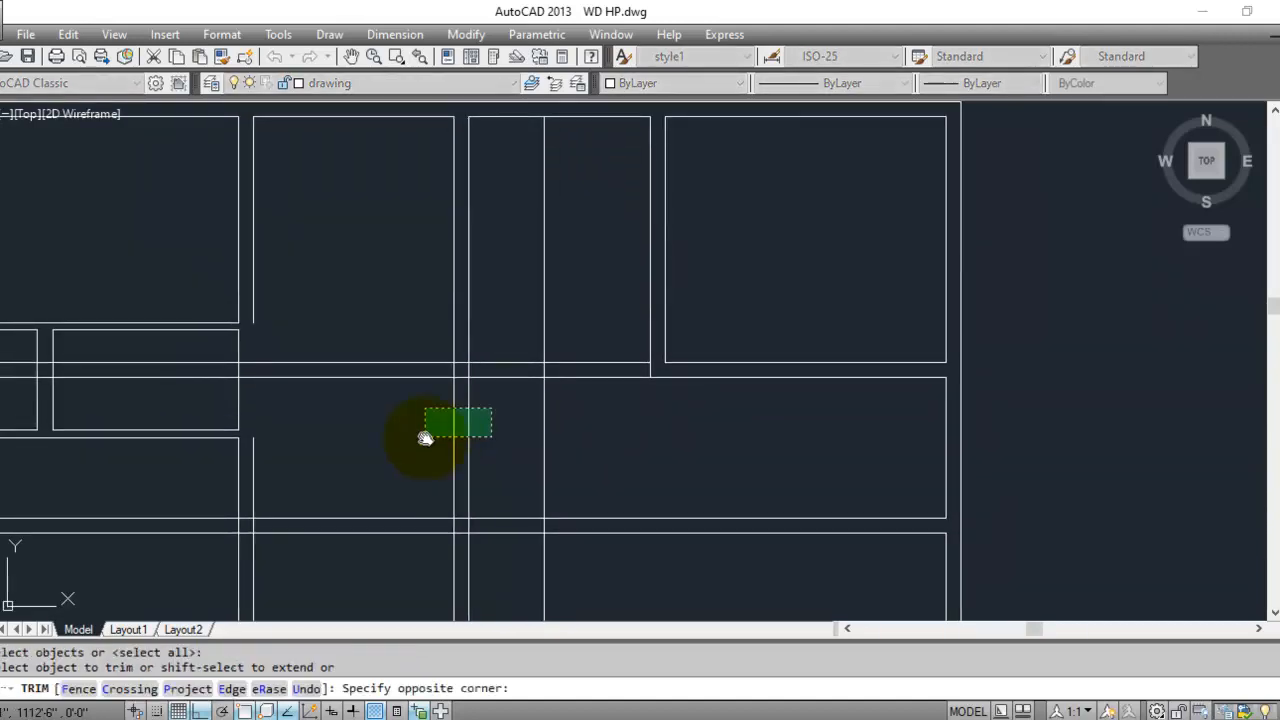
key("Escape")
- Delete the two leftover segments of the middle vertical wall below the lower horizontal wall
scroll(430, 450, "down", 3)
scroll(477, 500, "up", 4)
left_click(477, 500)
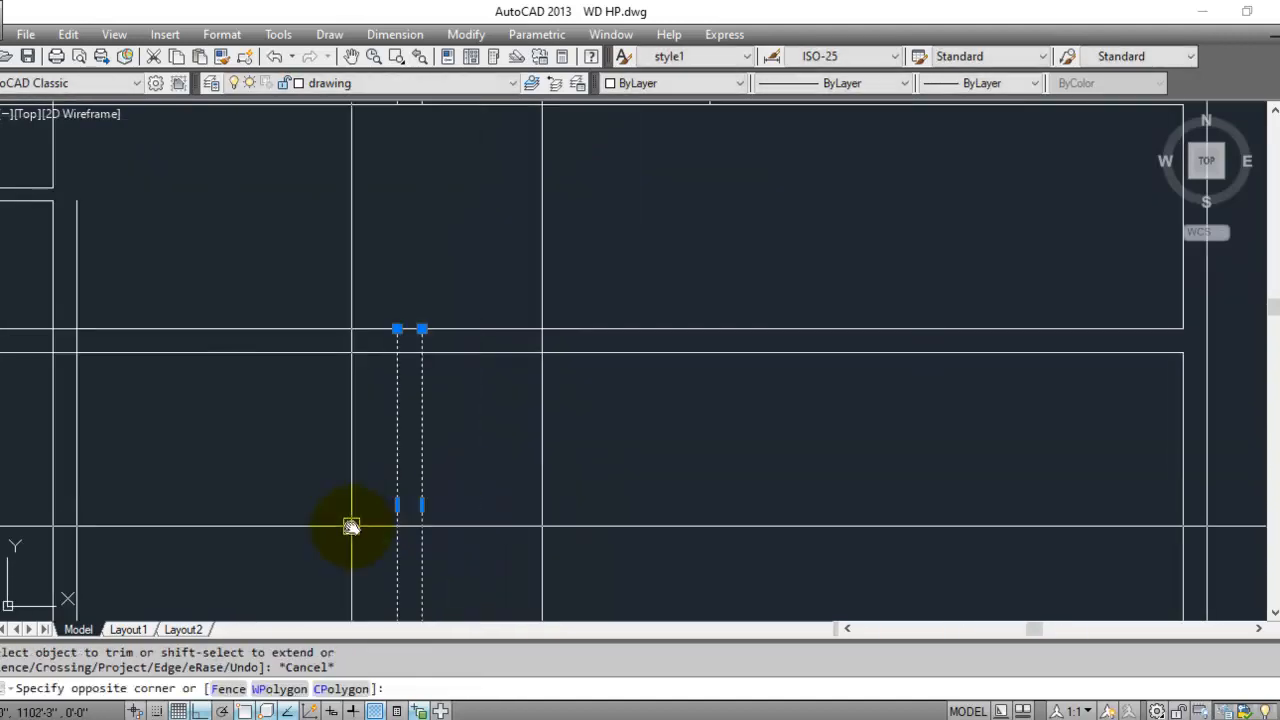
left_click(358, 526)
key("Delete")
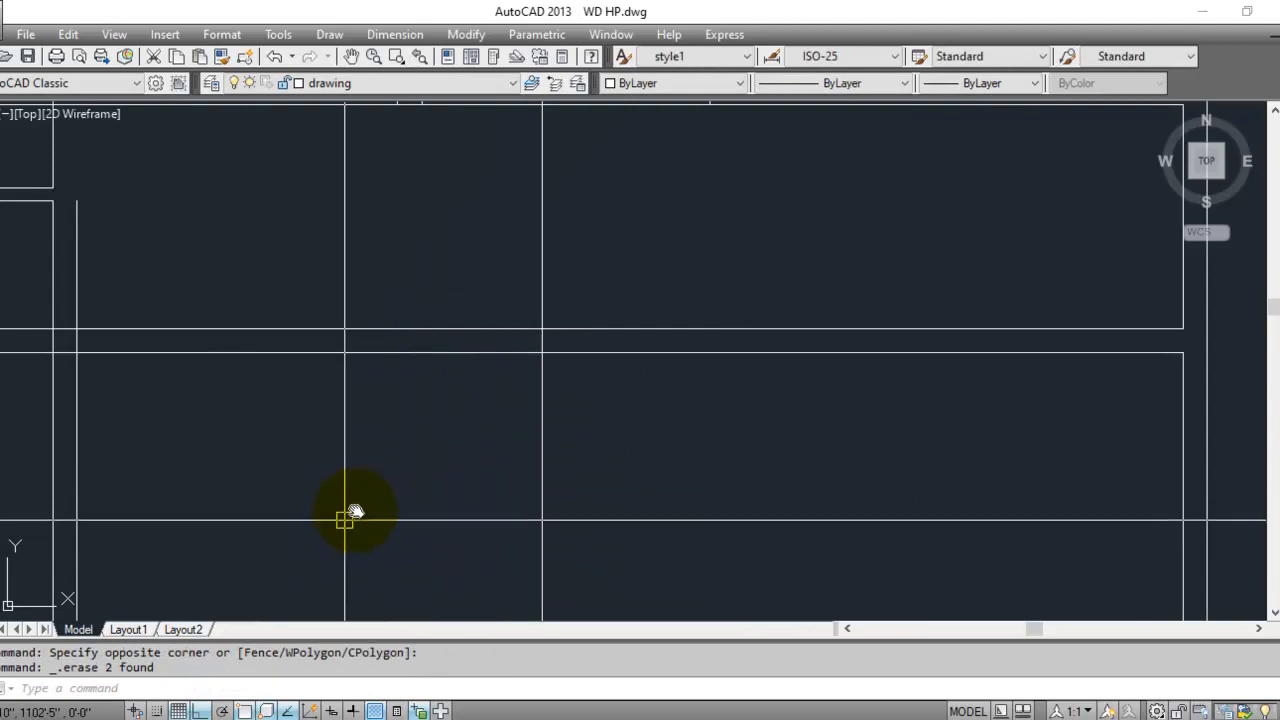
key("Escape")
key("Escape")
scroll(640, 320, "down", 3)
scroll(429, 349, "down", 2)
scroll(429, 349, "up", 2)
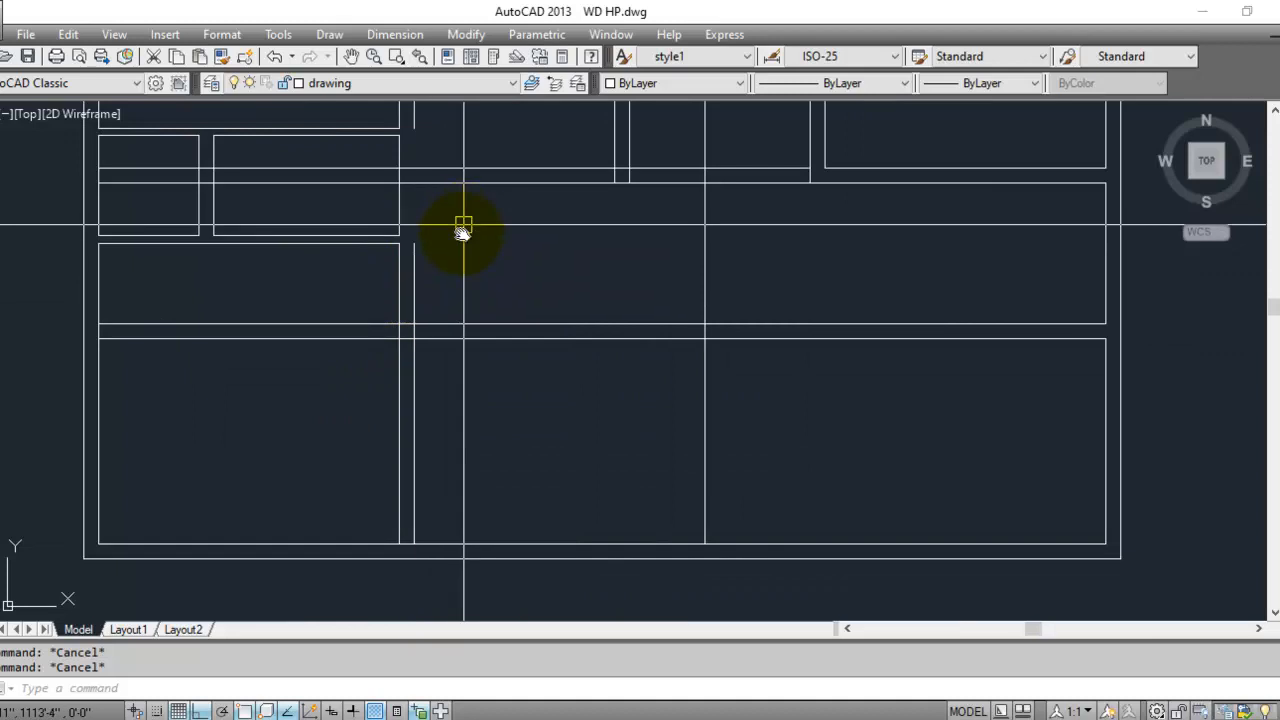
- Extend the lower-left vertical wall's right face up to the upper horizontal wall's bottom line
middle_click_drag(463, 220, 457, 329)
type("ex")
key("Return")
key("Return")
left_click(408, 354)
key("Escape")
key("Escape")
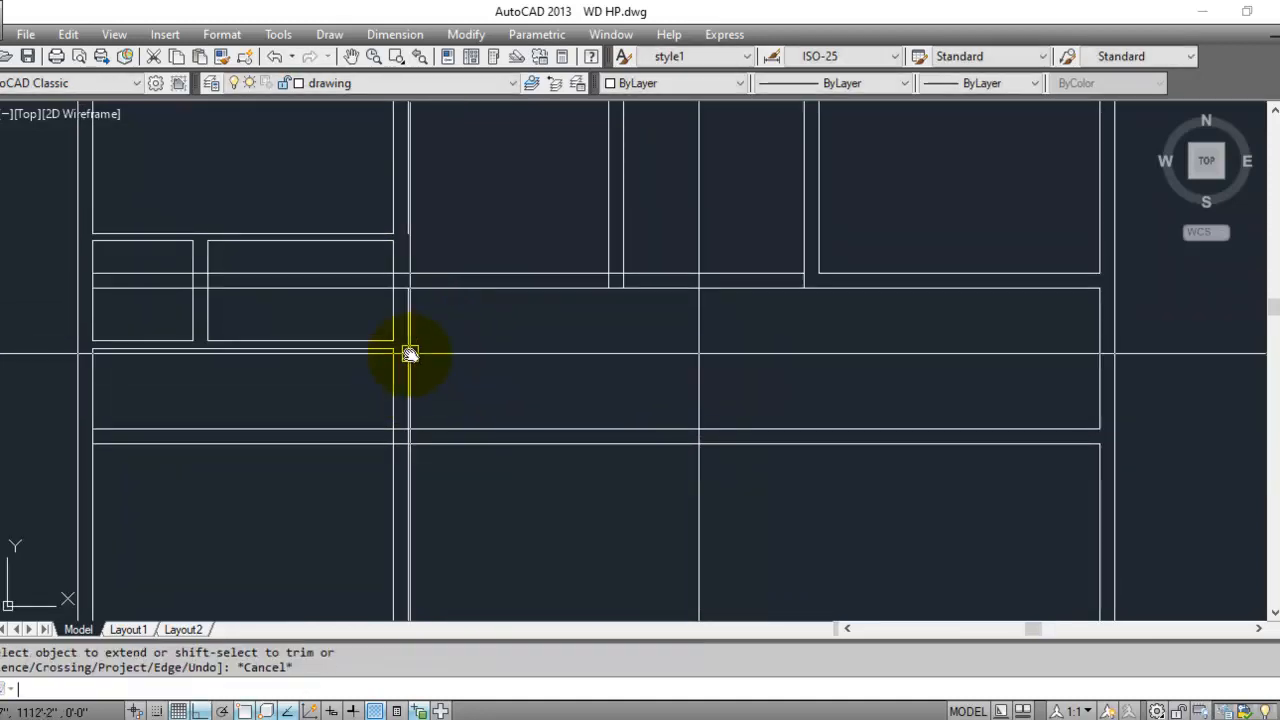
- Measure the horizontal distance from the single vertical line to the left vertical wall's right face along the lower horizontal wall's bottom line
double_click(514, 361)
scroll(339, 269, "down", 2)
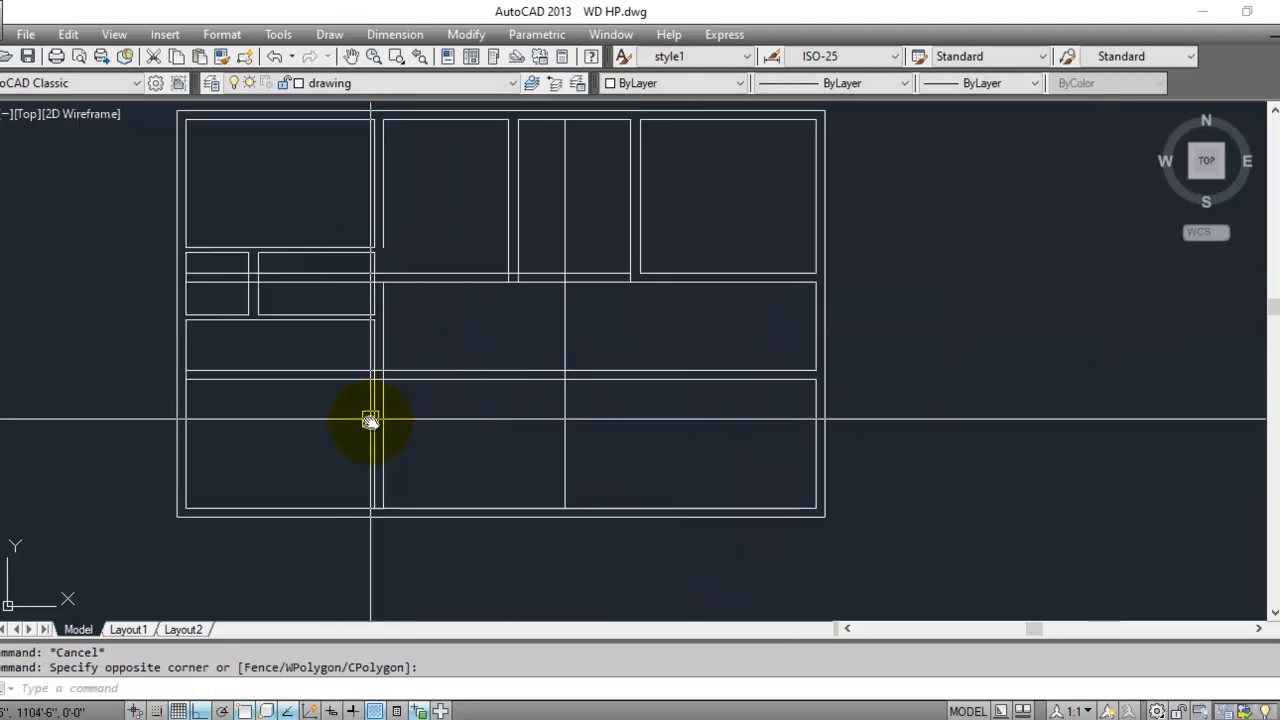
scroll(478, 440, "up", 2)
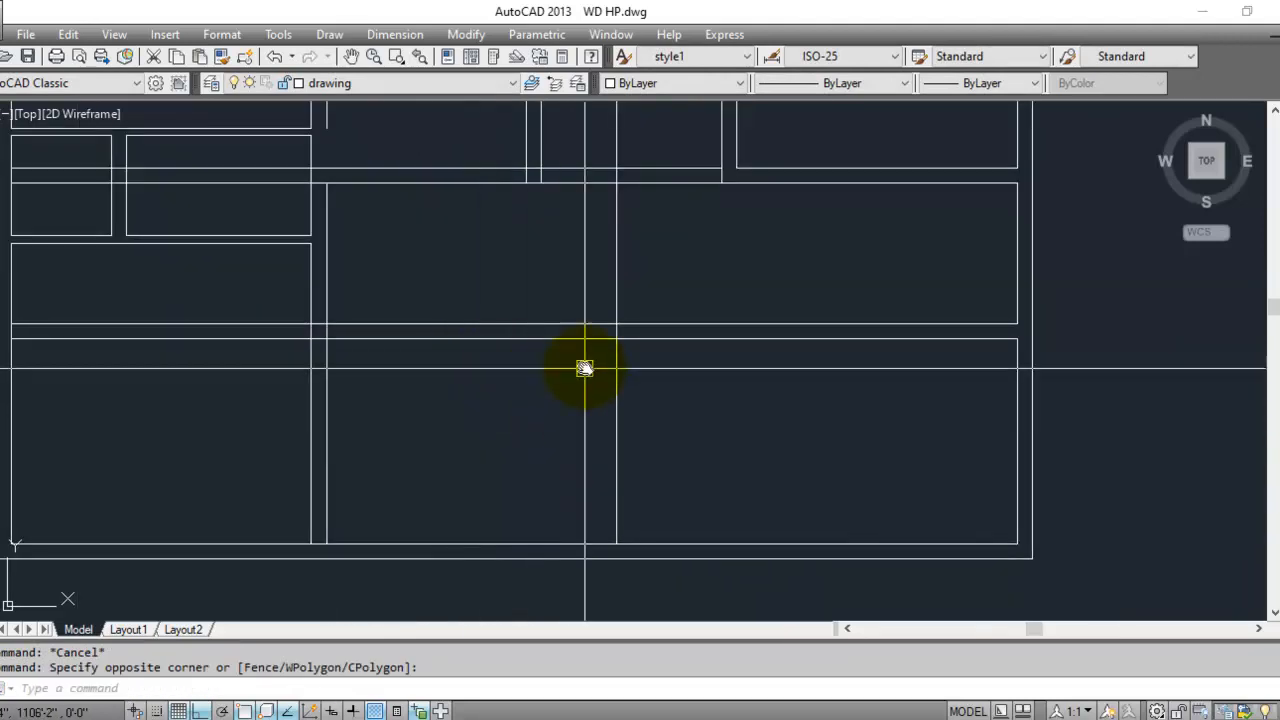
scroll(531, 415, "up", 4)
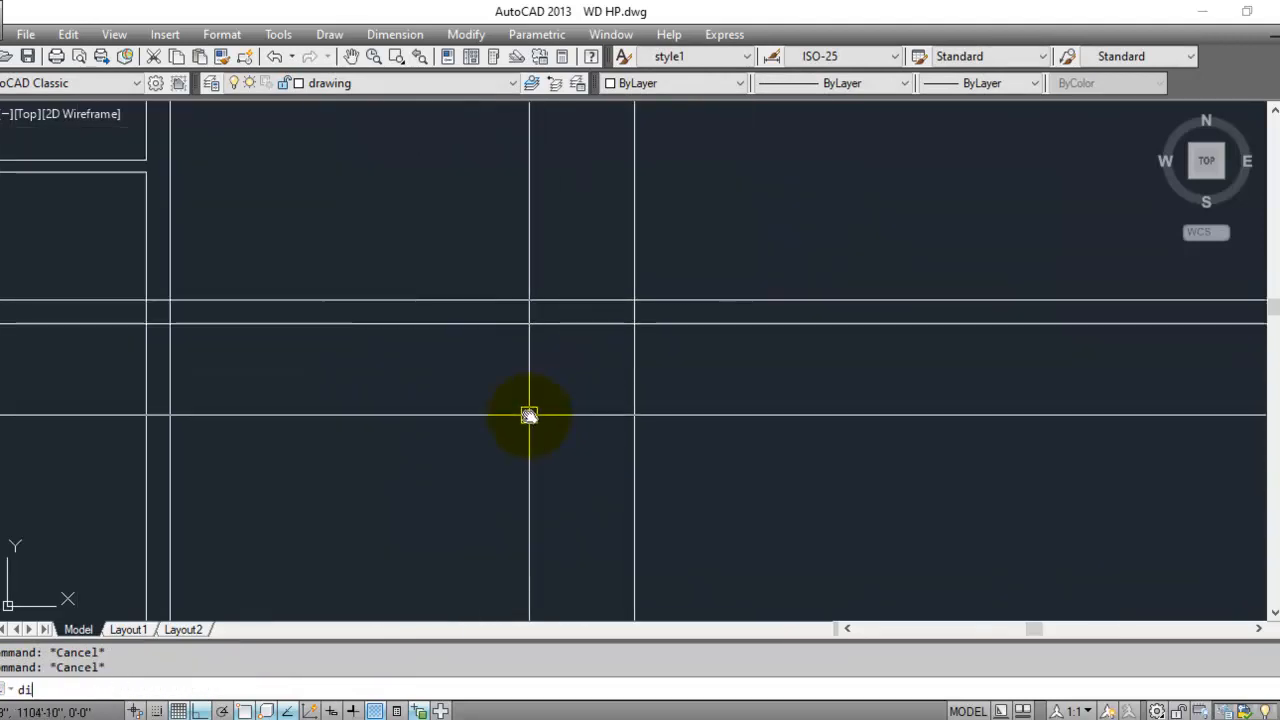
type("di")
key("Return")
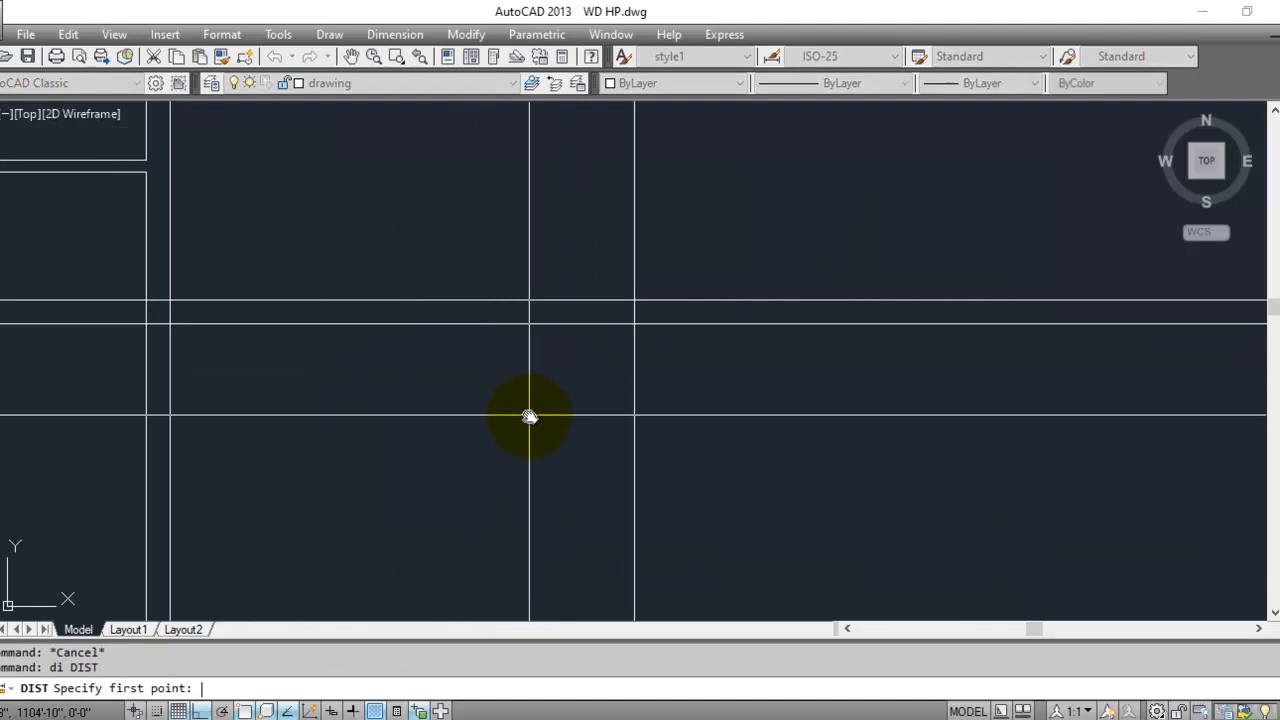
left_click(636, 324)
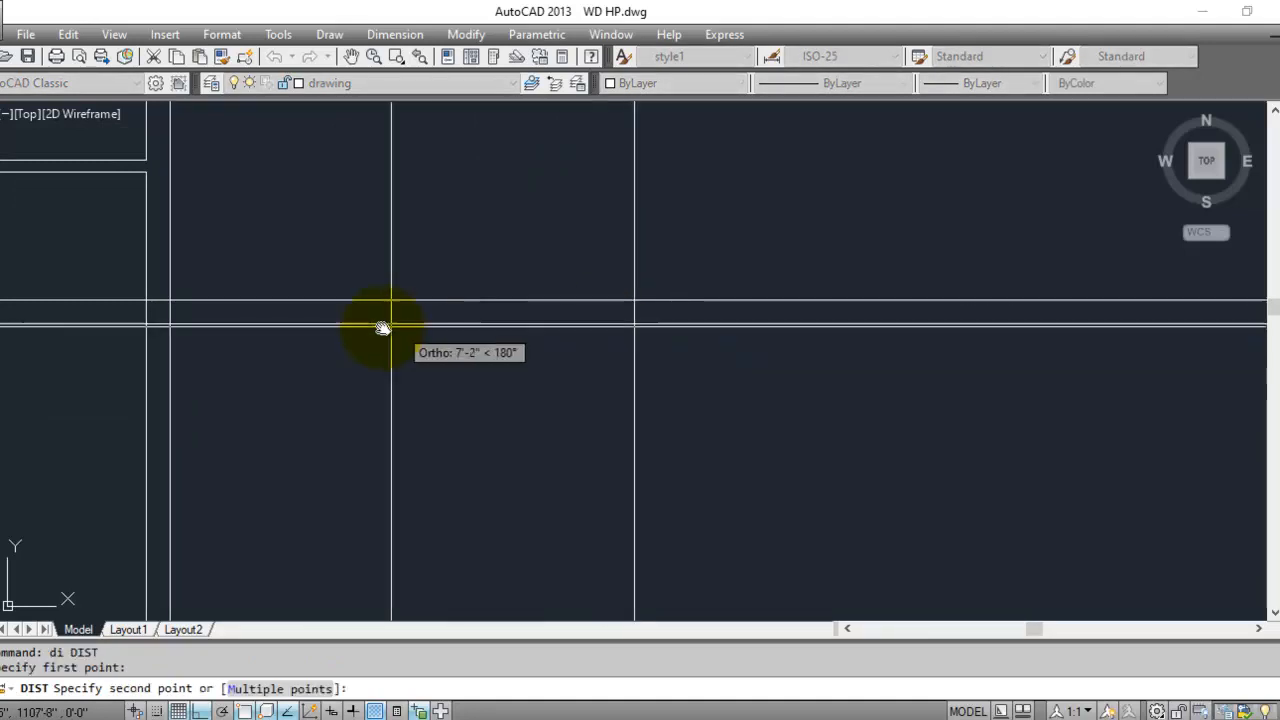
left_click(174, 324)
scroll(700, 271, "down", 3)
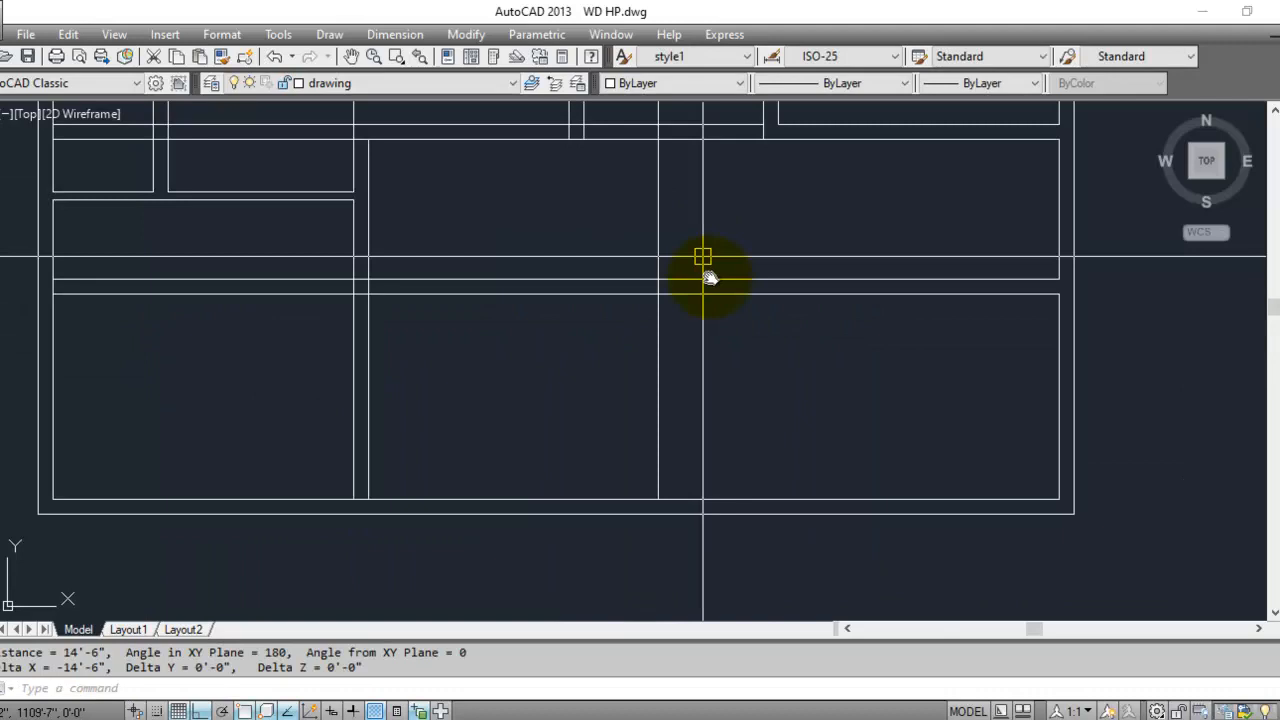
left_click(572, 393)
key("Escape")
key("Escape")
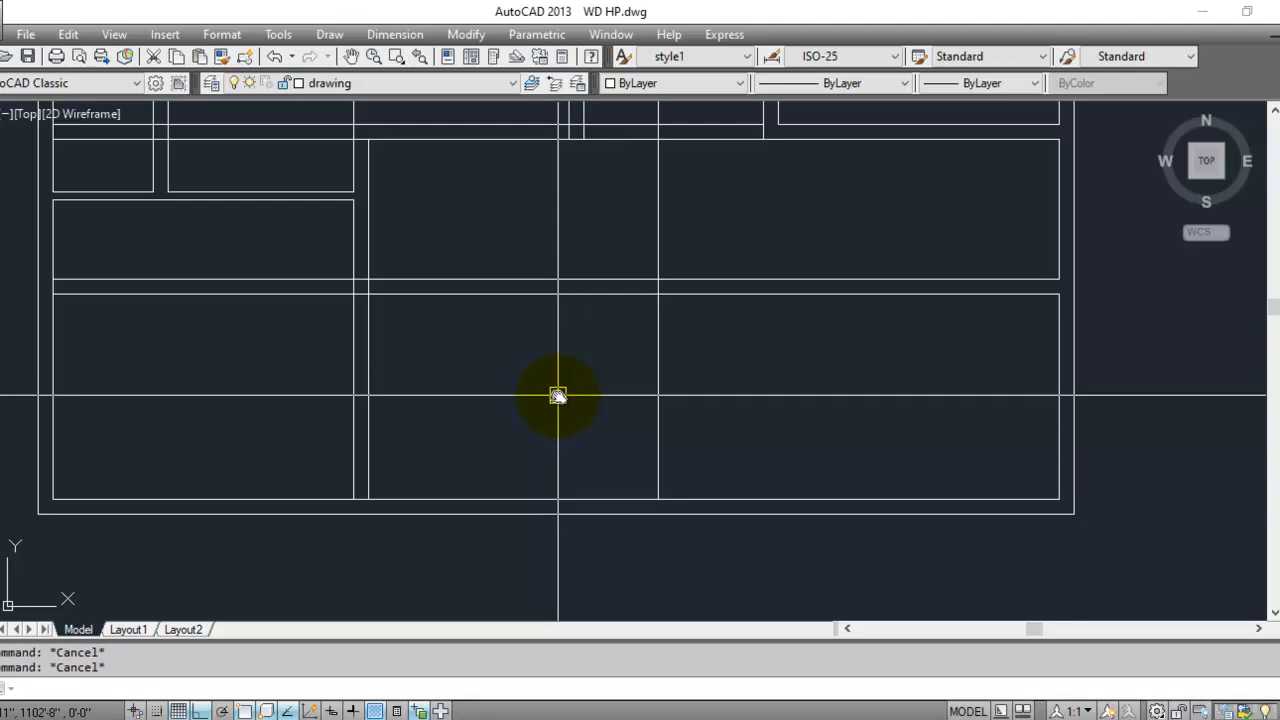
type("o")
key("Return")
key("Escape")
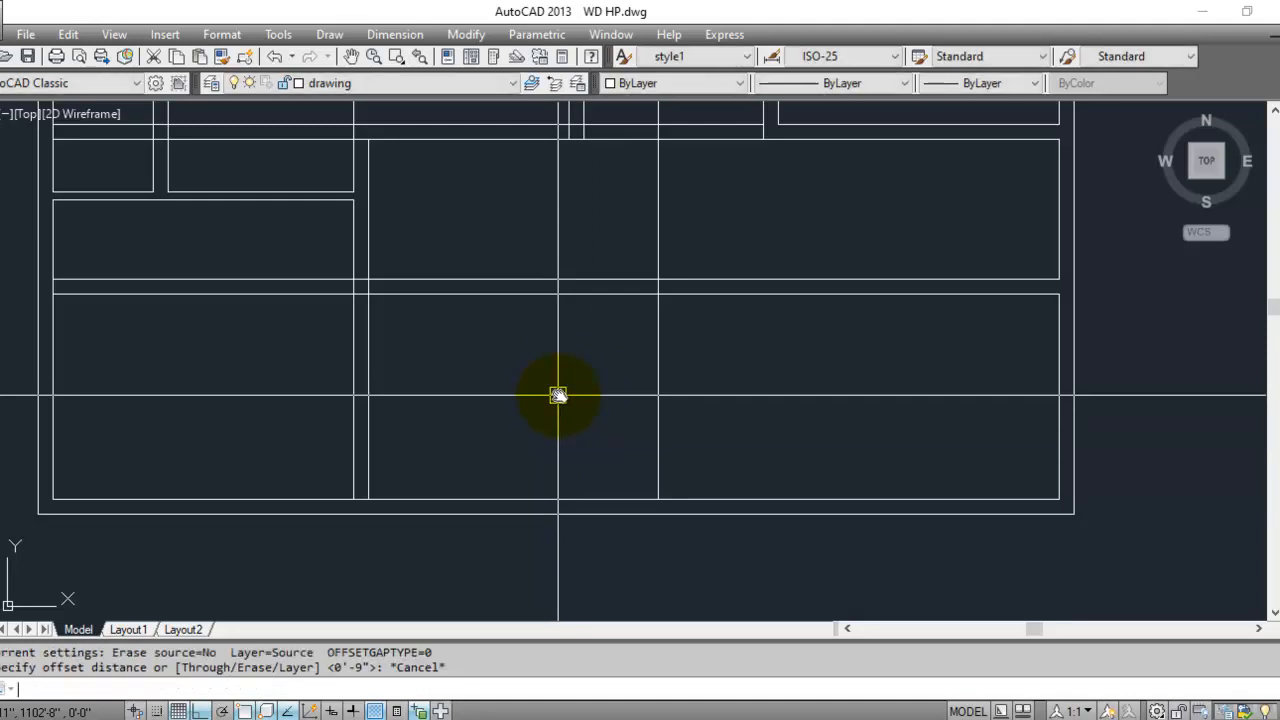
scroll(626, 403, "down", 4)
key("Escape")
- Trim the single vertical line at the lower horizontal wall and delete its leftover upper part, keeping only the portion in the bottom room
scroll(655, 364, "up", 6)
type("t")
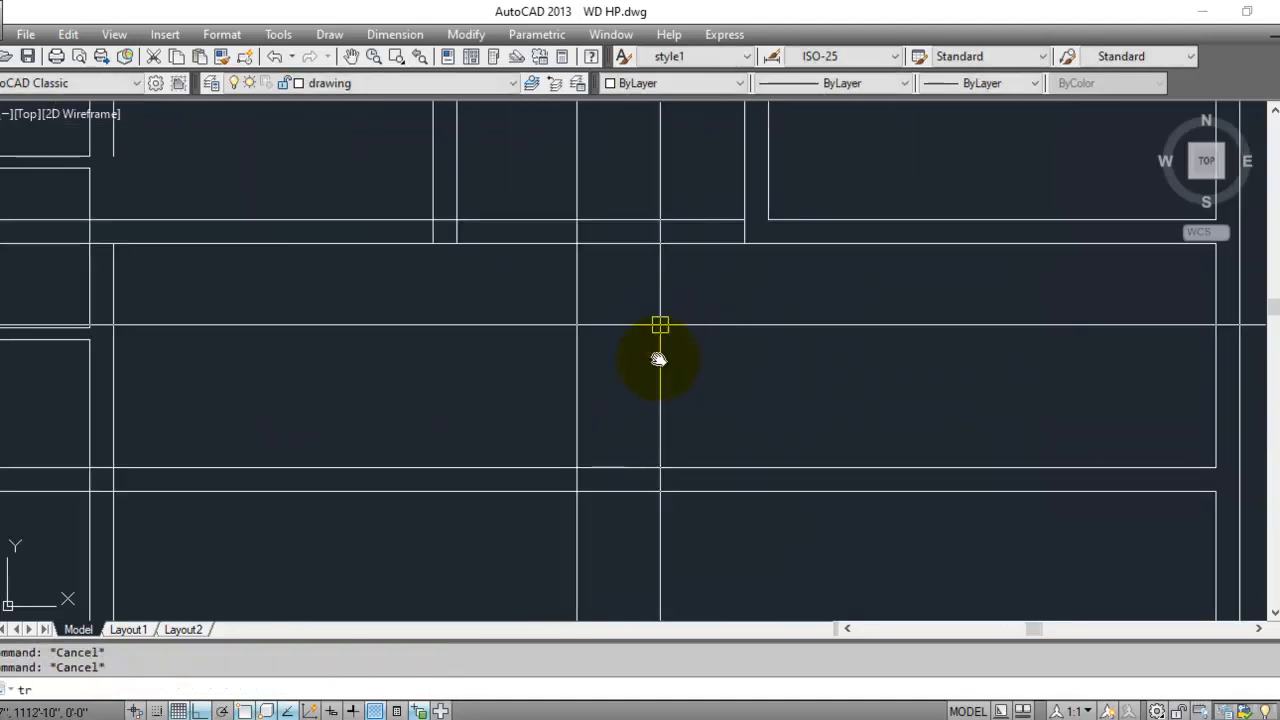
type("r")
key("Return")
scroll(572, 470, "up", 3)
key("Return")
key("Escape")
left_click(572, 410)
key("Delete")
key("Escape")
scroll(700, 383, "down", 3)
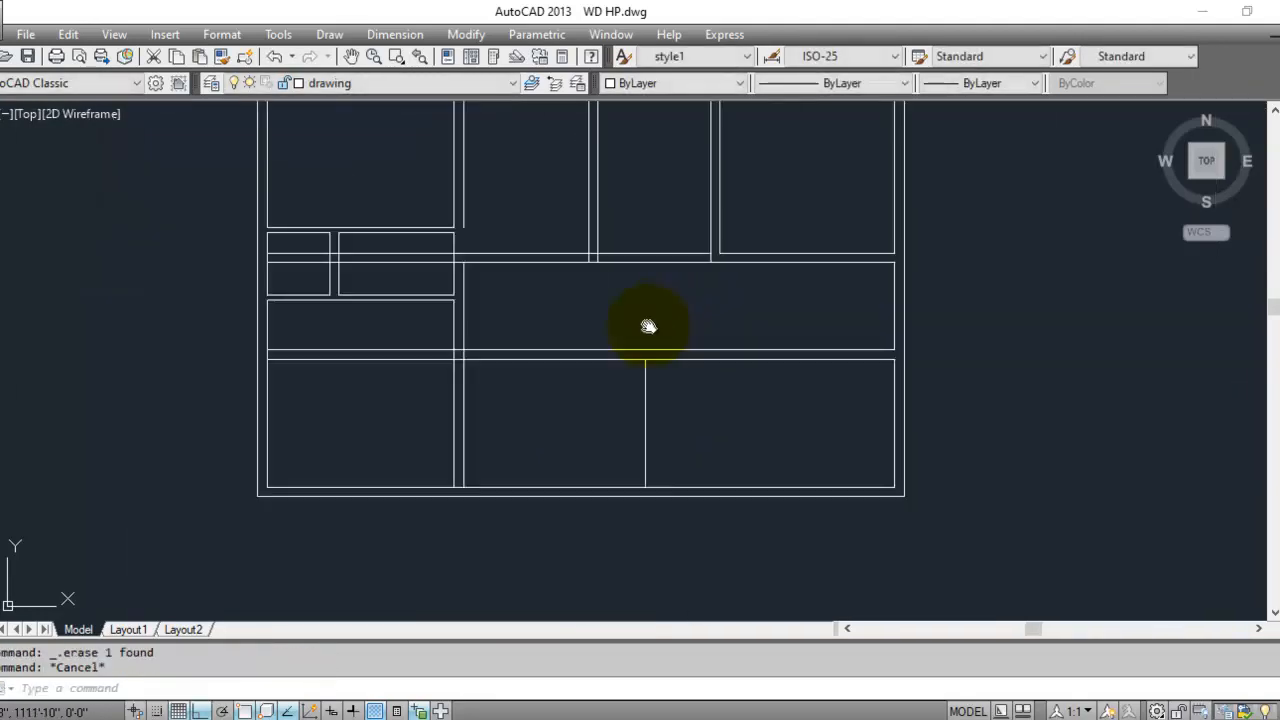
- Offset the remaining vertical line in the bottom room 4.5" to the left to form a partition
middle_click_drag(657, 321, 646, 267)
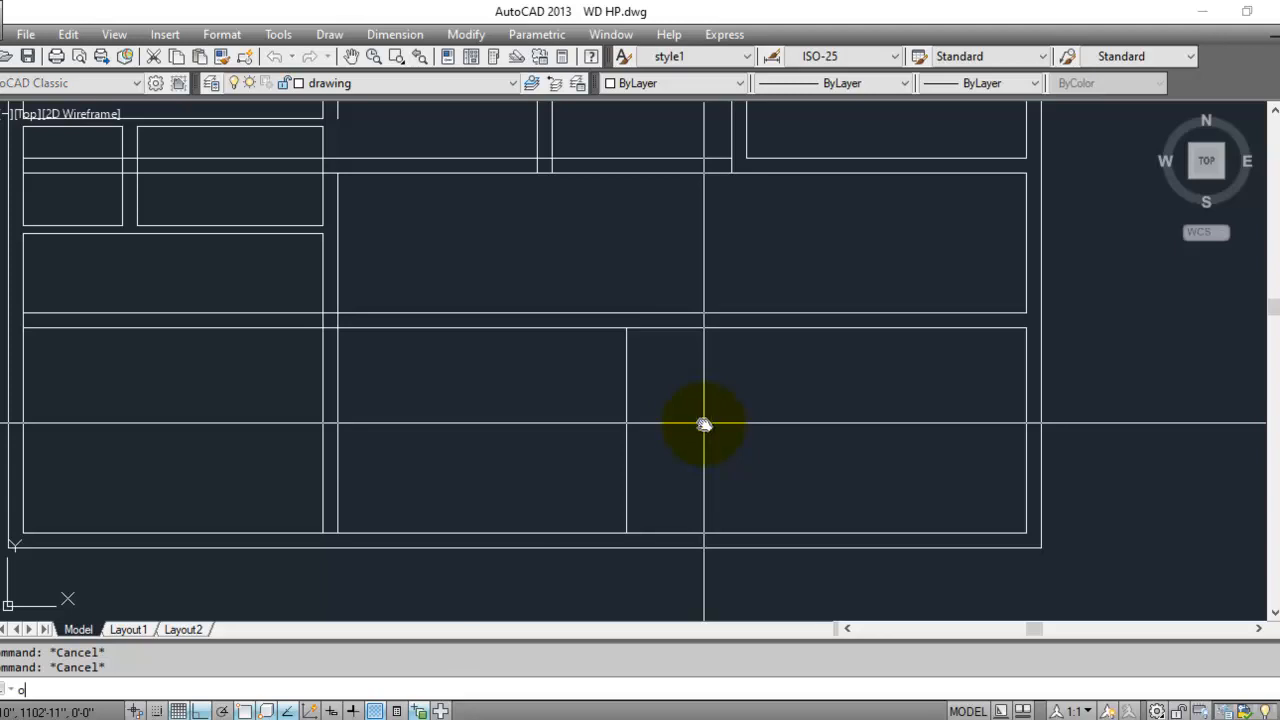
type("o")
key("Return")
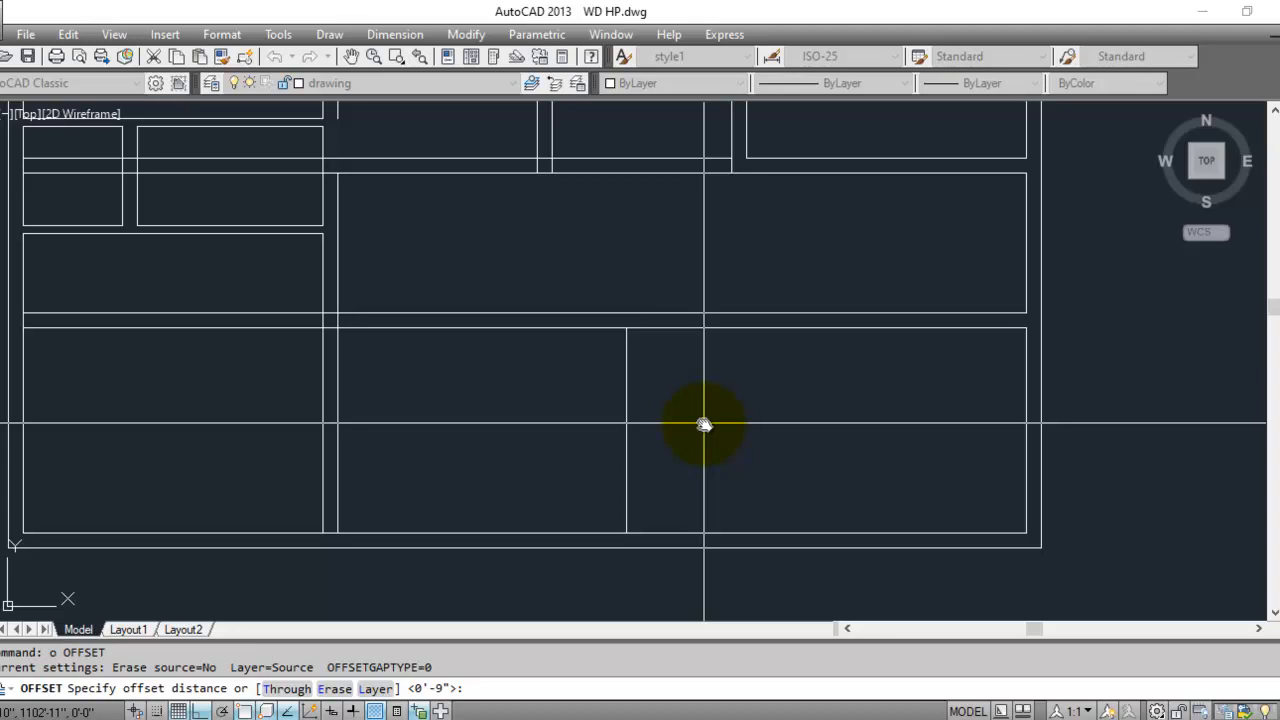
type("4.5")
key("Return")
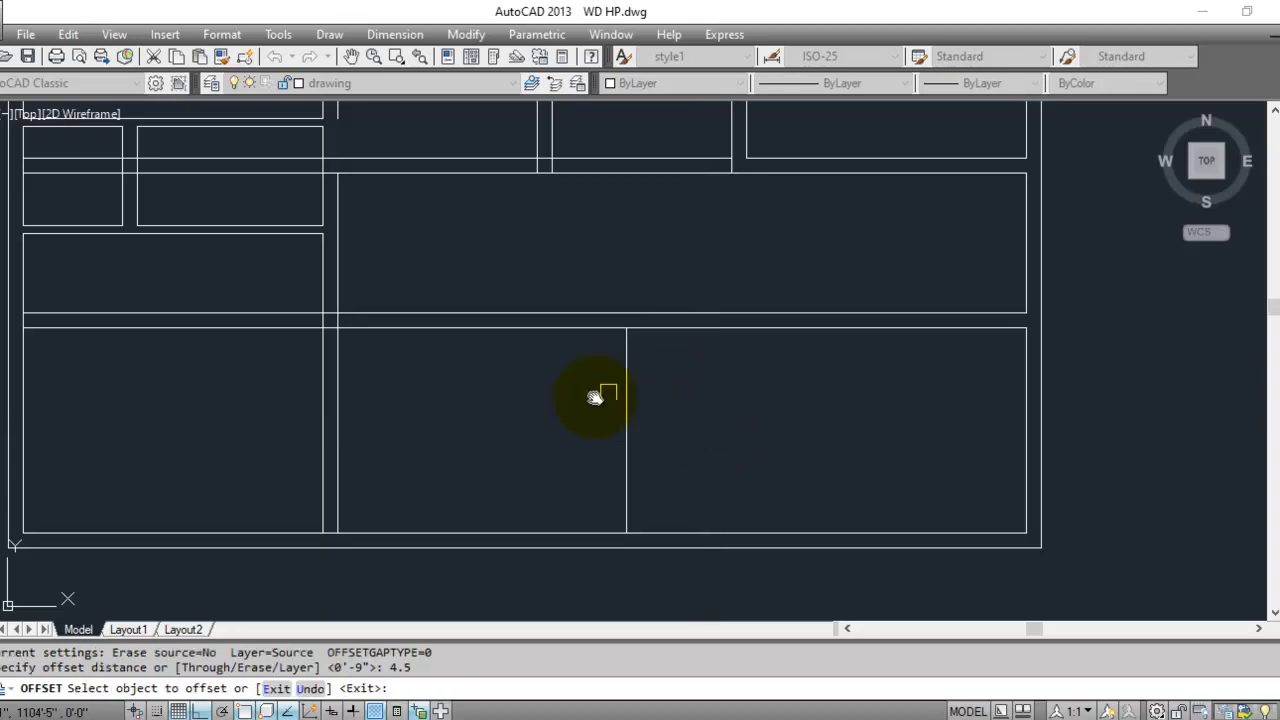
left_click(629, 424)
left_click(583, 430)
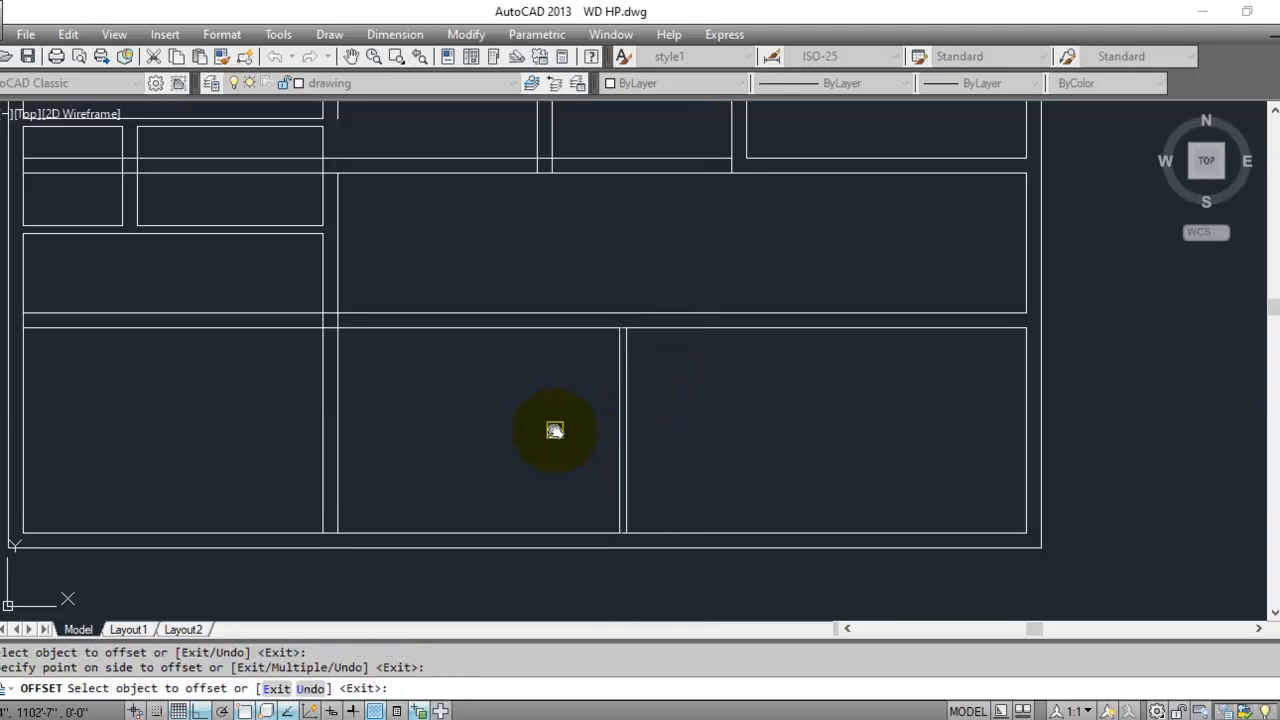
key("Escape")
- Trim the bottom outer wall's inner line and the lower horizontal wall's bottom line between the 4.5" partition's faces
scroll(646, 340, "up", 5)
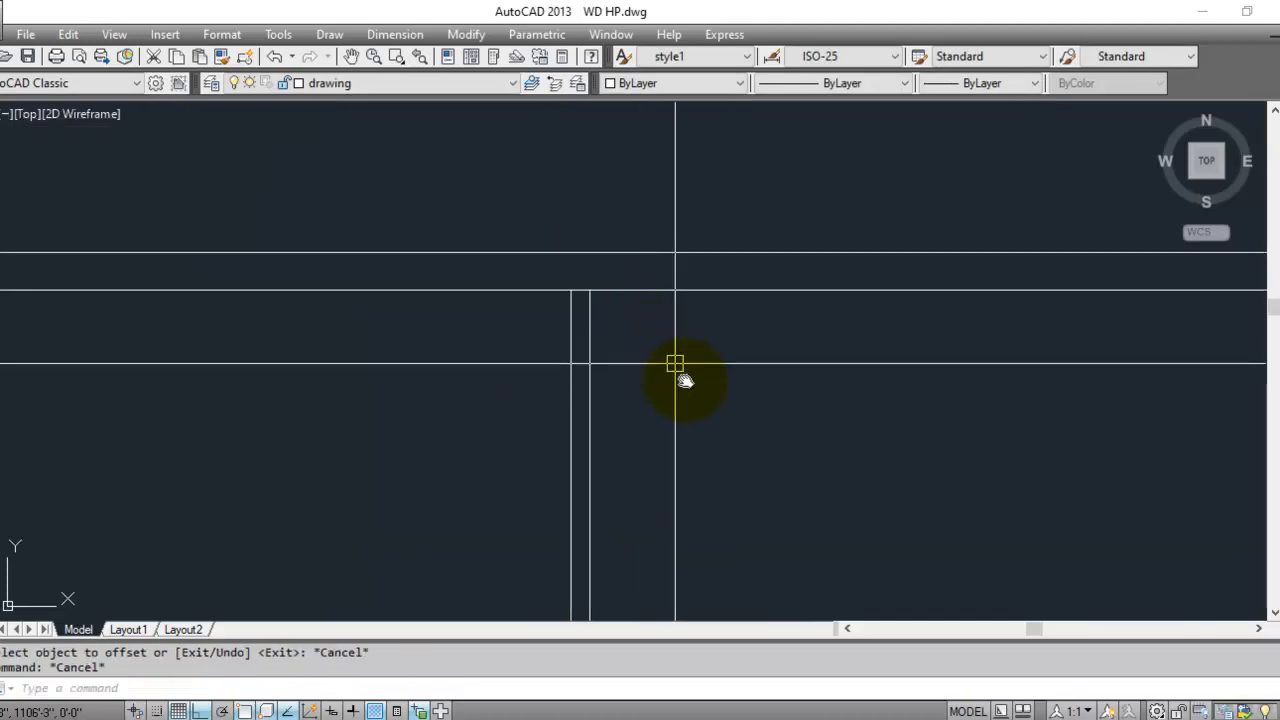
scroll(670, 370, "down", 4)
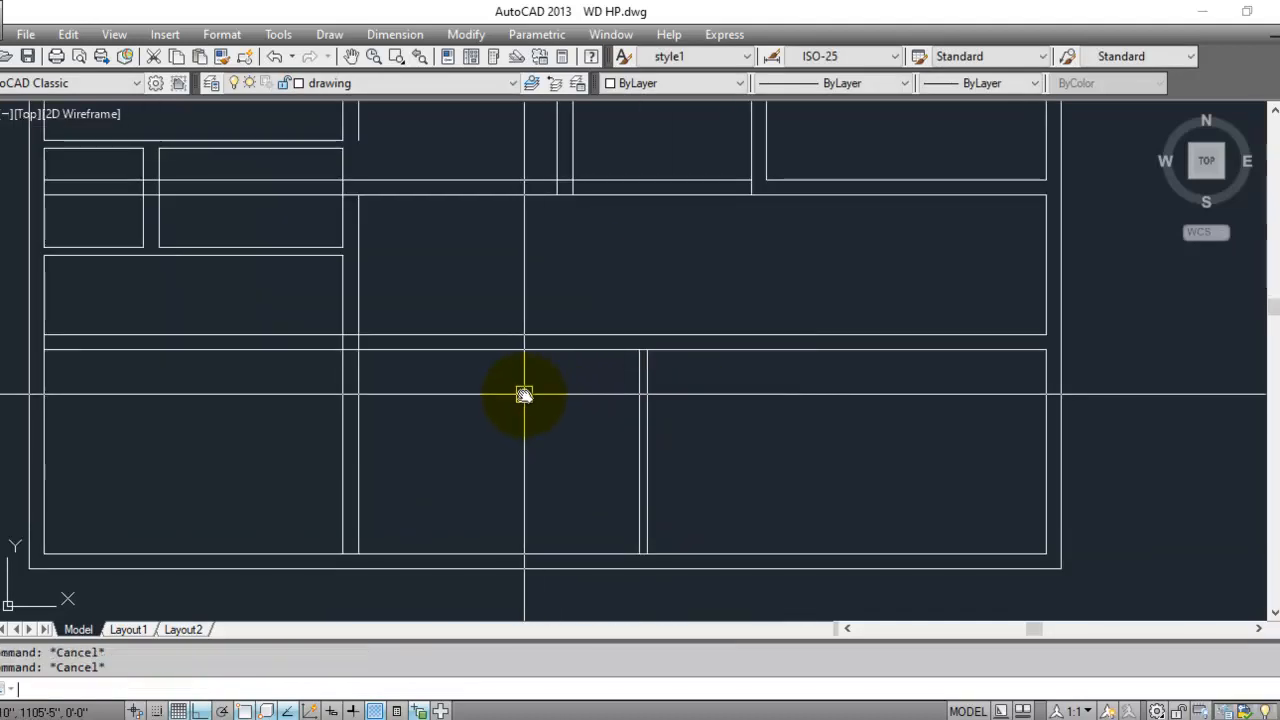
scroll(663, 560, "up", 5)
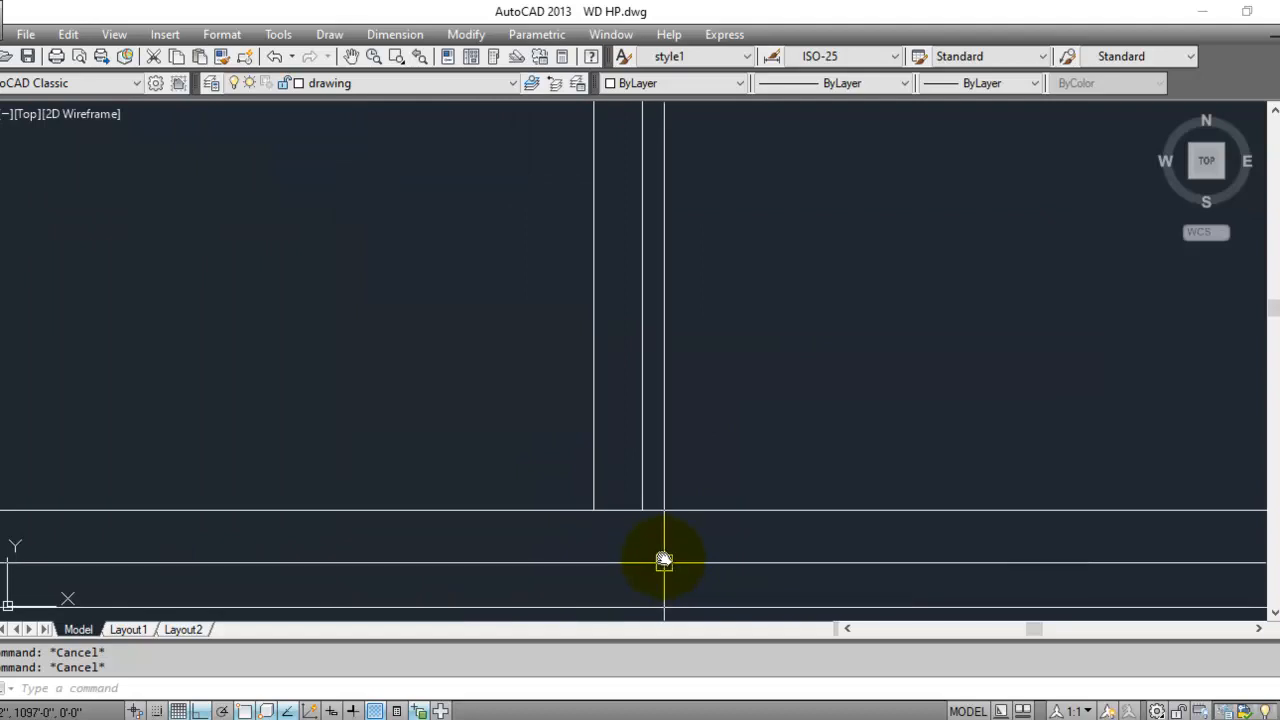
type("t")
key("Return")
key("Return")
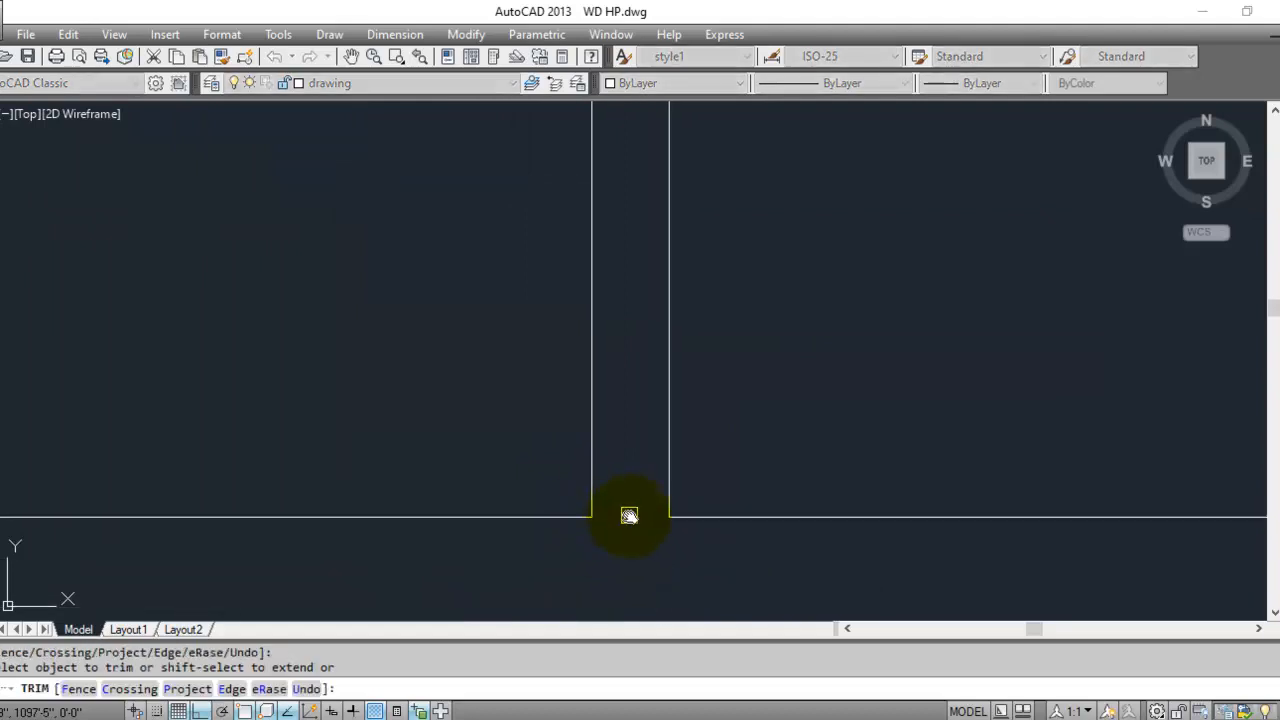
scroll(585, 563, "down", 2)
scroll(600, 260, "up", 5)
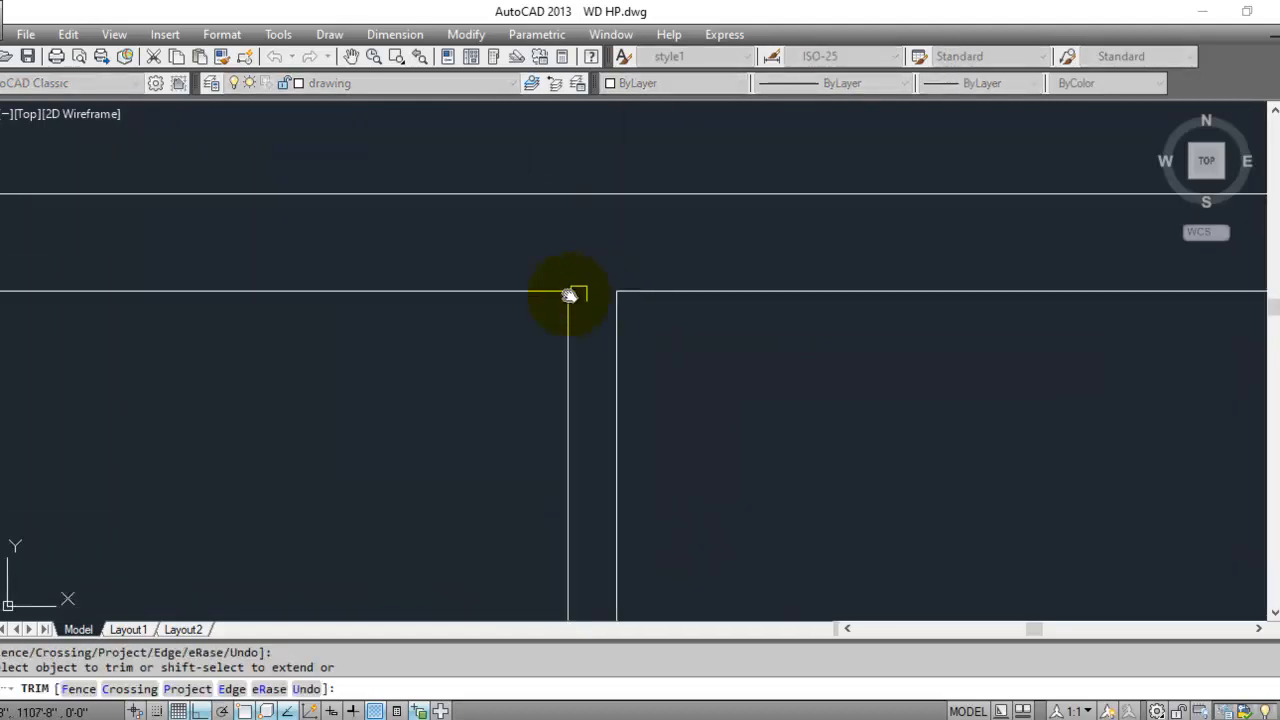
key("Escape")
scroll(780, 340, "down", 5)
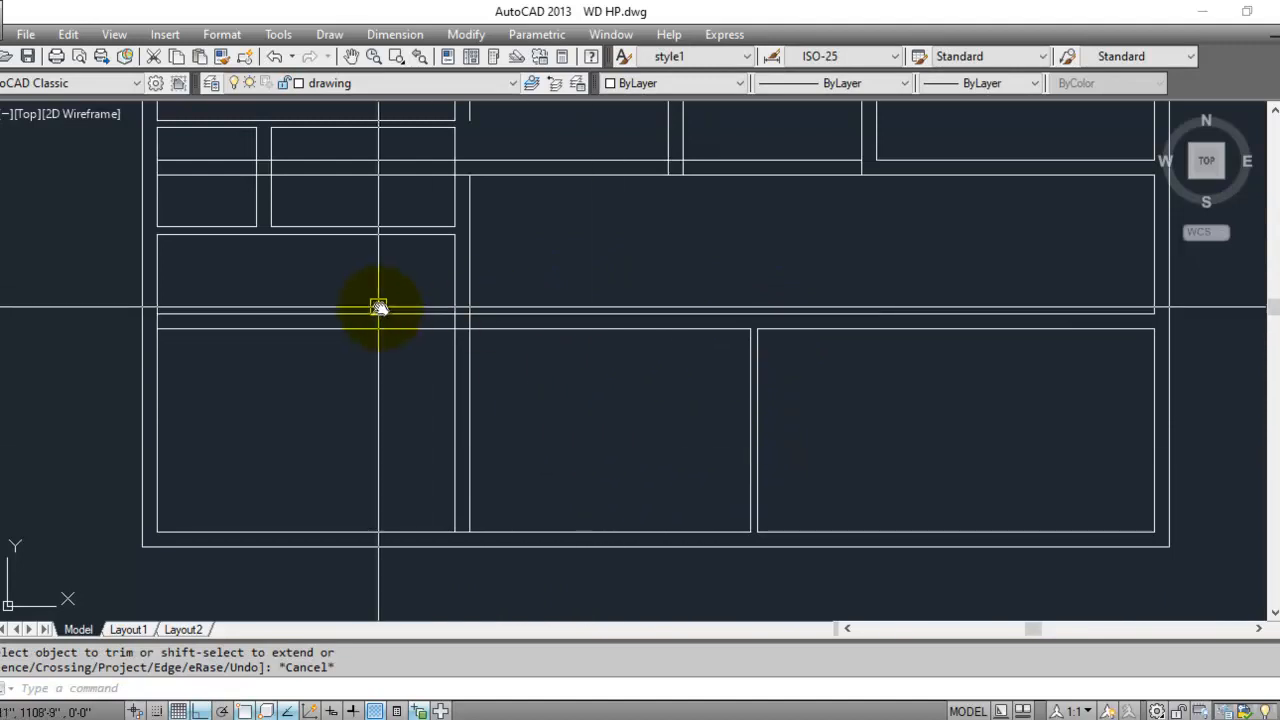
- Trim the lower horizontal wall's bottom line and the bottom outer wall's inner line between the left vertical wall's faces
scroll(486, 360, "up", 5)
key("Escape")
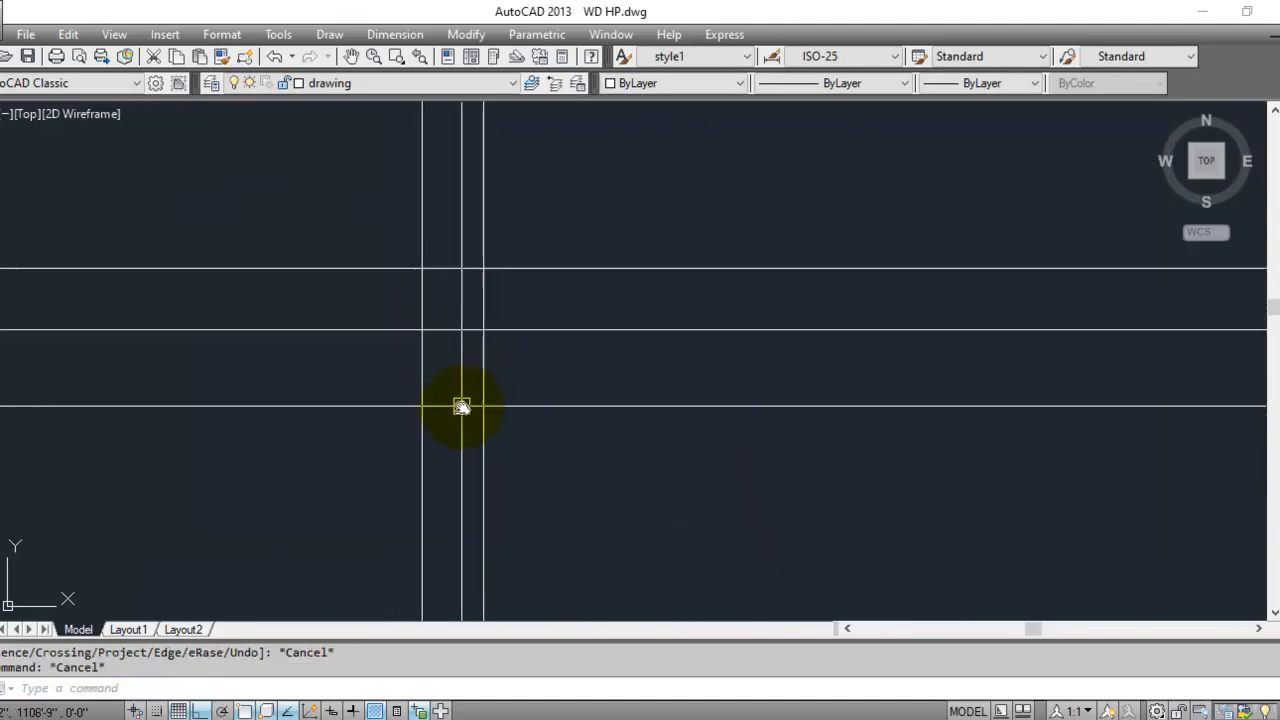
key("Return")
key("Return")
scroll(489, 400, "down", 5)
scroll(466, 506, "up", 4)
scroll(440, 545, "down", 7)
scroll(470, 473, "up", 3)
key("Escape")
- List the properties of the middle bottom room's top line to check its length
left_click(494, 426)
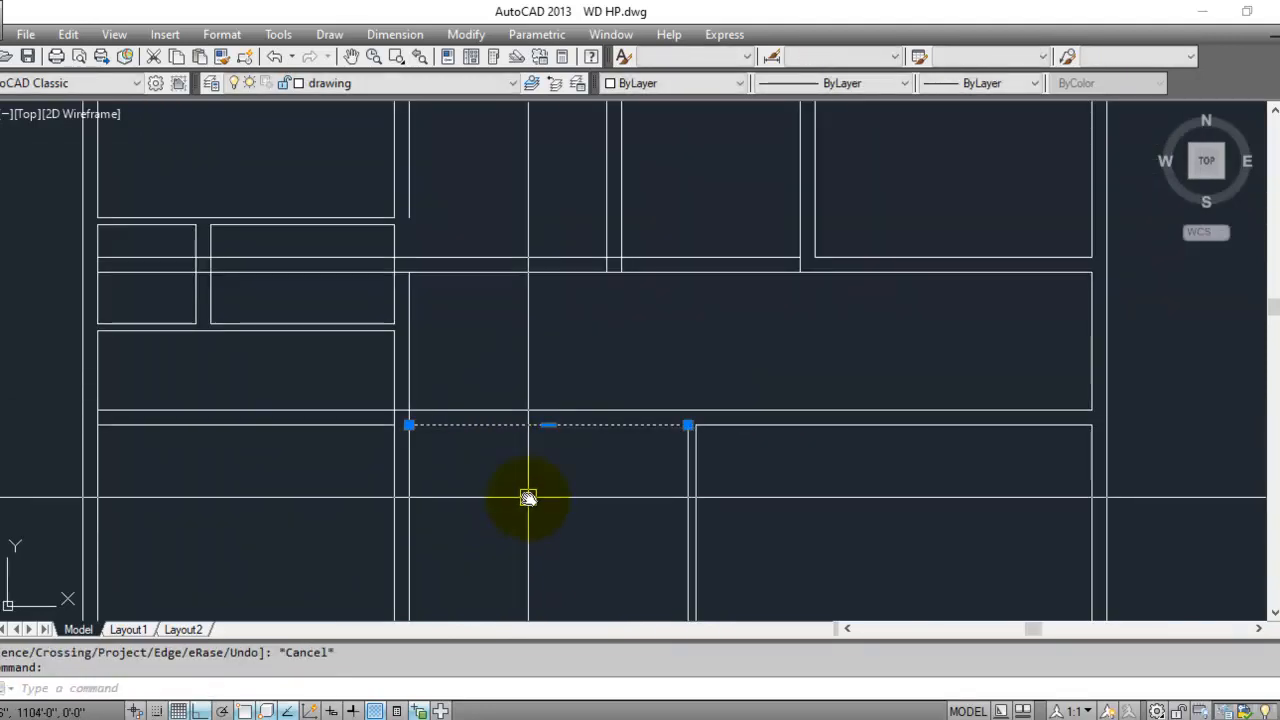
type("li")
key("Return")
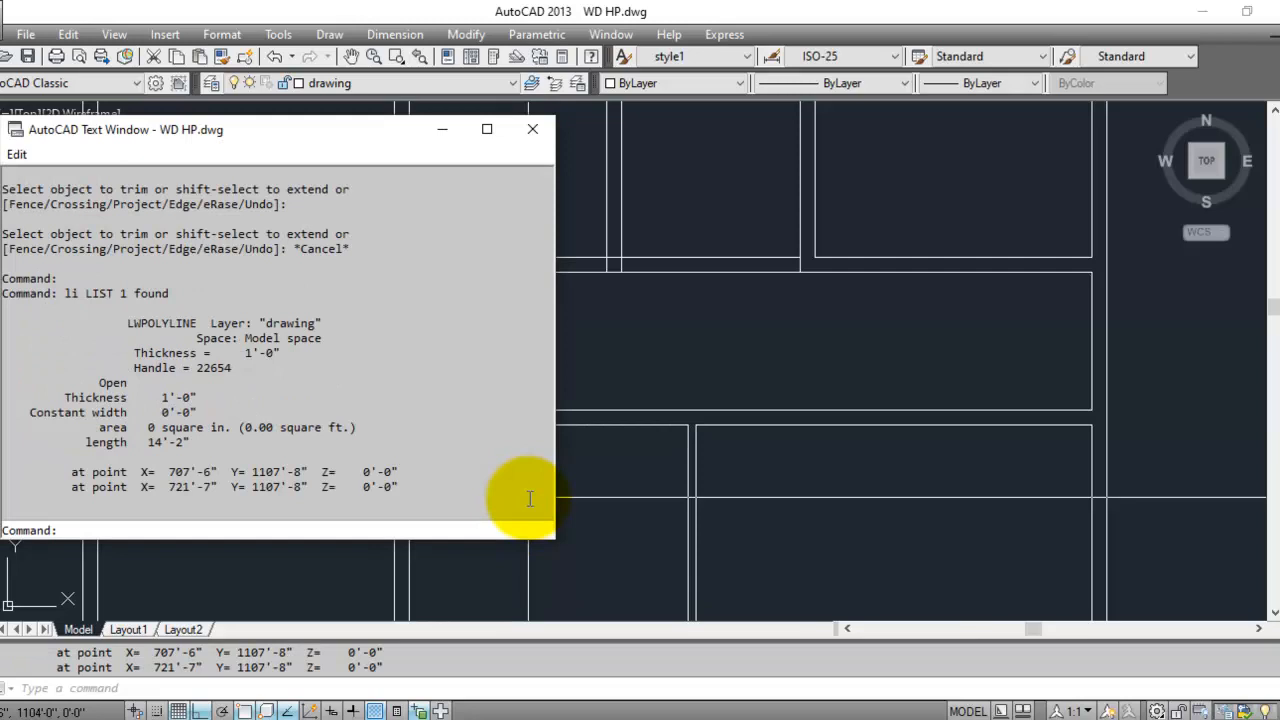
key("F2")
key("space")
mouse_move(578, 500)
middle_mouse_down()
mouse_move(723, 326)
mouse_move(677, 389)
middle_mouse_up()
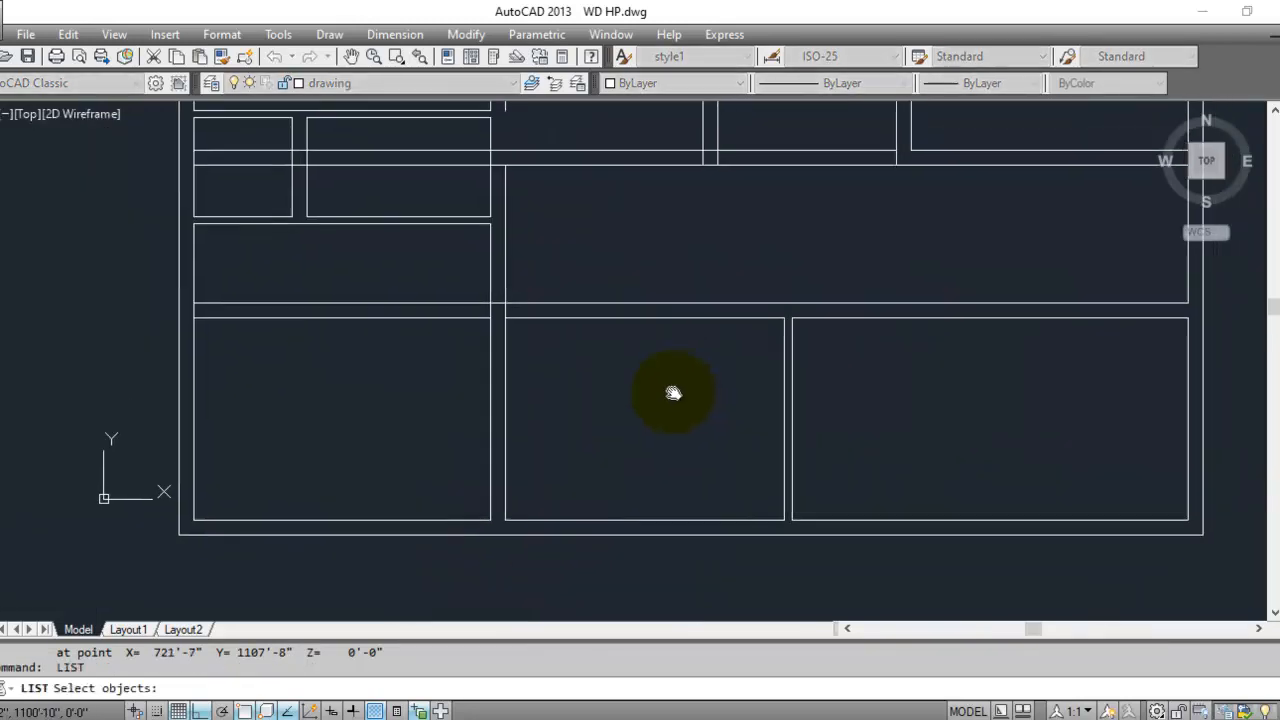
key("Escape")
key("Escape")
key("Escape")
- Offset the left face of the 4.5" partition in the bottom row 8' to the left
type("o")
key("Return")
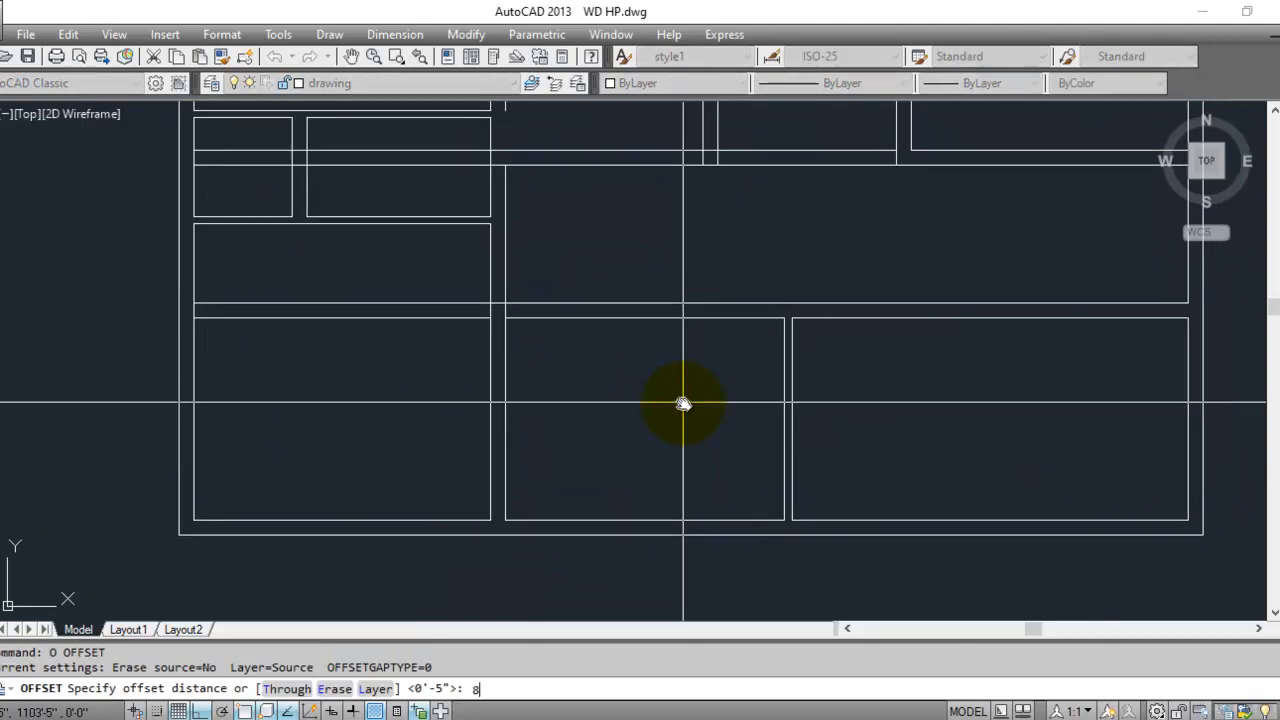
key("Return")
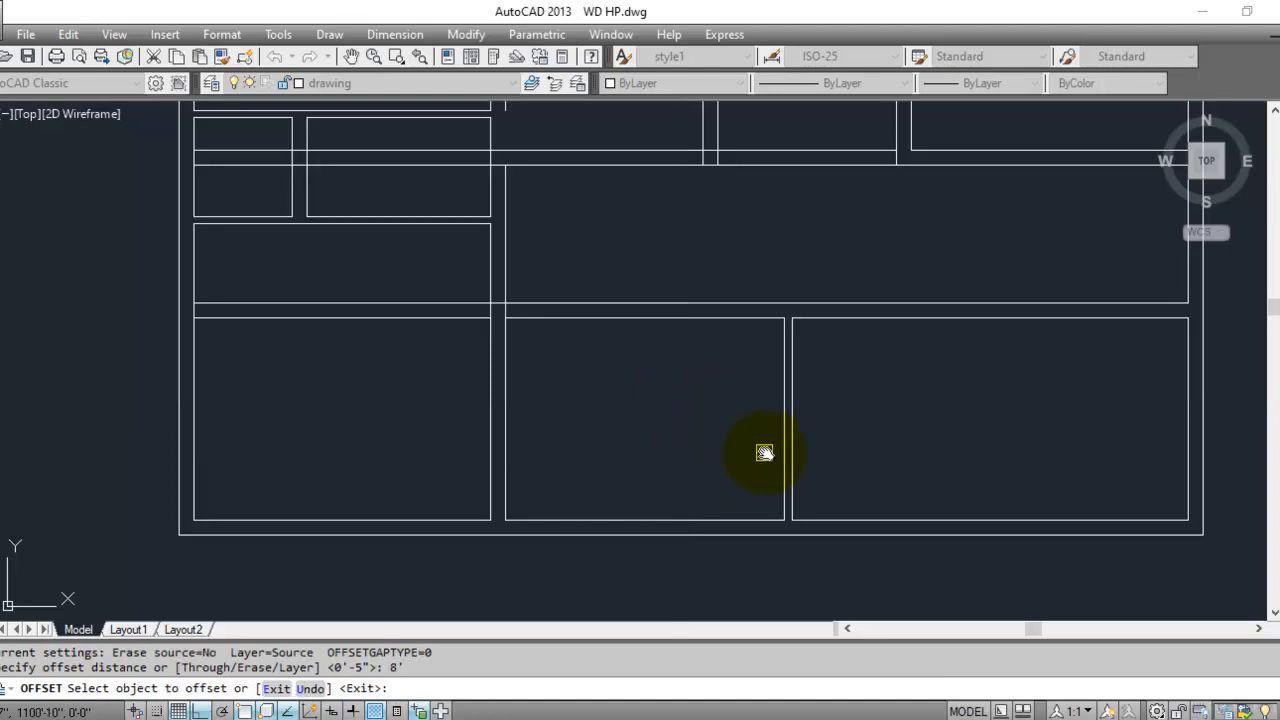
scroll(772, 440, "up", 2)
left_click(793, 435)
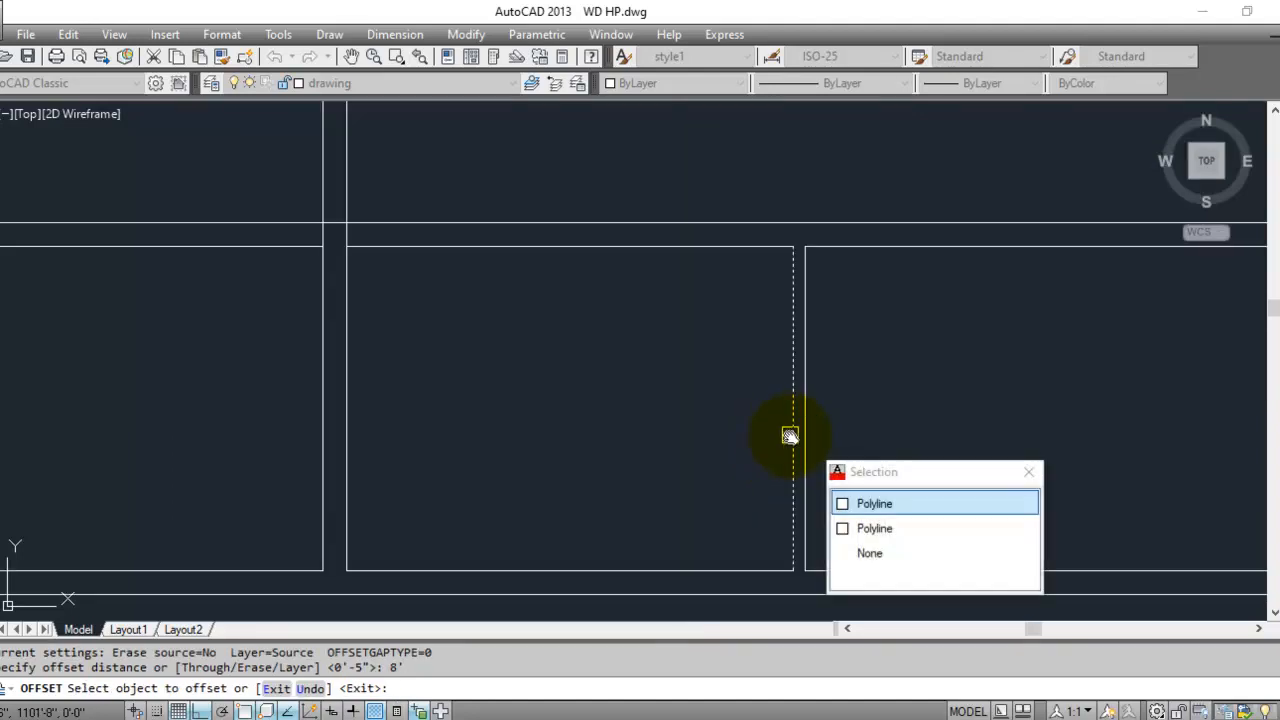
left_click(791, 443)
left_click(669, 453)
left_click(669, 453)
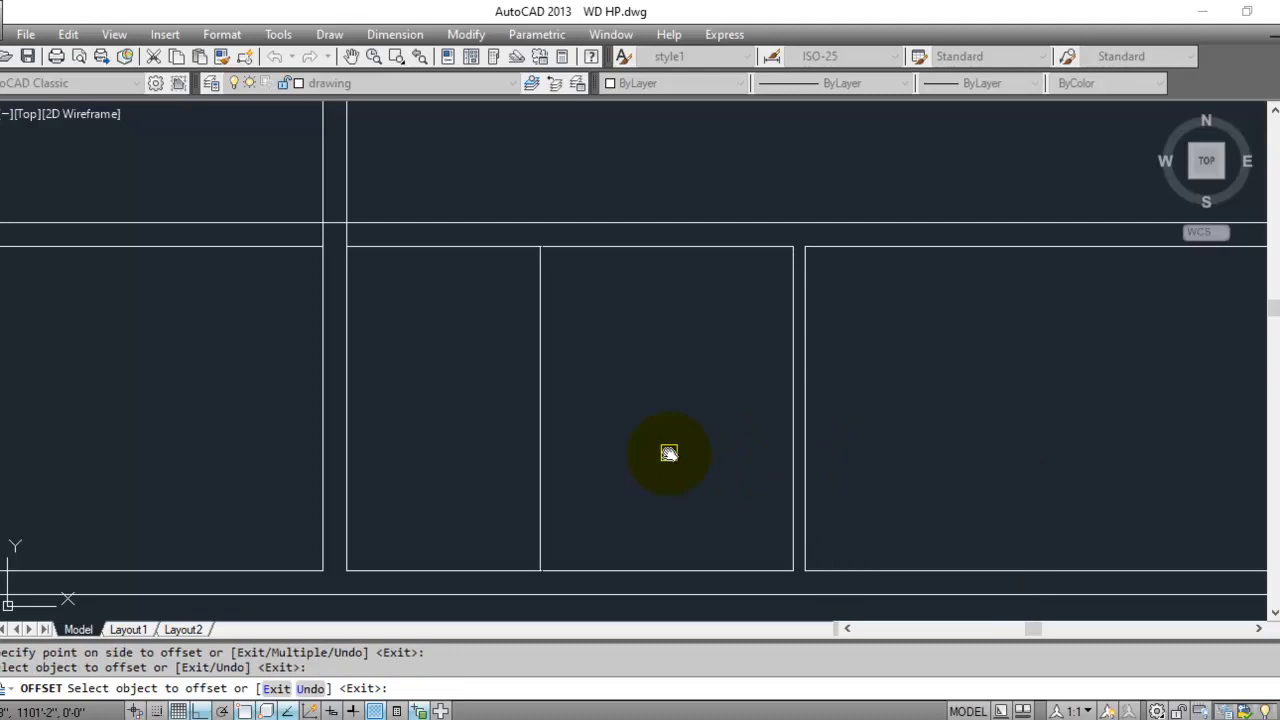
- Offset the new vertical line in the middle bottom room 9" to the left to form a wall
key("Escape")
key("Escape")
type("o")
key("Return")
type("9")
key("Return")
left_click(538, 443)
left_click(491, 414)
key("Escape")
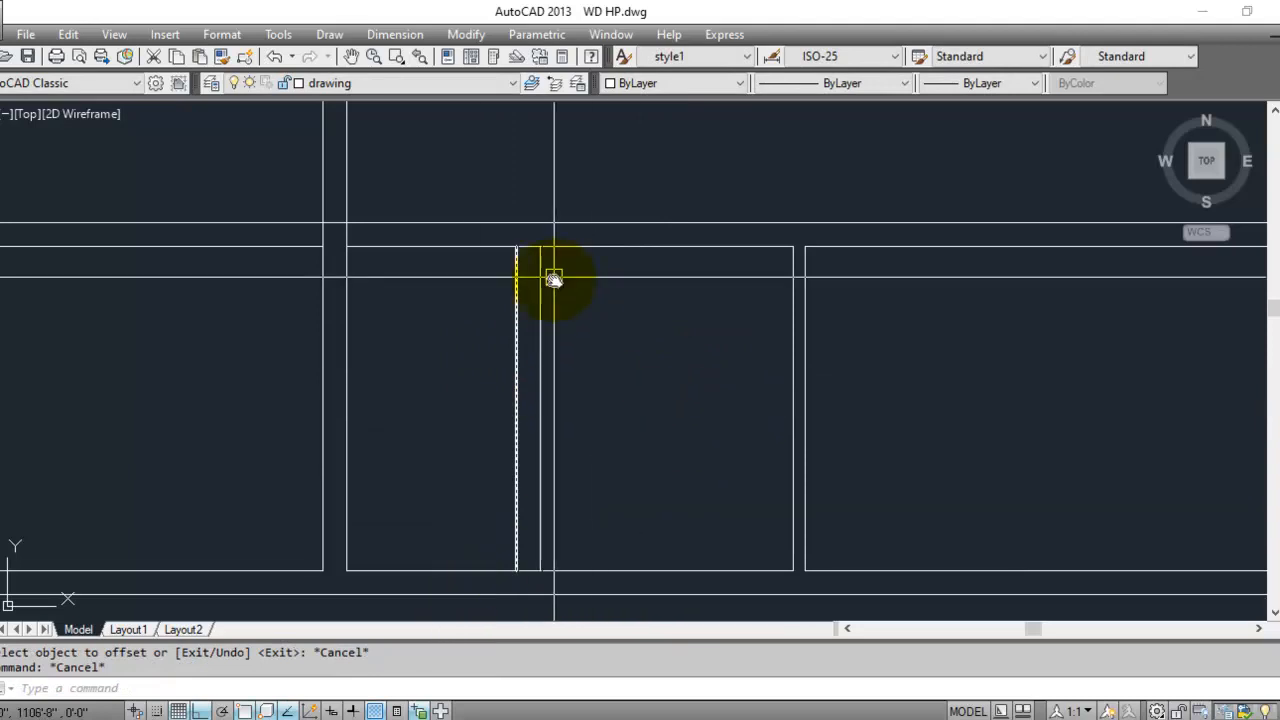
- Trim the lower horizontal wall's bottom line and the bottom outer wall's inner line between the new 9" wall's faces
key("Escape")
type("tr")
key("Return")
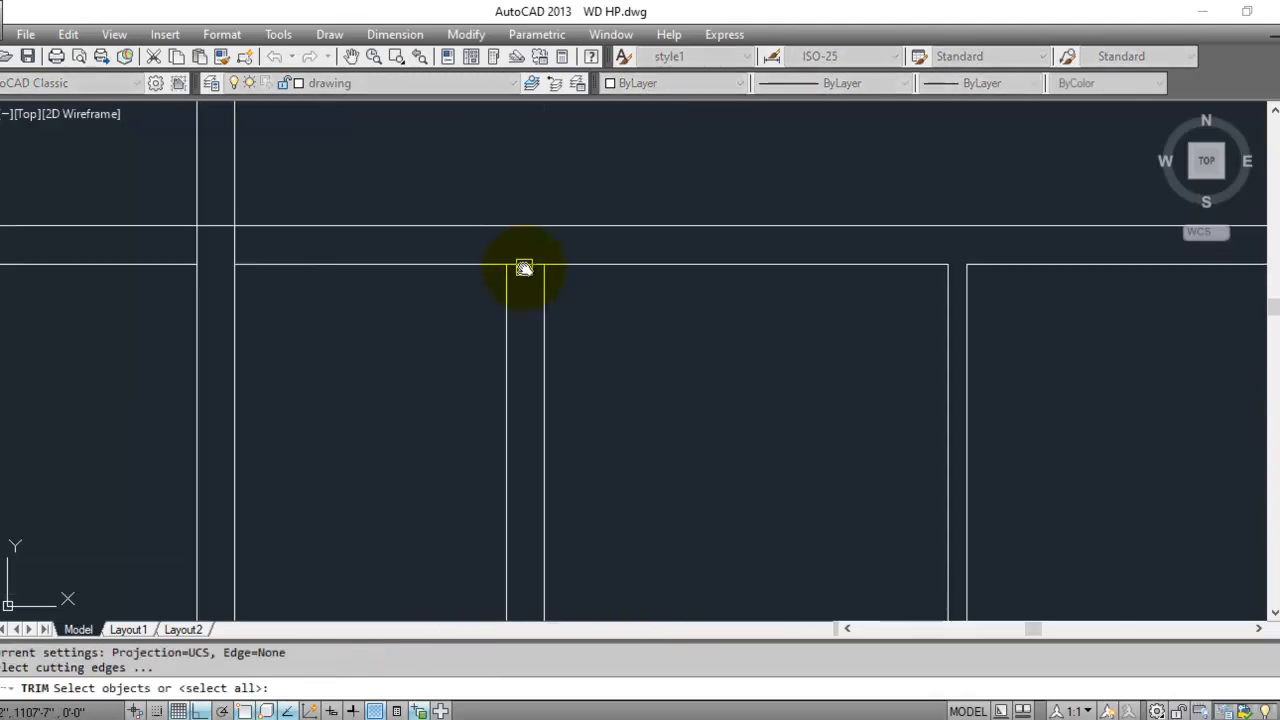
key("Return")
left_click(533, 260)
scroll(520, 594, "up", 4)
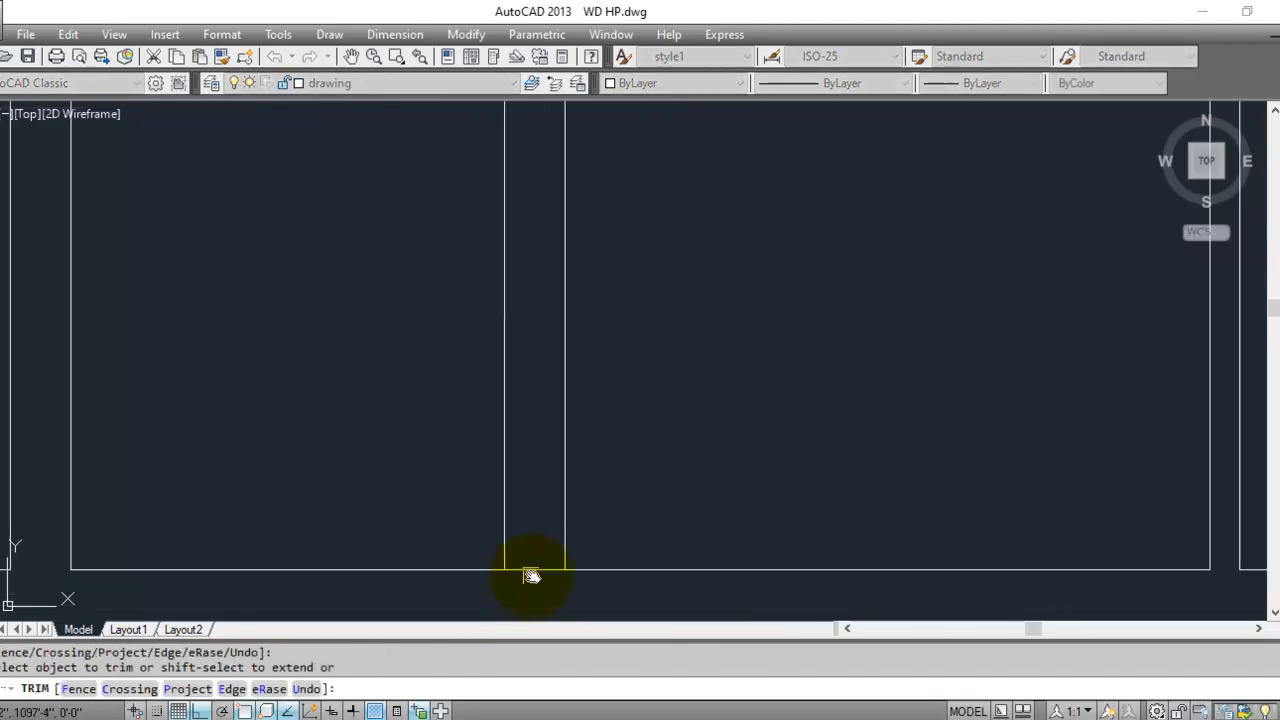
scroll(600, 459, "down", 5)
scroll(623, 549, "up", 2)
key("Escape")
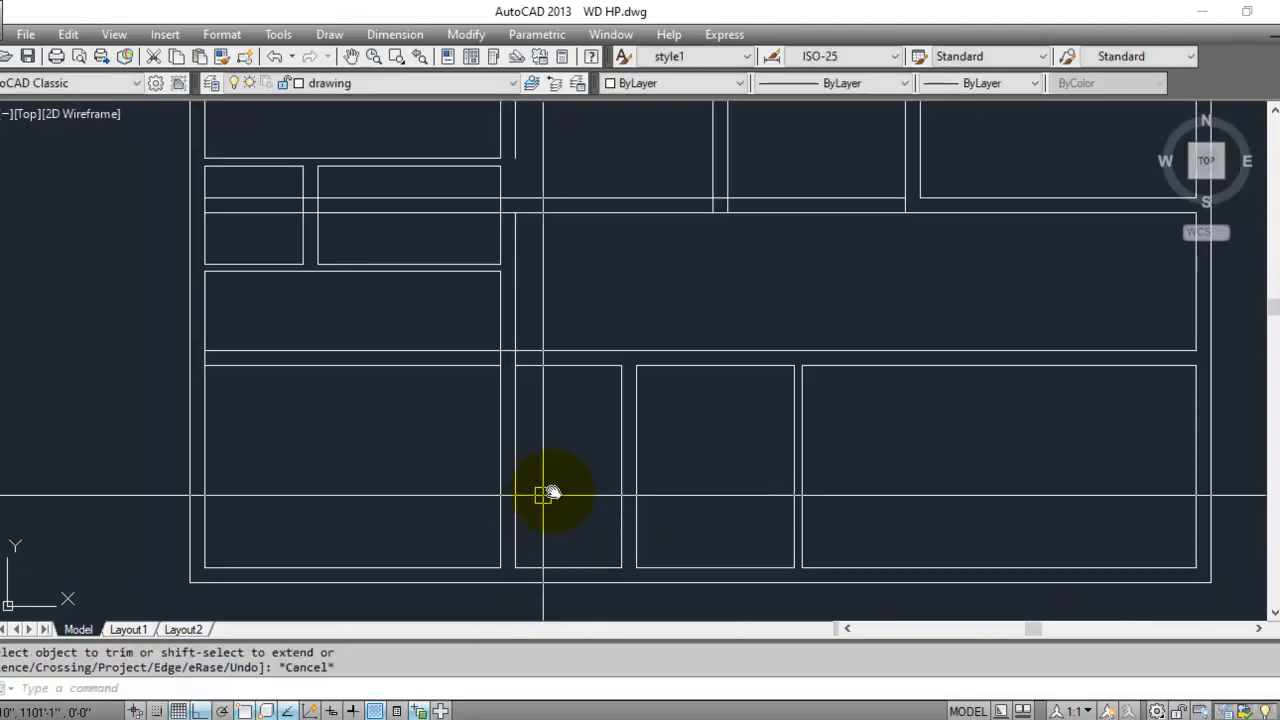
- List the properties of the narrow bottom room's top line to check the room's width
scroll(543, 494, "up", 3)
scroll(565, 376, "up", 2)
left_click(571, 341)
left_click(561, 407)
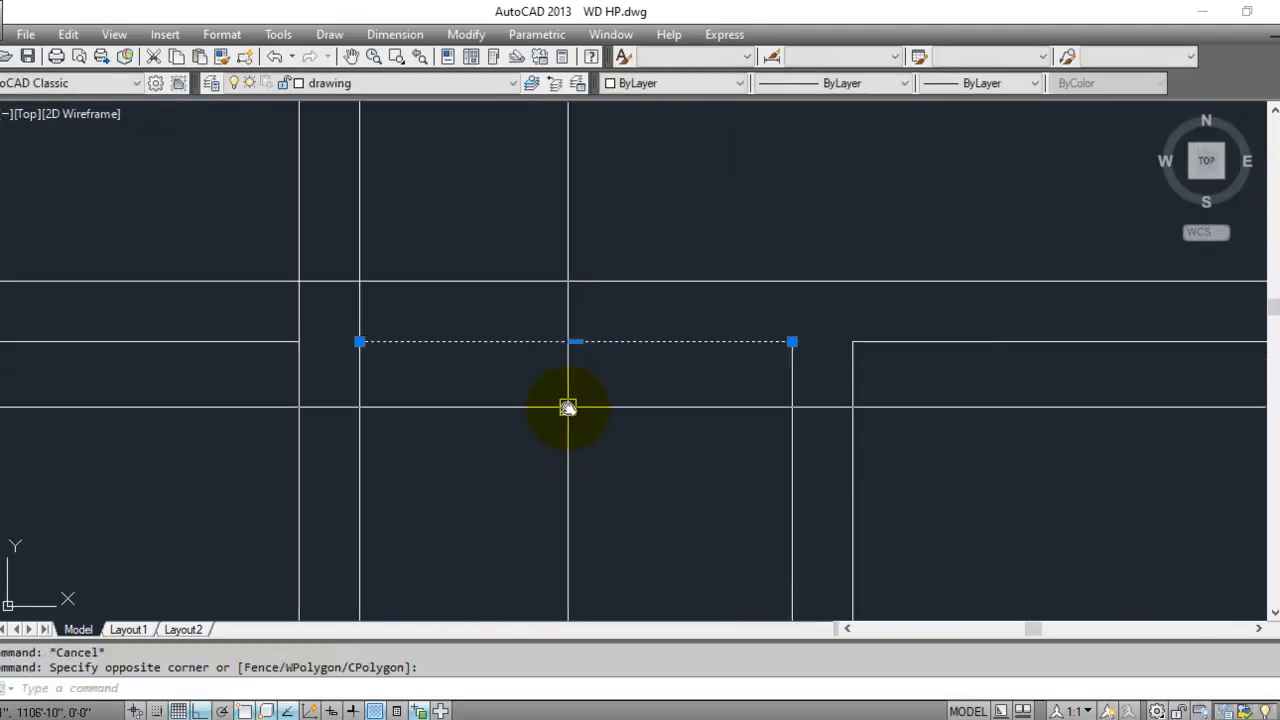
key("Return")
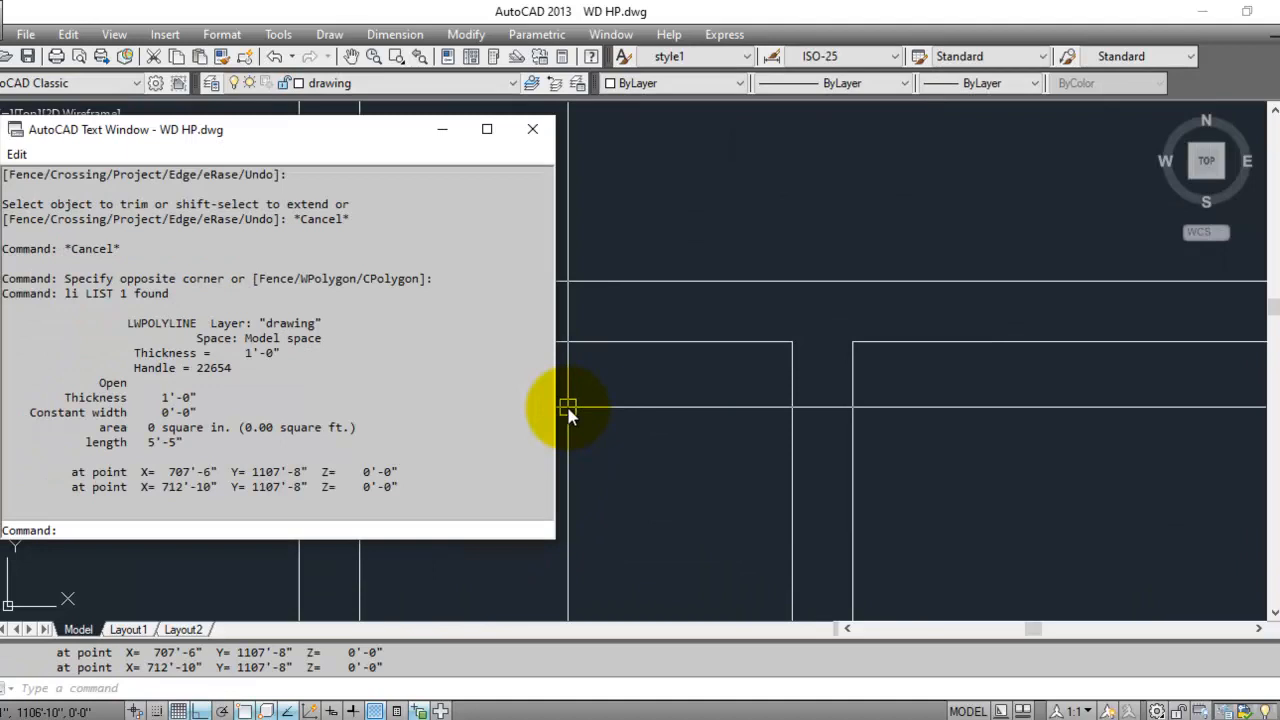
key("Return")
scroll(642, 372, "down", 6)
scroll(571, 470, "up", 2)
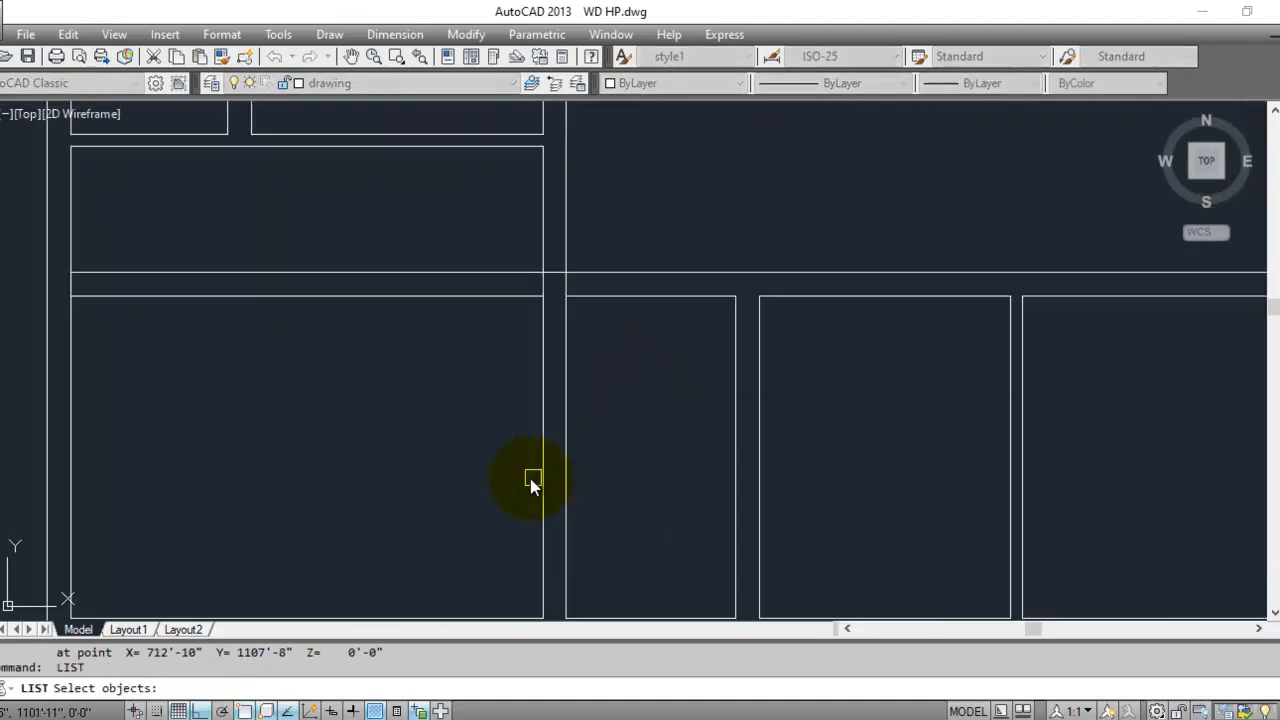
key("Escape")
key("Escape")
- Trim both faces of the left vertical wall between the lower horizontal wall's two lines
scroll(630, 430, "down", 4)
scroll(603, 491, "up", 4)
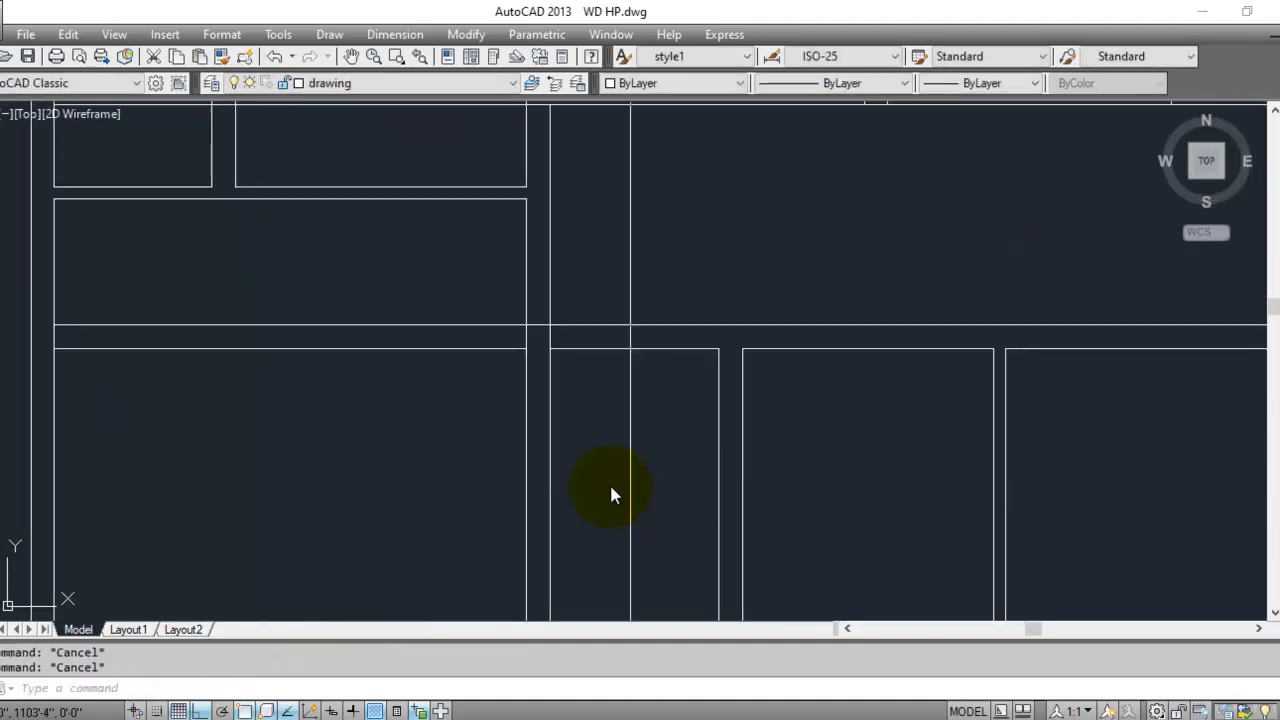
left_click(586, 434)
key("Escape")
left_click(551, 390)
key("Escape")
scroll(508, 376, "up", 2)
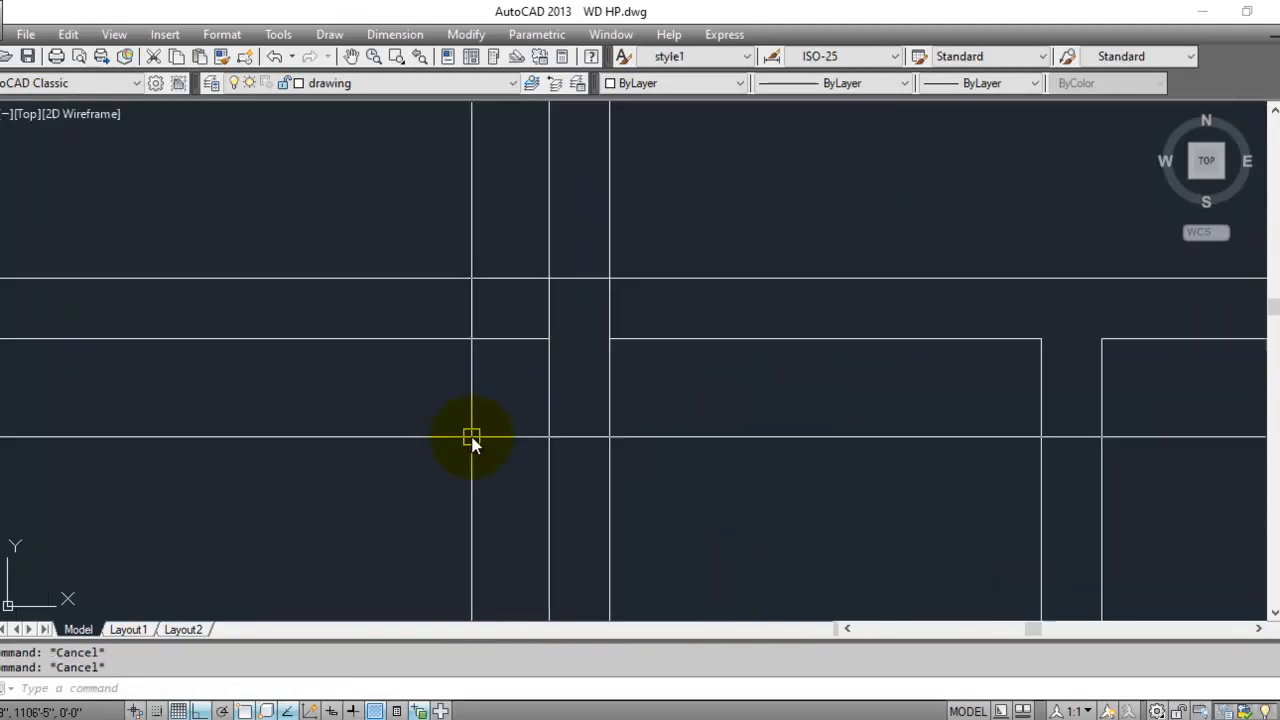
type("tr")
key("Return")
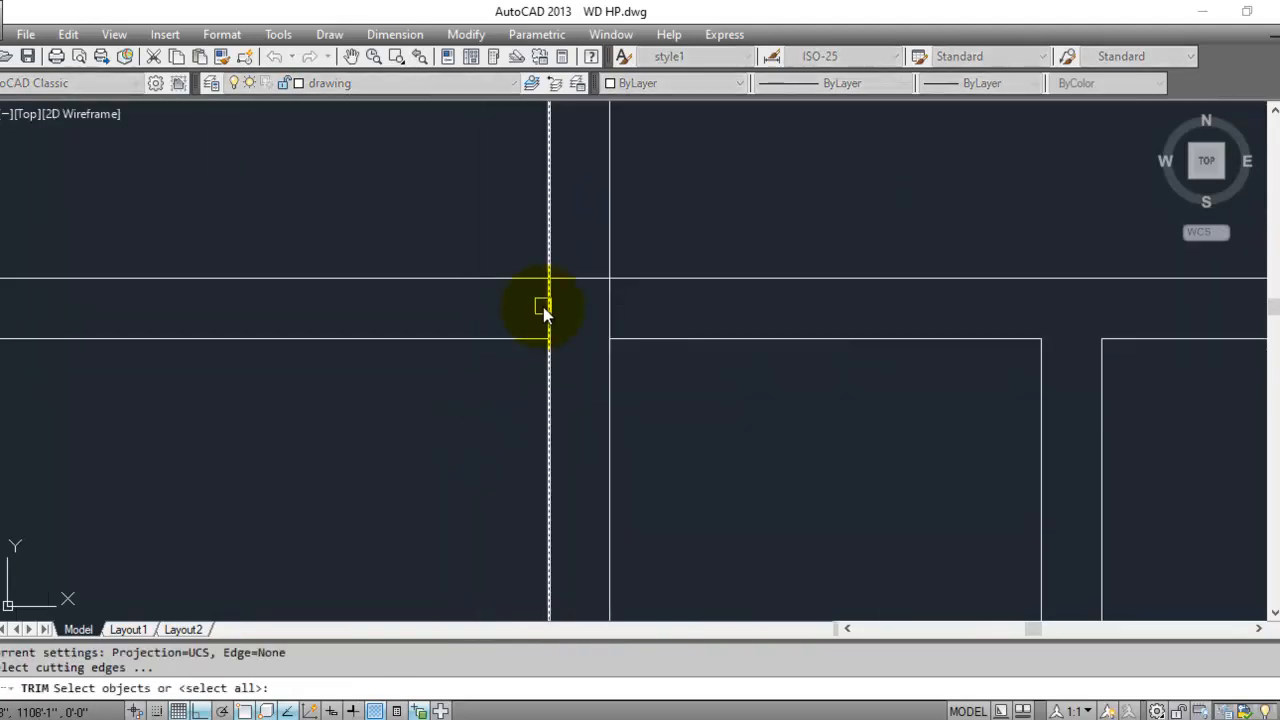
key("Return")
left_click(543, 307)
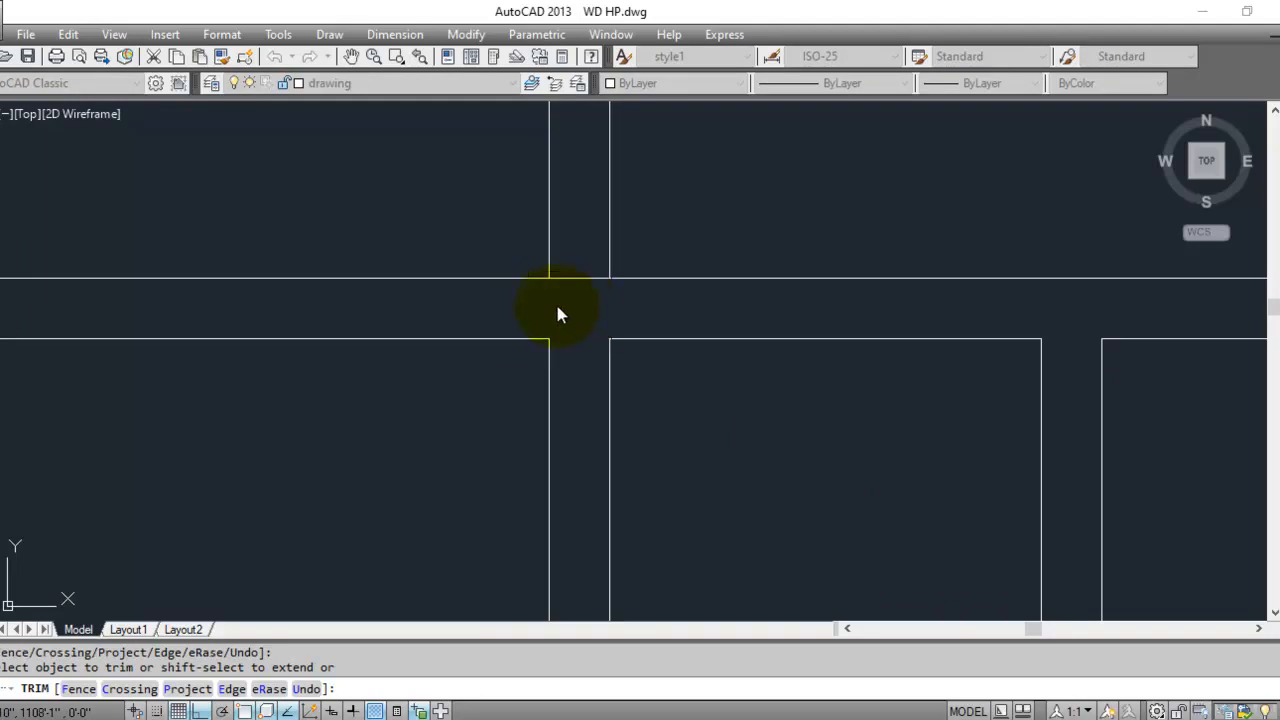
scroll(560, 320, "down", 4)
key("Escape")
- Delete the left vertical wall's two lines below the lower horizontal wall
left_click_drag(611, 414, 483, 438)
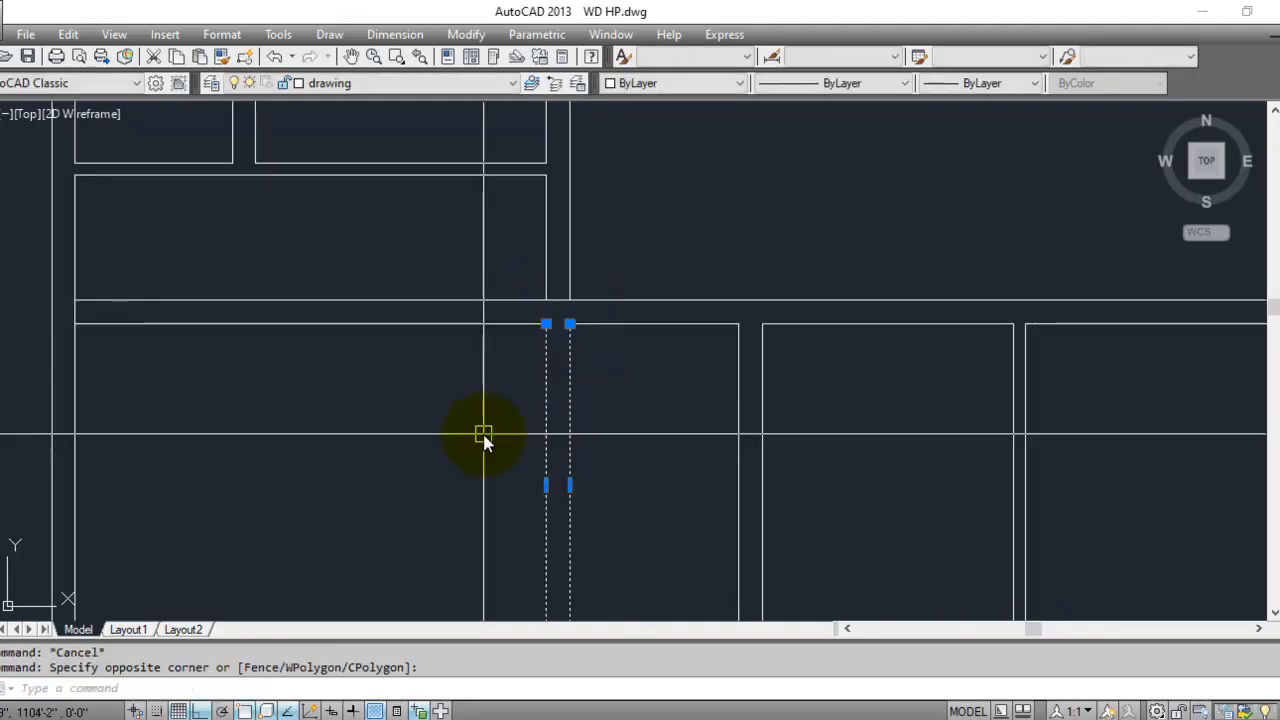
key("Delete")
scroll(634, 395, "down", 3)
scroll(568, 422, "up", 3)
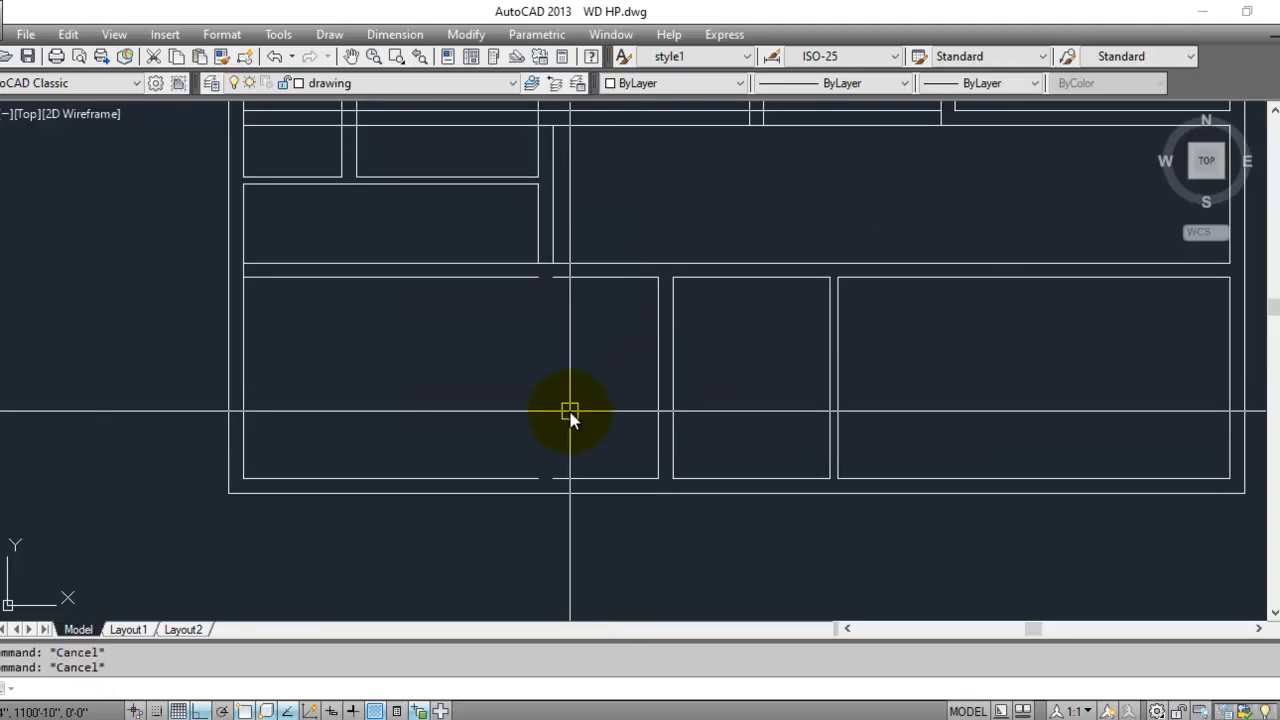
scroll(370, 440, "up", 2)
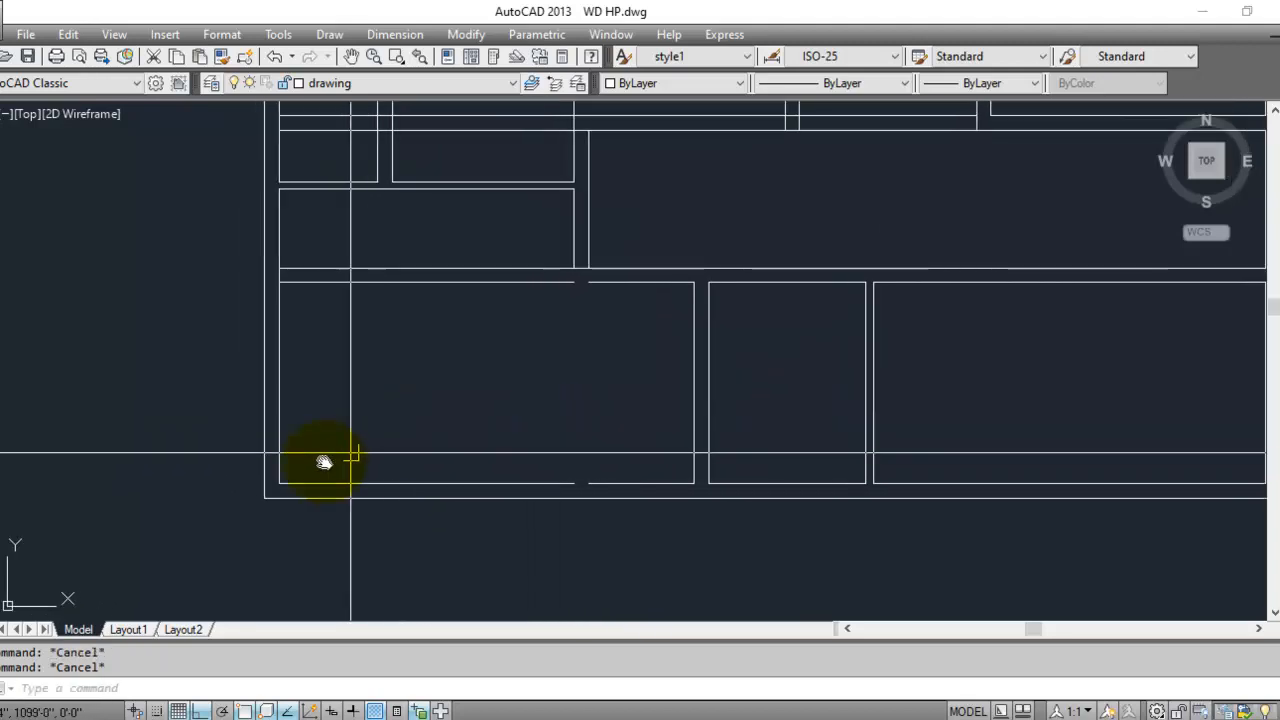
key("Return")
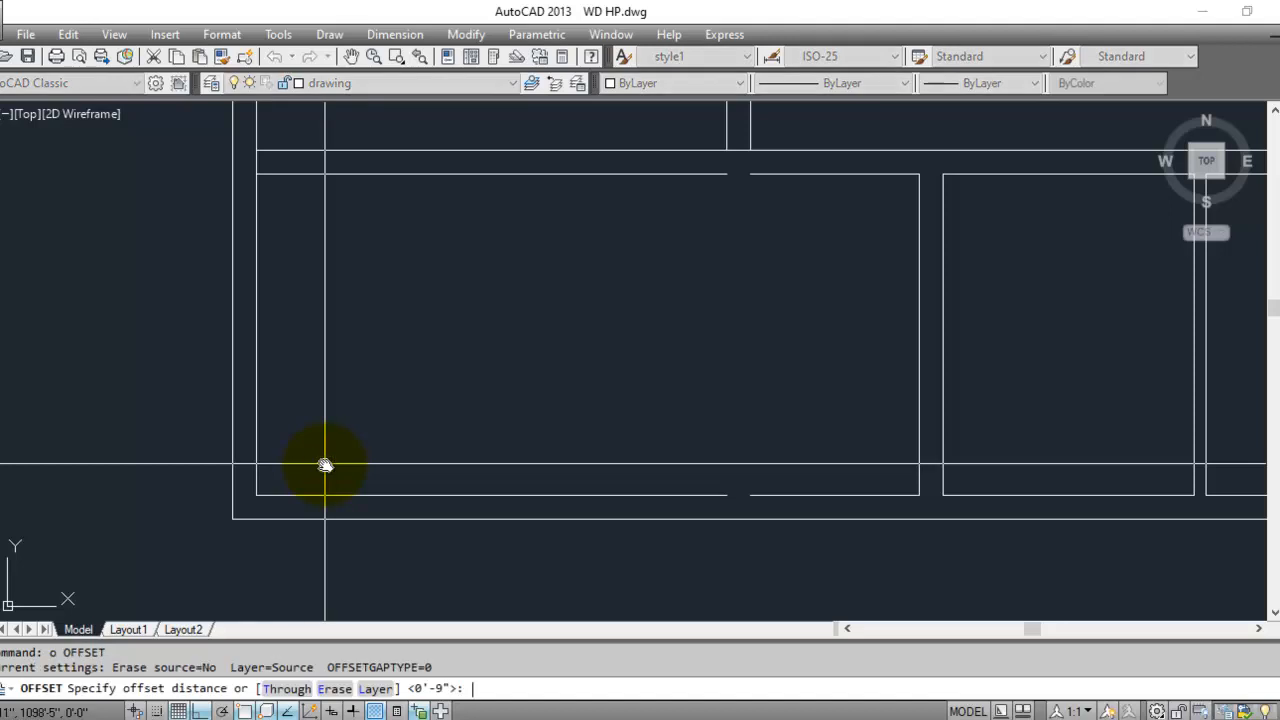
type("123")
key("Escape")
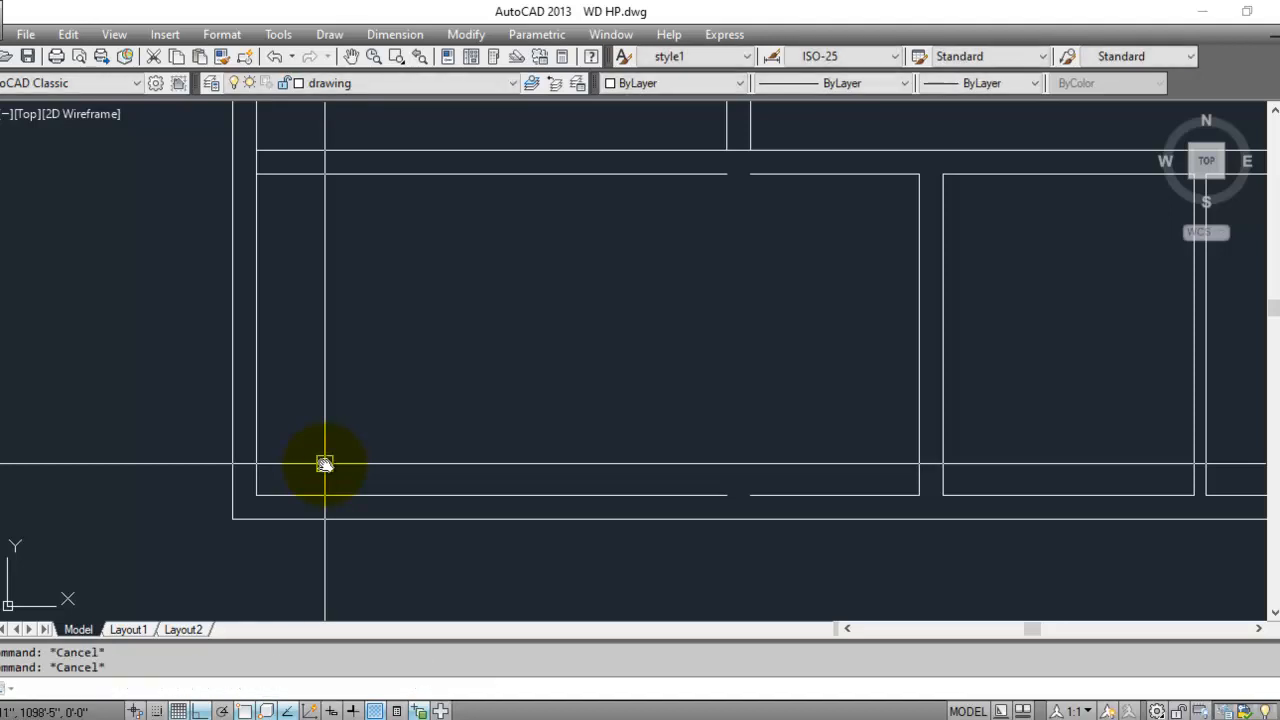
- Offset the left outer wall's inner line 12' to the right
type("o")
key("Return")
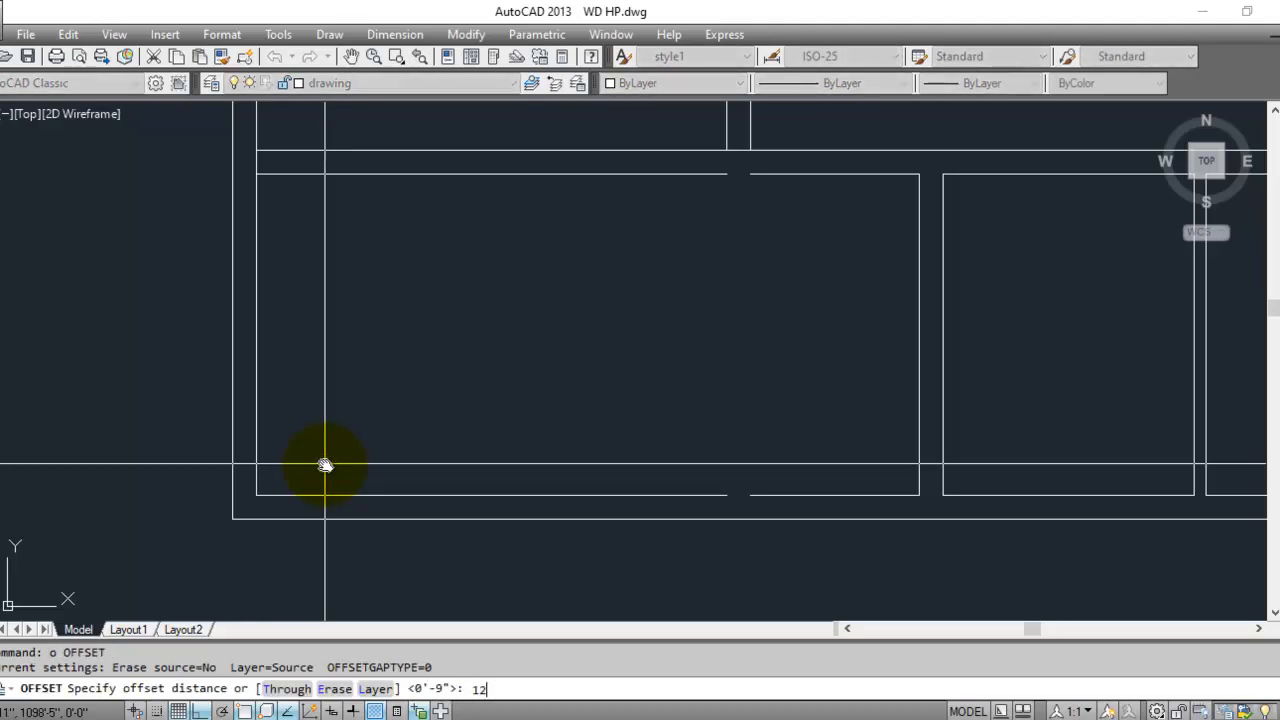
key("Return")
left_click(258, 420)
left_click(429, 414)
key("Escape")
key("Escape")
middle_click_drag(771, 300, 744, 332)
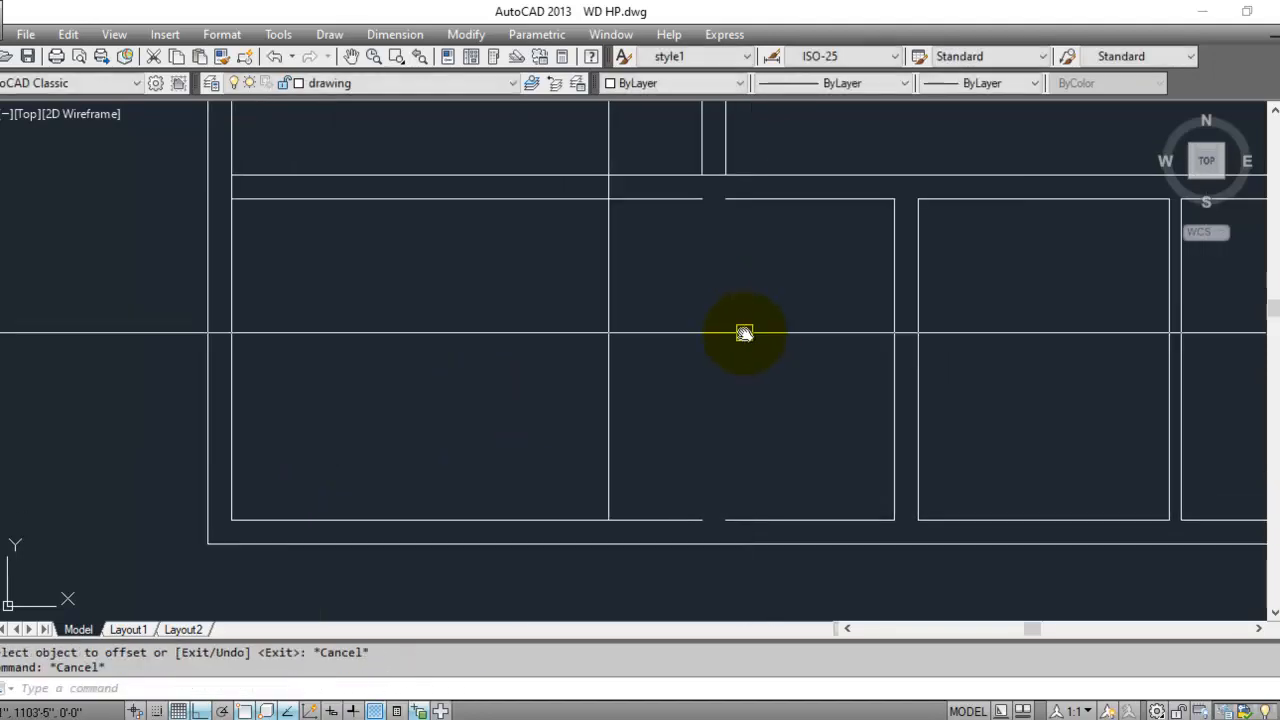
- Offset the new full-height vertical line 9" to the right to form a wall
key("Escape")
type("o")
key("Return")
type("9")
key("Return")
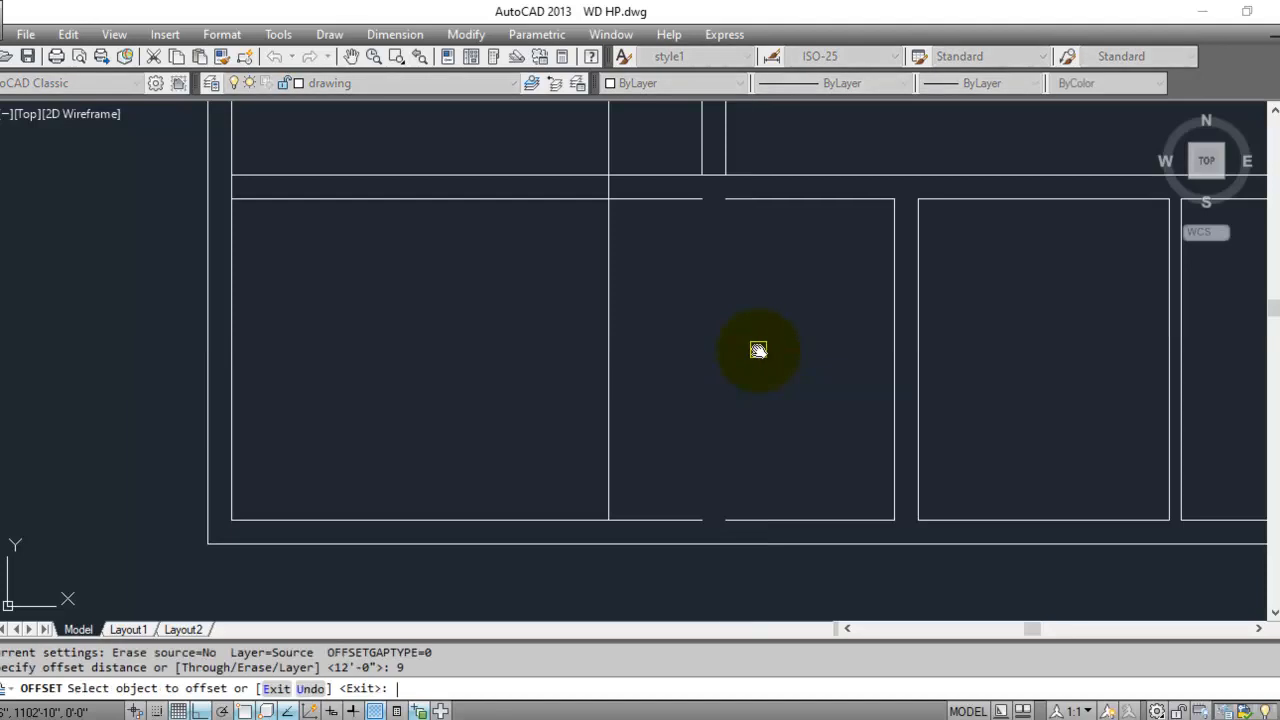
left_click(614, 470)
left_click(654, 480)
key("Escape")
key("Escape")
- Trim the new wall's two lines across the lower horizontal wall and delete their leftover parts above it
middle_click_drag(680, 271, 675, 413)
scroll(634, 289, "up", 2)
key("Escape")
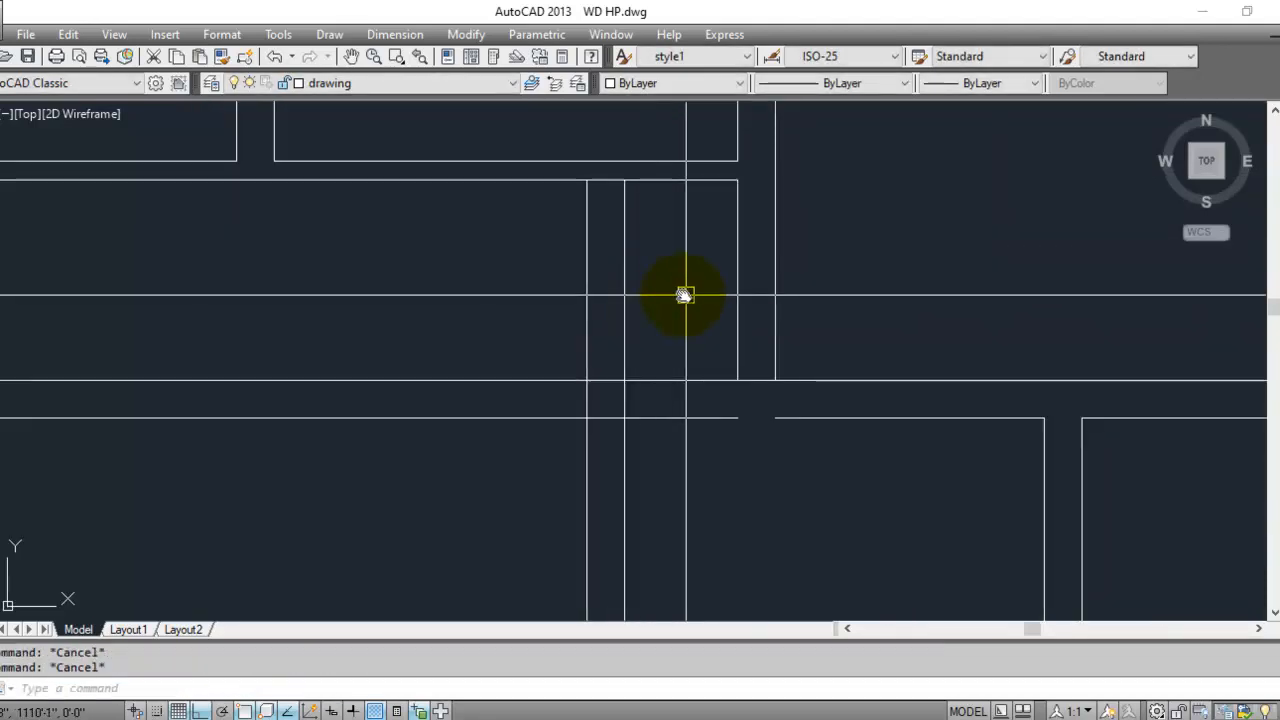
type("t")
key("Return")
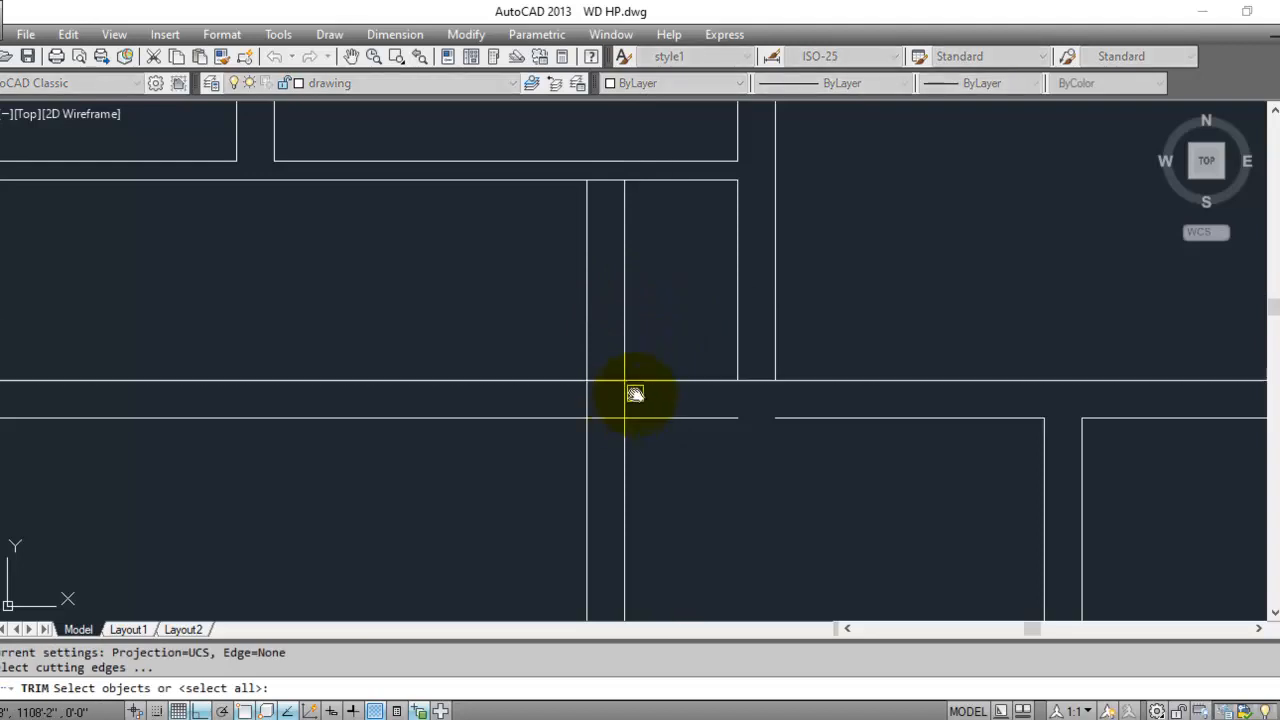
key("Return")
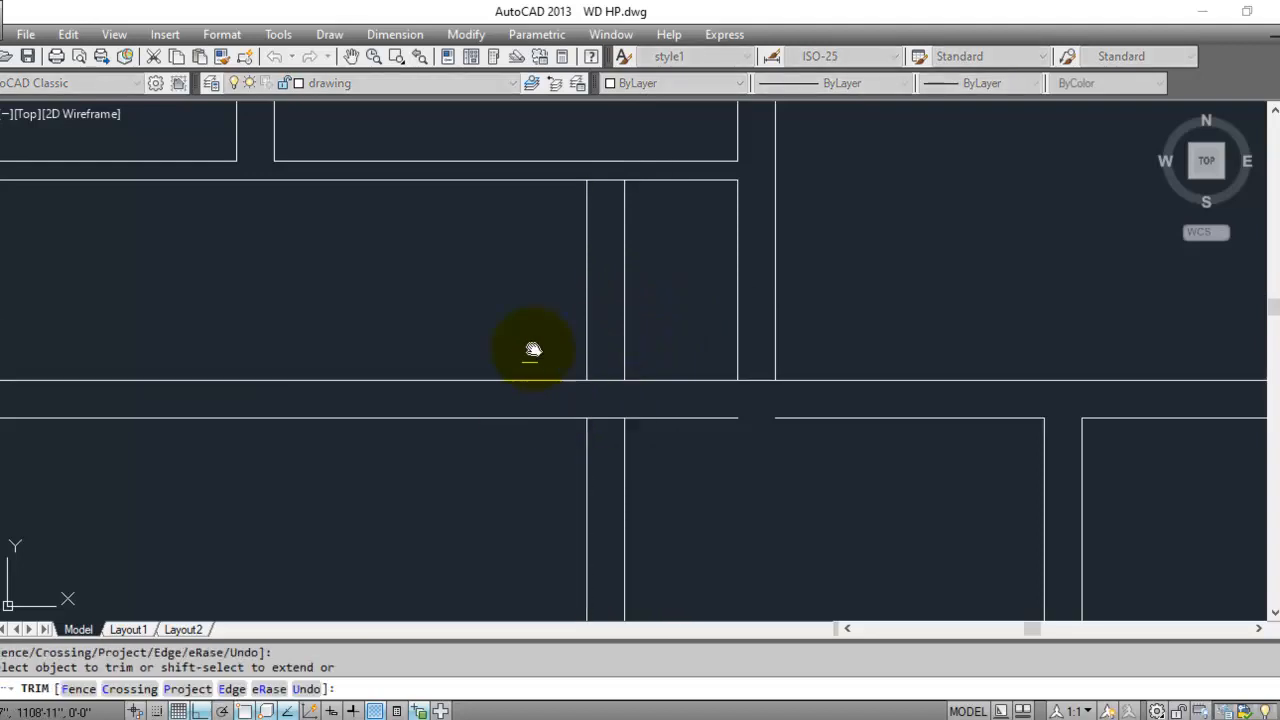
key("Escape")
key("Escape")
key("Escape")
left_click(645, 298)
left_click(545, 321)
key("Delete")
- Trim the lower horizontal wall's bottom line between the new 9" wall's faces
type("tr")
key("Return")
scroll(617, 428, "up", 2)
key("Return")
scroll(593, 417, "down", 2)
key("Escape")
key("Escape")
- Delete the short leftover of the lower horizontal wall's bottom line and extend the adjoining segment left to the new wall
scroll(580, 360, "up", 2)
left_click(606, 381)
left_click(595, 430)
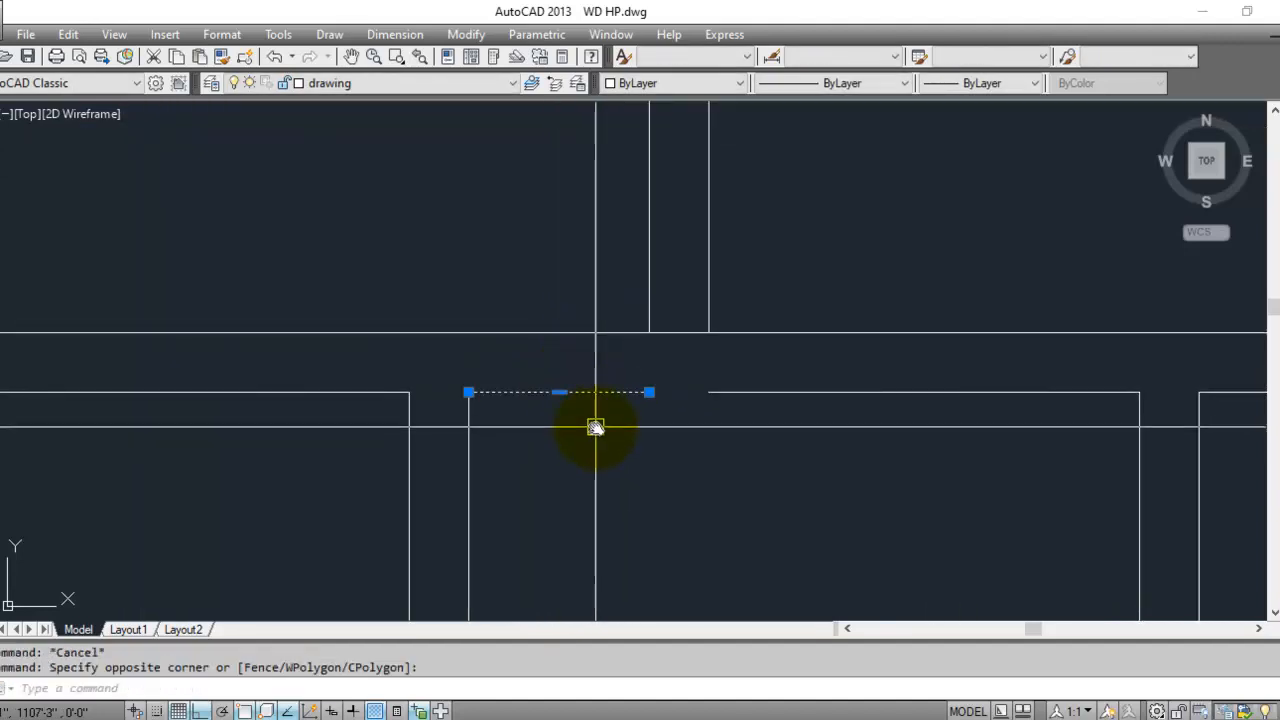
key("Delete")
scroll(620, 449, "down", 2)
key("Escape")
type("ex")
key("Return")
key("Return")
key("Escape")
- Trim the bottom outer wall's inner line between the new 9" wall's faces
scroll(530, 430, "down", 4)
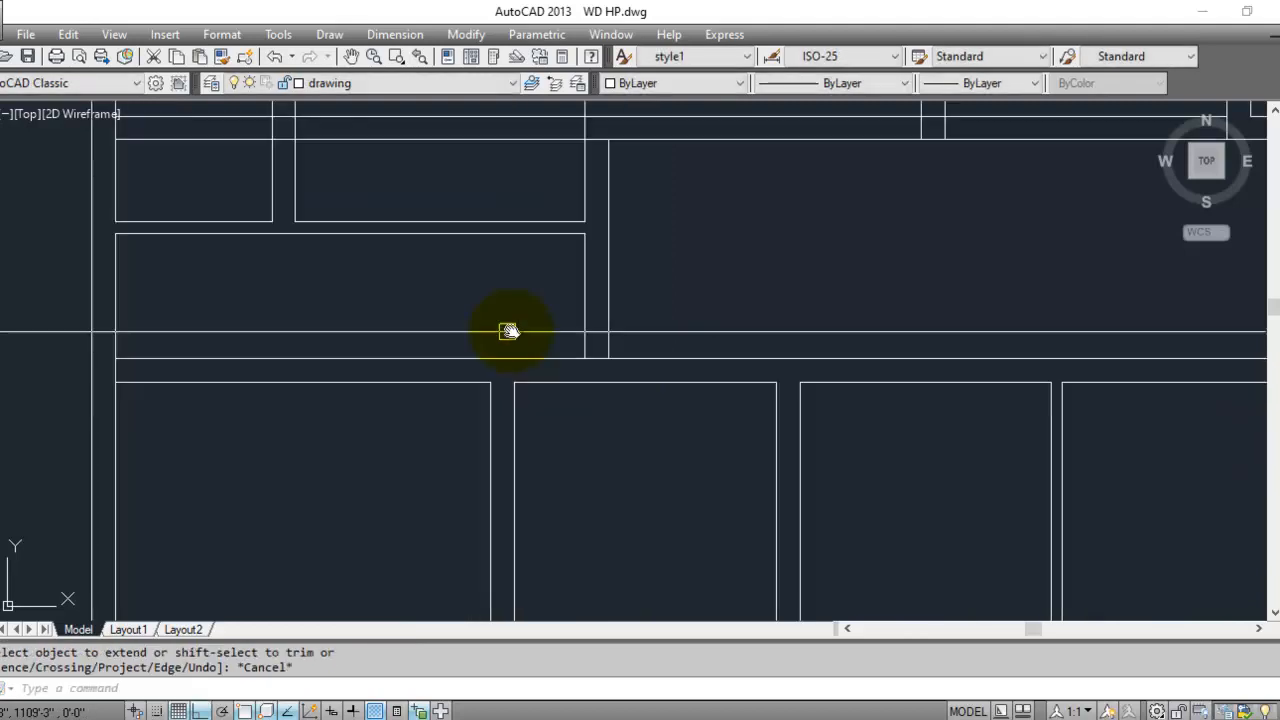
scroll(560, 400, "up", 5)
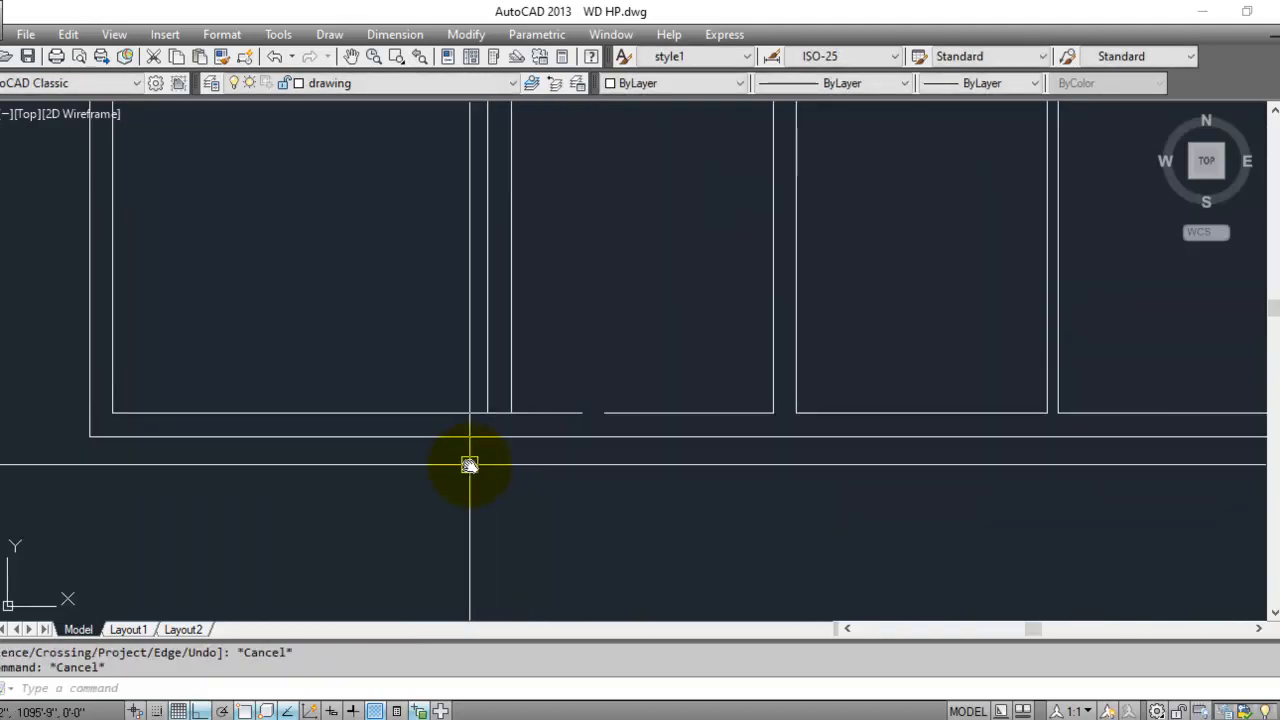
scroll(500, 412, "up", 2)
type("tr")
key("Return")
key("Return")
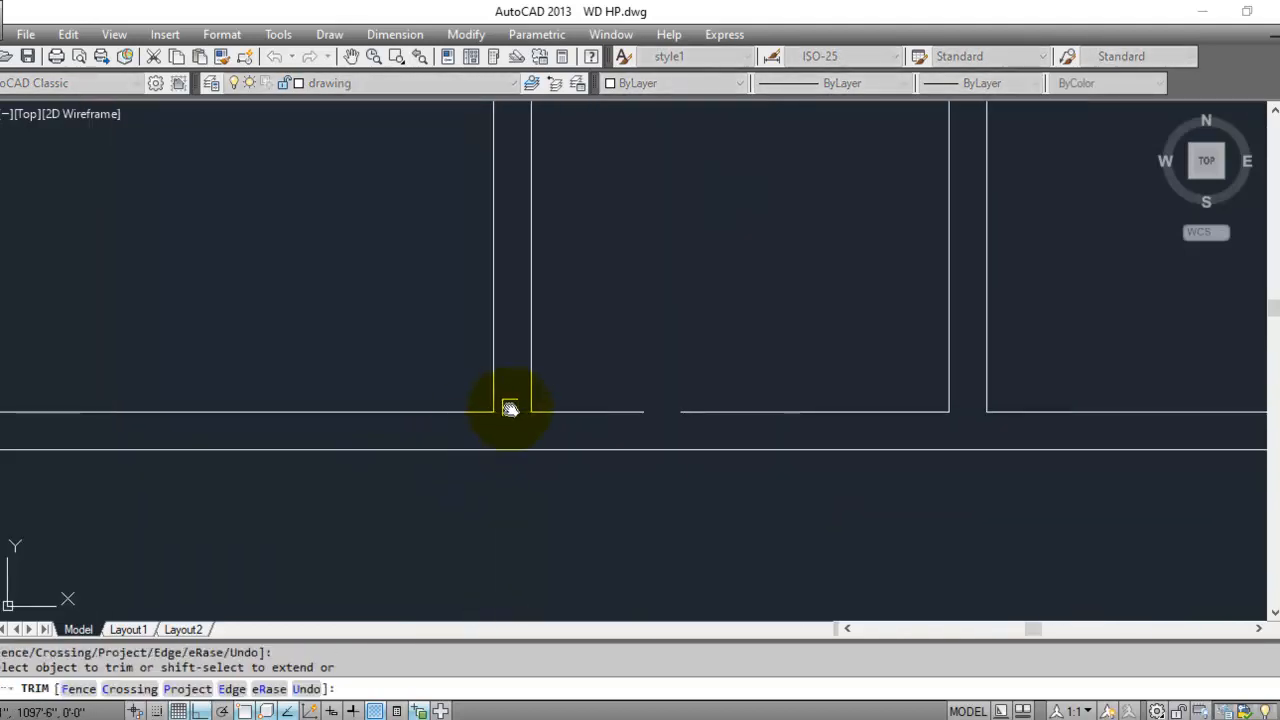
left_click(509, 410)
key("Escape")
- Delete the short leftover of the bottom outer wall's inner line and extend the adjoining segment left to the new wall
left_click(590, 411)
key("Delete")
type("ex")
key("Return")
key("Return")
left_click(683, 409)
key("Escape")
scroll(659, 464, "down", 3)
left_click(615, 411)
left_click(622, 413)
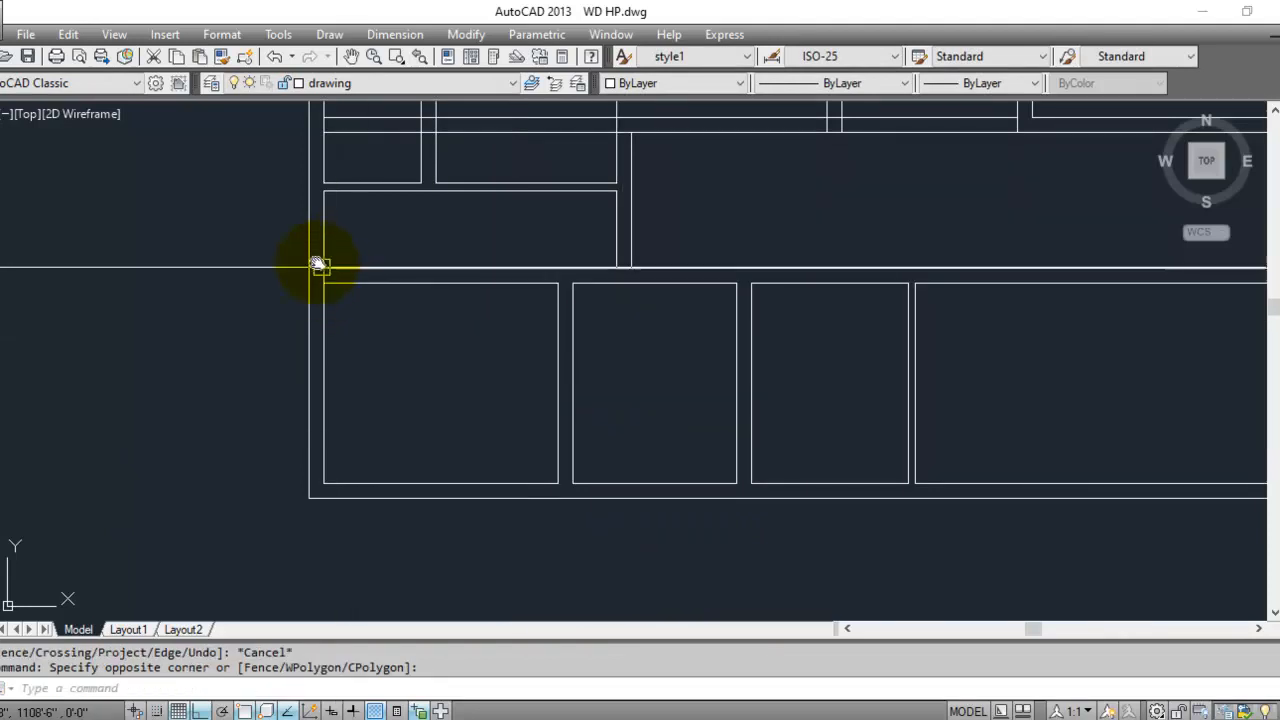
- Trim the left outer wall's inner line between the two faces of the lower horizontal wall
scroll(310, 289, "up", 4)
key("Escape")
type("tr")
key("Return")
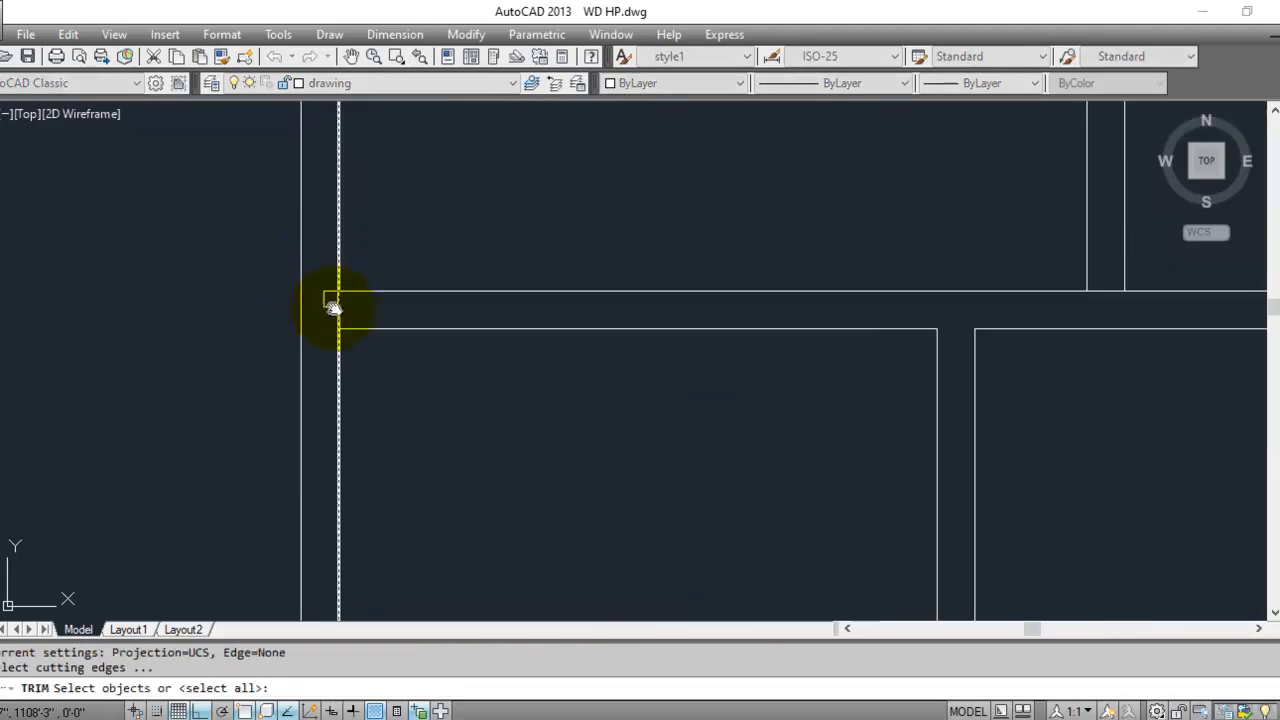
scroll(332, 300, "up", 2)
key("Return")
scroll(334, 314, "down", 4)
mouse_move(647, 475)
middle_mouse_down()
mouse_move(533, 515)
mouse_move(502, 500)
middle_mouse_up()
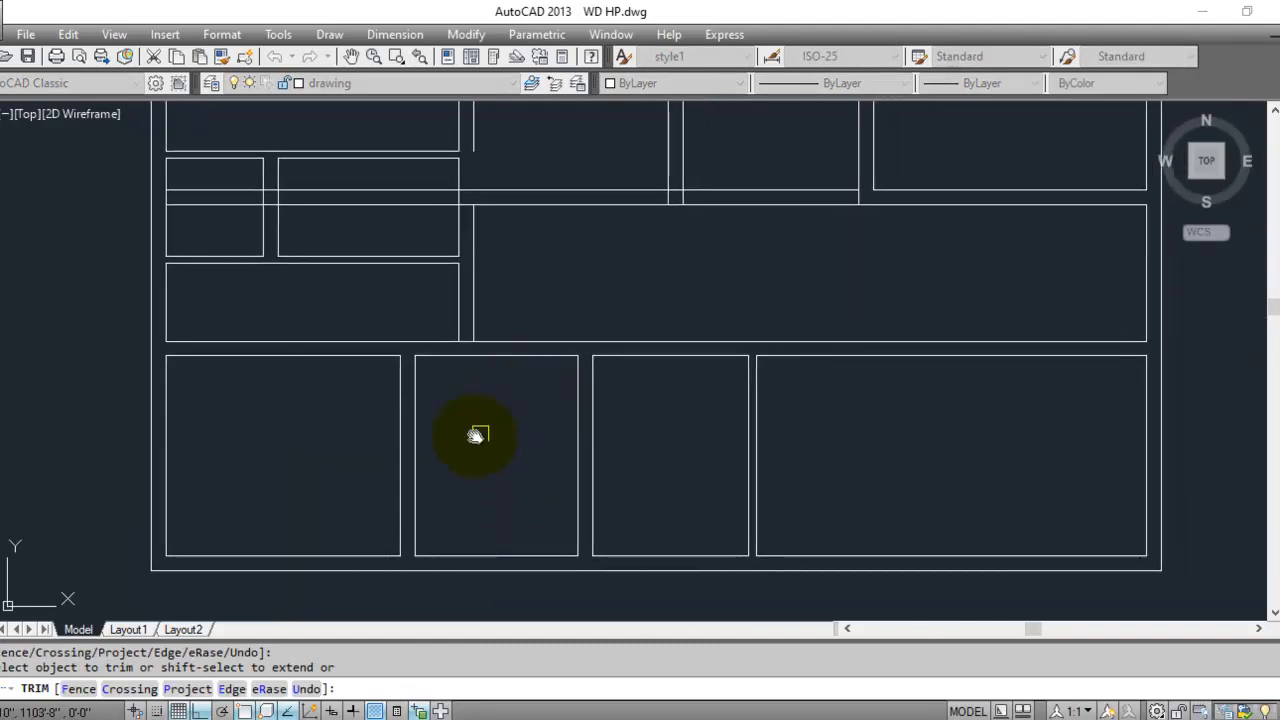
mouse_move(624, 244)
middle_mouse_down()
mouse_move(597, 380)
mouse_move(540, 490)
middle_mouse_up()
scroll(791, 418, "up", 4)
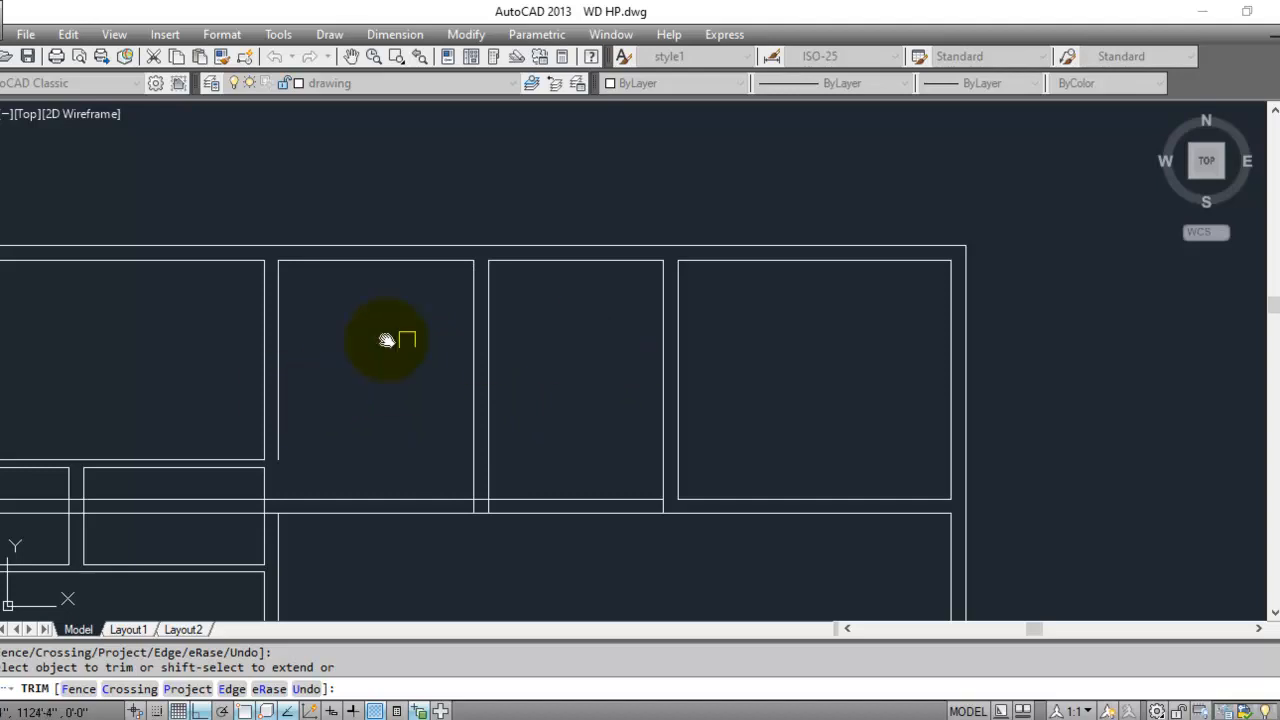
mouse_move(370, 342)
middle_mouse_down()
mouse_move(471, 334)
mouse_move(503, 289)
mouse_move(489, 389)
mouse_move(477, 362)
middle_mouse_up()
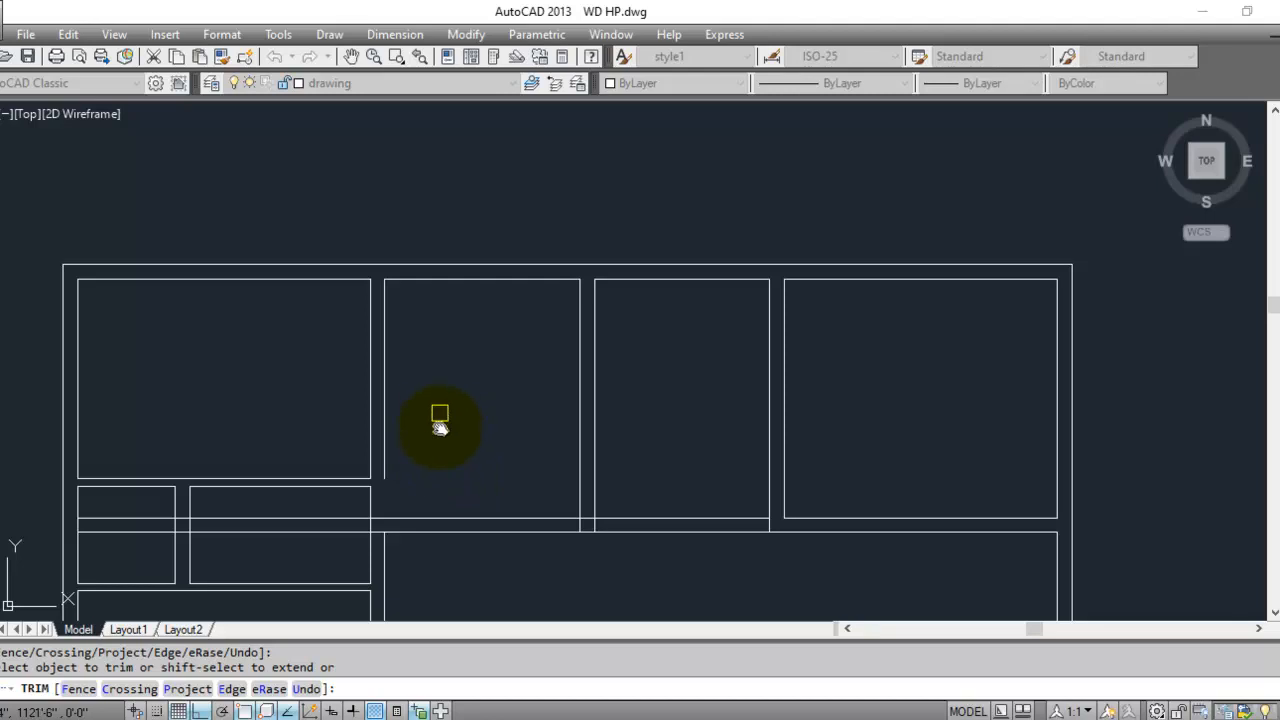
middle_click_drag(370, 408, 413, 433)
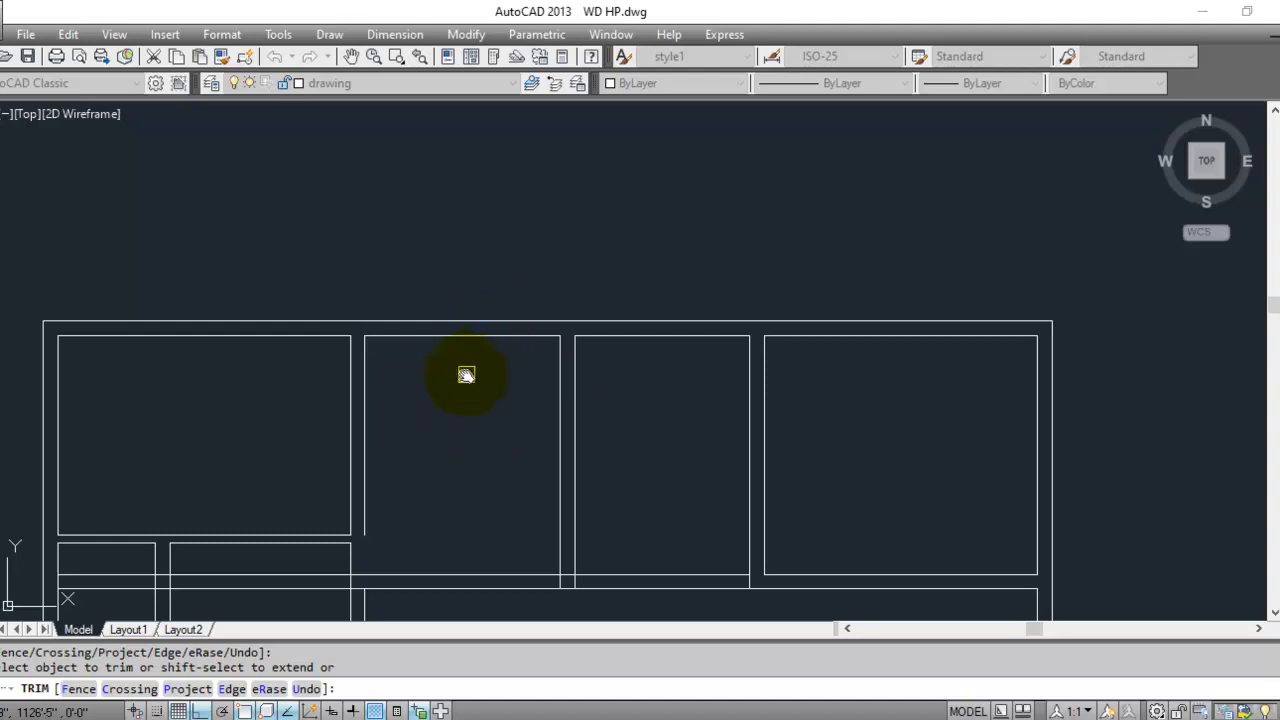
key("Escape")
key("Escape")
key("Escape")
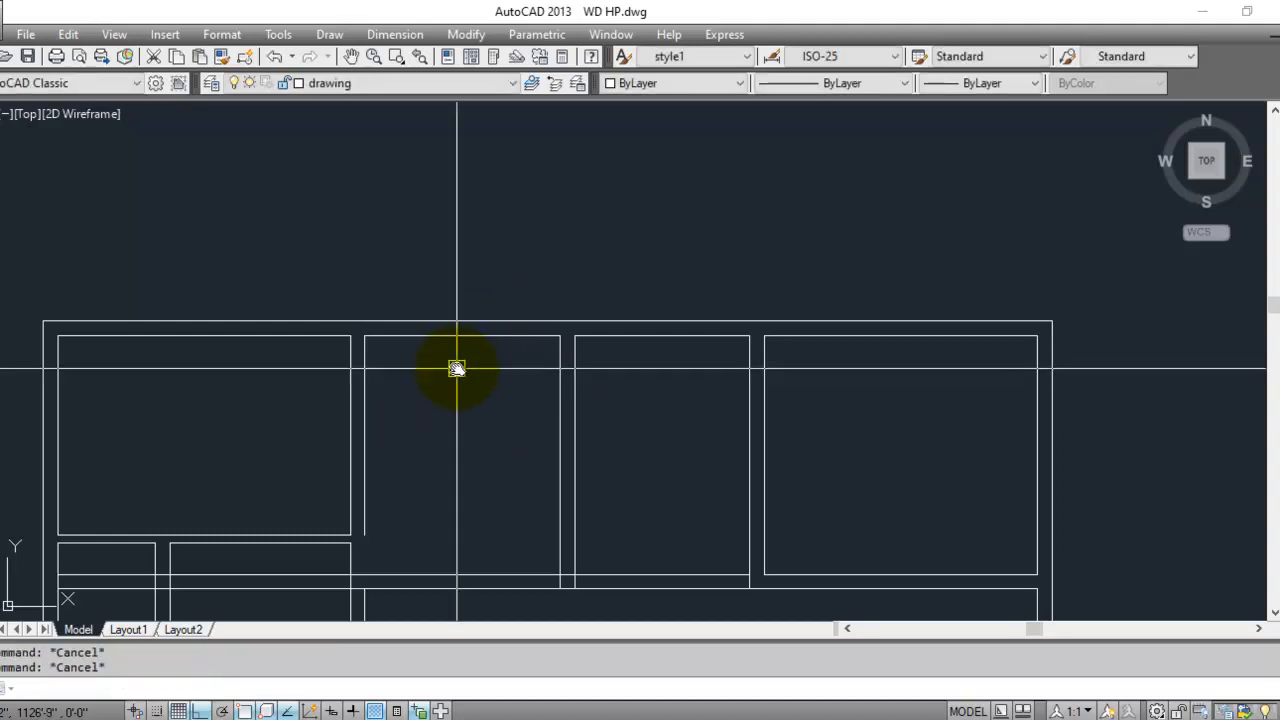
- List the properties of the left vertical wall line of the second room in the upper row
scroll(370, 408, "up", 2)
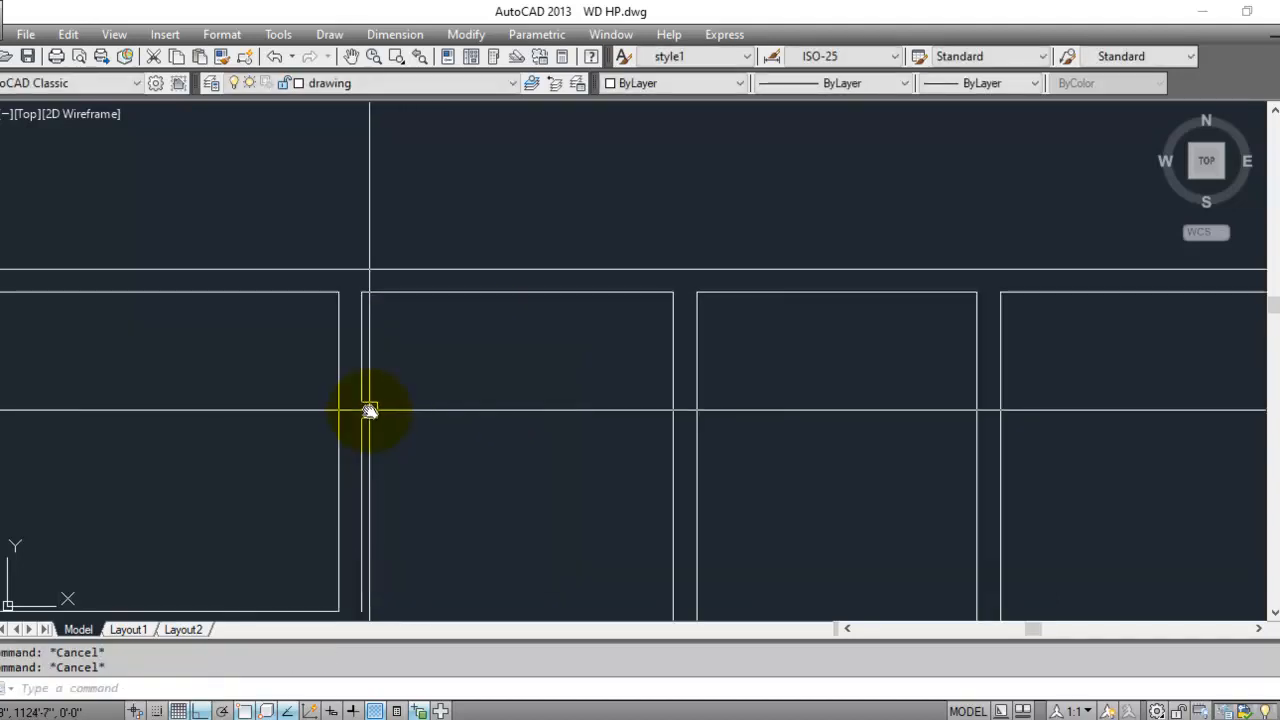
left_click(363, 412)
type("li")
key("Return")
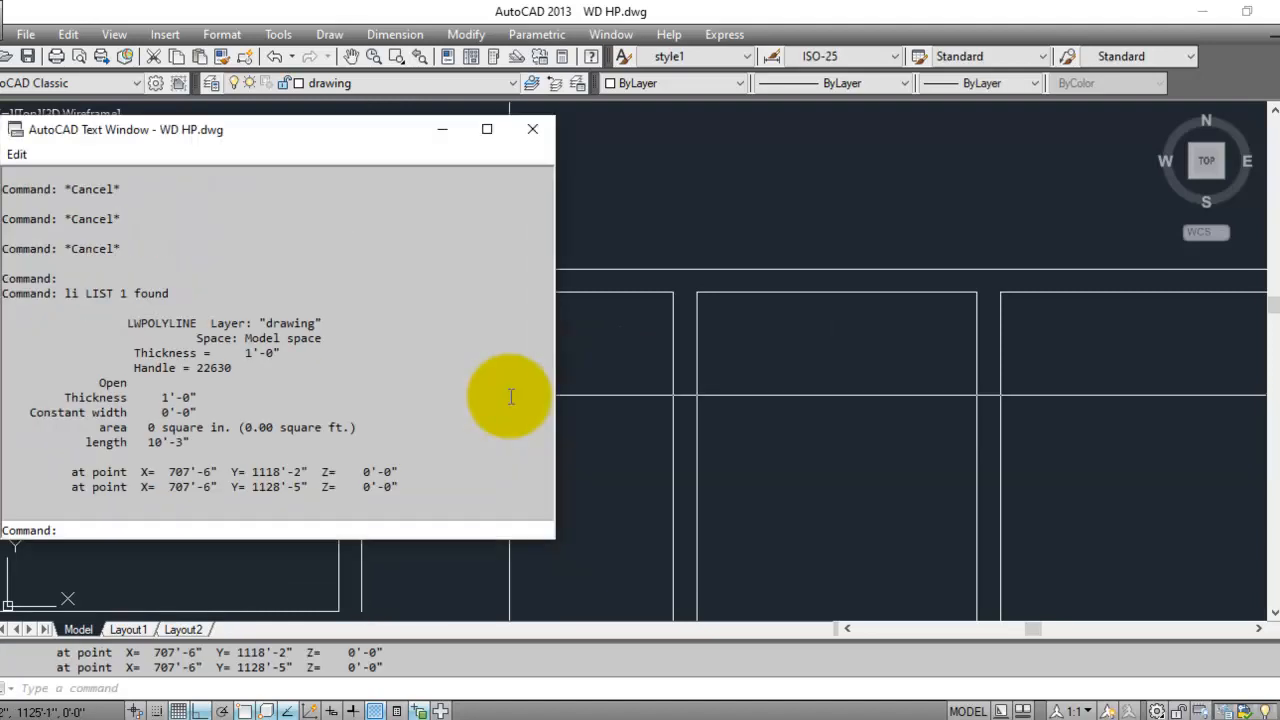
key("Return")
key("Escape")
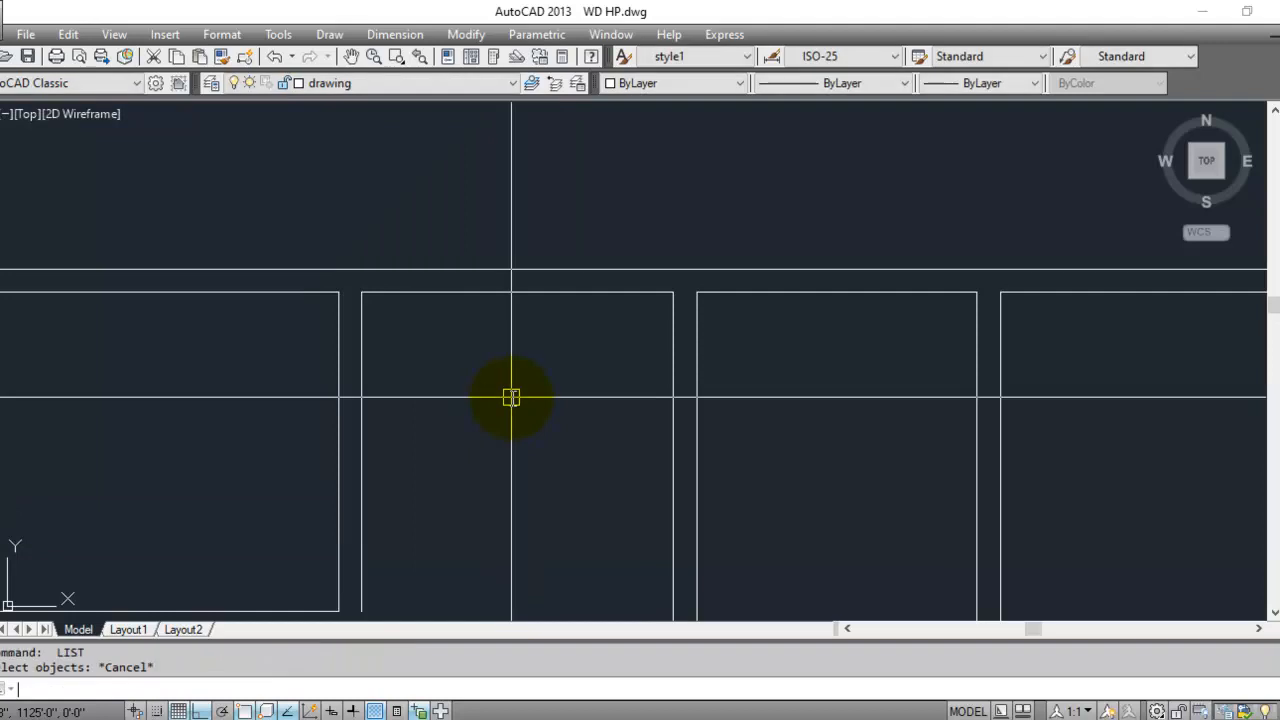
scroll(510, 380, "down", 2)
scroll(500, 389, "up", 2)
key("Escape")
key("Escape")
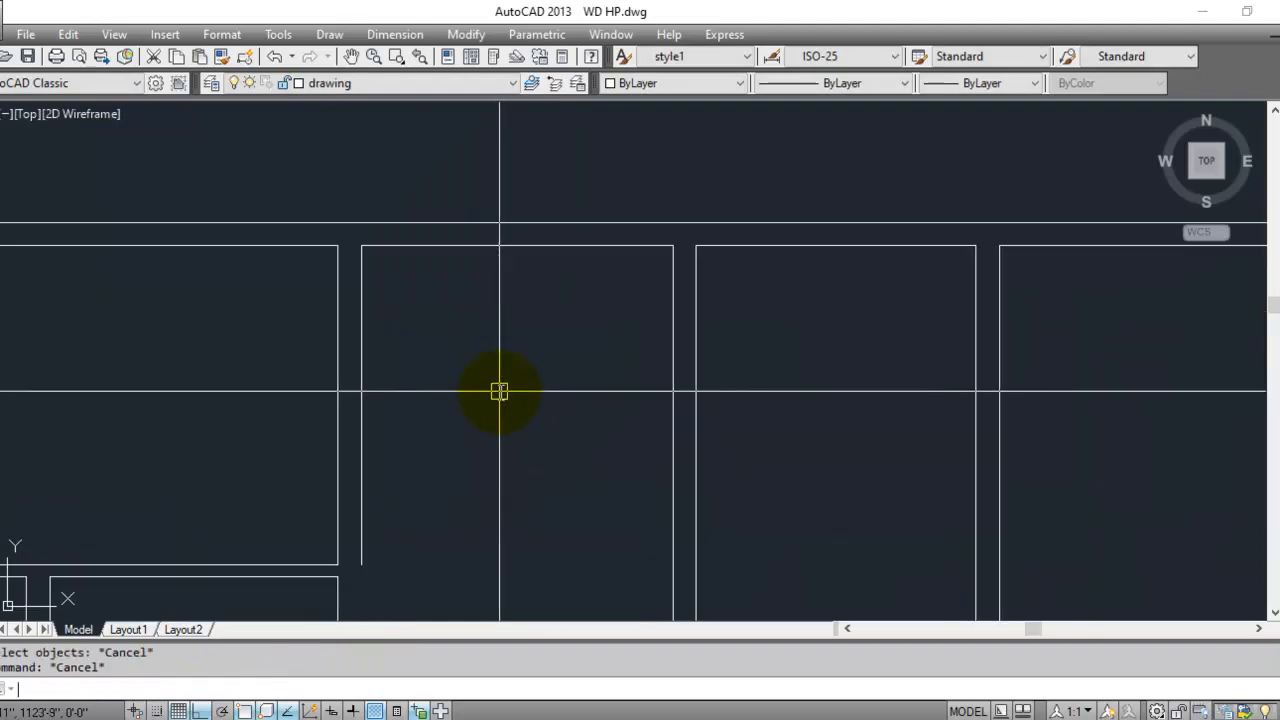
- Offset the top inner line of the second room in the upper row 5'3" downward
type("o")
key("Return")
type("5")
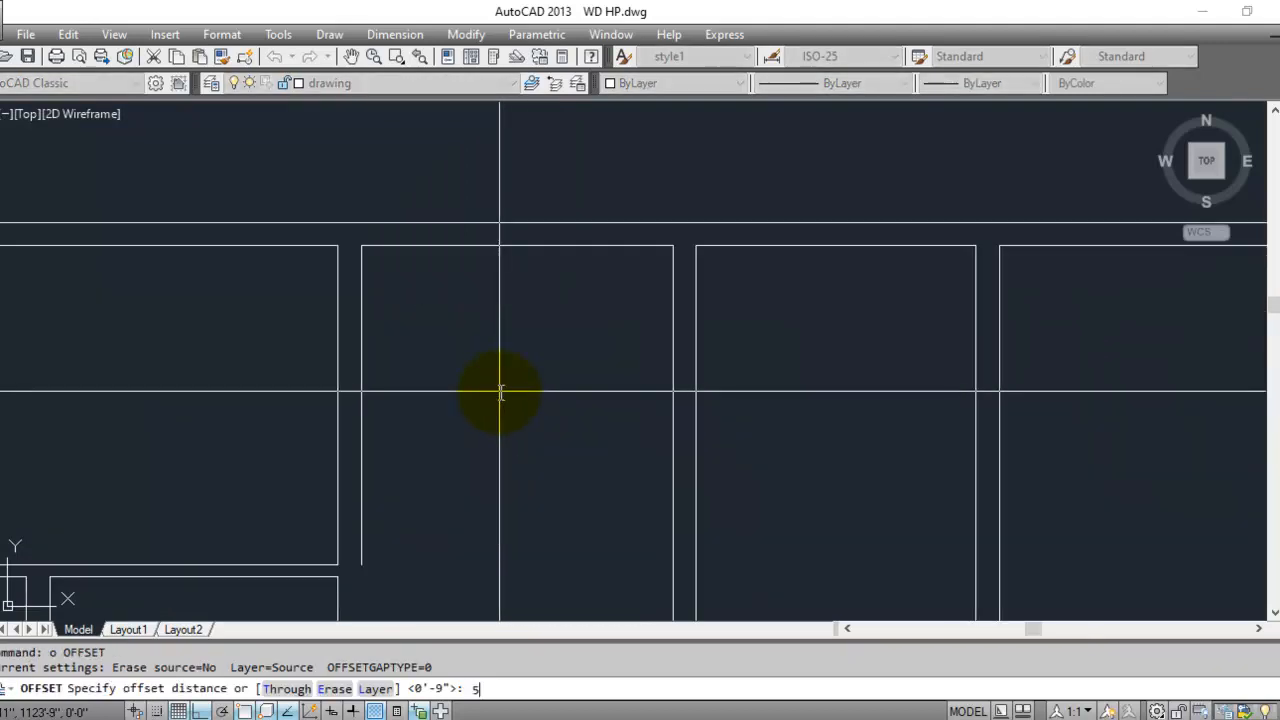
type("'3")
key("Return")
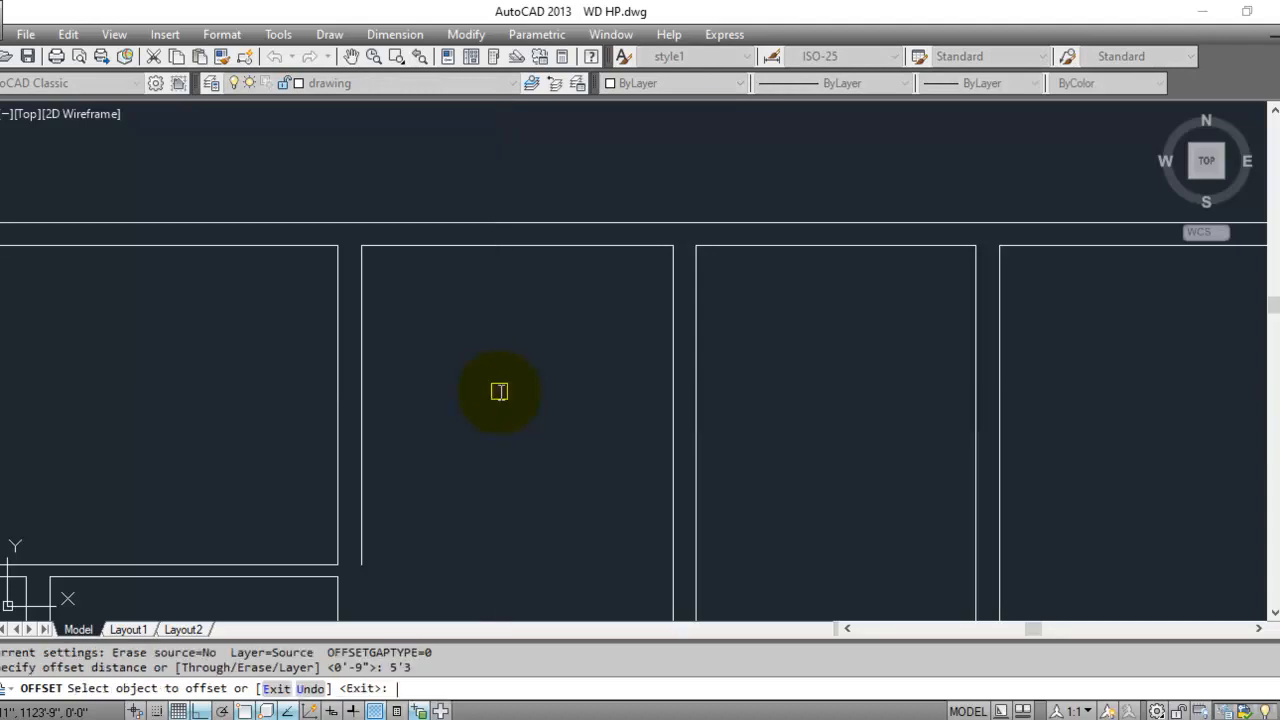
left_click(507, 252)
left_click(503, 300)
key("Escape")
key("Escape")
key("Escape")
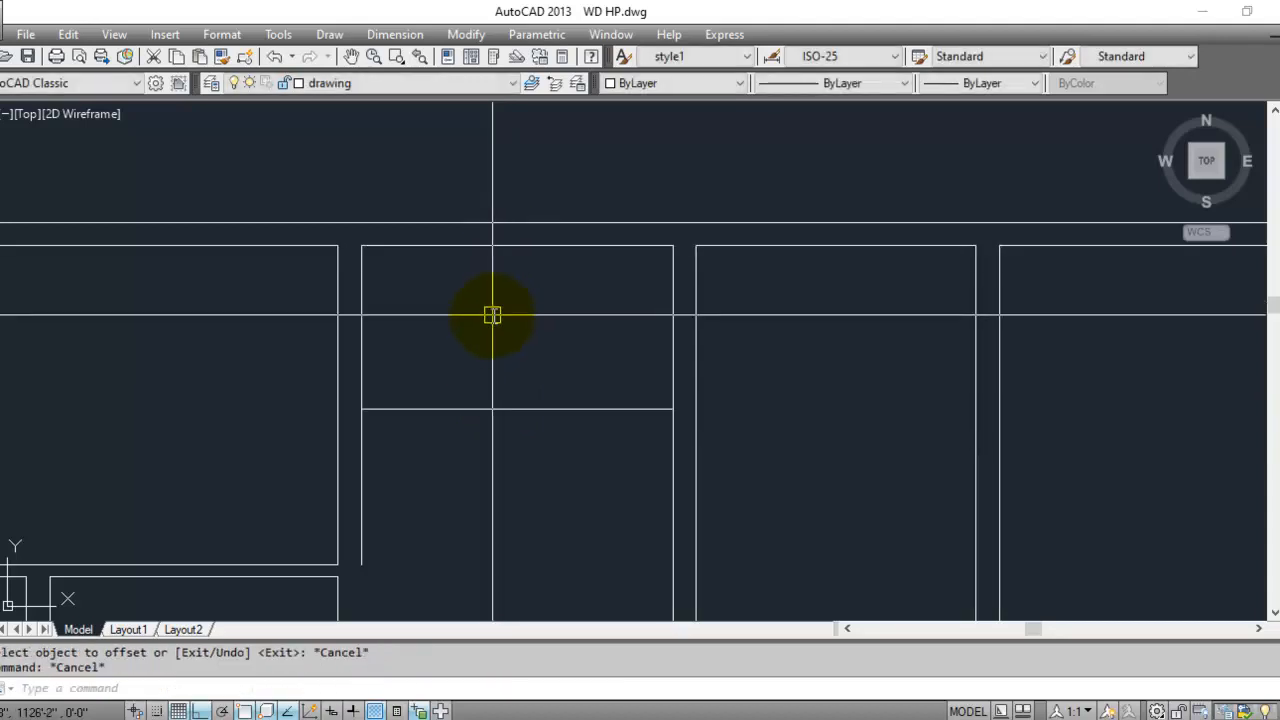
- Extend the new horizontal line right across the third room to its right wall line
scroll(410, 415, "down", 2)
type("ex")
key("Return")
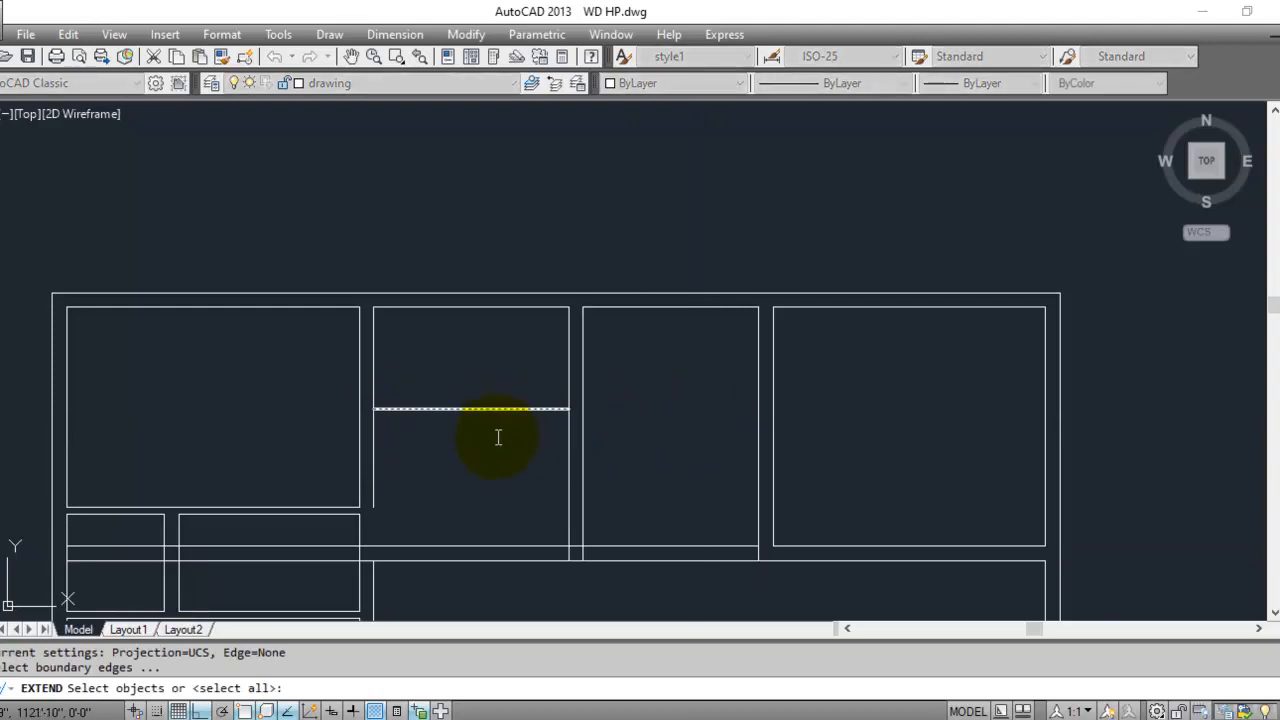
left_click(750, 410)
key("Return")
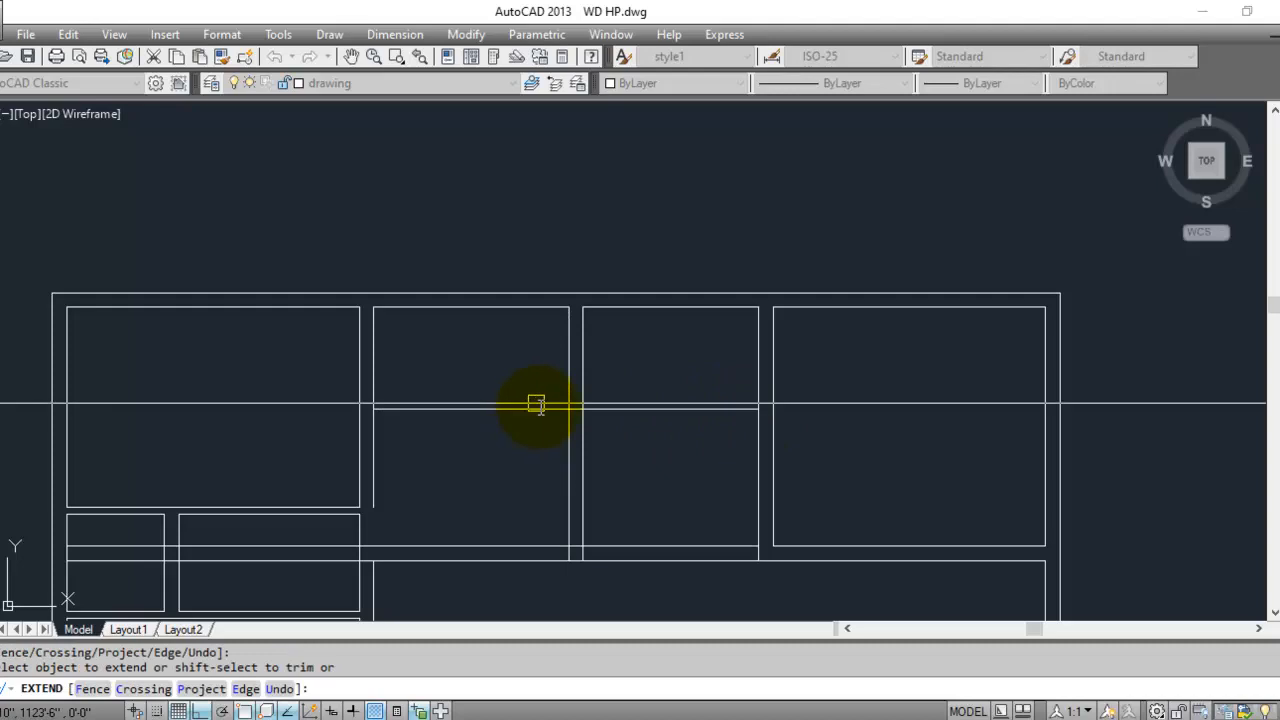
key("Escape")
key("Escape")
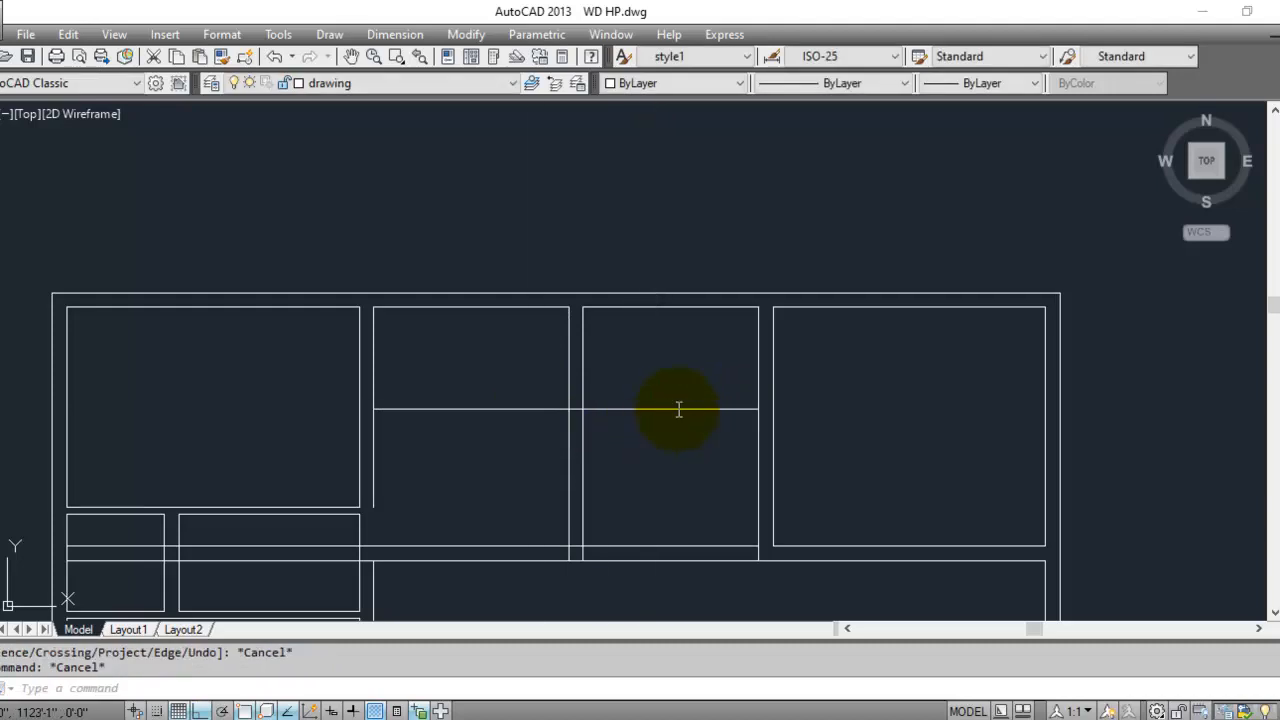
- Trim the extended horizontal line between the faces of the wall separating the second and third rooms
scroll(658, 380, "up", 2)
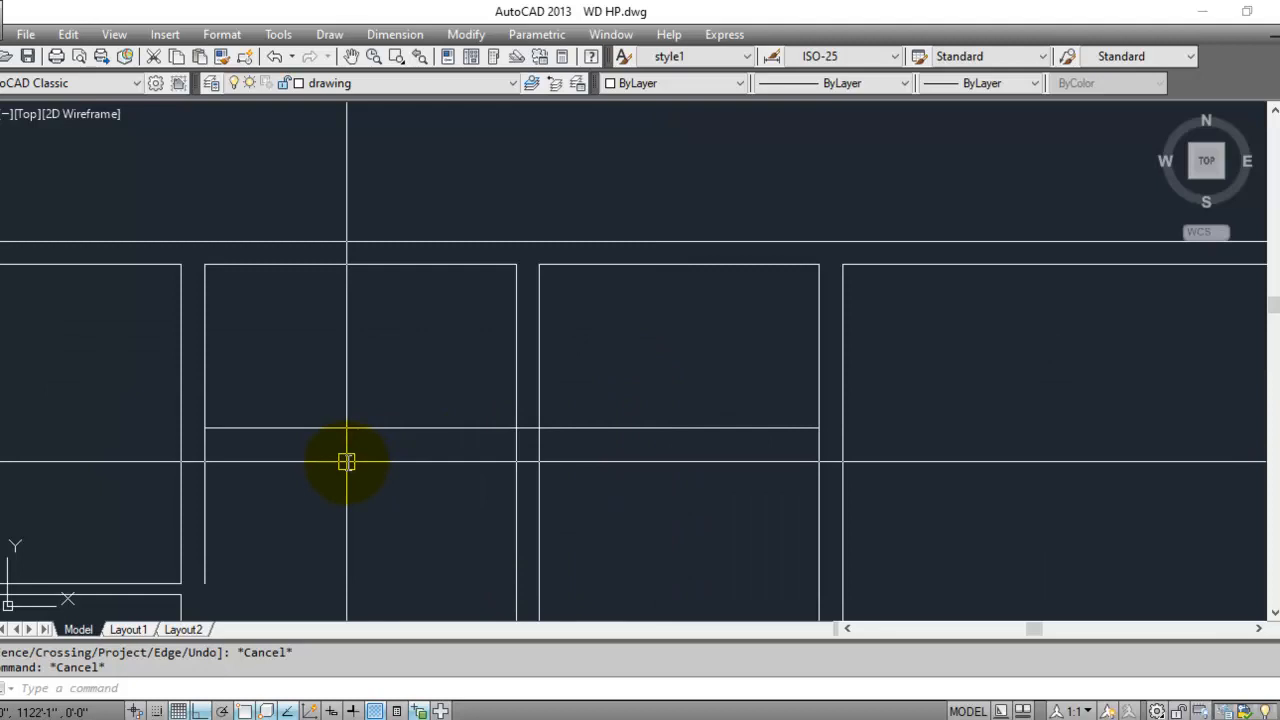
scroll(540, 445, "up", 2)
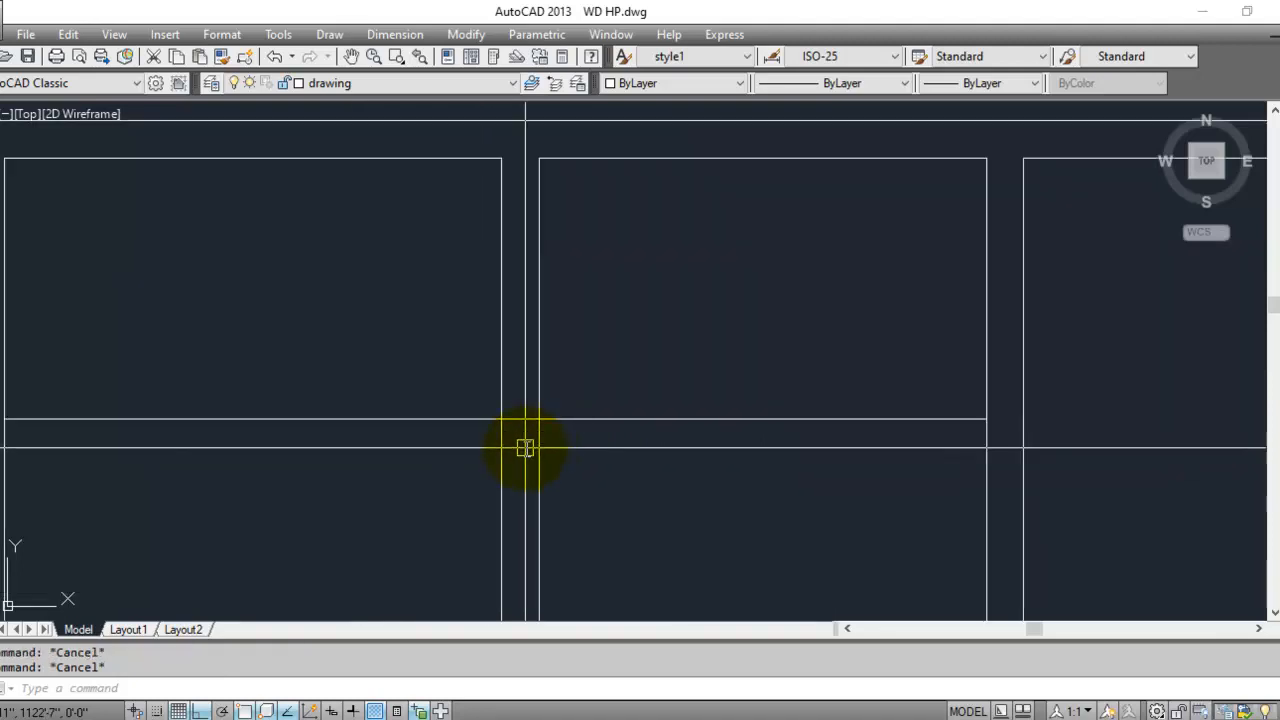
type("tr")
key("Return")
key("Return")
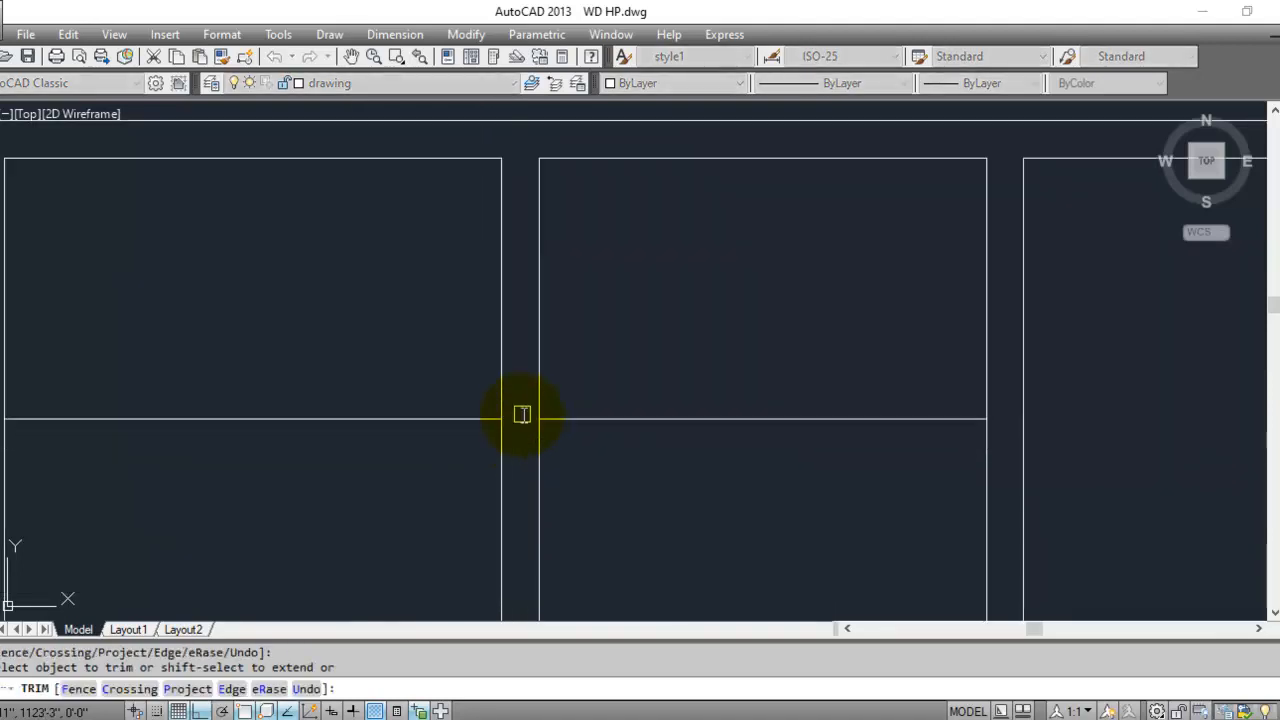
key("Escape")
key("Escape")
- Offset both horizontal line segments in the second and third rooms 4.5" downward to form a partition
scroll(557, 343, "down", 2)
middle_click_drag(417, 451, 449, 443)
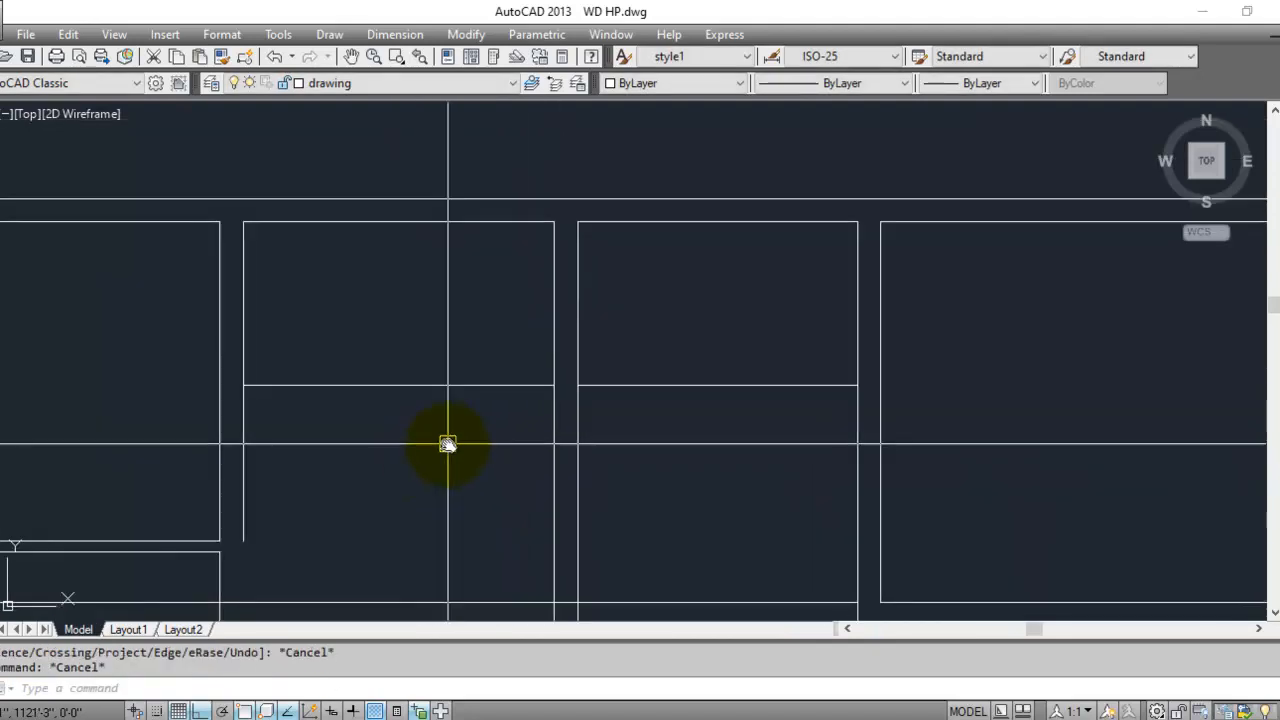
type("o")
key("Return")
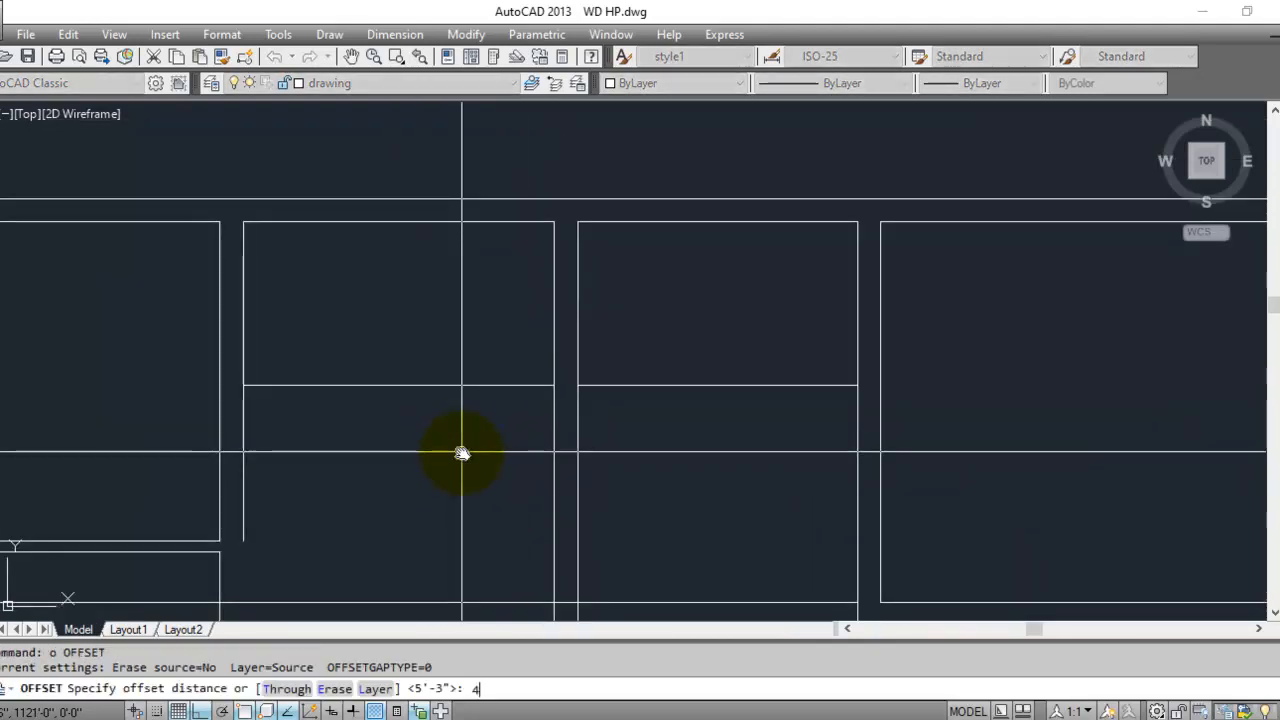
type("4.5")
key("Return")
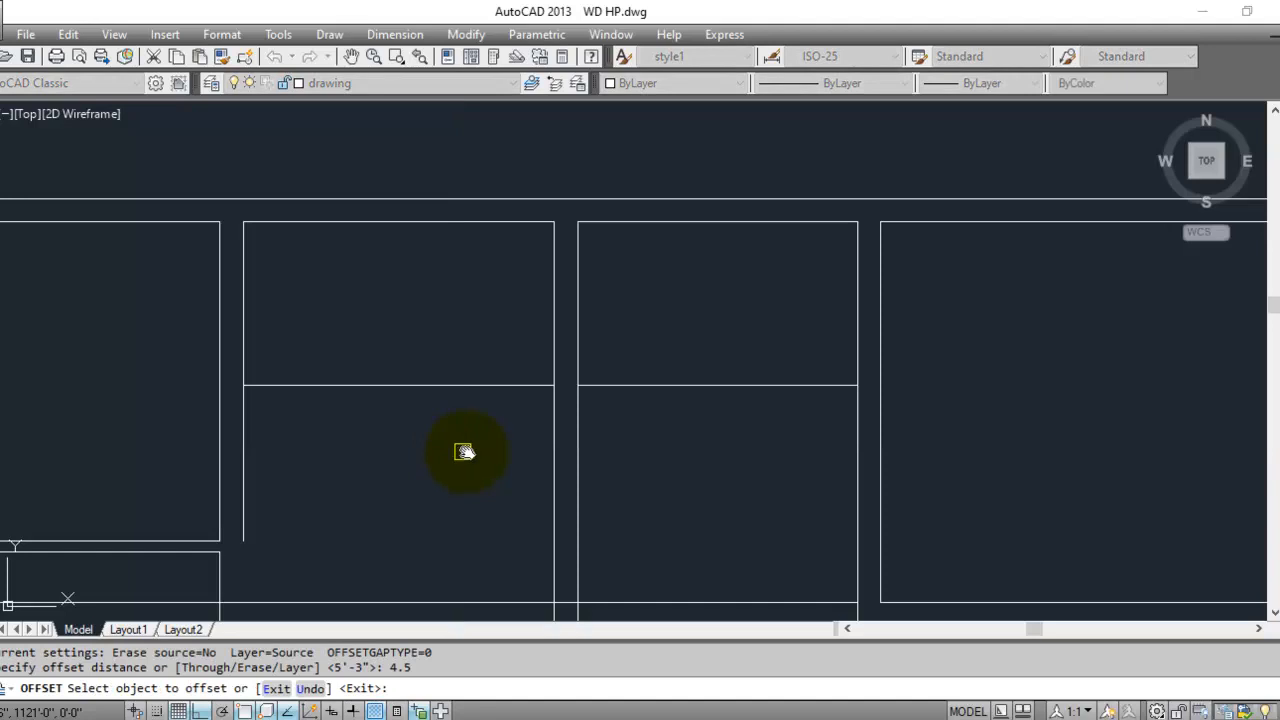
left_click(447, 383)
left_click(449, 390)
left_click(638, 388)
left_click(637, 420)
key("Escape")
- Trim the left wall line and both lines of the middle vertical wall between the new partition's faces
scroll(229, 415, "up", 2)
scroll(398, 435, "down", 2)
mouse_move(394, 400)
middle_mouse_down()
mouse_move(374, 391)
mouse_move(409, 309)
mouse_move(483, 318)
mouse_move(493, 299)
middle_mouse_up()
scroll(522, 388, "down", 4)
scroll(405, 430, "up", 2)
mouse_move(631, 431)
middle_mouse_down()
mouse_move(571, 463)
mouse_move(442, 495)
middle_mouse_up()
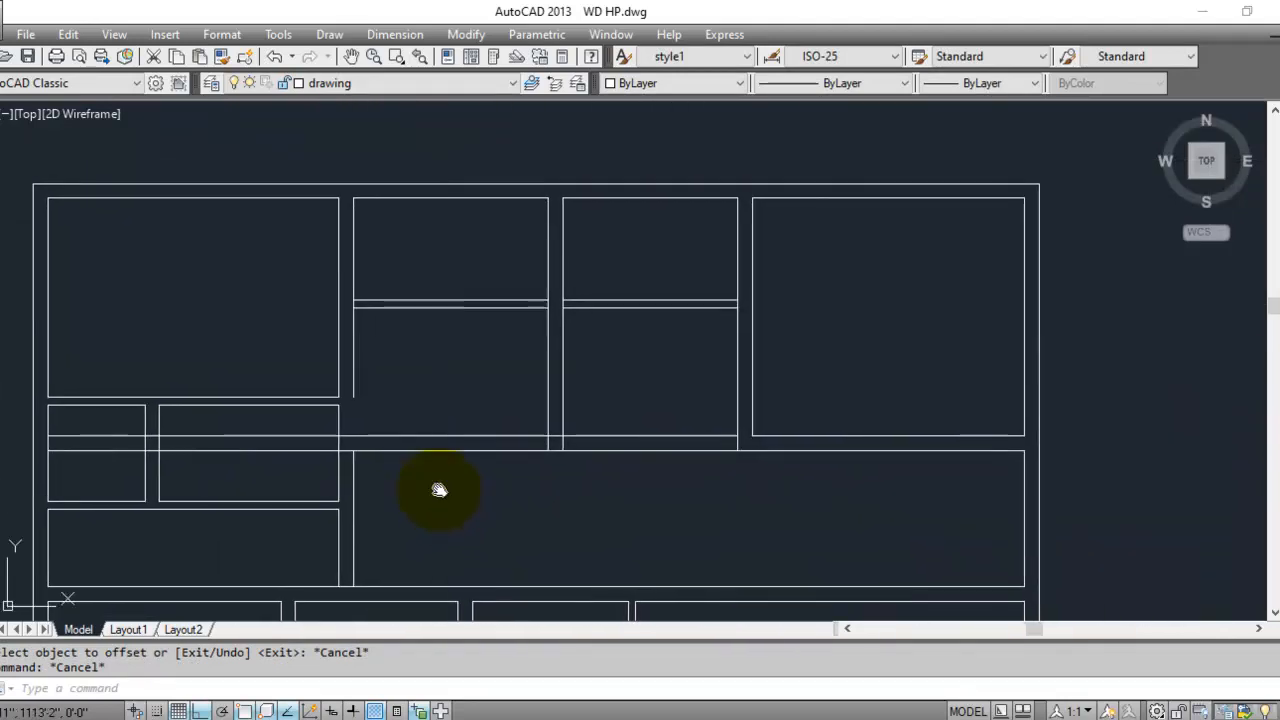
scroll(389, 280, "up", 4)
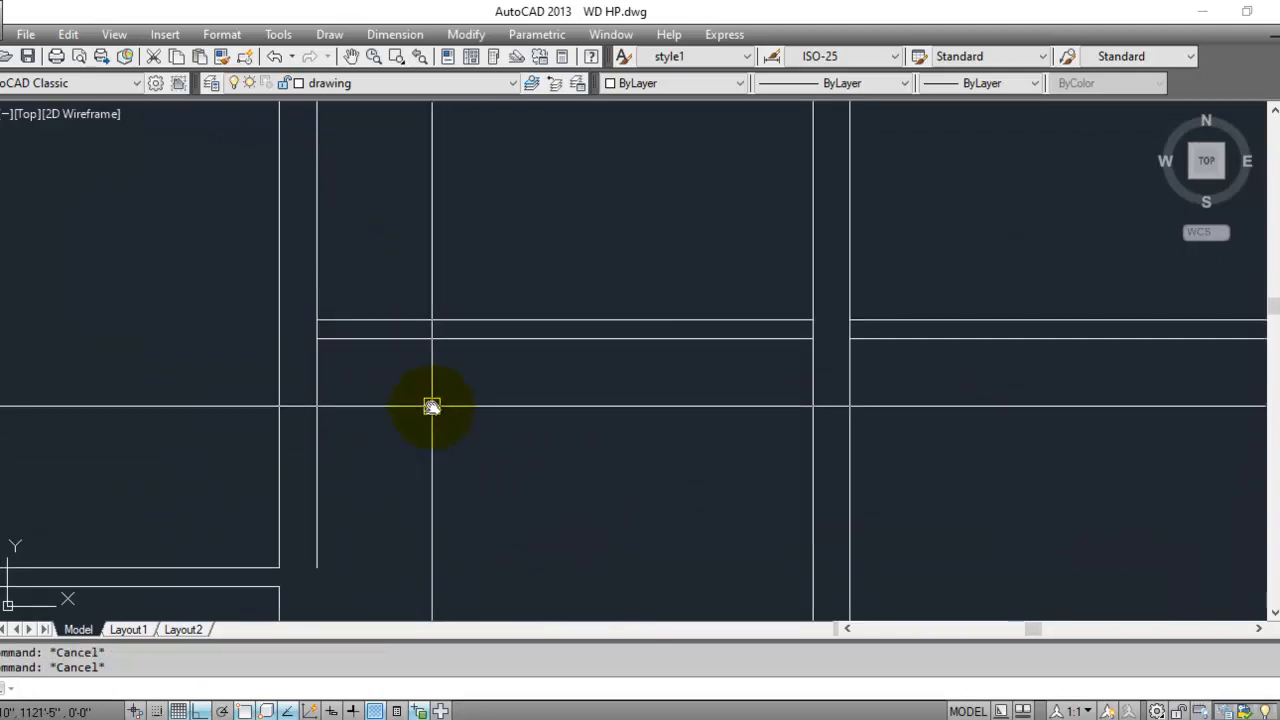
type("tr")
key("Return")
scroll(305, 325, "up", 1)
key("Return")
scroll(318, 335, "down", 4)
scroll(600, 363, "up", 4)
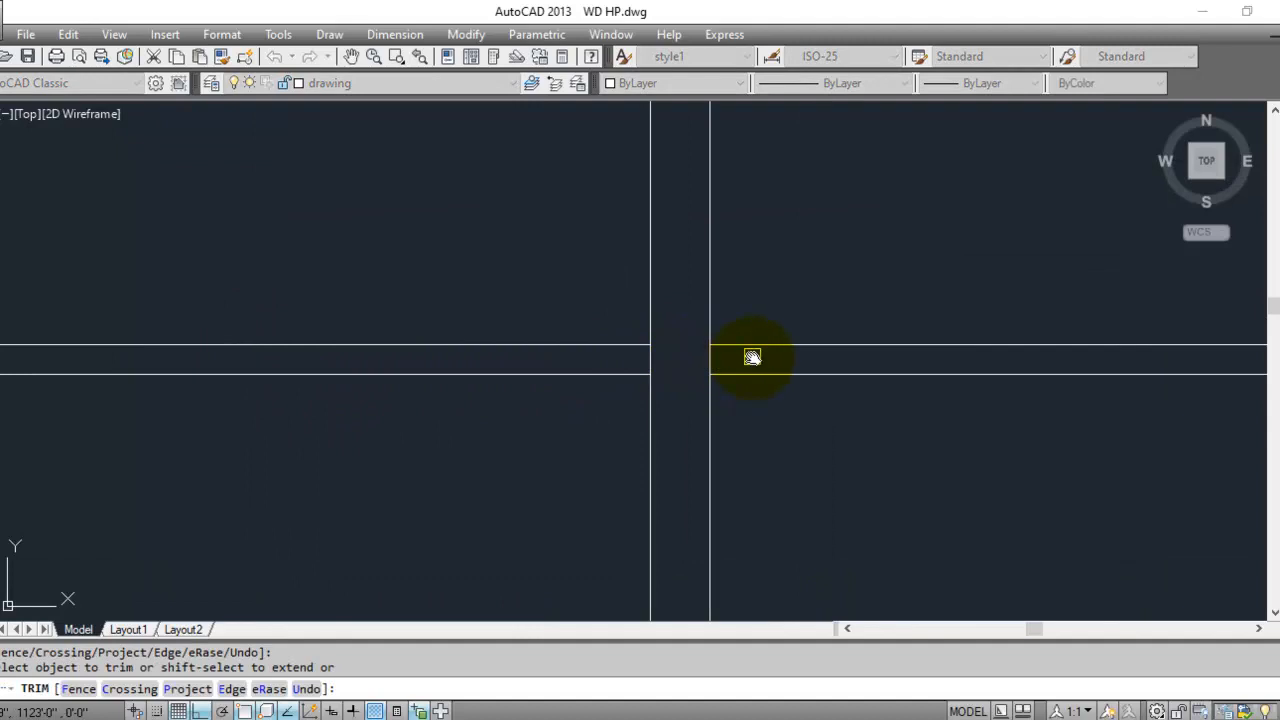
scroll(752, 357, "up", 2)
left_click(742, 361)
left_click(523, 366)
scroll(486, 409, "down", 8)
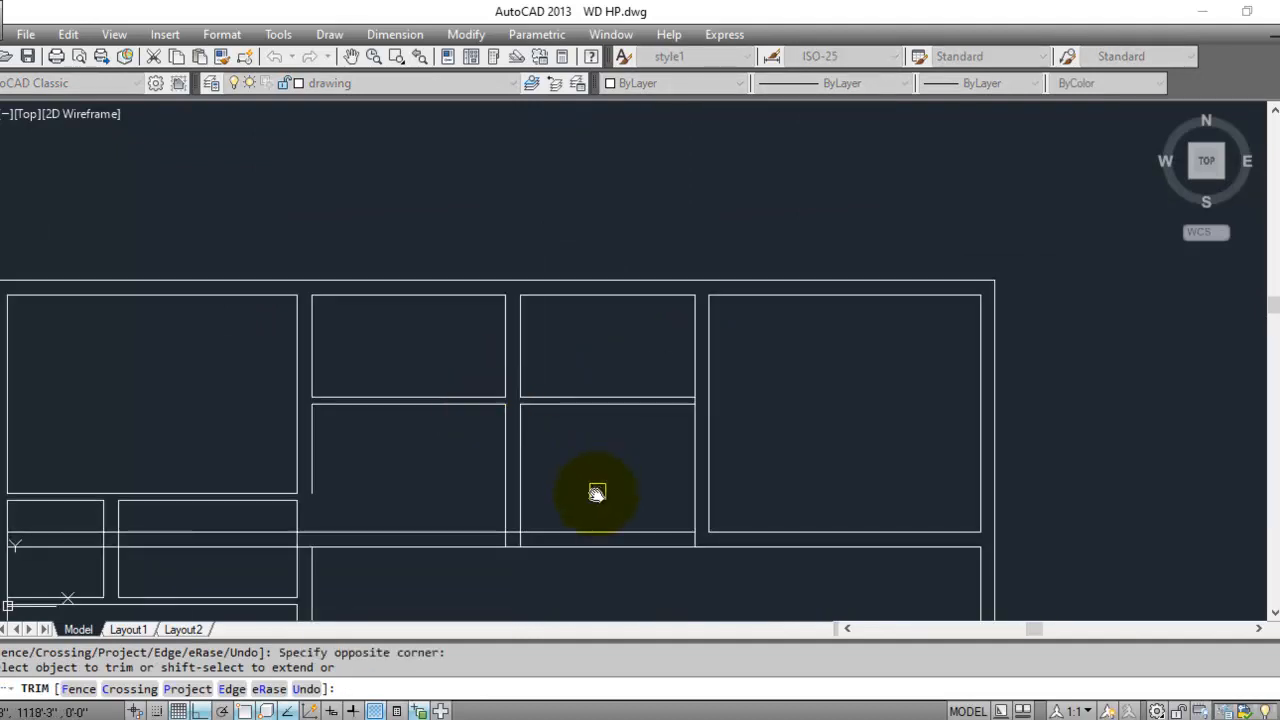
middle_click_drag(614, 451, 634, 437)
key("Escape")
key("Escape")
key("Escape")
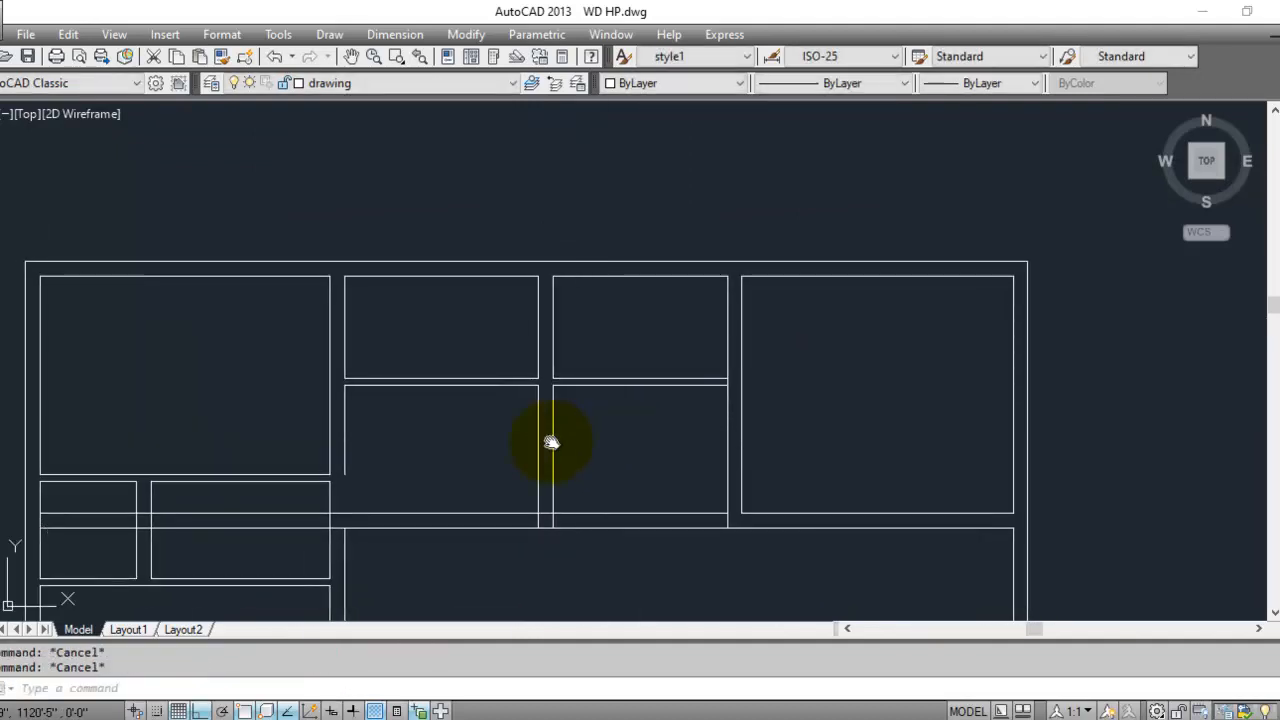
left_click(588, 434)
left_click(514, 437)
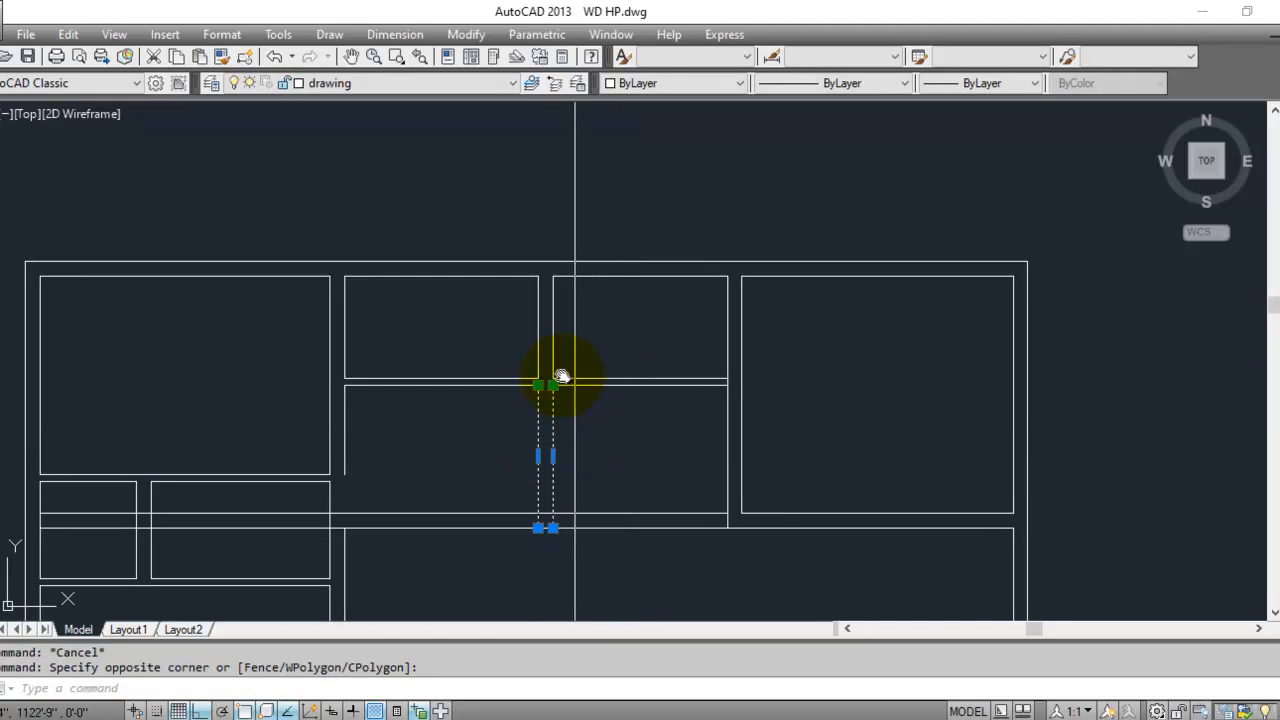
scroll(572, 385, "up", 5)
key("Escape")
left_click(563, 496)
left_click(401, 530)
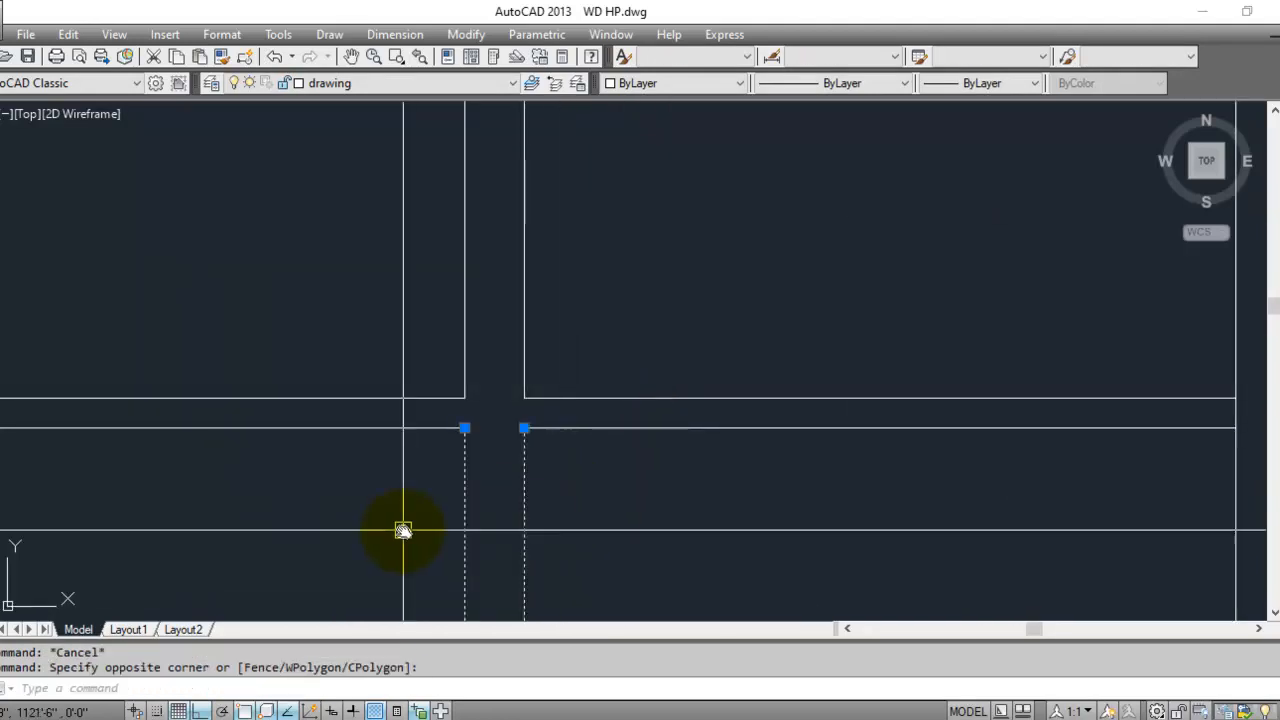
key("Escape")
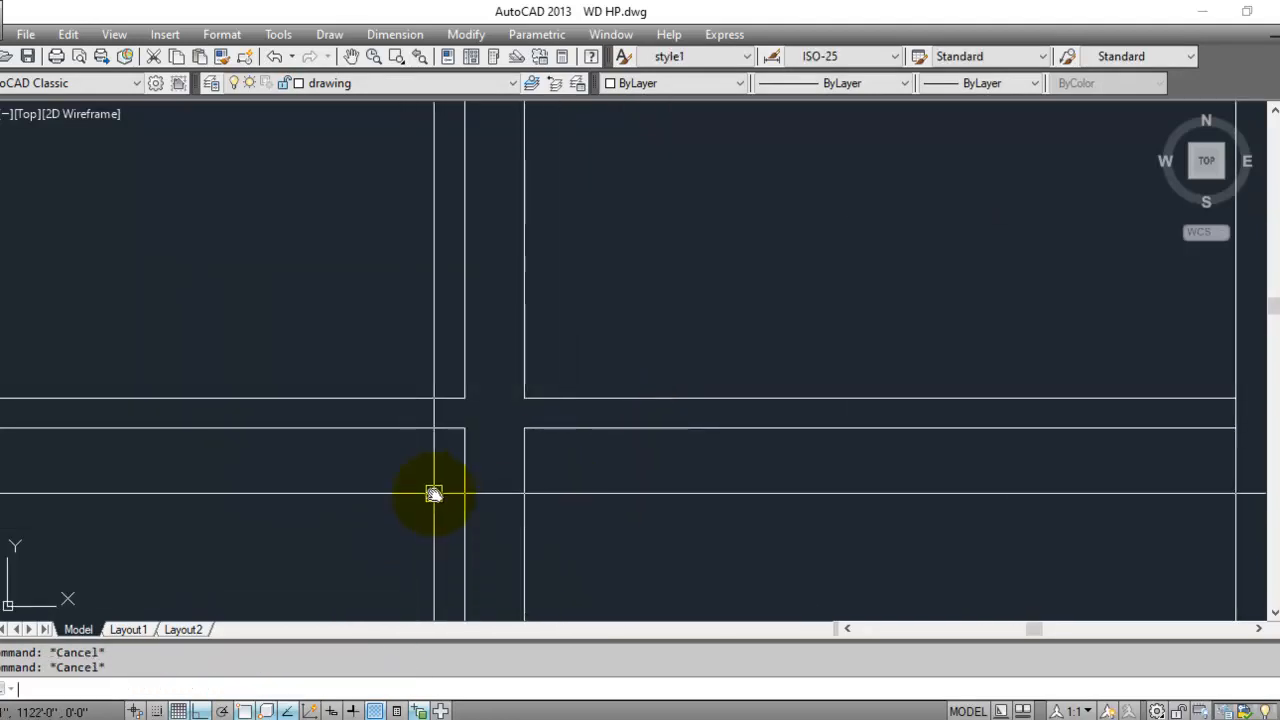
- Extend the partition's lower line across the middle wall gap and delete the two vertical wall lines below it
type("ex")
key("Return")
left_click(580, 428)
key("Return")
left_click(524, 501)
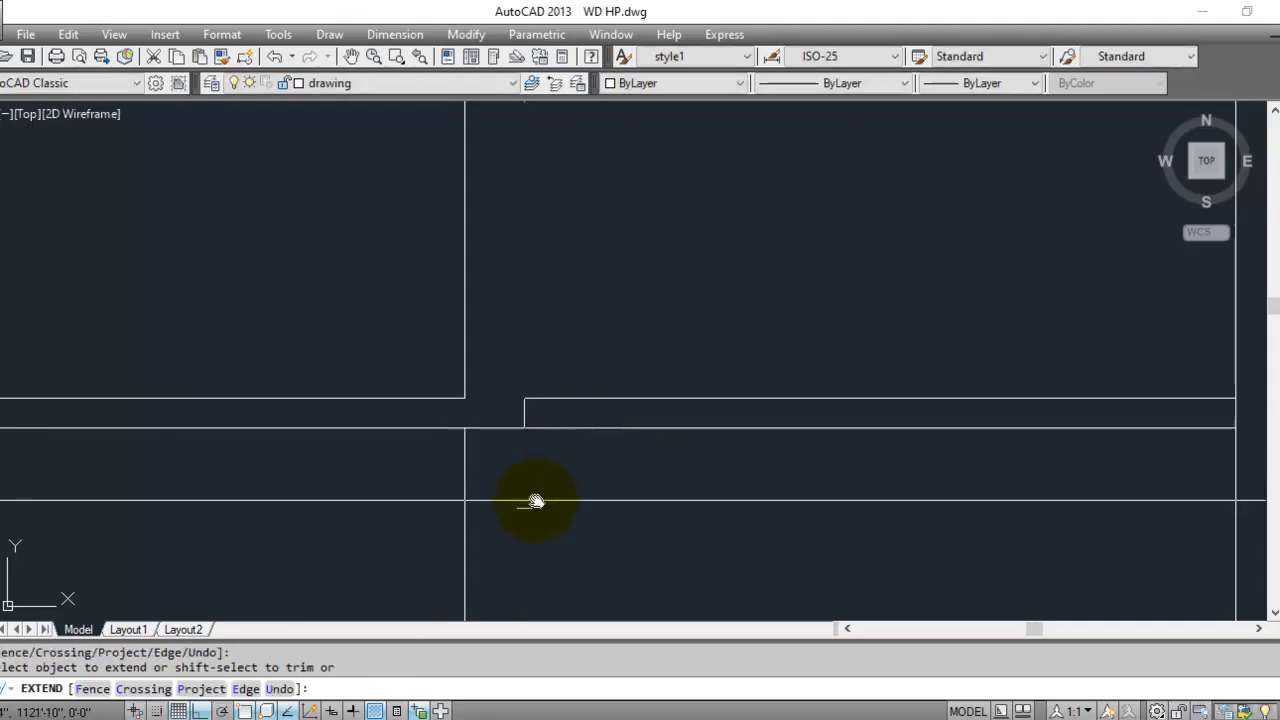
key("Escape")
left_click(377, 530)
key("Delete")
- Trim the vertical wall line at the partition's right end between the partition's faces
scroll(520, 313, "down", 2)
scroll(579, 313, "down", 3)
scroll(408, 341, "up", 2)
middle_click_drag(794, 386, 412, 421)
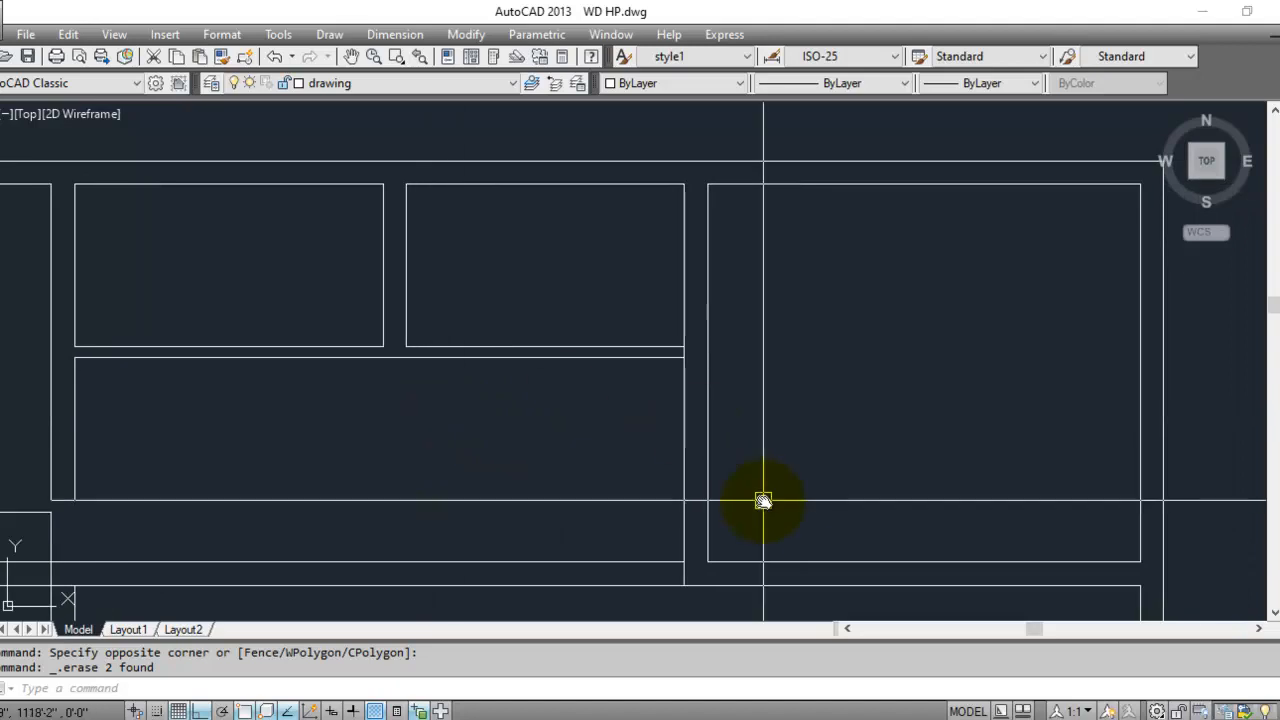
scroll(684, 340, "up", 2)
key("Escape")
key("Escape")
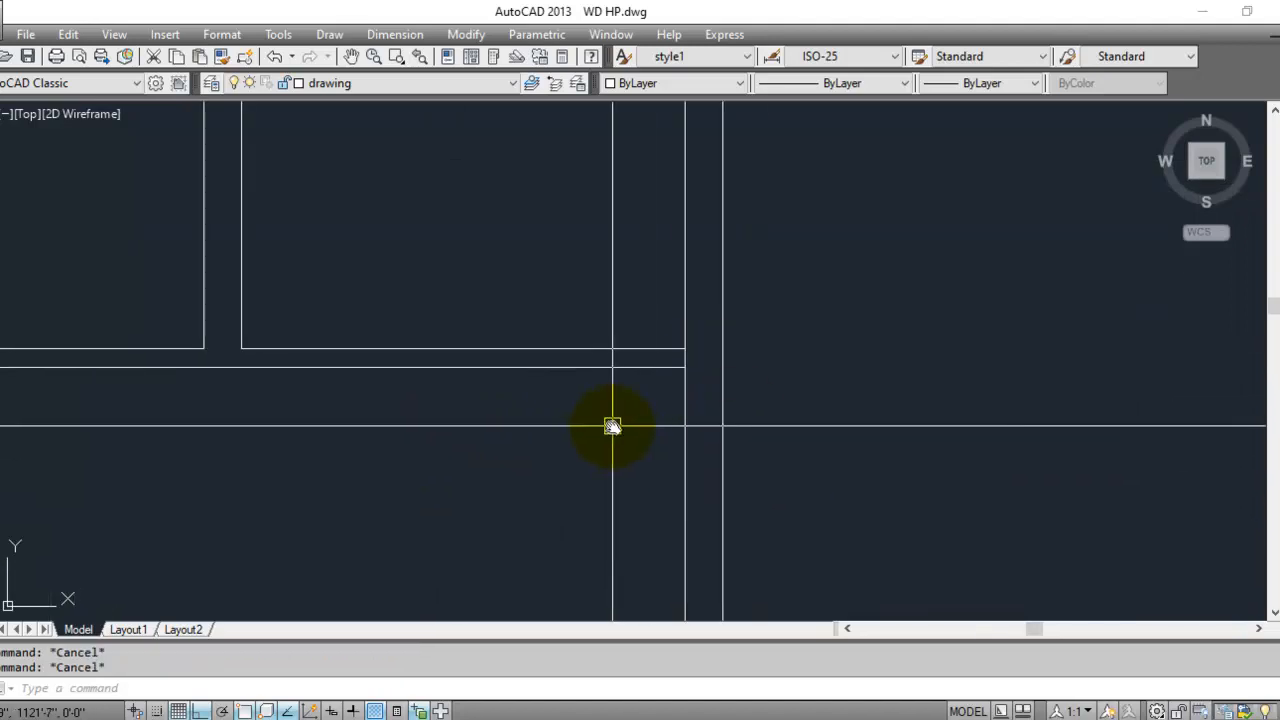
type("r")
key("Return")
scroll(684, 348, "up", 4)
key("Return")
left_click(687, 371)
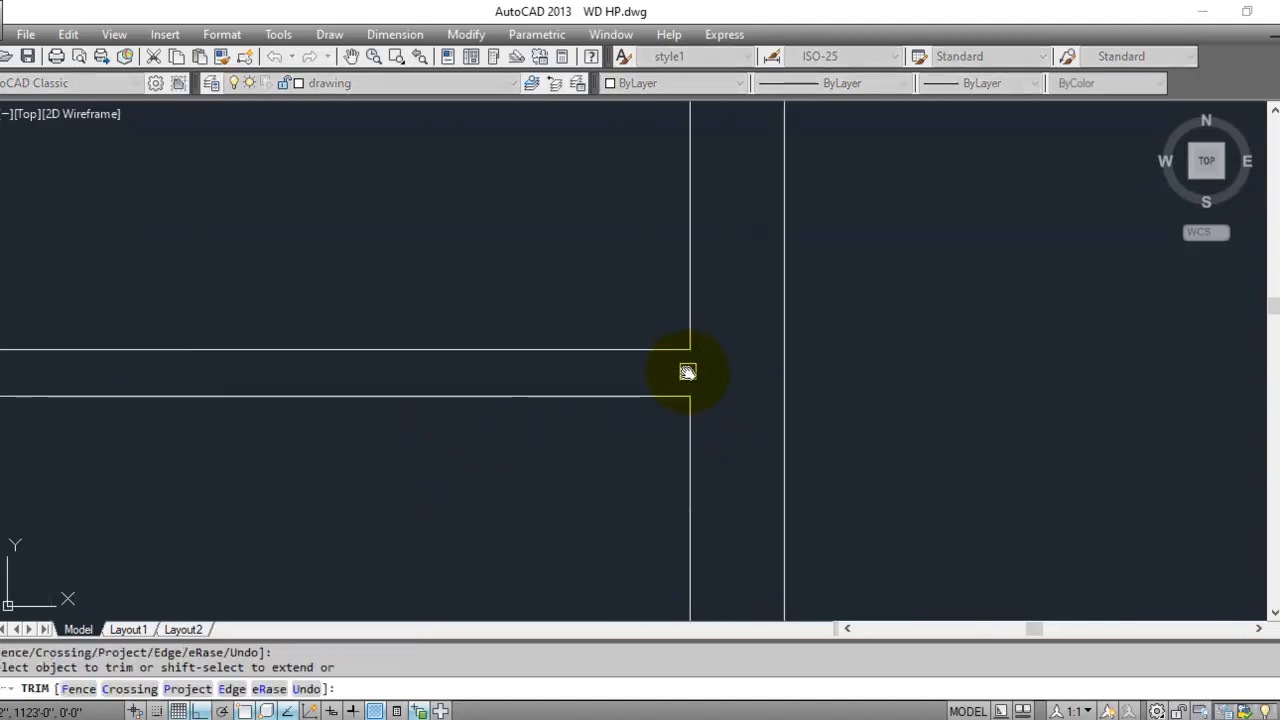
key("Escape")
scroll(700, 385, "down", 4)
middle_click_drag(712, 400, 752, 332)
scroll(690, 370, "down", 3)
scroll(615, 412, "up", 2)
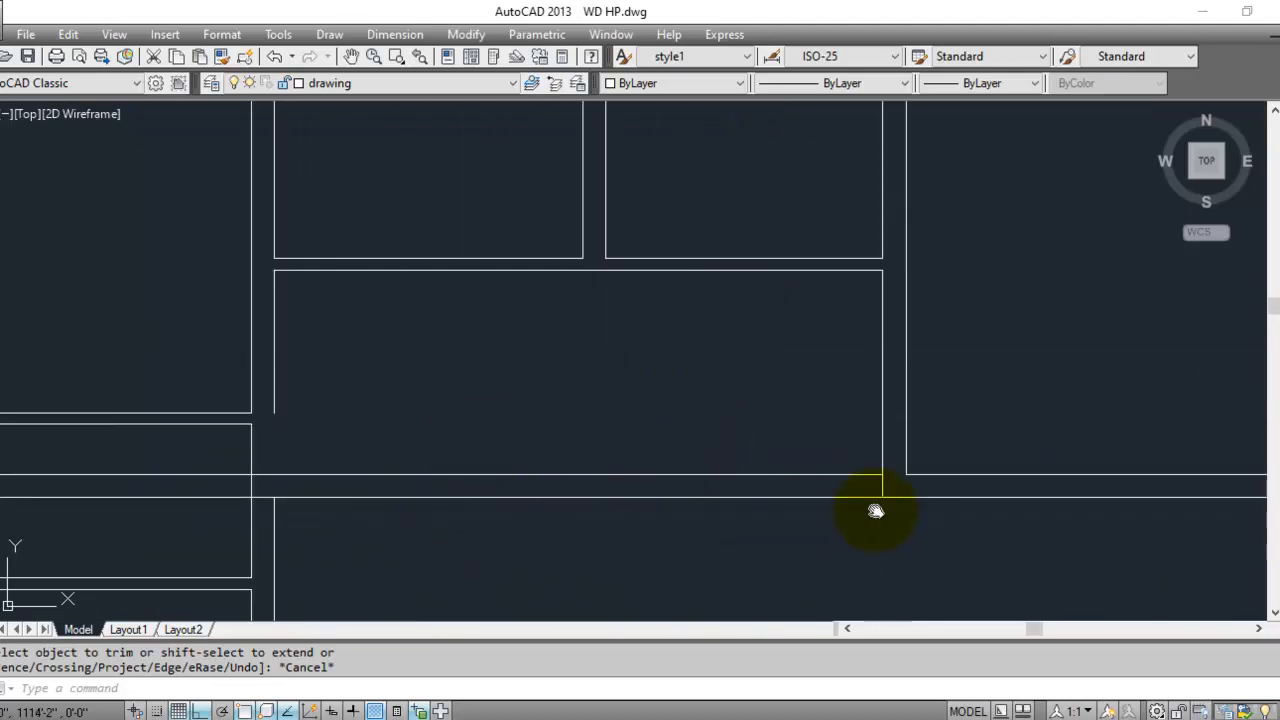
- Trim the lower horizontal wall line back to the vertical wall line of the upper-right room
scroll(864, 485, "up", 2)
key("Escape")
key("Escape")
type("tr")
key("Return")
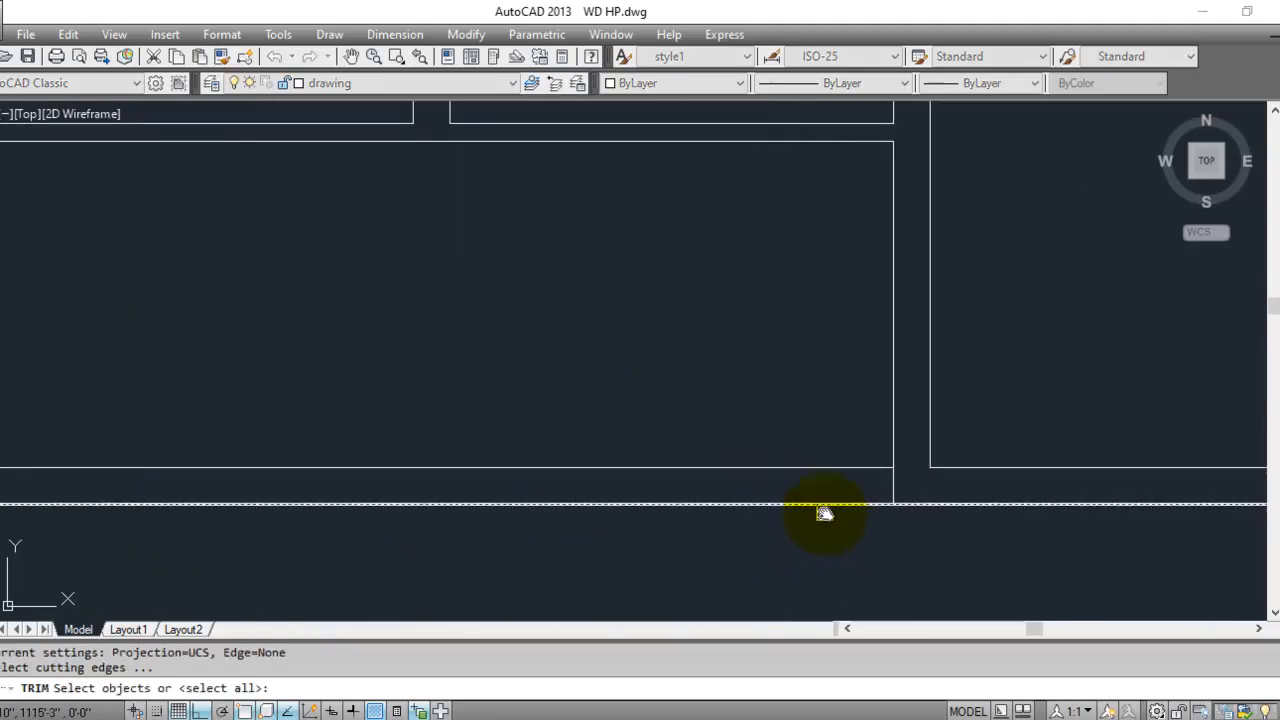
key("Return")
key("Escape")
- Delete the remaining upper horizontal line running across the central hall and the left rooms
left_click(714, 468)
left_click(700, 491)
scroll(725, 480, "down", 4)
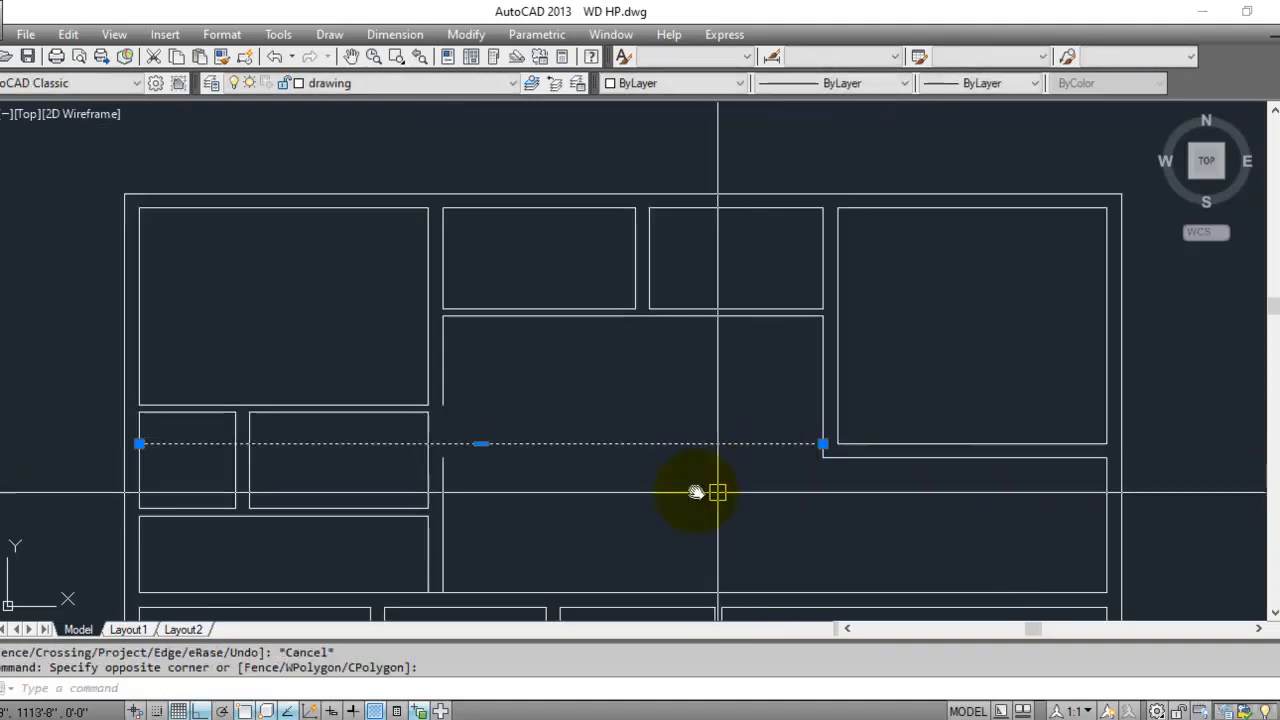
scroll(535, 480, "up", 2)
key("Delete")
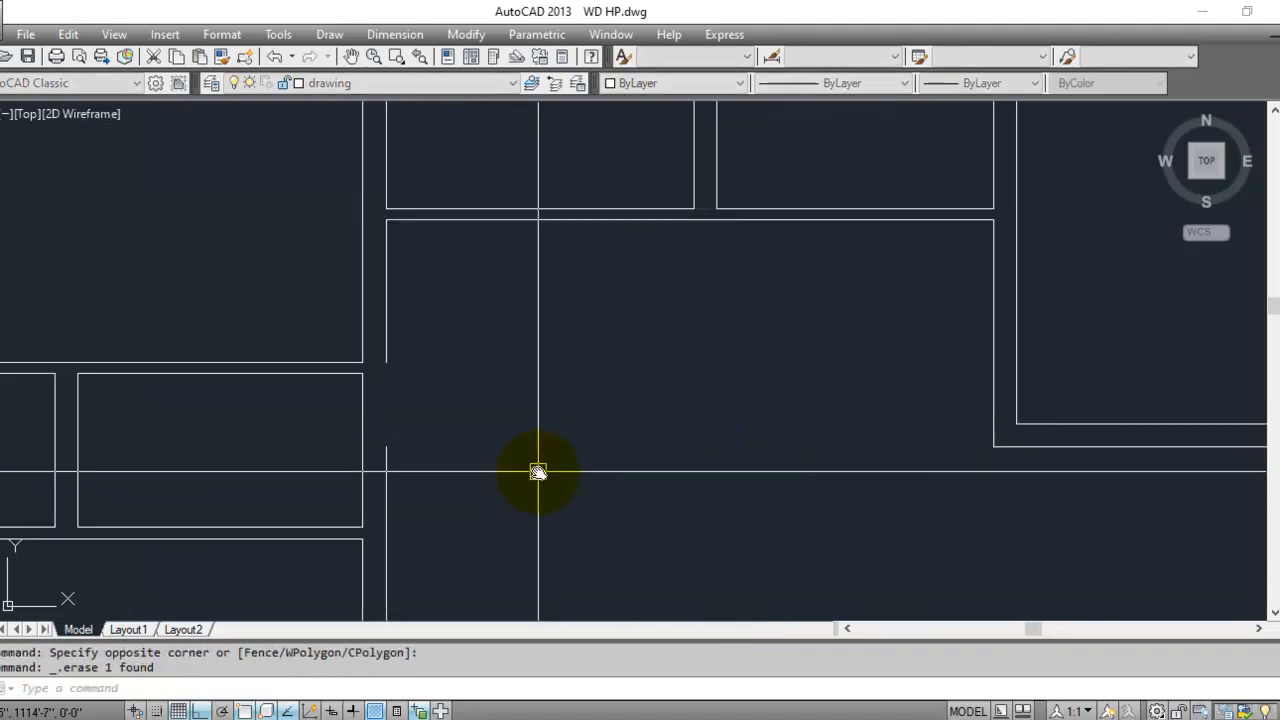
scroll(491, 477, "down", 3)
scroll(489, 449, "up", 3)
key("Escape")
key("Escape")
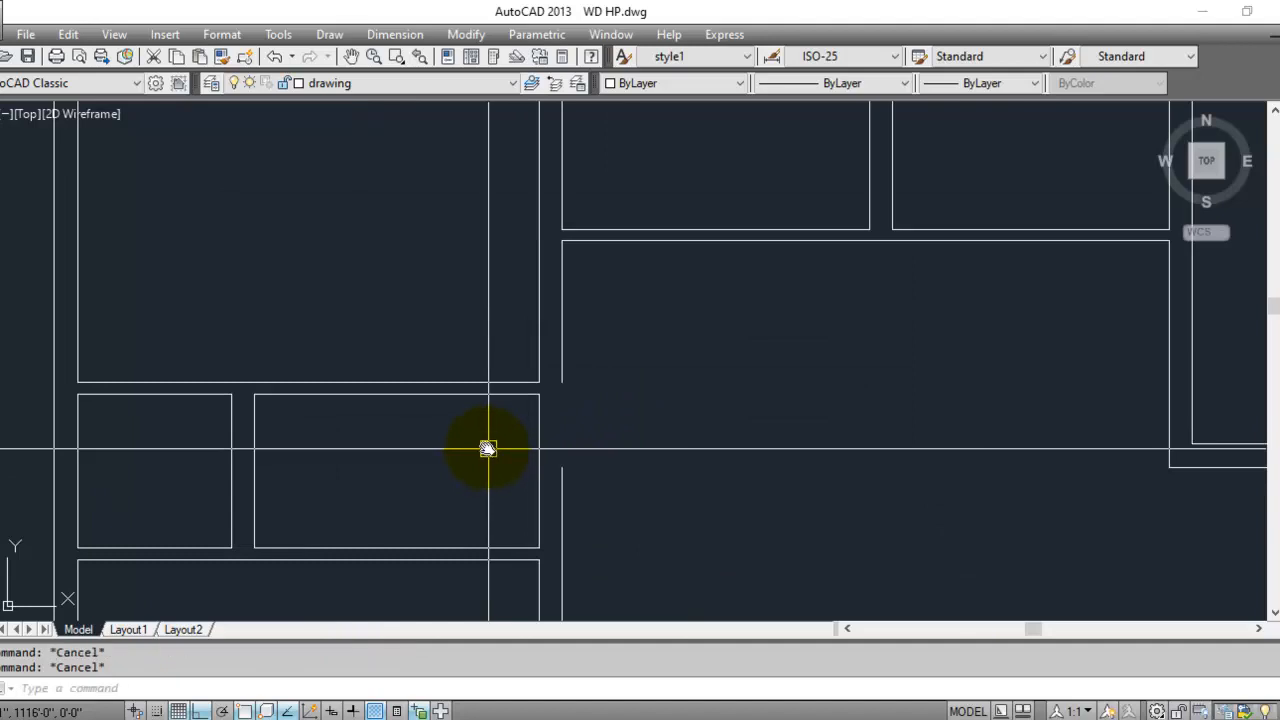
type("ex")
key("Return")
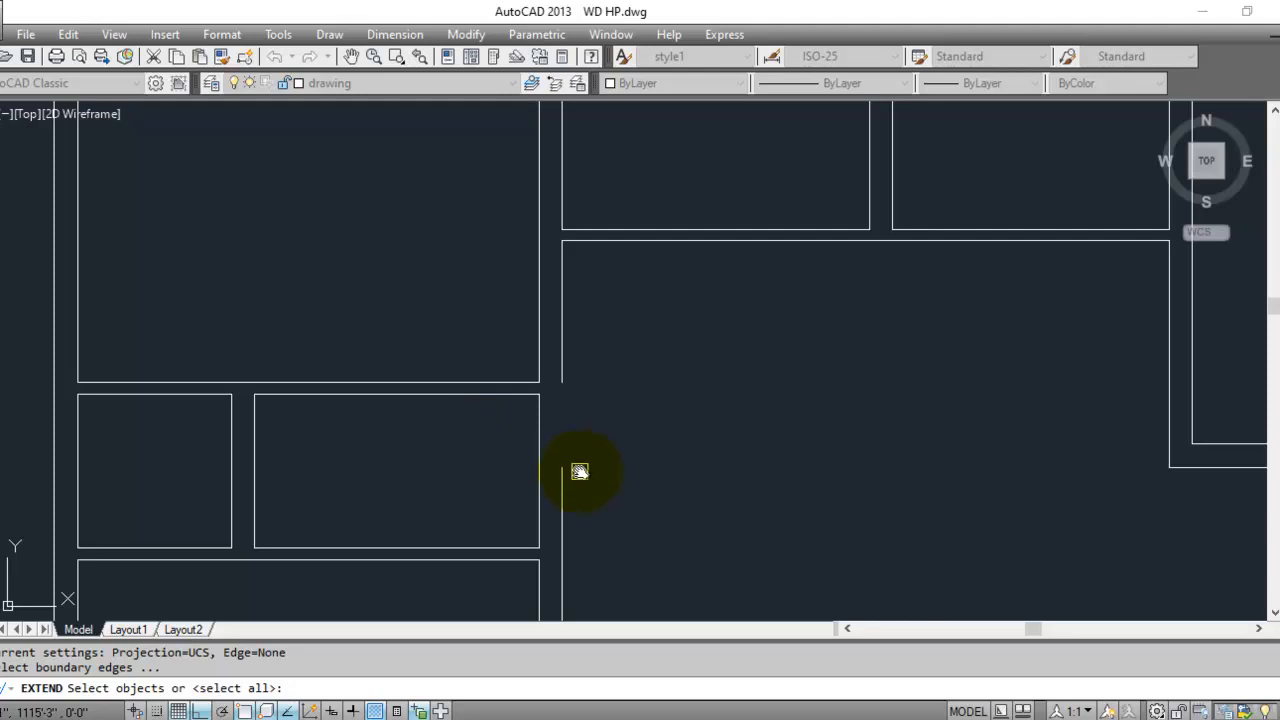
key("Escape")
key("Escape")
- Draw a short horizontal helper line from the lower end of the hall's upper-left wall segment
scroll(571, 423, "up", 2)
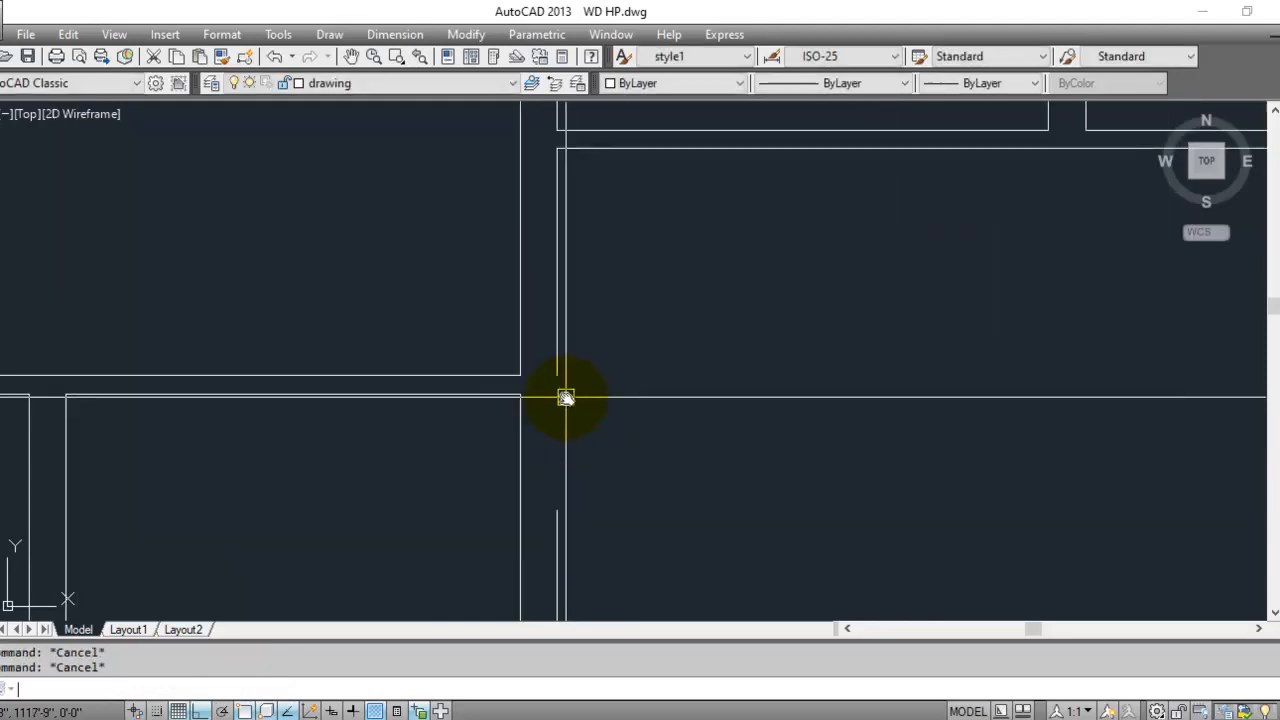
type("l")
key("Return")
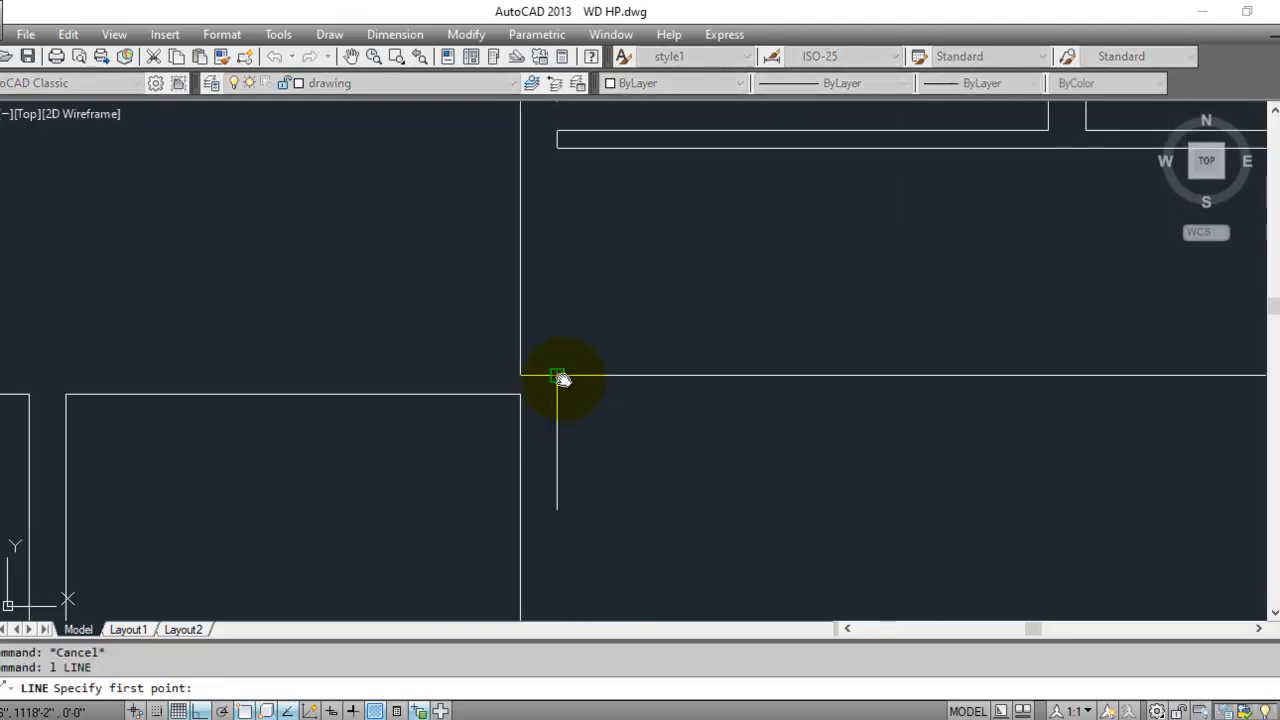
left_click(560, 375)
left_click(713, 376)
key("Escape")
key("Escape")
- Extend the hall's lower-left wall segment up to the helper line and delete the helper line
type("e")
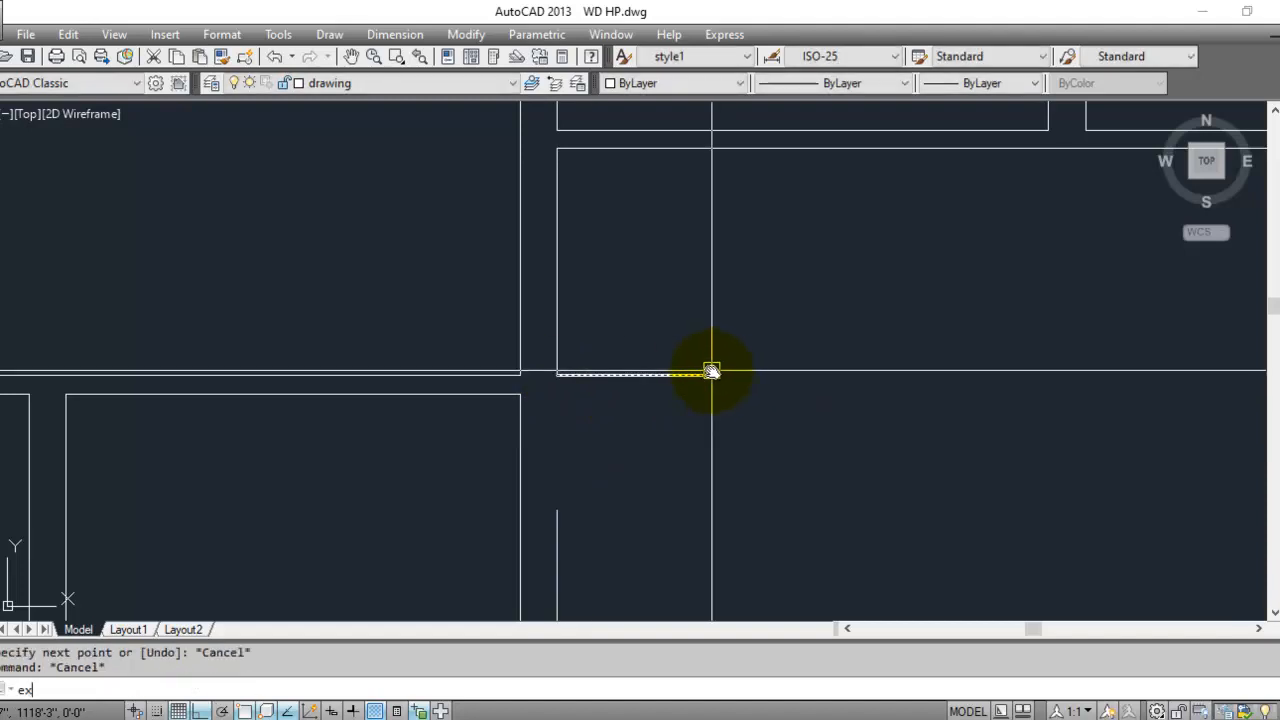
type("x")
key("Return")
key("Return")
left_click(557, 522)
key("Escape")
left_click(710, 362)
left_click(672, 430)
key("Delete")
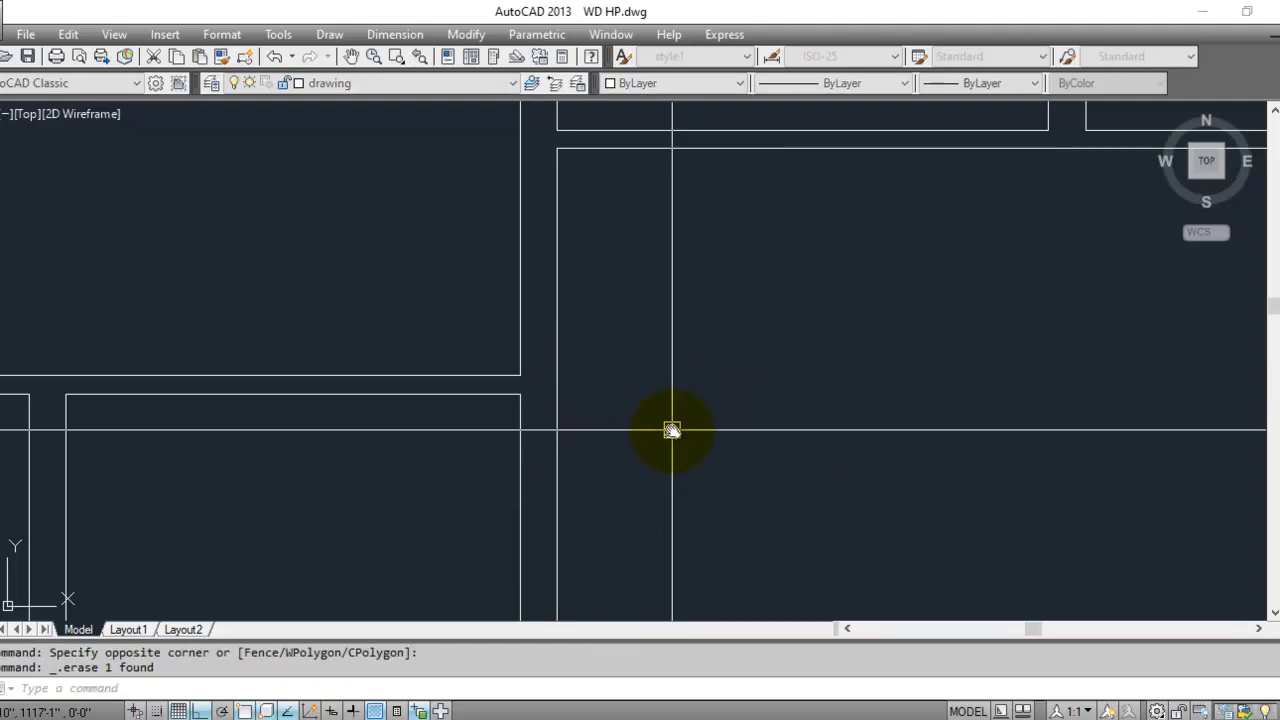
- Examine the central hall and its surrounding rooms in the floor plan
scroll(425, 240, "down", 4)
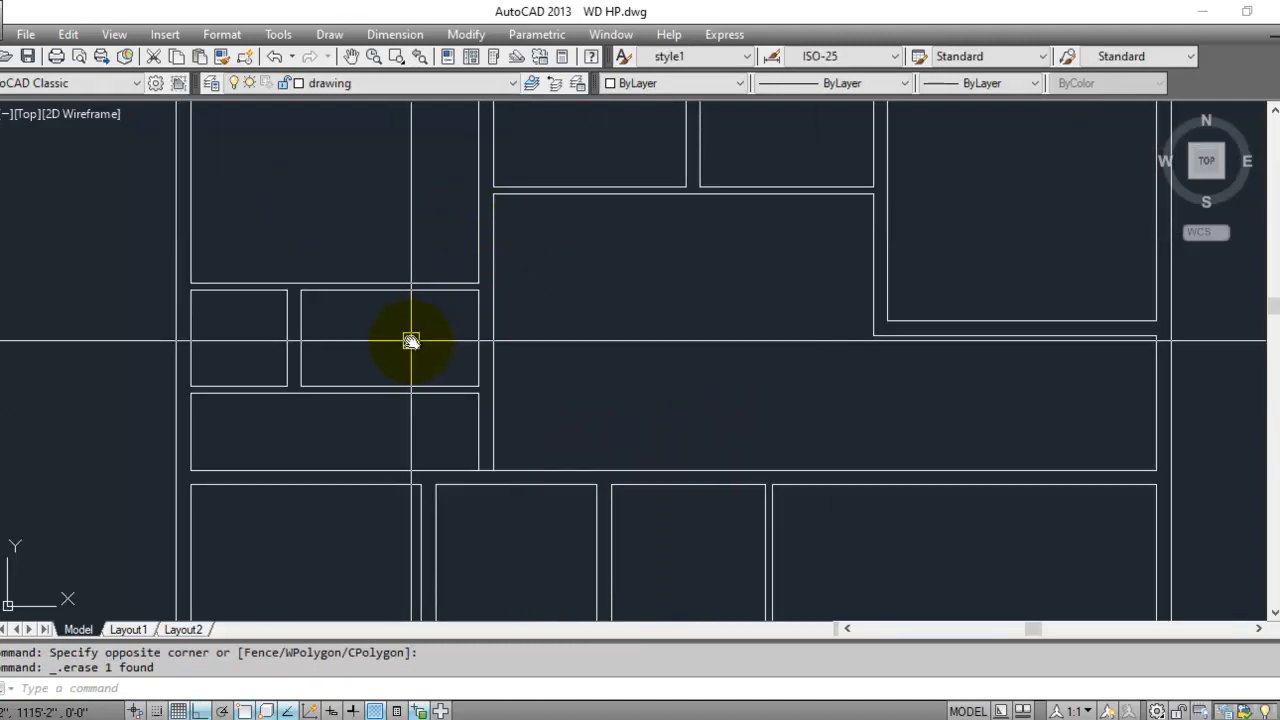
scroll(405, 335, "up", 2)
scroll(414, 341, "down", 2)
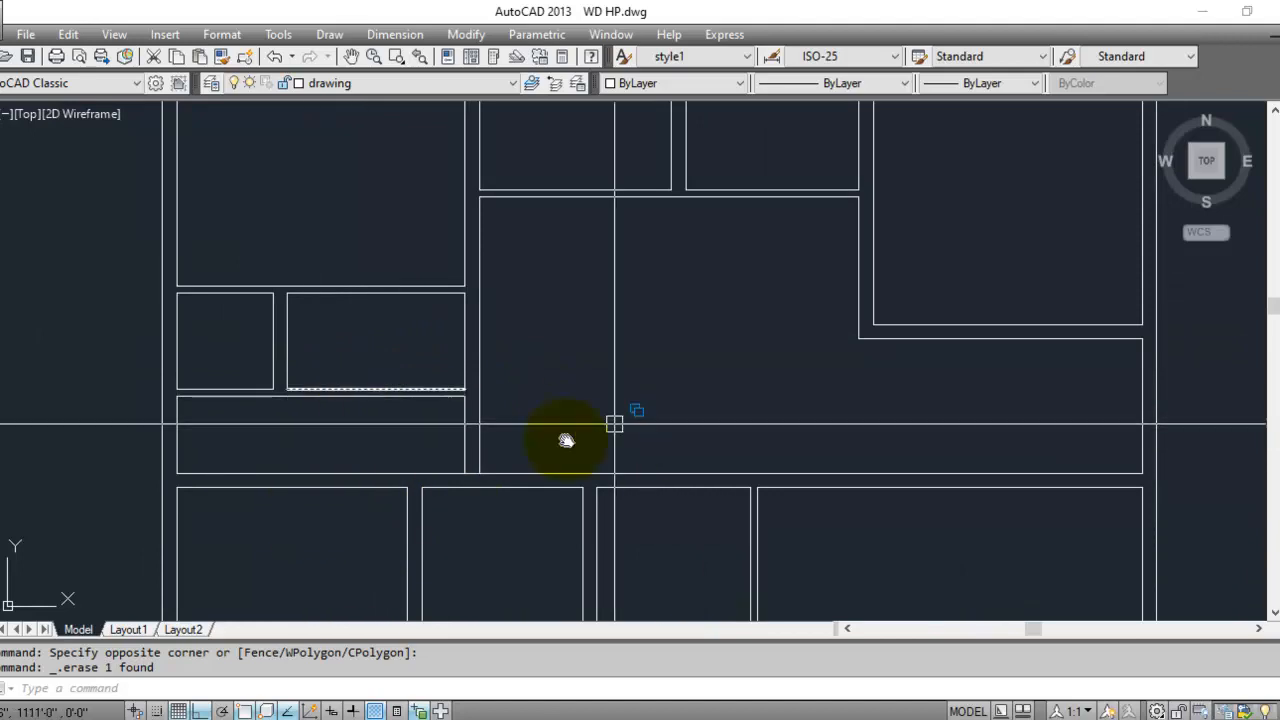
scroll(485, 432, "up", 2)
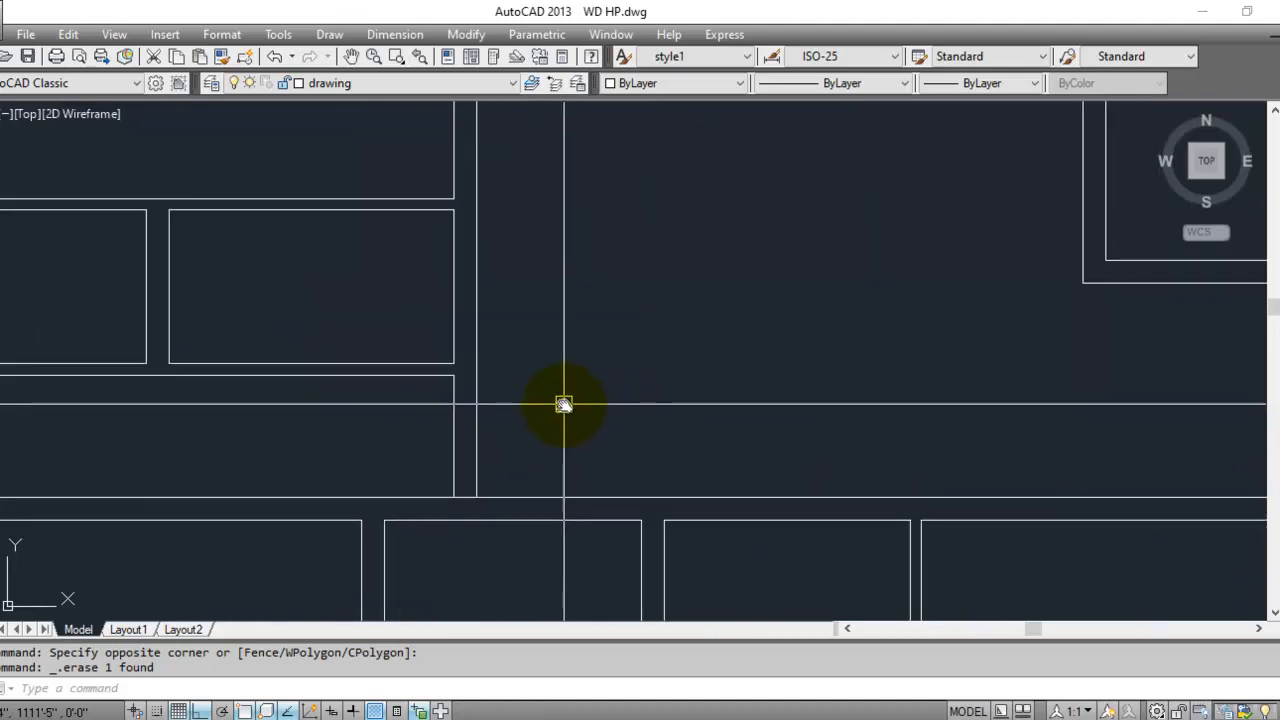
key("Escape")
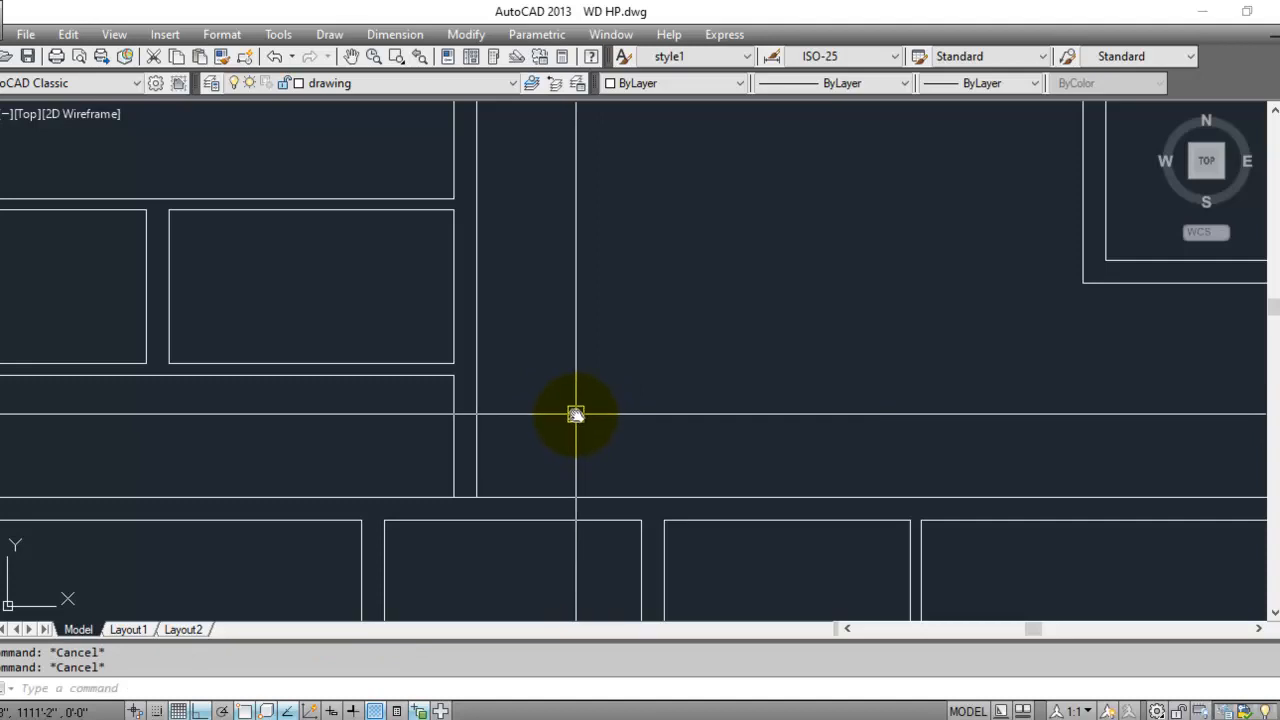
scroll(678, 310, "down", 5)
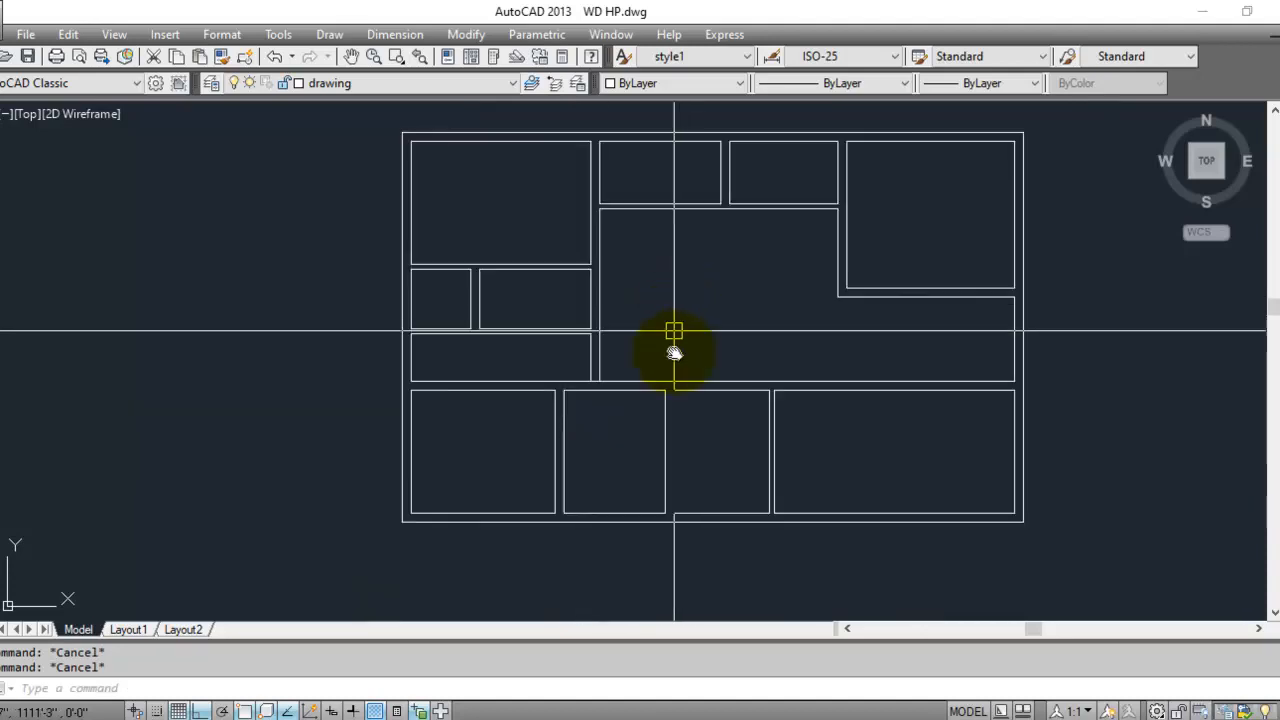
middle_click_drag(598, 482, 471, 557)
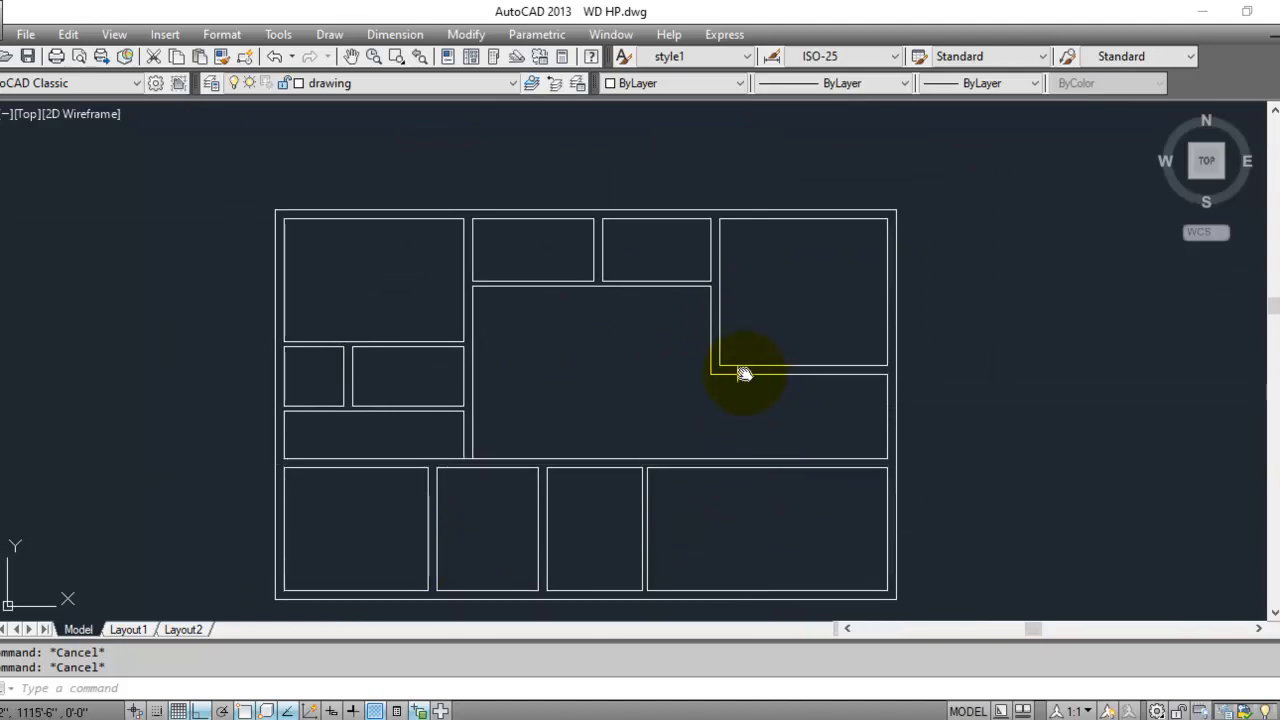
- Offset the inner right wall line of the central hall 5' to the left
scroll(845, 409, "up", 2)
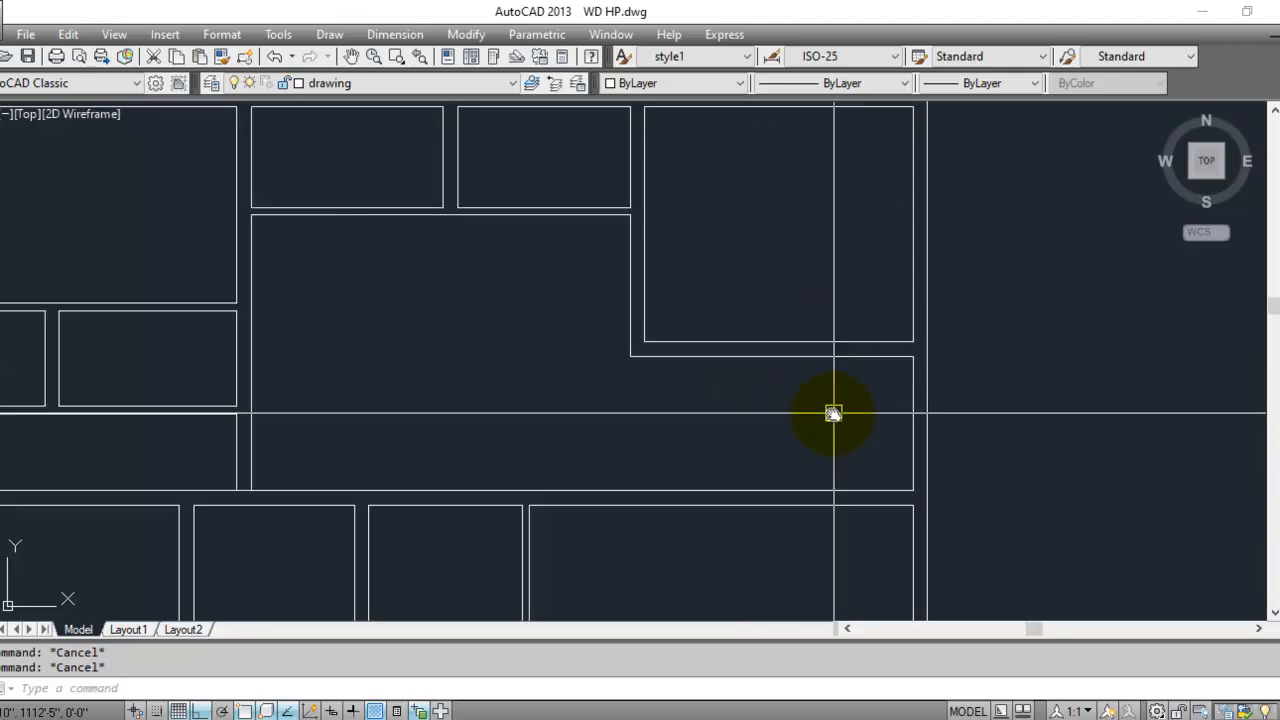
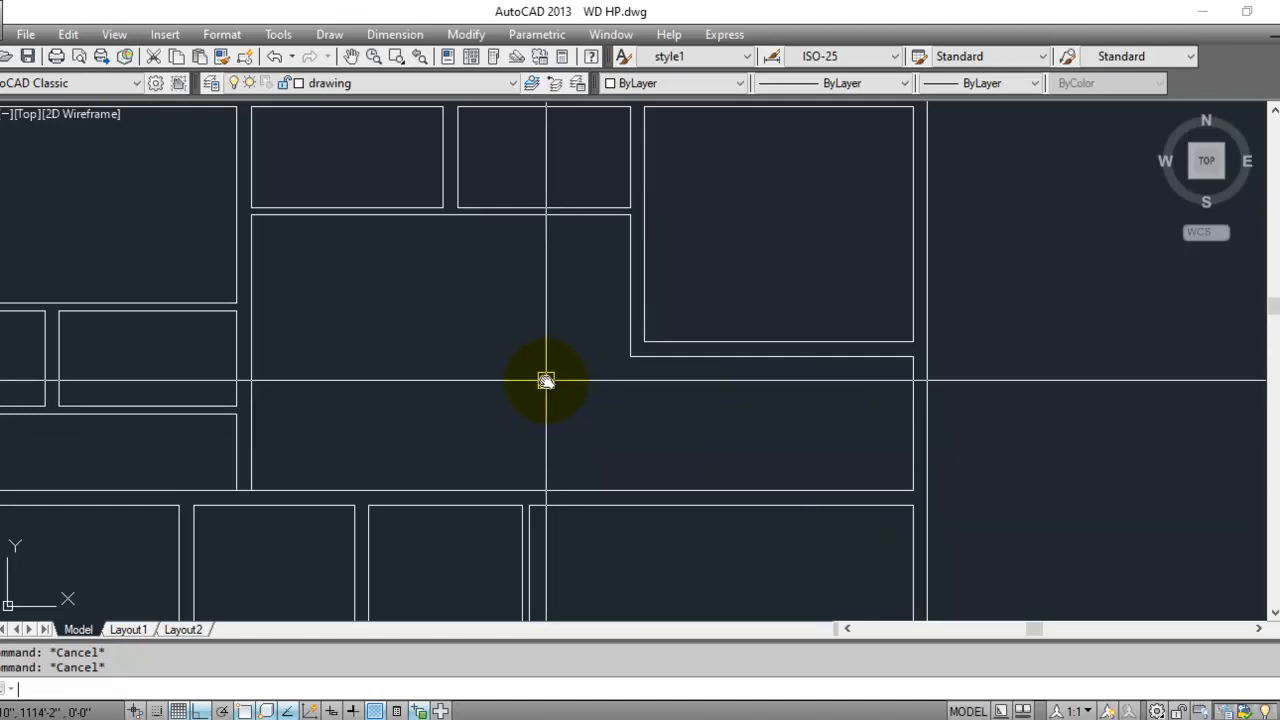
key("Return")
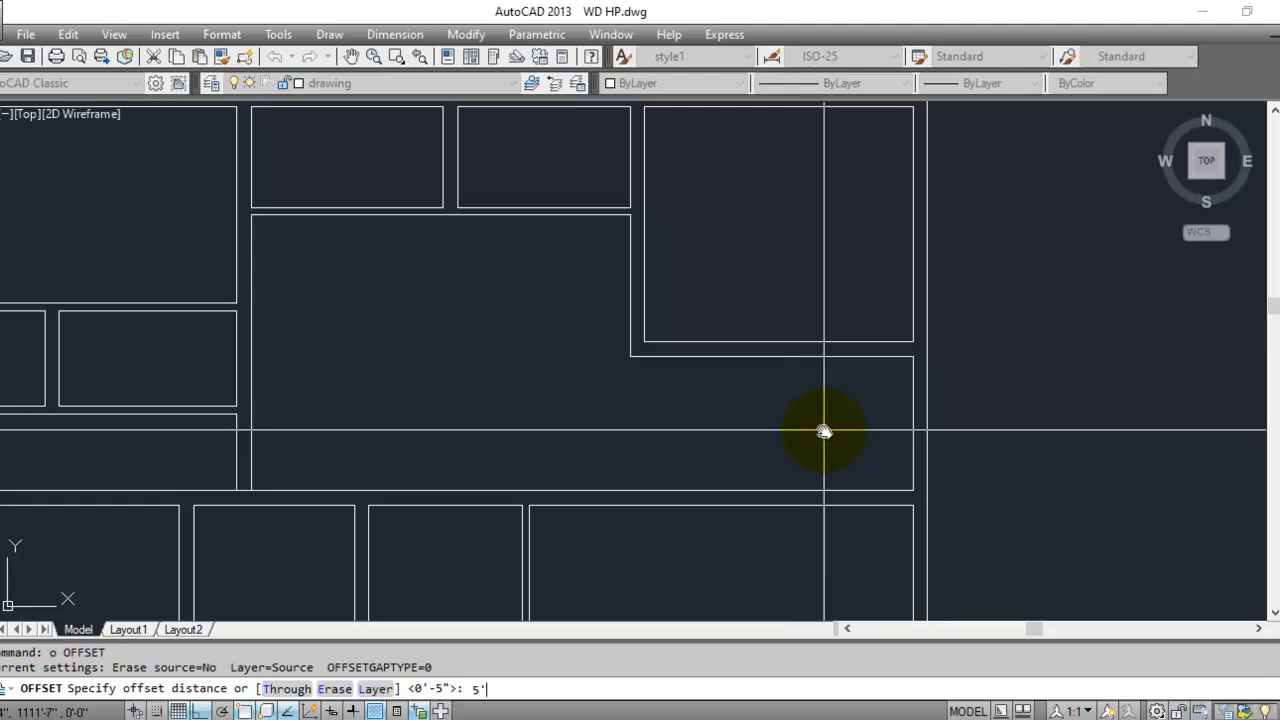
type("5'")
key("Return")
left_click(911, 444)
left_click(878, 453)
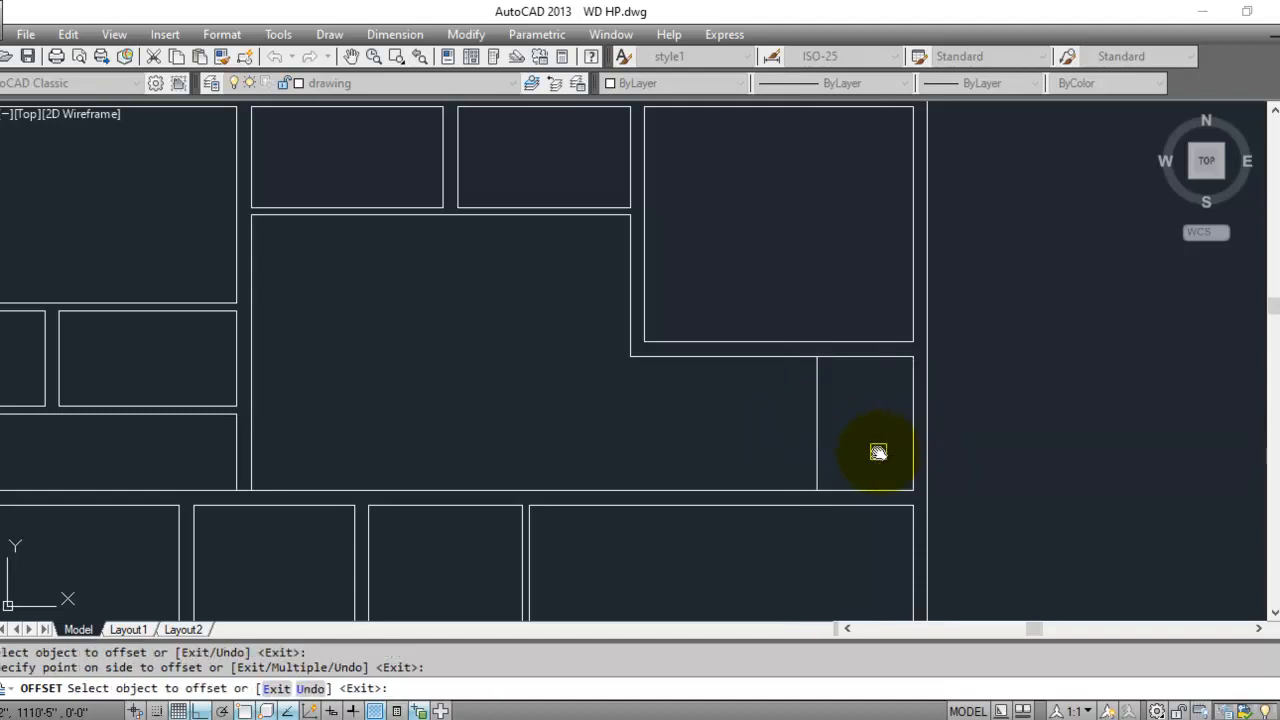
key("Escape")
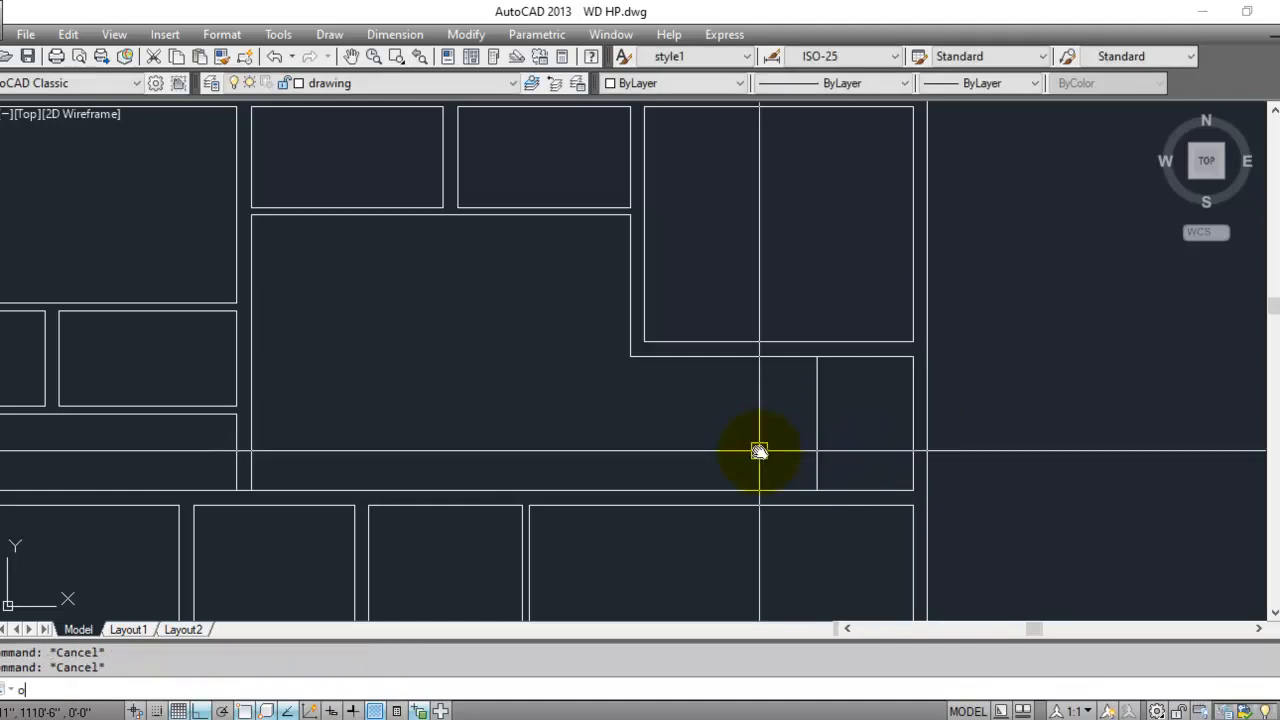
- Offset the bottom wall line of the central hall 3'6" upward
type("o")
key("Return")
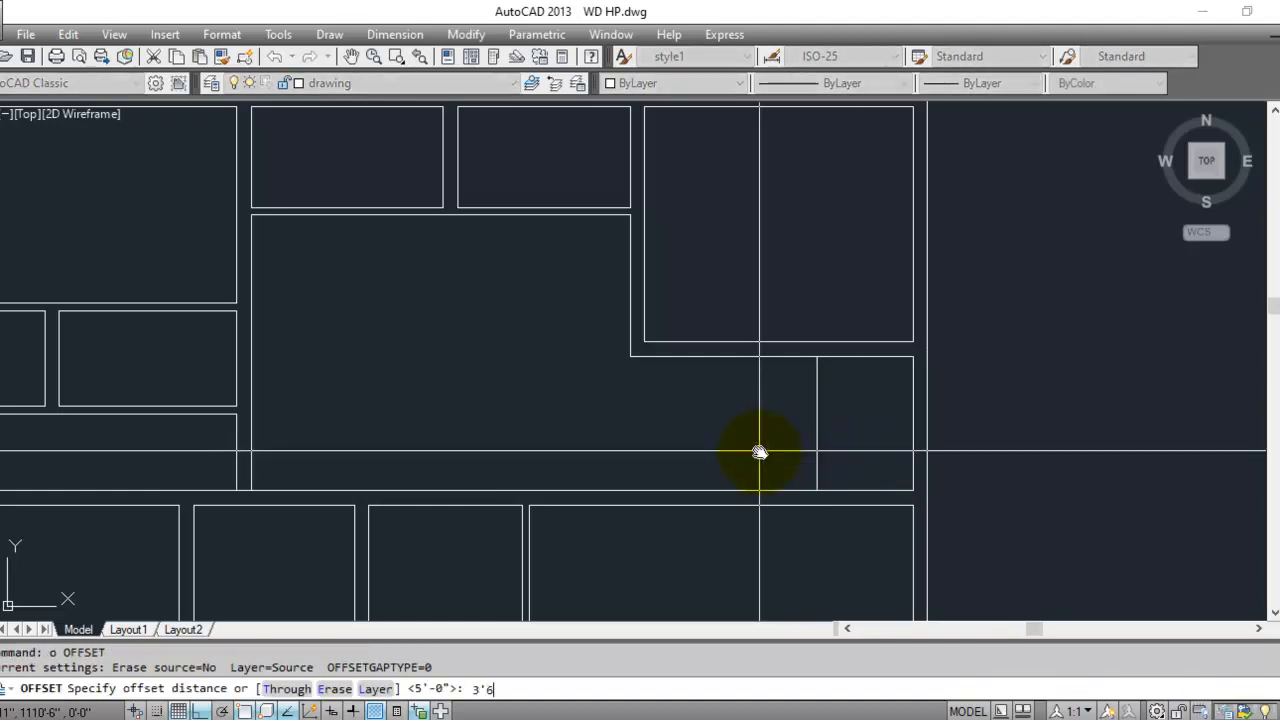
type("3'6")
key("Return")
left_click(772, 488)
left_click(774, 451)
key("Escape")
key("Escape")
- Trim the two offset lines to a small room in the hall's lower-right corner and delete the leftover piece in the left room
type("tr")
key("Return")
key("Return")
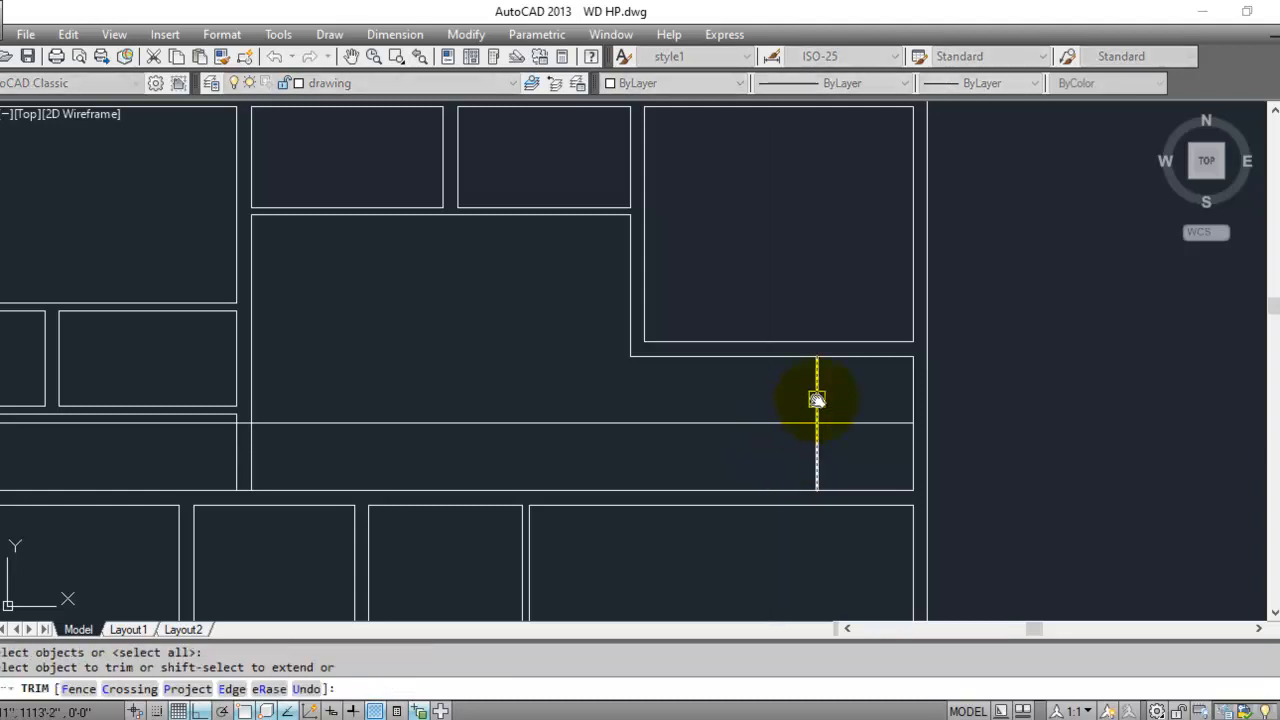
left_click(775, 423)
key("Escape")
scroll(206, 420, "up", 2)
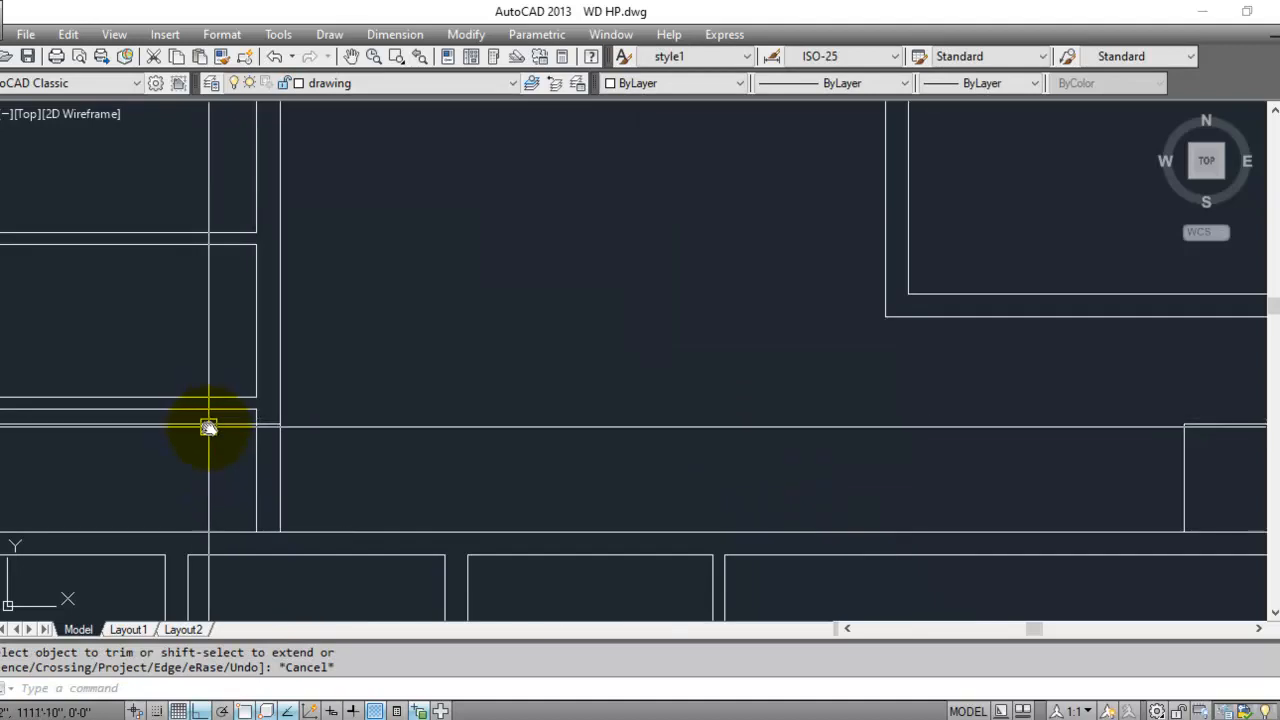
left_click(206, 427)
key("Delete")
scroll(707, 424, "down", 3)
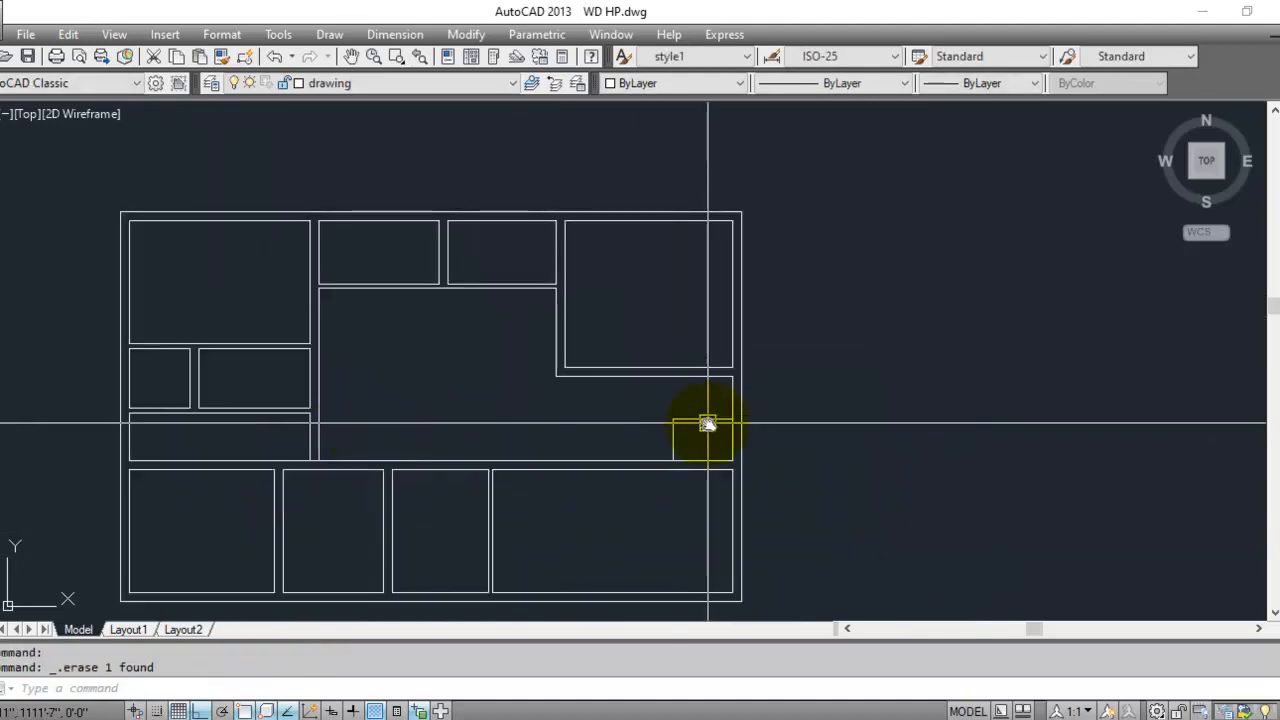
- Offset the small room's top and left lines 4.5" inward to form its partitions
scroll(707, 424, "up", 3)
type("o")
key("Return")
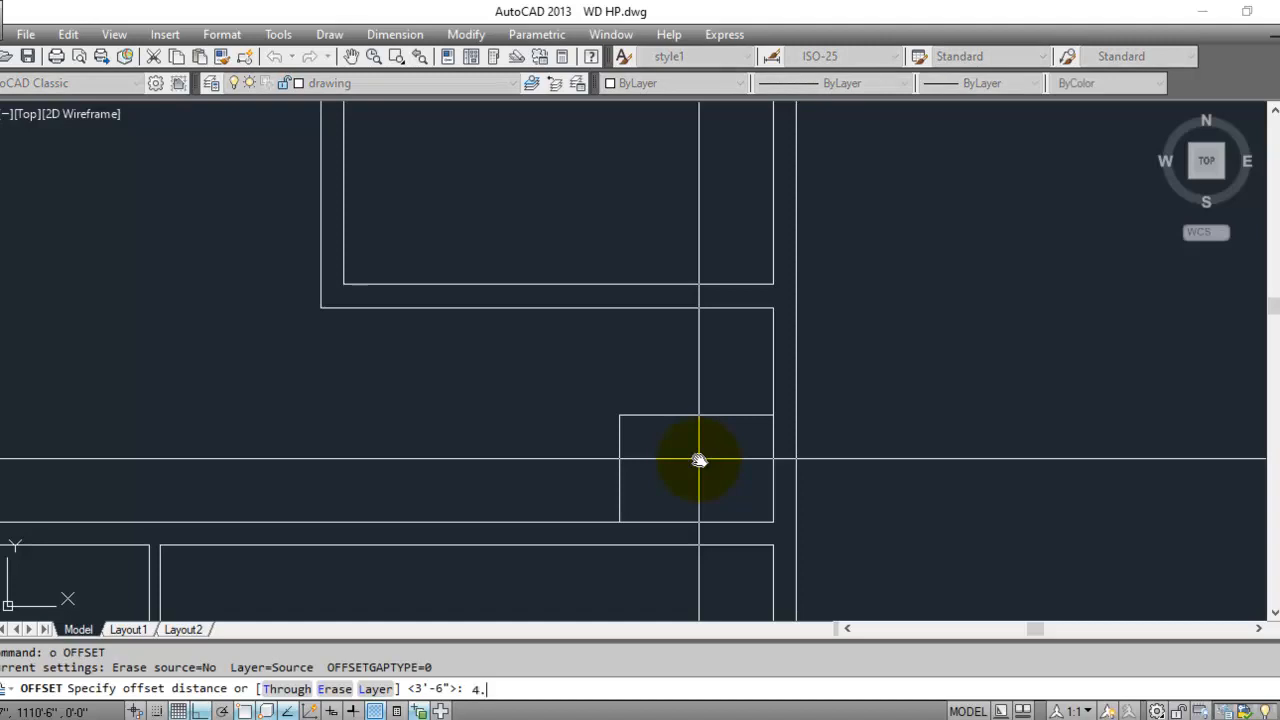
key("Return")
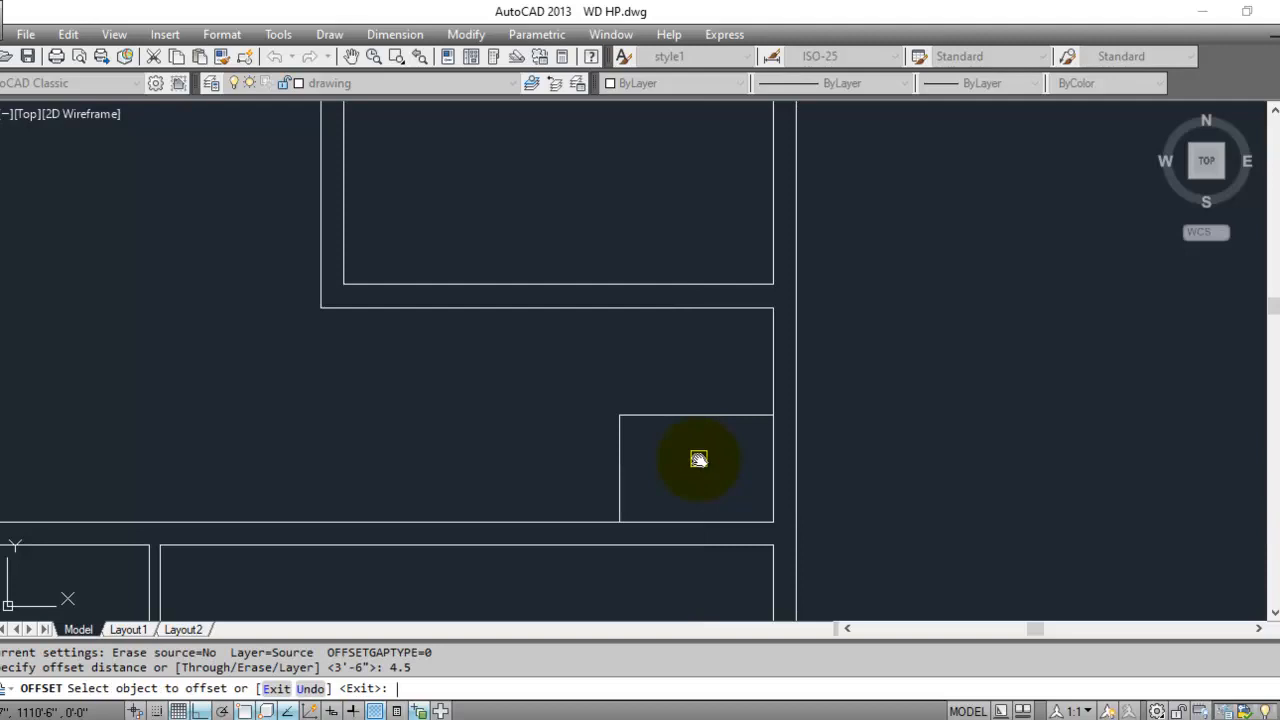
left_click(718, 415)
left_click(607, 467)
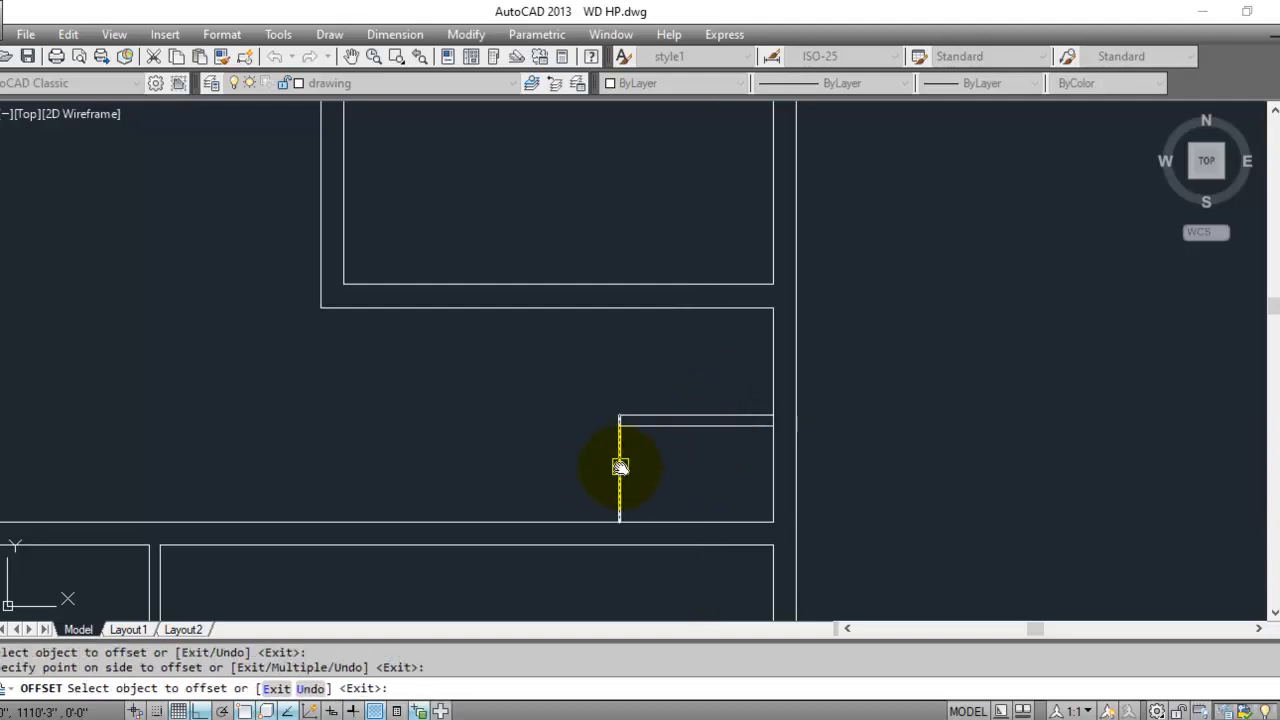
scroll(625, 430, "up", 5)
key("Escape")
key("Escape")
key("Escape")
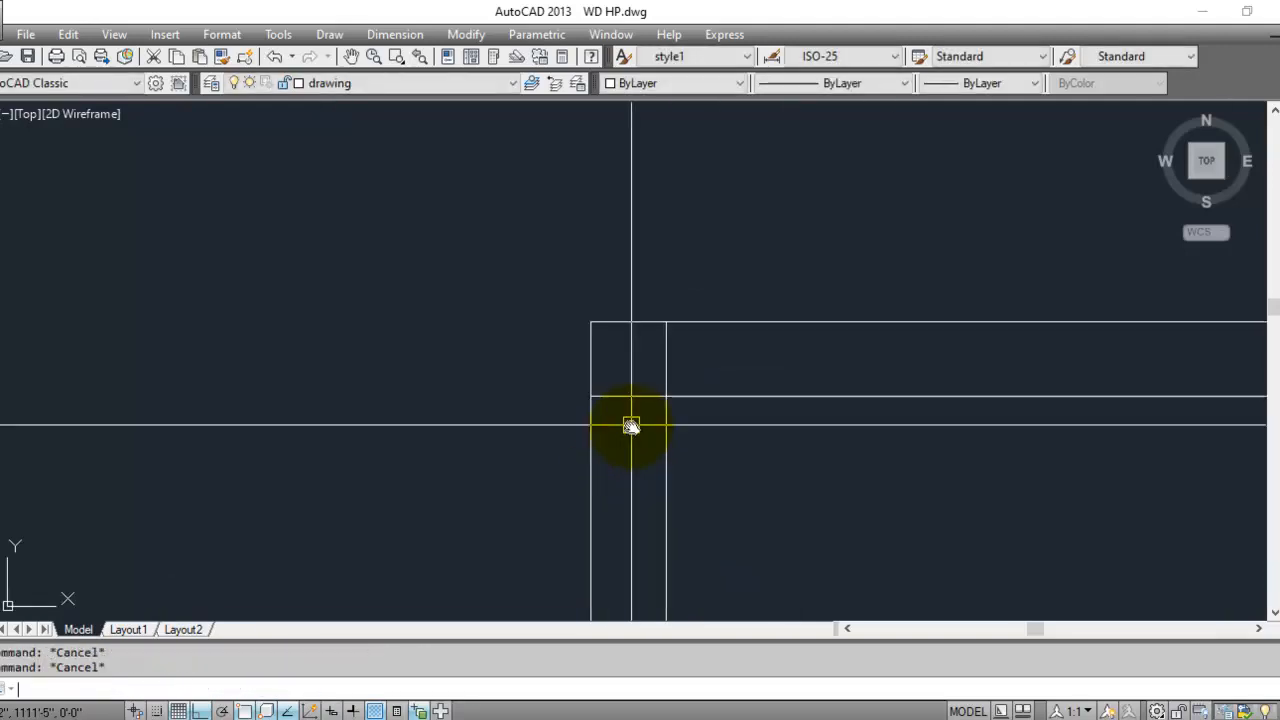
- Trim the overlapping inner line ends at the small room's upper-left partition corner
type("tr")
key("Return")
key("Return")
left_click(627, 397)
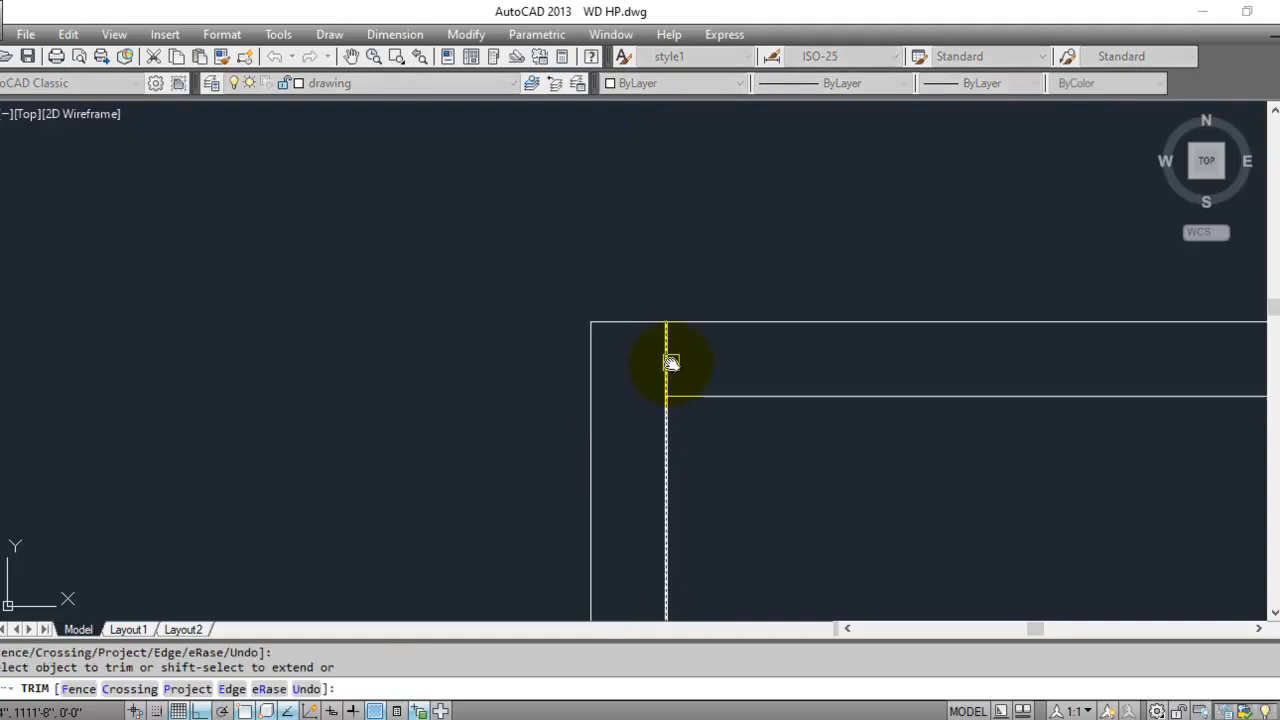
key("Escape")
- Trim the right wall line and the bottom wall line between the small room's partition faces
scroll(543, 289, "down", 3)
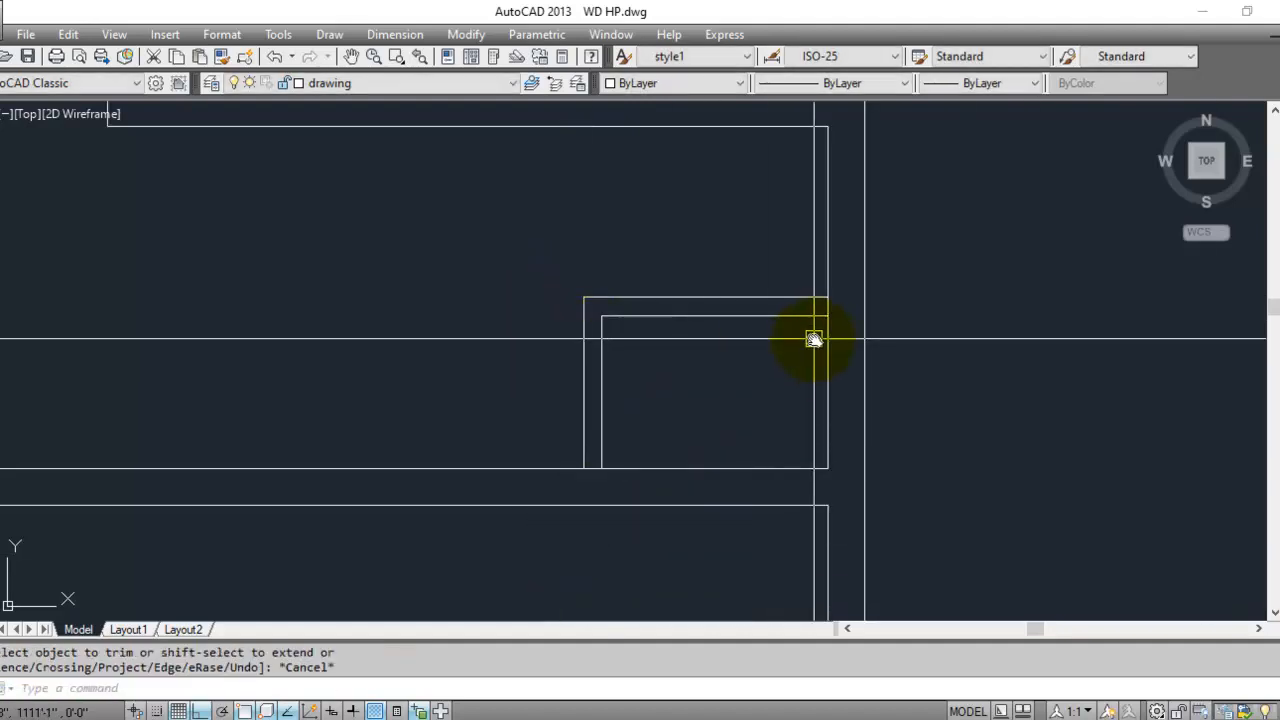
scroll(817, 320, "up", 5)
type("tr")
key("Return")
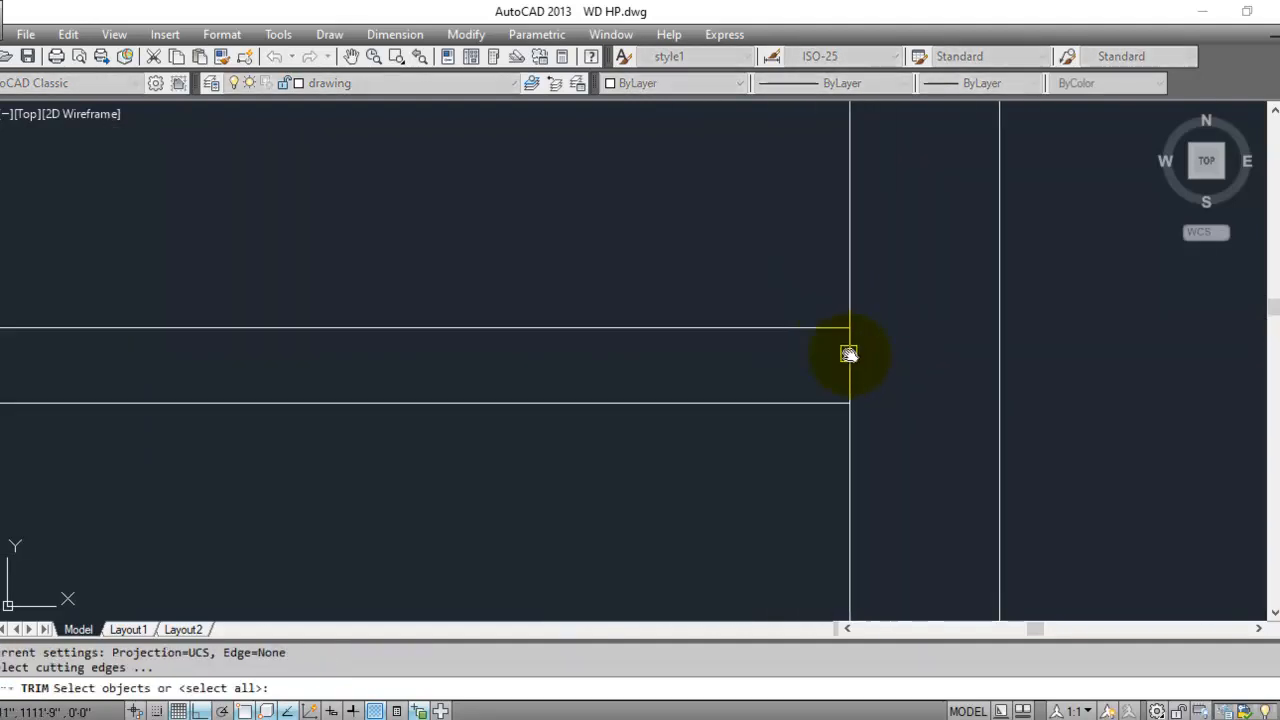
scroll(850, 356, "down", 4)
scroll(628, 500, "up", 4)
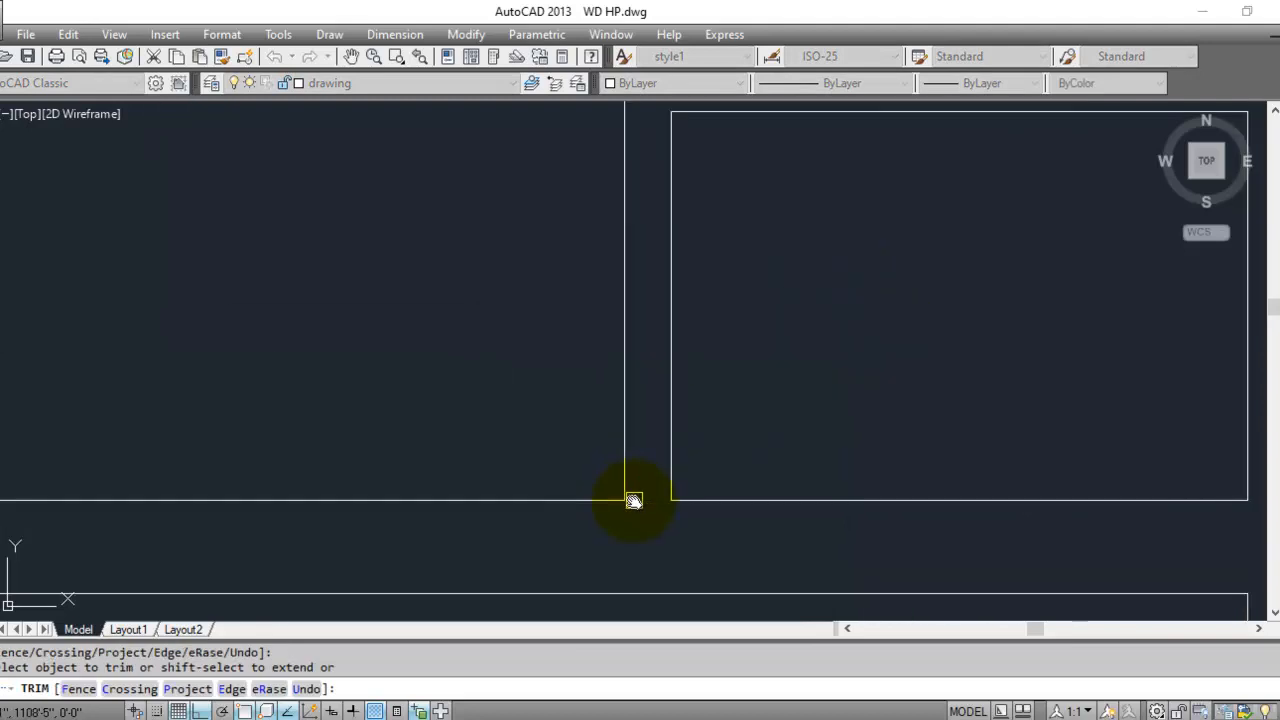
key("Escape")
scroll(634, 500, "down", 3)
scroll(629, 443, "down", 1)
scroll(1014, 429, "down", 2)
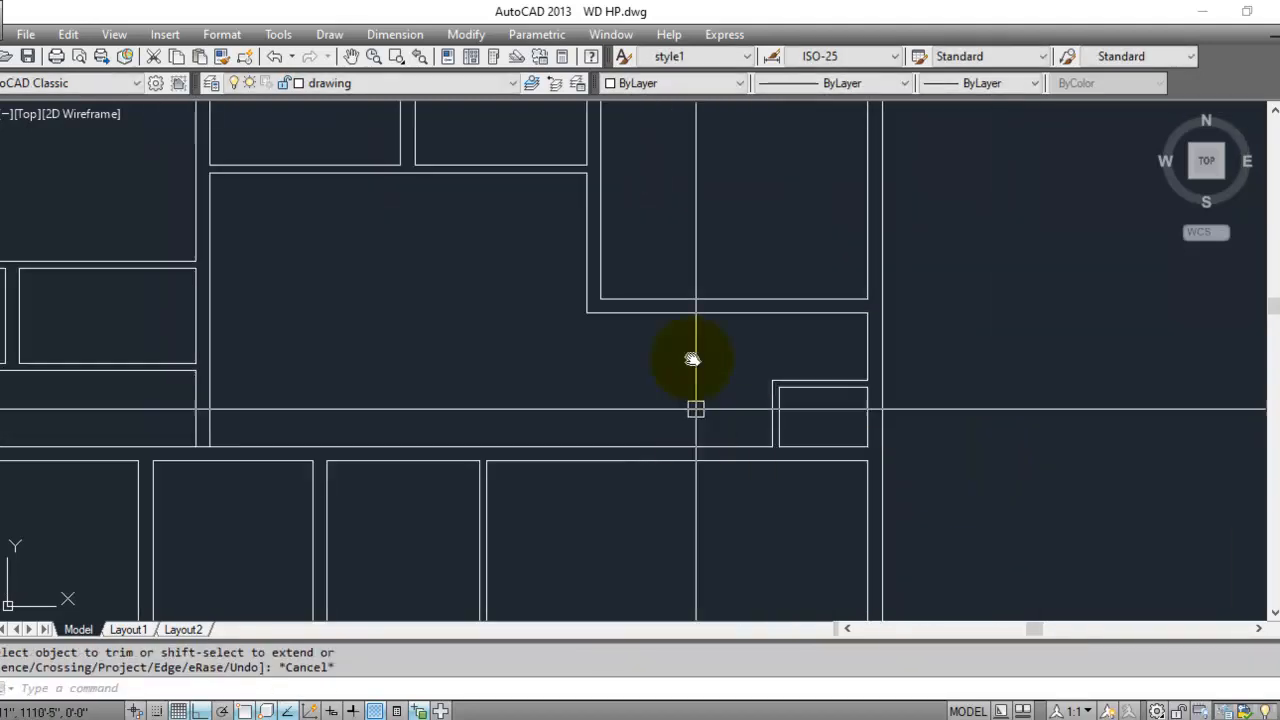
scroll(850, 430, "down", 5)
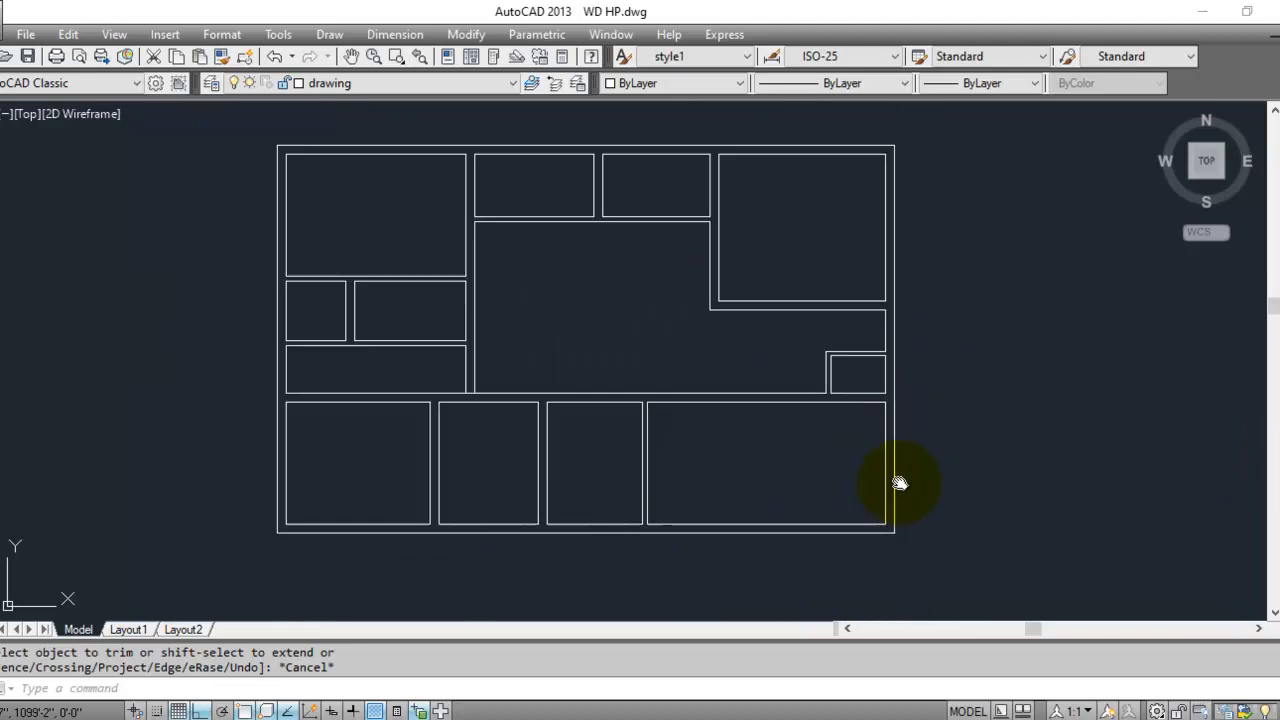
scroll(671, 510, "up", 6)
left_click(726, 486)
key("Escape")
left_click(714, 485)
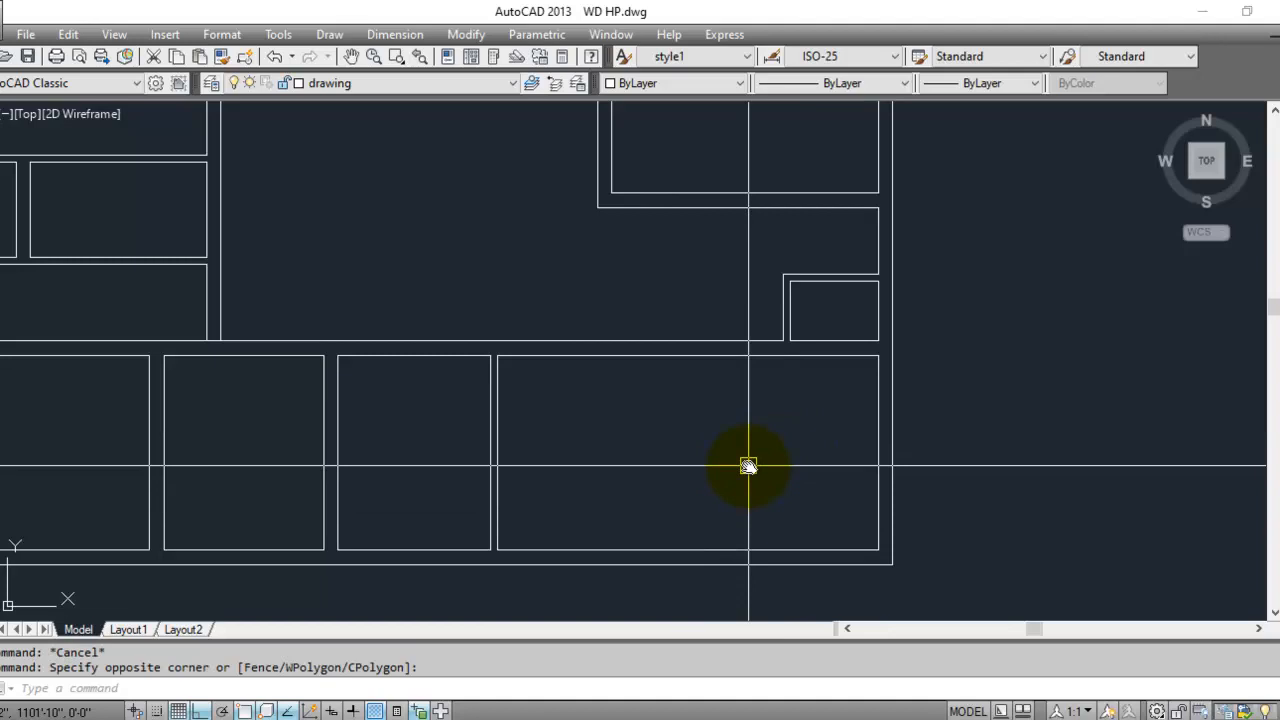
- Copy the entire floor plan horizontally from its lower-left corner to the empty area on the right
scroll(740, 515, "down", 2)
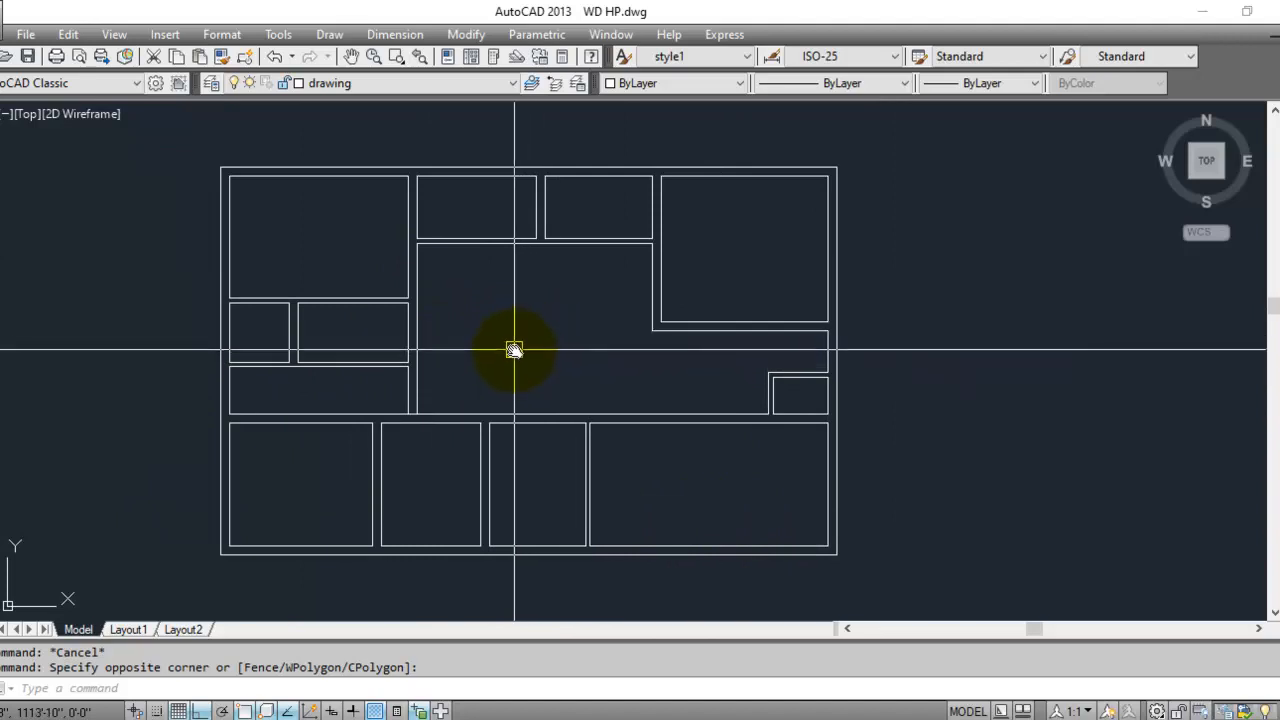
middle_click_drag(598, 381, 557, 366)
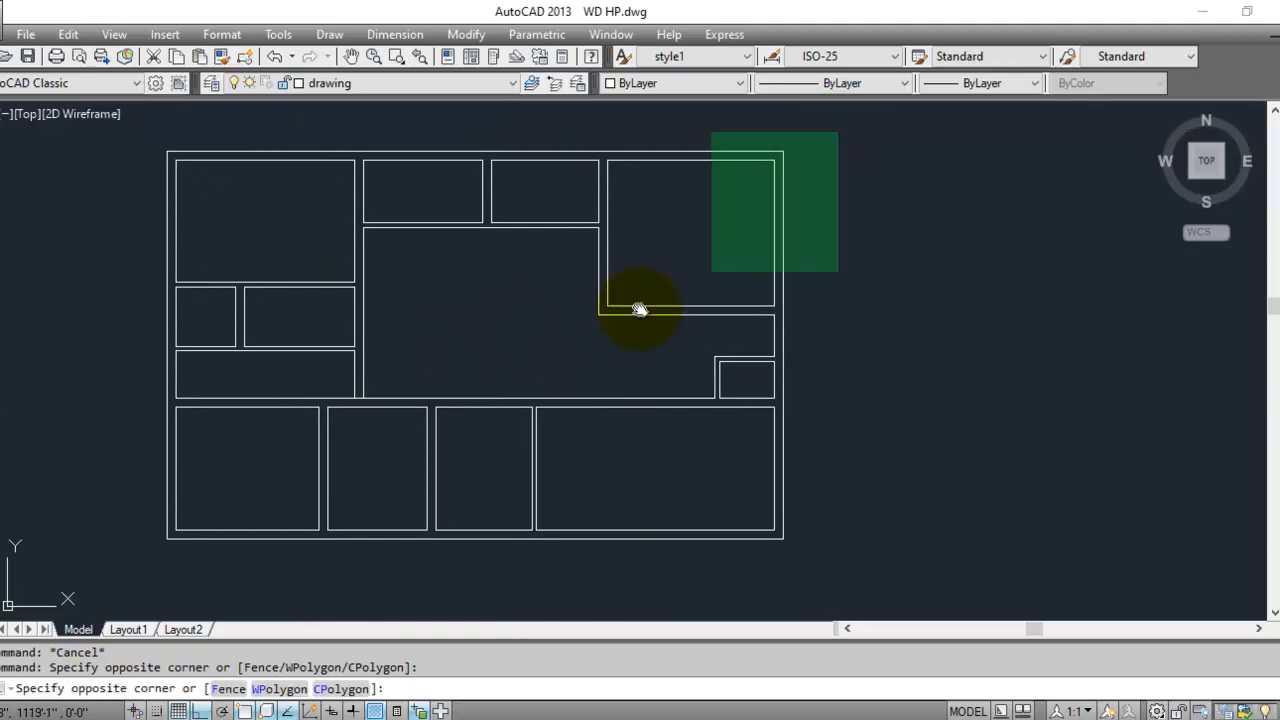
left_click(105, 570)
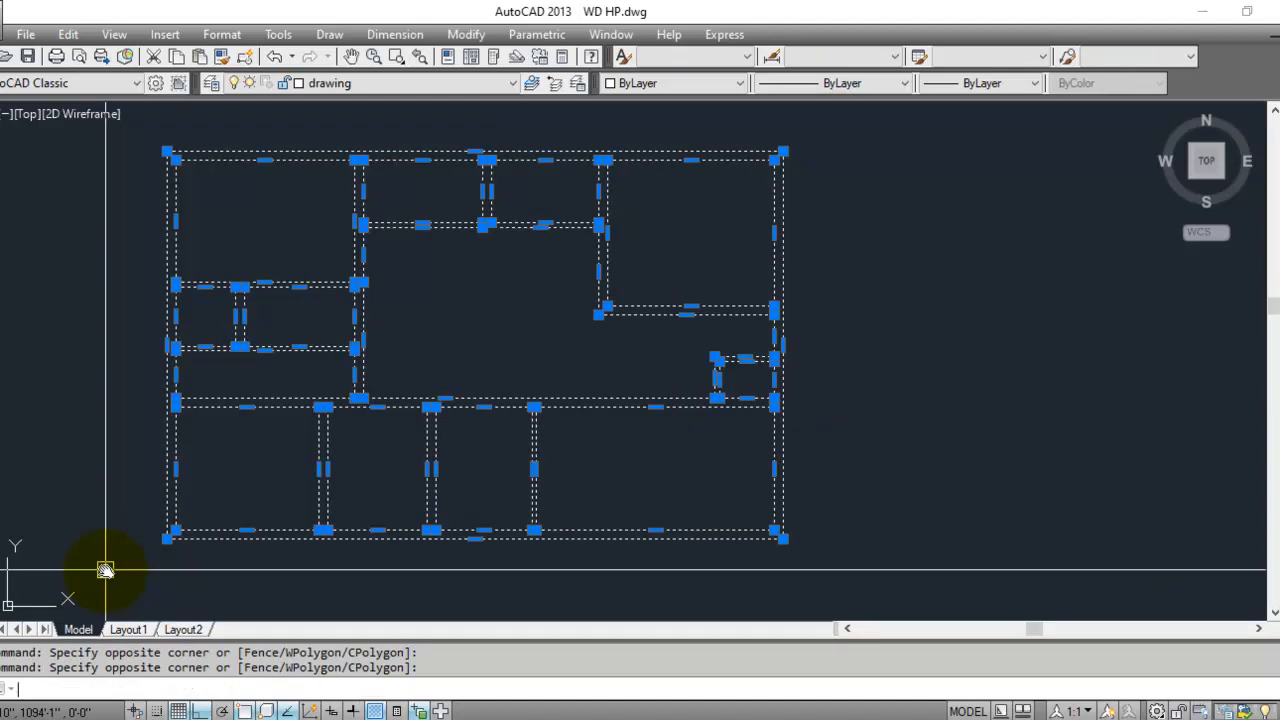
type("co")
key("Return")
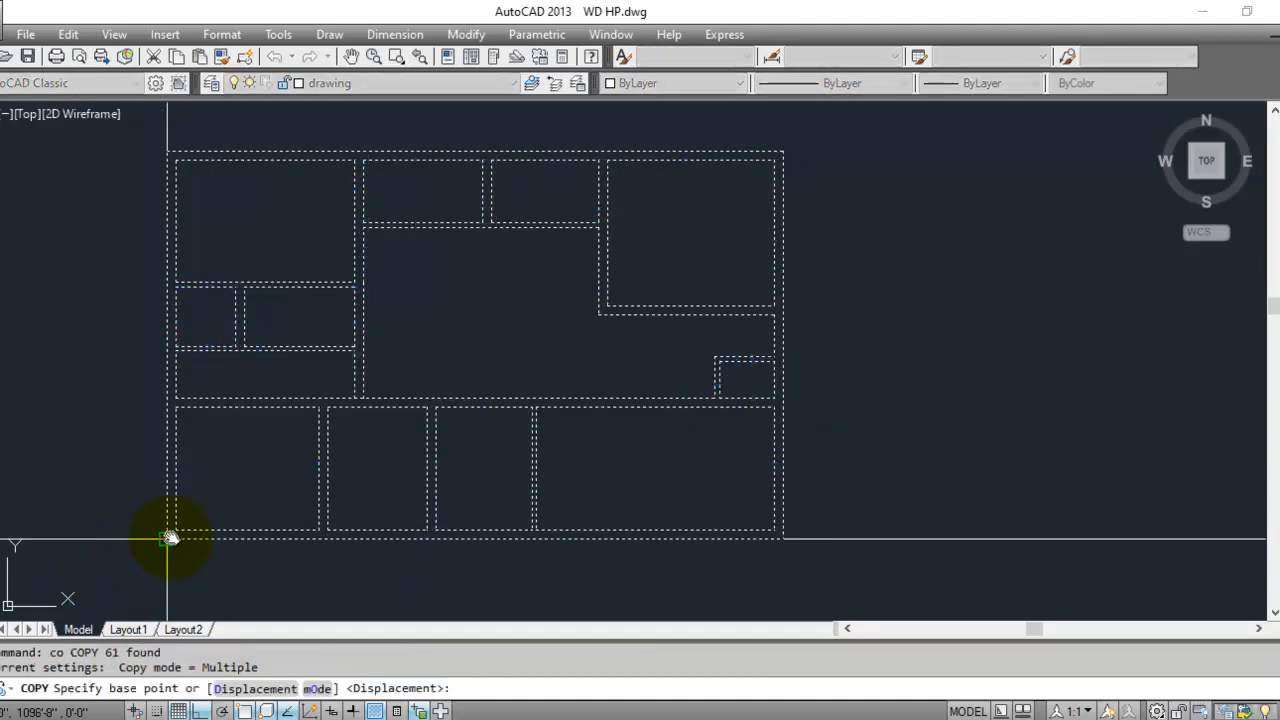
left_click(170, 538)
scroll(266, 533, "down", 2)
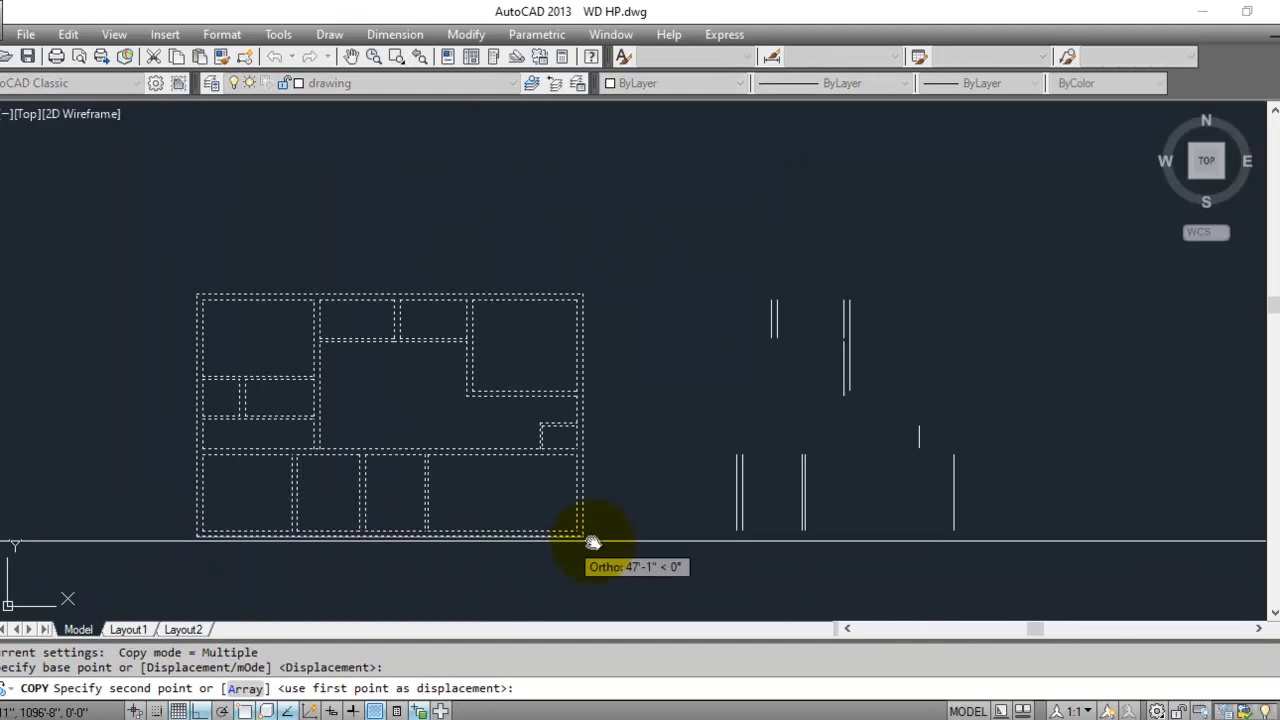
left_click(717, 536)
key("Escape")
middle_click_drag(849, 543, 503, 478)
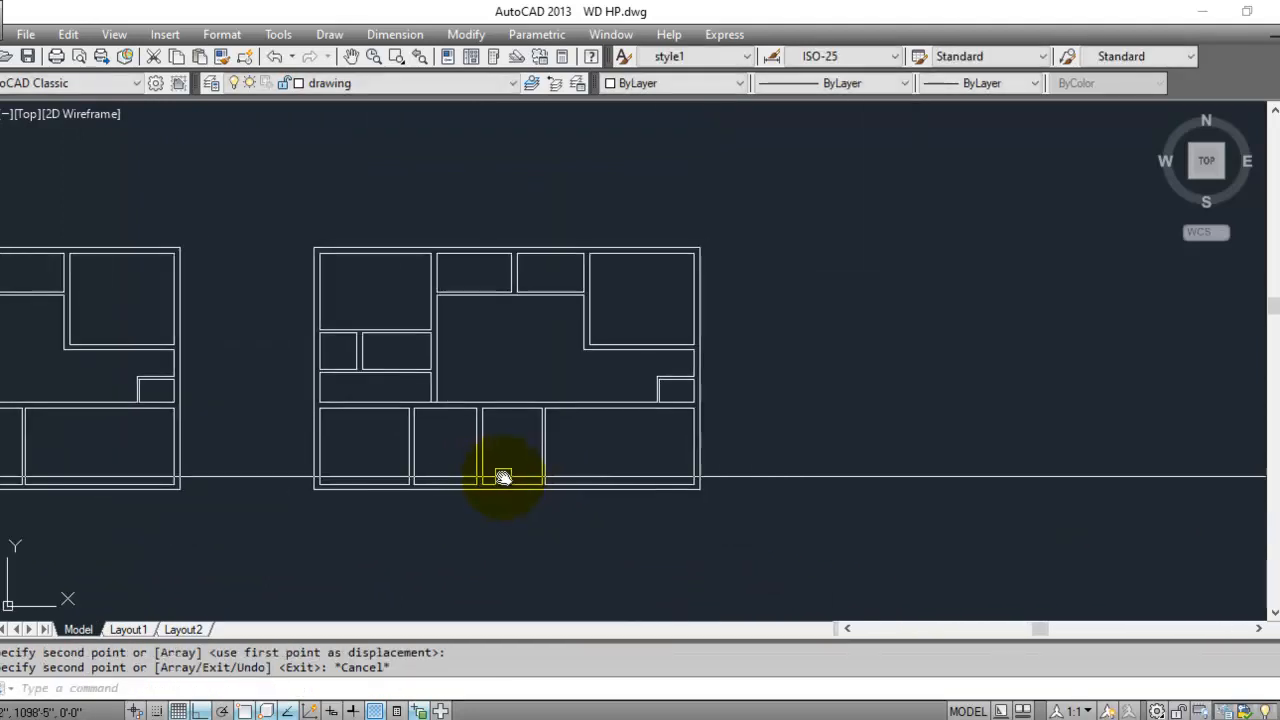
- Add an aligned dimension along the full left side of the copied floor plan
scroll(381, 314, "up", 2)
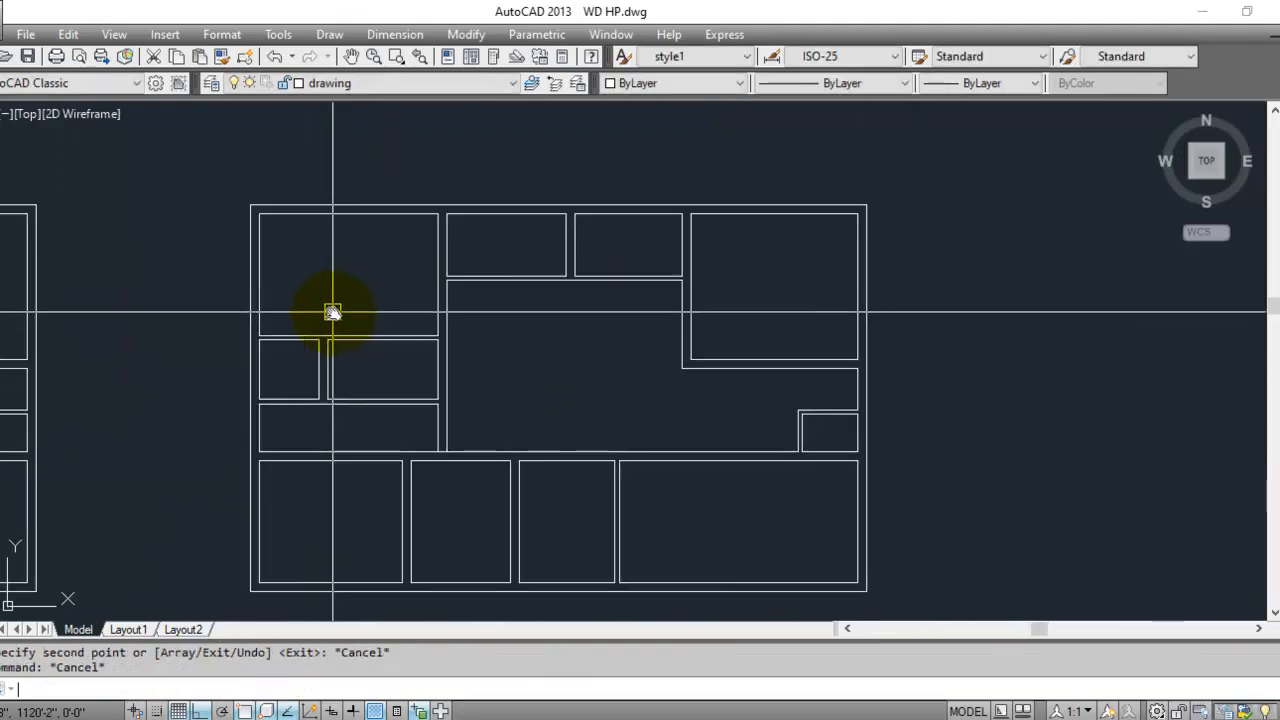
type("dal")
key("Return")
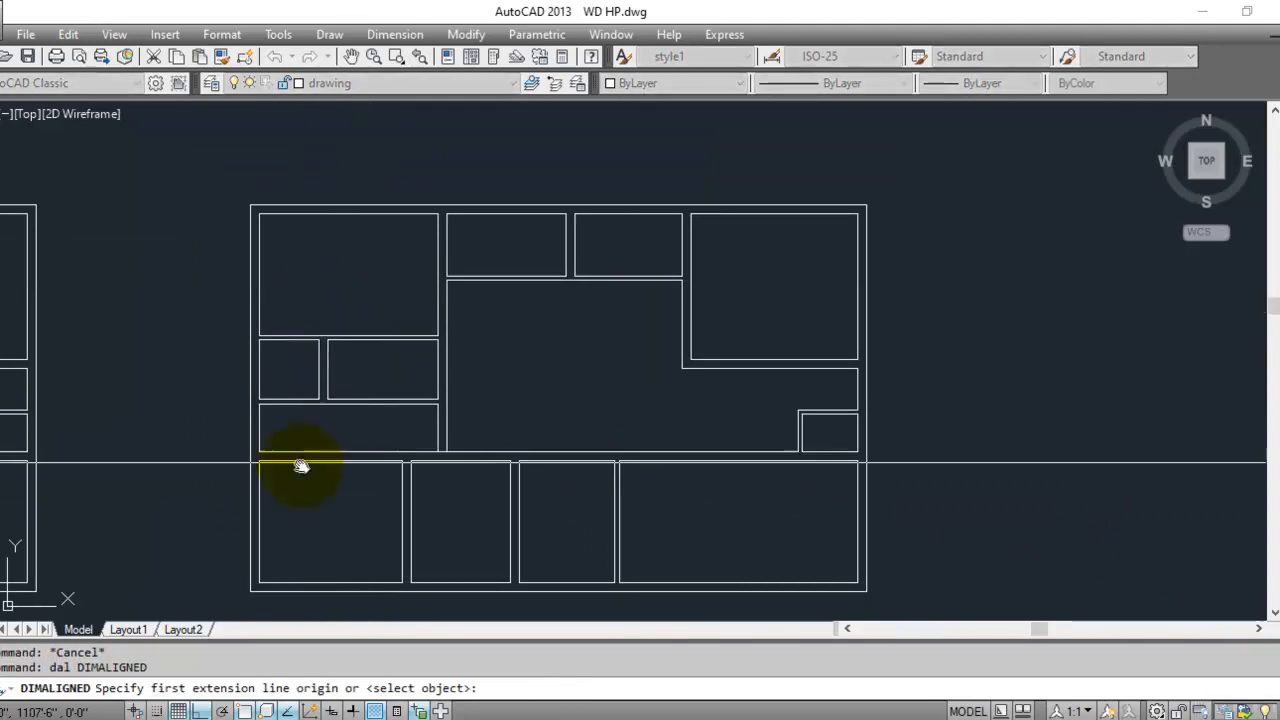
scroll(240, 602, "up", 4)
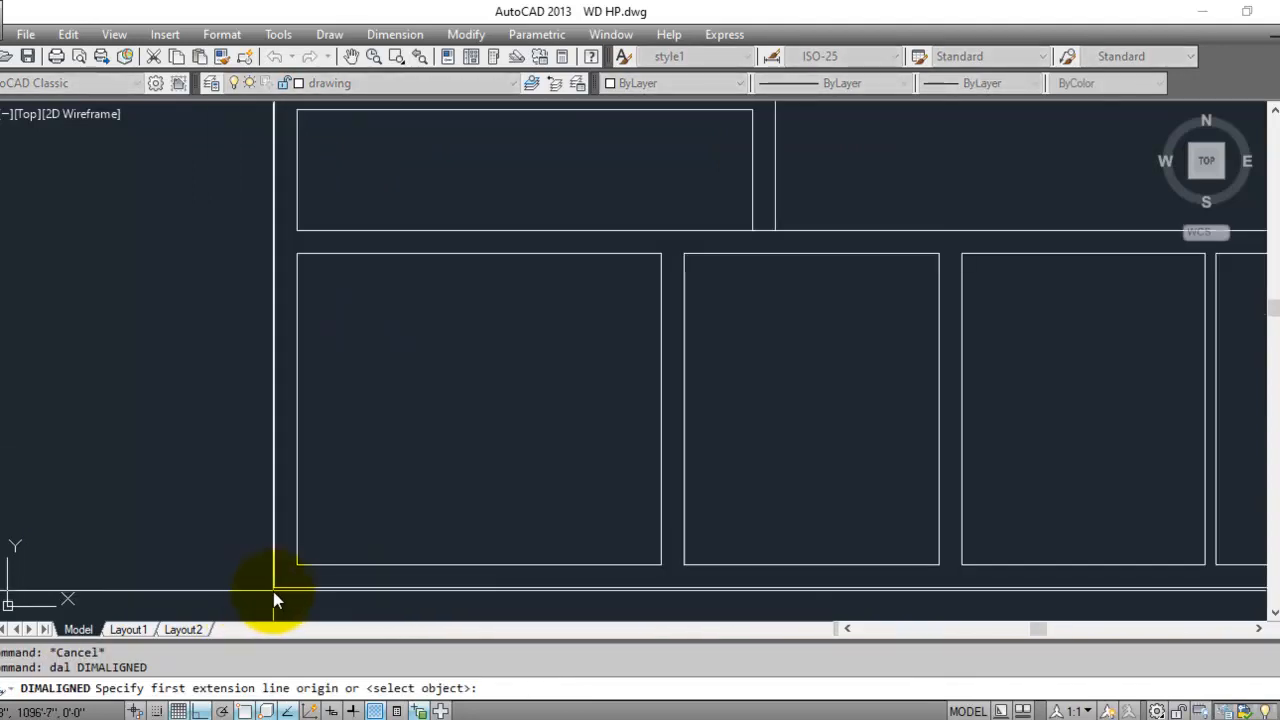
left_click(278, 590)
scroll(286, 578, "down", 4)
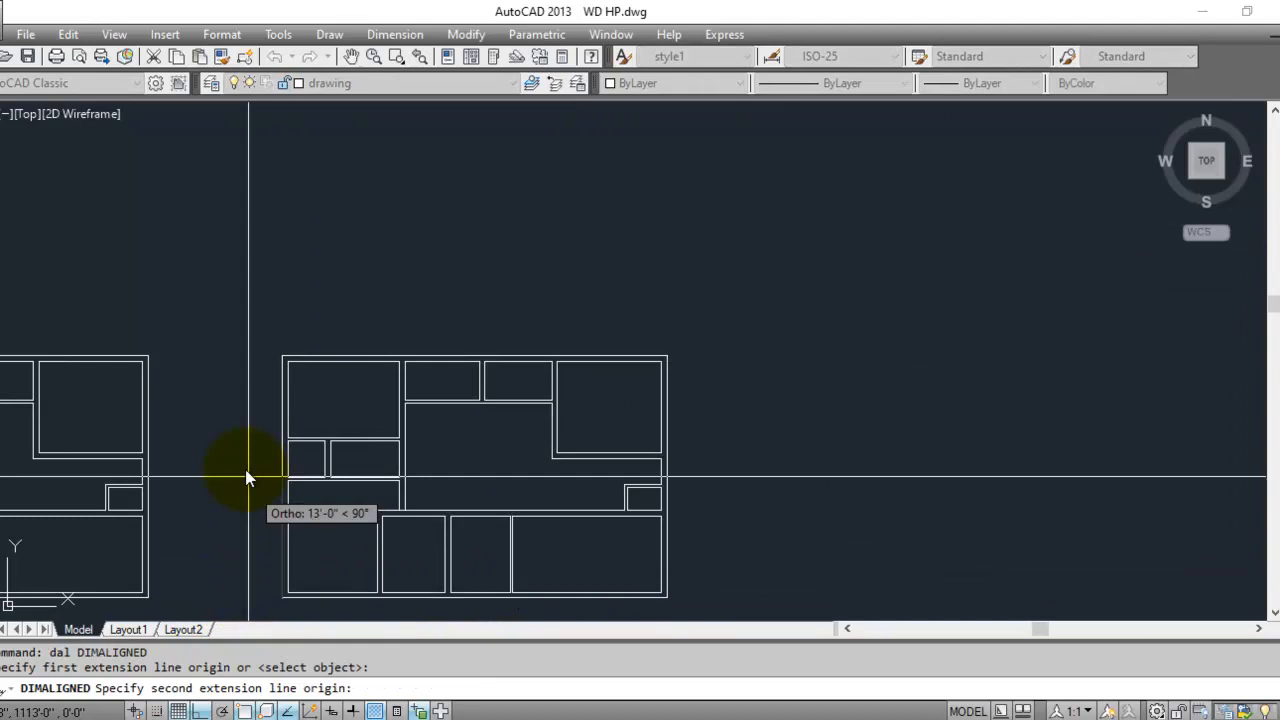
left_click(281, 358)
left_click(246, 360)
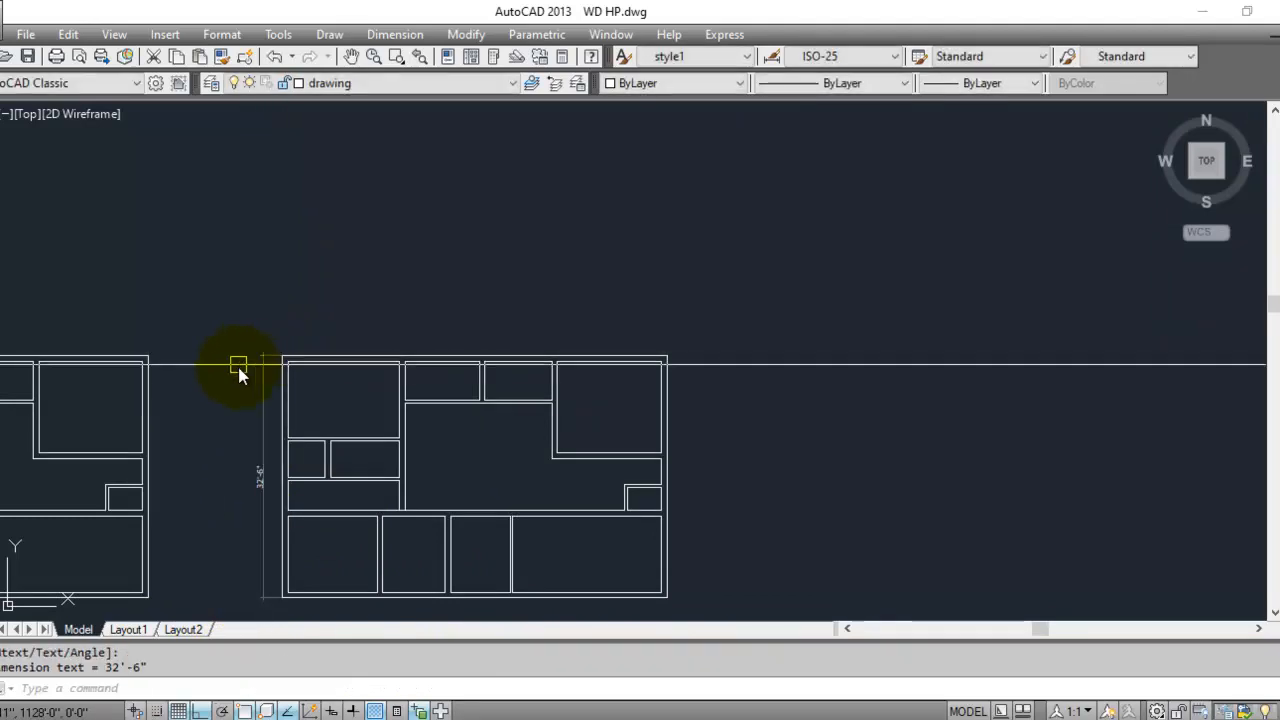
- Add an aligned dimension along the full top side of the copied floor plan
scroll(280, 450, "up", 3)
scroll(226, 232, "up", 3)
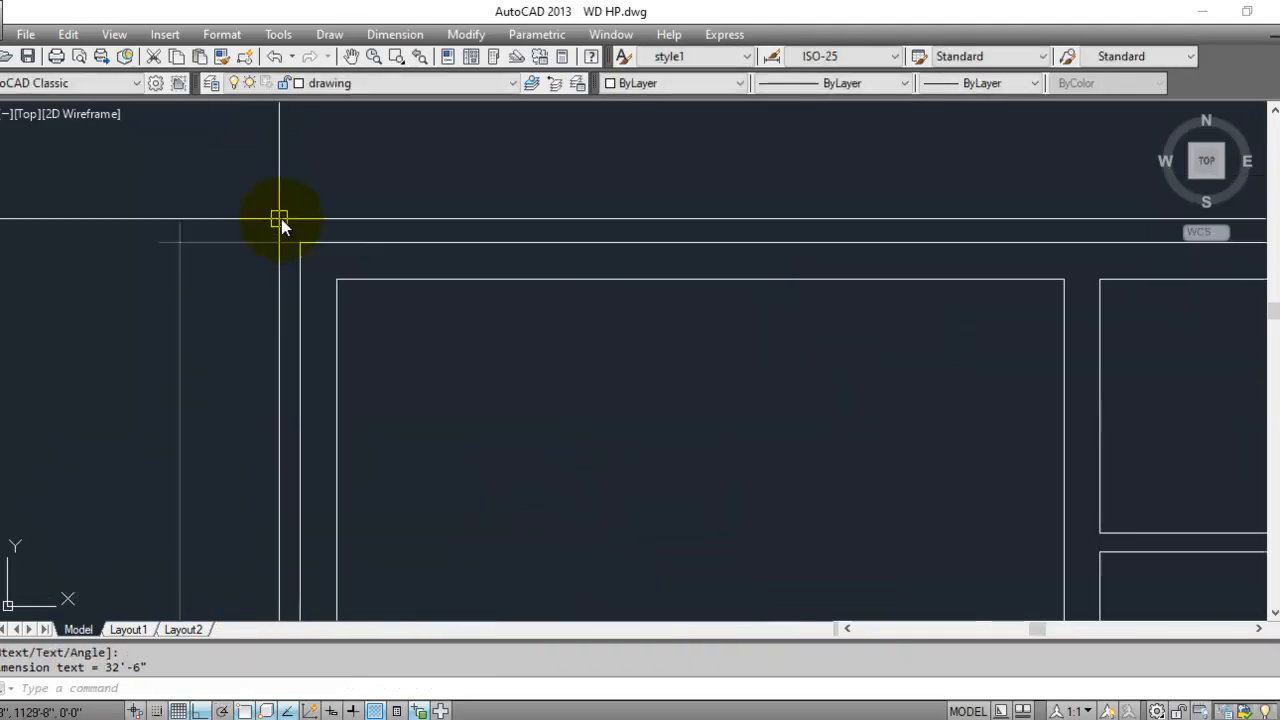
key("Return")
left_click(308, 255)
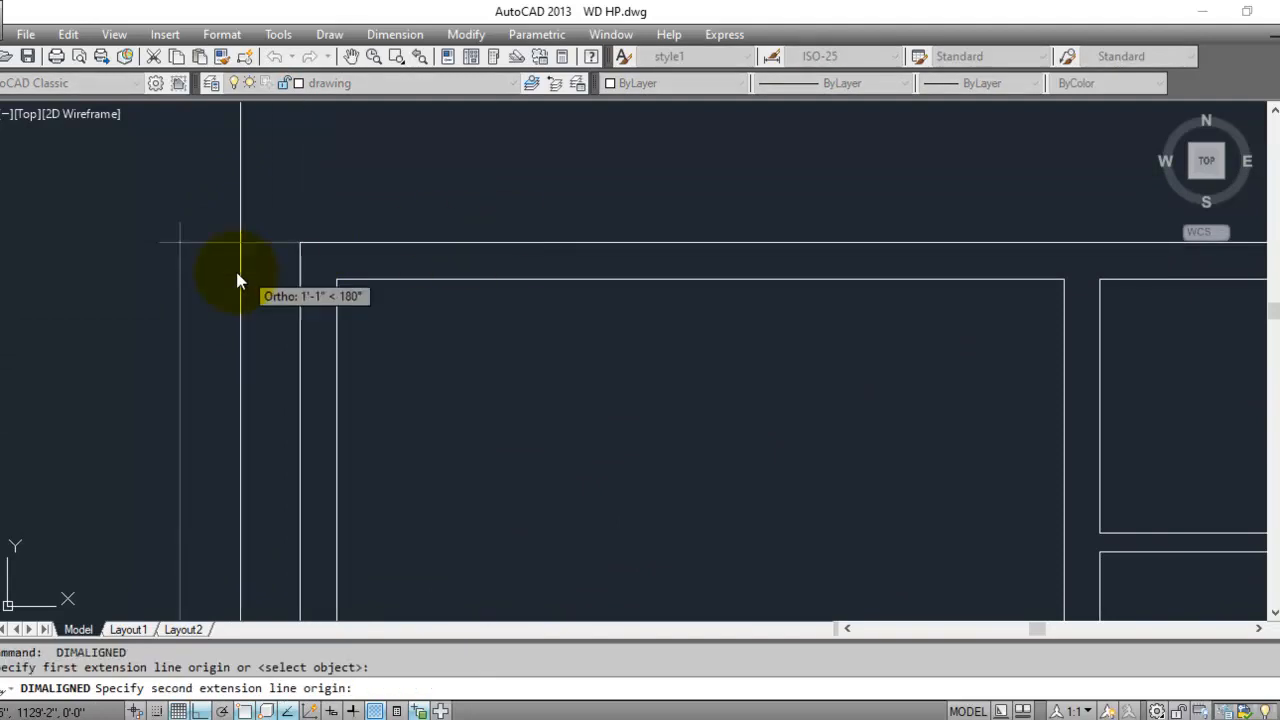
scroll(269, 274, "down", 3)
scroll(848, 255, "up", 3)
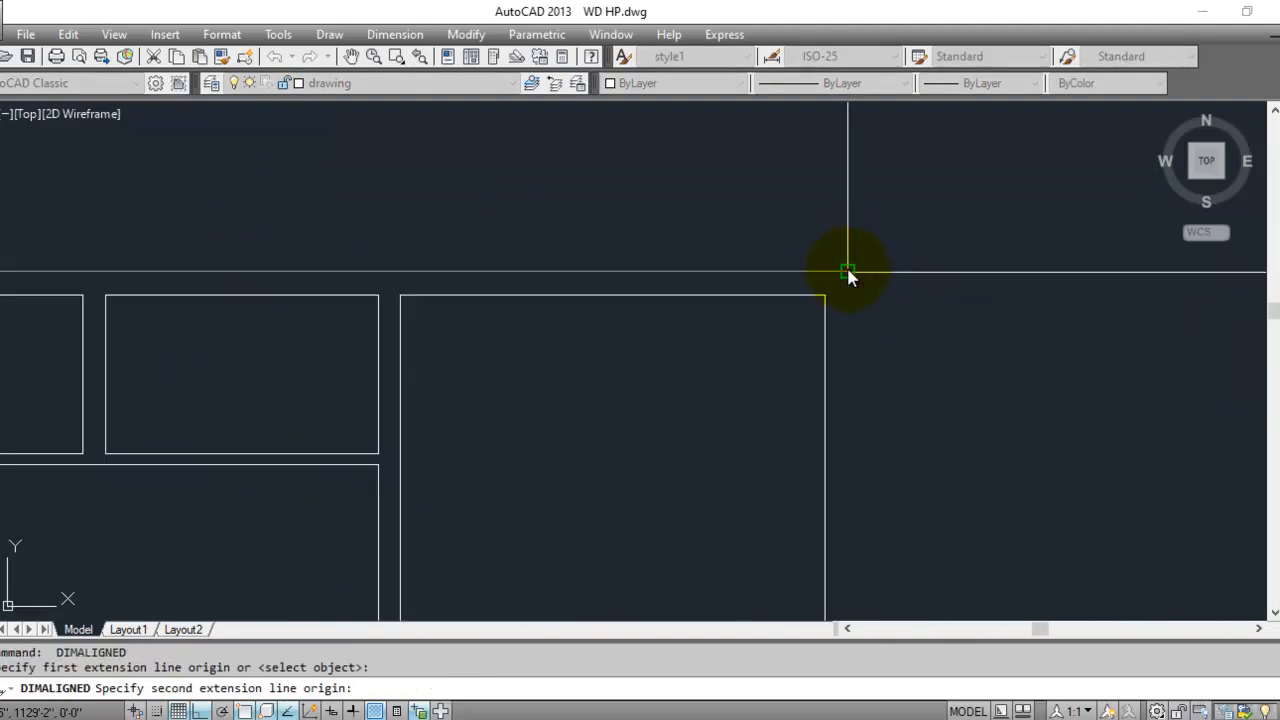
left_click(848, 270)
left_click(843, 196)
scroll(770, 262, "down", 3)
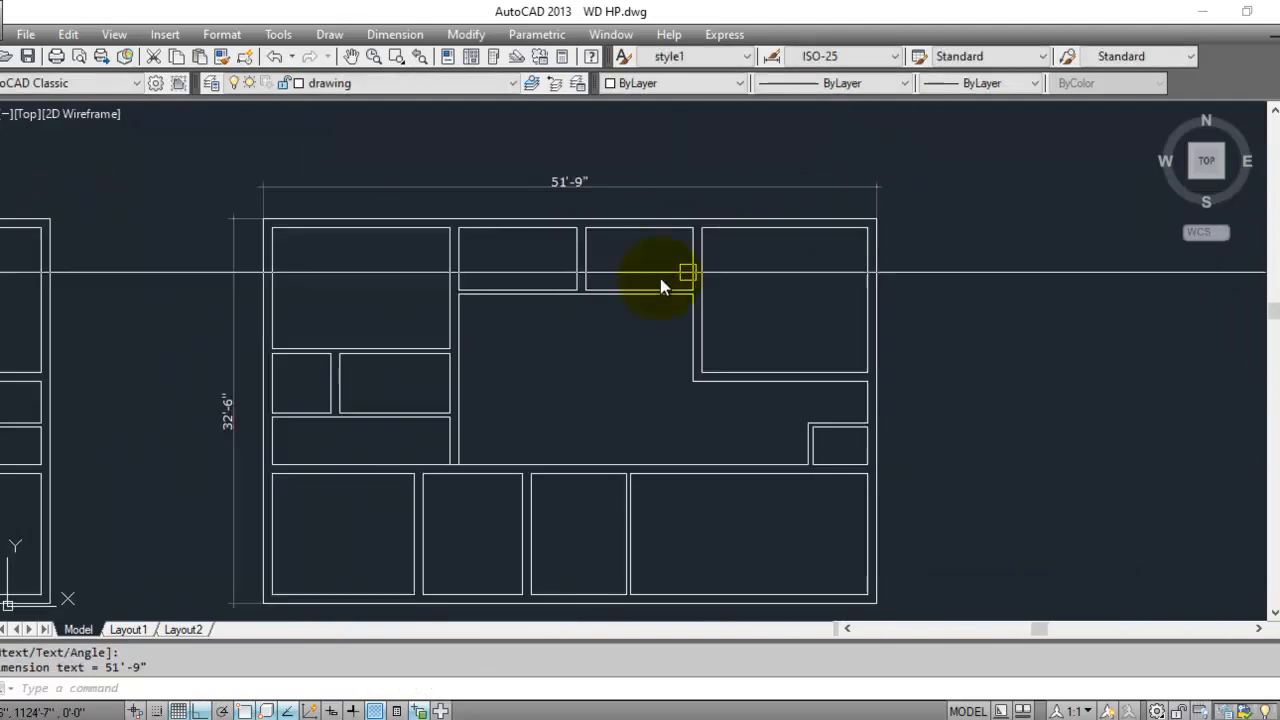
- Add an aligned dimension for the inside height of the copied plan's lower-left room
scroll(477, 237, "up", 2)
middle_click_drag(337, 297, 543, 318)
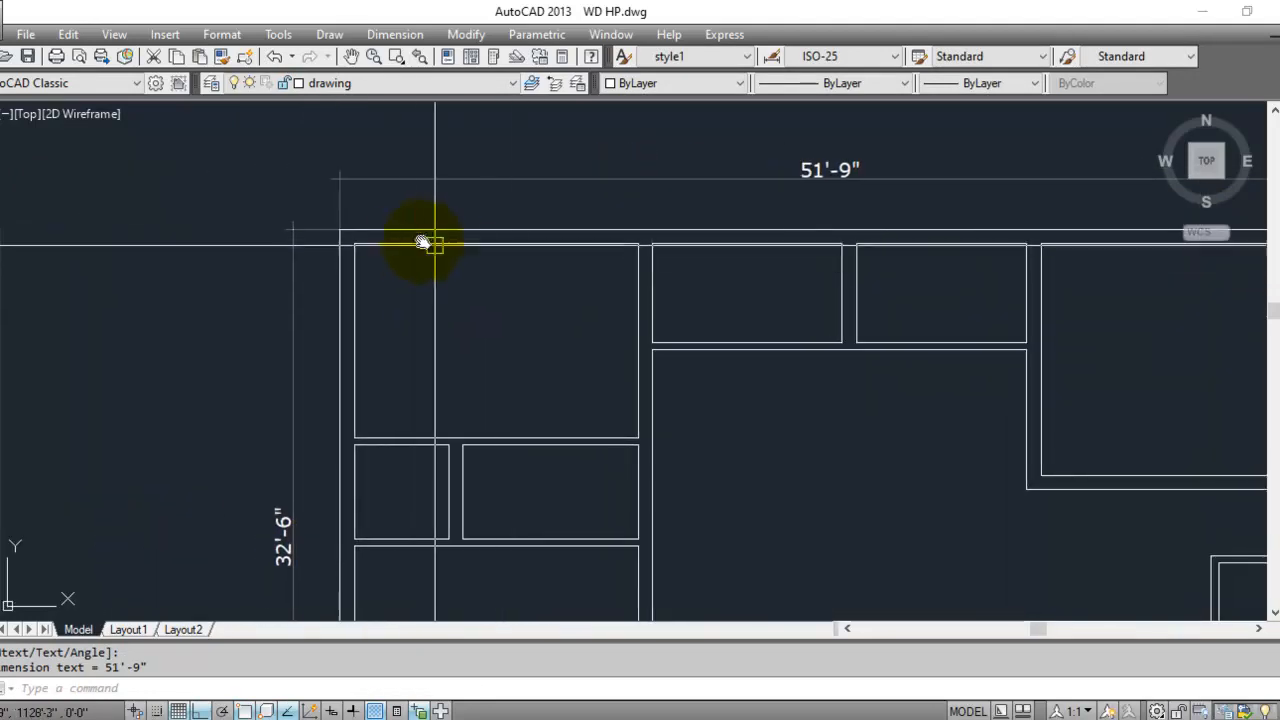
scroll(414, 234, "up", 1)
scroll(463, 222, "down", 3)
scroll(431, 556, "up", 2)
middle_click_drag(400, 543, 404, 424)
key("Return")
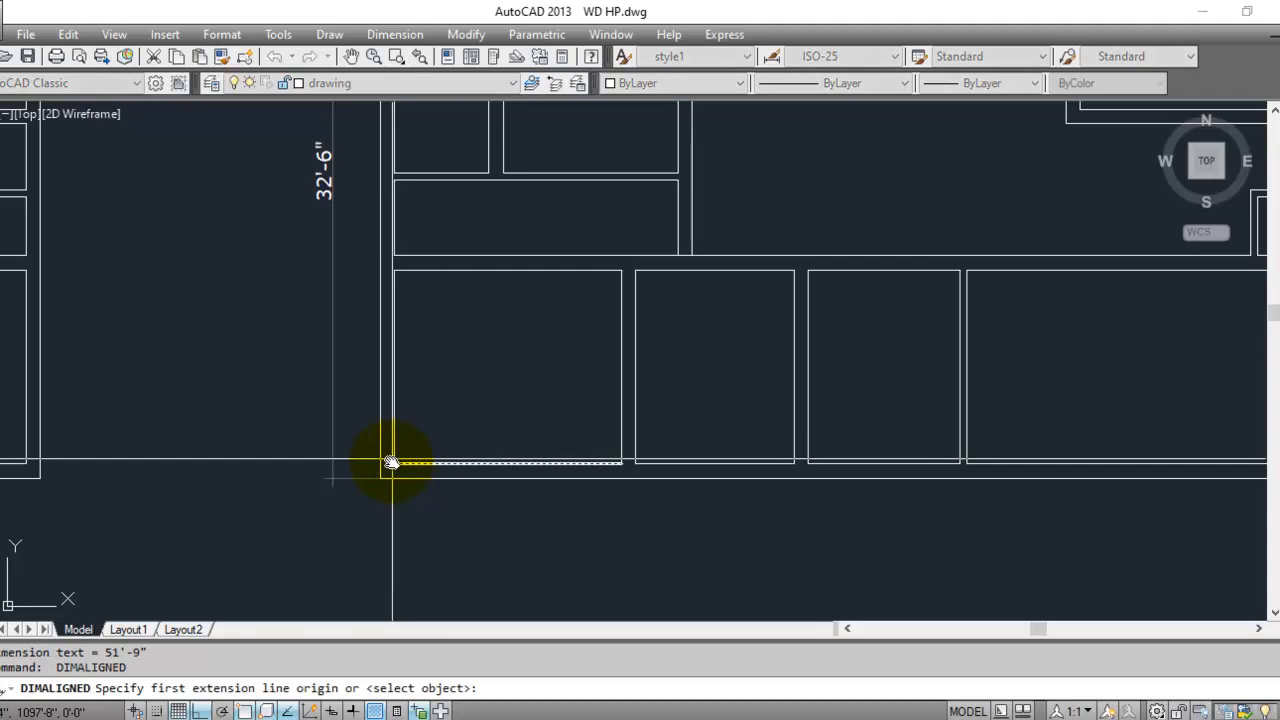
left_click(392, 461)
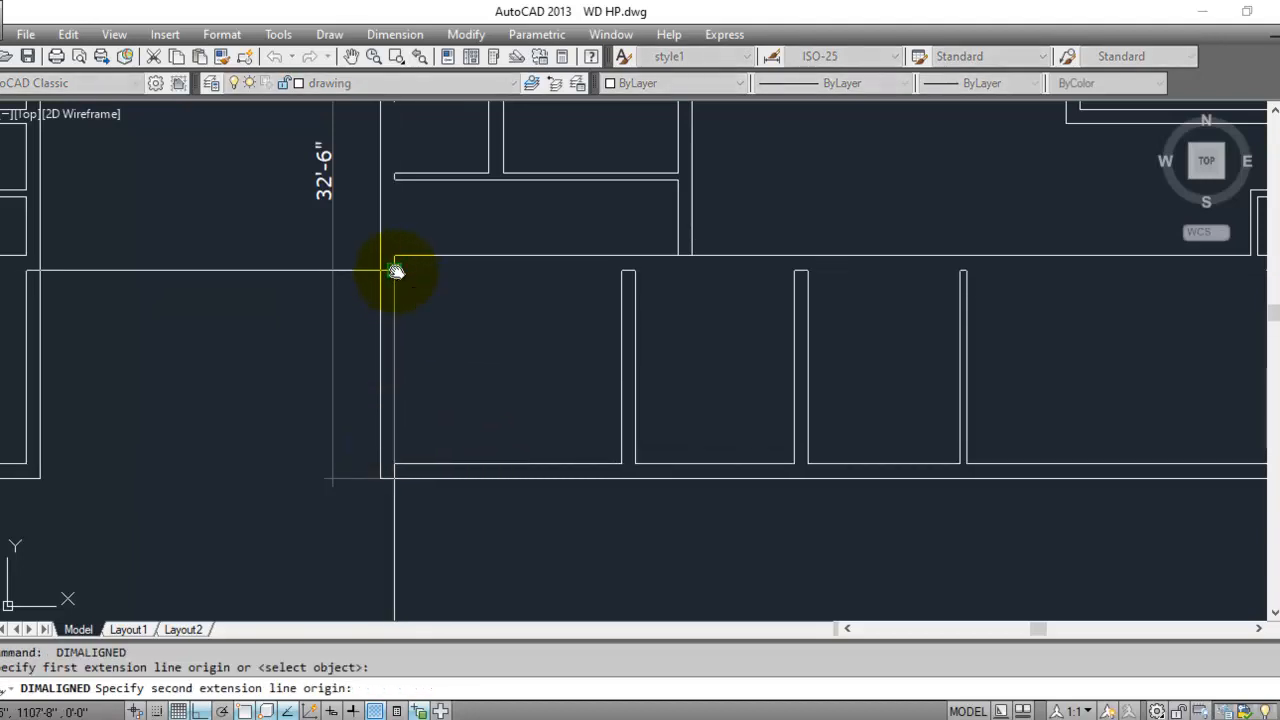
left_click(427, 311)
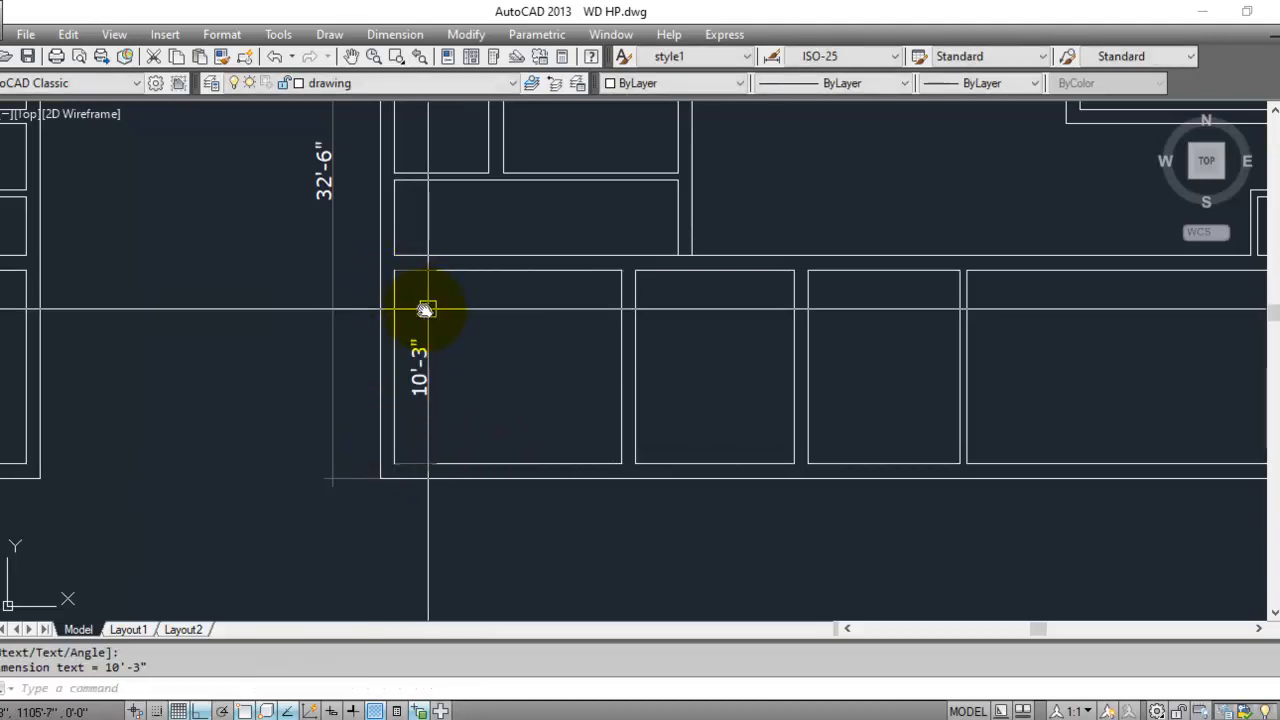
- Delete the height dimension inside the copied plan's lower-left room
mouse_move(386, 220)
middle_mouse_down()
mouse_move(349, 334)
mouse_move(355, 379)
middle_mouse_up()
scroll(355, 379, "up", 2)
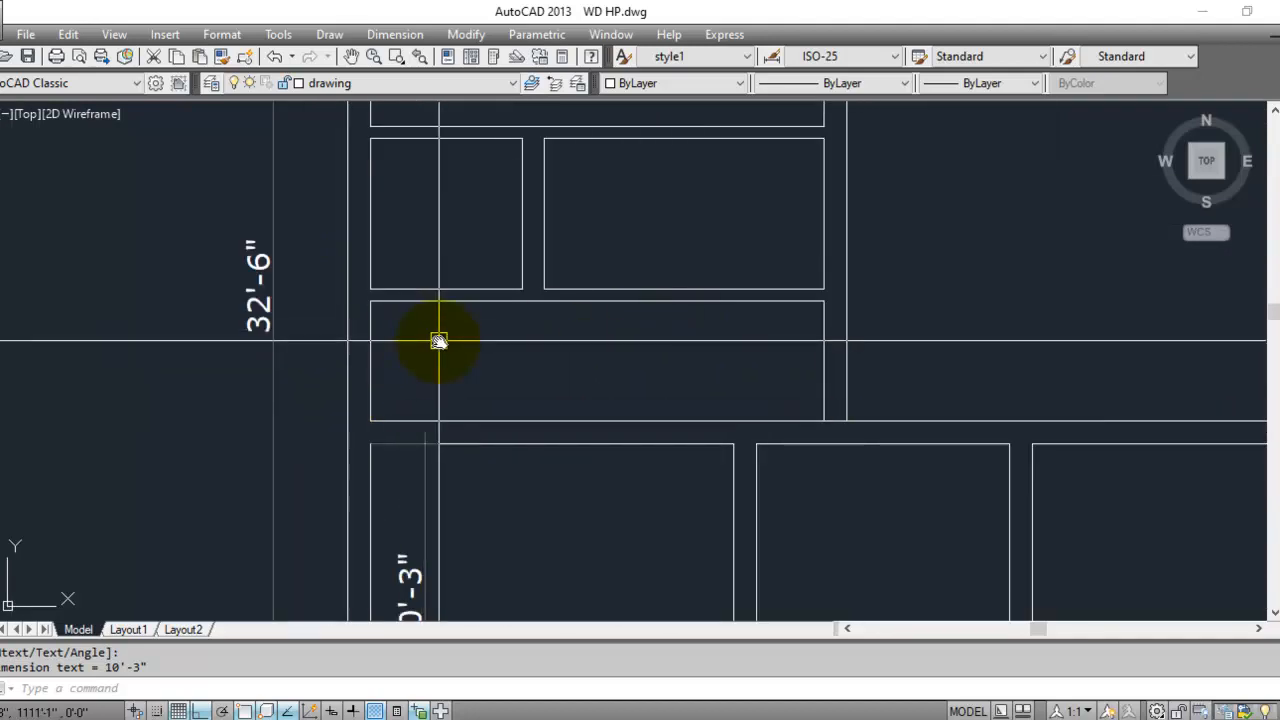
scroll(530, 320, "down", 2)
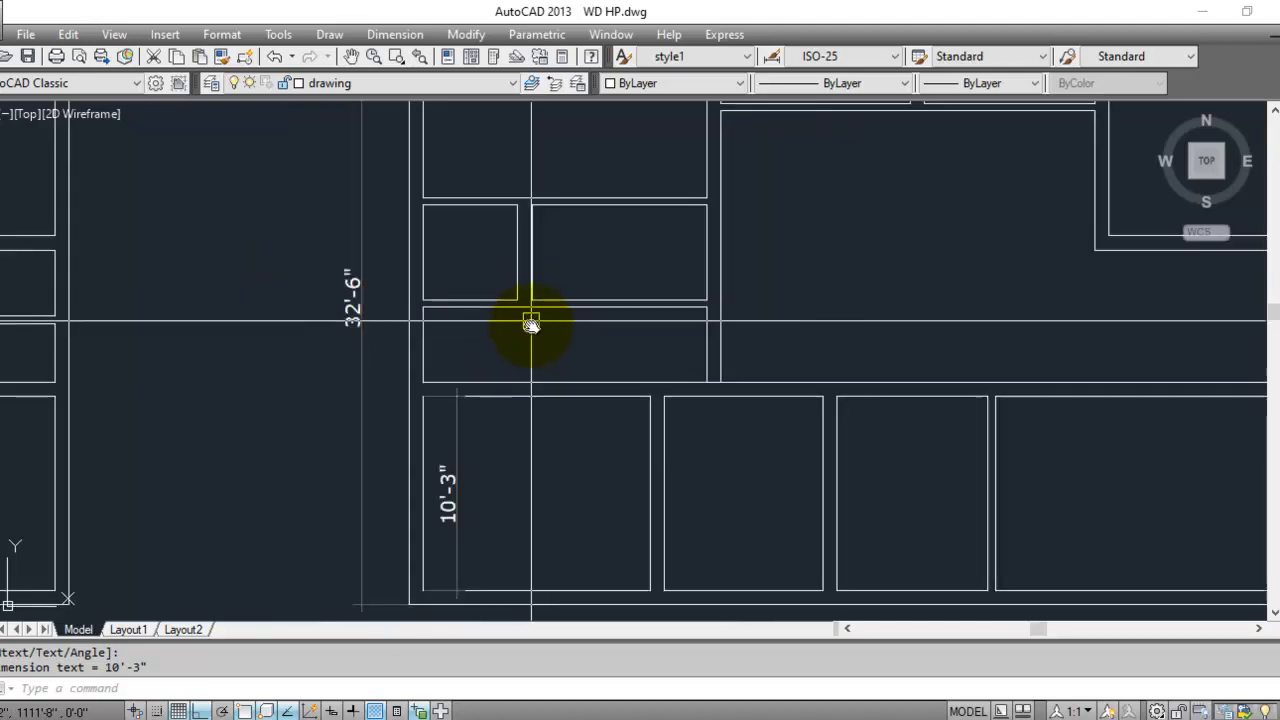
scroll(556, 420, "up", 3)
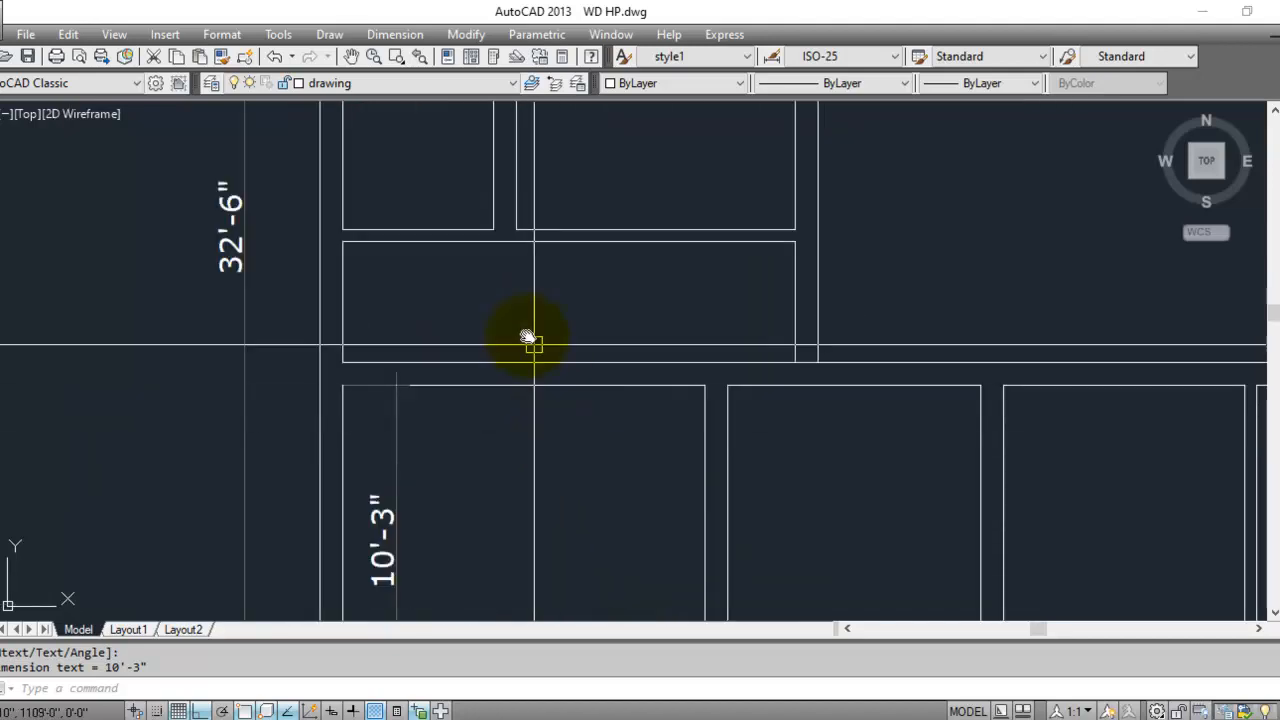
mouse_move(516, 333)
middle_mouse_down()
mouse_move(634, 394)
mouse_move(617, 457)
mouse_move(614, 400)
mouse_move(628, 472)
middle_mouse_up()
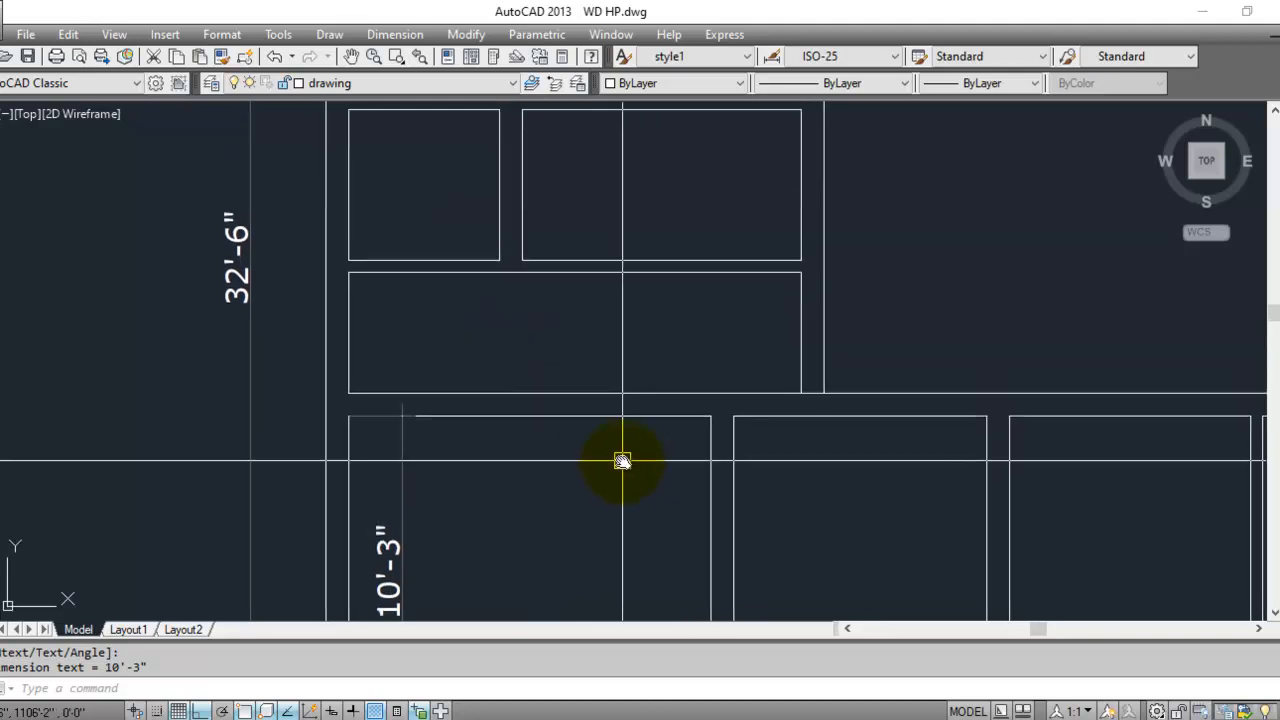
scroll(656, 414, "down", 4)
scroll(571, 371, "up", 2)
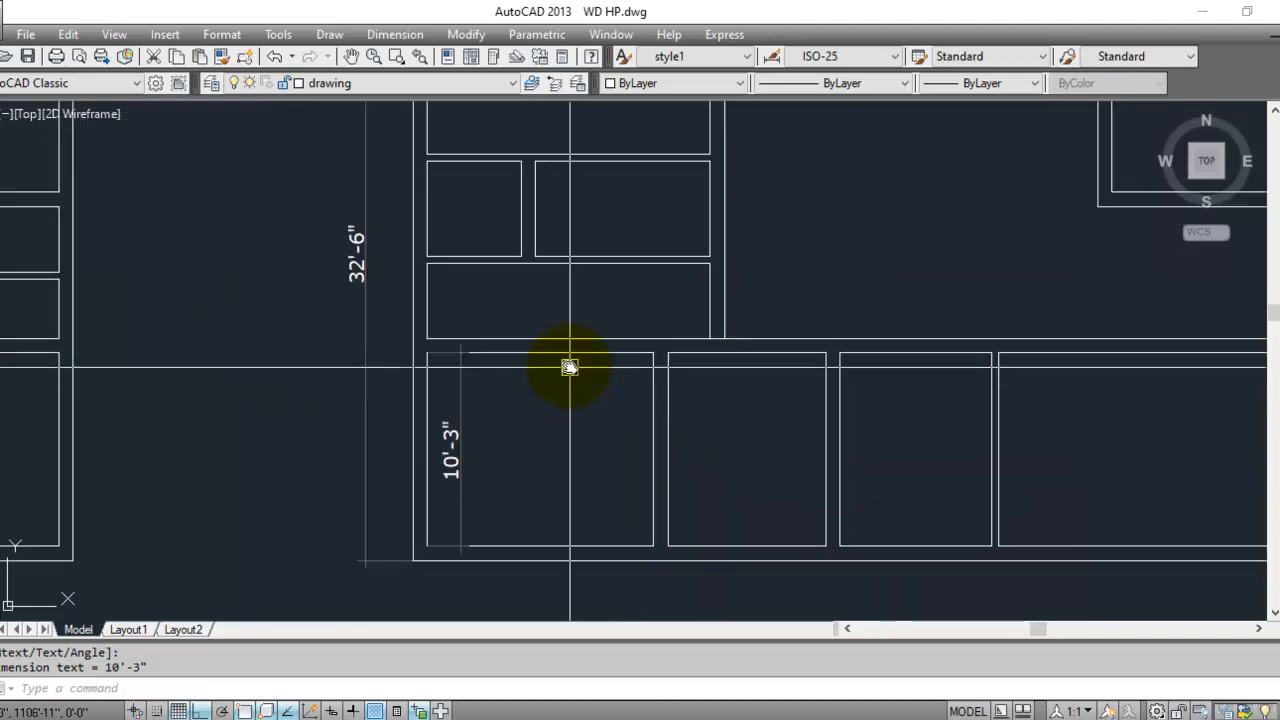
middle_click_drag(614, 380, 593, 449)
scroll(593, 449, "up", 2)
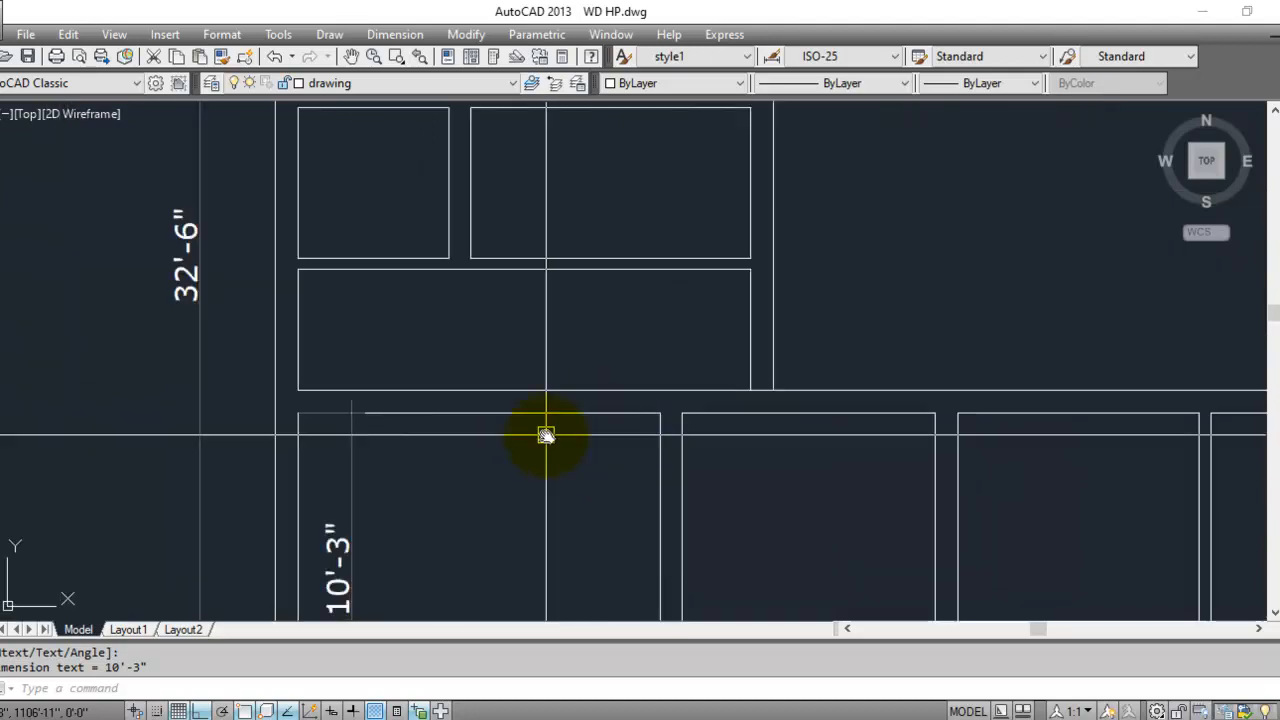
left_click(355, 476)
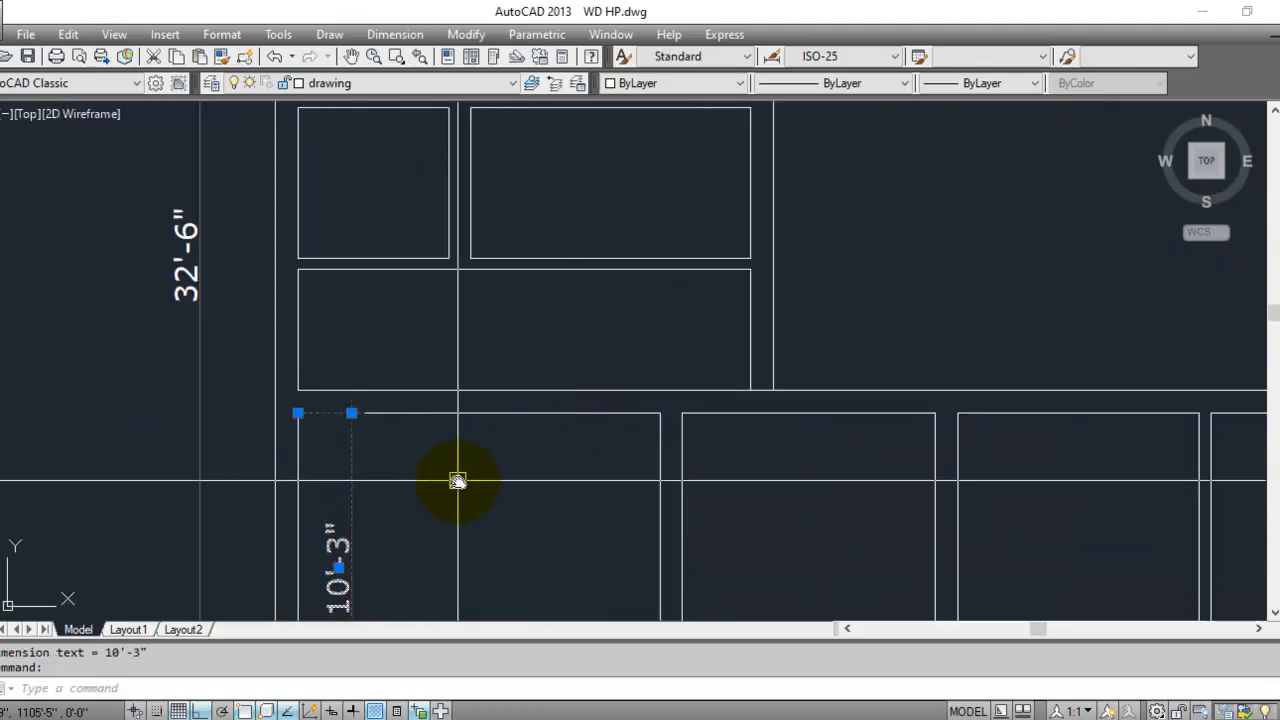
key("Delete")
key("Escape")
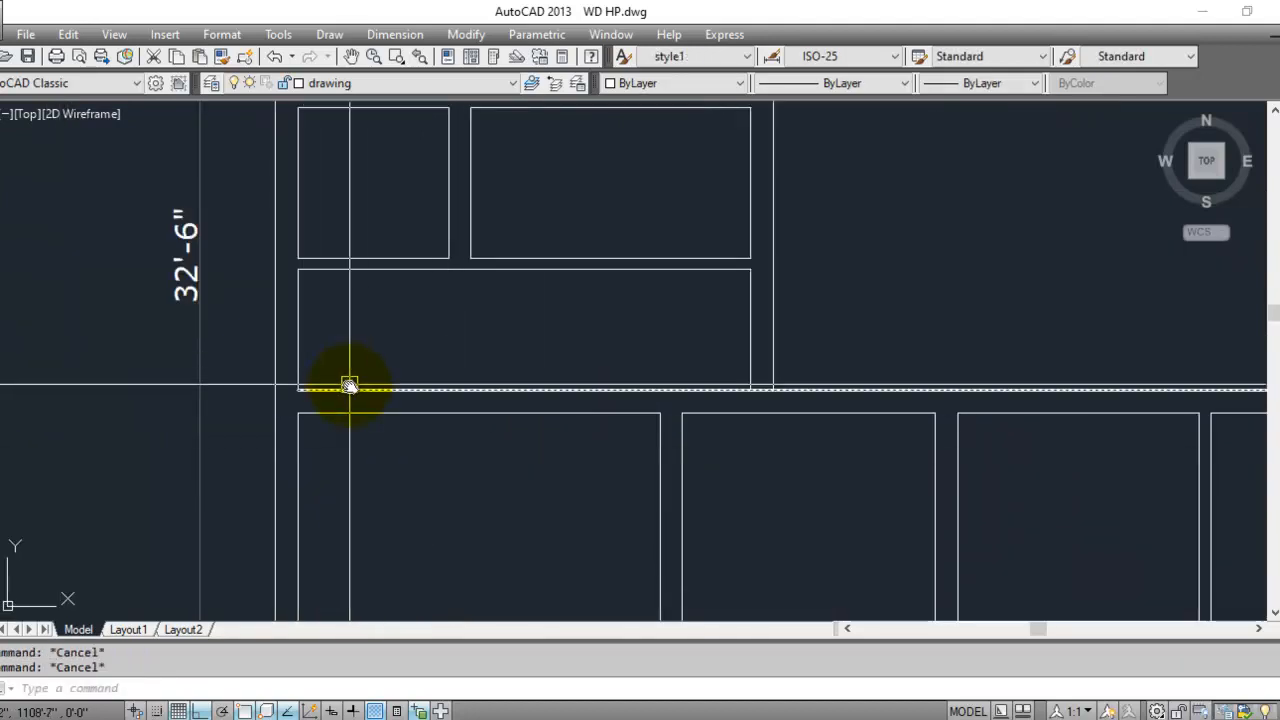
- Trim the horizontal wall line between the two faces of the vertical wall left of the hall, at its lower end
left_click(300, 334)
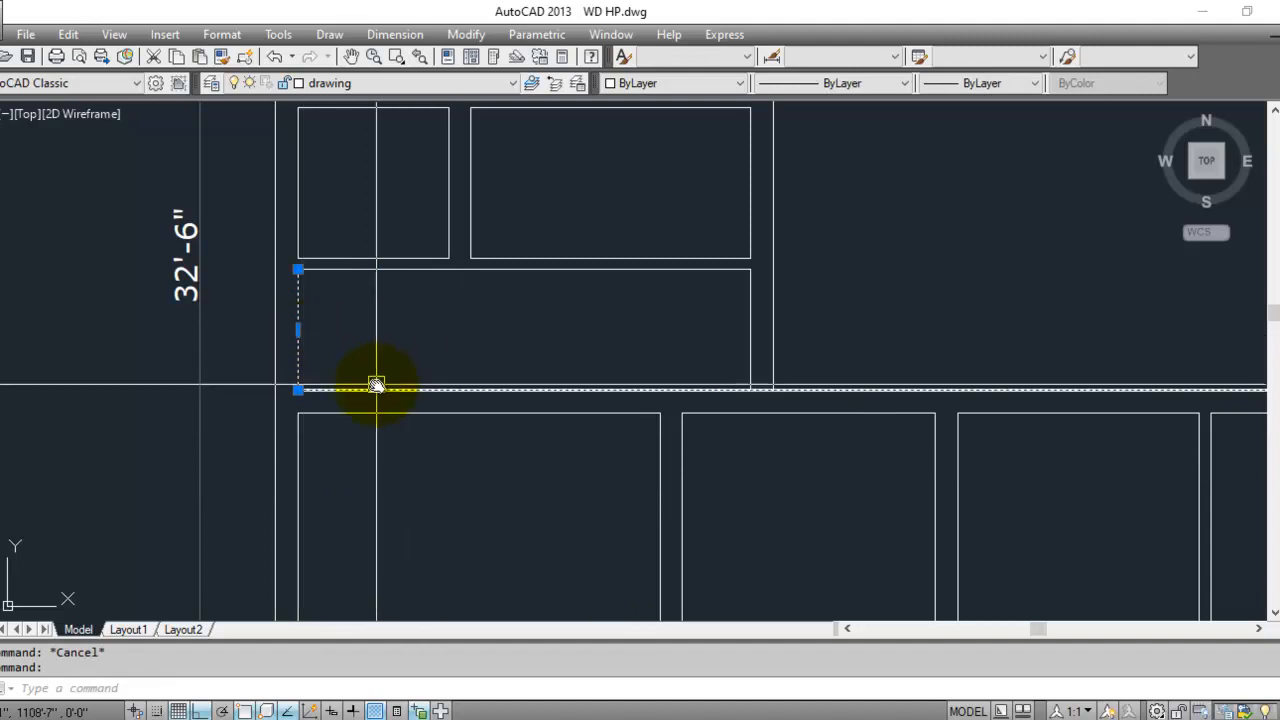
key("Escape")
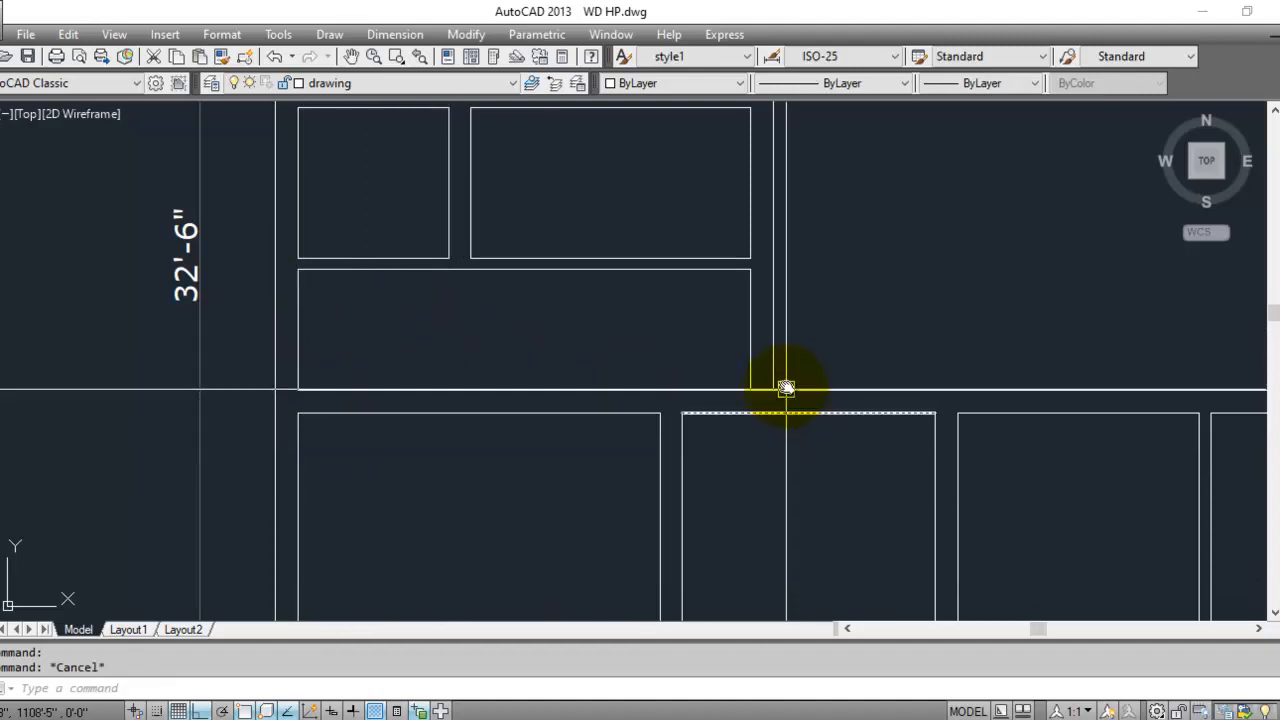
key("Escape")
scroll(785, 393, "up", 3)
type("ts or")
key("Return")
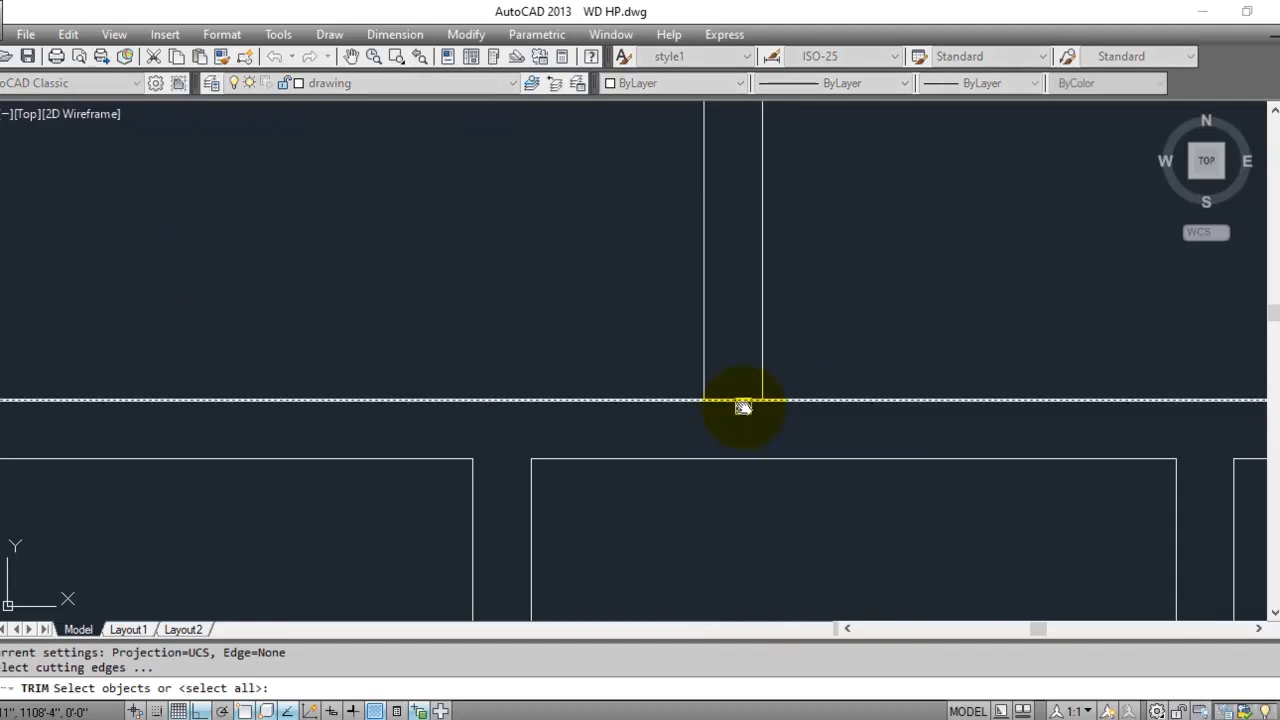
key("Escape")
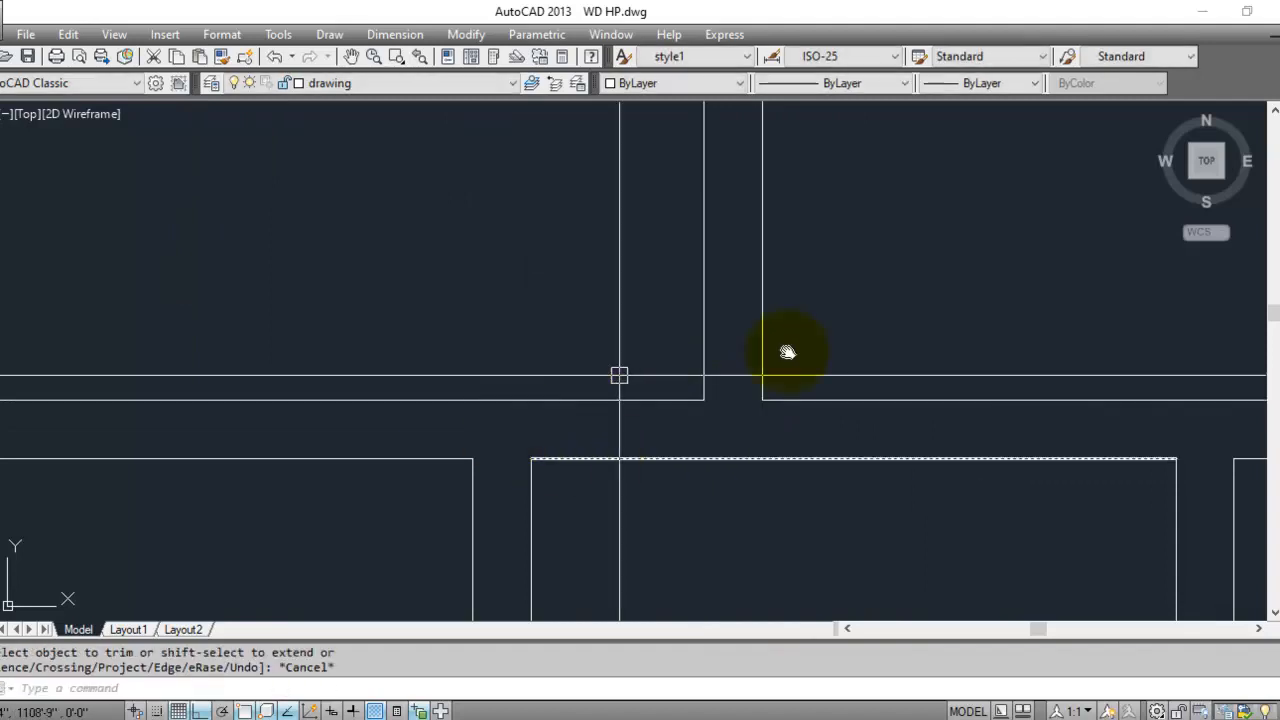
scroll(600, 425, "down", 3)
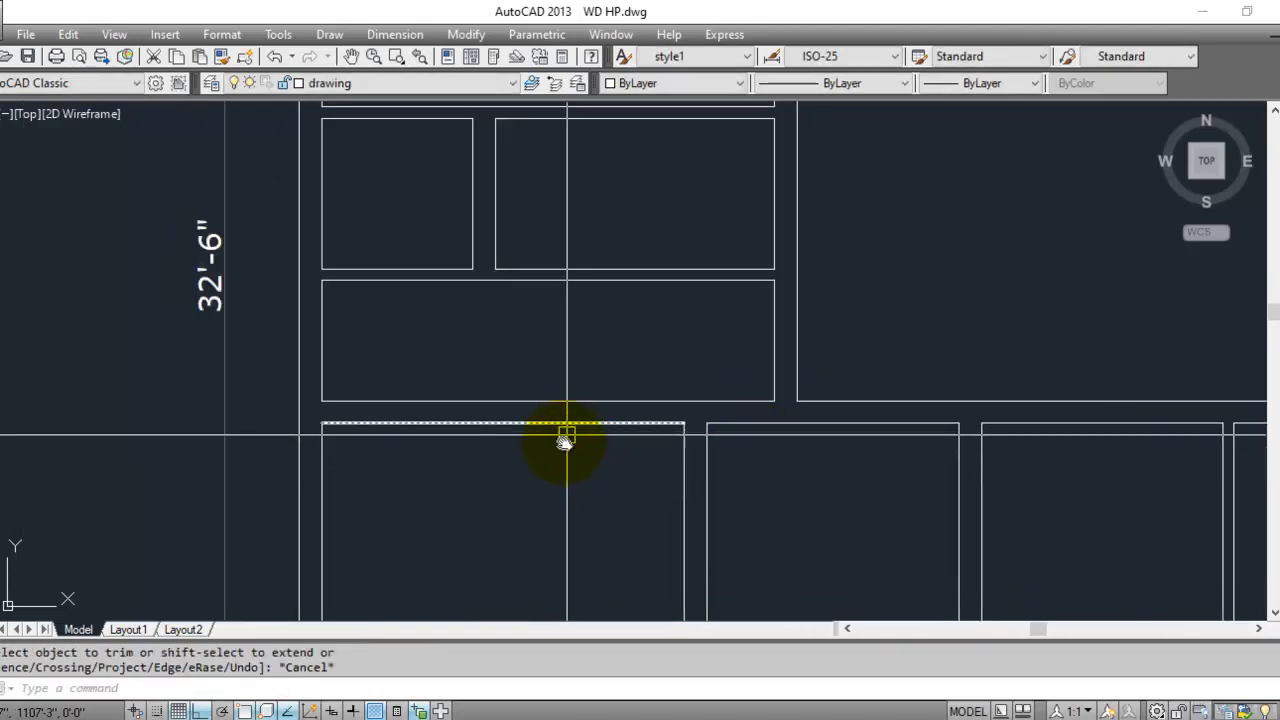
- Extend the lower-left room's right wall line up to the horizontal wall line above it
key("Escape")
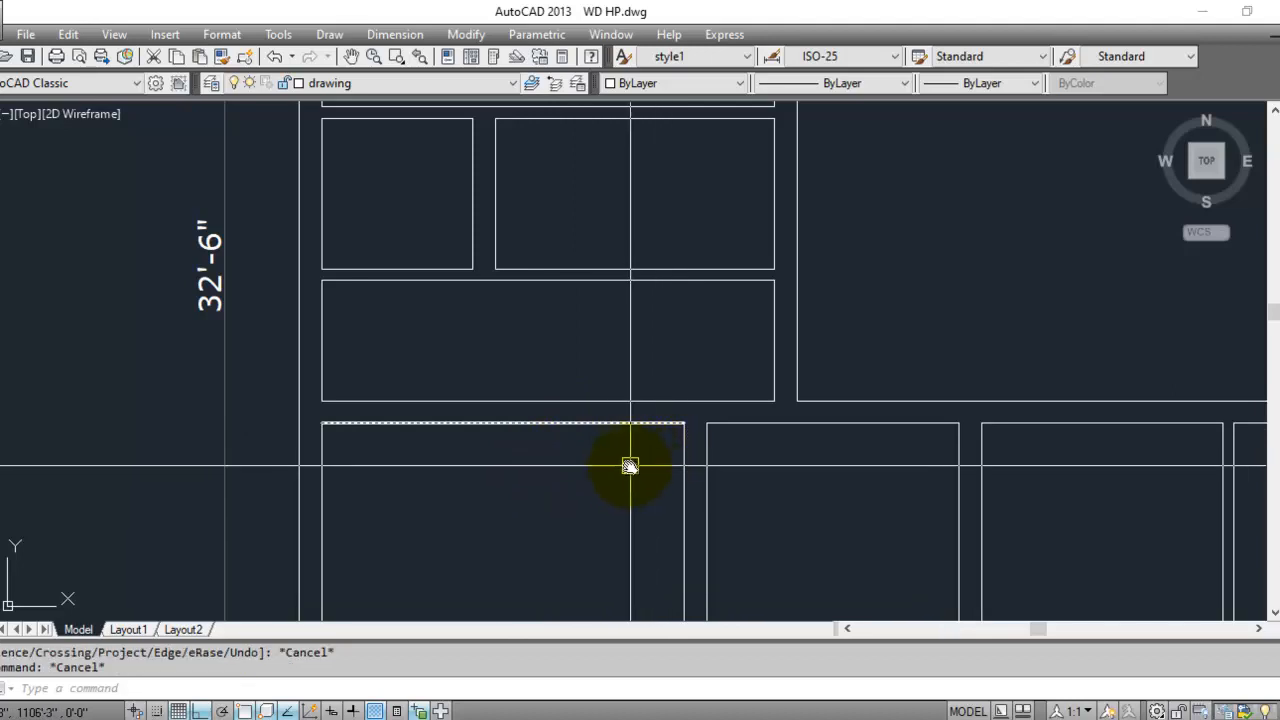
key("Return")
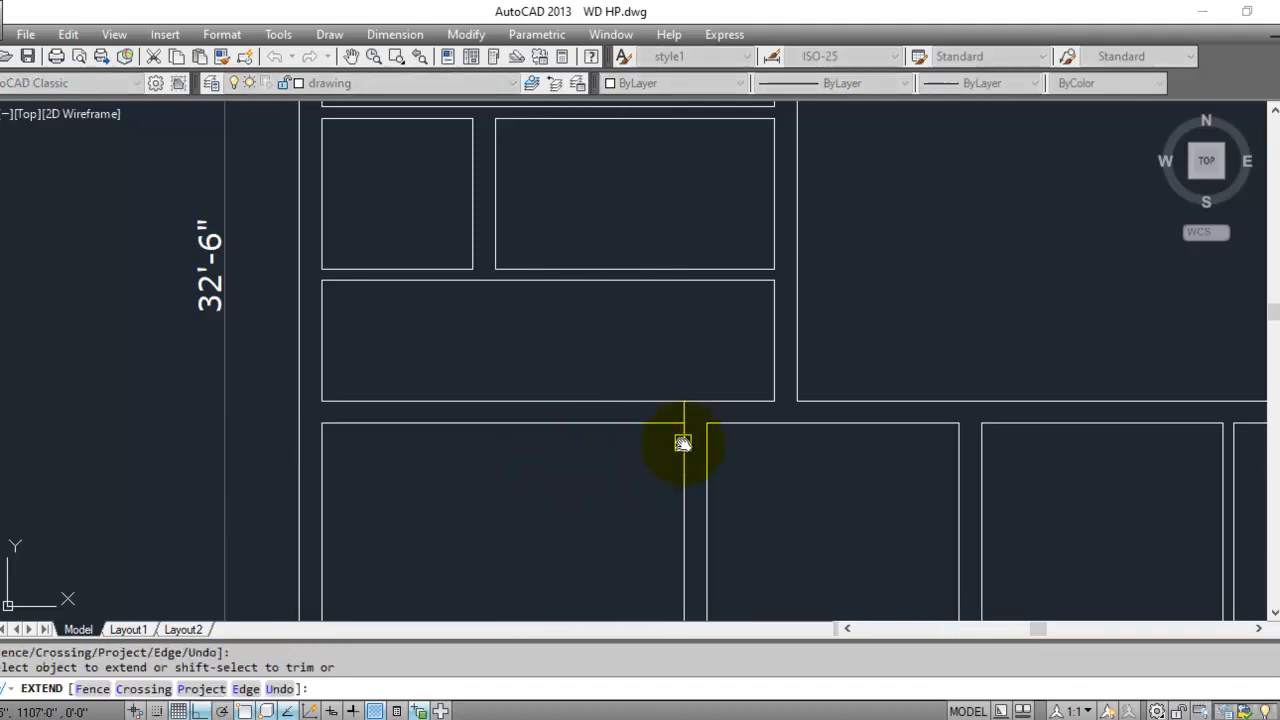
key("Escape")
key("Escape")
- Trim away the upper horizontal line of the wall above the lower-left room, from the outer wall to the room's right wall line
type("tr")
key("Return")
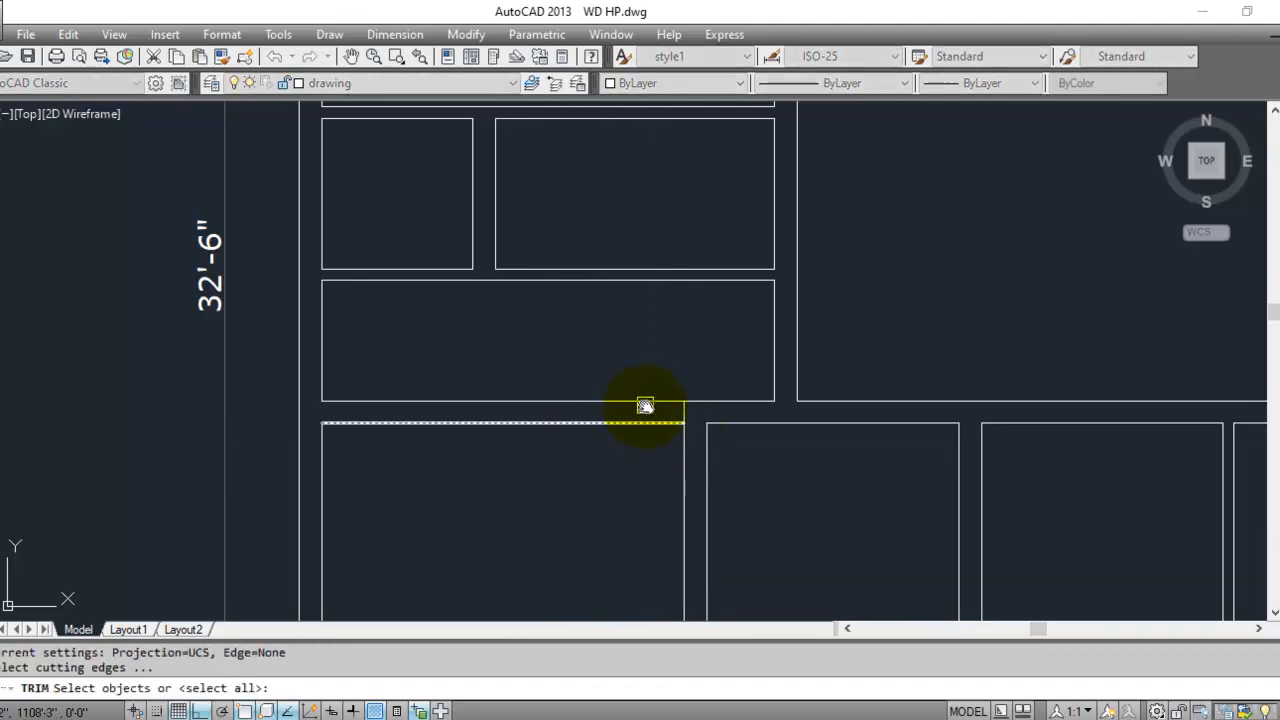
key("Return")
key("Escape")
key("Escape")
key("Escape")
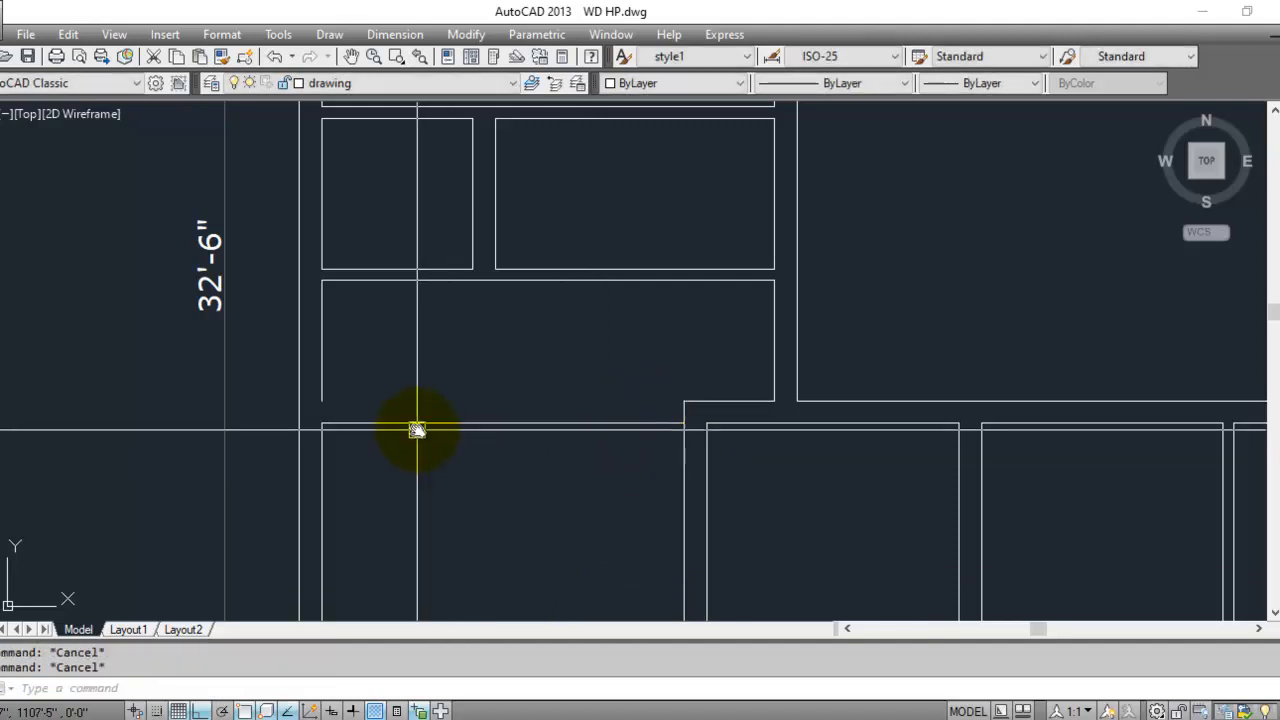
- Delete the remaining lower horizontal wall line above the lower-left room and the short inner line of the outer left wall above it
key("Delete")
left_click(323, 372)
key("Delete")
- Extend the inner line of the outer left wall from the lower-left room up to the underside of the horizontal partition
type("ex")
key("Return")
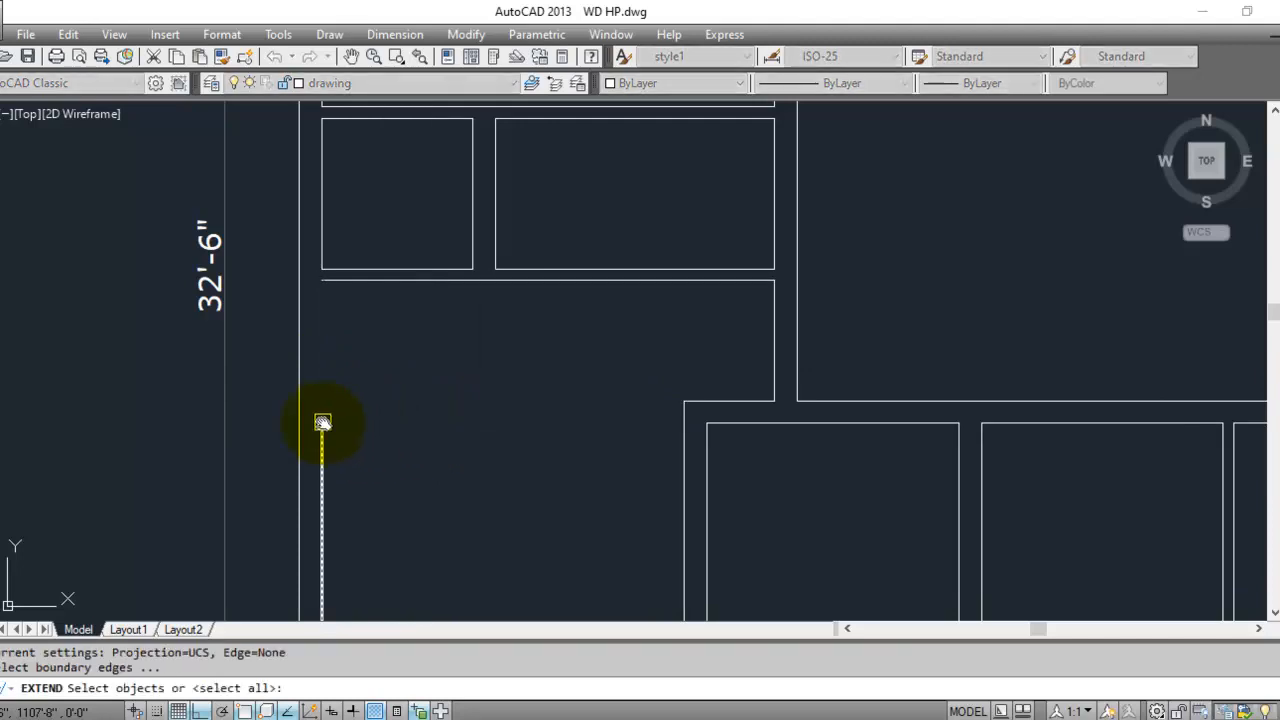
key("Escape")
key("Escape")
left_click(374, 277)
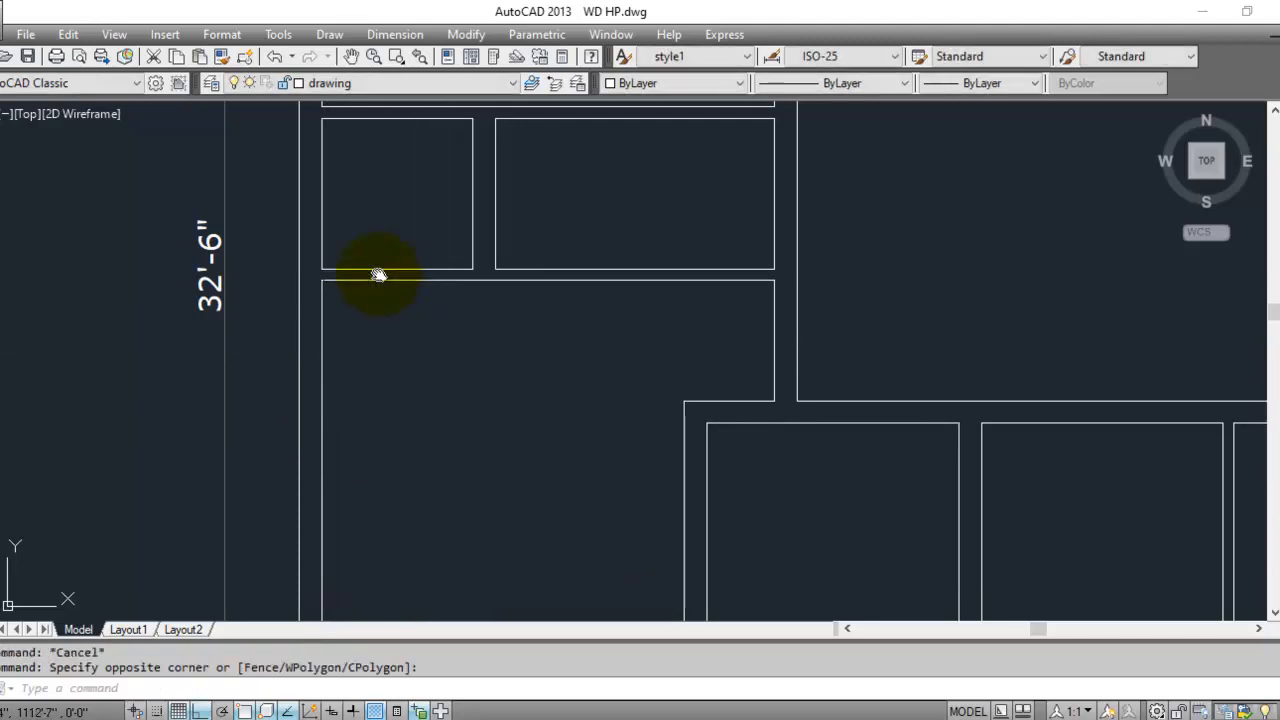
- Add an aligned dimension for the inside height of the enlarged lower-left room, placed just inside its left wall
scroll(463, 364, "down", 2)
middle_click_drag(424, 422, 416, 399)
key("Escape")
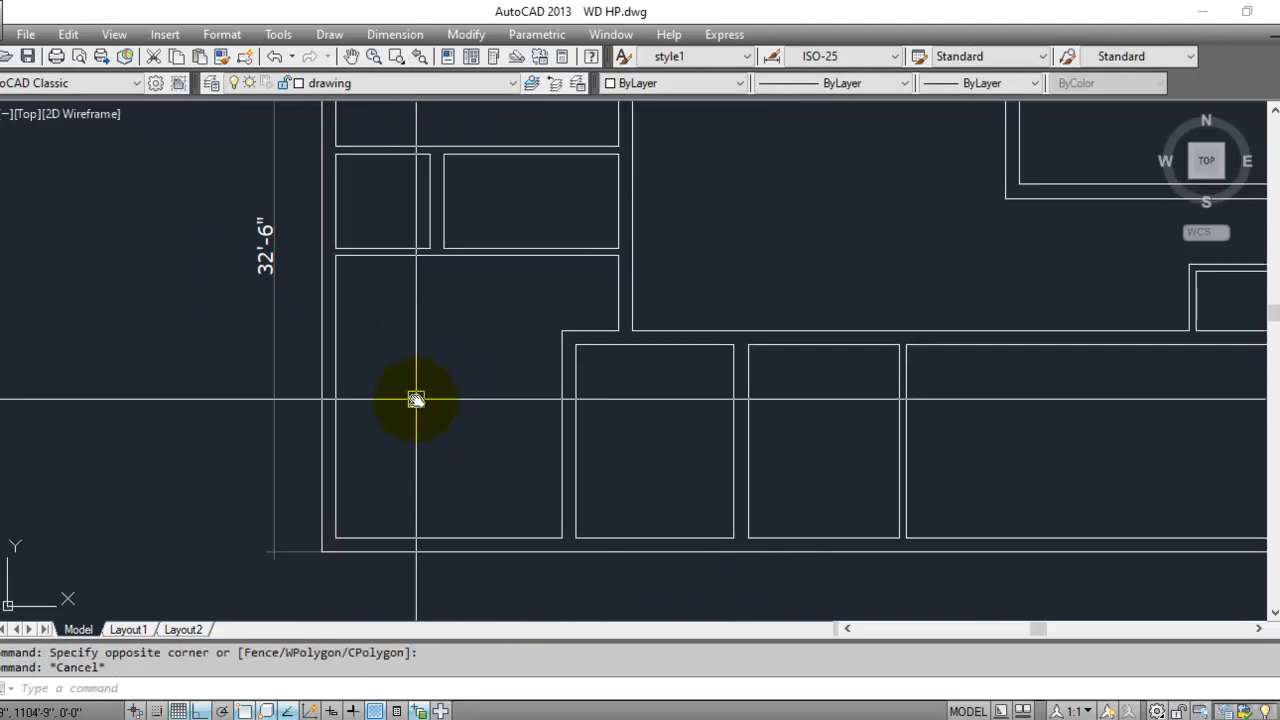
type("dal")
key("Return")
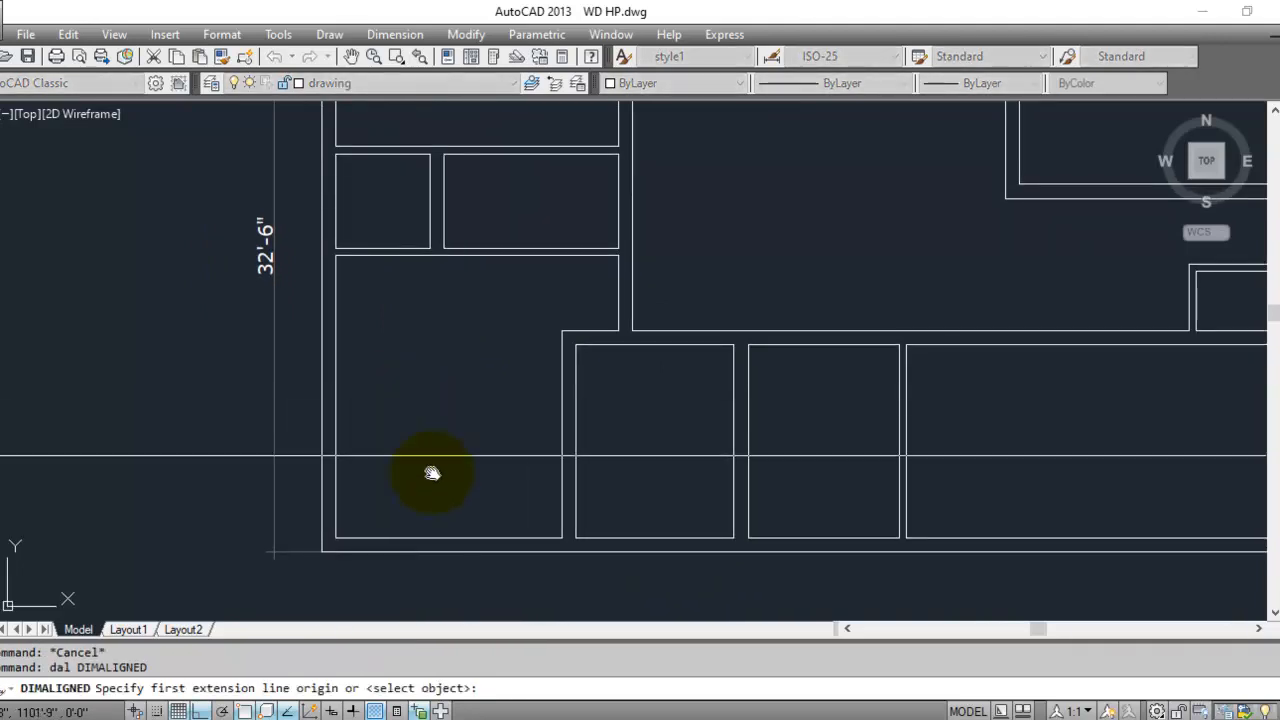
left_click(335, 537)
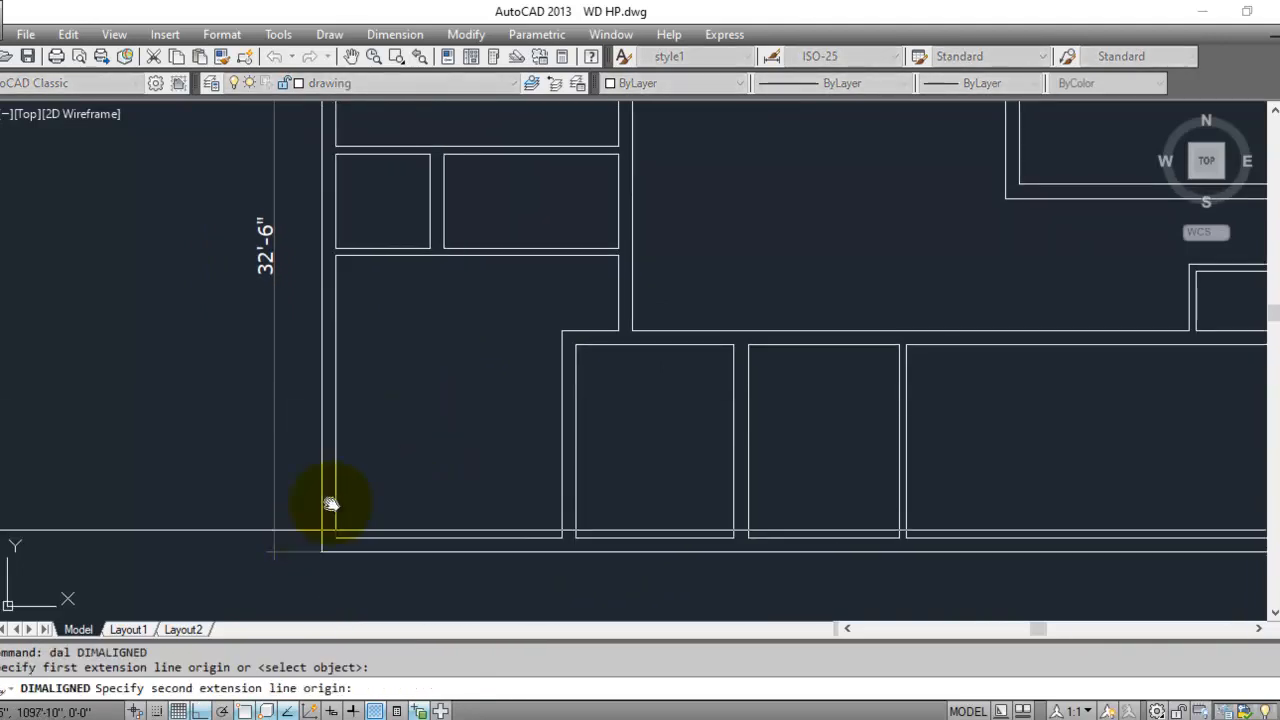
left_click(338, 258)
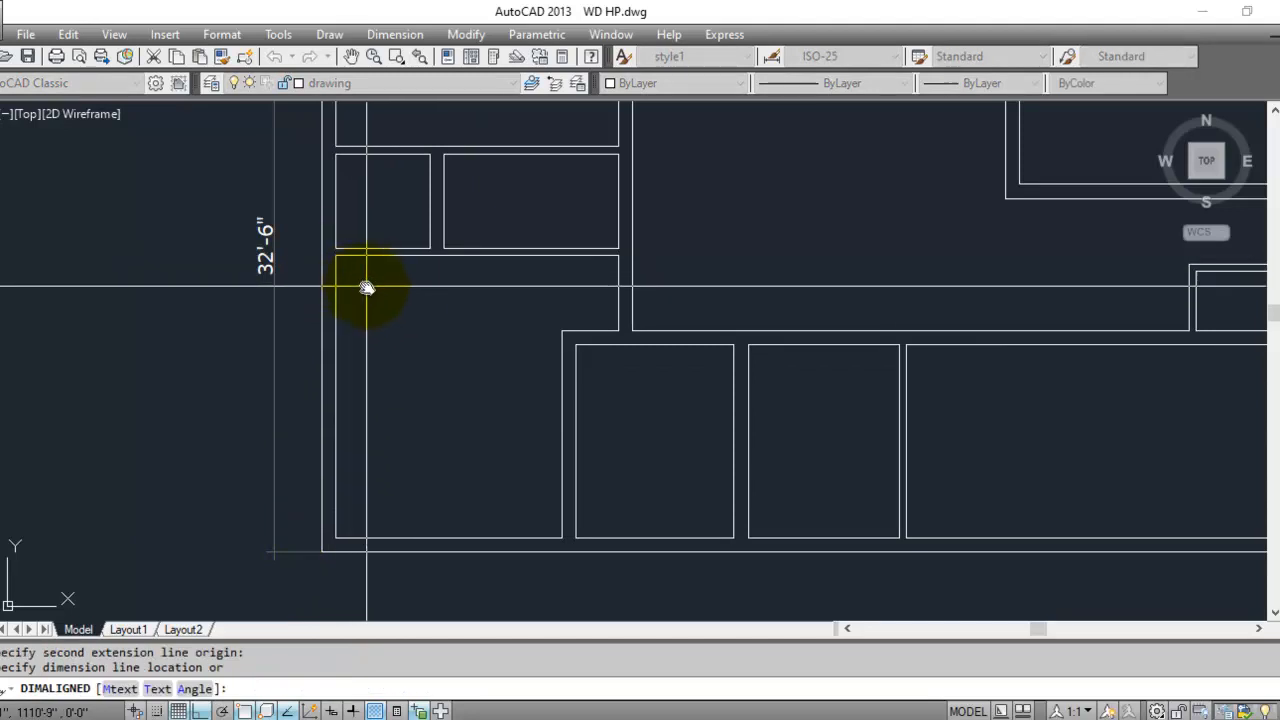
left_click(370, 289)
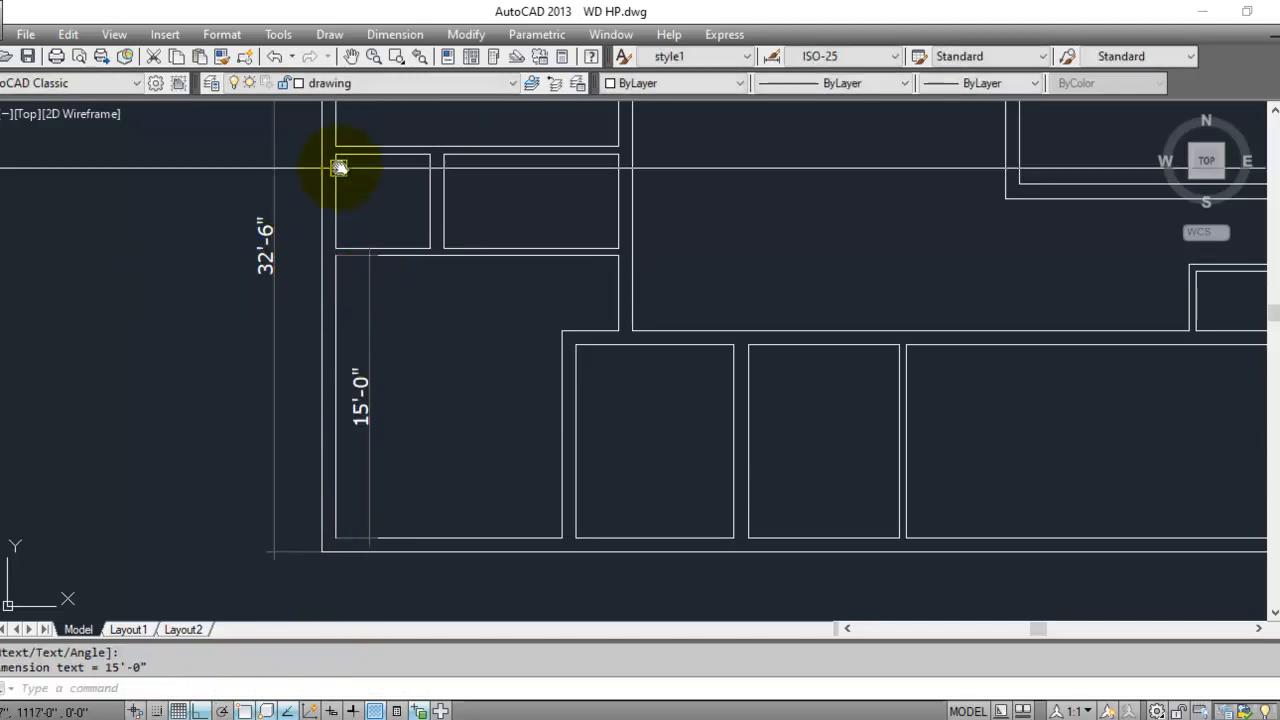
- Add an aligned dimension for the inside height of the small room directly above, in line with the lower-left room's dimension
scroll(336, 188, "up", 3)
key("Return")
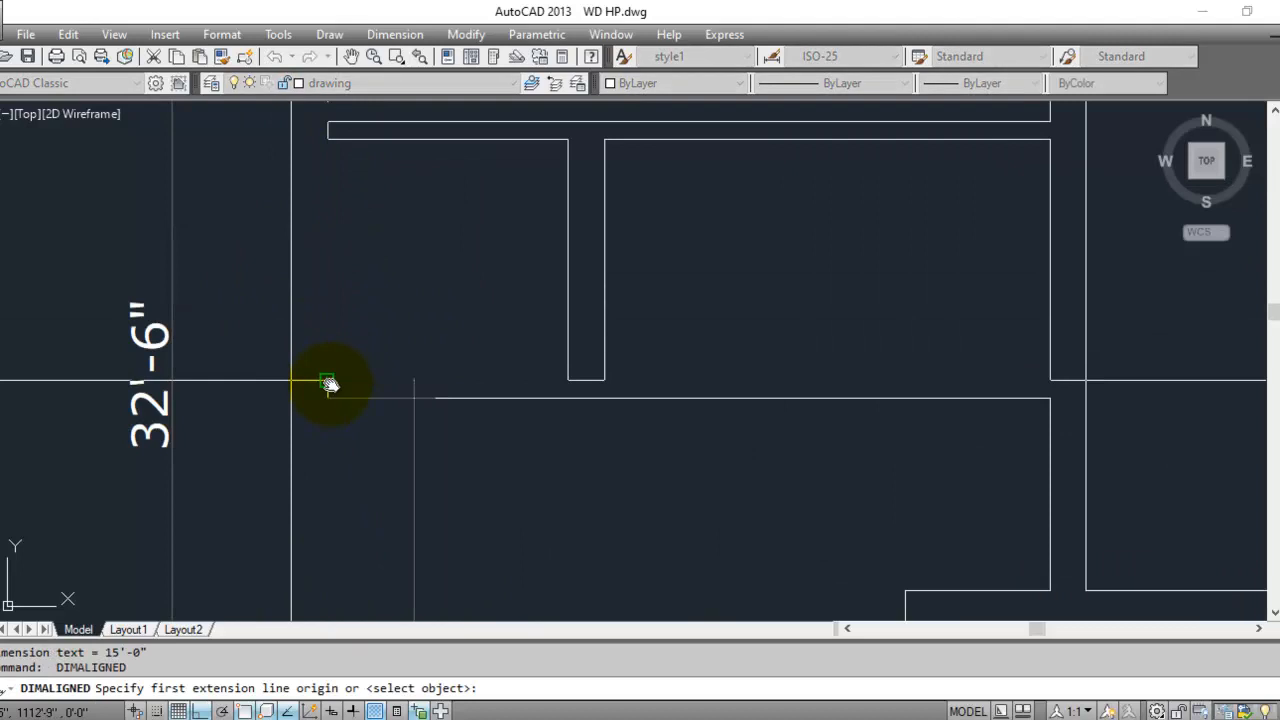
left_click(328, 381)
left_click(328, 139)
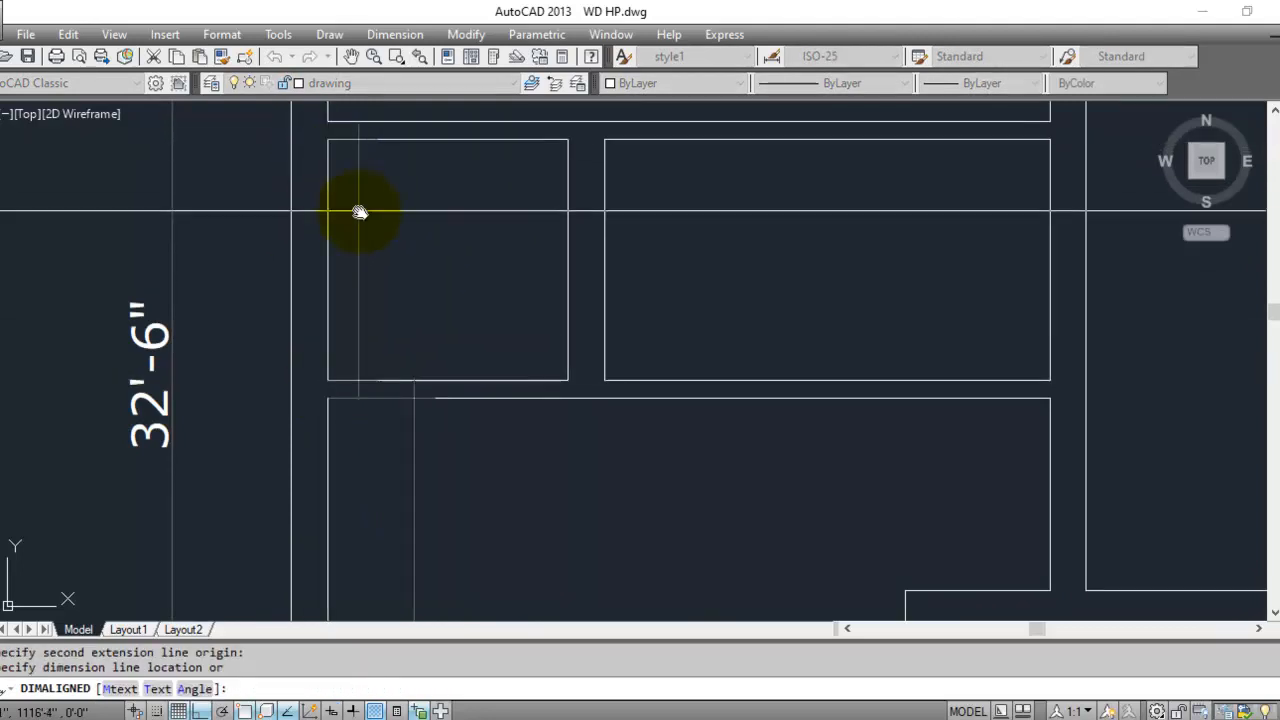
left_click(415, 229)
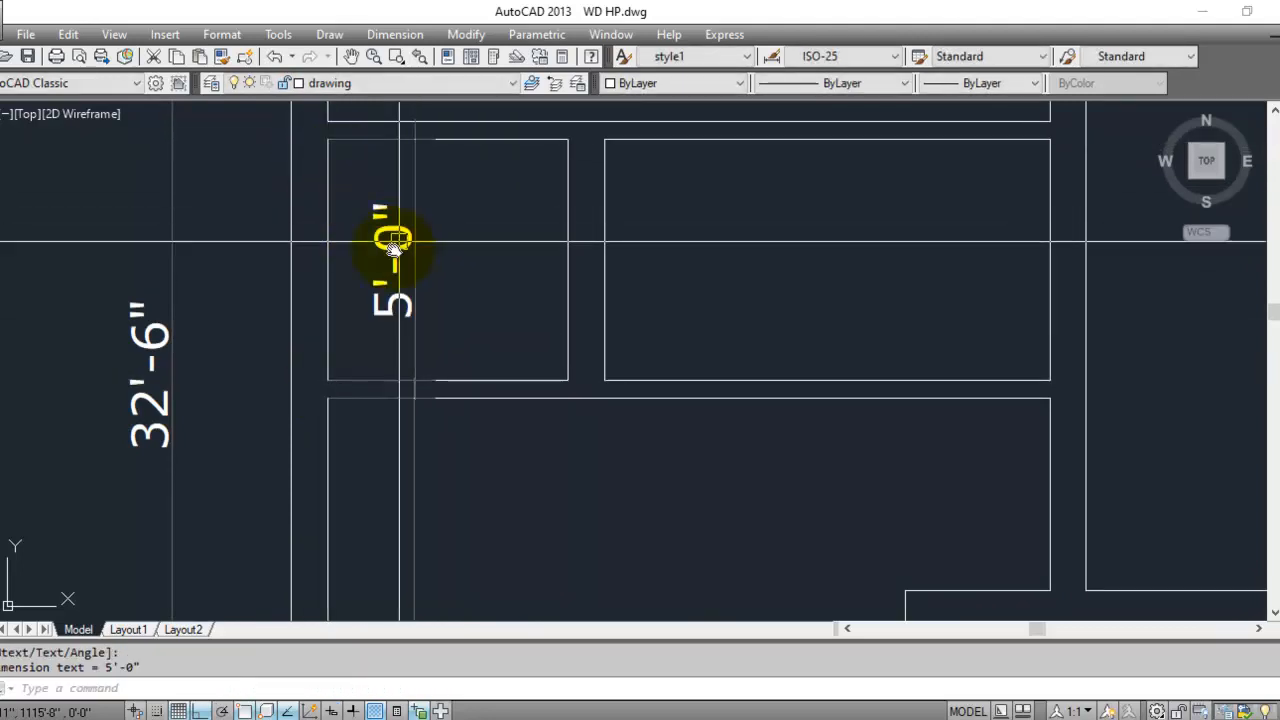
- Add an aligned dimension for the inside height of the upper-left room, in line with the dimensions of the rooms below
scroll(370, 462, "down", 2)
middle_click_drag(309, 247, 306, 504)
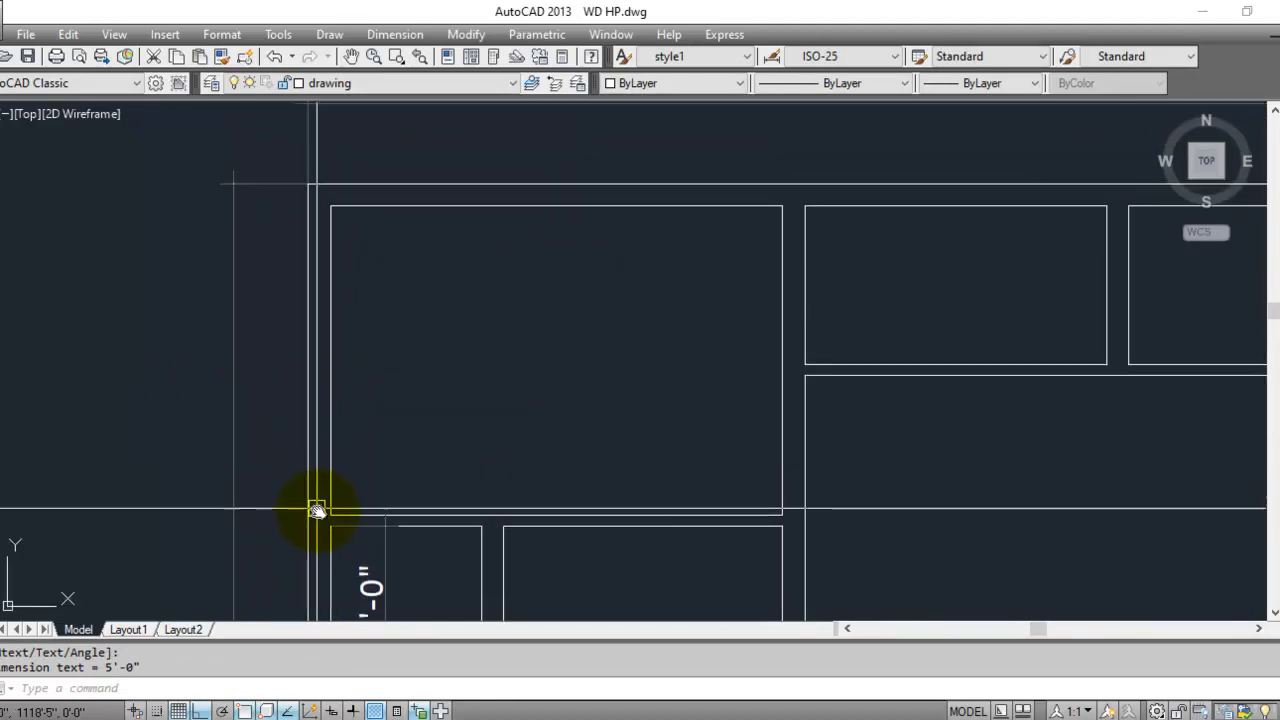
key("space")
left_click(334, 515)
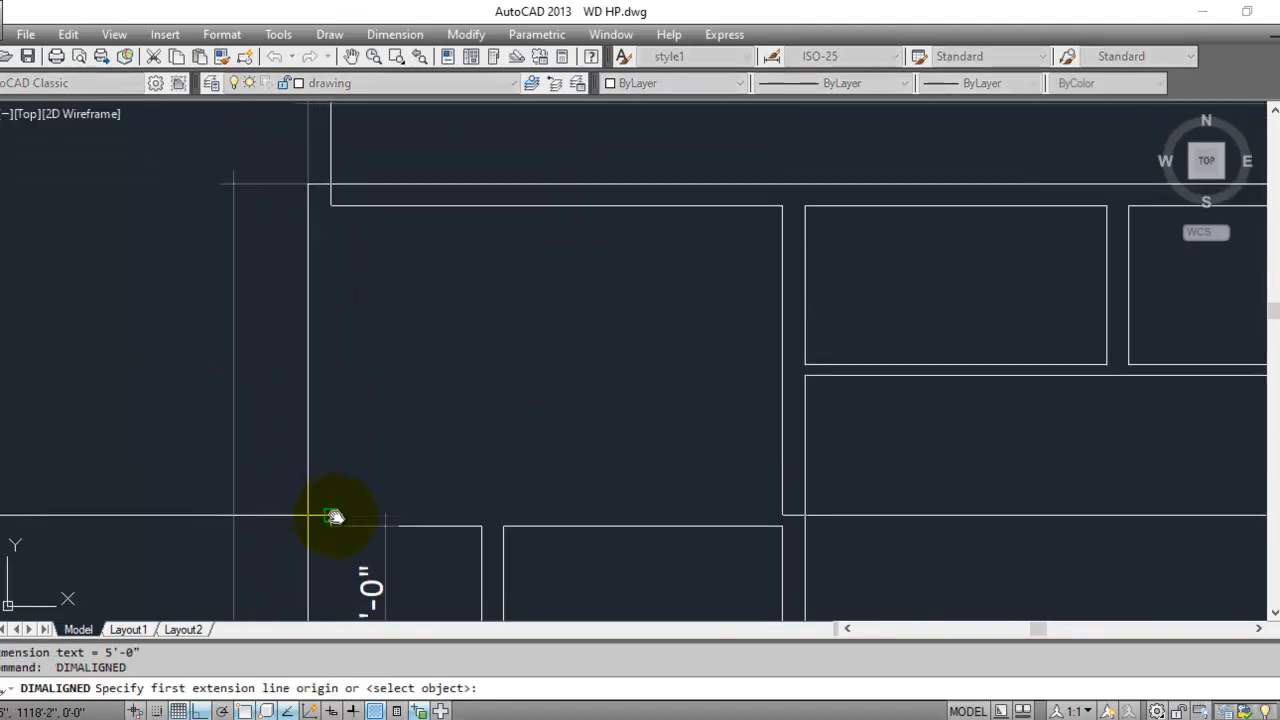
left_click(334, 205)
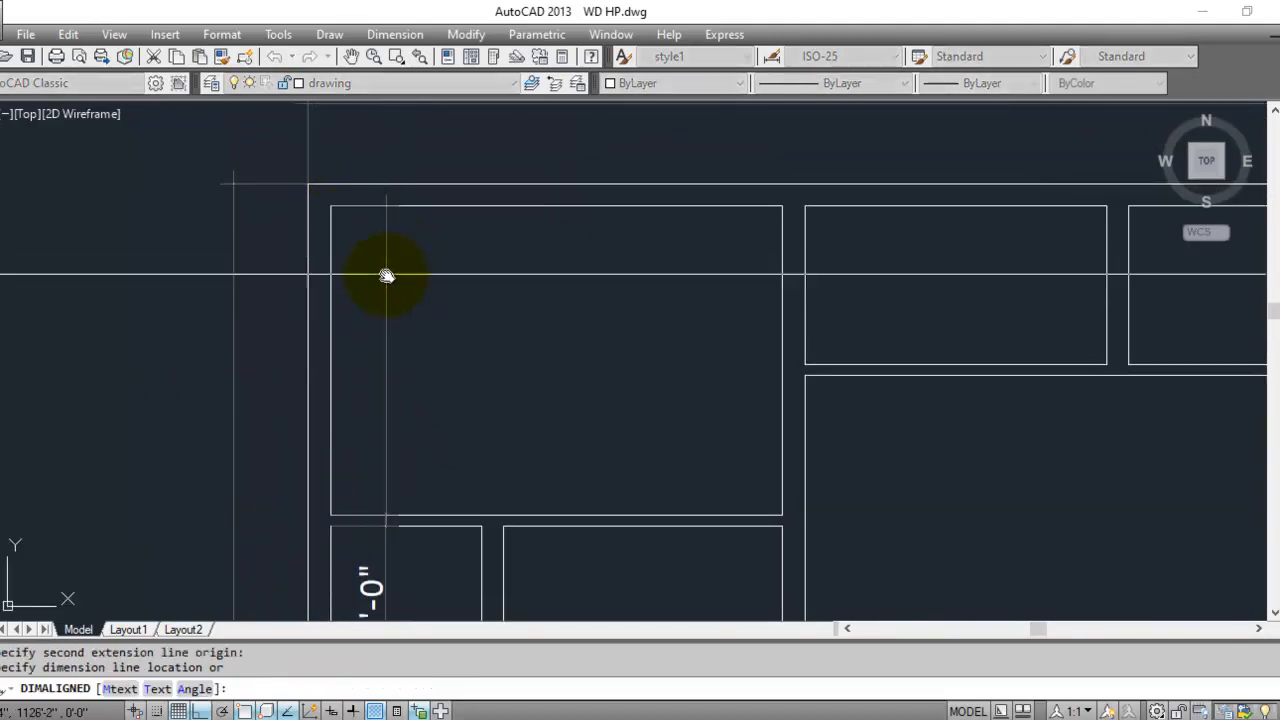
left_click(387, 276)
scroll(191, 235, "down", 2)
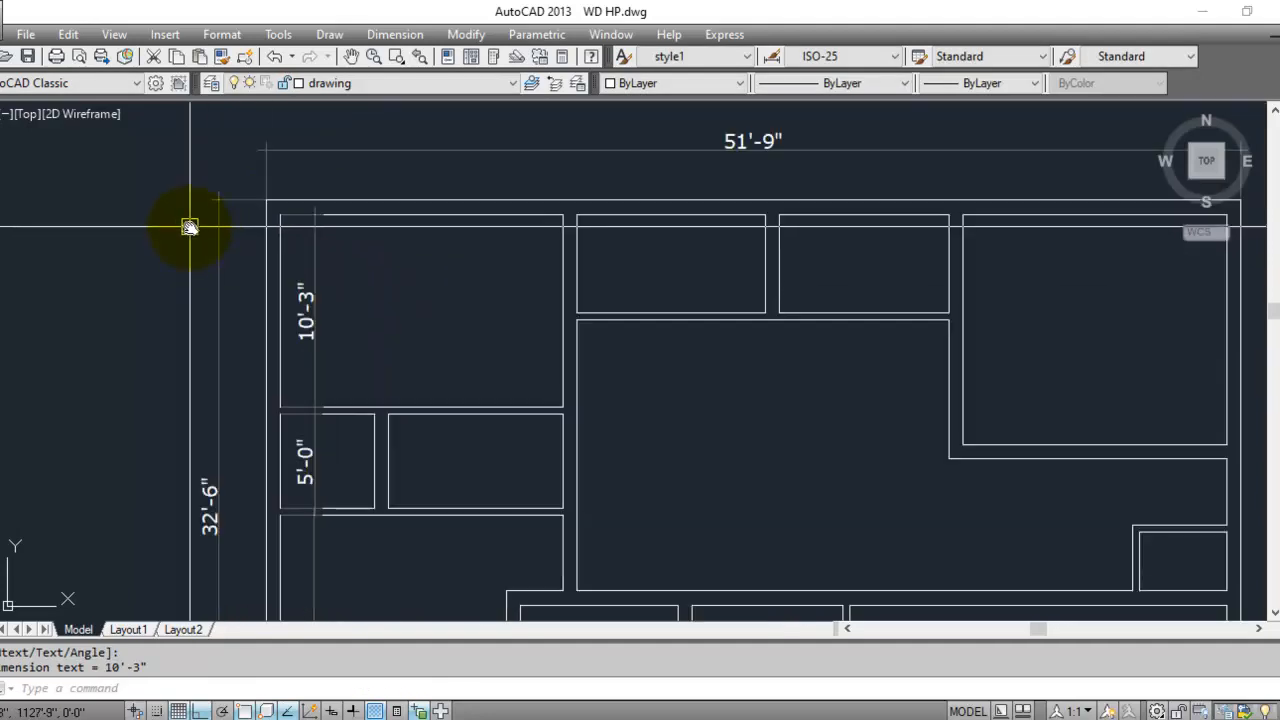
scroll(209, 223, "down", 2)
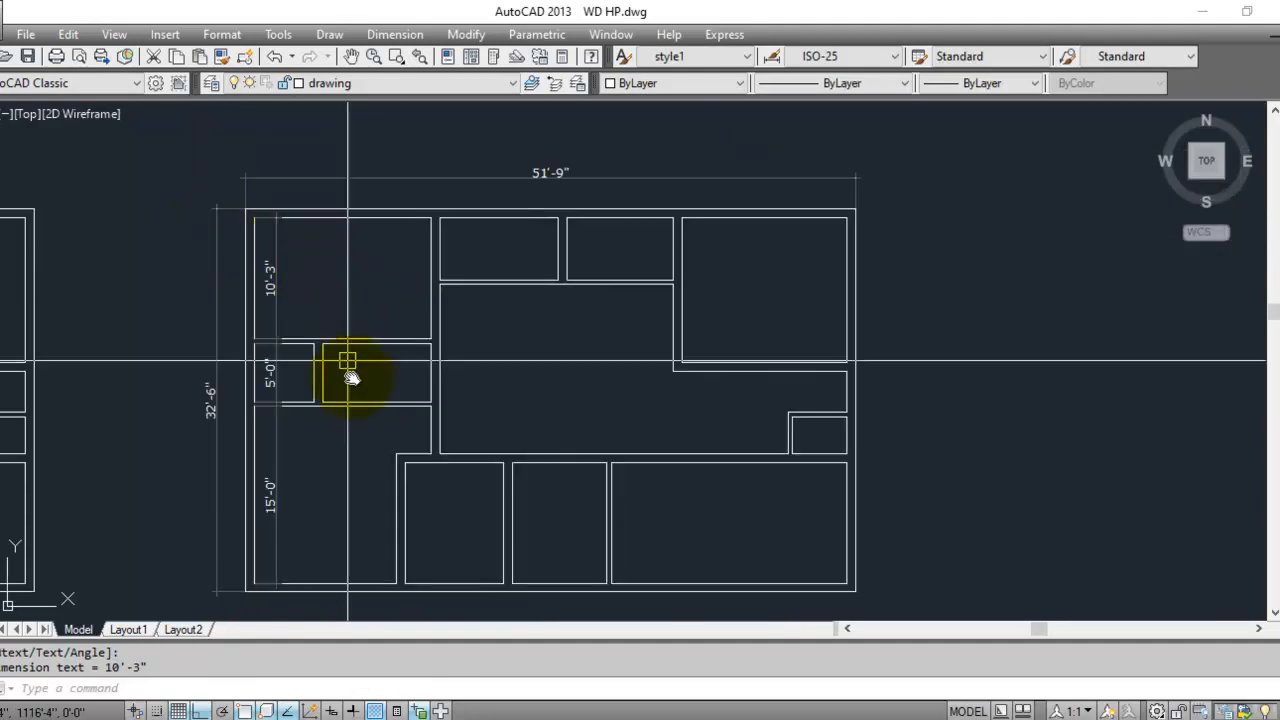
scroll(190, 275, "up", 5)
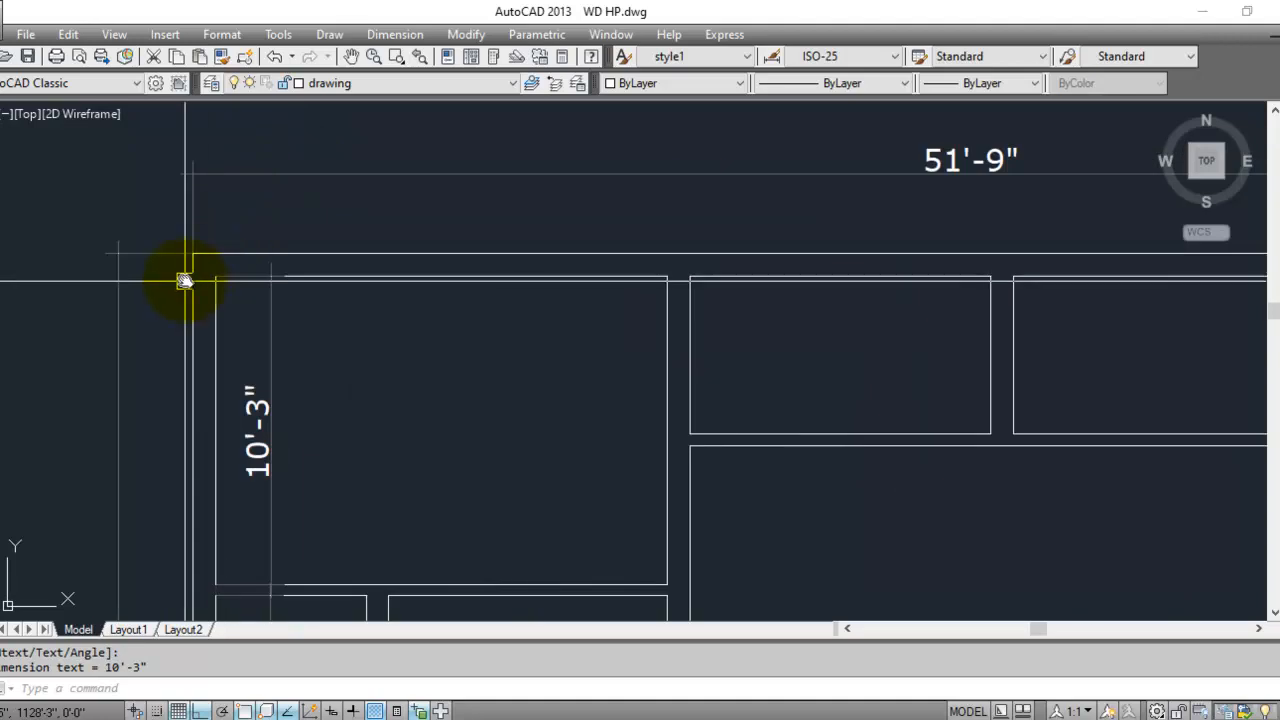
- Add an aligned dimension for the inner width of the plan's upper-left room, placed just below its upper wall
key("Return")
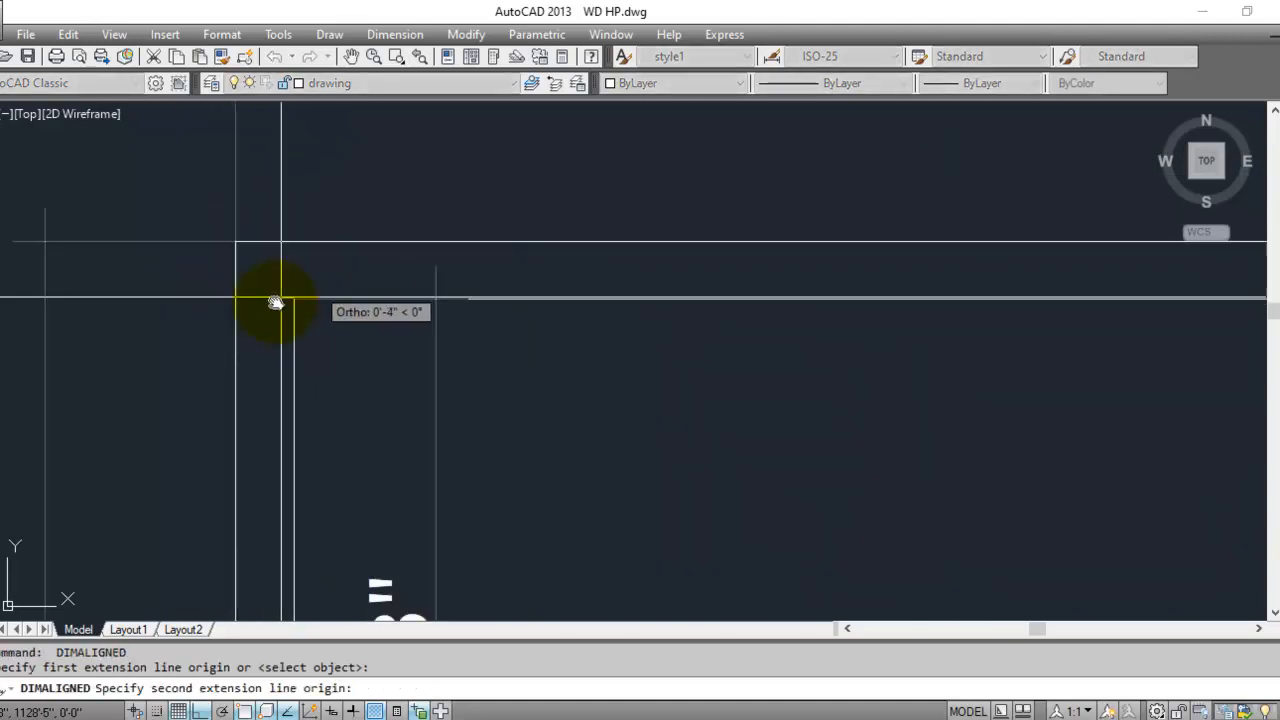
middle_click_drag(327, 287, 634, 351)
left_click(720, 310)
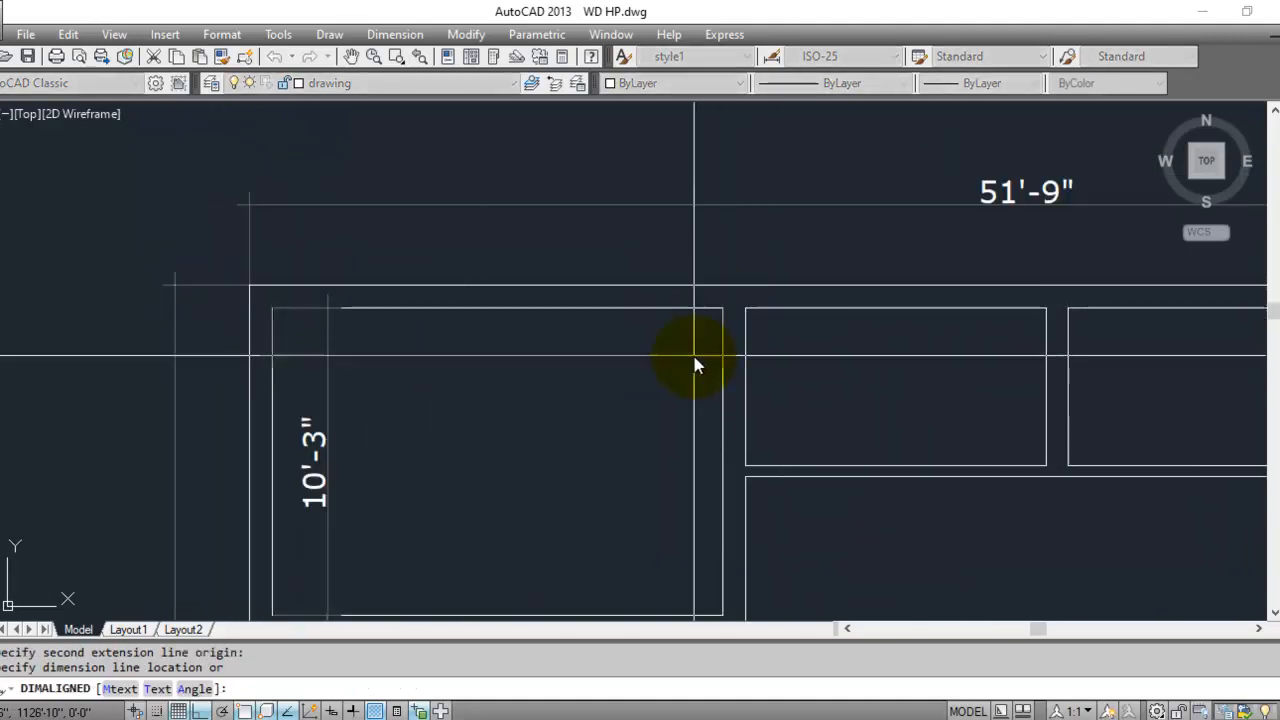
left_click(696, 349)
- Dimension the width of the second room along the upper wall, with the dimension line level with the first room's
middle_click_drag(743, 374, 419, 314)
key("Return")
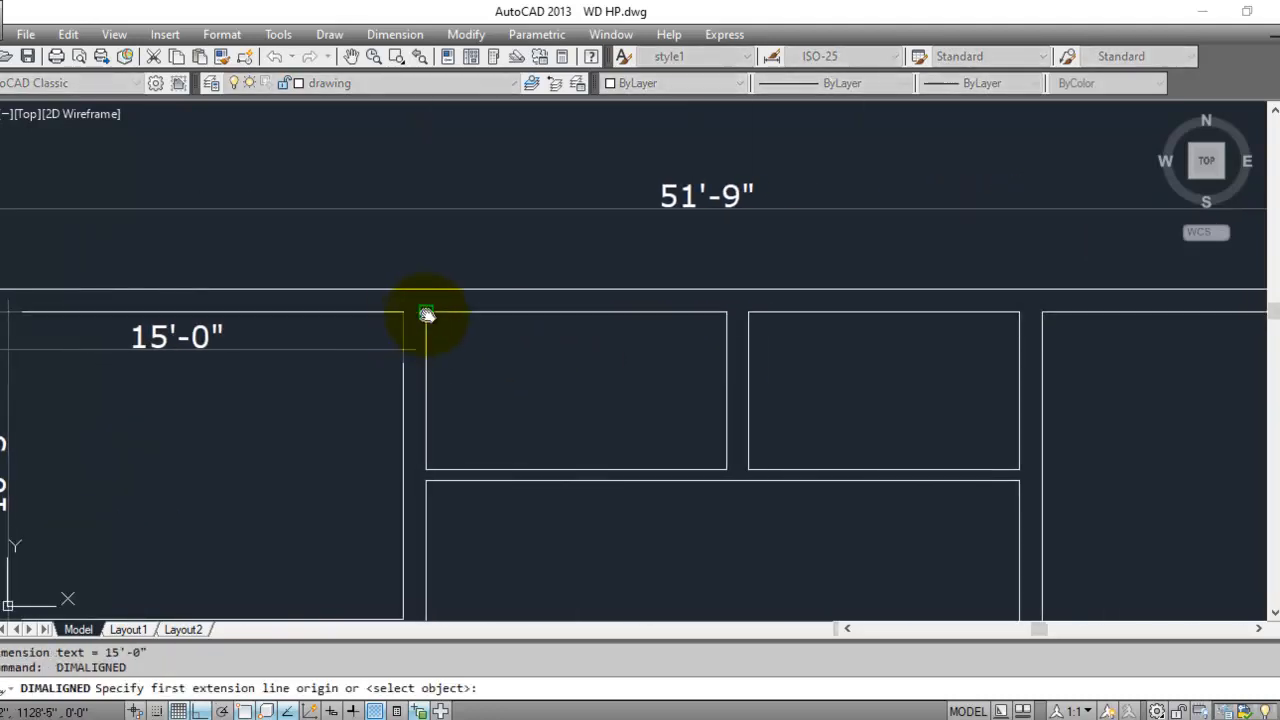
left_click(424, 314)
left_click(726, 316)
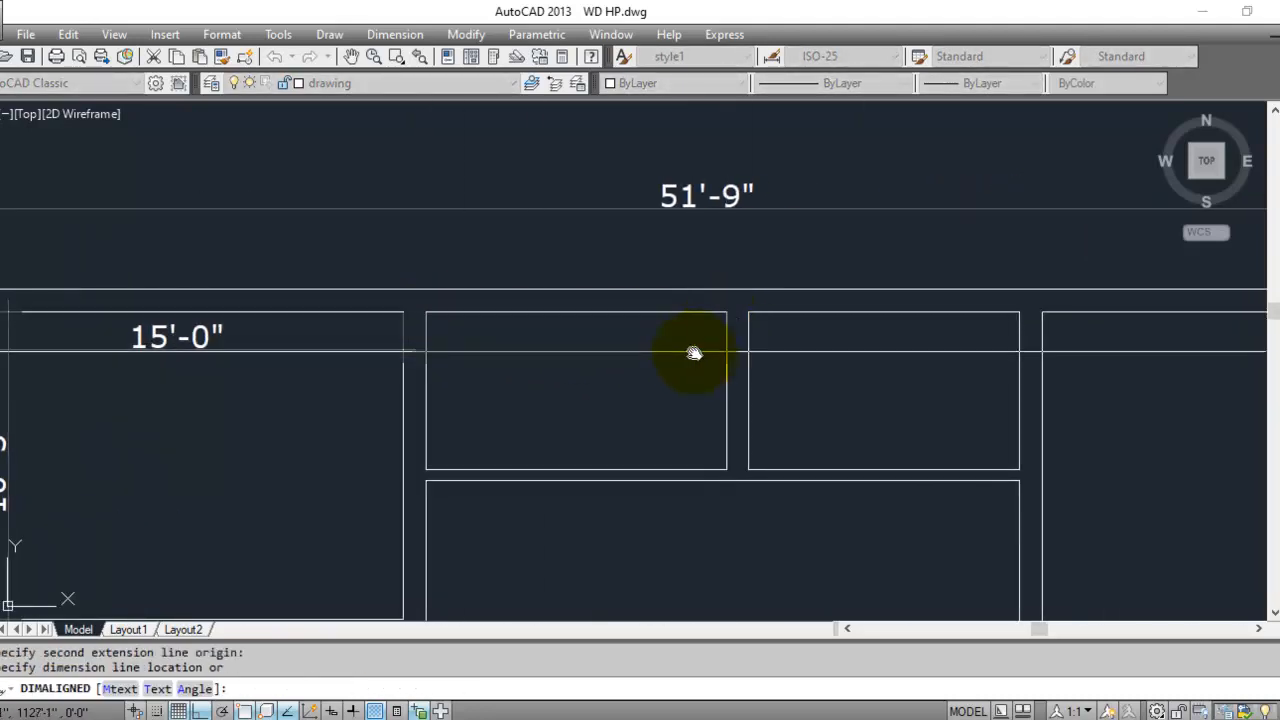
left_click(697, 351)
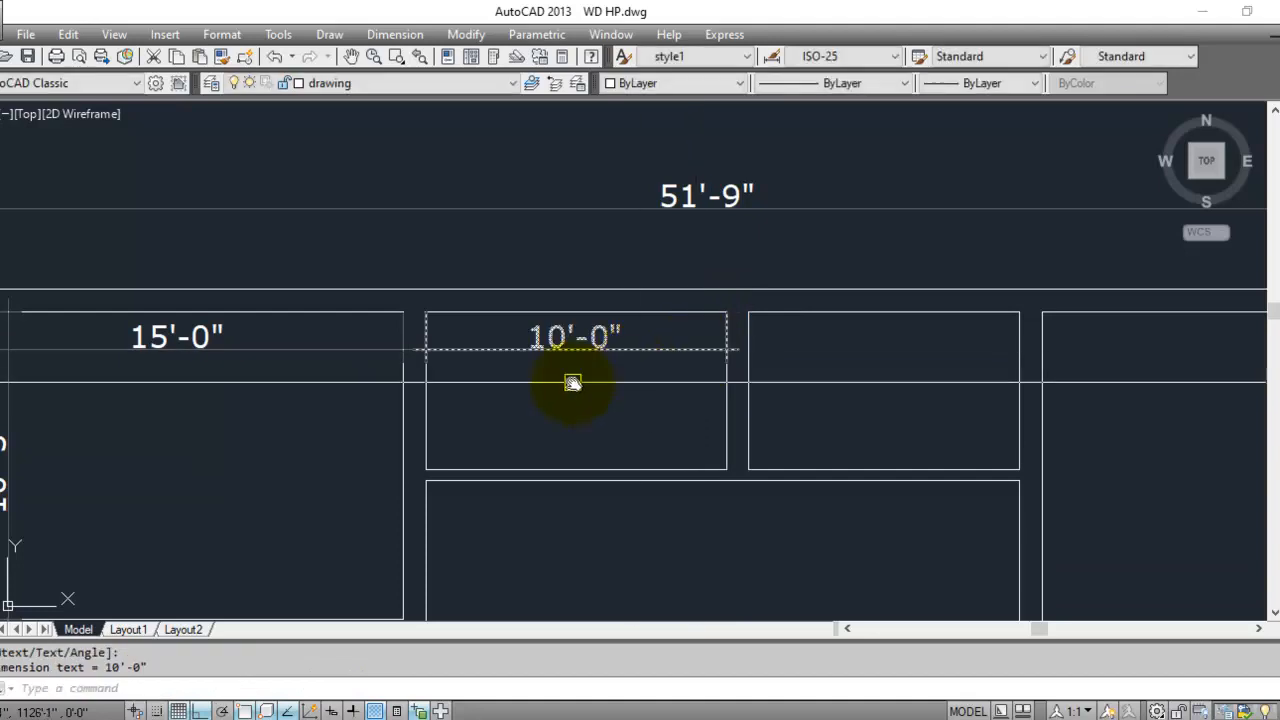
- Dimension the width of the third room along the upper wall, aligned with the neighbouring width dimensions
middle_click_drag(893, 381, 600, 357)
key("Return")
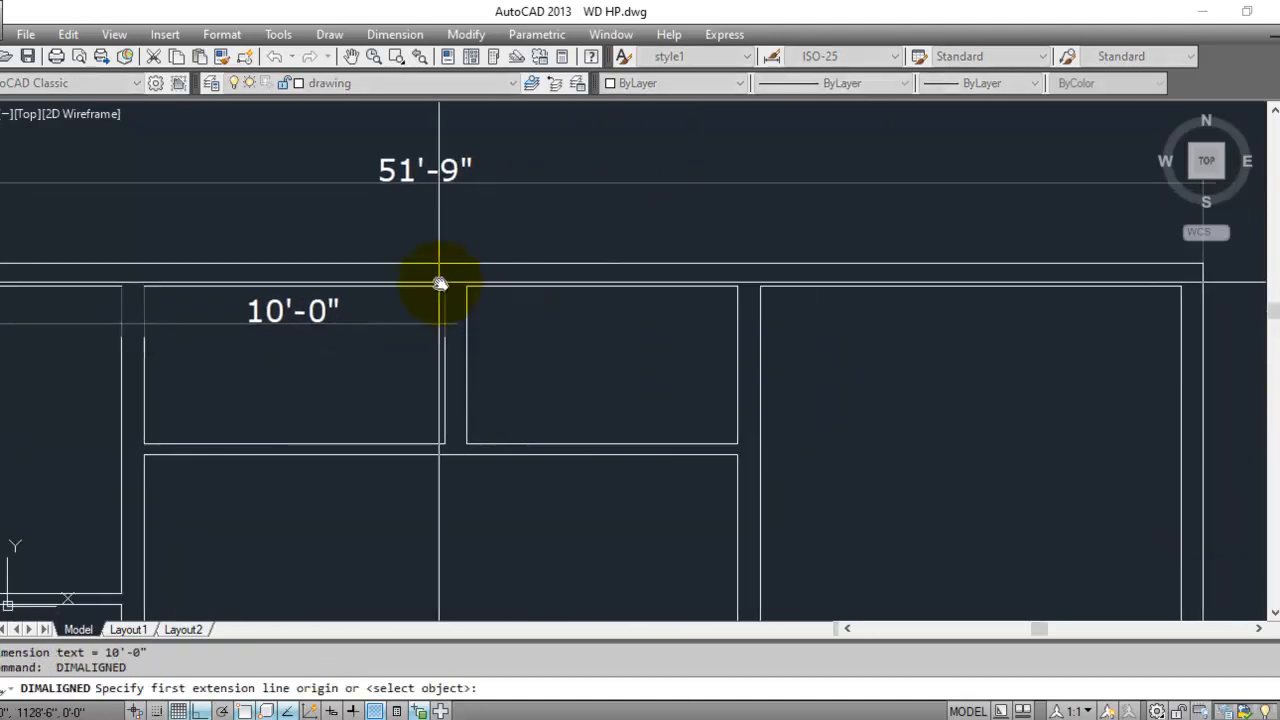
left_click(466, 288)
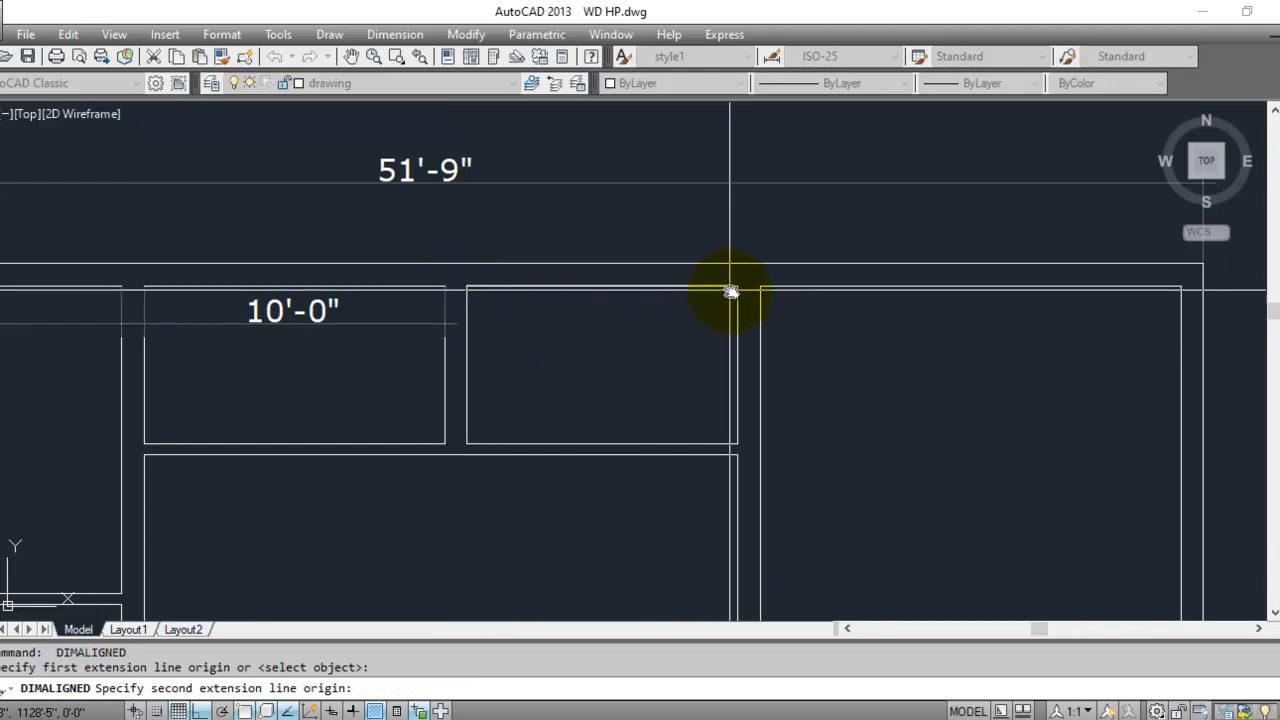
left_click(736, 288)
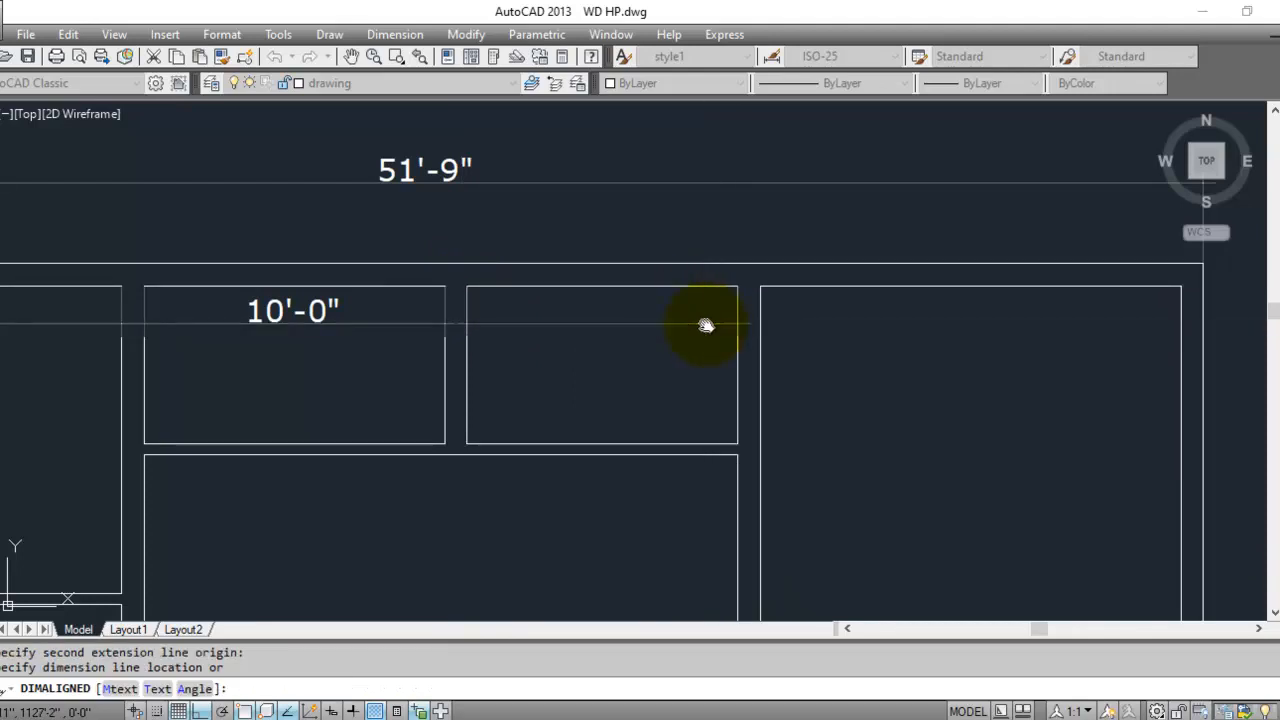
left_click(706, 325)
- Dimension the inner width of the upper-right corner room, placed just below its upper wall in the same row
scroll(566, 354, "down", 2)
middle_click_drag(783, 334, 662, 334)
scroll(556, 300, "up", 6)
key("Return")
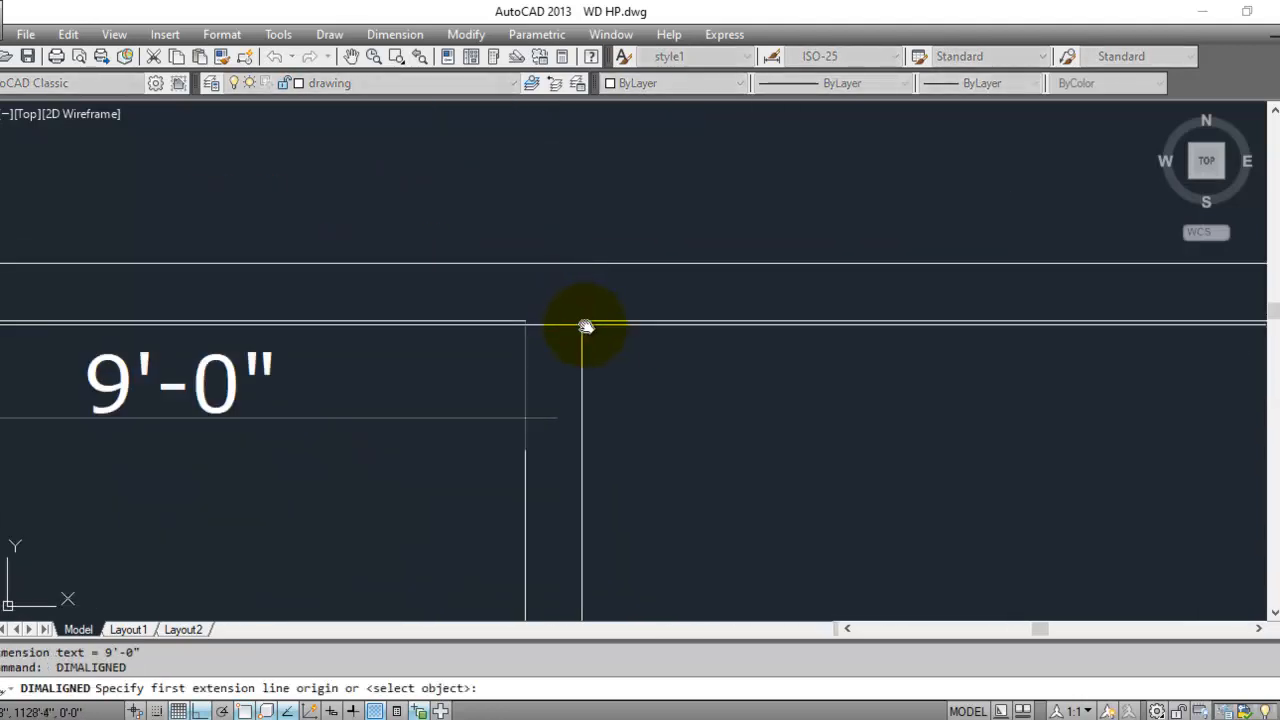
left_click(584, 325)
scroll(580, 328, "down", 5)
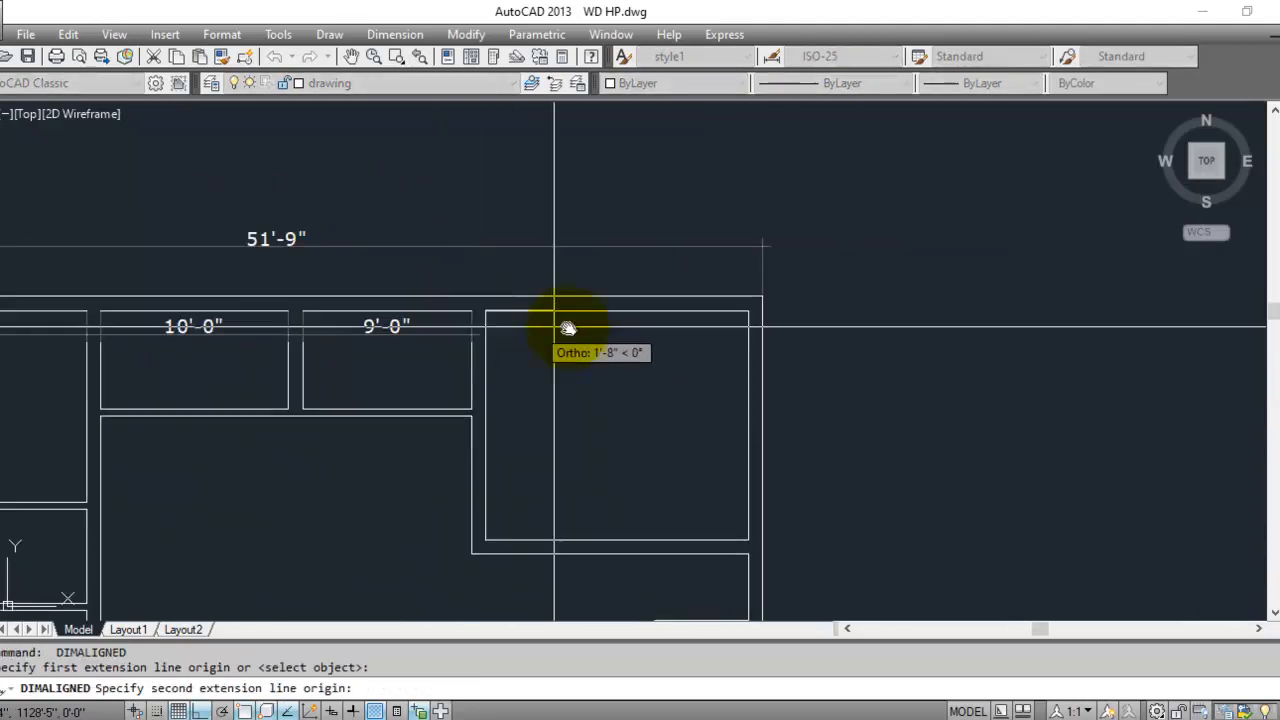
left_click(747, 313)
left_click(731, 337)
- Add a vertical aligned dimension for the inner height of the upper-right corner room, placed inside its right wall
scroll(600, 330, "down", 3)
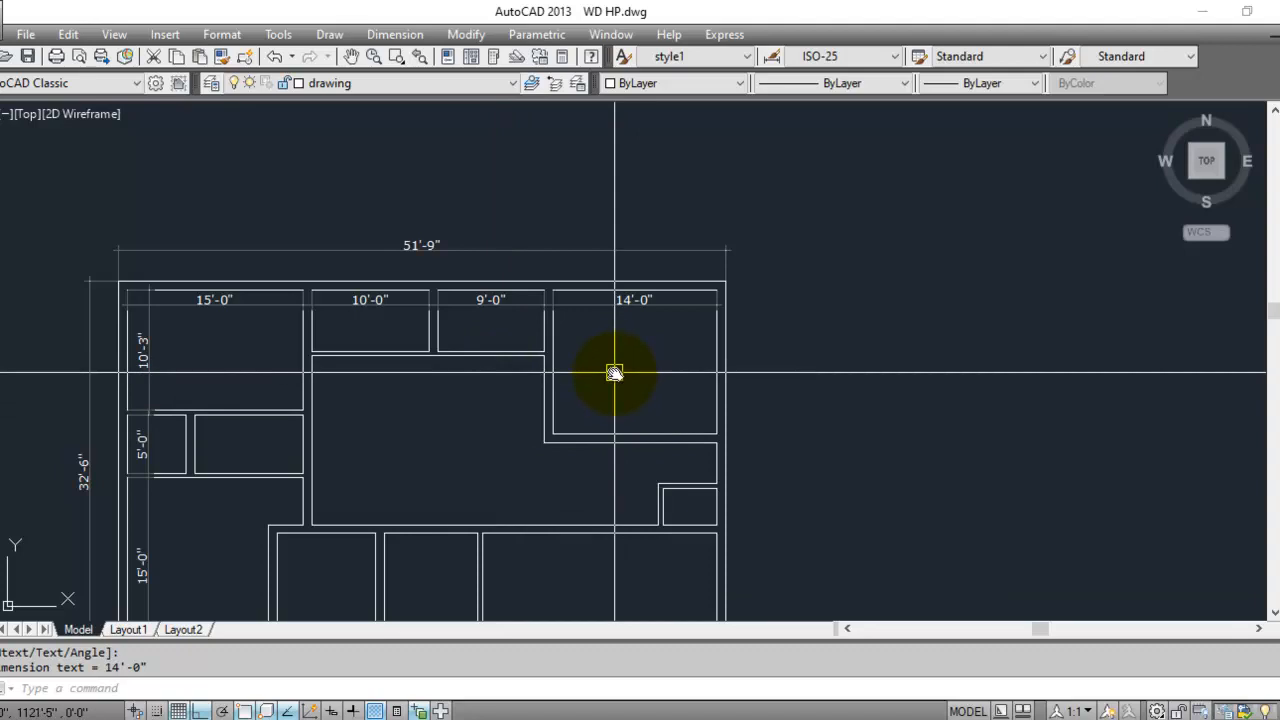
scroll(716, 427, "up", 6)
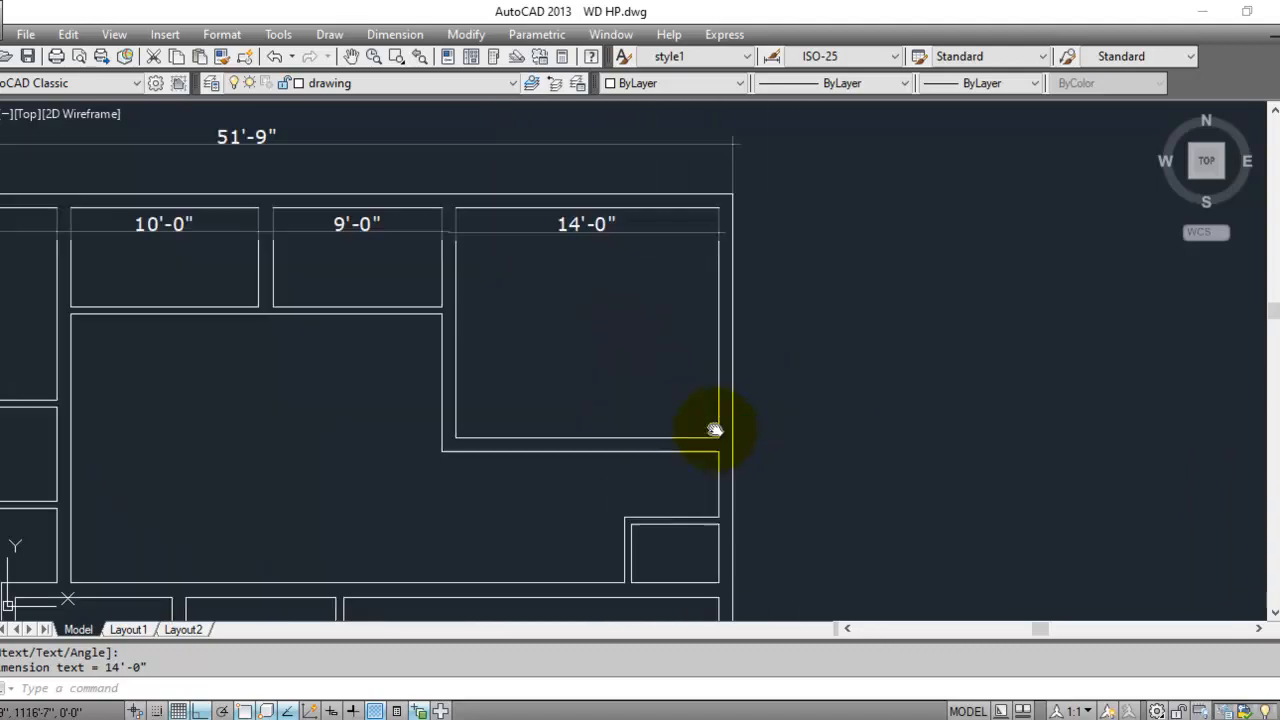
key("space")
left_click(723, 456)
scroll(668, 400, "down", 4)
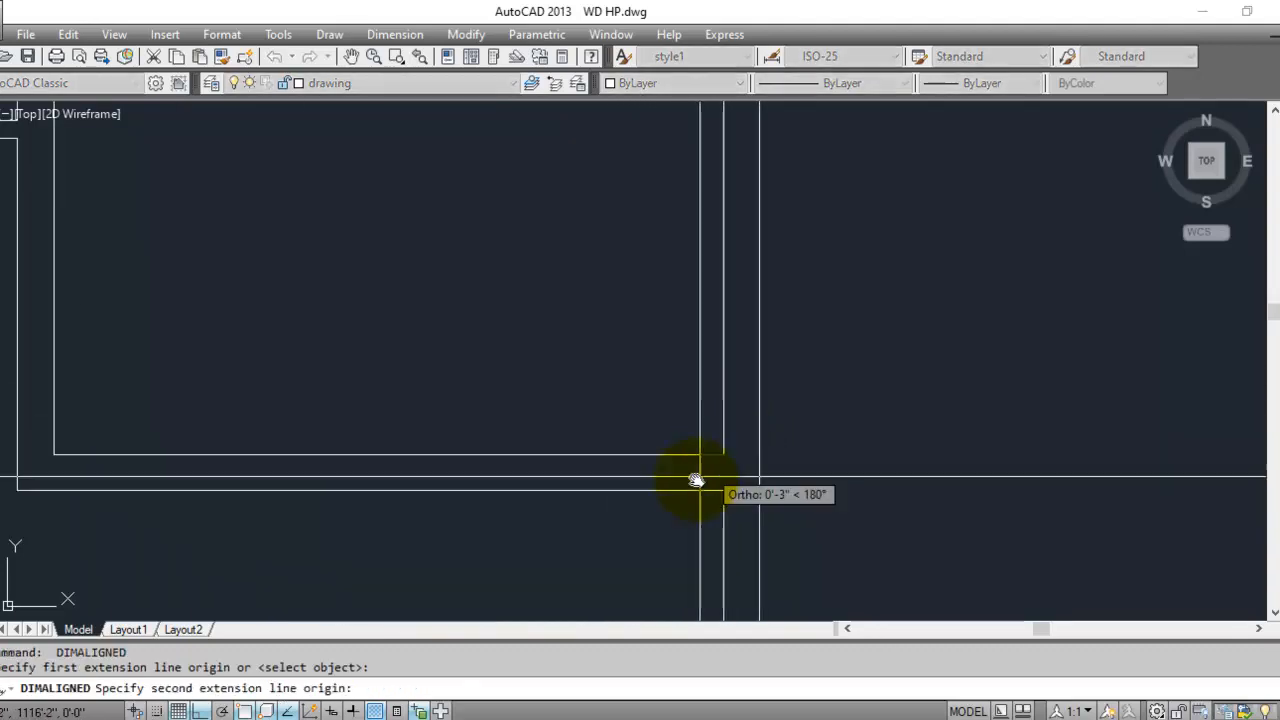
scroll(688, 206, "up", 5)
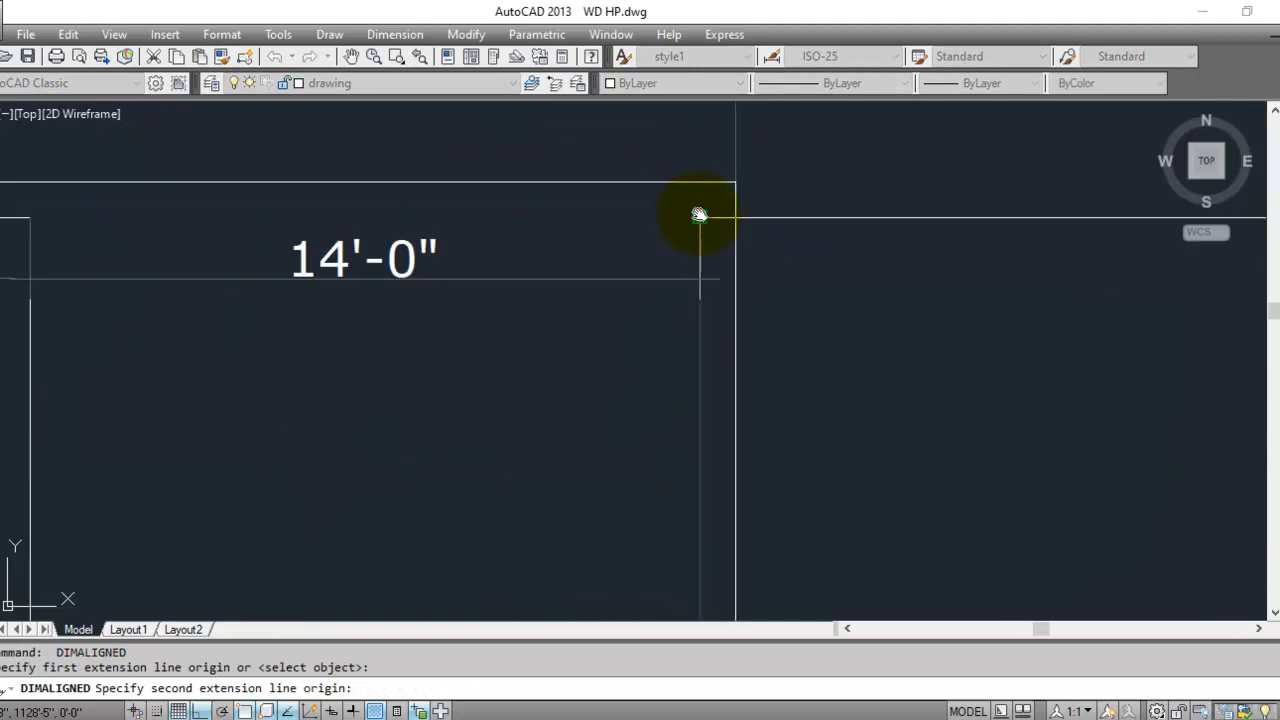
left_click(699, 214)
left_click(611, 326)
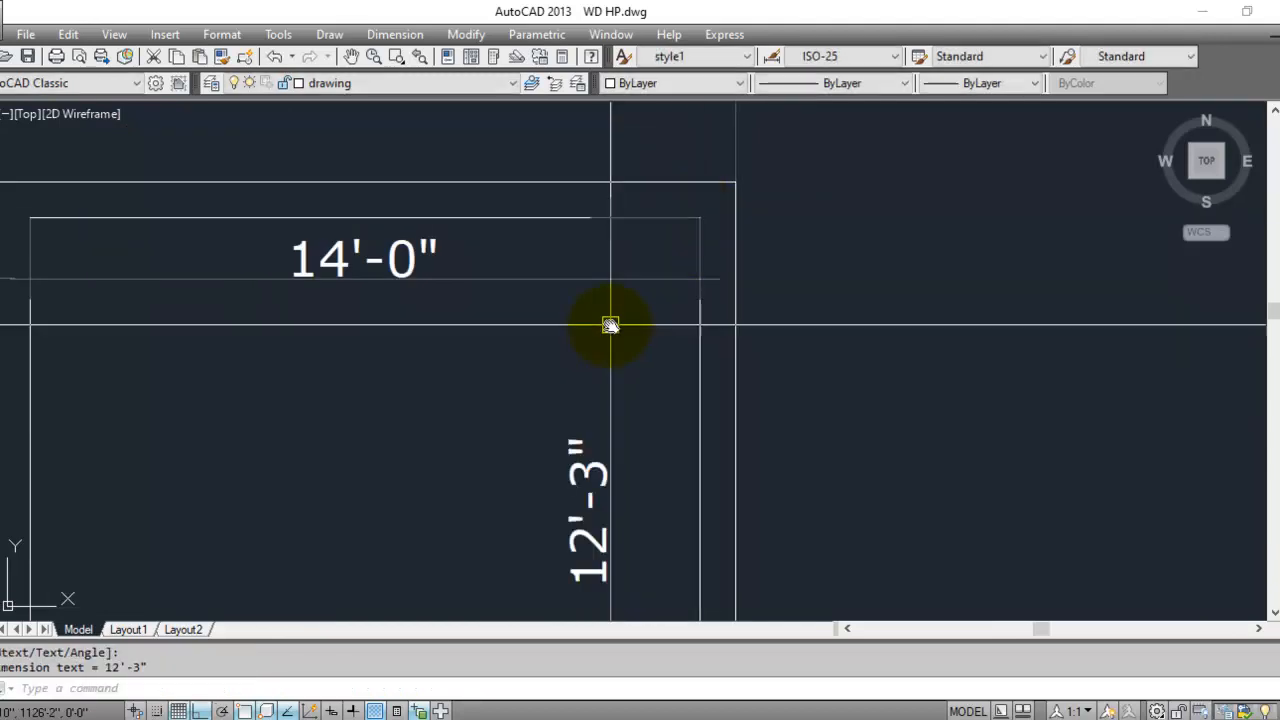
- Dimension the vertical gap between the upper-right room and the small room below it, in line with the room's height dimension
scroll(572, 389, "down", 4)
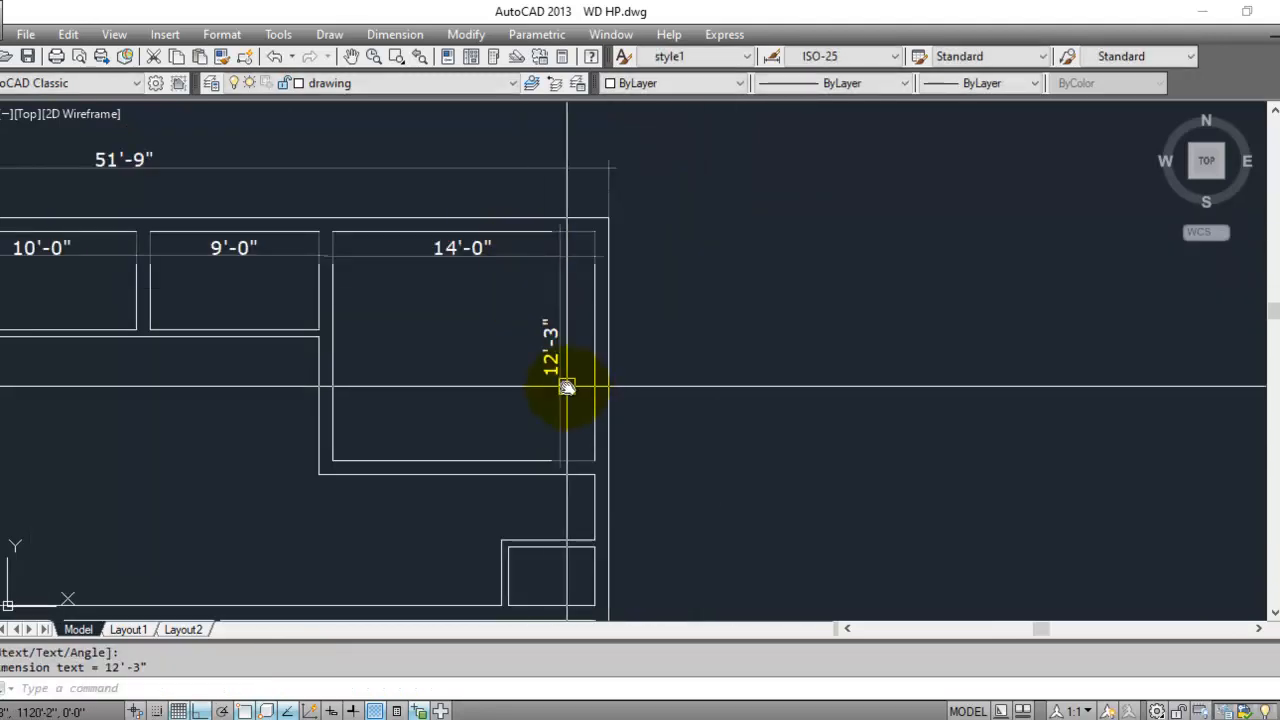
scroll(586, 491, "down", 3)
scroll(562, 445, "up", 3)
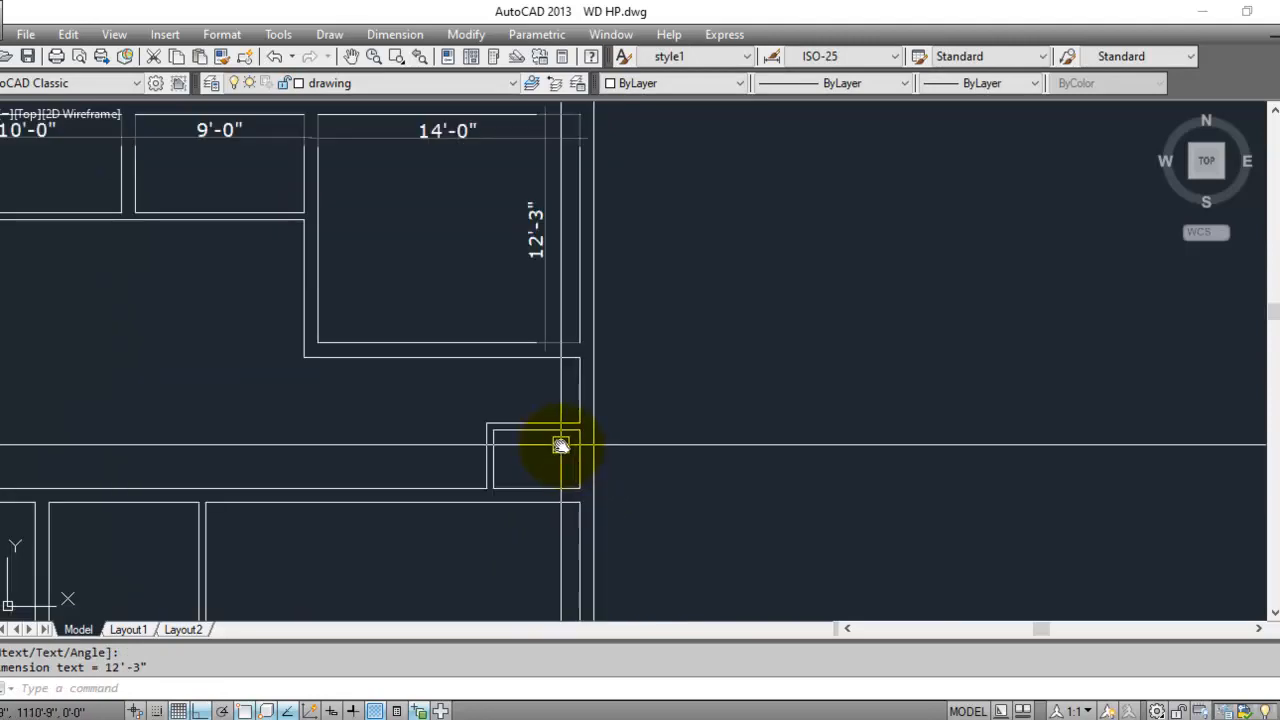
scroll(391, 403, "up", 3)
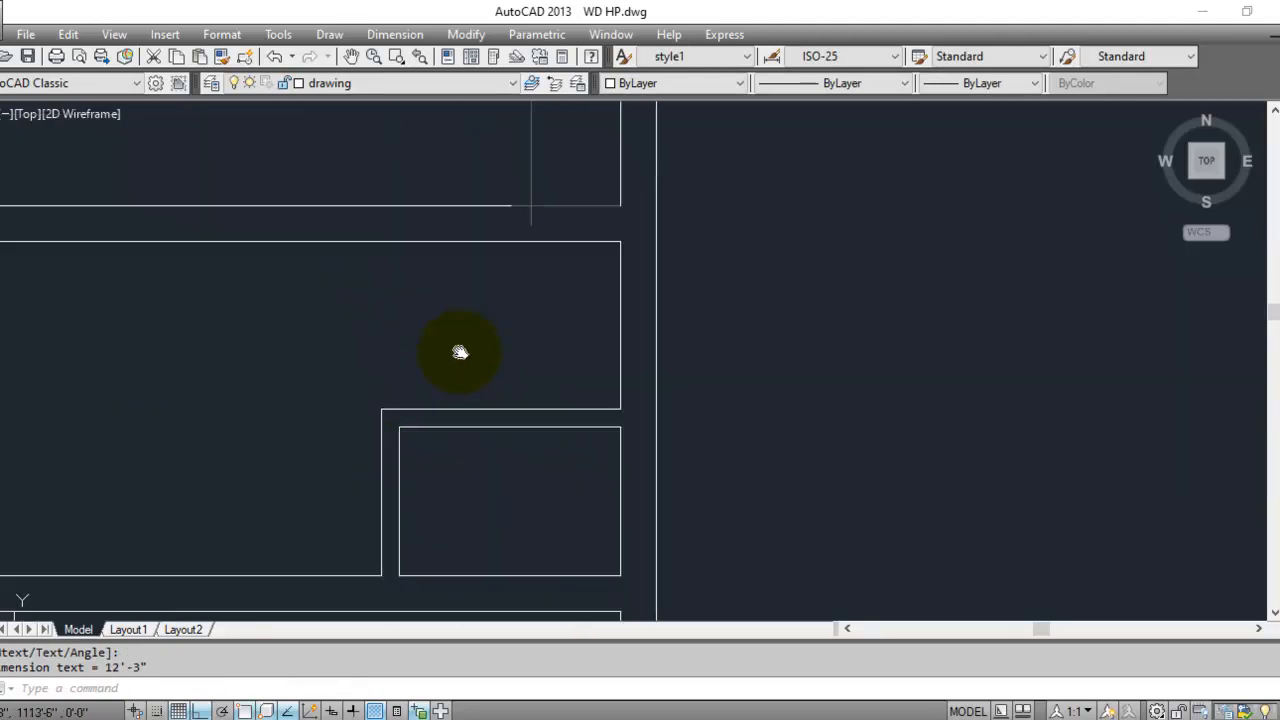
scroll(554, 420, "down", 1)
key("Return")
left_click(638, 452)
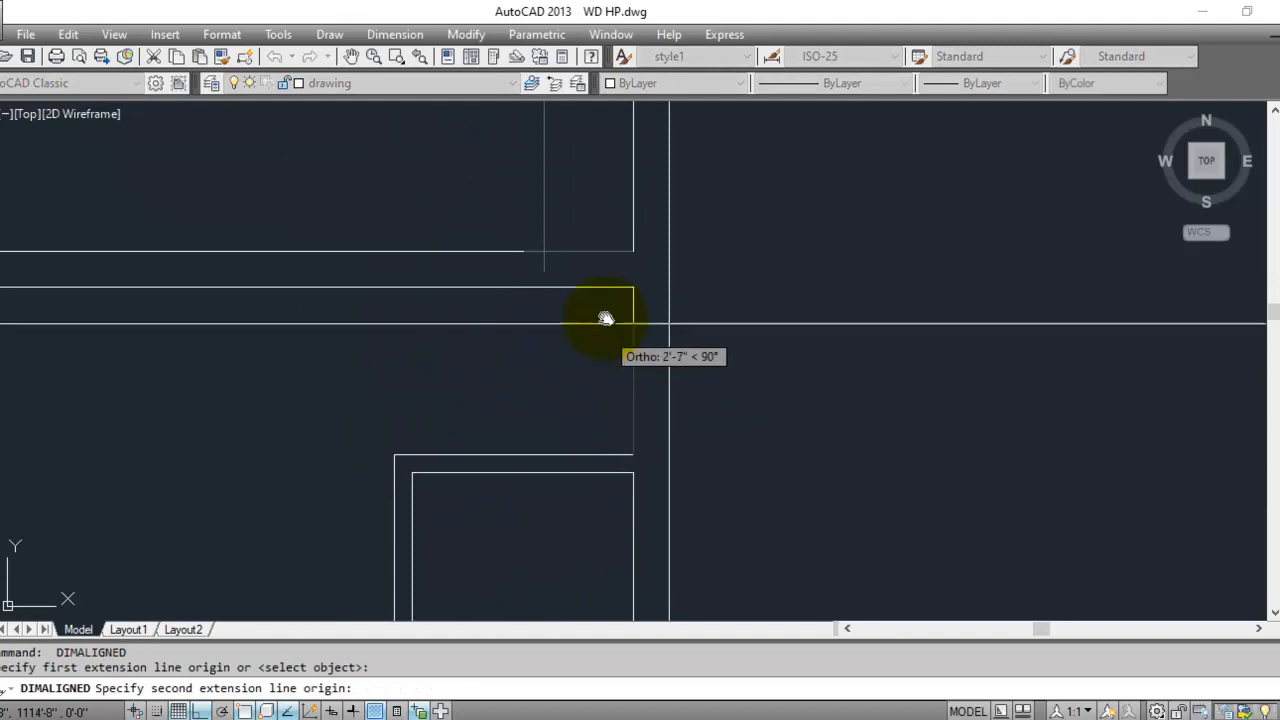
left_click(628, 289)
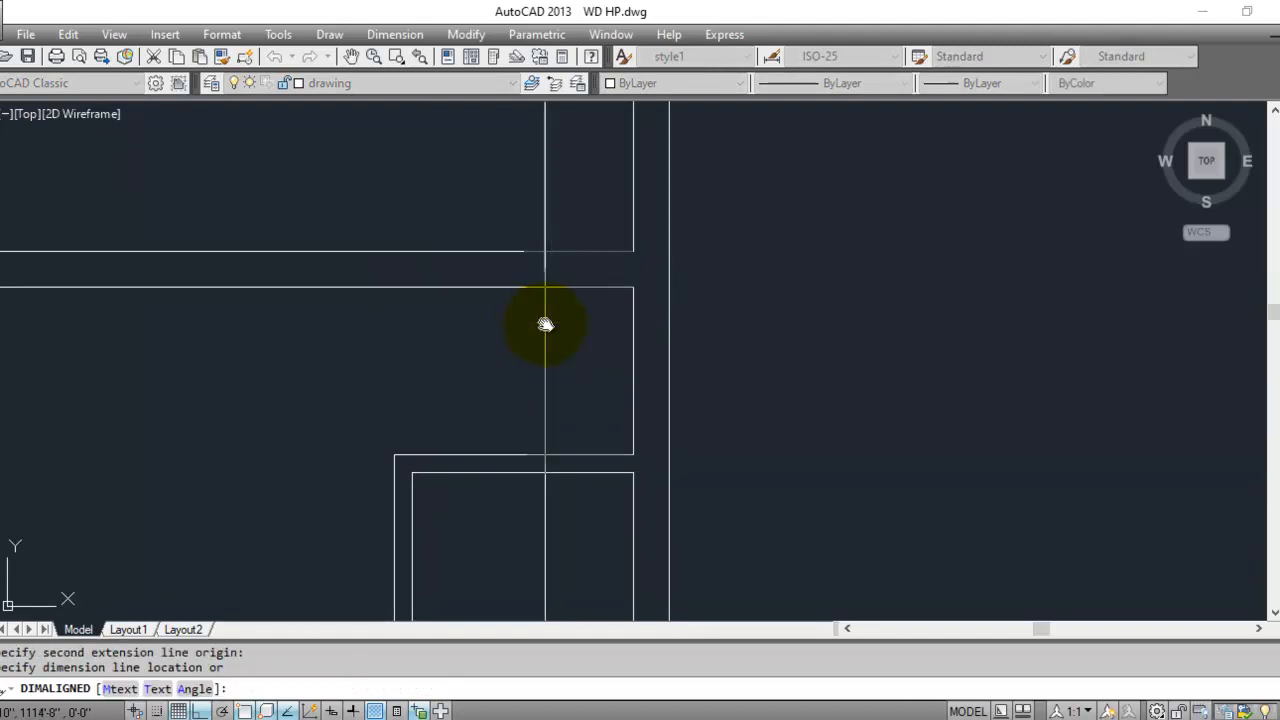
left_click(544, 324)
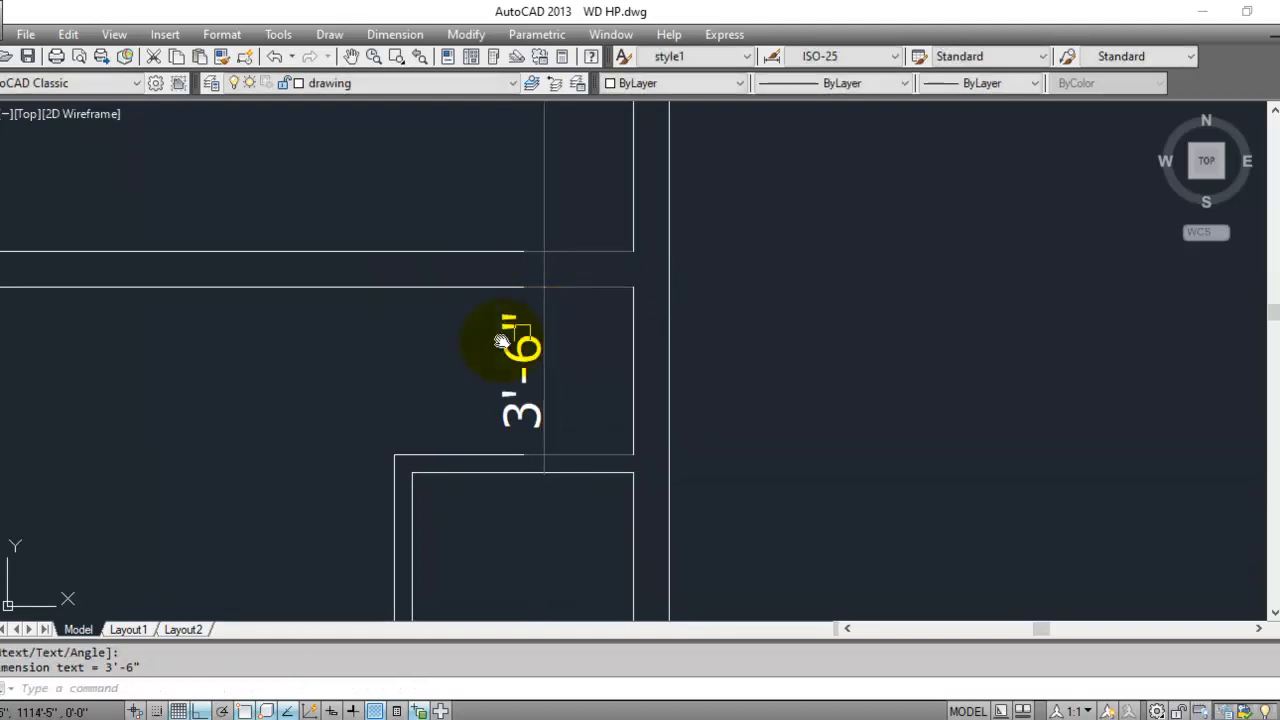
- Dimension the inner height of the small room on the right side, continuing the same vertical dimension line
scroll(440, 290, "down", 2)
scroll(500, 425, "up", 2)
key("Return")
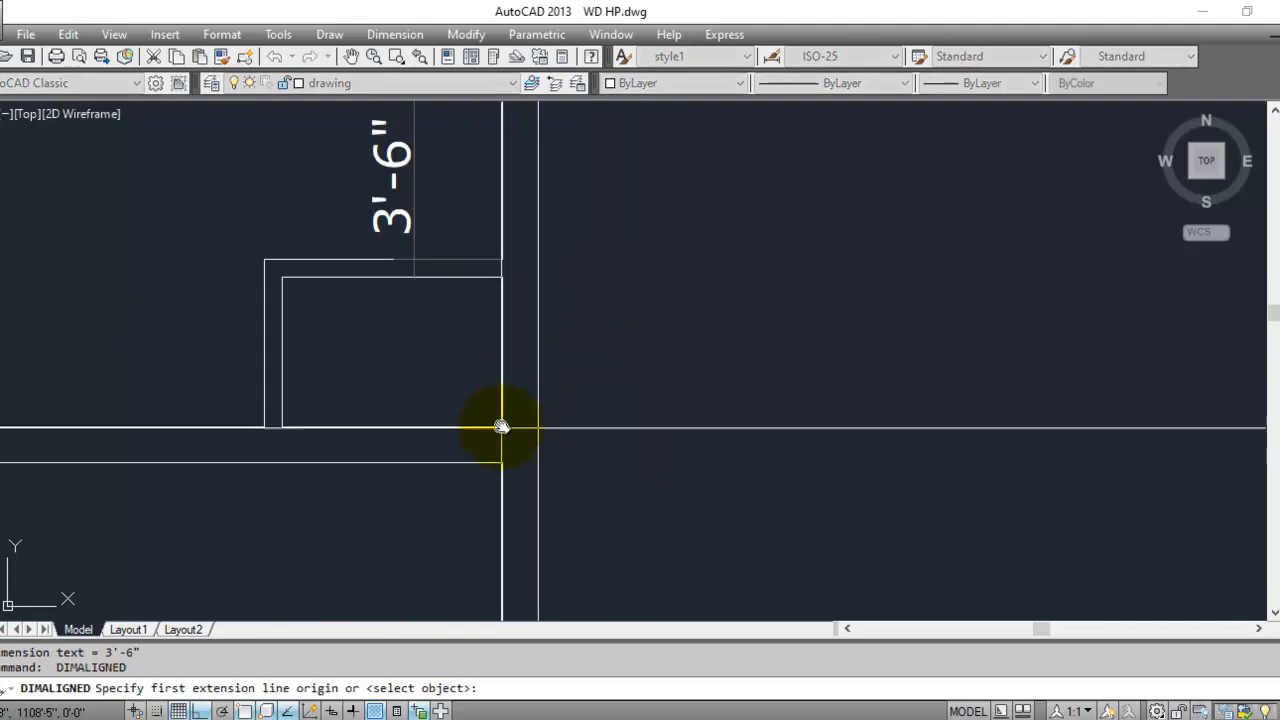
left_click(502, 428)
left_click(502, 277)
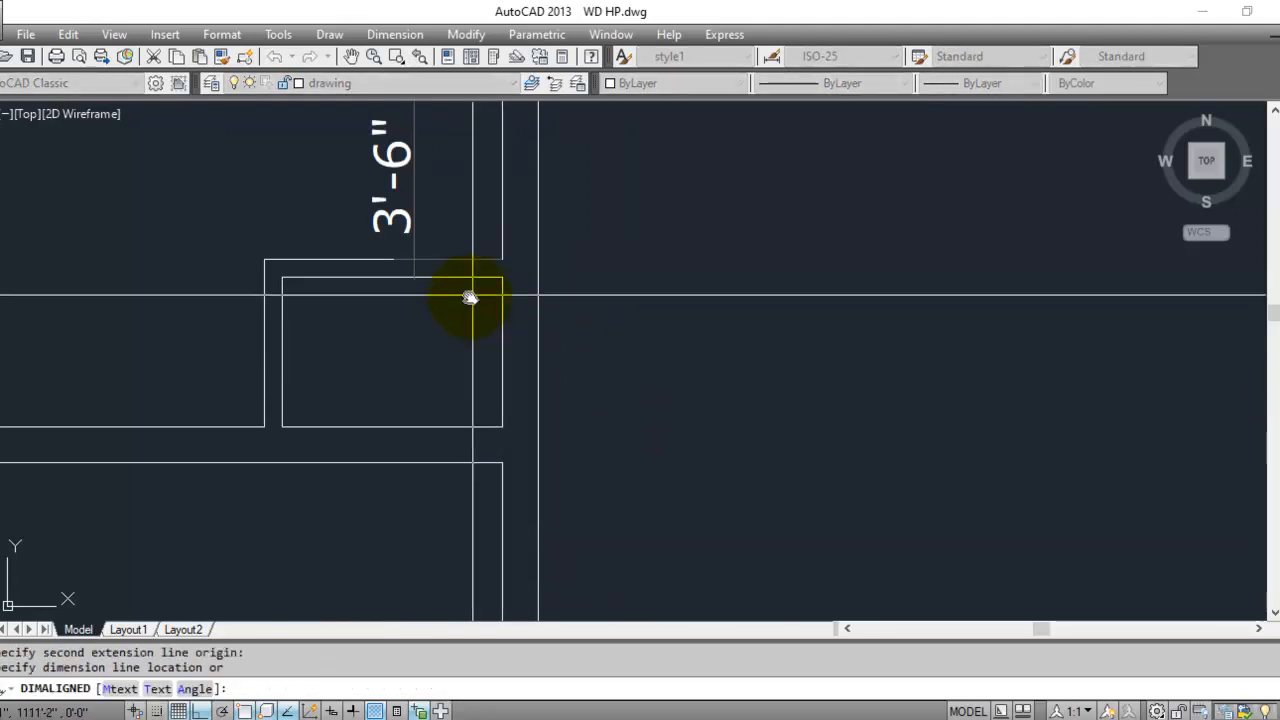
left_click(414, 311)
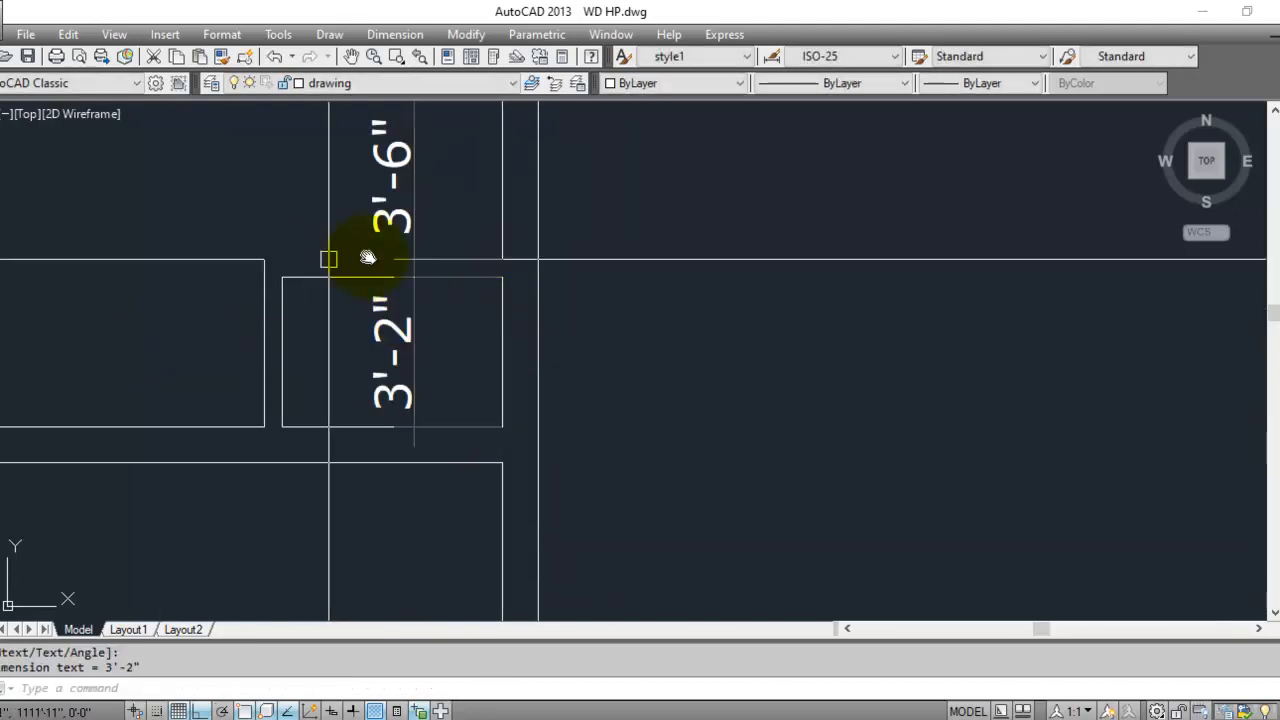
- Dimension the inner height of the lower-right corner room, in line with the vertical dimensions above it
scroll(457, 366, "down", 1)
middle_click_drag(420, 446, 437, 317)
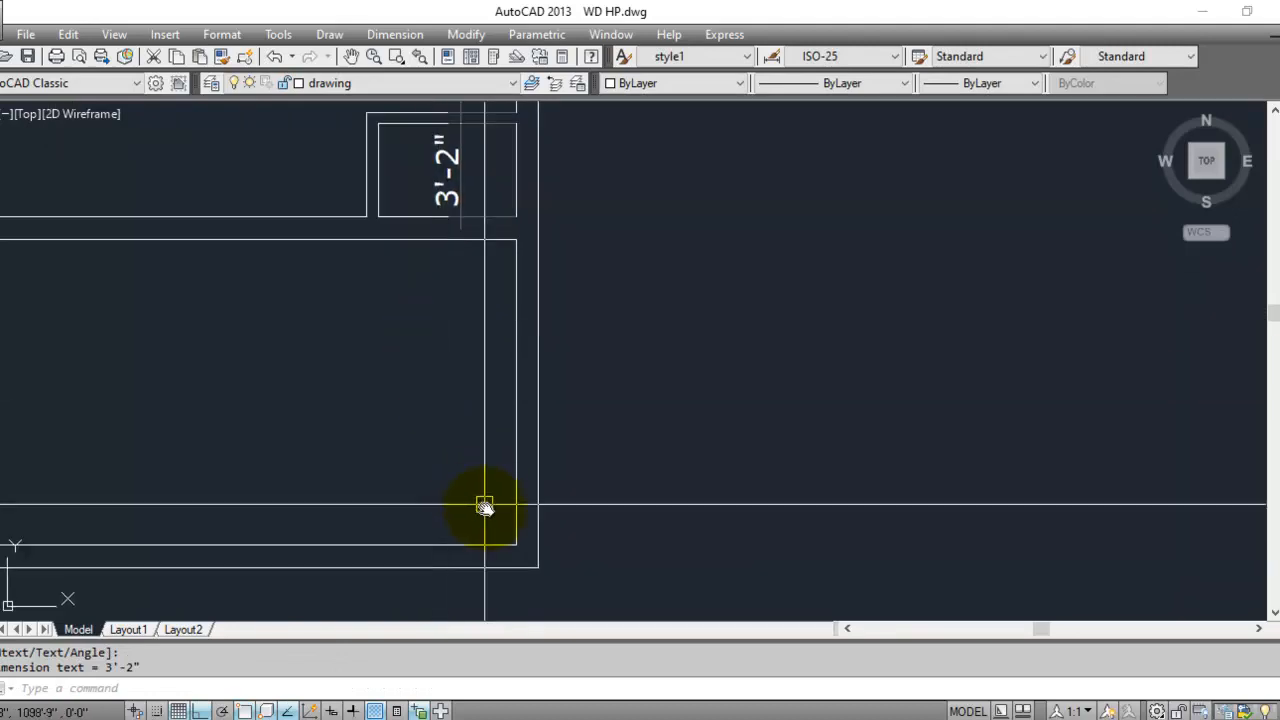
key("Return")
left_click(515, 547)
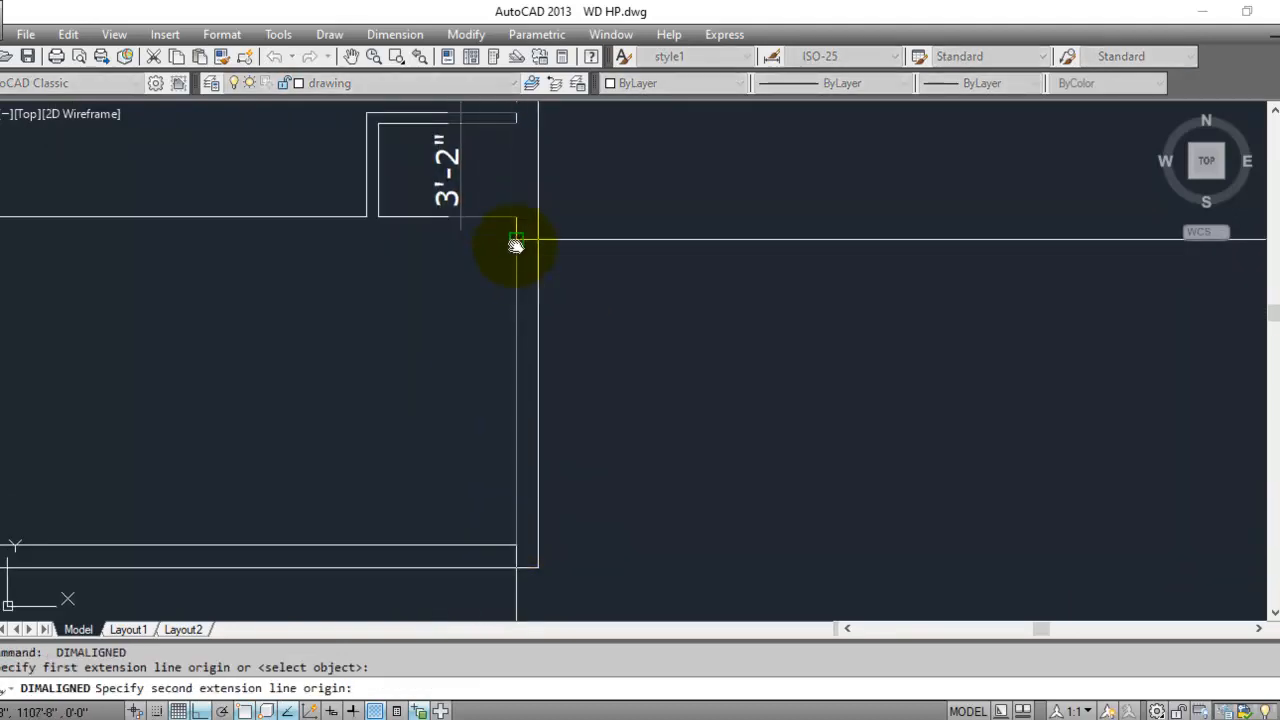
left_click(516, 240)
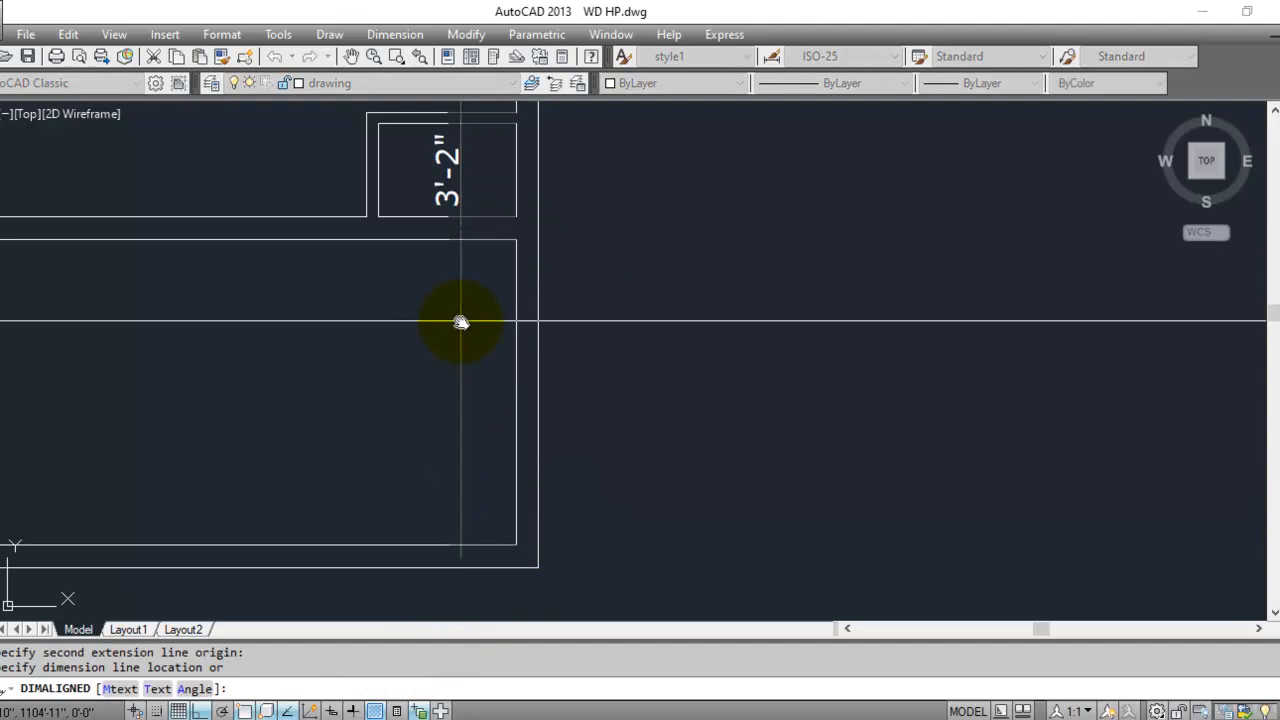
left_click(460, 322)
- Add an aligned dimension for the inner width of the lower-right corner room, placed above its lower wall
scroll(631, 380, "down", 3)
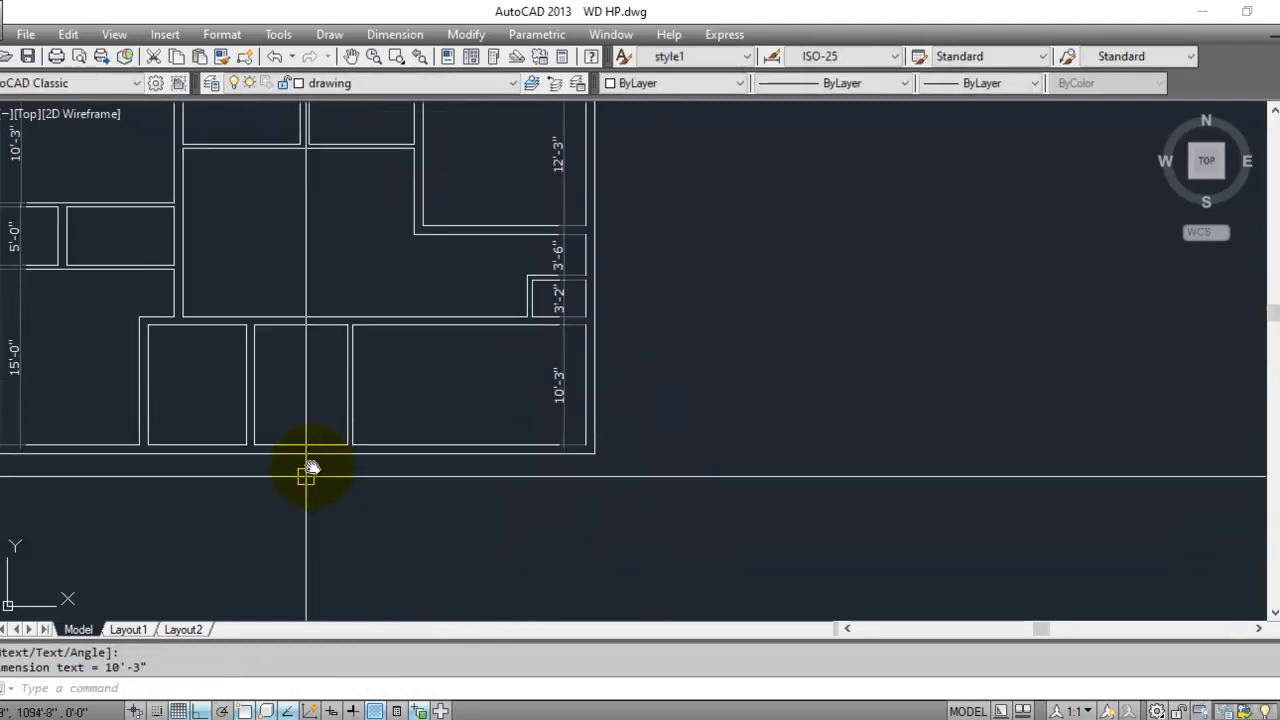
scroll(400, 450, "up", 2)
scroll(670, 445, "up", 5)
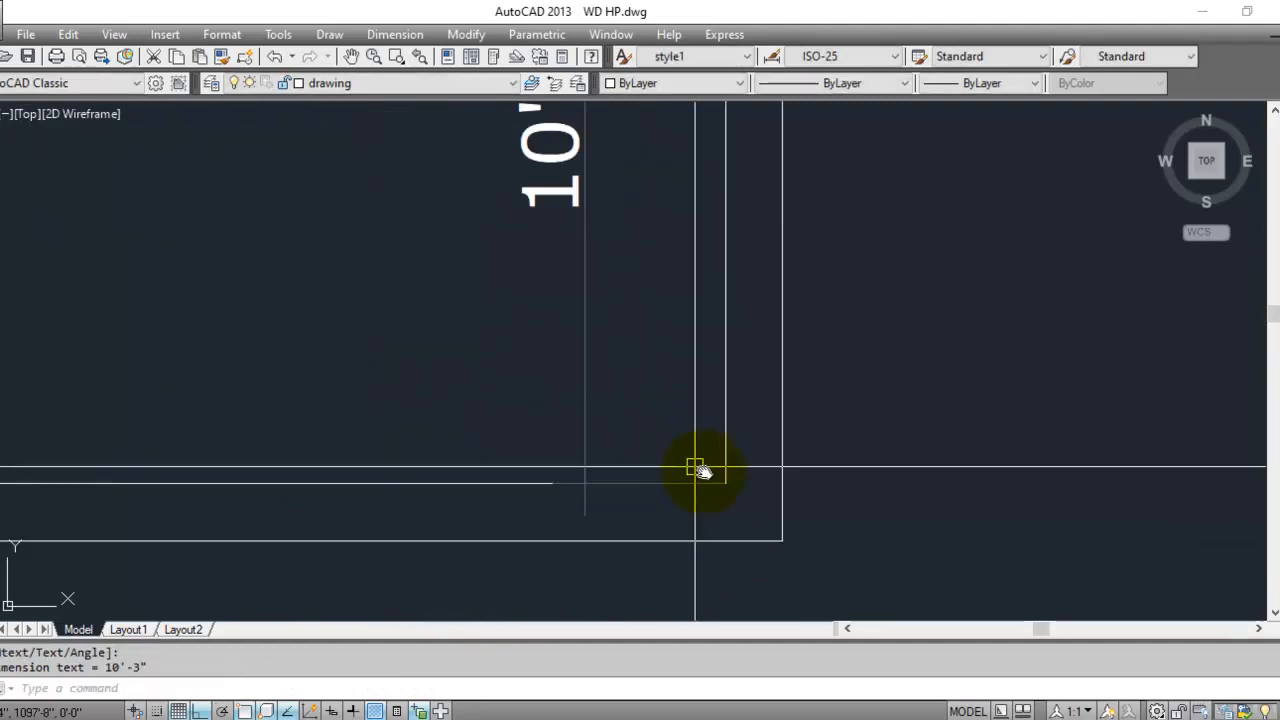
key("Return")
left_click(727, 484)
scroll(843, 509, "down", 3)
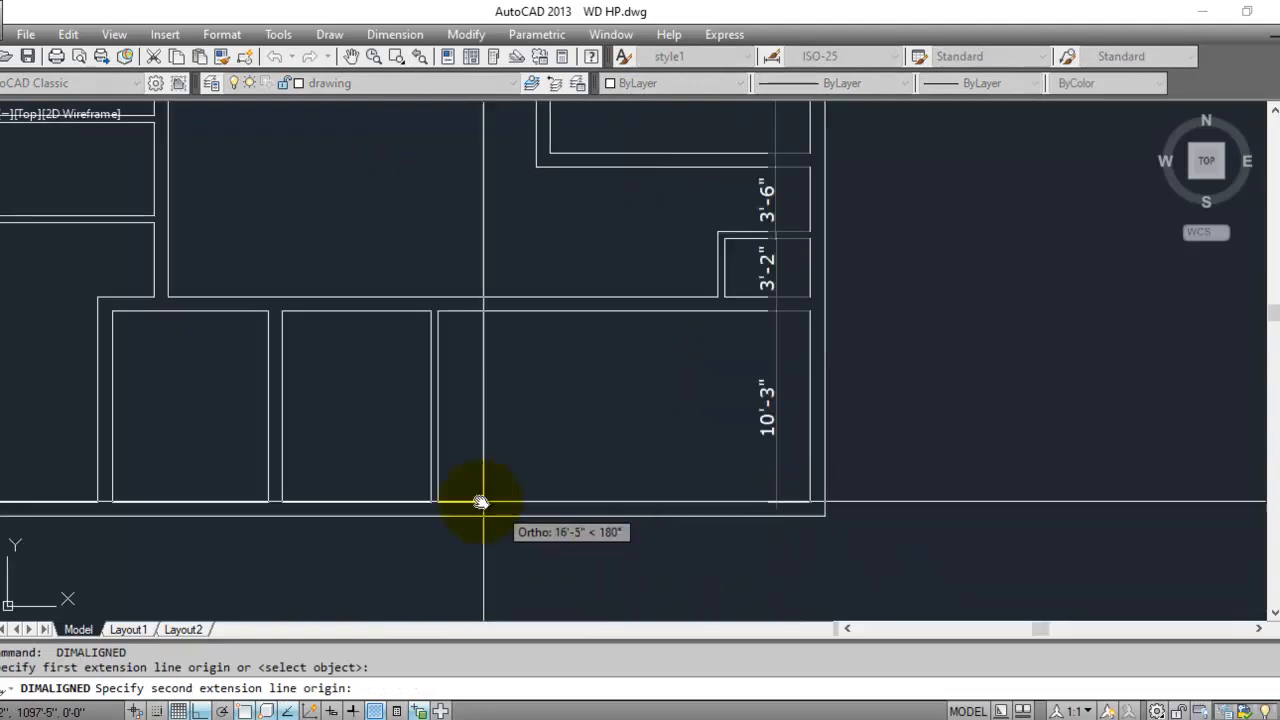
scroll(380, 514, "up", 4)
left_click(402, 499)
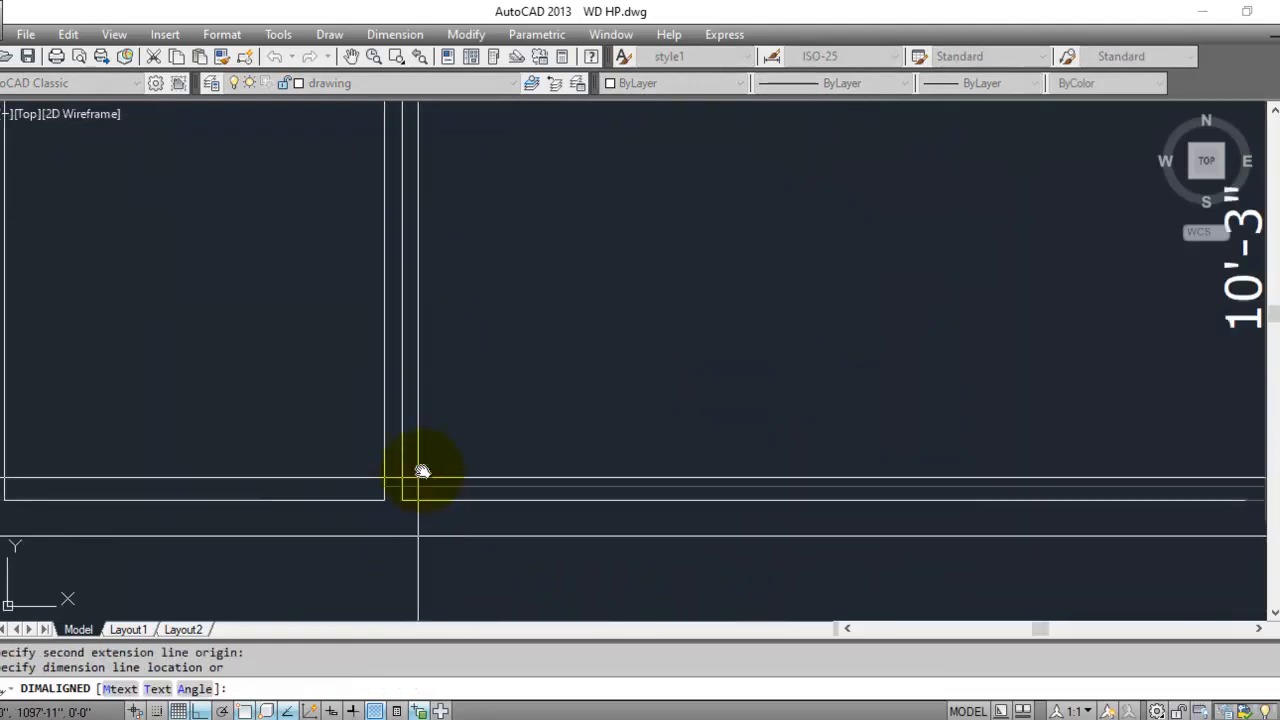
left_click(446, 412)
- Dimension the width of the narrow room left of the lower-right room, level with that room's width dimension
scroll(563, 471, "down", 3)
scroll(720, 490, "up", 3)
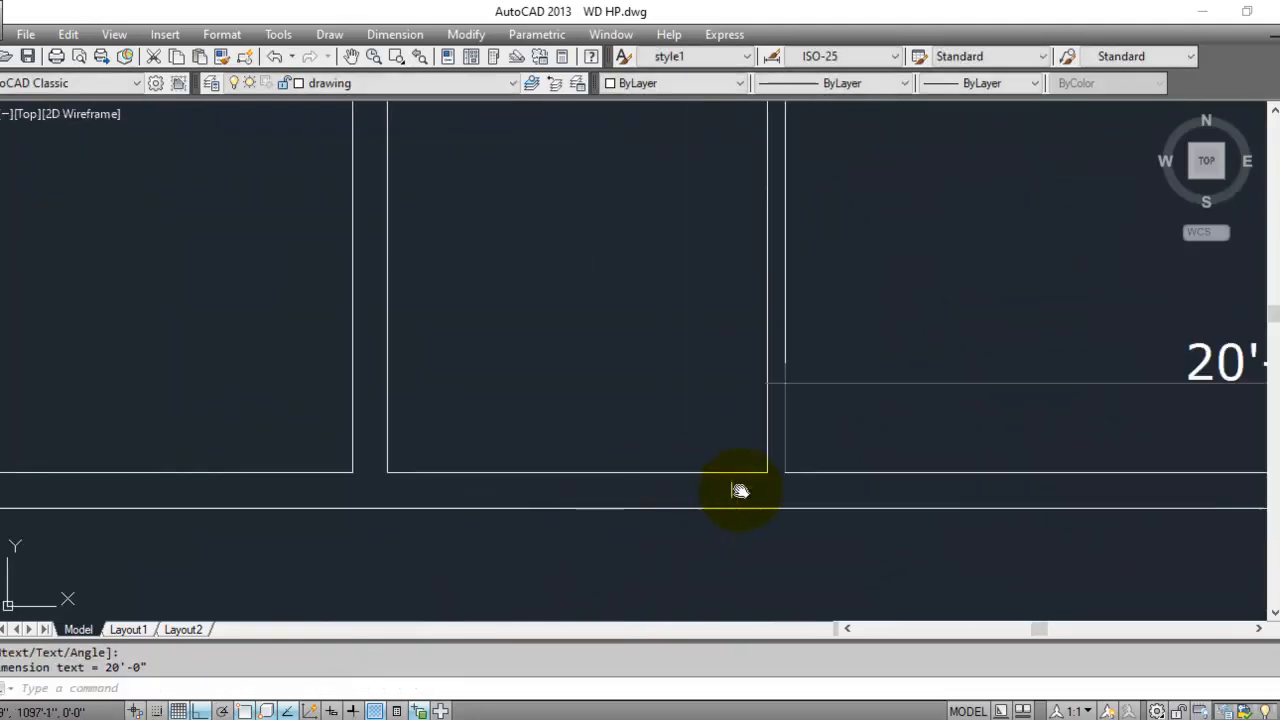
key("Return")
left_click(770, 466)
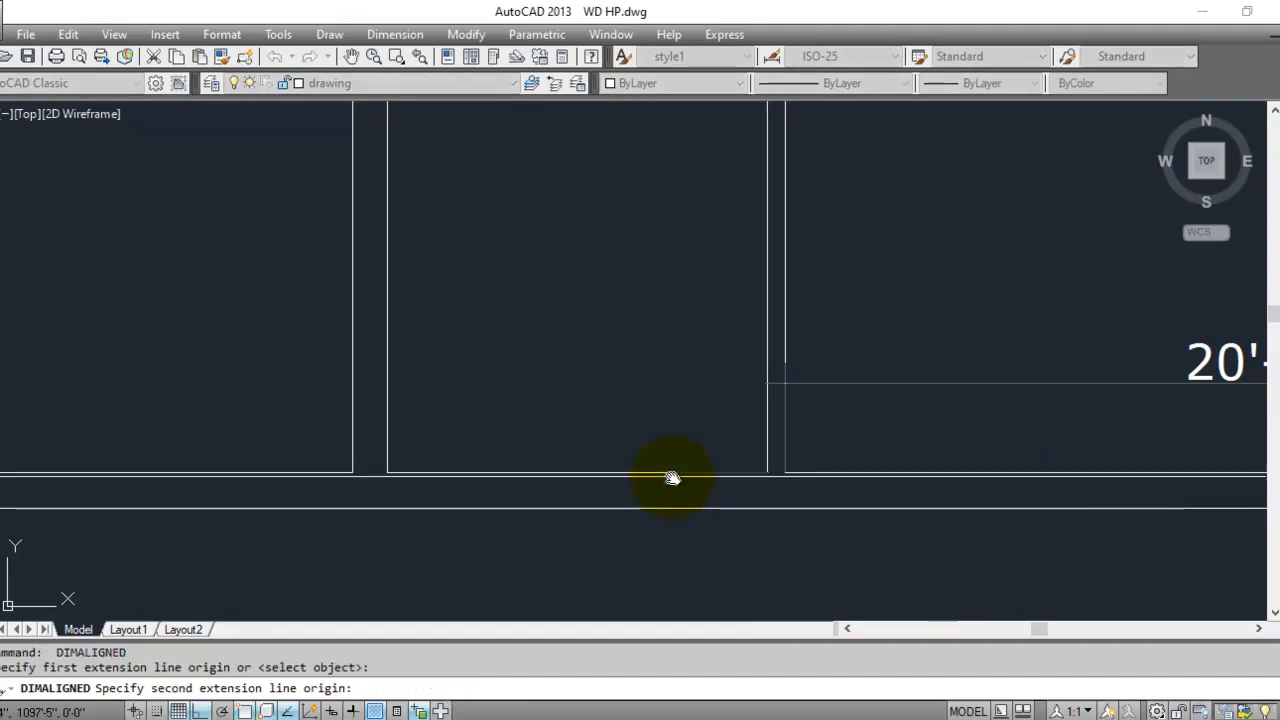
left_click(385, 472)
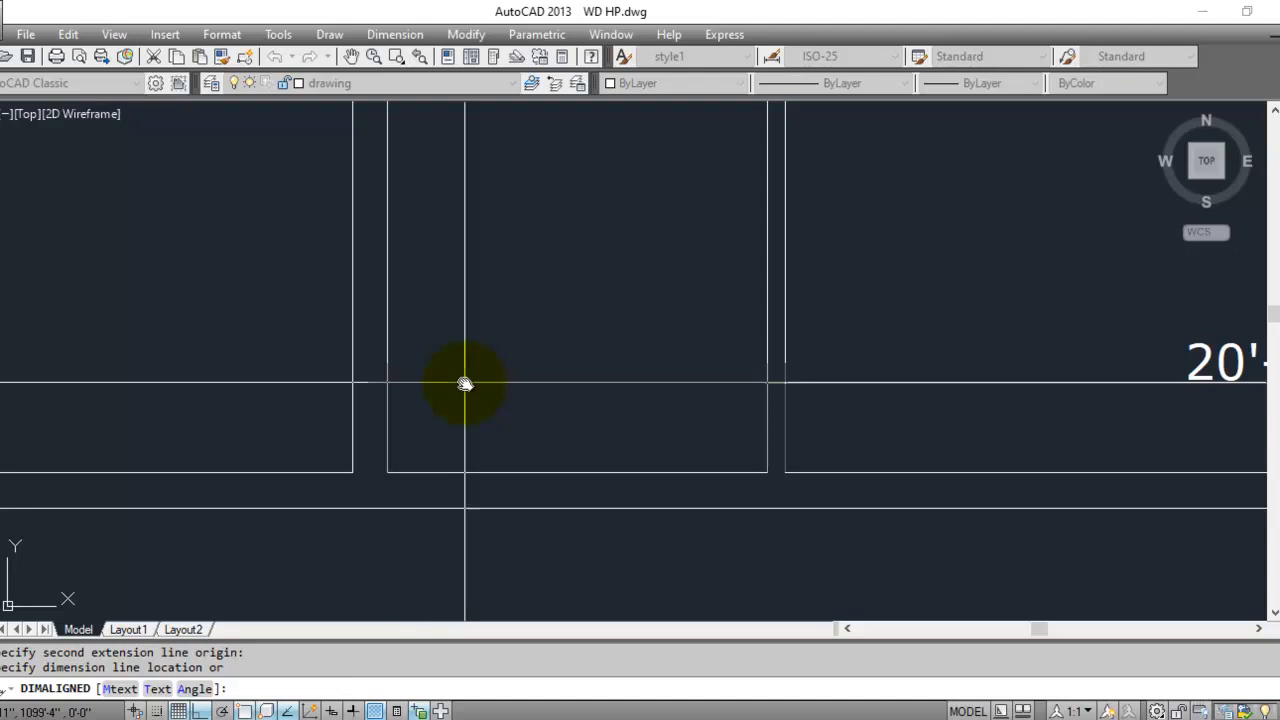
left_click(465, 384)
scroll(749, 463, "down", 4)
scroll(491, 470, "up", 4)
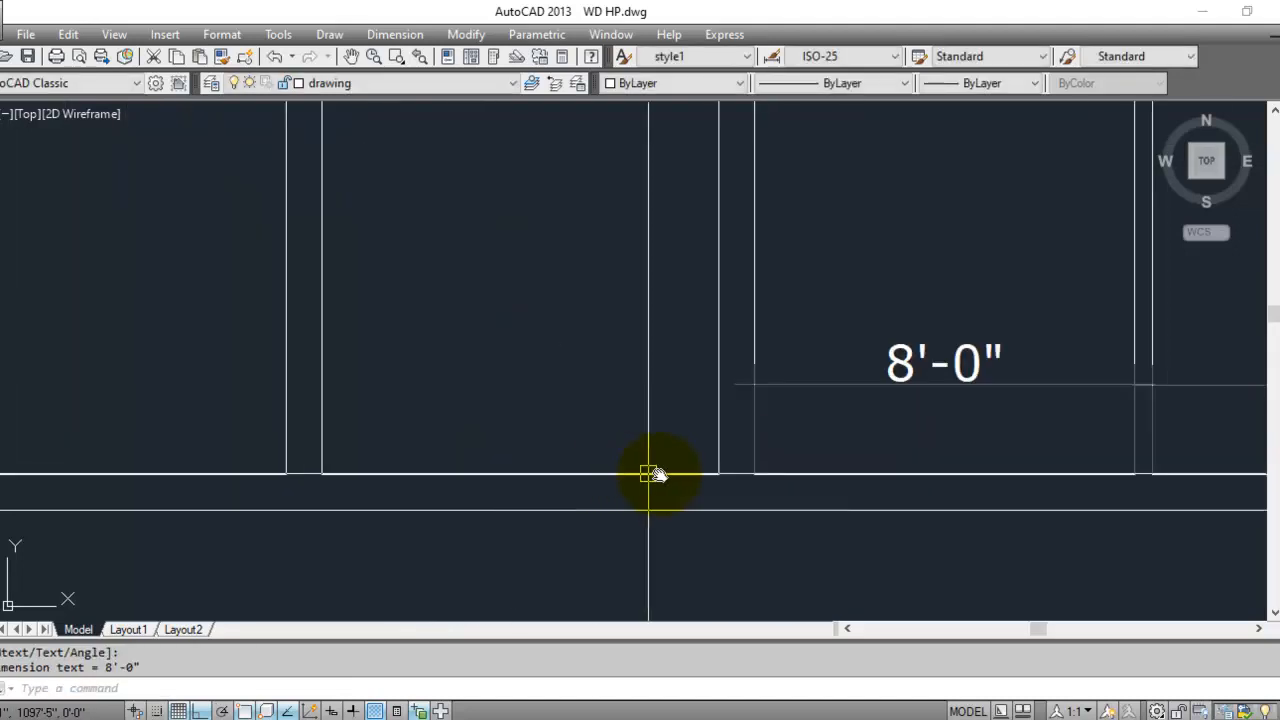
- Dimension the inner width of the second room from the left in the lower row, level with the neighbouring width dimension
key("Return")
left_click(722, 472)
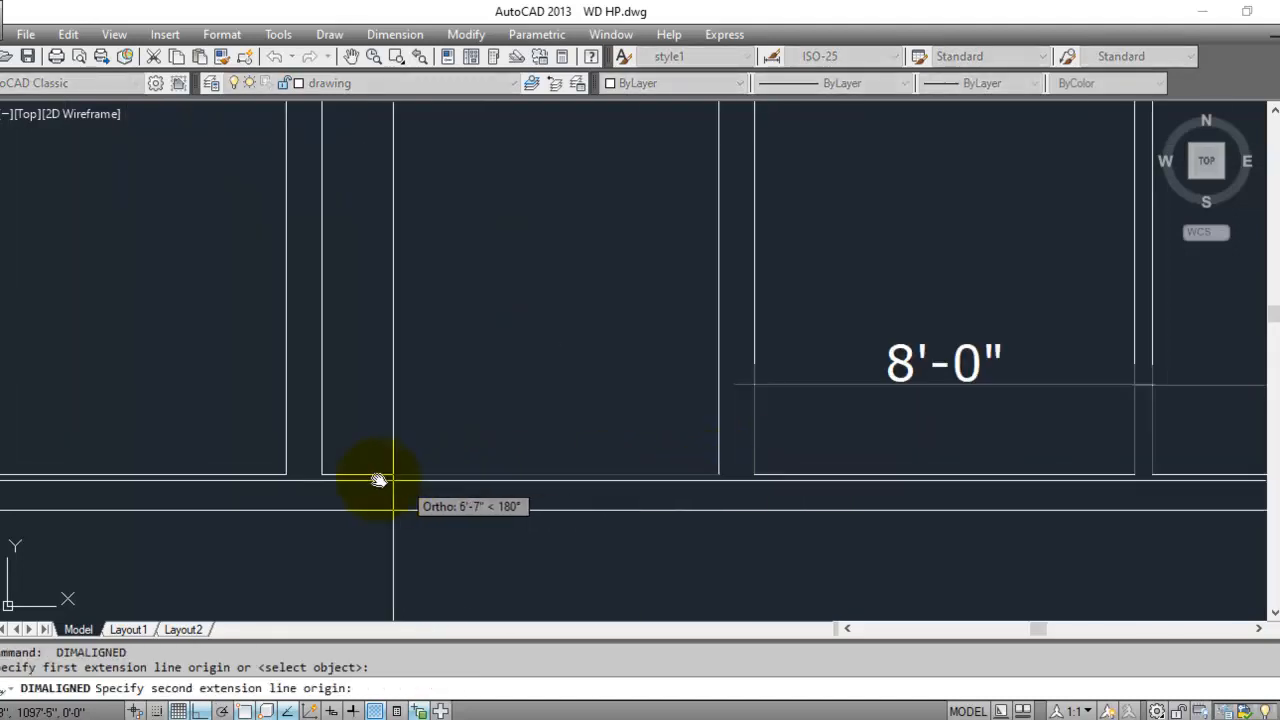
left_click(322, 474)
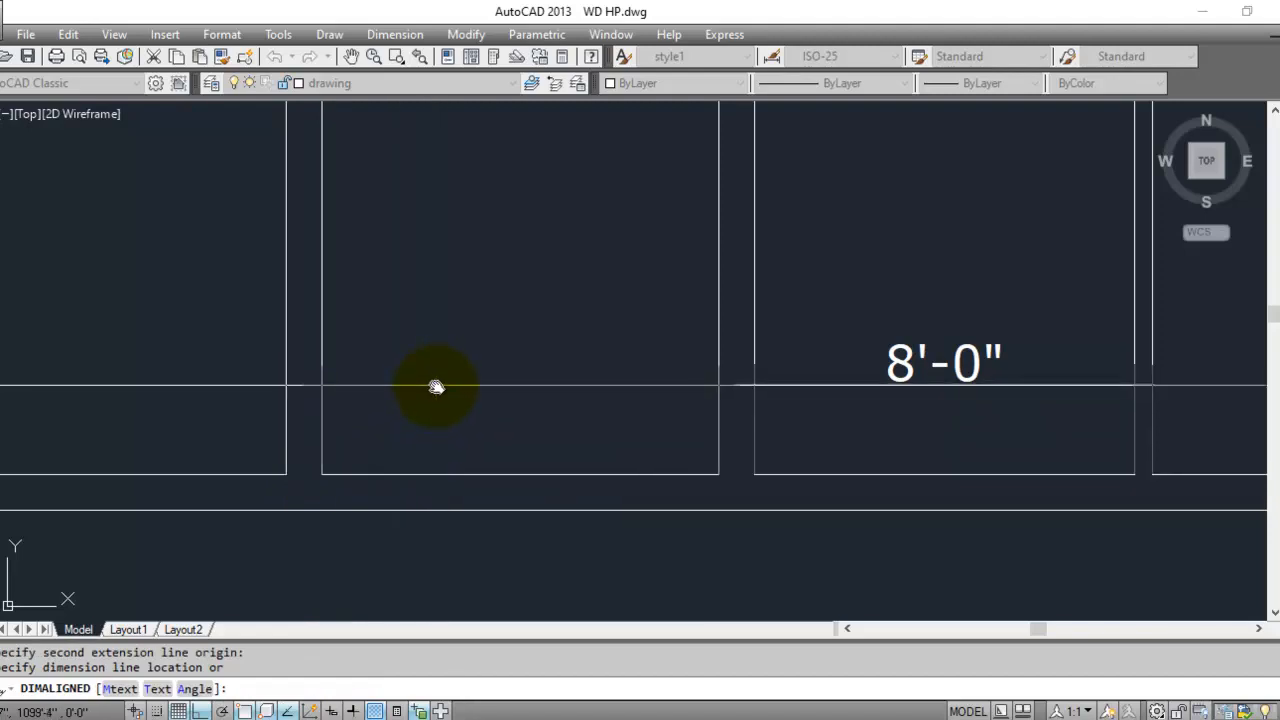
left_click(437, 386)
scroll(720, 457, "down", 3)
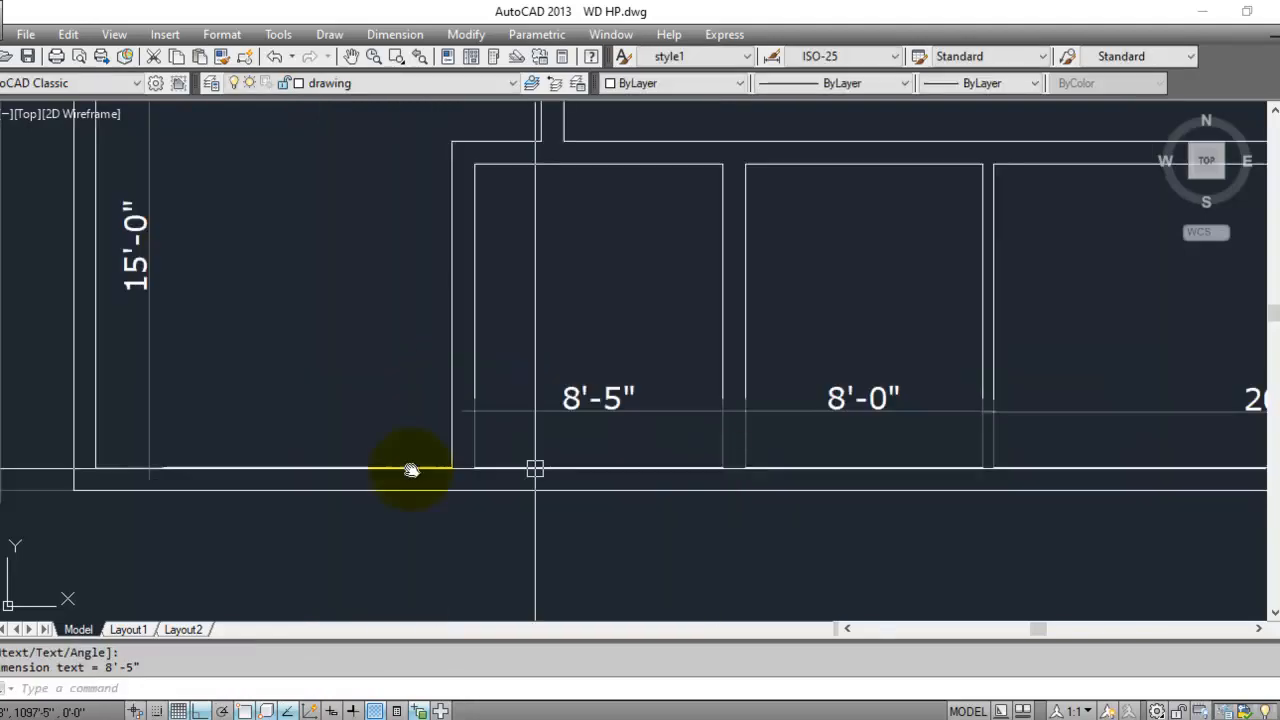
- Add an aligned dimension for the lower-left room's inner width along its lower wall, continuing the same horizontal dimension line
scroll(380, 472, "up", 4)
key("Return")
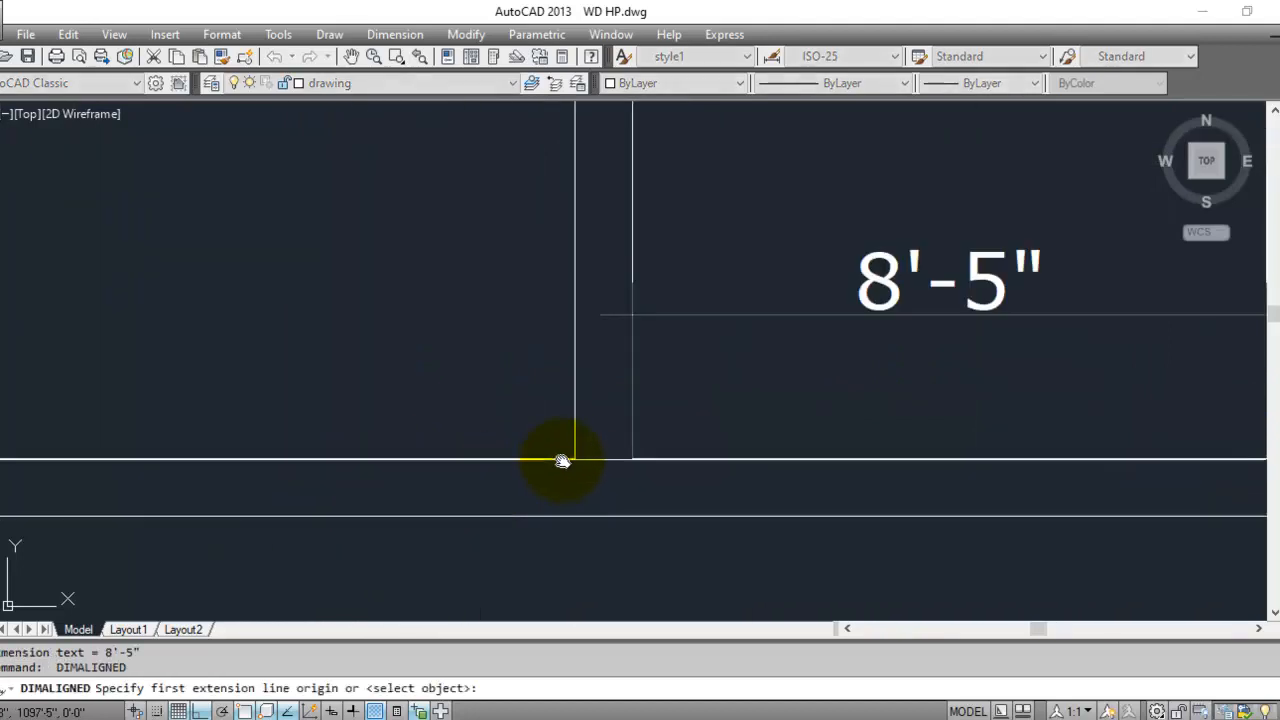
left_click(574, 458)
scroll(528, 460, "down", 3)
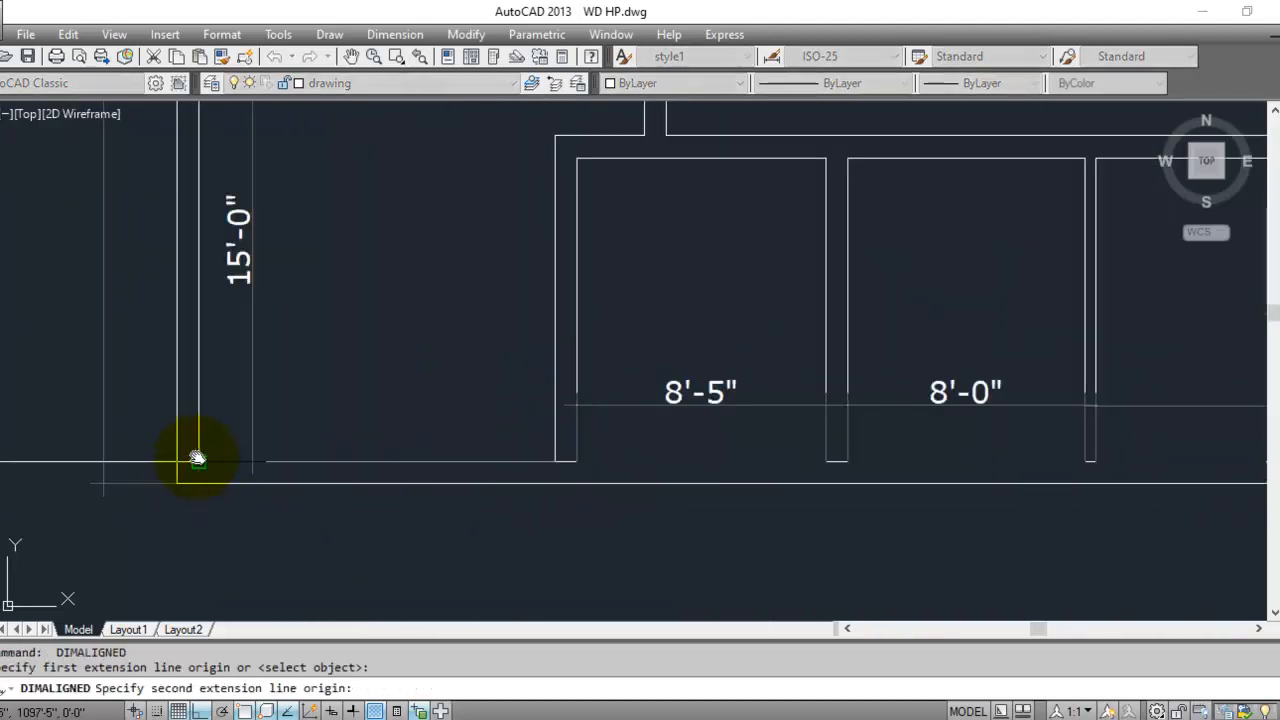
left_click(198, 461)
scroll(374, 402, "up", 4)
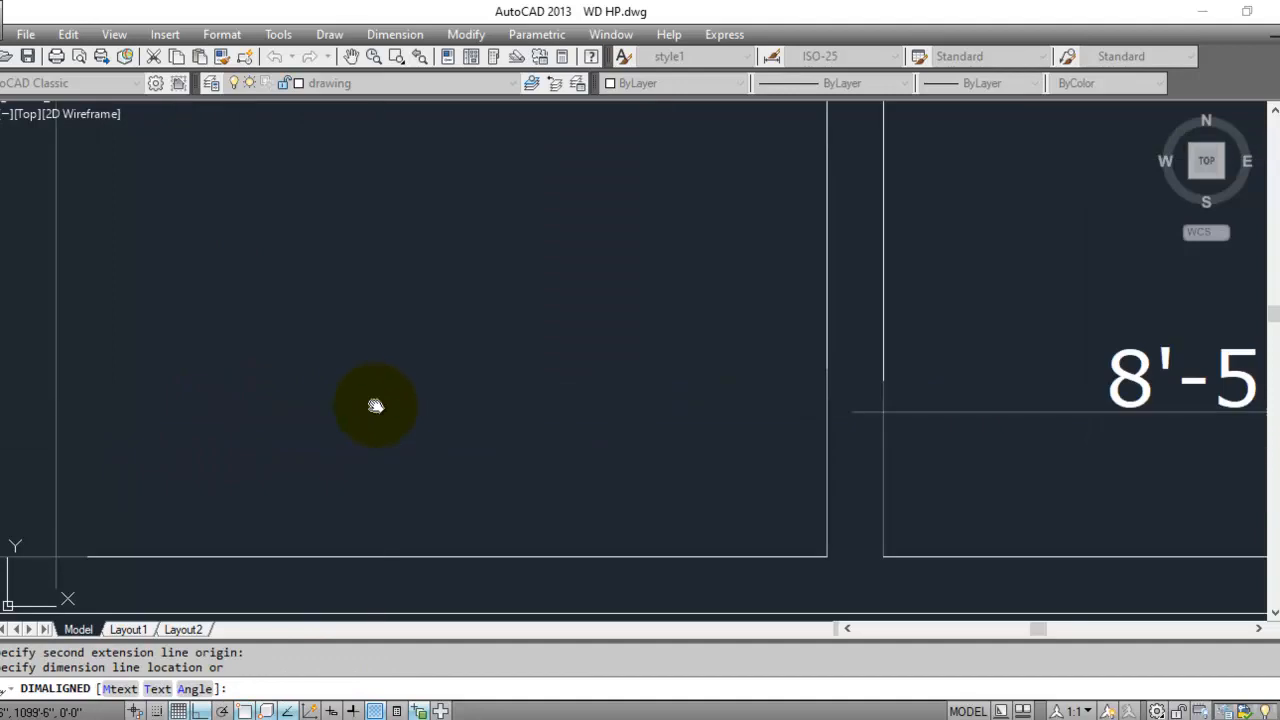
left_click(360, 413)
scroll(223, 443, "down", 6)
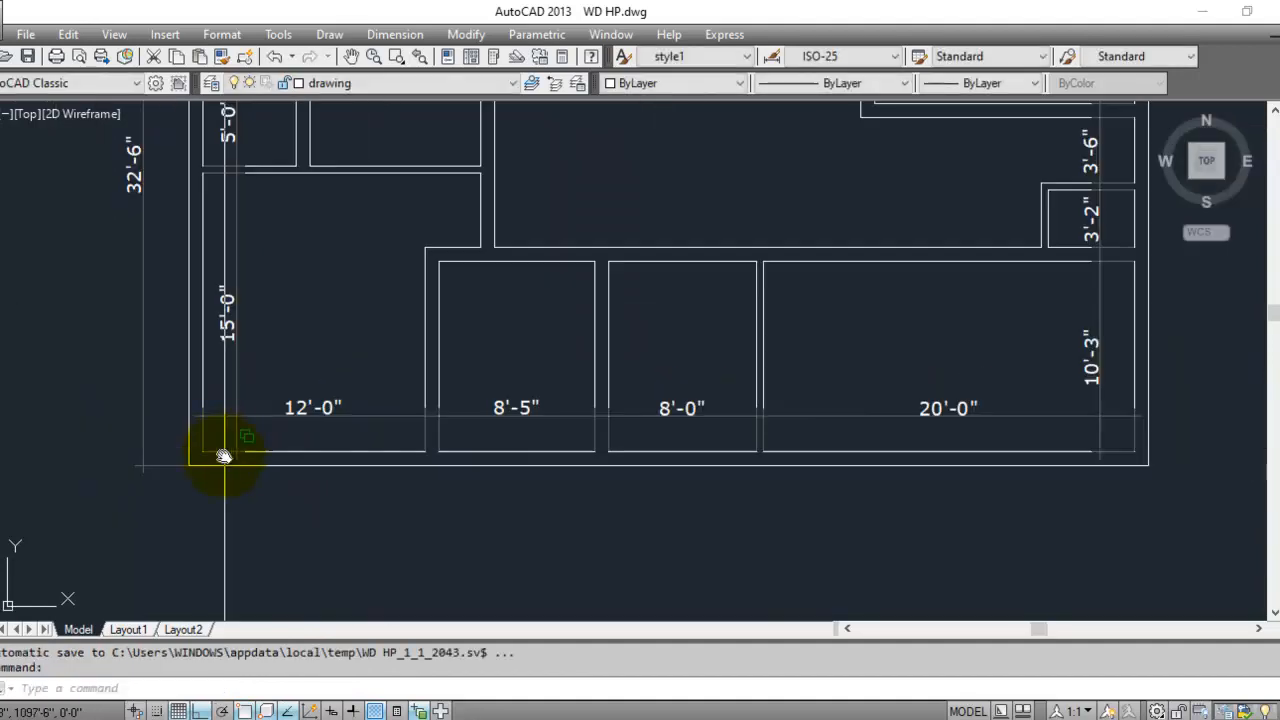
- Dimension the inner height of the wider of the two small left-side rooms, placing the dimension inside near its right wall
scroll(430, 205, "up", 4)
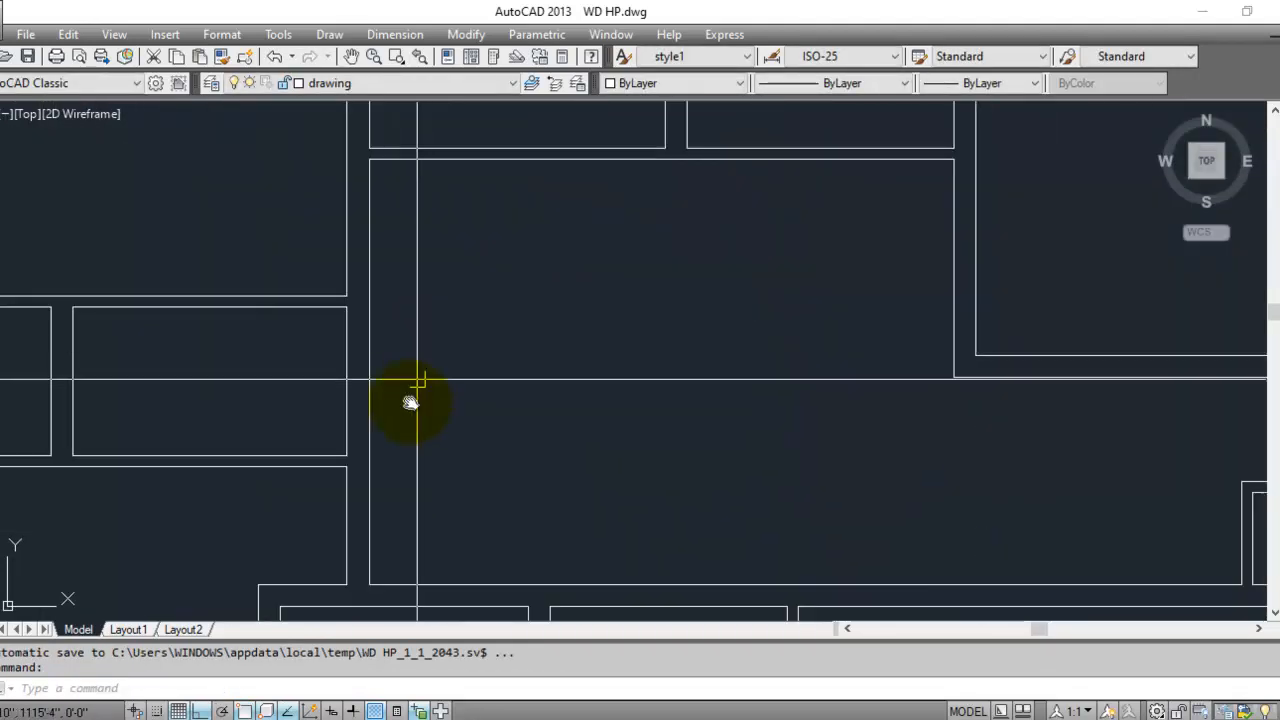
key("Return")
left_click(343, 457)
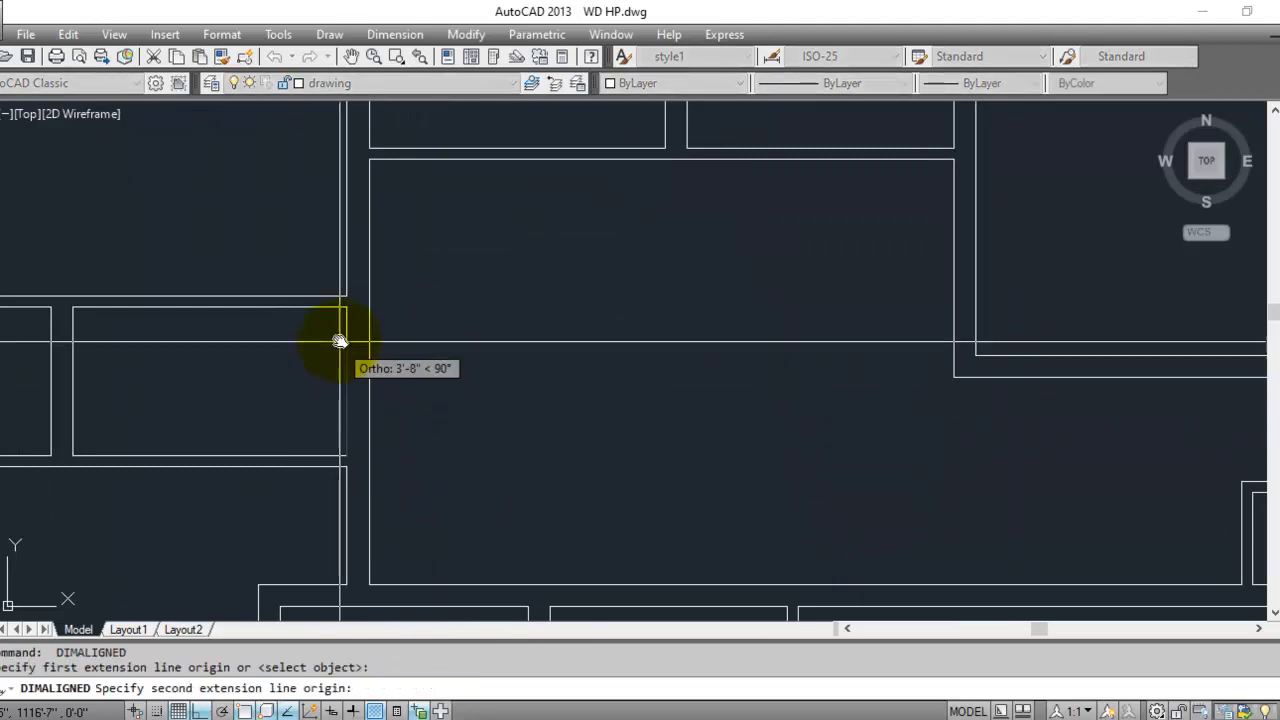
left_click(346, 312)
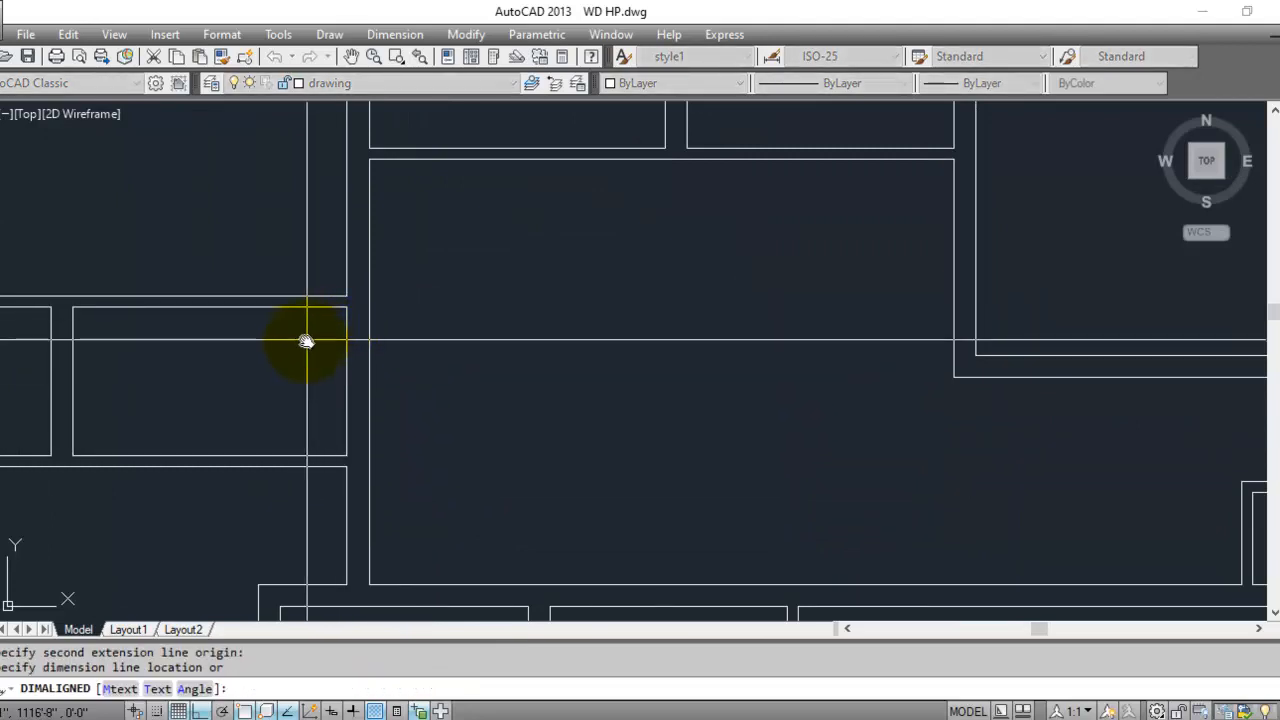
left_click(309, 341)
scroll(286, 517, "down", 4)
scroll(273, 401, "up", 2)
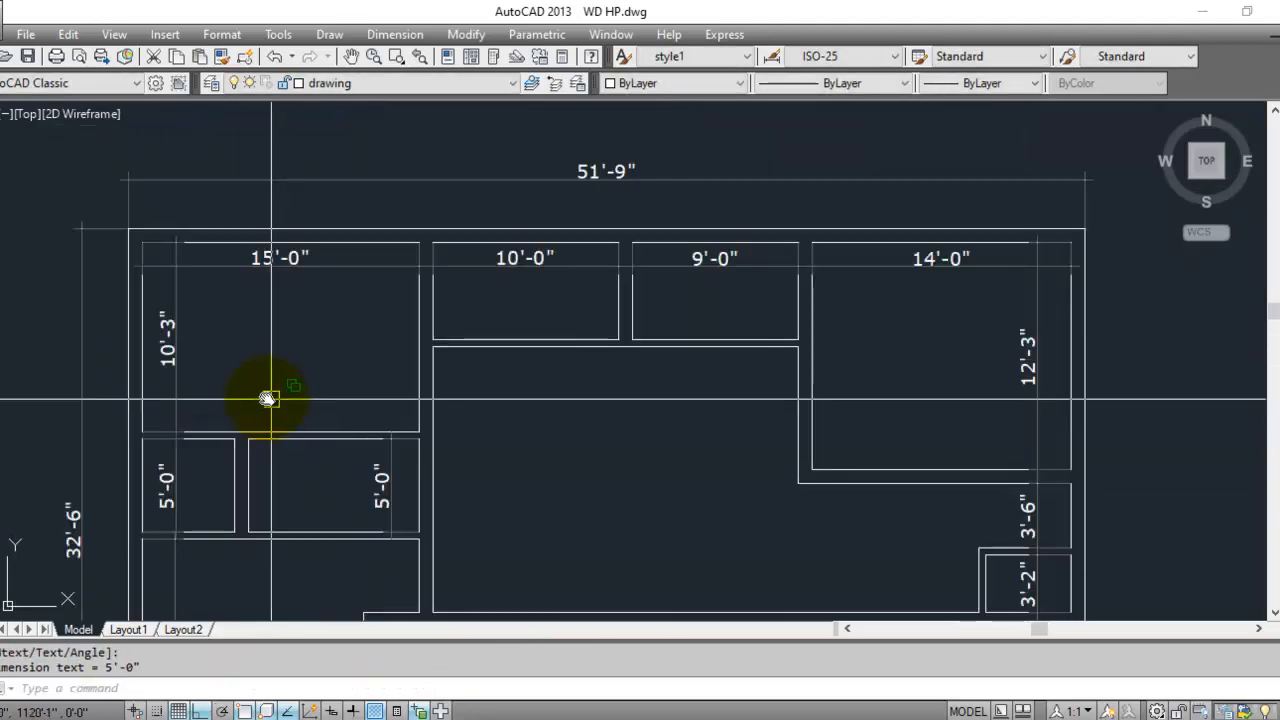
- Dimension the inner width of the same wider small room, placing the dimension just above its lower wall
scroll(302, 552, "up", 4)
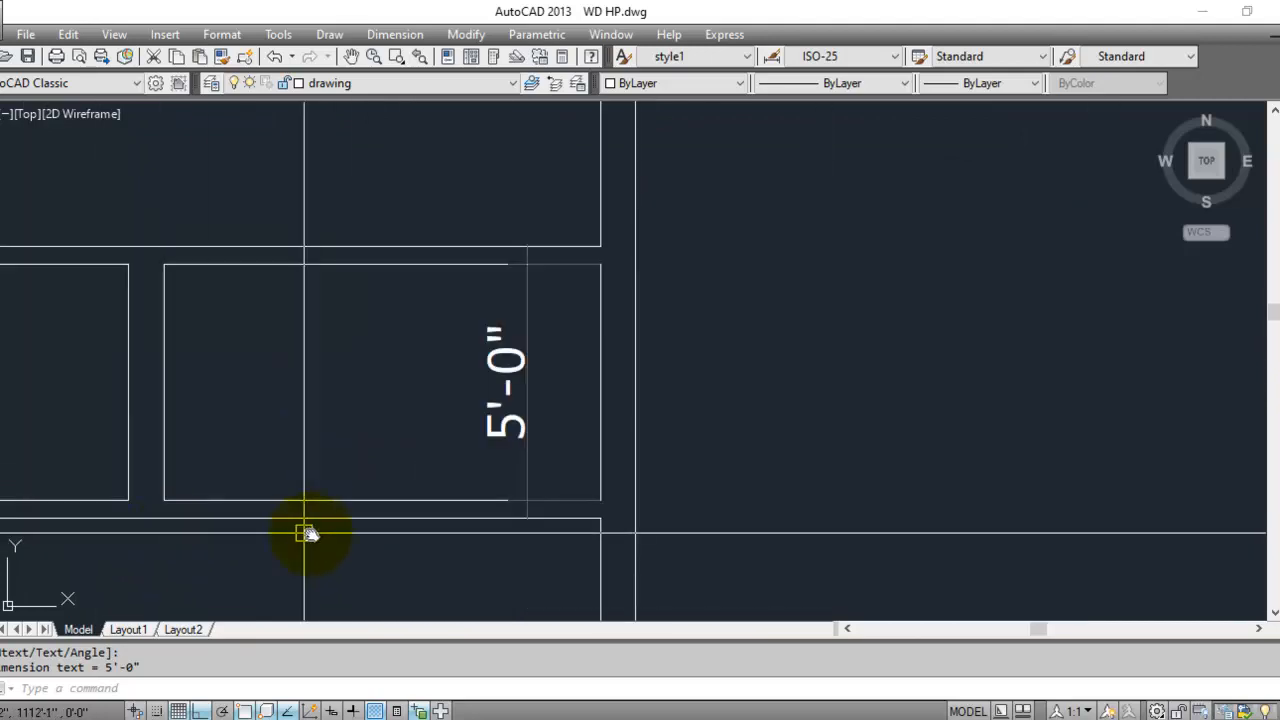
key("Return")
left_click(266, 514)
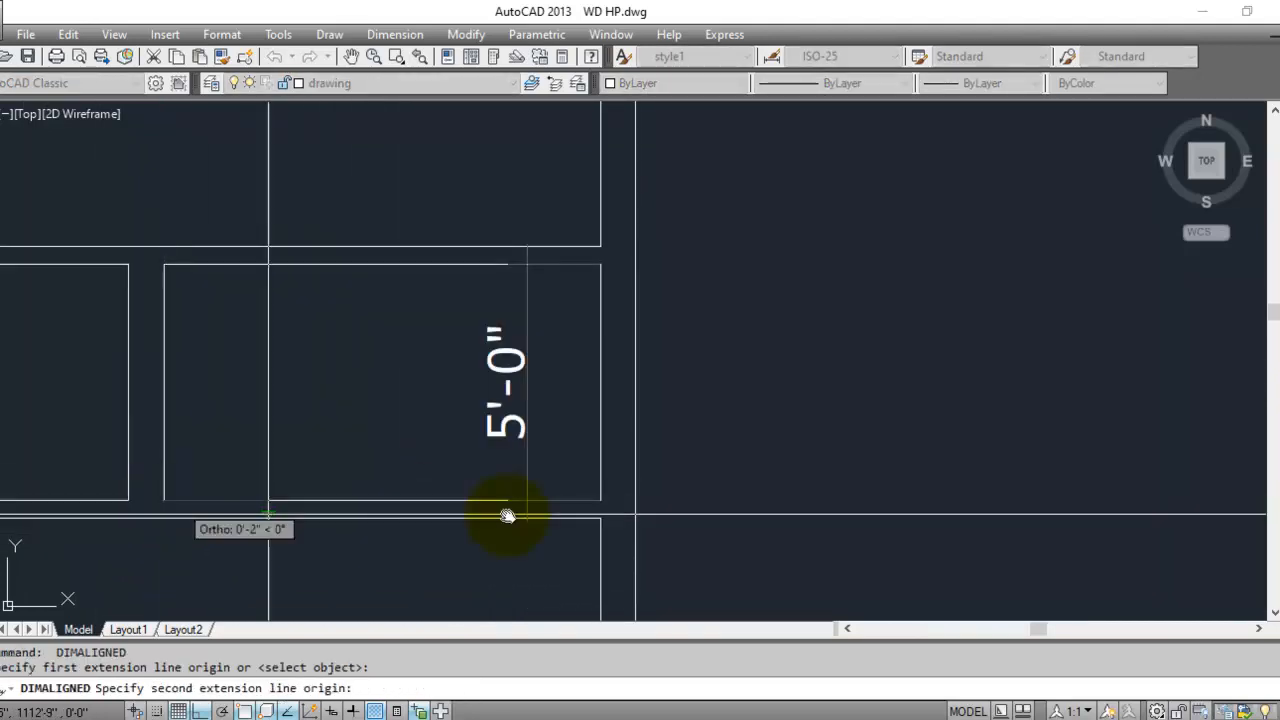
left_click(603, 500)
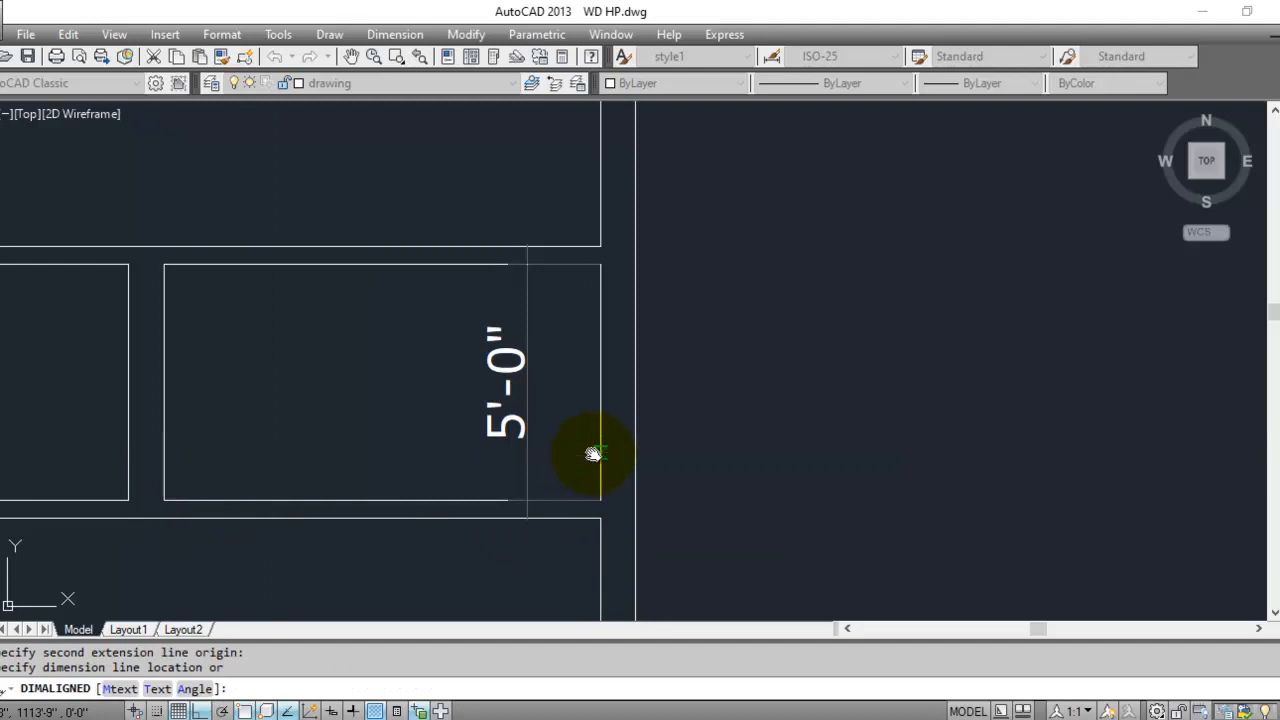
left_click(593, 454)
scroll(280, 503, "down", 3)
scroll(300, 510, "up", 3)
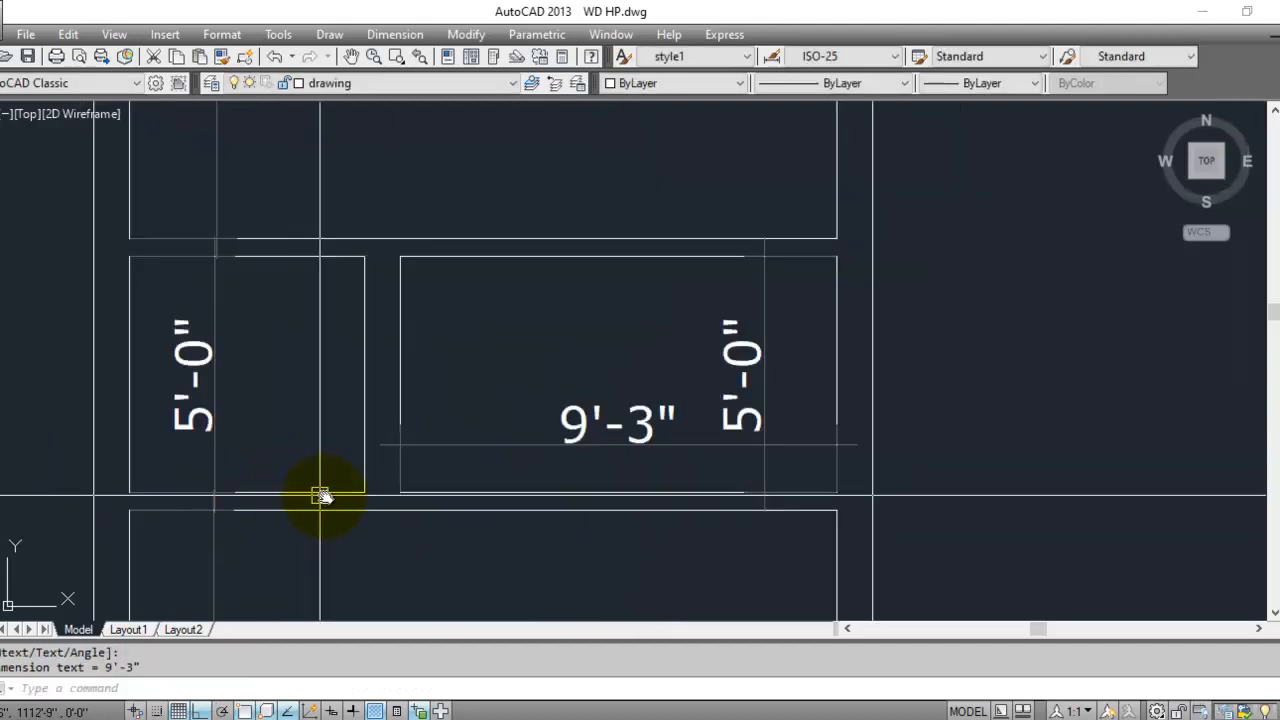
- Dimension the inner width of the small room against the left outer wall, level with the adjacent room's width dimension
key("Return")
left_click(365, 491)
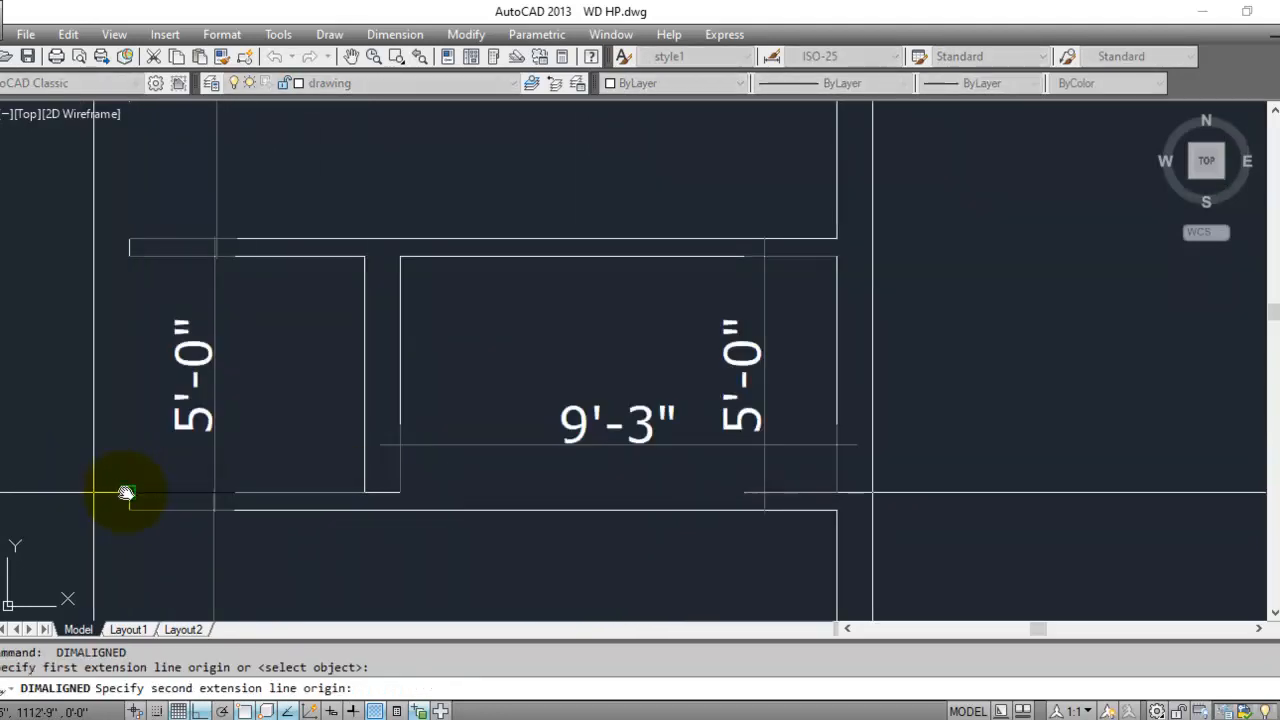
left_click(128, 491)
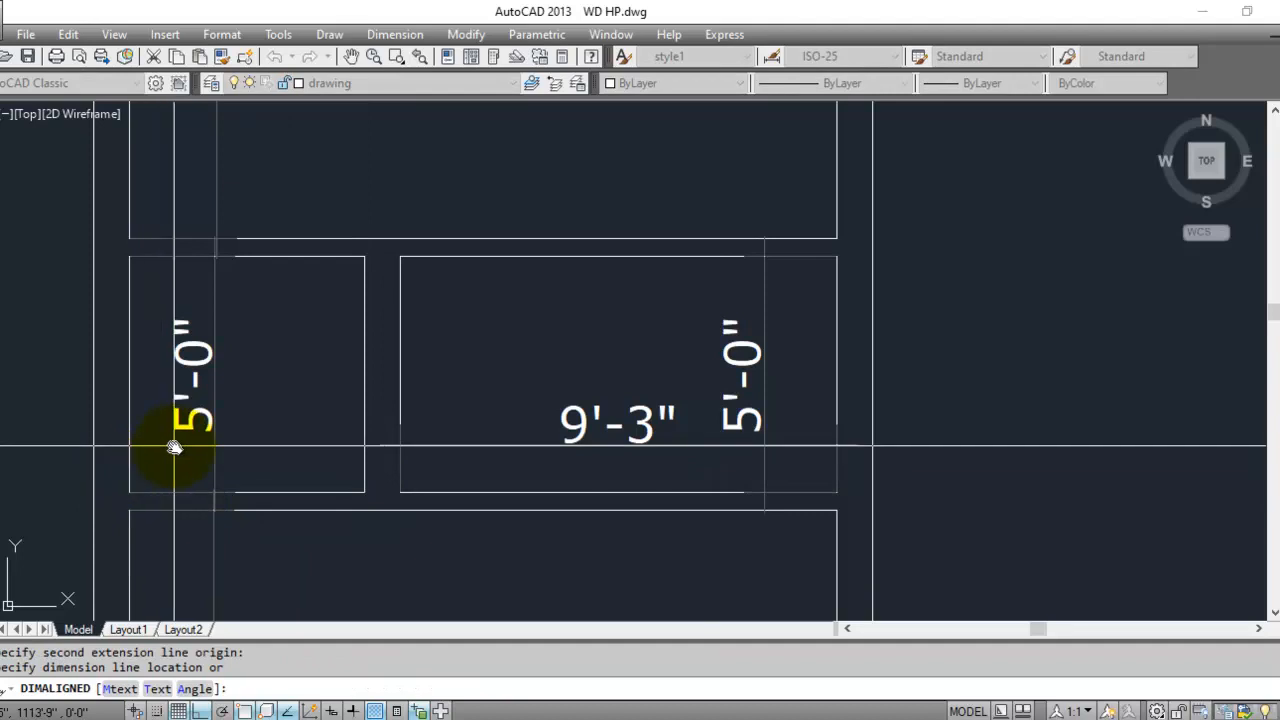
scroll(303, 447, "up", 2)
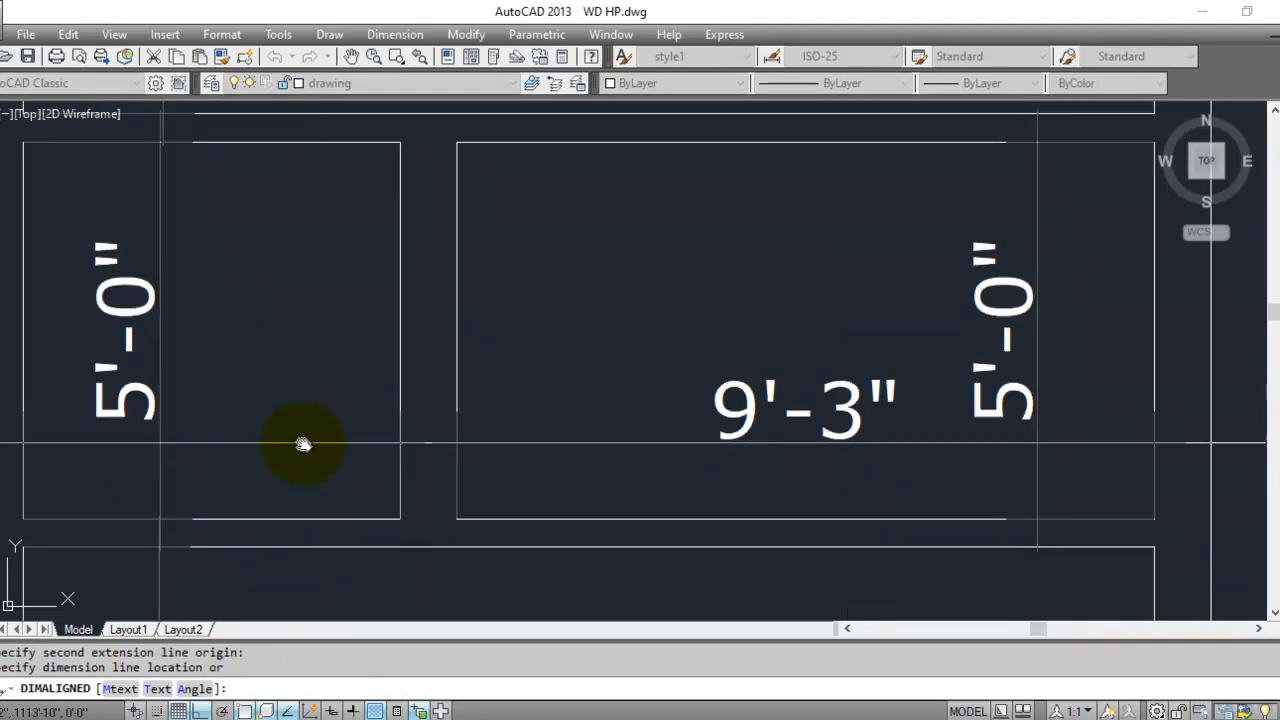
left_click(303, 445)
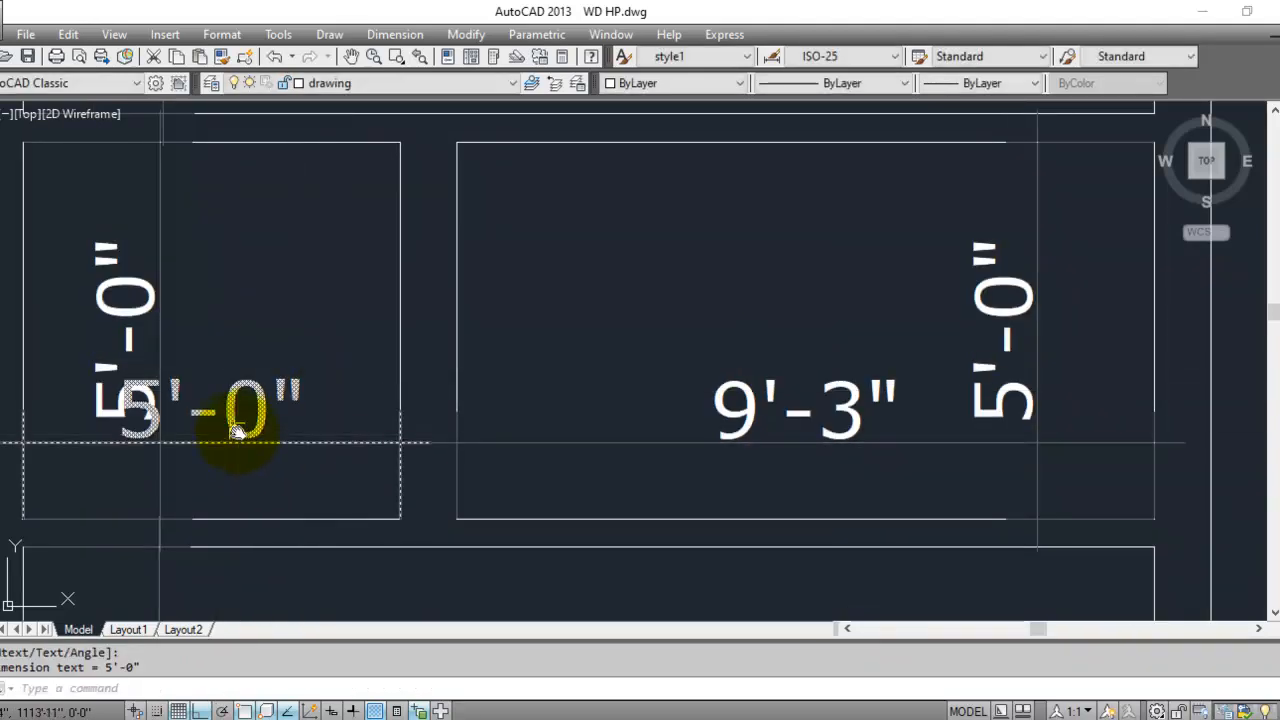
- Move the small left room's vertical dimension outside the left outer wall so it clears the room's width dimension
left_click(236, 433)
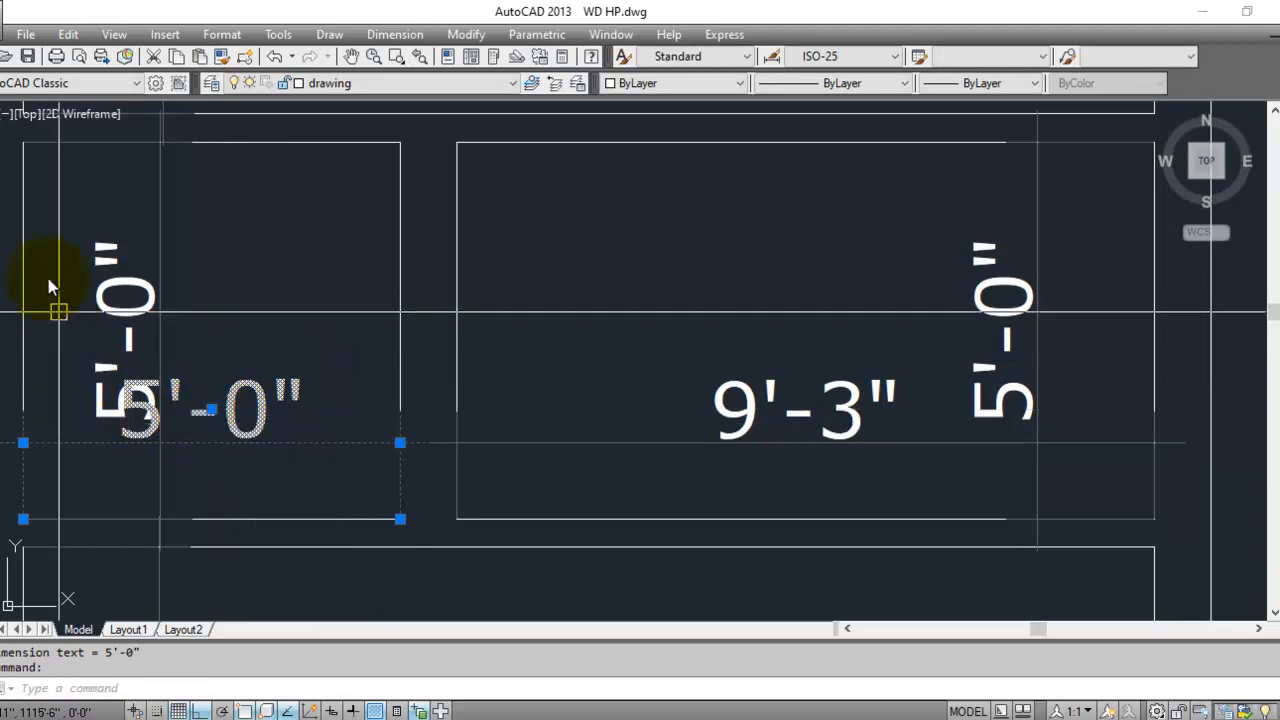
key("Escape")
left_click(106, 301)
scroll(325, 392, "down", 4)
scroll(257, 380, "up", 2)
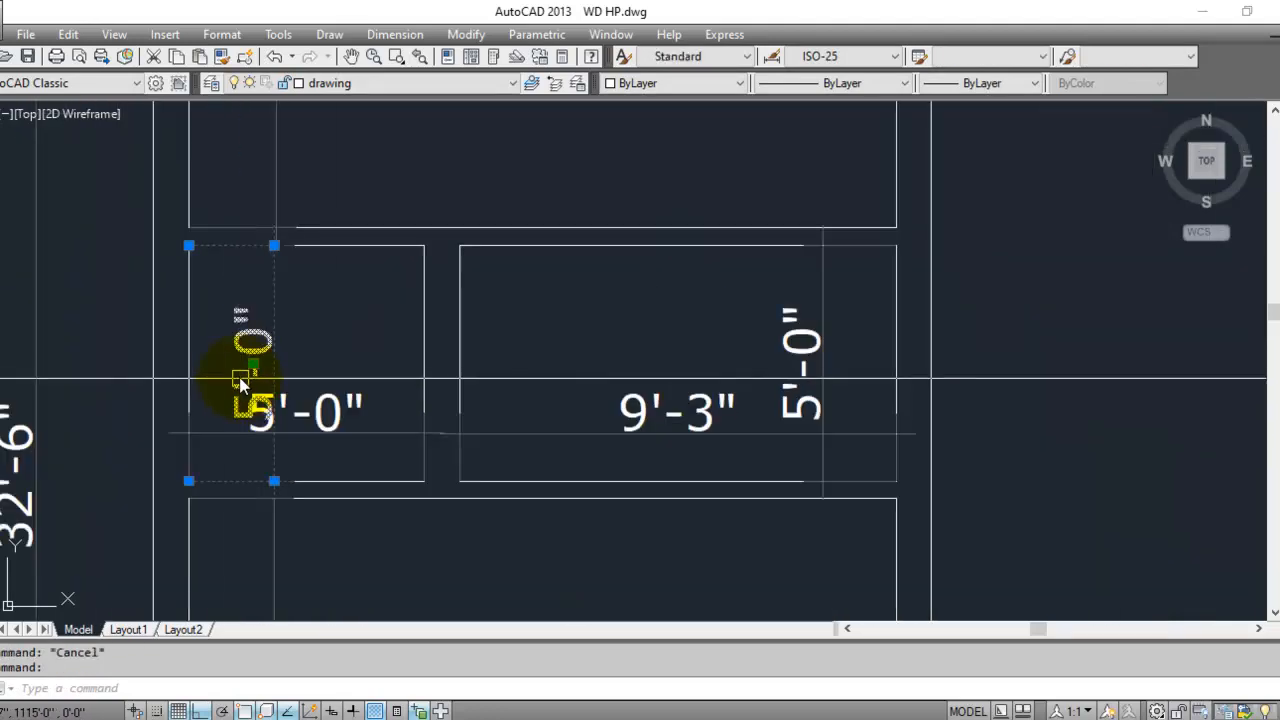
left_click(254, 365)
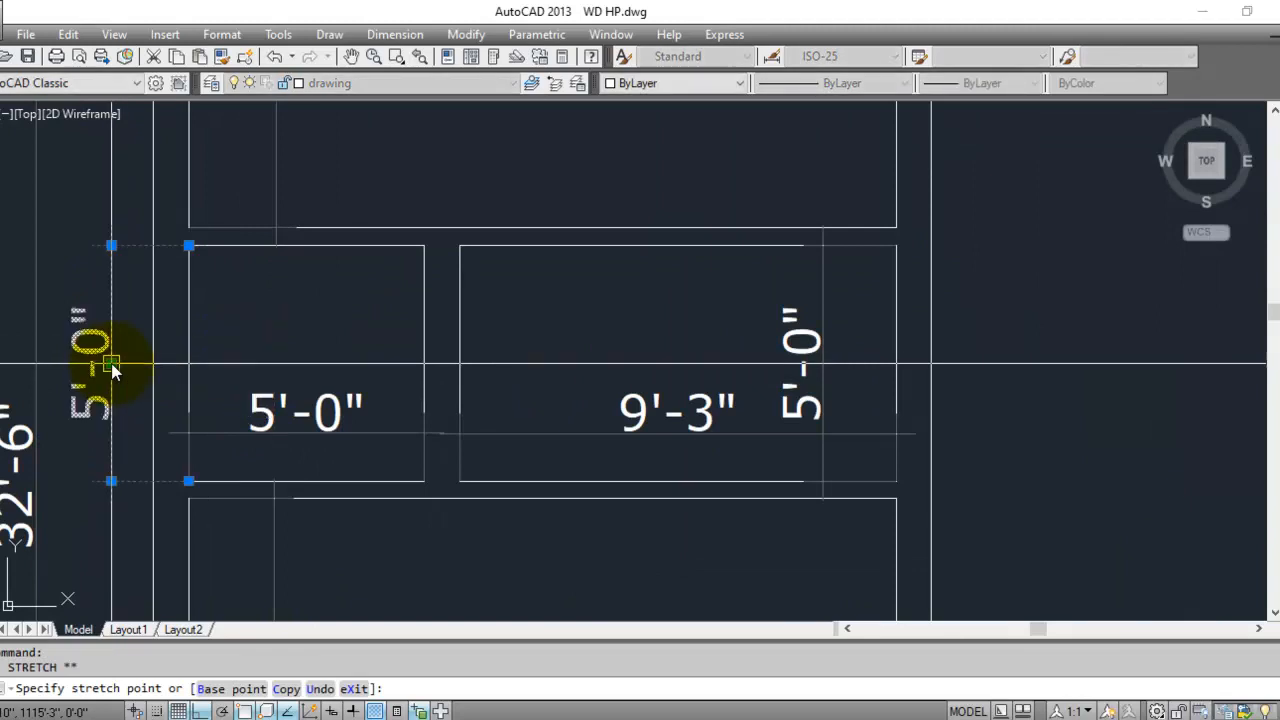
left_click(96, 372)
key("Escape")
scroll(87, 455, "down", 2)
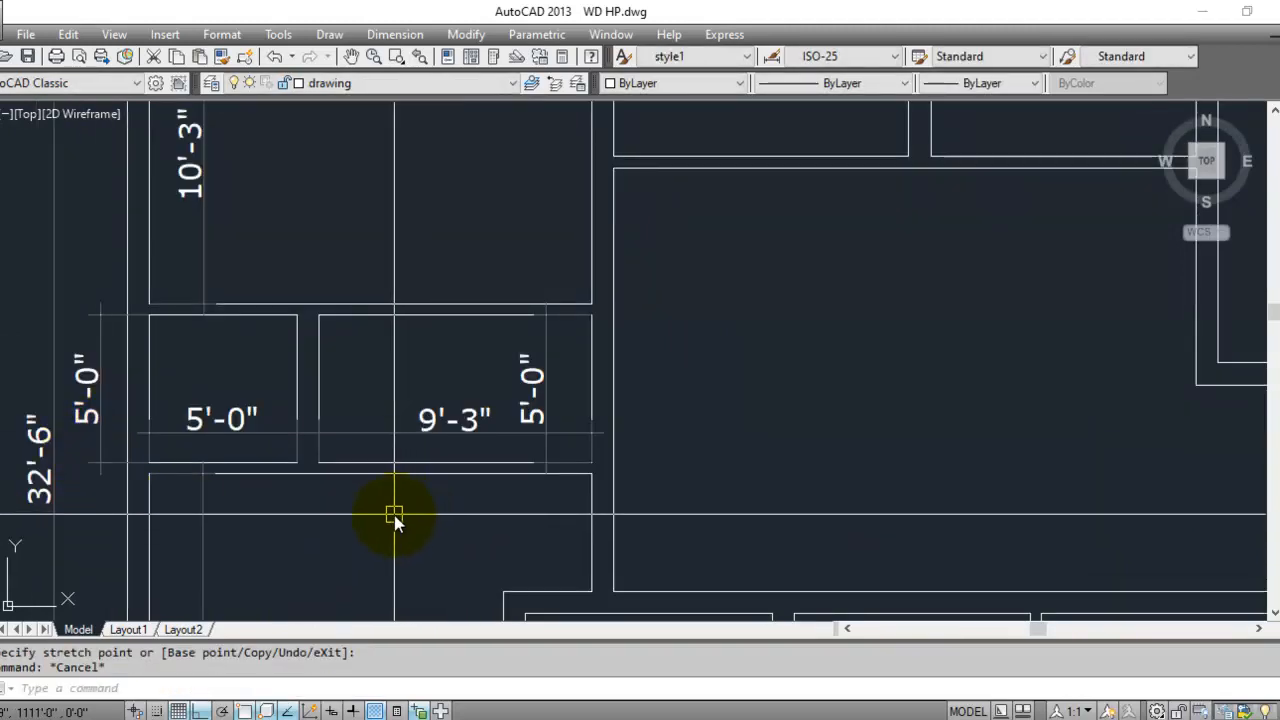
- Add an aligned dimension for the central hall's full inner height, placed inside the hall near its left wall
scroll(272, 316, "down", 4)
scroll(316, 490, "up", 2)
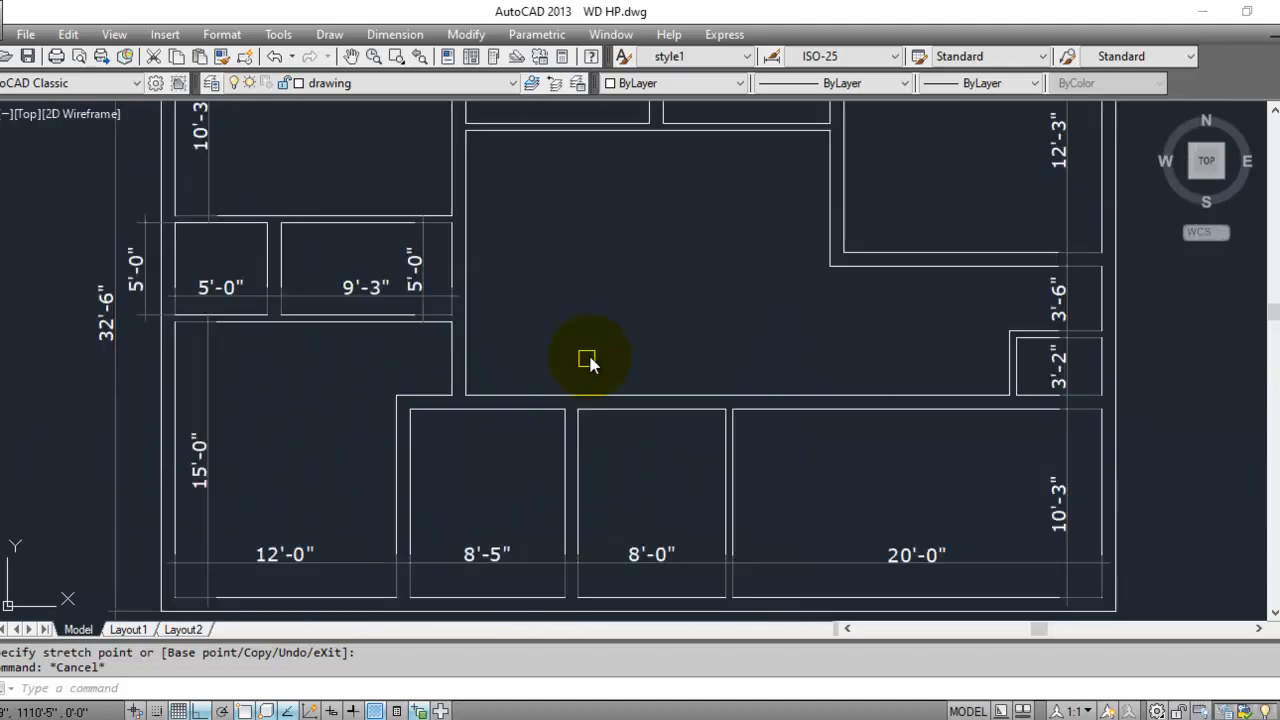
middle_click_drag(557, 357, 414, 480)
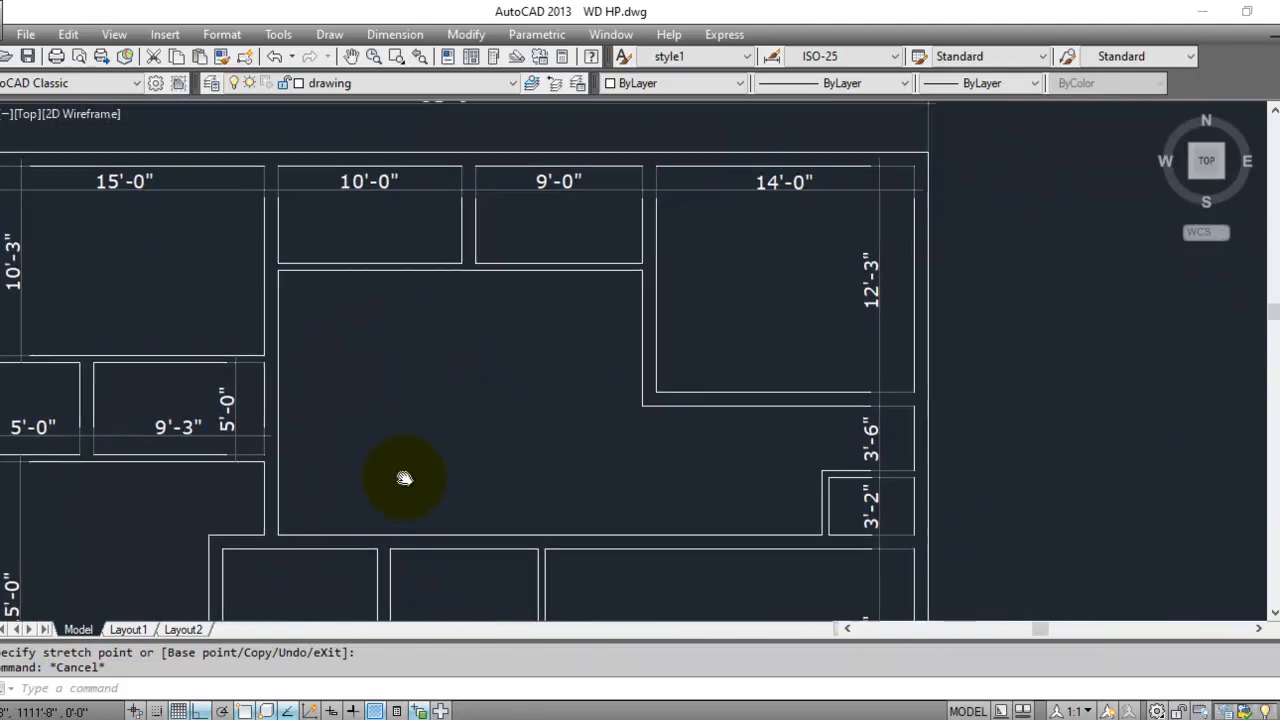
scroll(280, 270, "up", 2)
key("space")
left_click(276, 277)
scroll(291, 263, "down", 1)
scroll(314, 371, "down", 4)
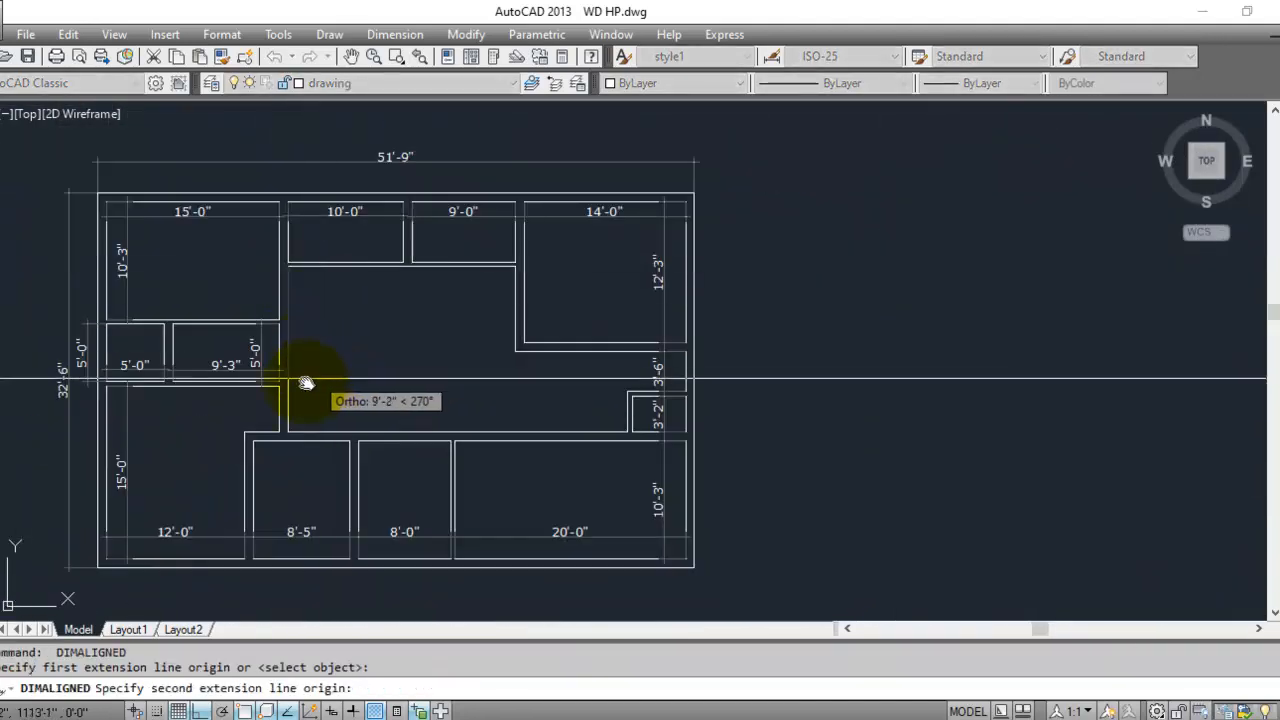
scroll(294, 429, "up", 4)
left_click(296, 474)
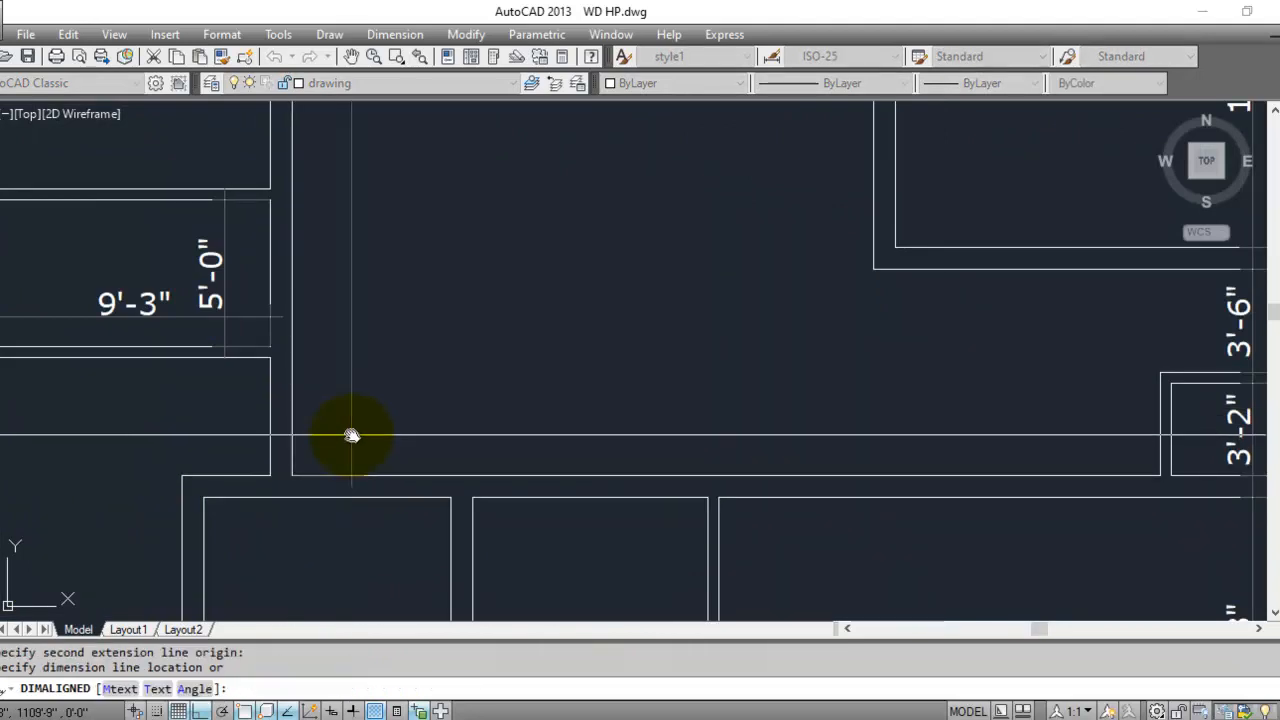
left_click(357, 434)
scroll(223, 471, "down", 2)
- Dimension the inner width of the central hall along its upper wall, placing the dimension just below that wall
key("space")
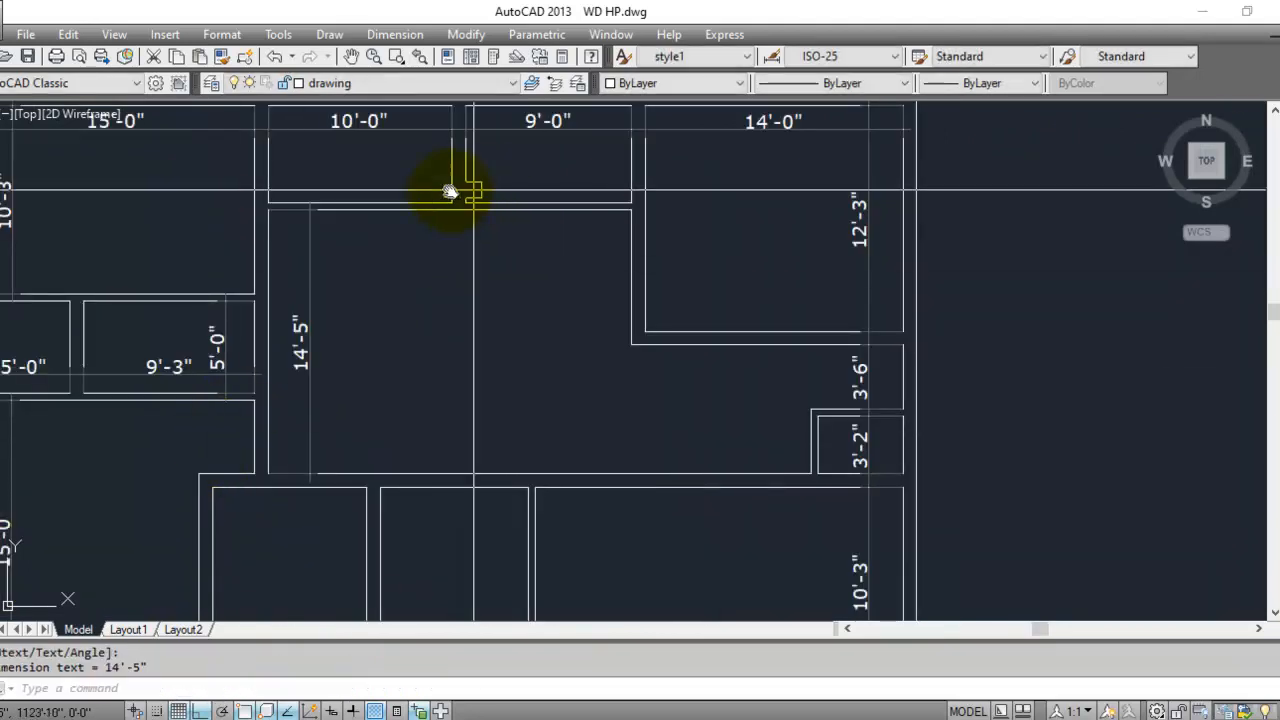
scroll(286, 191, "up", 5)
left_click(228, 236)
scroll(234, 237, "down", 3)
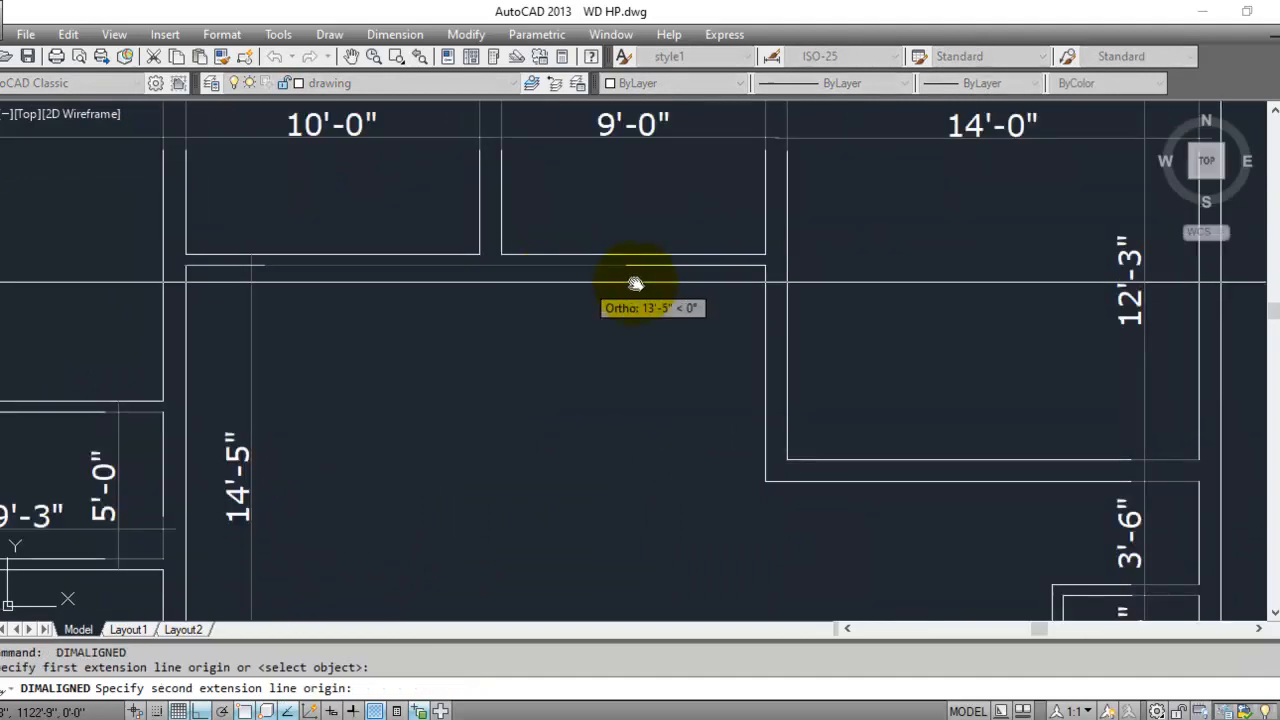
left_click(763, 268)
left_click(703, 323)
scroll(555, 330, "down", 3)
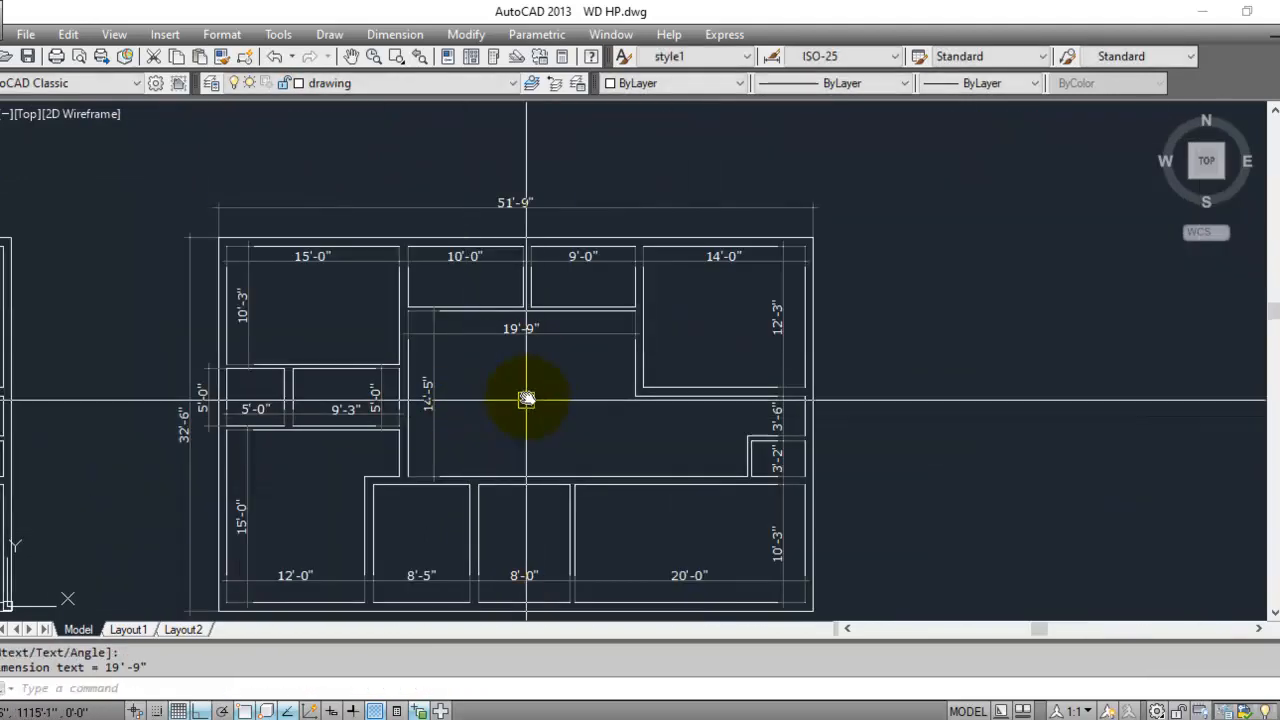
scroll(515, 400, "up", 3)
left_click(529, 423)
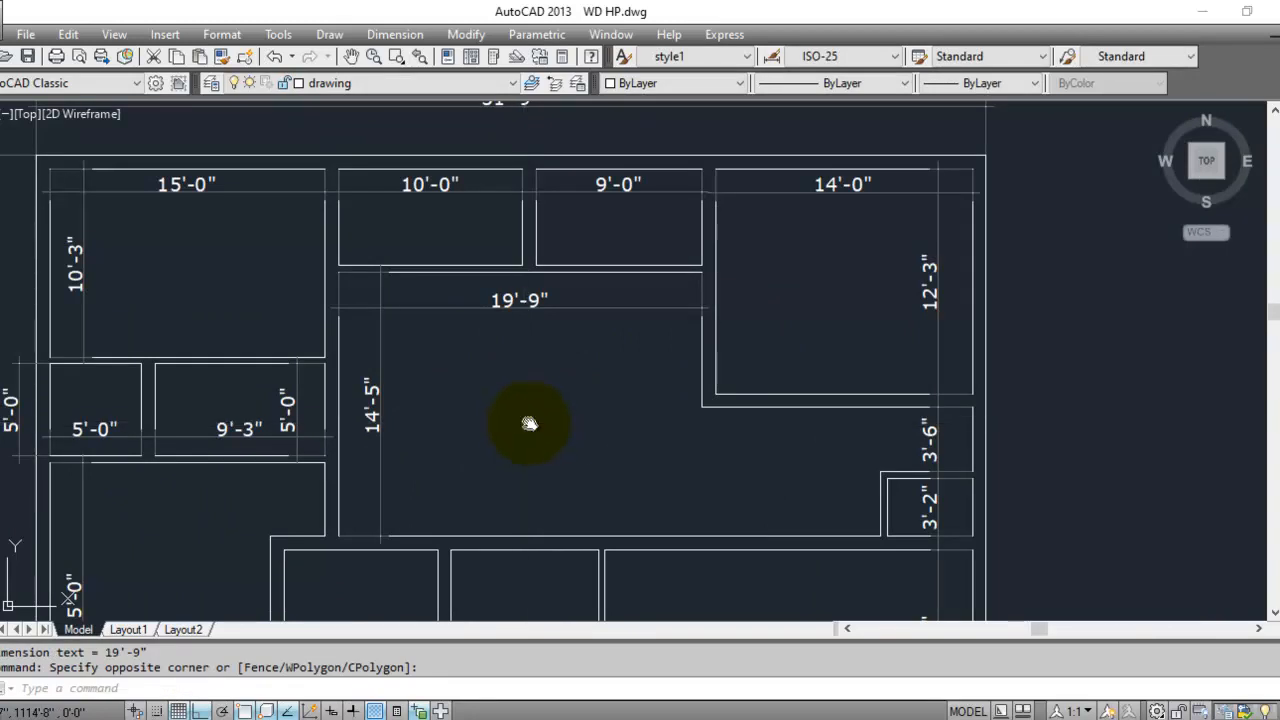
left_click(613, 398)
left_click(567, 430)
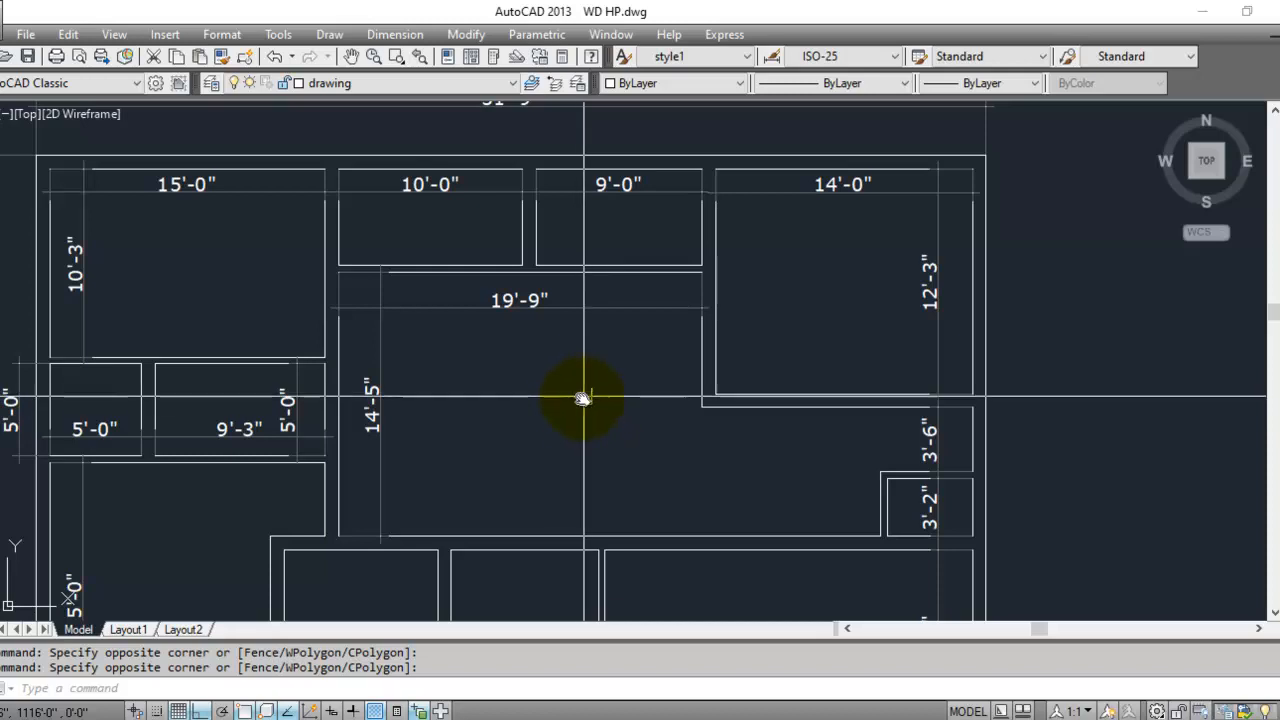
scroll(543, 414, "down", 4)
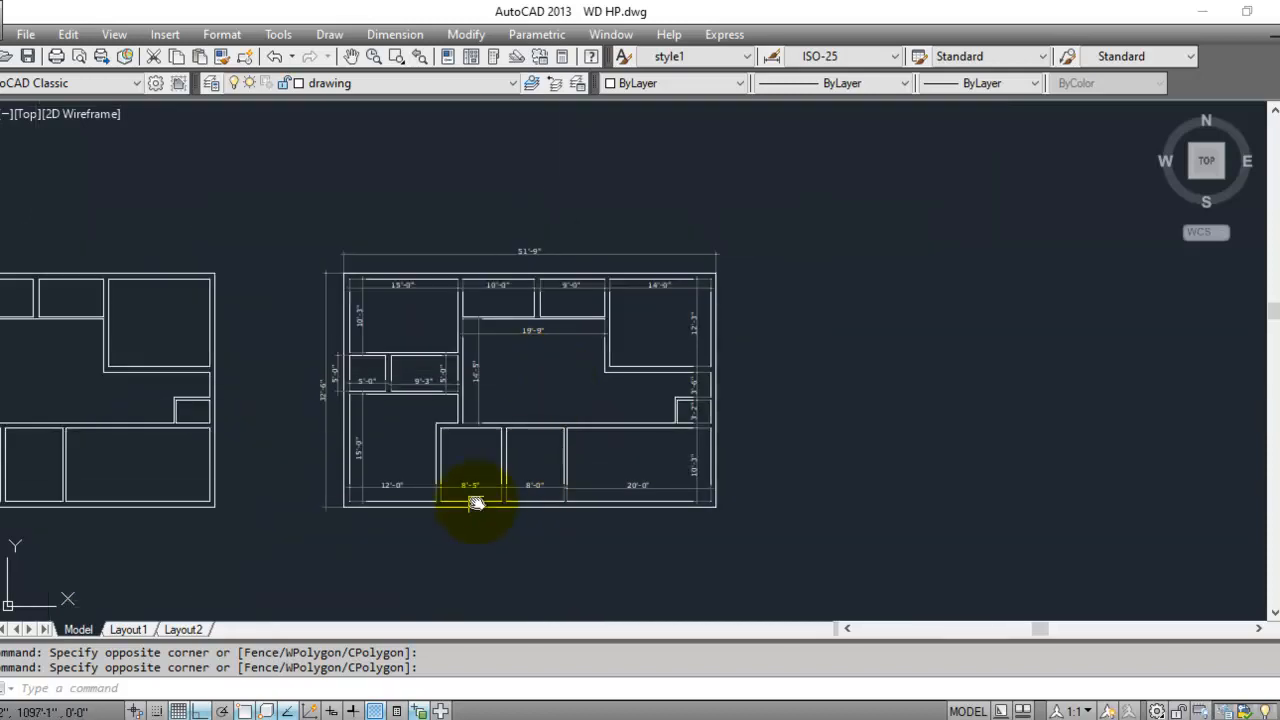
scroll(477, 505, "up", 4)
scroll(453, 488, "down", 4)
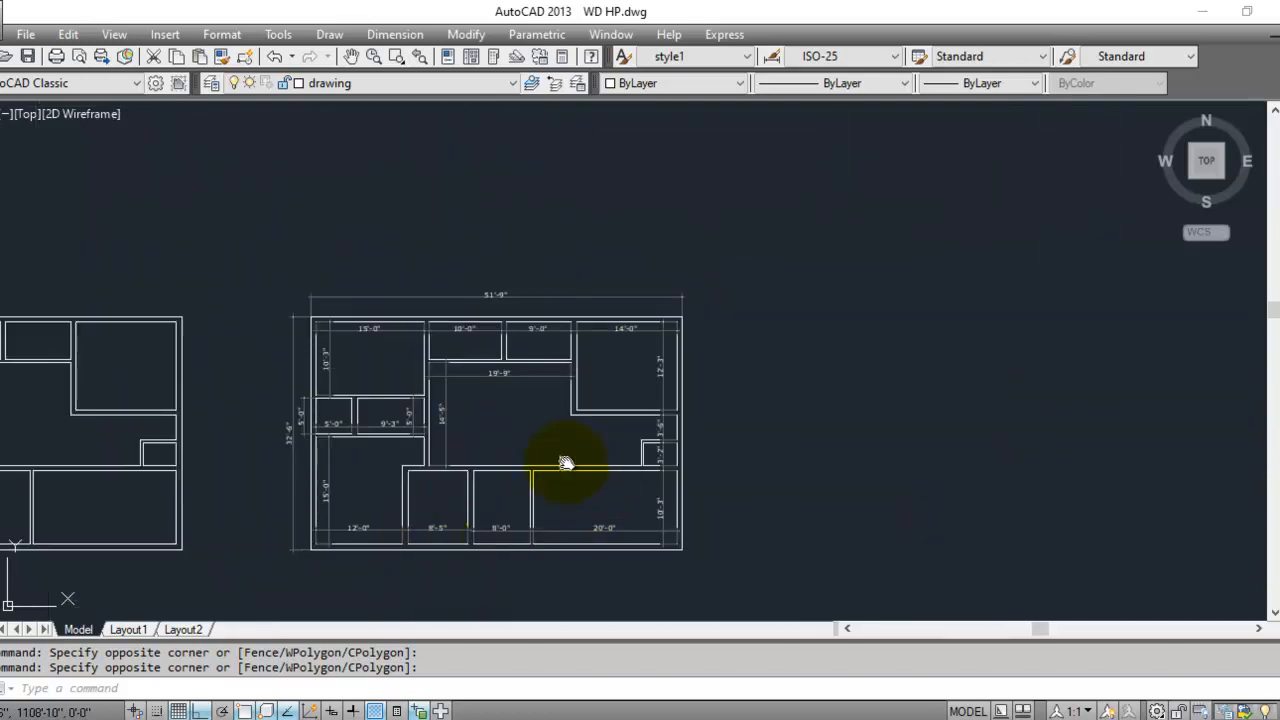
scroll(472, 428, "up", 2)
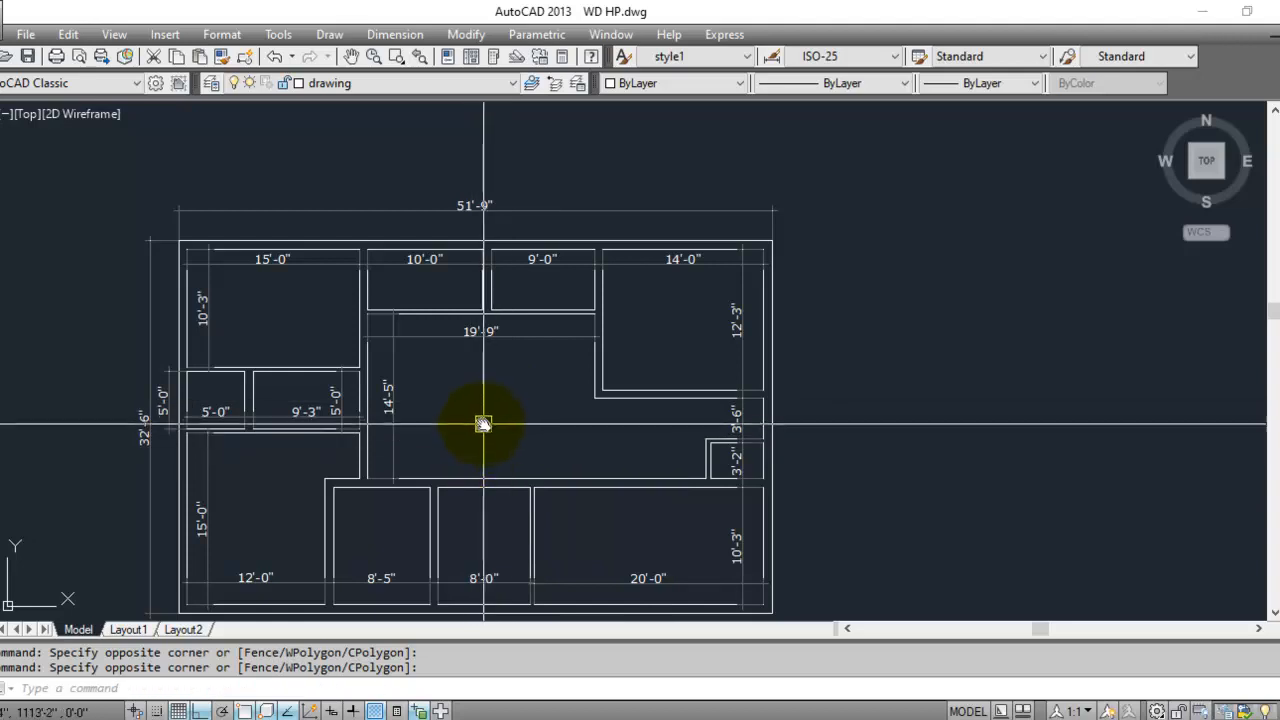
key("Escape")
key("Escape")
double_click(514, 406)
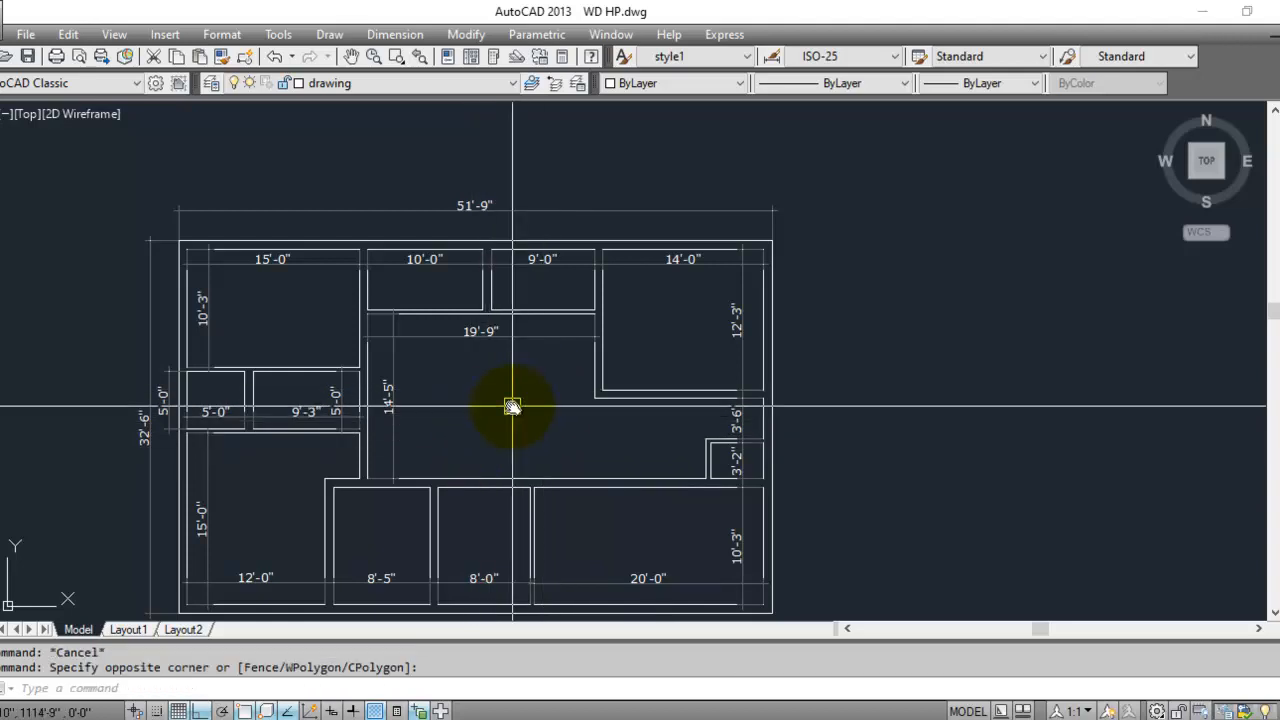
key("Escape")
double_click(480, 420)
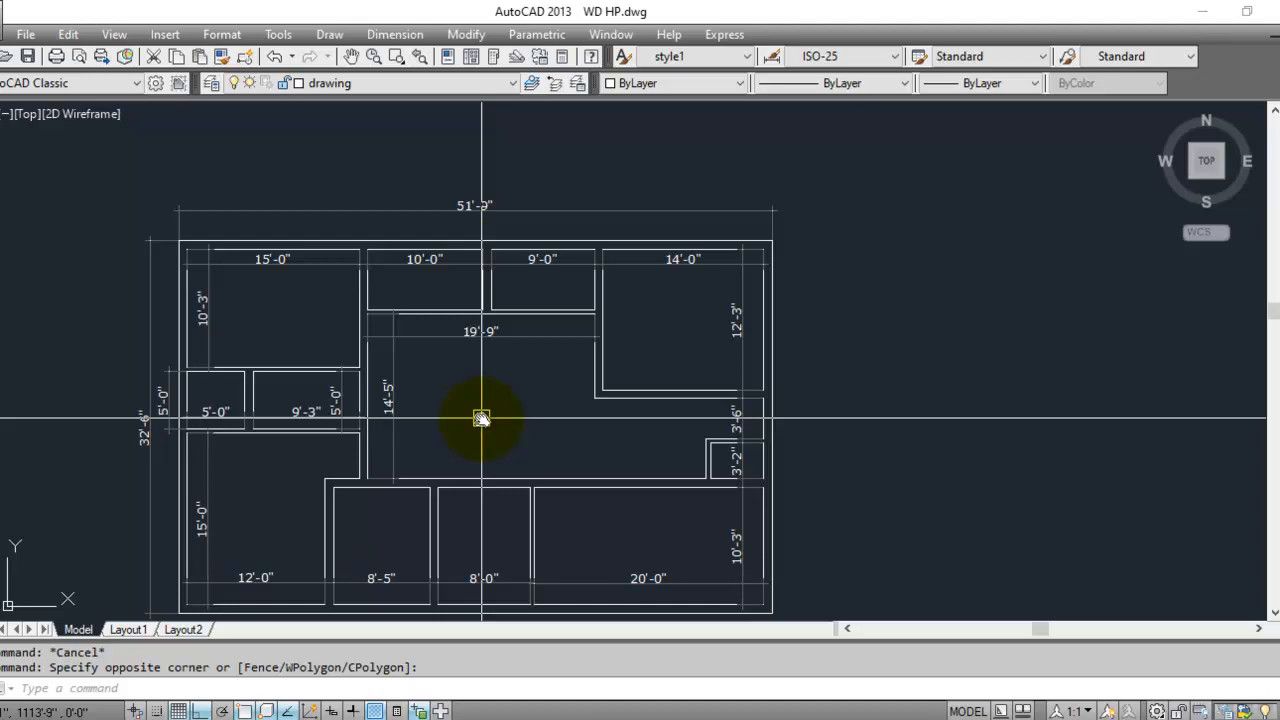
- Copy the whole undimensioned floor plan horizontally to the free area beyond the dimensioned plan, using its lower-left outer corner as base point
scroll(666, 266, "down", 2)
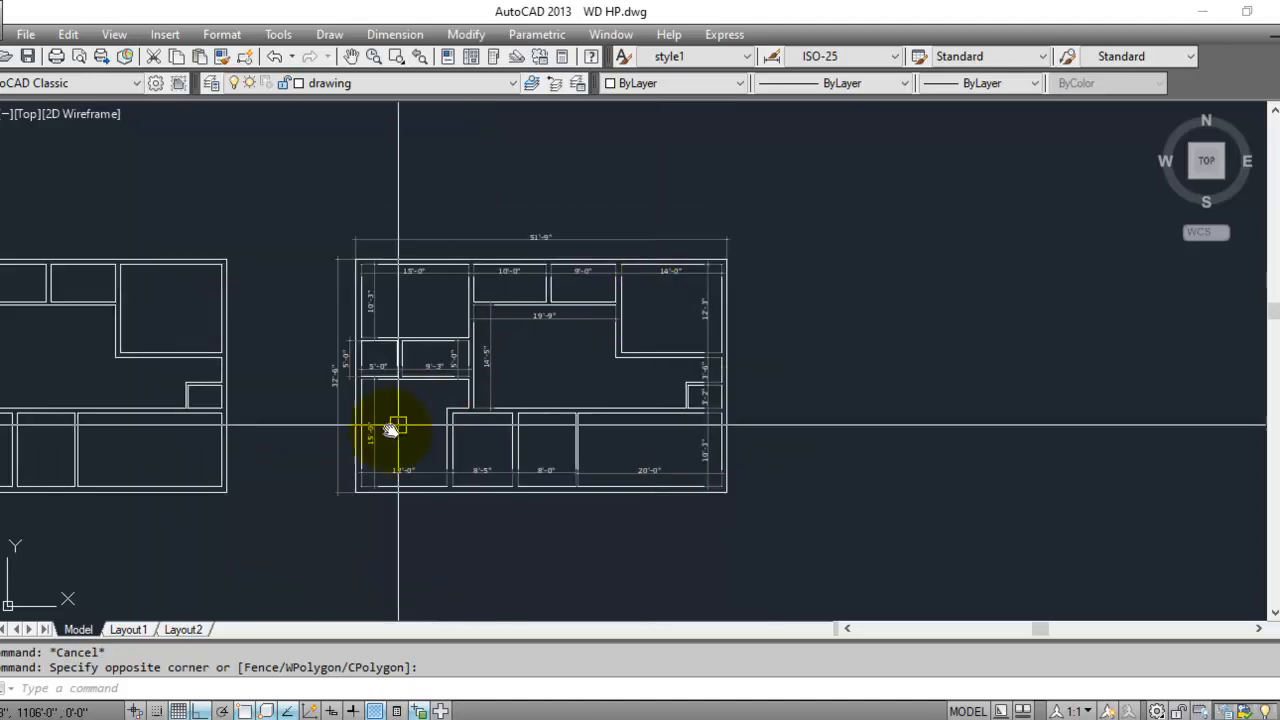
middle_click_drag(214, 446, 429, 423)
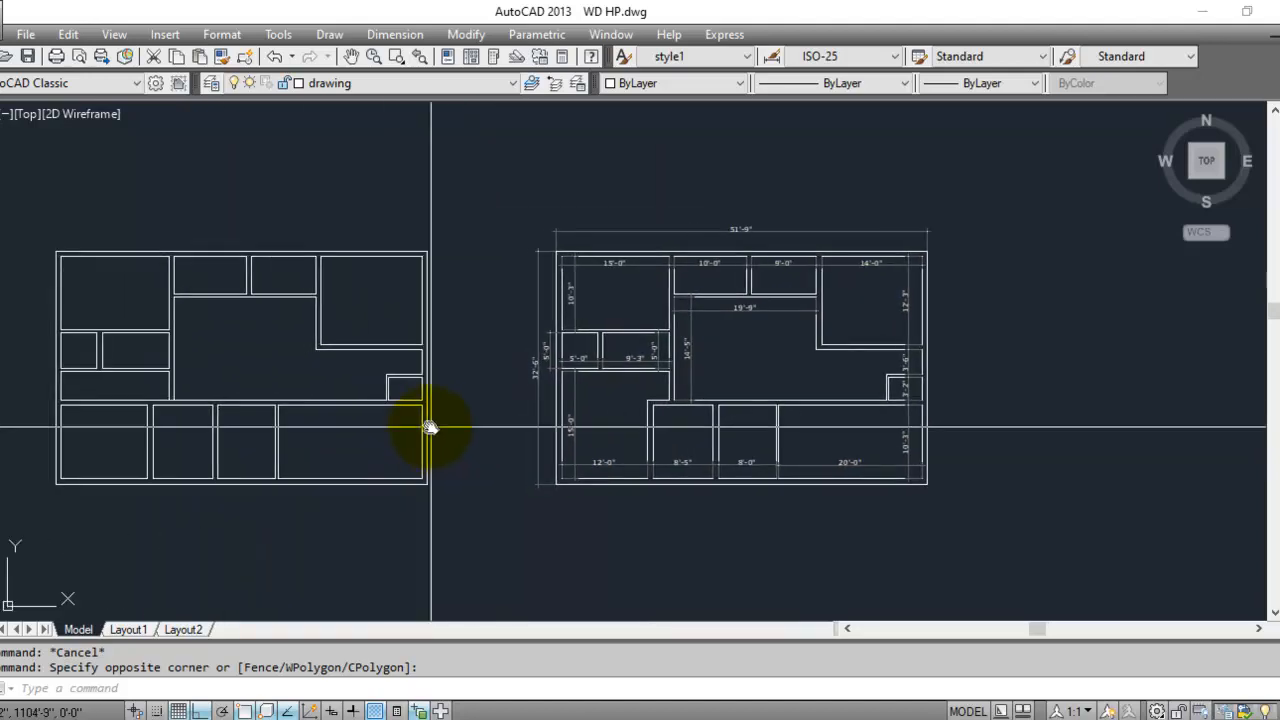
left_click(474, 219)
left_click(21, 525)
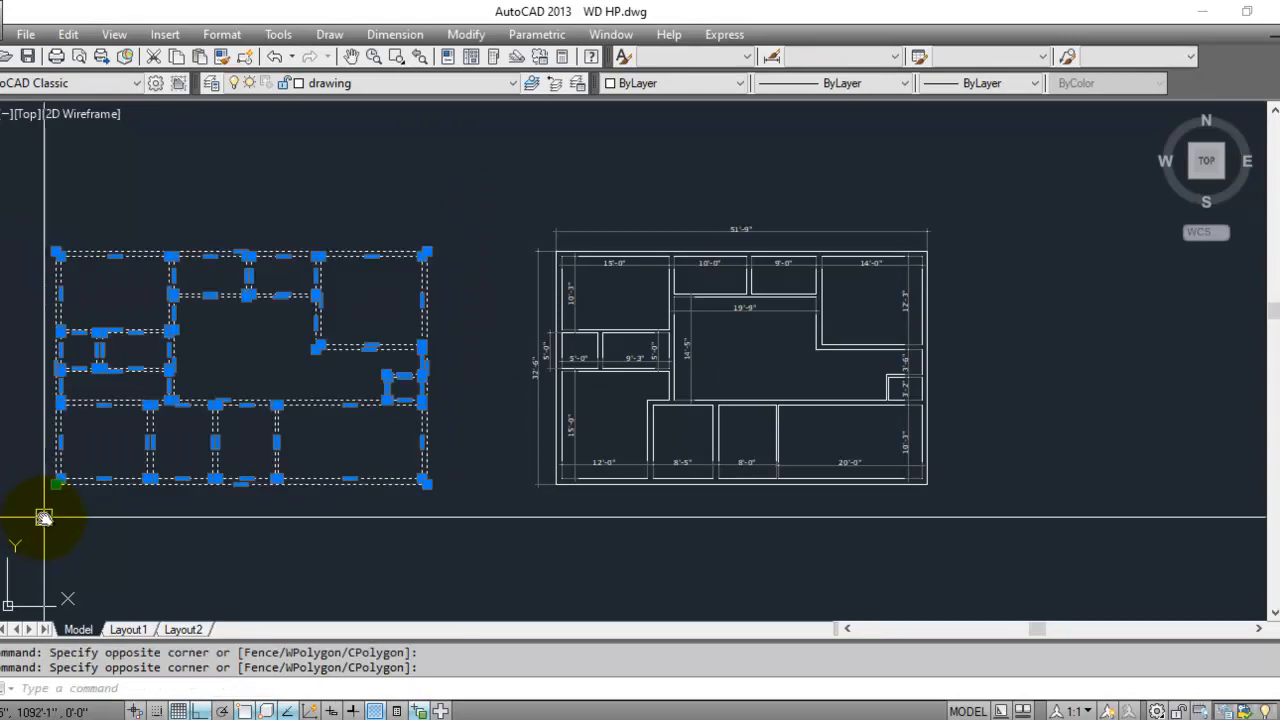
key("Return")
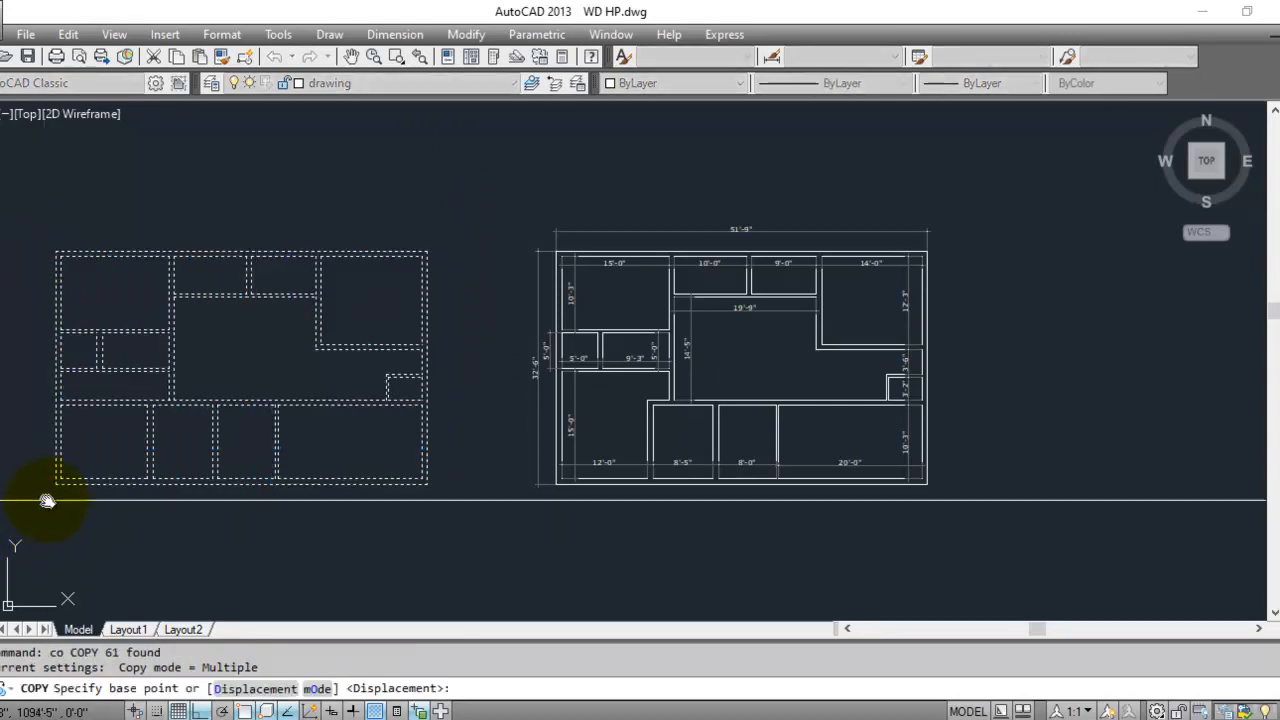
left_click(56, 484)
scroll(130, 493, "down", 4)
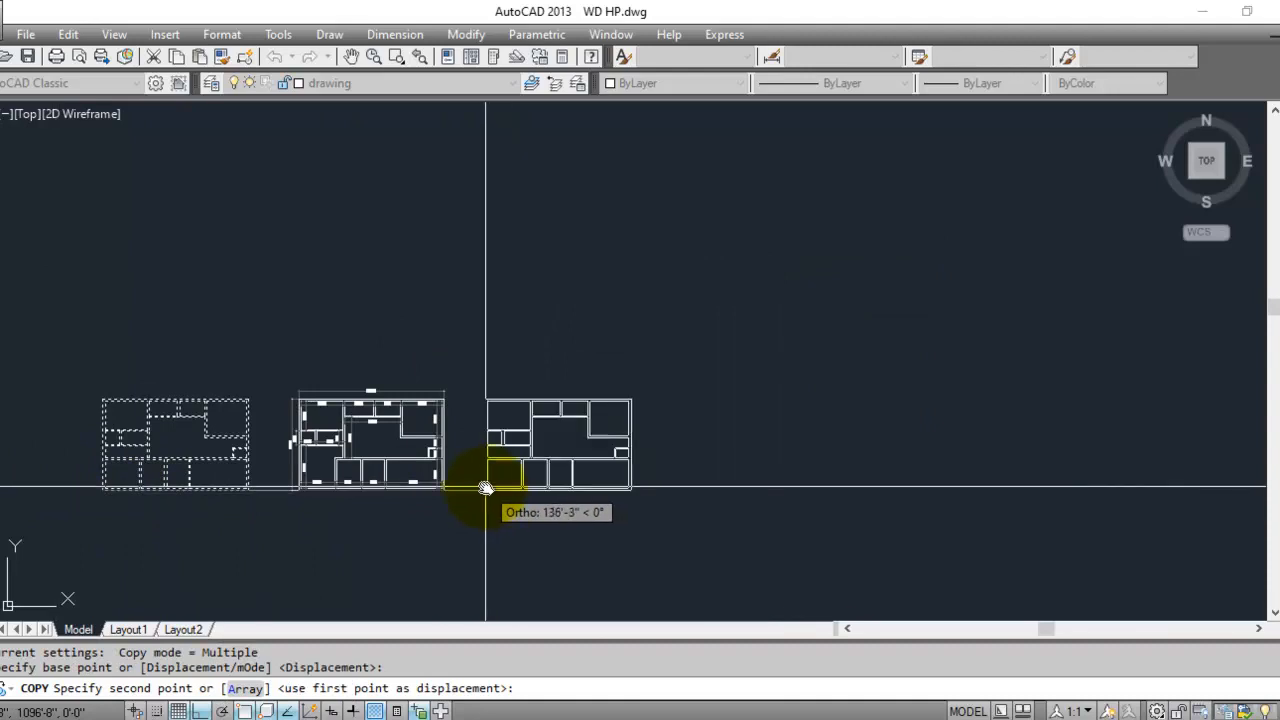
left_click(485, 488)
key("Escape")
- In the new copy, offset the lower-left room's left inner wall line 4.5 inches into the room
scroll(560, 491, "up", 4)
scroll(477, 388, "up", 2)
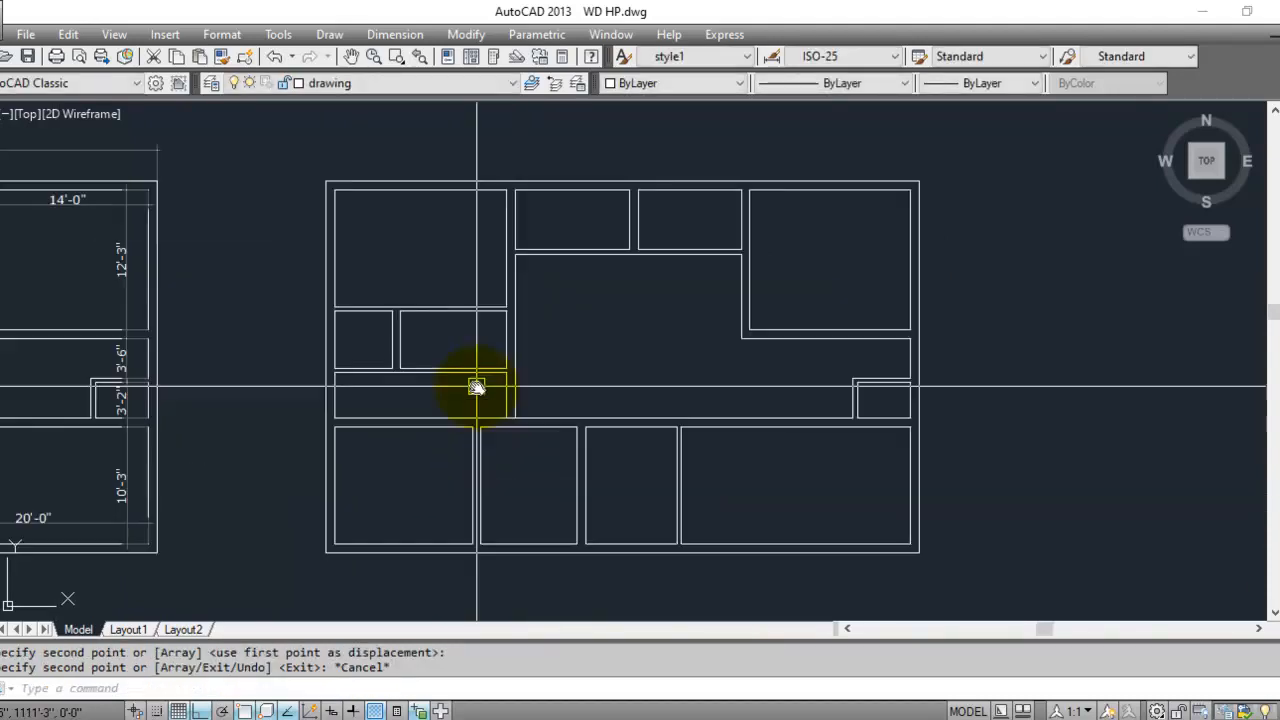
scroll(427, 372, "up", 2)
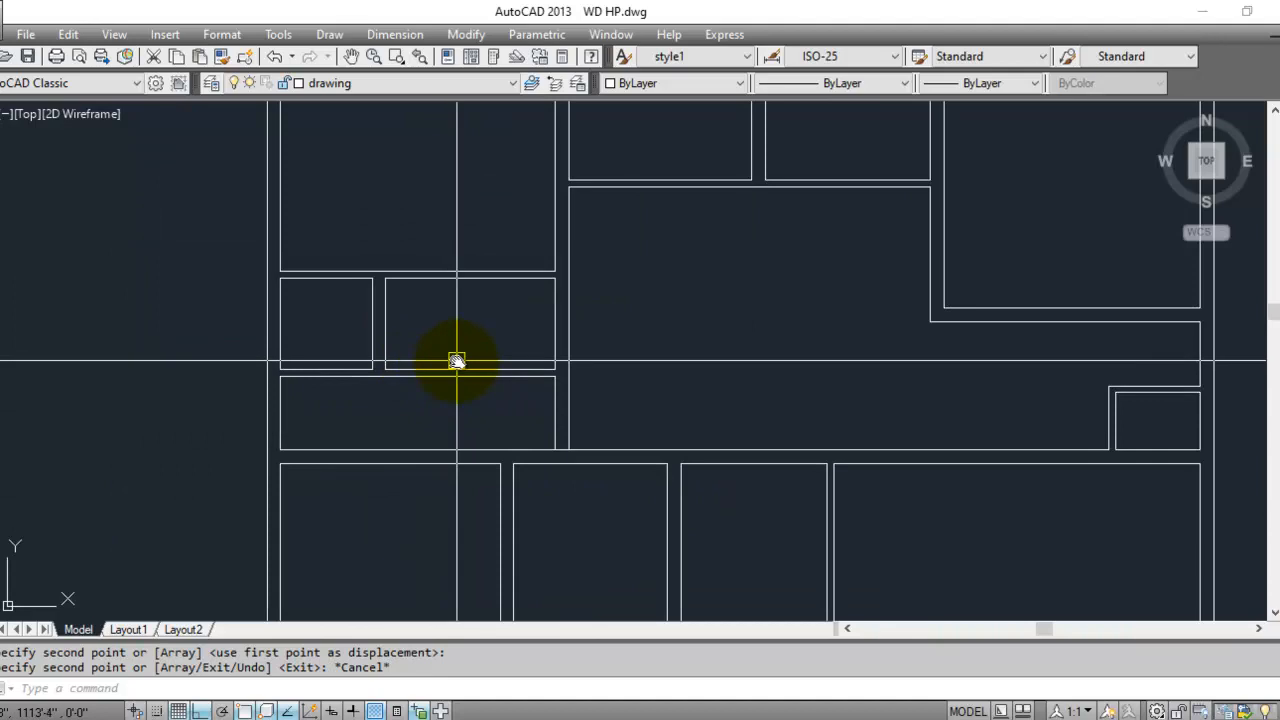
scroll(460, 340, "down", 3)
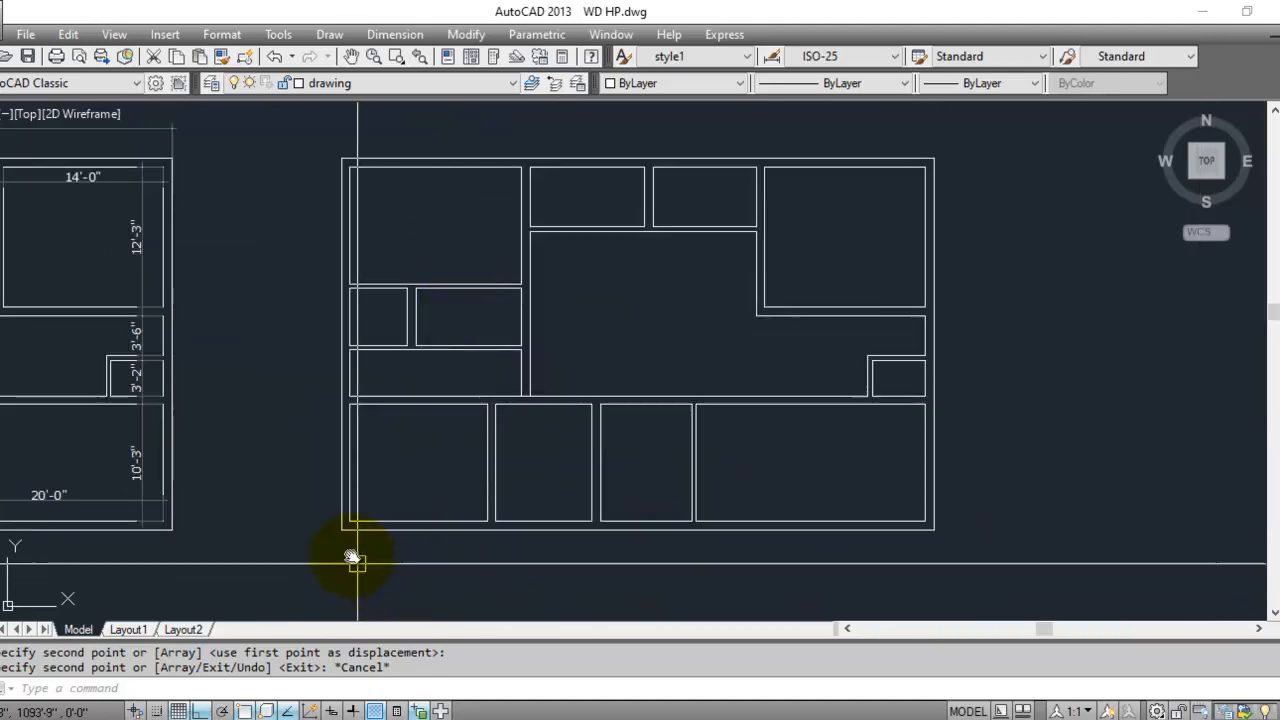
scroll(334, 537, "up", 3)
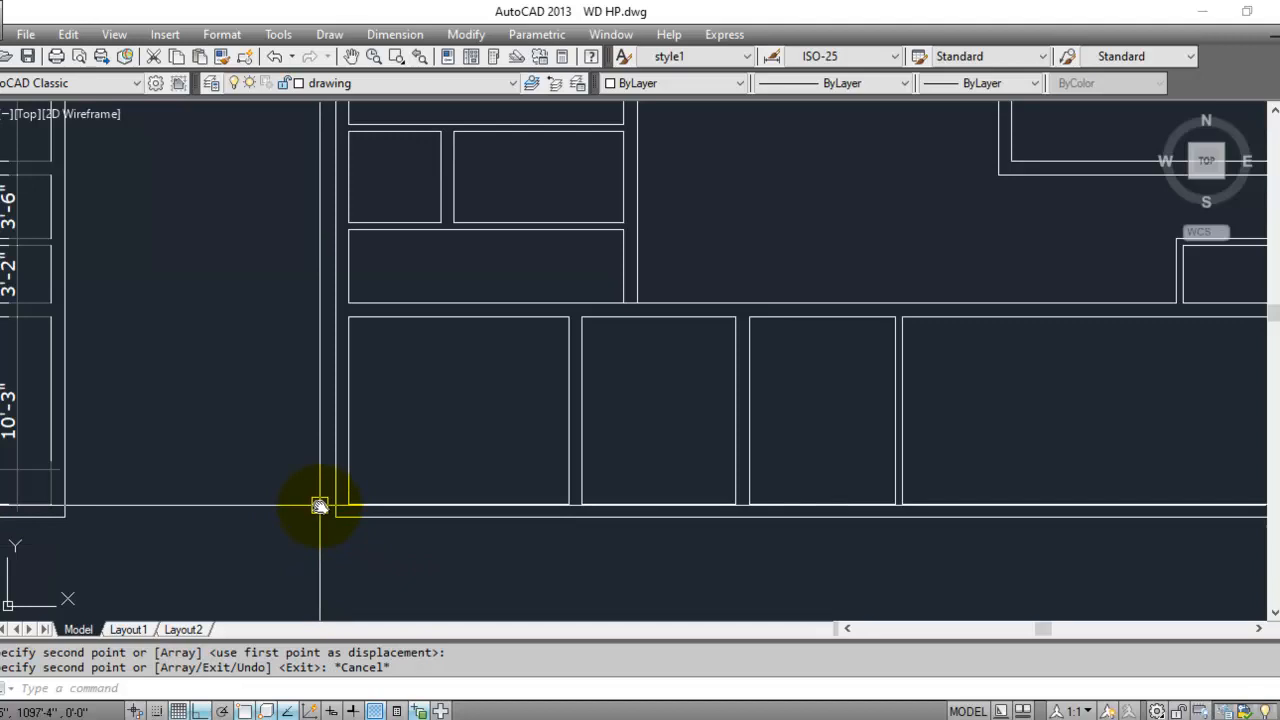
scroll(349, 486, "up", 5)
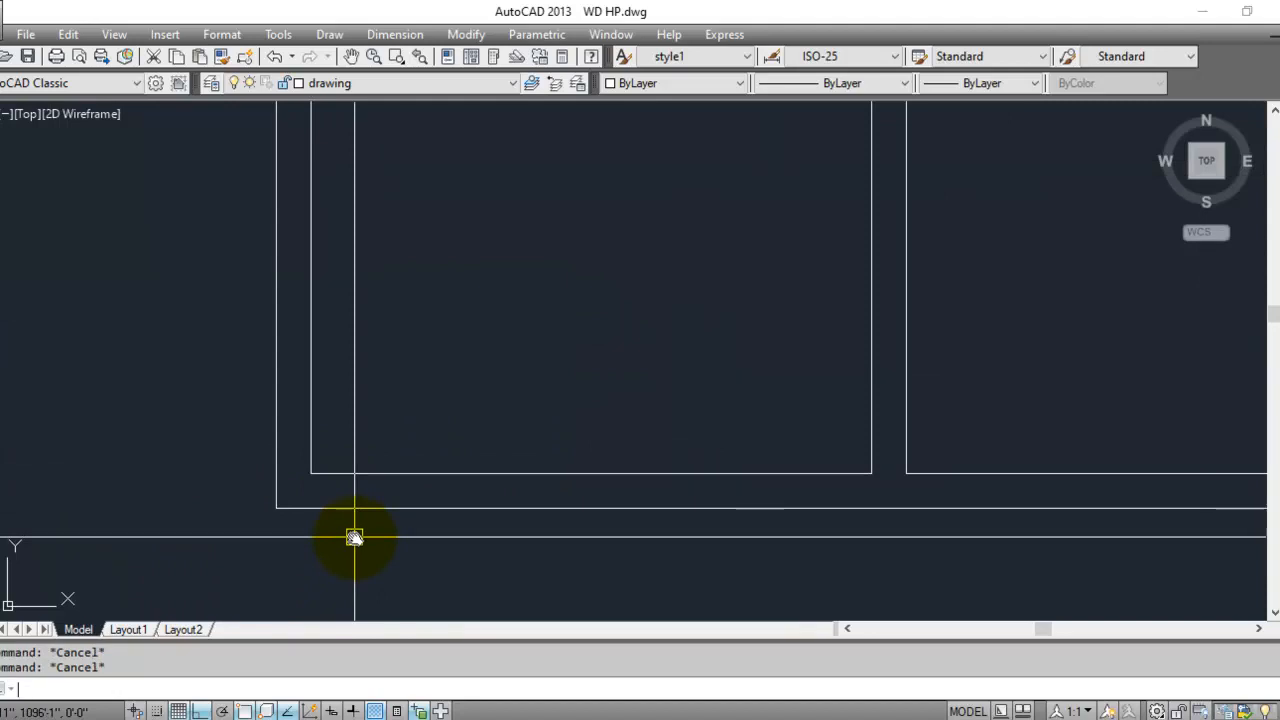
type("o")
key("Return")
type("4")
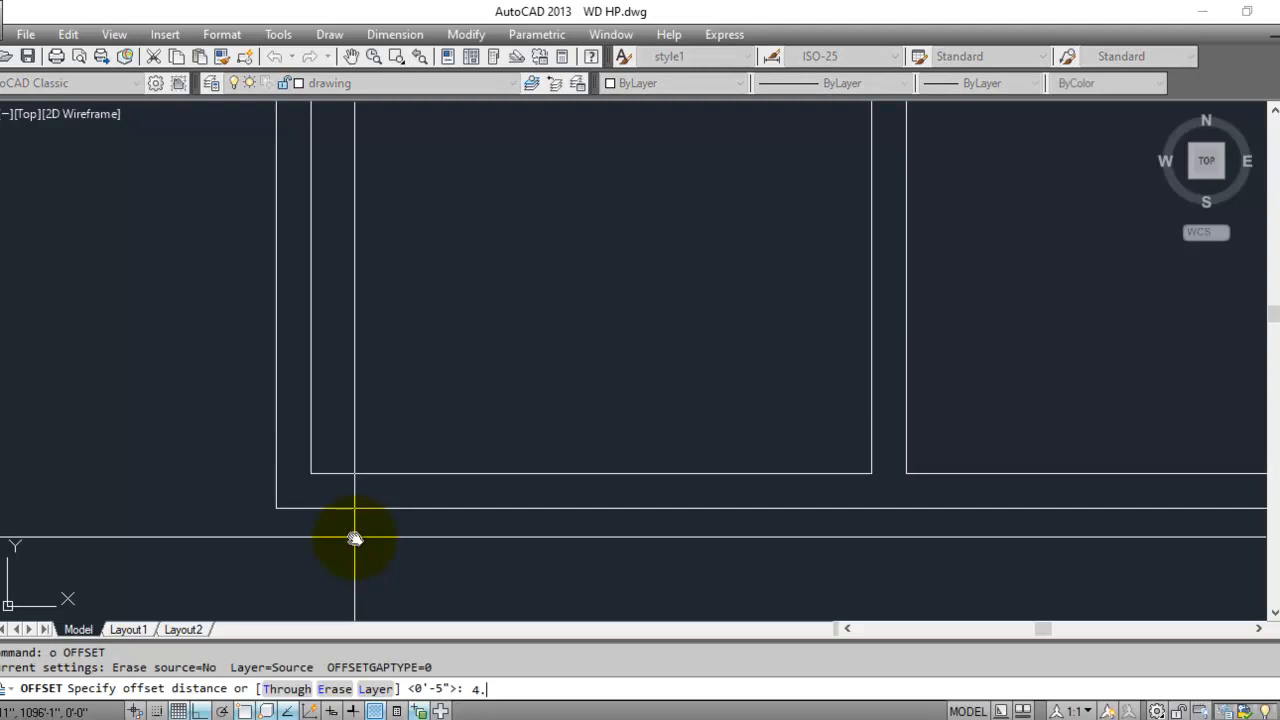
type(".5")
key("Return")
left_click(315, 443)
left_click(357, 449)
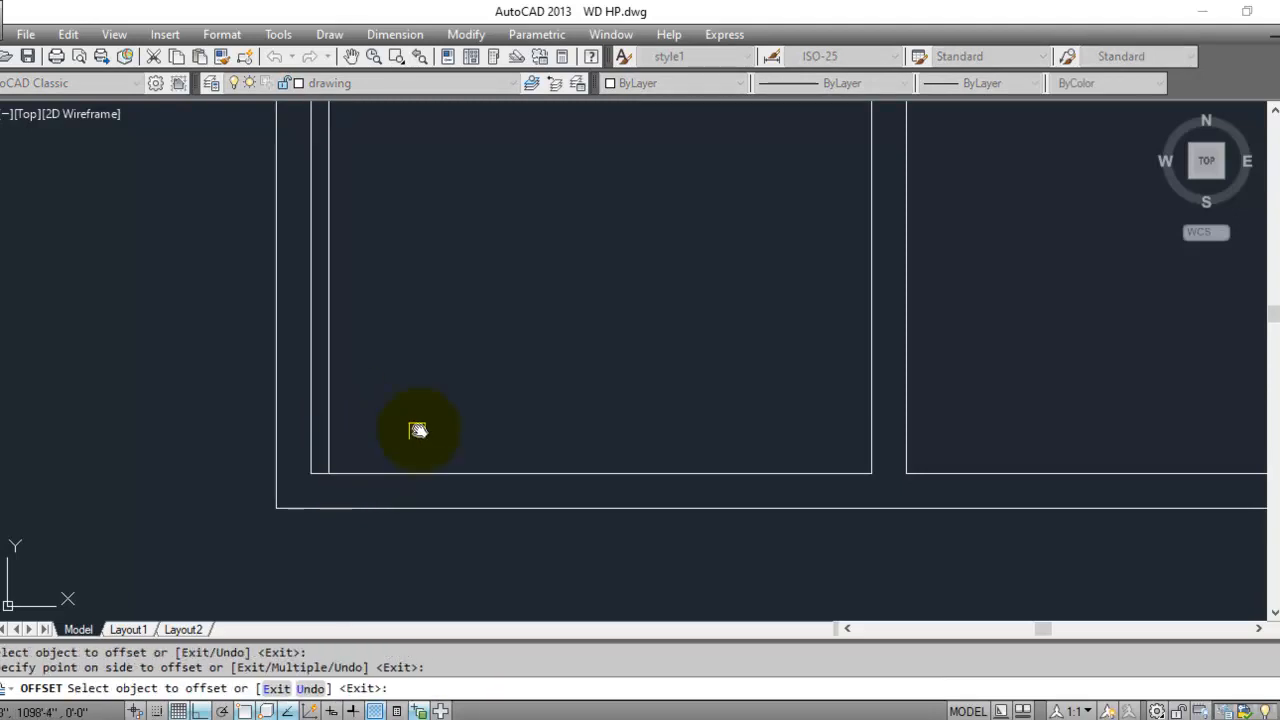
key("Escape")
- Extend the offset line down through the bottom wall to the outer wall line
type("ex")
key("Return")
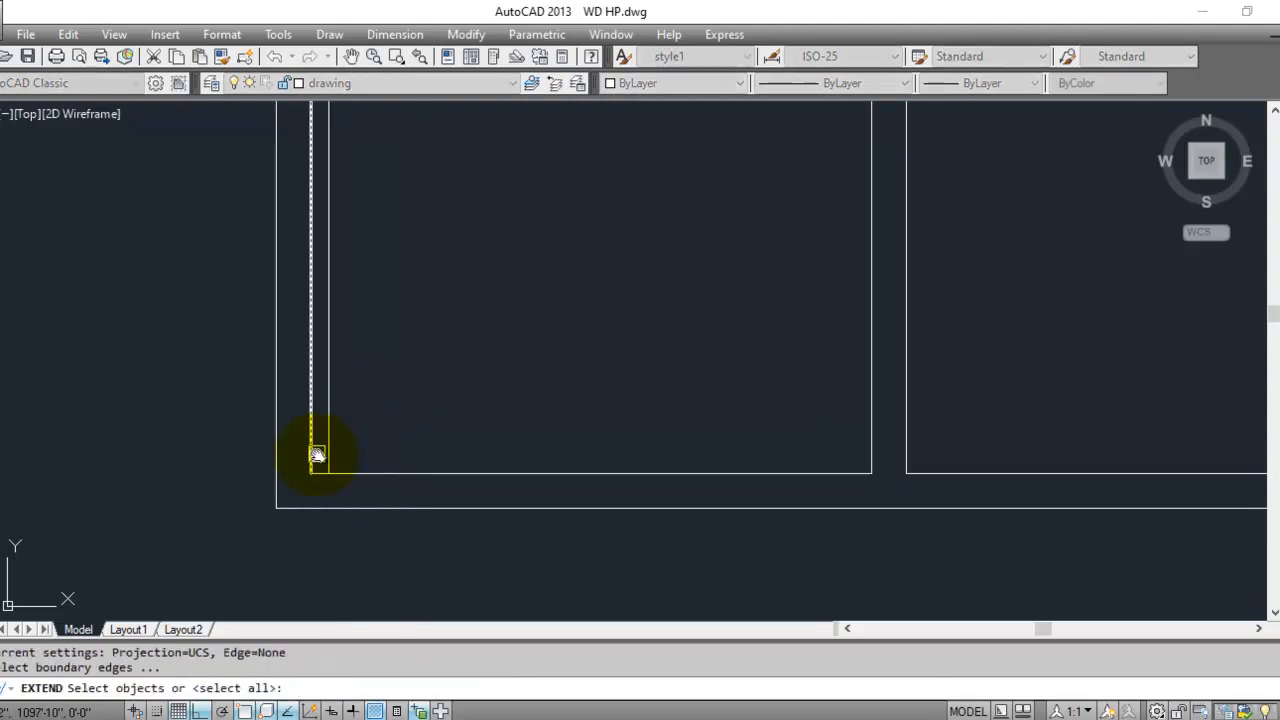
key("Return")
key("Escape")
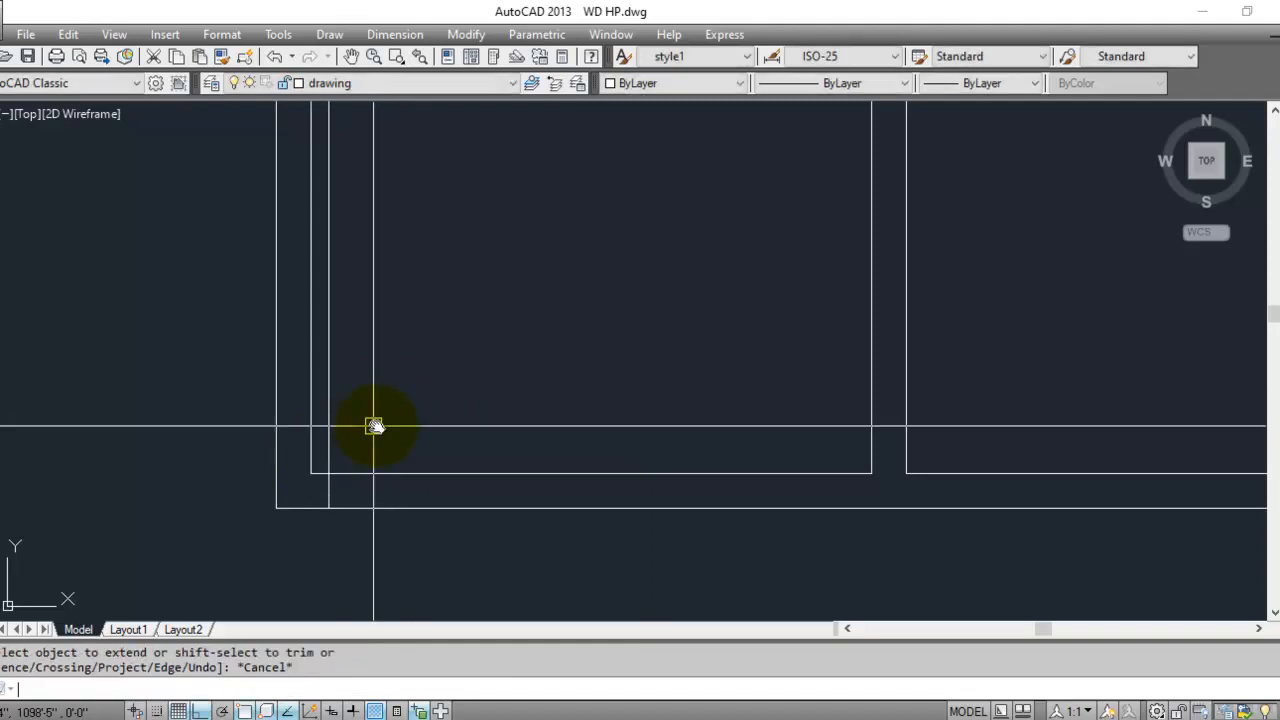
- Trim the part of the offset line inside the room, keeping only the short piece across the bottom wall
type("tr")
key("Return")
key("Return")
left_click(331, 444)
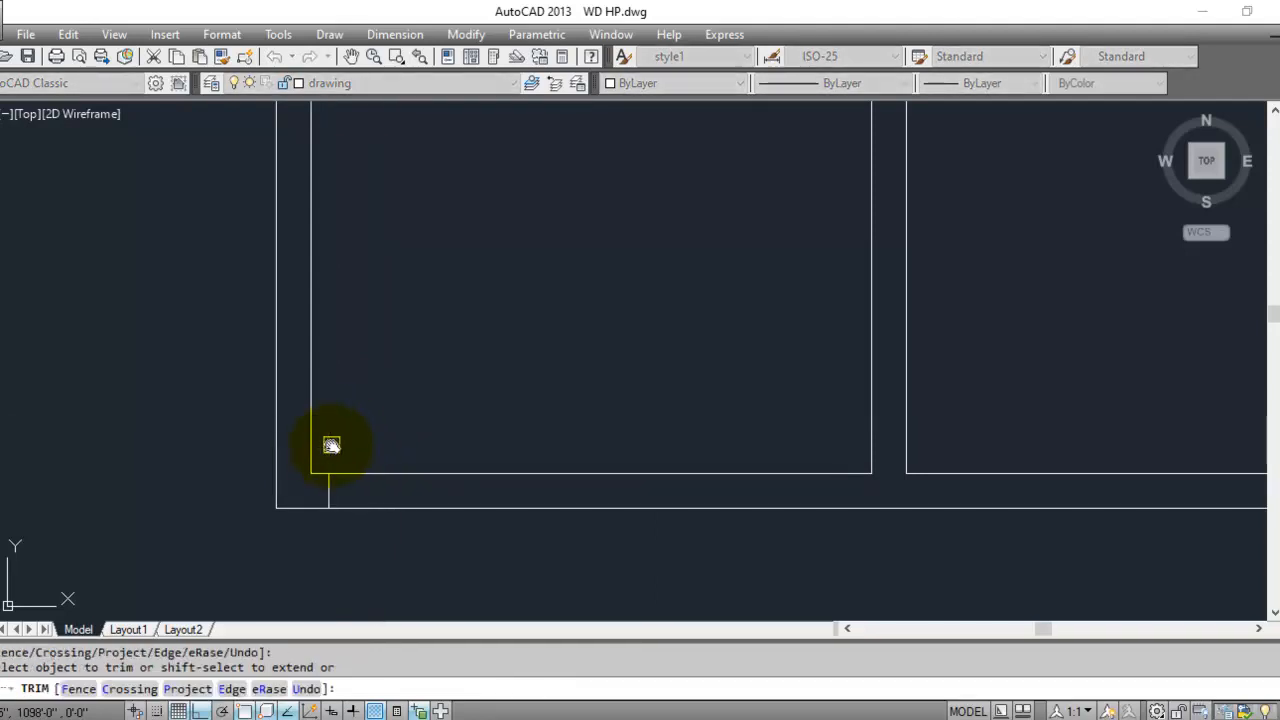
key("Escape")
key("Escape")
- Offset the lower-left room's right inner wall line 4.5 inches into the room
type("o")
key("Return")
type("4.5")
key("Return")
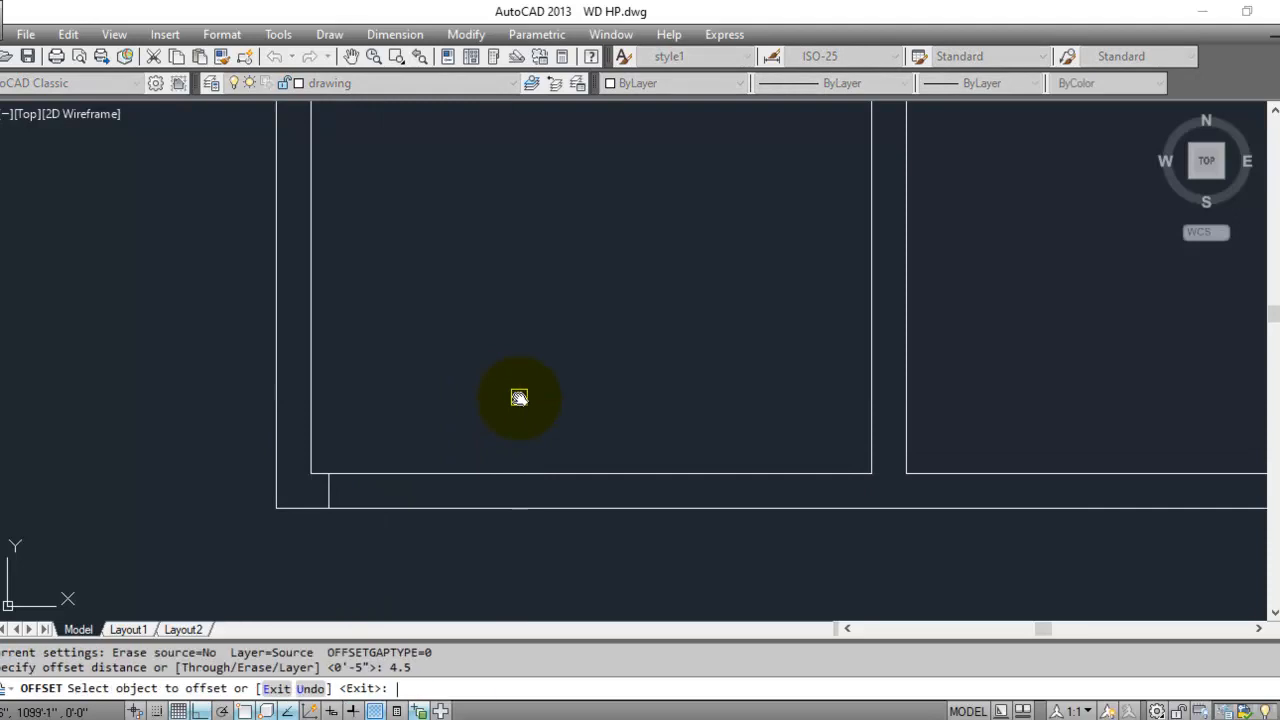
left_click(879, 432)
left_click(810, 431)
key("Escape")
key("Escape")
- Extend the right offset line down to the outer line of the bottom wall
type("ex")
key("Return")
key("Return")
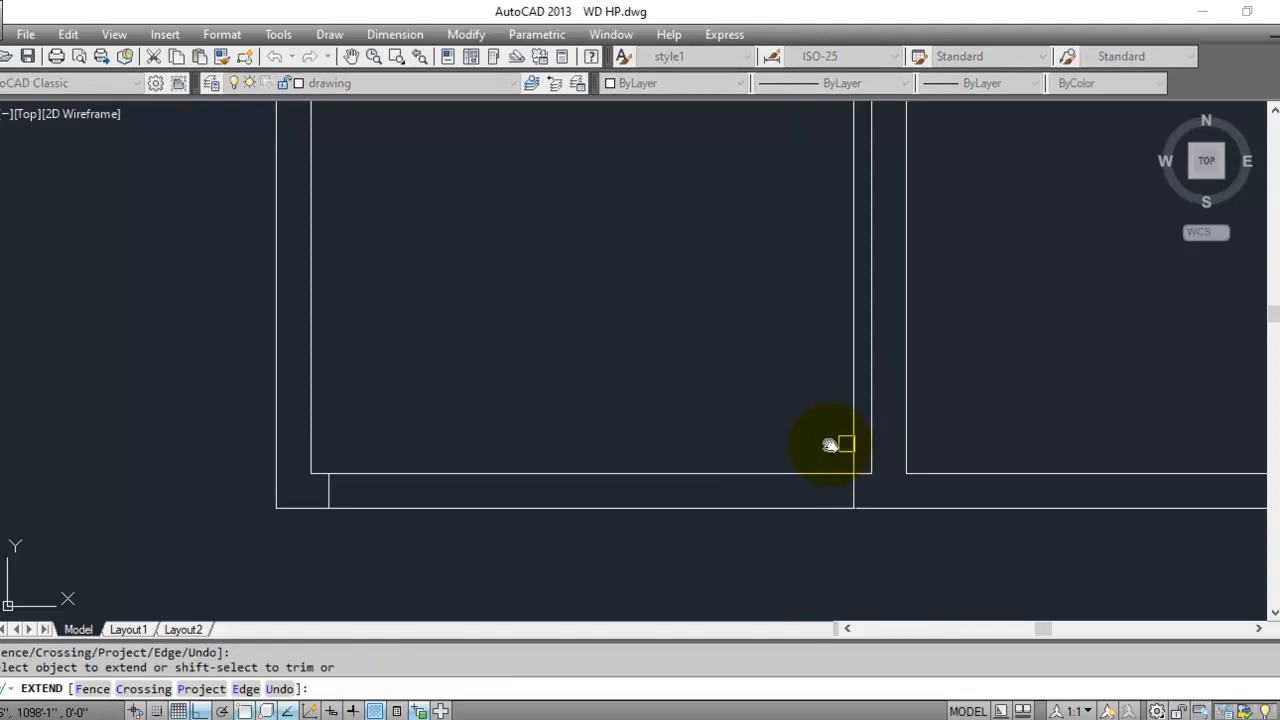
left_click(852, 446)
key("Escape")
key("Escape")
- Trim the right offset line inside the room and the bottom wall's inner line between the two short cross pieces
type("tr")
key("Return")
key("Return")
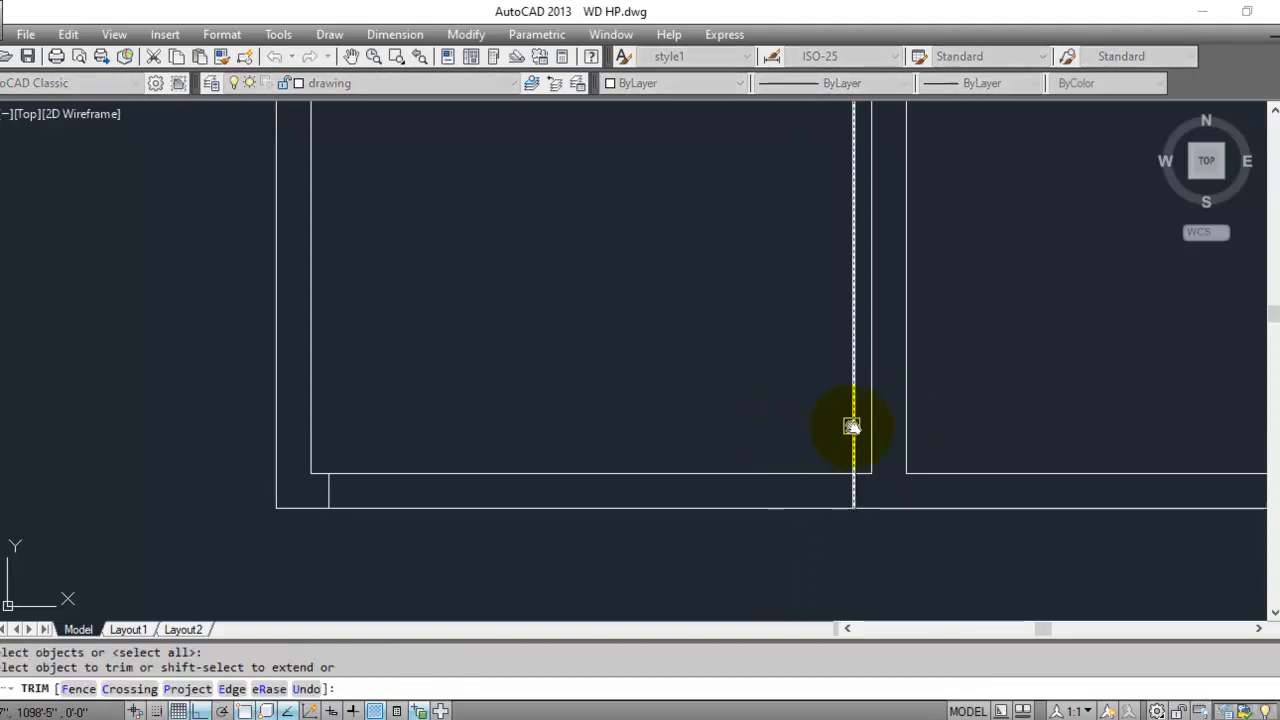
scroll(588, 558, "down", 3)
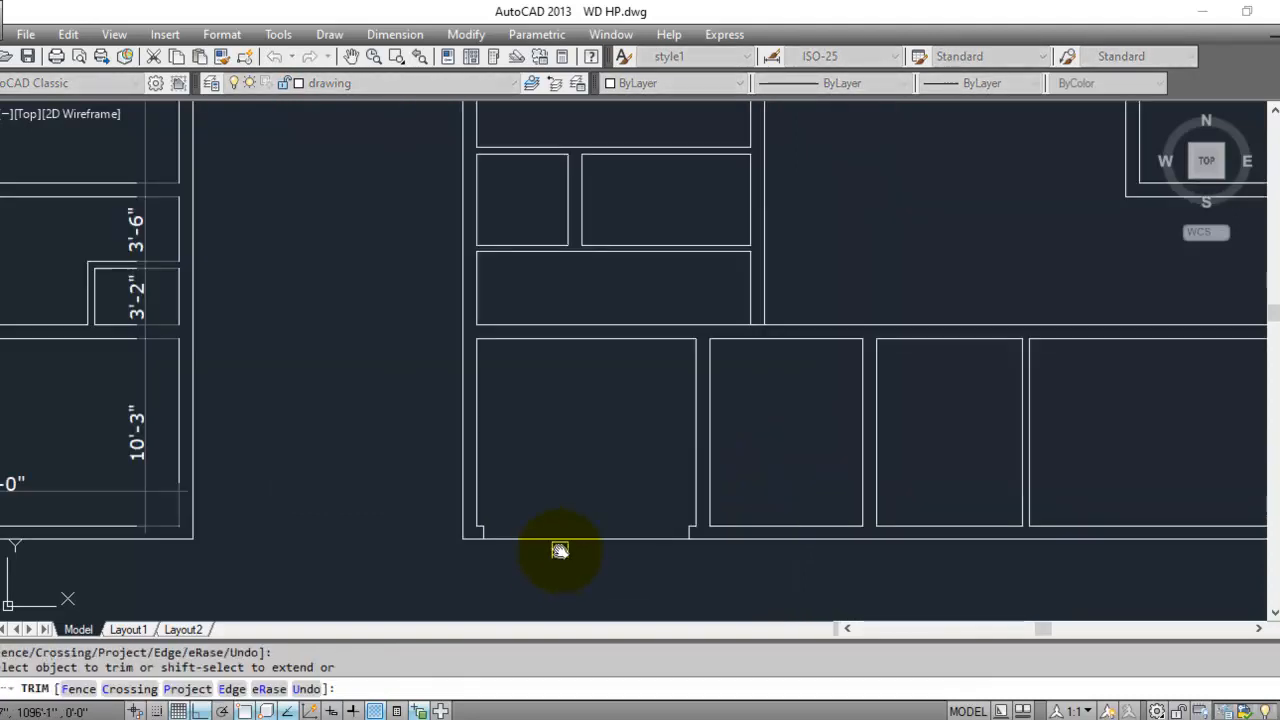
- Extend both side wall lines of the lower-left room up to the upper line of the wall above it
mouse_move(600, 414)
middle_mouse_down()
mouse_move(506, 489)
mouse_move(491, 463)
mouse_move(470, 515)
mouse_move(531, 337)
mouse_move(549, 494)
mouse_move(718, 498)
mouse_move(780, 451)
middle_mouse_up()
scroll(780, 451, "up", 2)
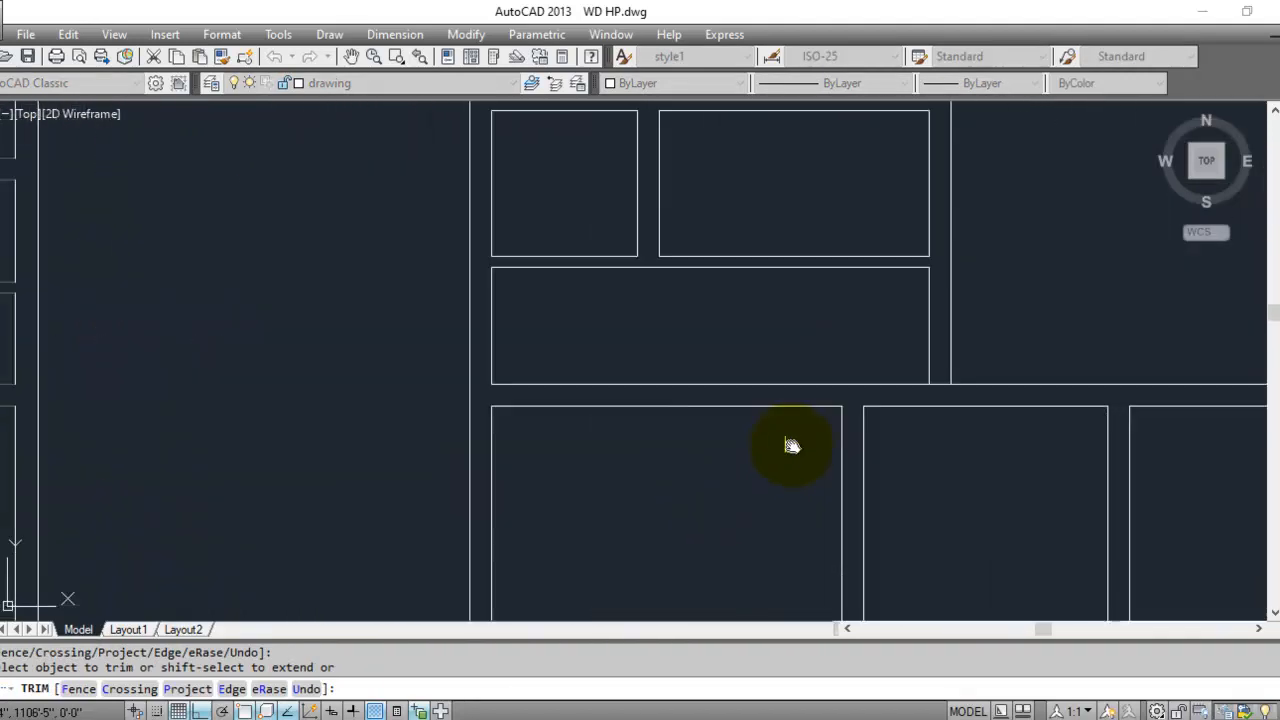
key("Escape")
key("Escape")
key("Escape")
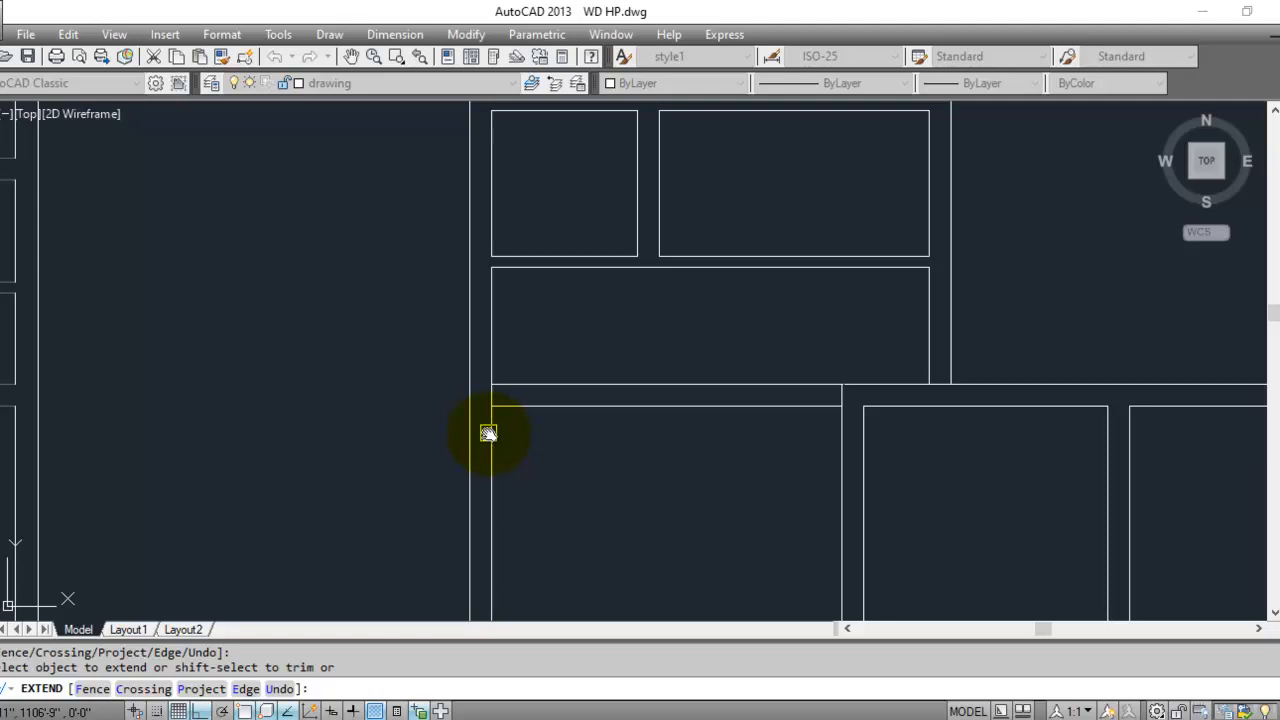
key("Escape")
- Remove both horizontal wall lines between the lower-left room and the narrow space above it
type("tr")
key("Return")
key("Return")
left_click(680, 352)
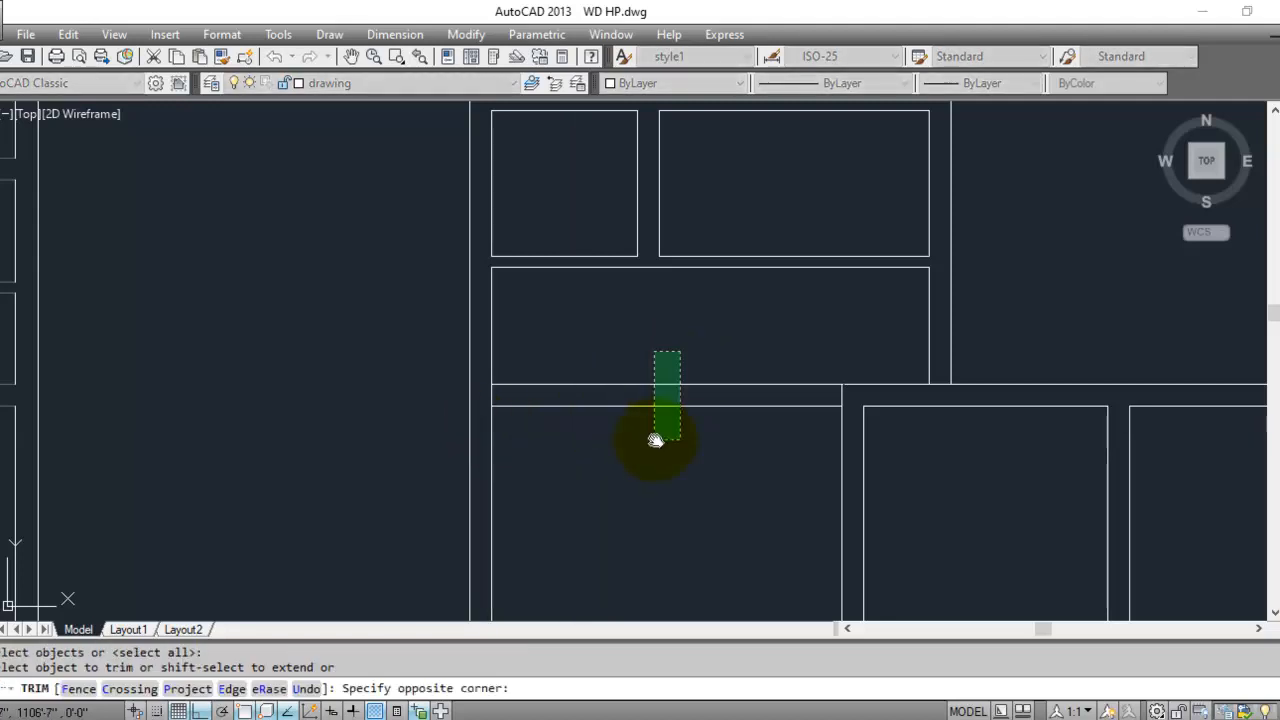
key("Escape")
left_click(660, 406)
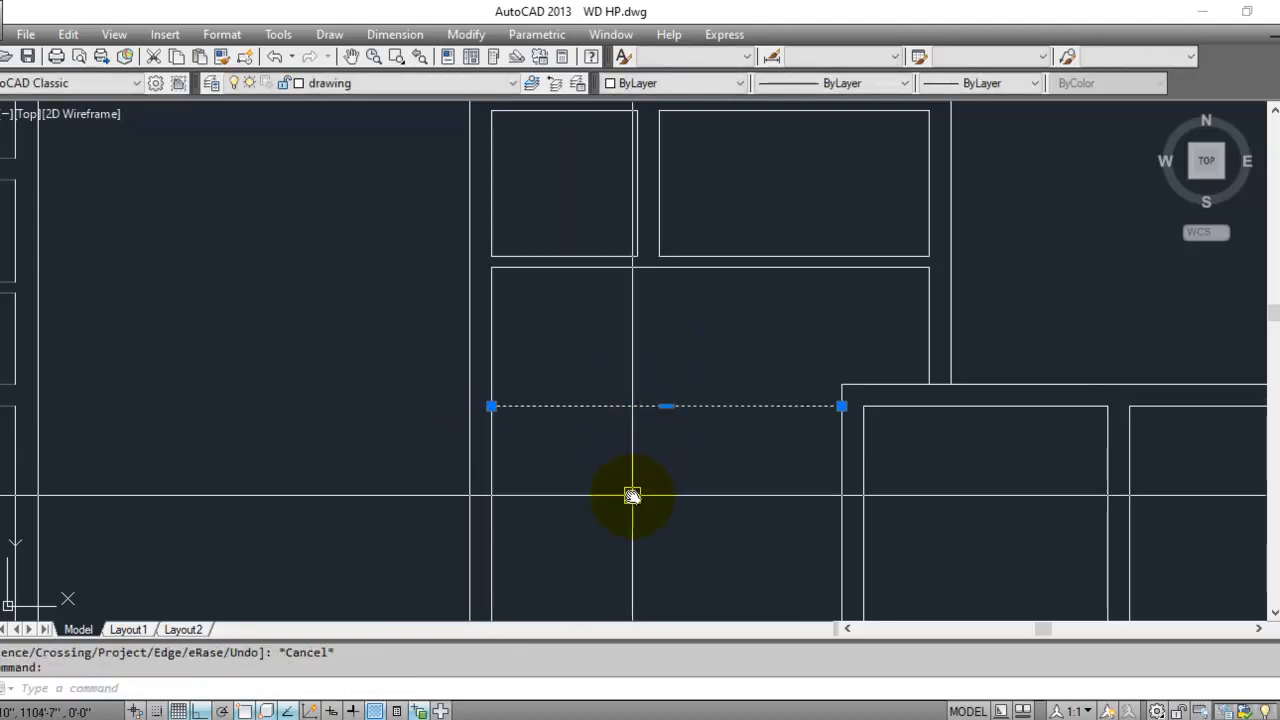
key("Delete")
- Offset the top-left room's bottom wall line 4.5 inches up into the room
scroll(470, 249, "down", 2)
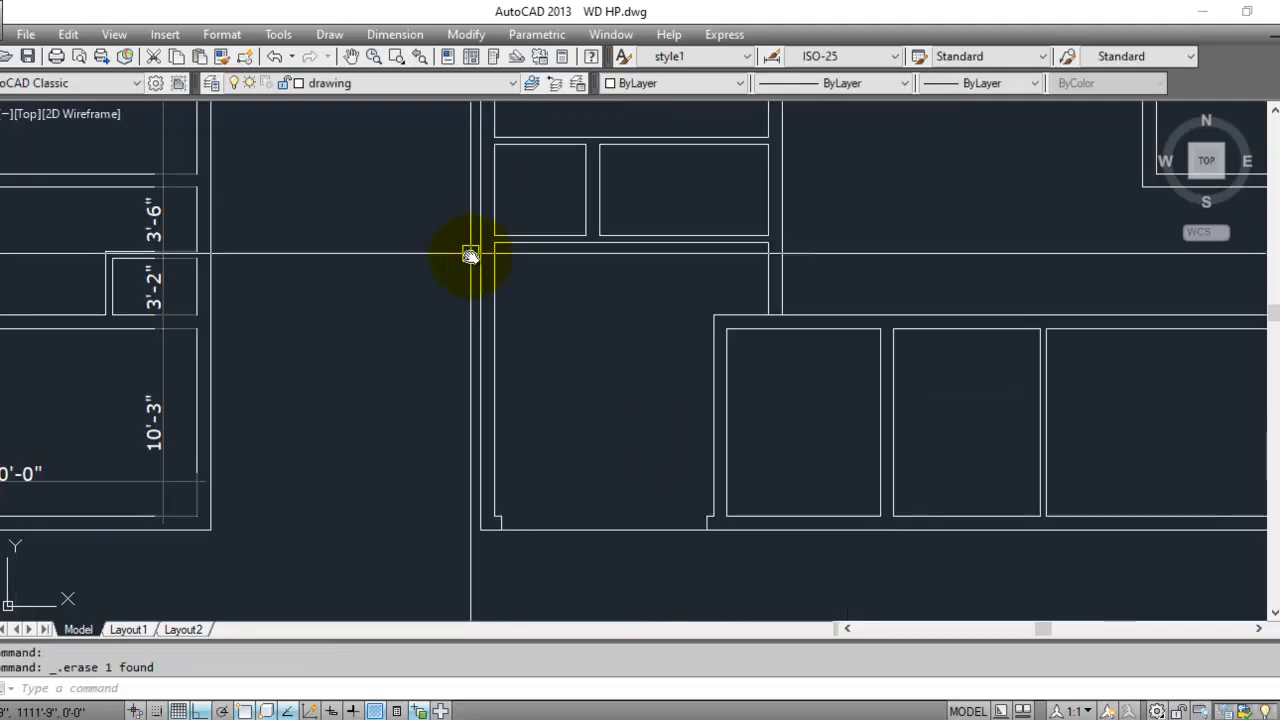
middle_click_drag(770, 495, 543, 628)
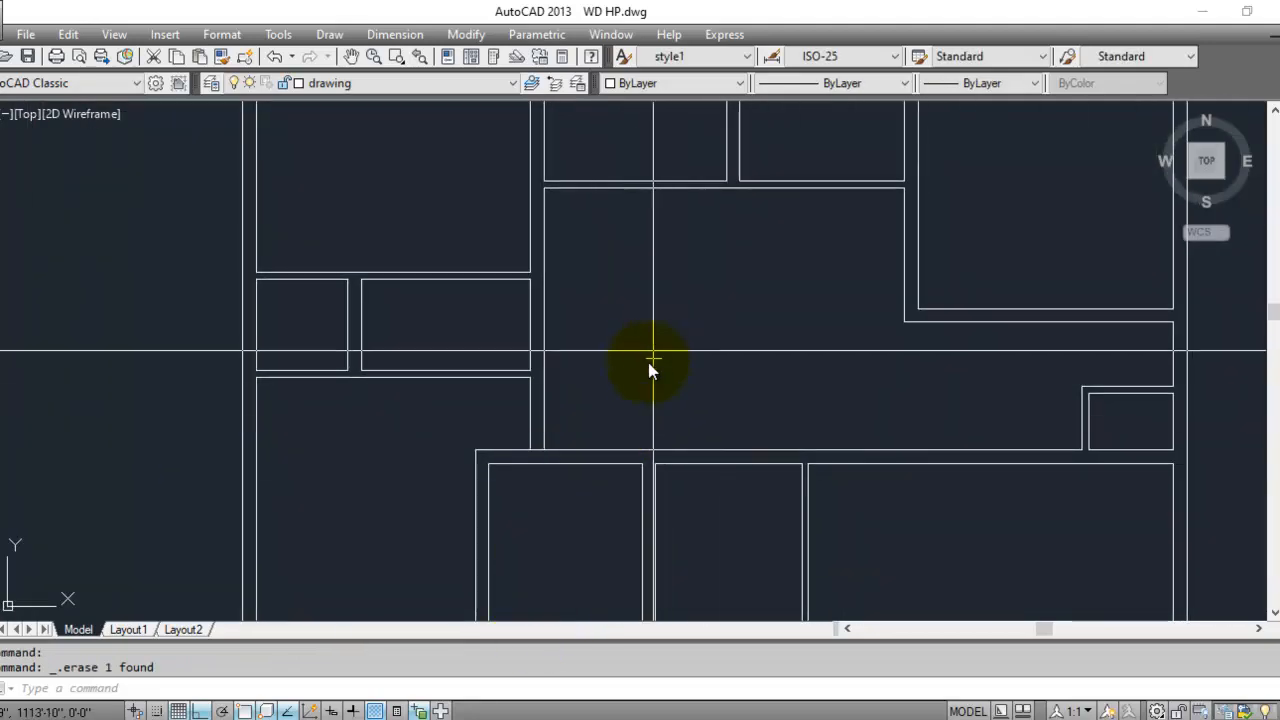
middle_click_drag(375, 340, 371, 491)
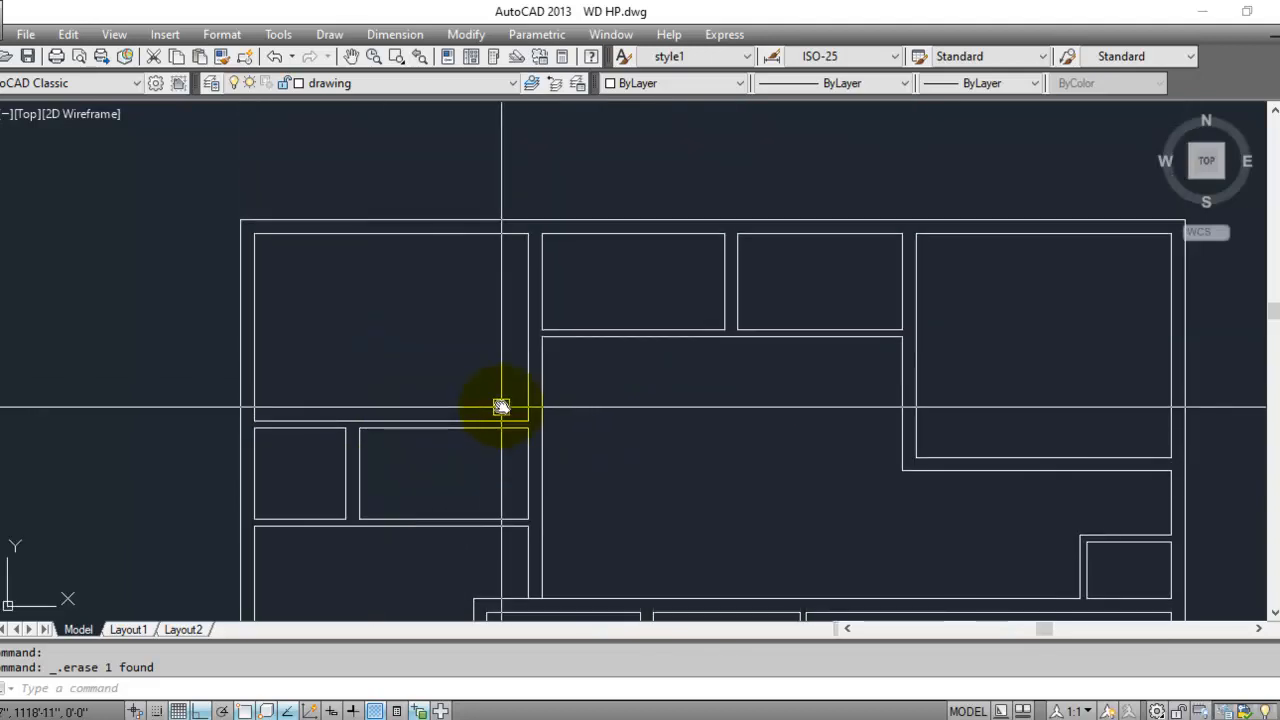
scroll(560, 503, "up", 4)
middle_click_drag(695, 370, 711, 460)
key("Escape")
type("o")
key("Return")
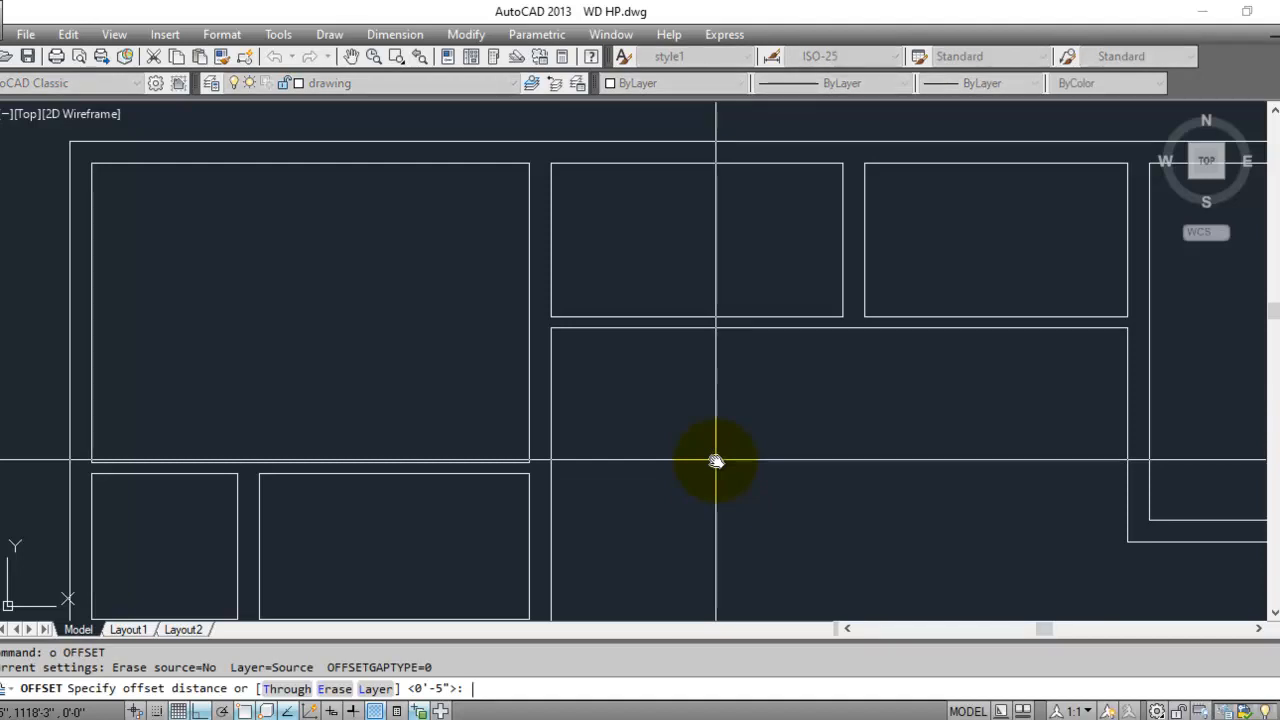
key("Return")
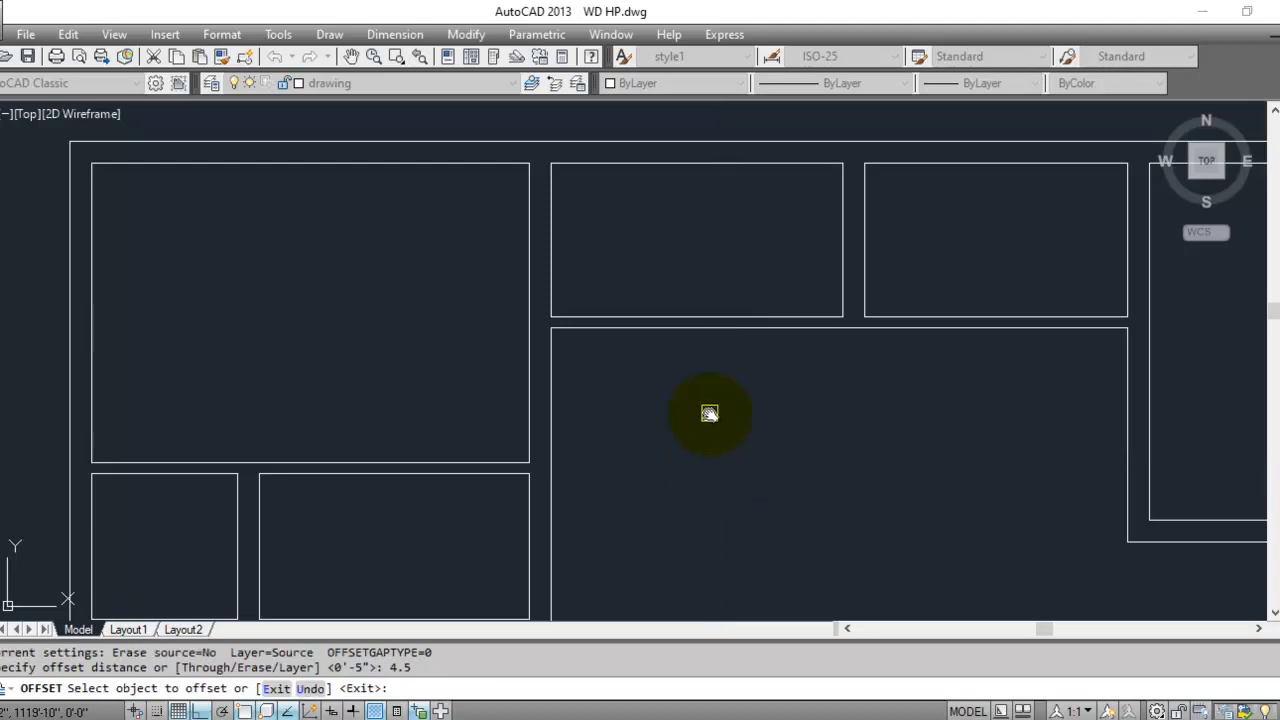
left_click(488, 435)
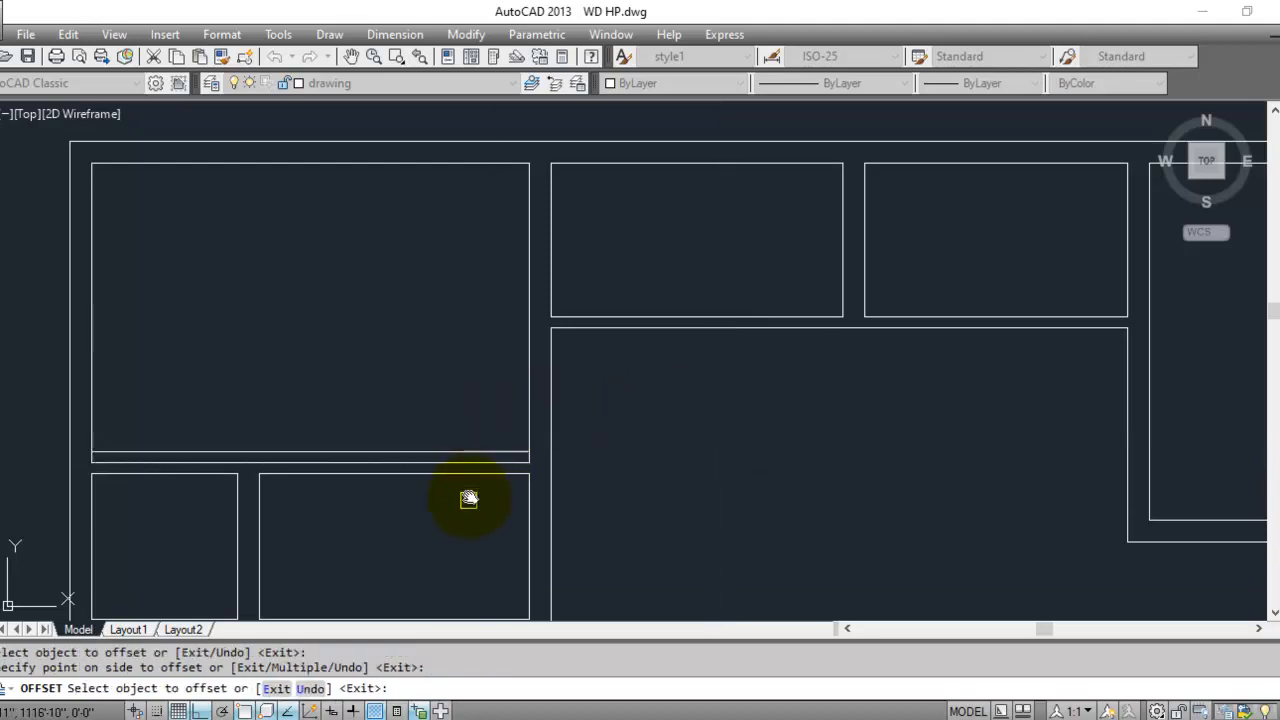
- Offset the top wall line of the wider middle-left room 4.5 inches down into that room
left_click(485, 473)
left_click(471, 506)
key("Escape")
key("Escape")
key("Escape")
- Extend both offset lines across the vertical wall to the central hall's left wall line
type("ex")
key("Return")
left_click(495, 455)
key("Return")
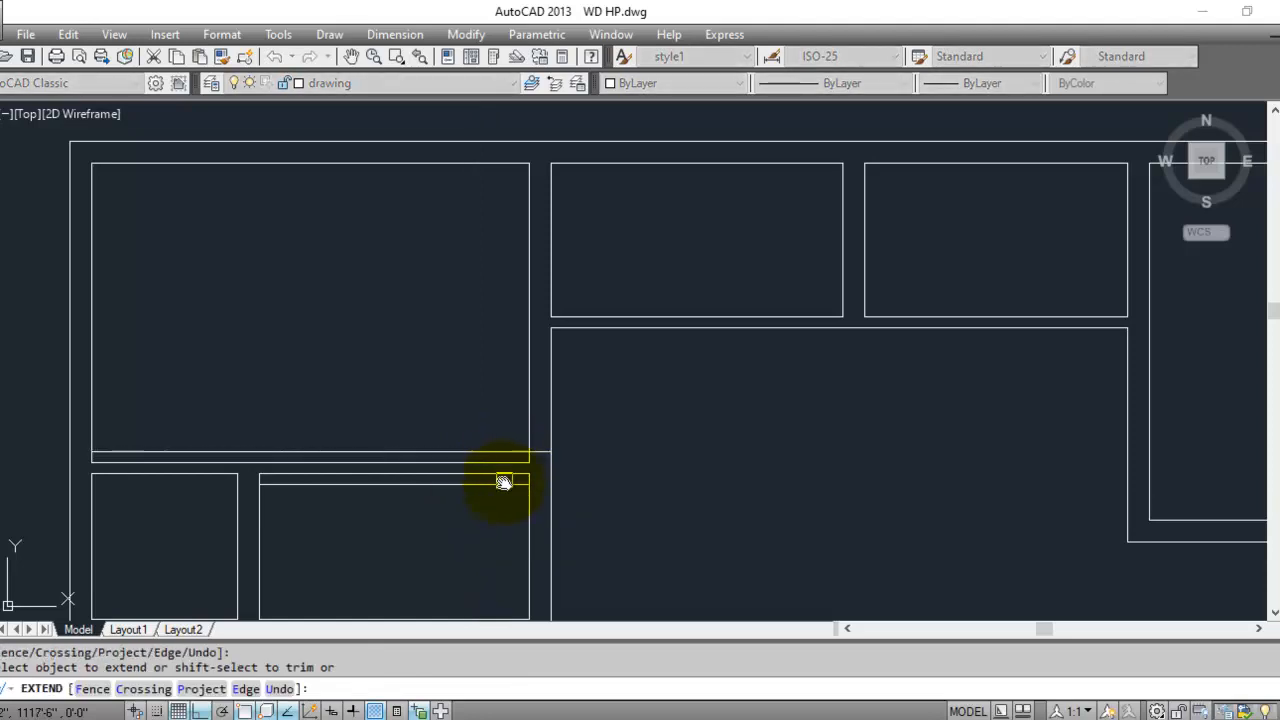
key("Escape")
key("Escape")
- Trim both extended lines inside the rooms, keeping only the short pieces across the hall's left wall
type("tr")
key("Return")
key("Return")
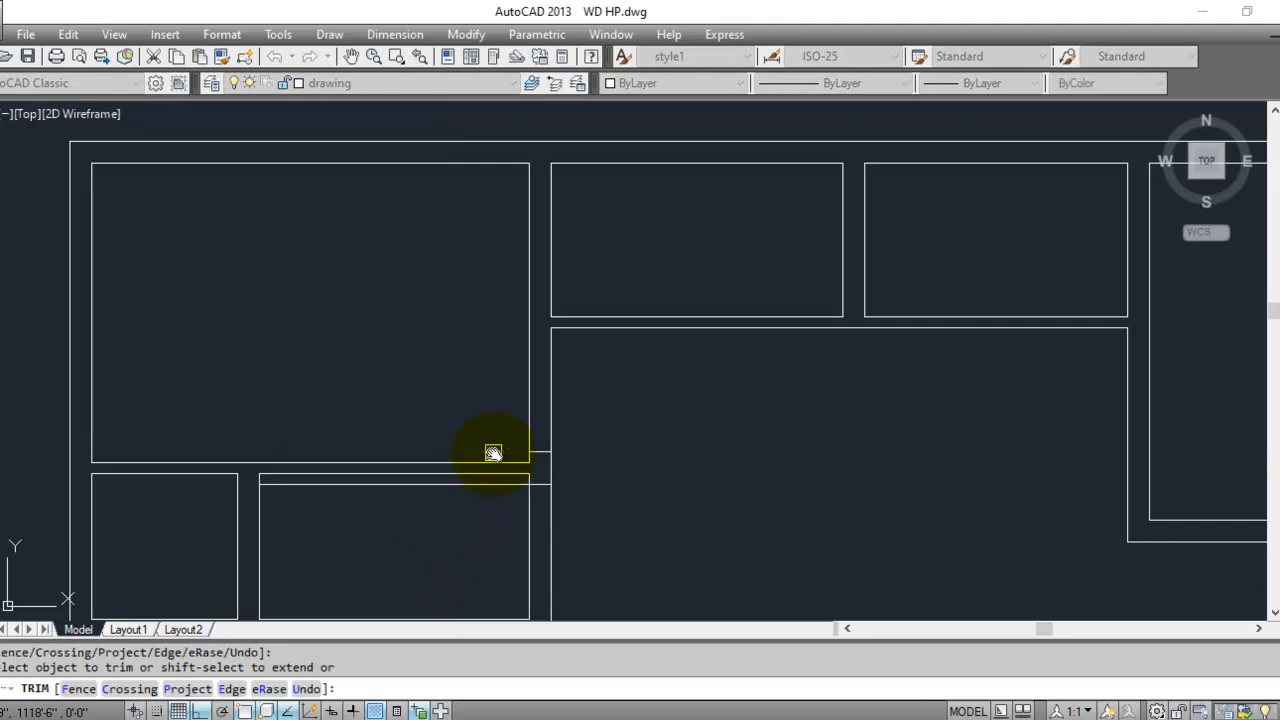
key("Escape")
key("Escape")
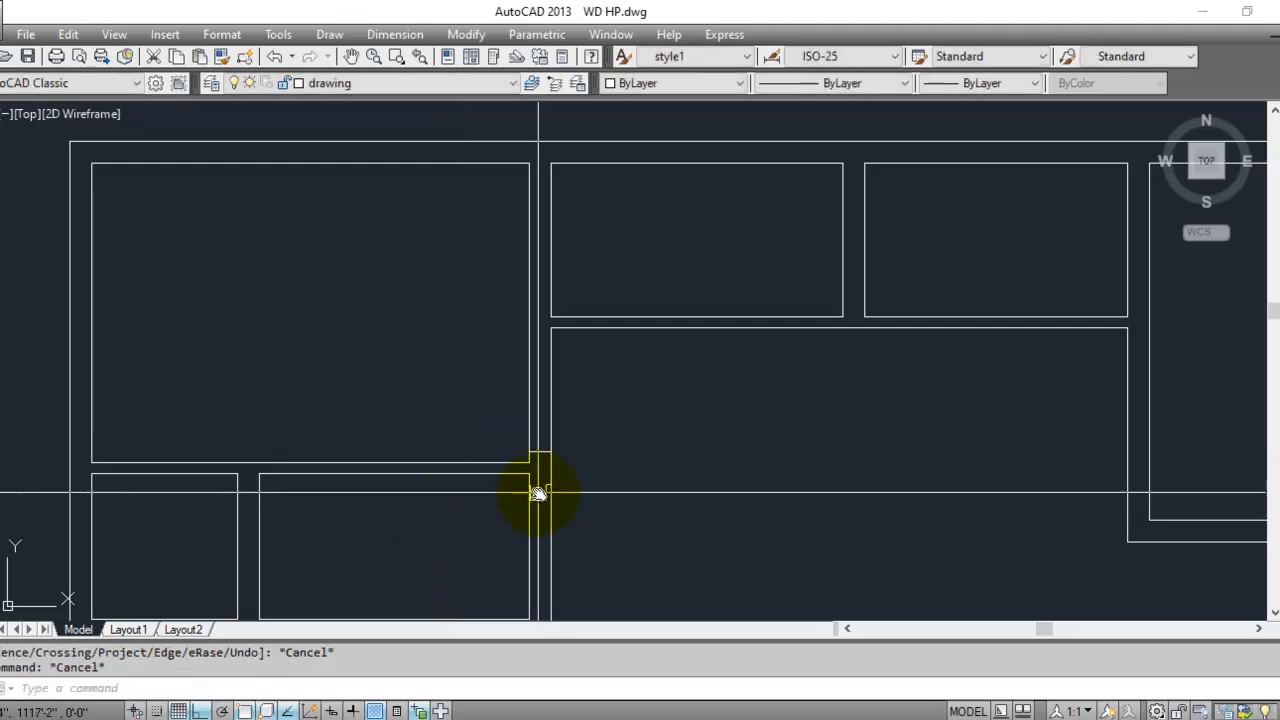
- Offset the upper jamb line in the central hall's left wall 3'6" upward to mark the top-left room's door opening
scroll(569, 480, "up", 2)
middle_click_drag(569, 480, 640, 514)
scroll(636, 520, "down", 2)
type("o")
key("Return")
type("3")
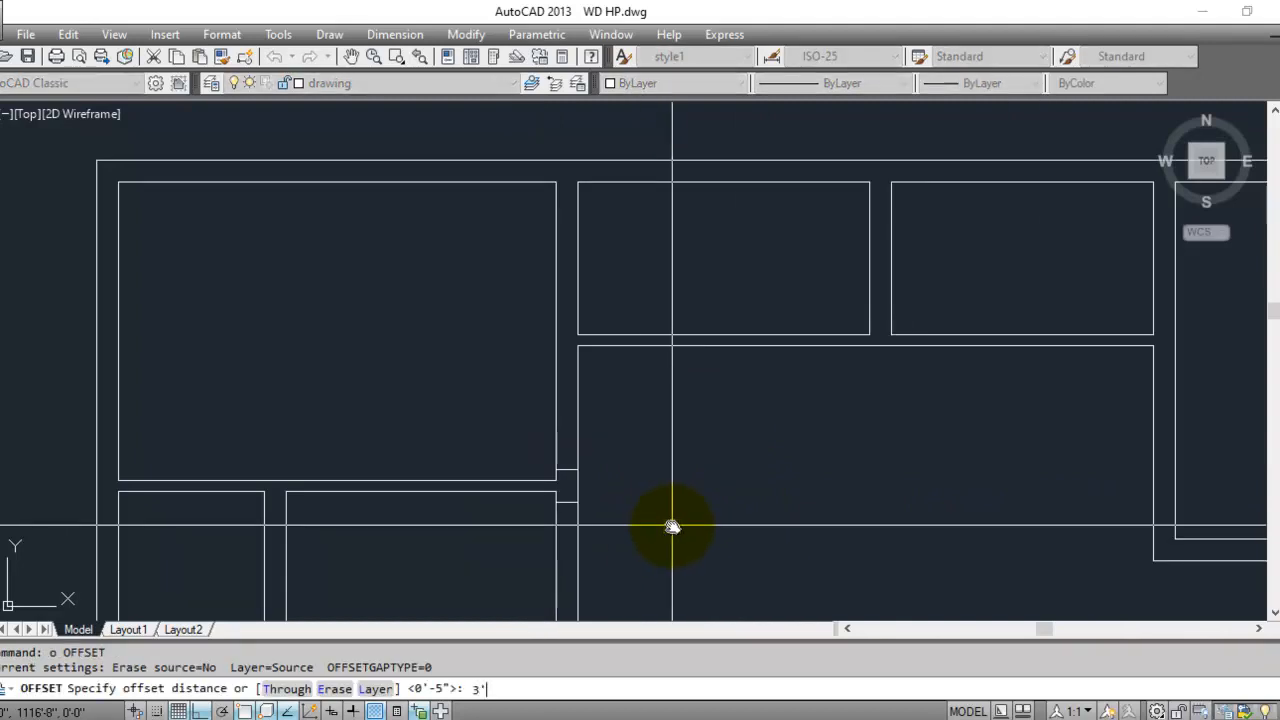
type("'6")
key("Return")
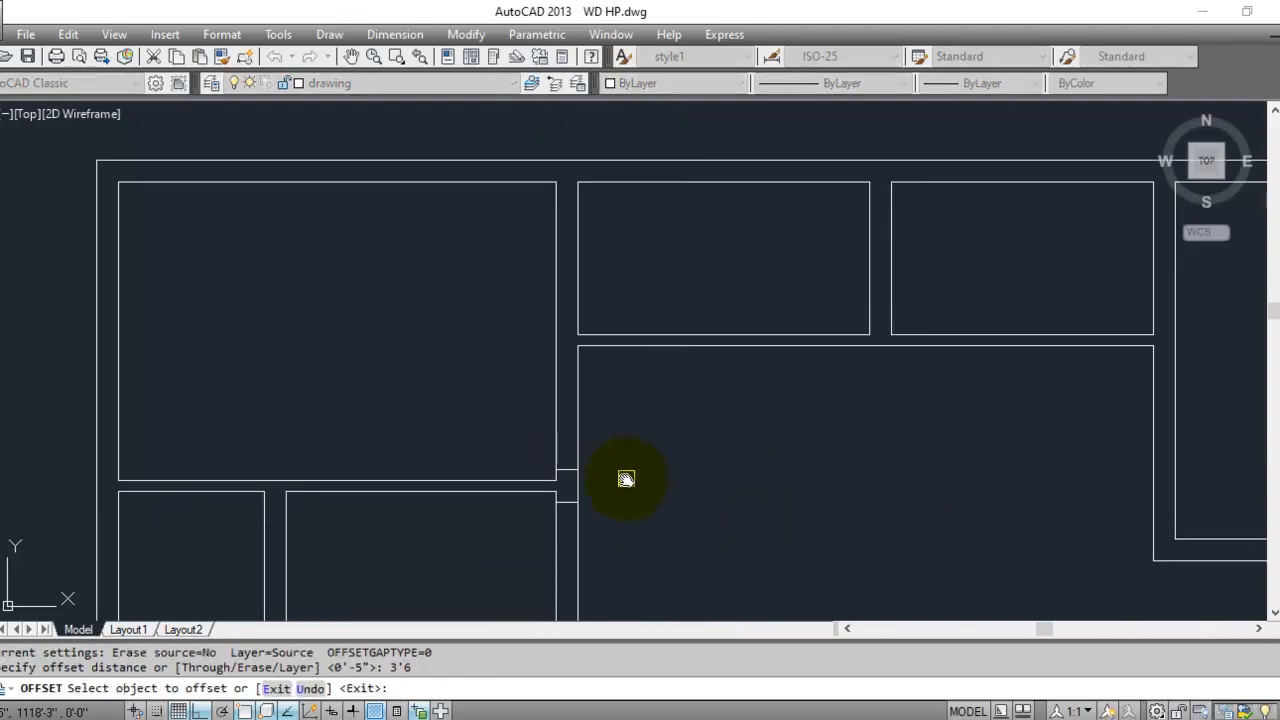
scroll(562, 471, "up", 2)
left_click(561, 471)
left_click(562, 440)
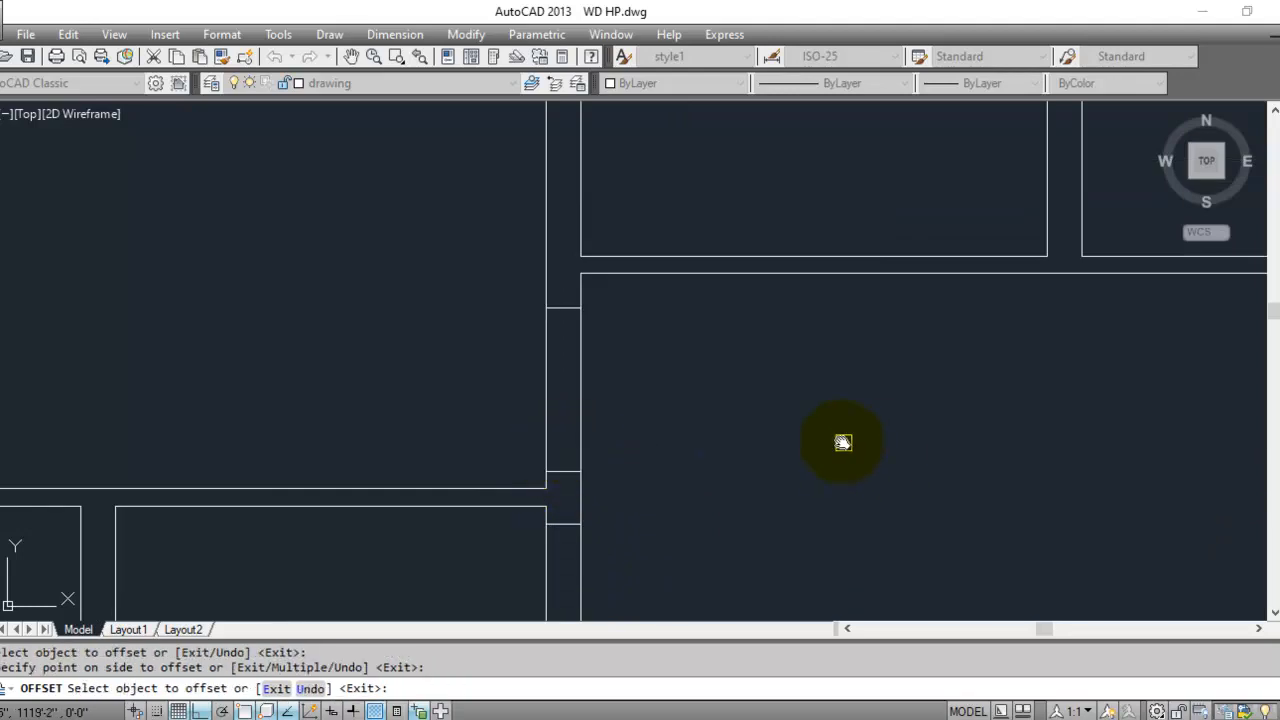
key("Escape")
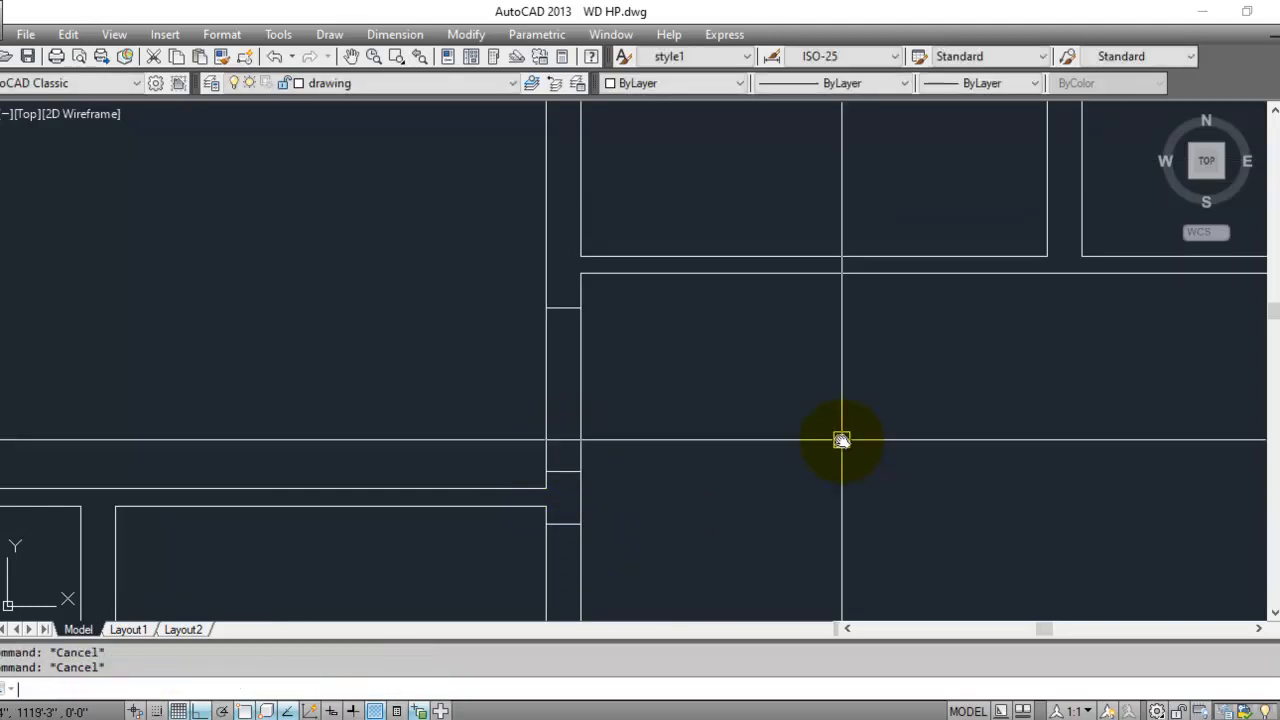
- Offset the lower jamb line in the hall's left wall 3' downward to mark the wider middle-left room's door opening
type("o")
key("Return")
type("3'")
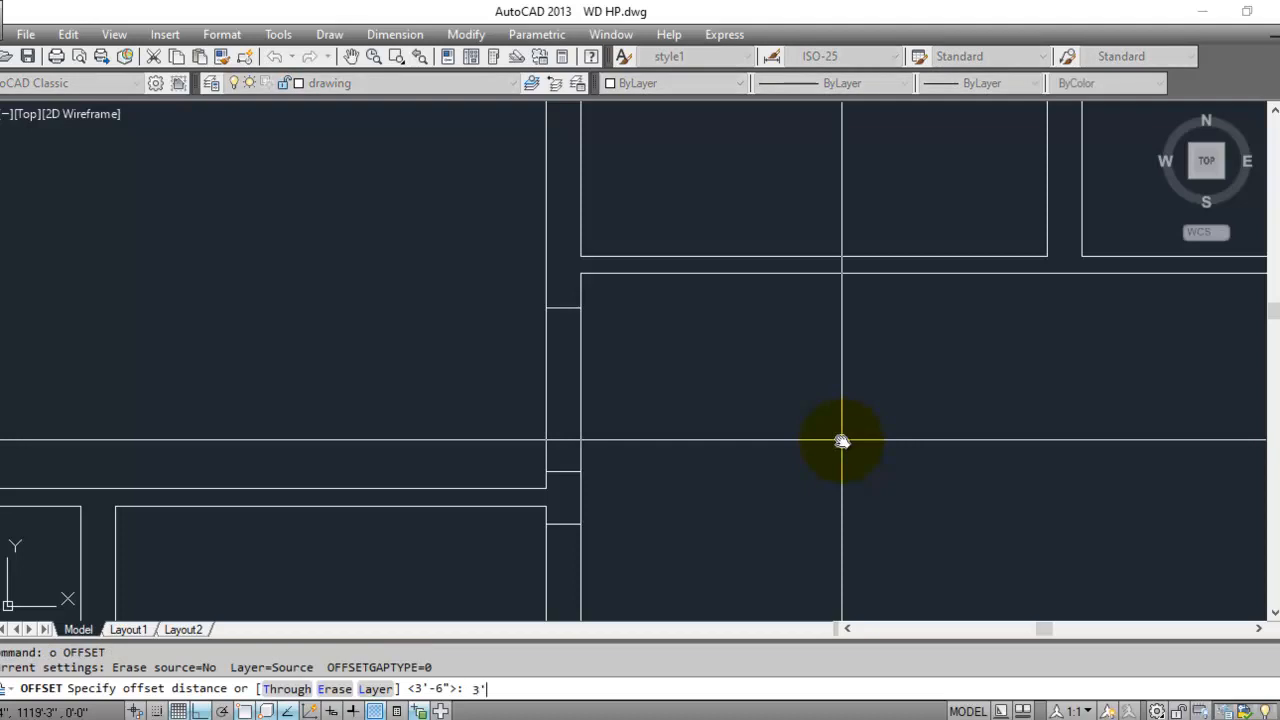
key("Return")
scroll(660, 355, "down", 2)
scroll(596, 465, "up", 2)
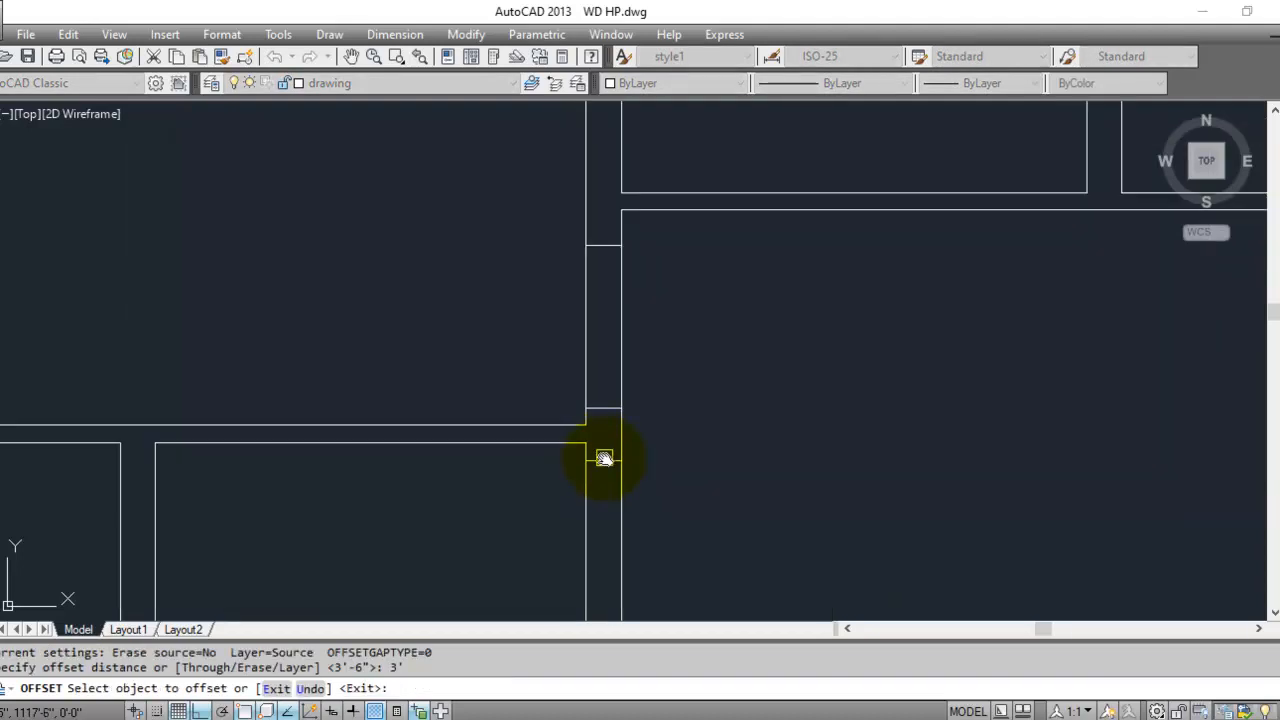
left_click(604, 458)
left_click(605, 470)
scroll(603, 471, "down", 2)
scroll(540, 491, "up", 1)
key("Escape")
key("Escape")
key("Escape")
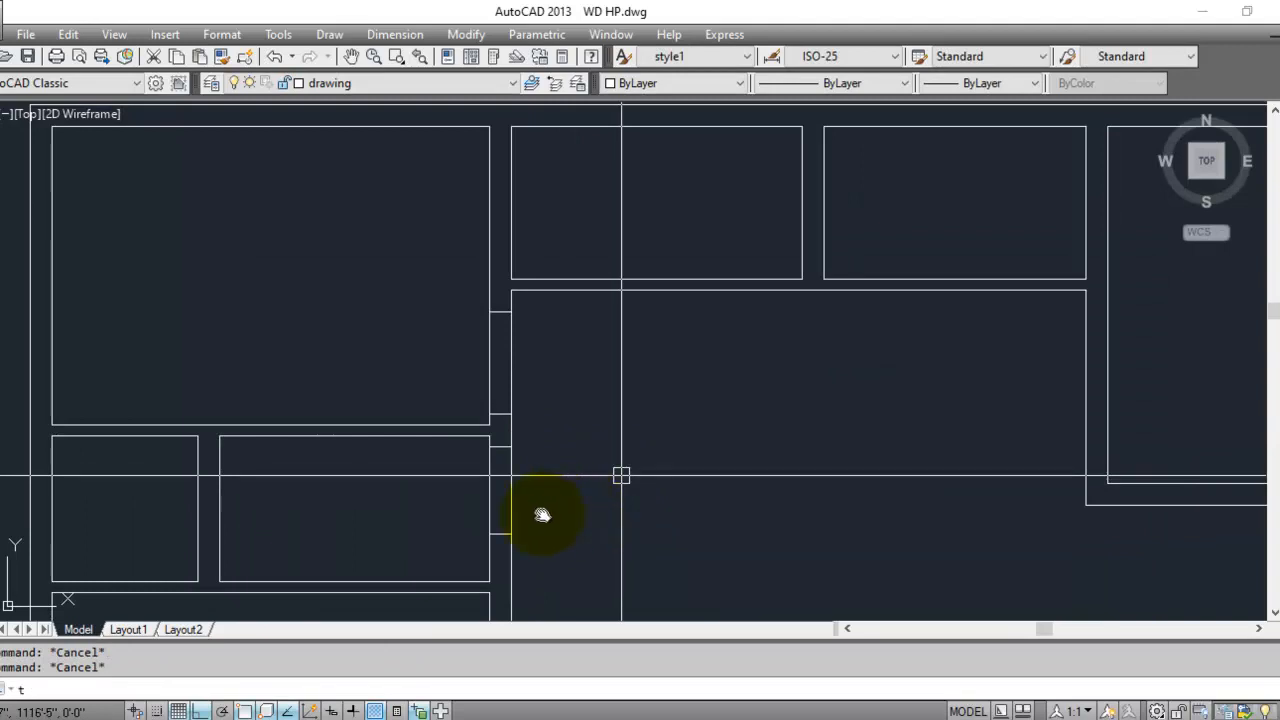
- Trim the wall lines between both jamb pairs to cut the two door openings in the hall's left wall
type("tr")
key("Return")
key("Return")
left_click(543, 496)
left_click(465, 508)
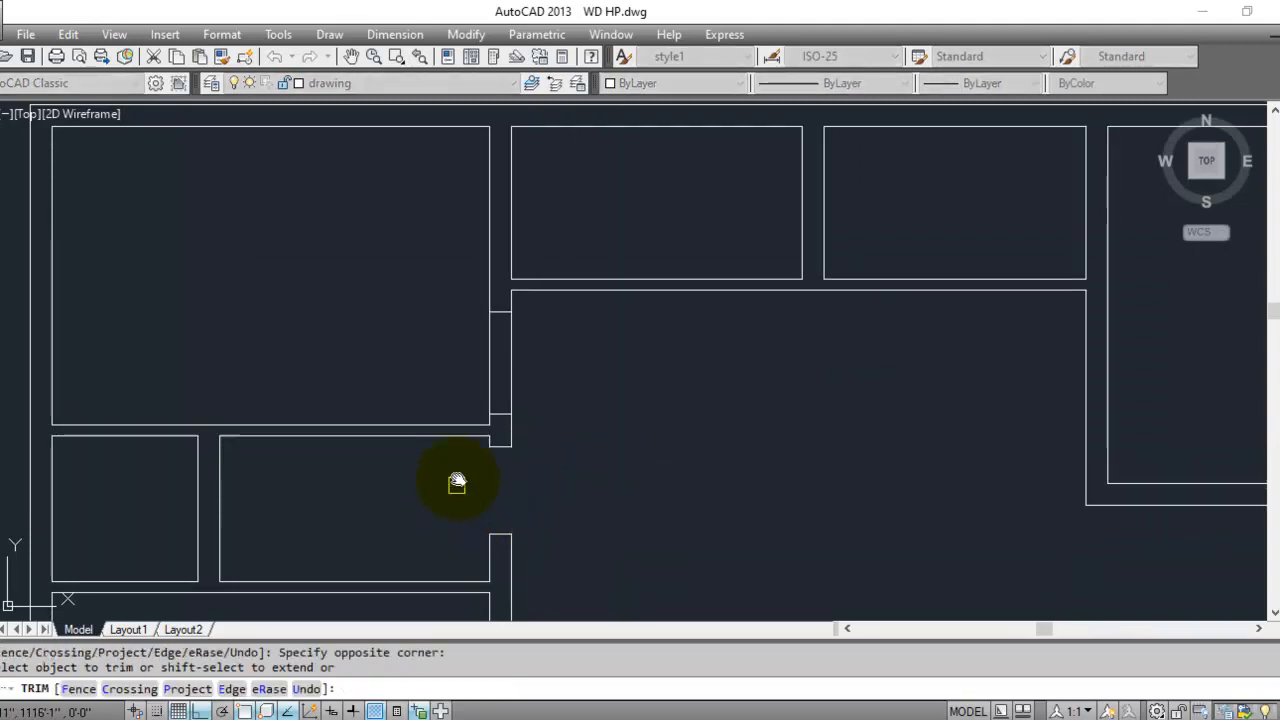
key("Escape")
key("Escape")
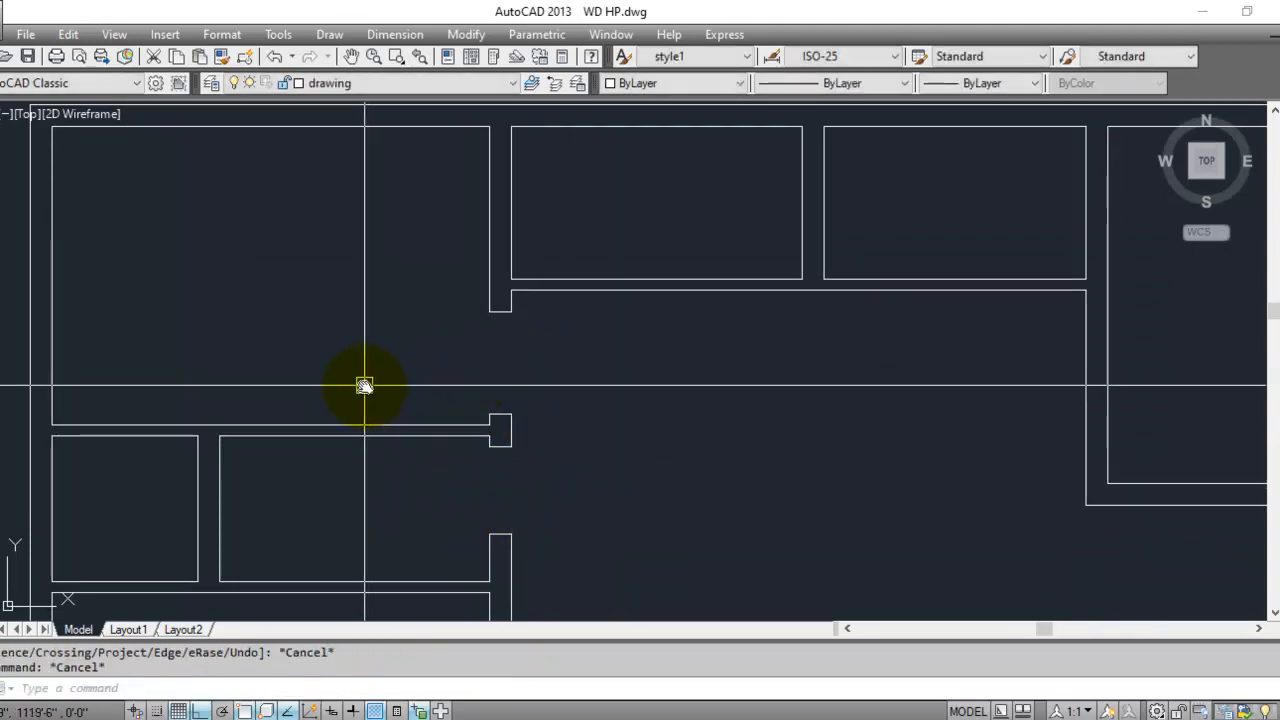
- Offset the left wall line of the small room beside the top-left room 4.5 inches right into that small room
middle_click_drag(566, 314, 520, 462)
scroll(521, 461, "up", 2)
scroll(483, 535, "down", 1)
scroll(434, 509, "down", 1)
scroll(492, 508, "up", 1)
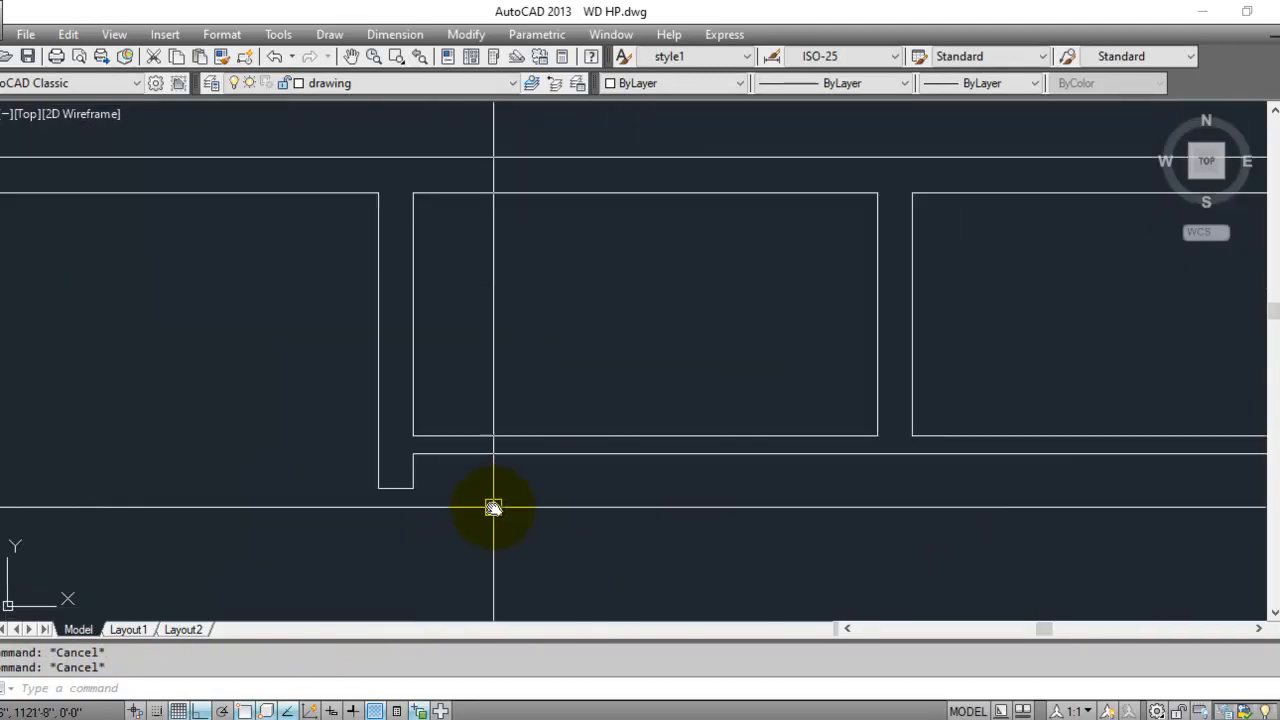
key("Return")
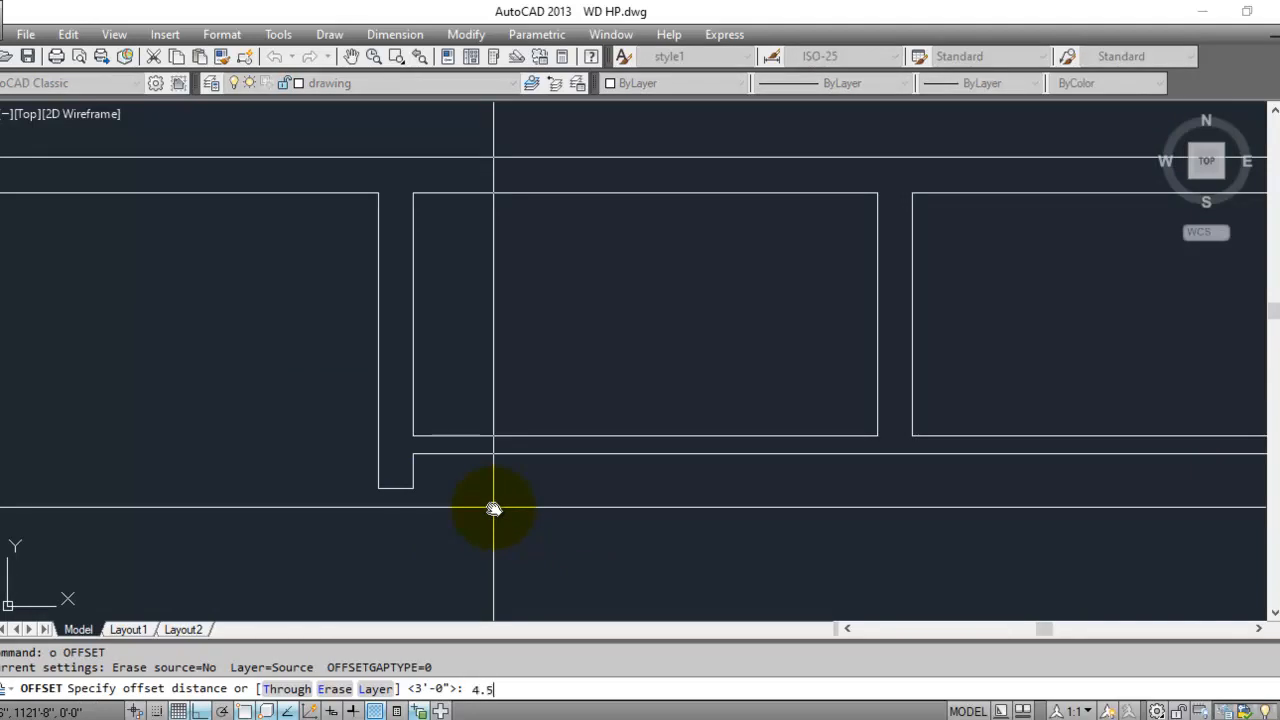
type("4.5")
key("Return")
left_click(408, 376)
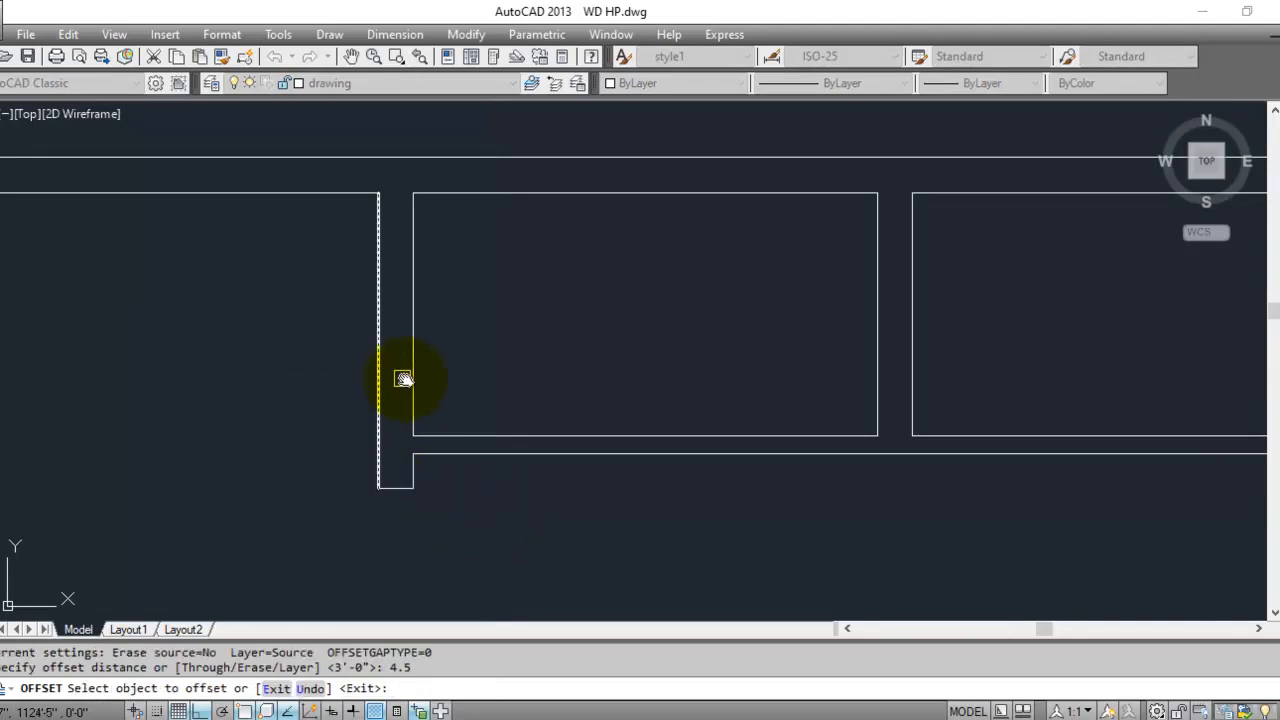
left_click(509, 378)
key("Escape")
key("Escape")
- Extend the offset line down across the small room's bottom wall to the hall's top line
type("e")
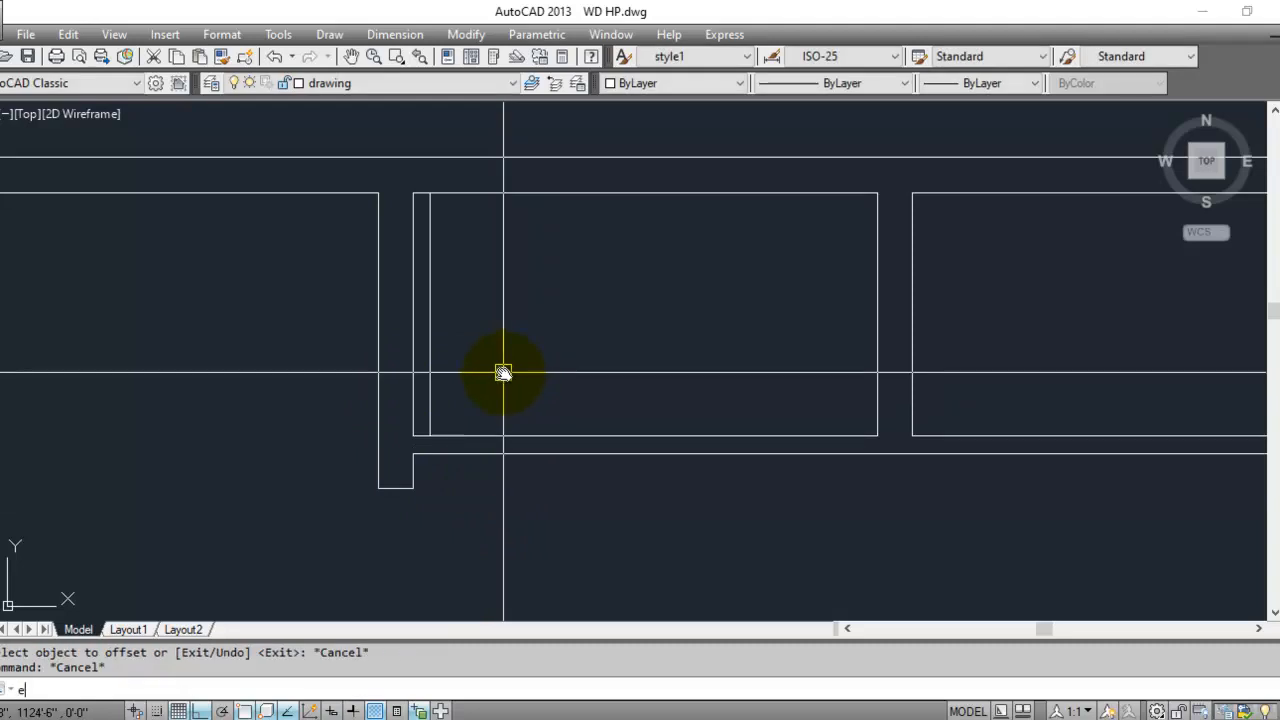
type("x")
key("Return")
key("Return")
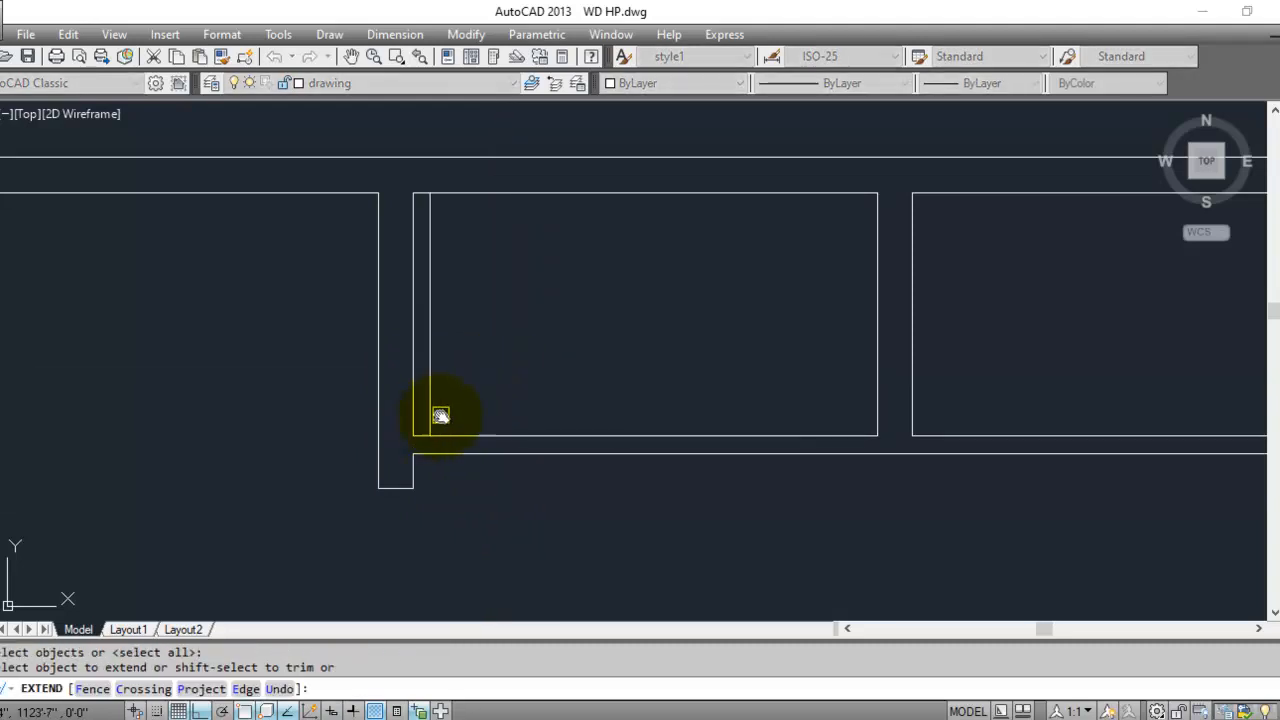
left_click(436, 430)
key("Escape")
key("Escape")
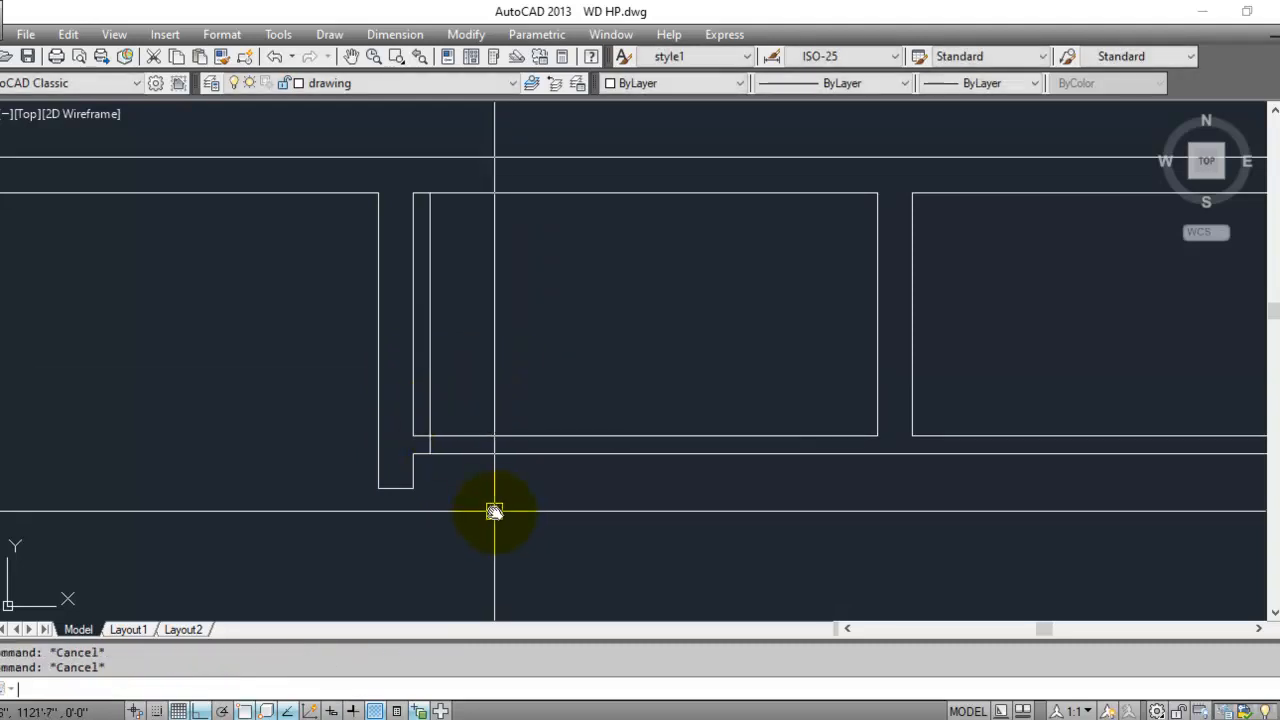
- Trim the extended vertical line inside the small room, keeping only the short jamb across its bottom wall
type("tr")
key("Return")
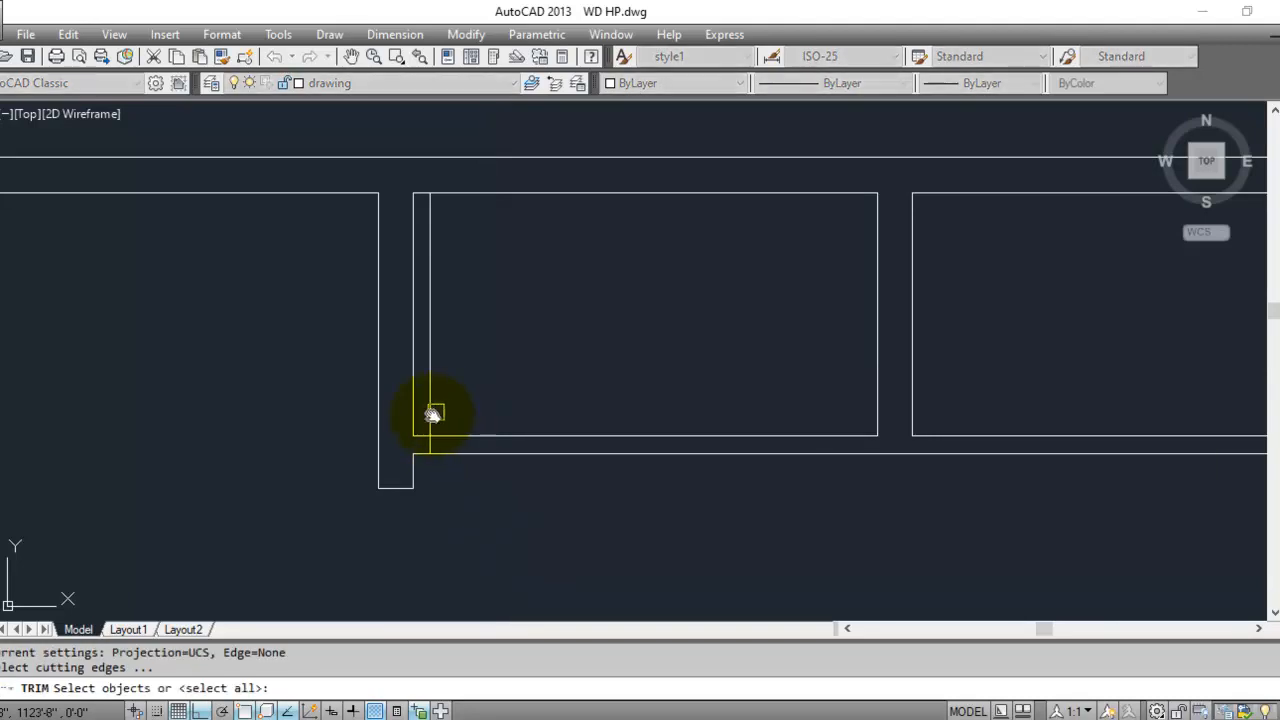
key("Return")
left_click(430, 417)
key("Escape")
key("Escape")
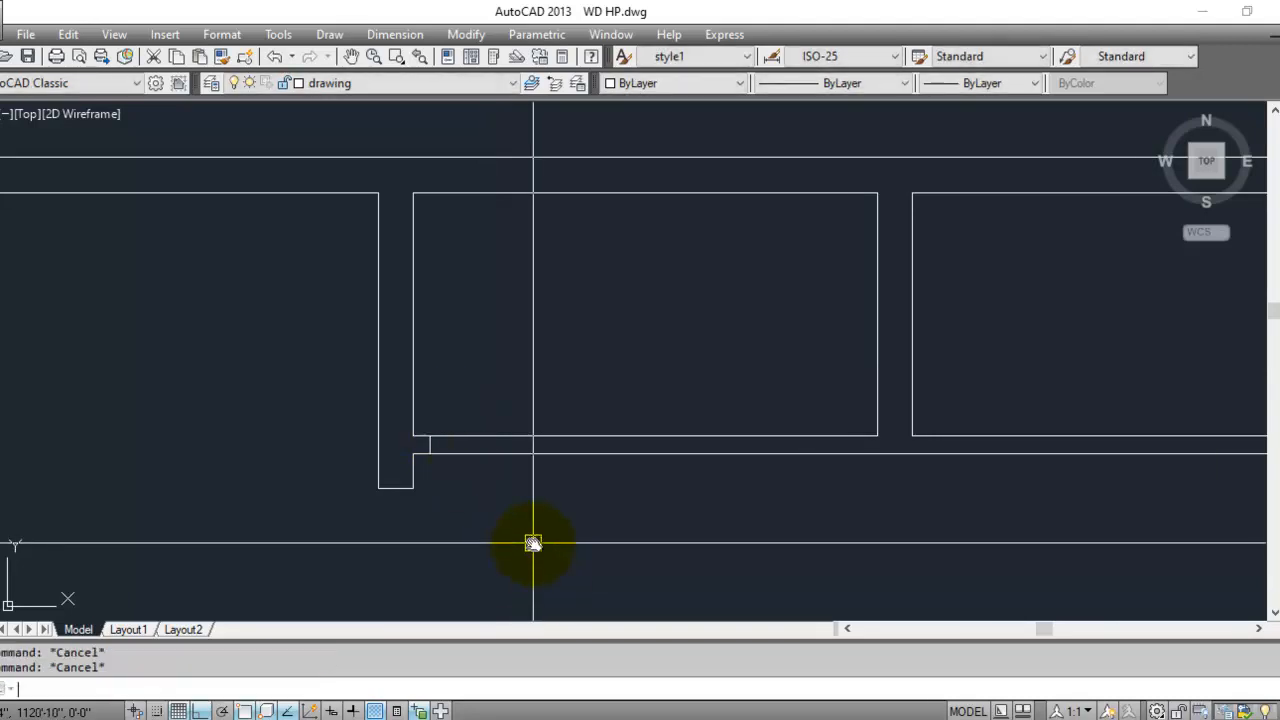
- Offset the jamb line in the small room's bottom wall 4' to the right
type("o")
key("Return")
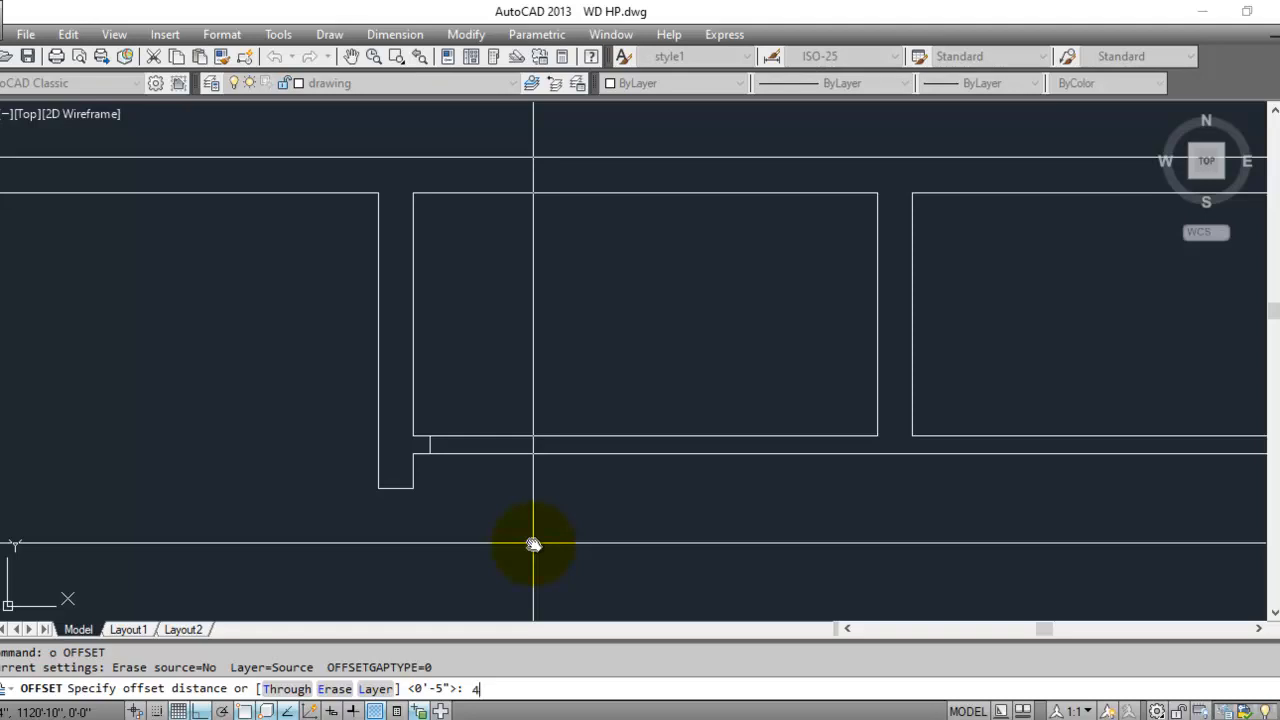
key("Return")
scroll(443, 443, "up", 2)
left_click(423, 449)
left_click(594, 394)
scroll(610, 430, "down", 2)
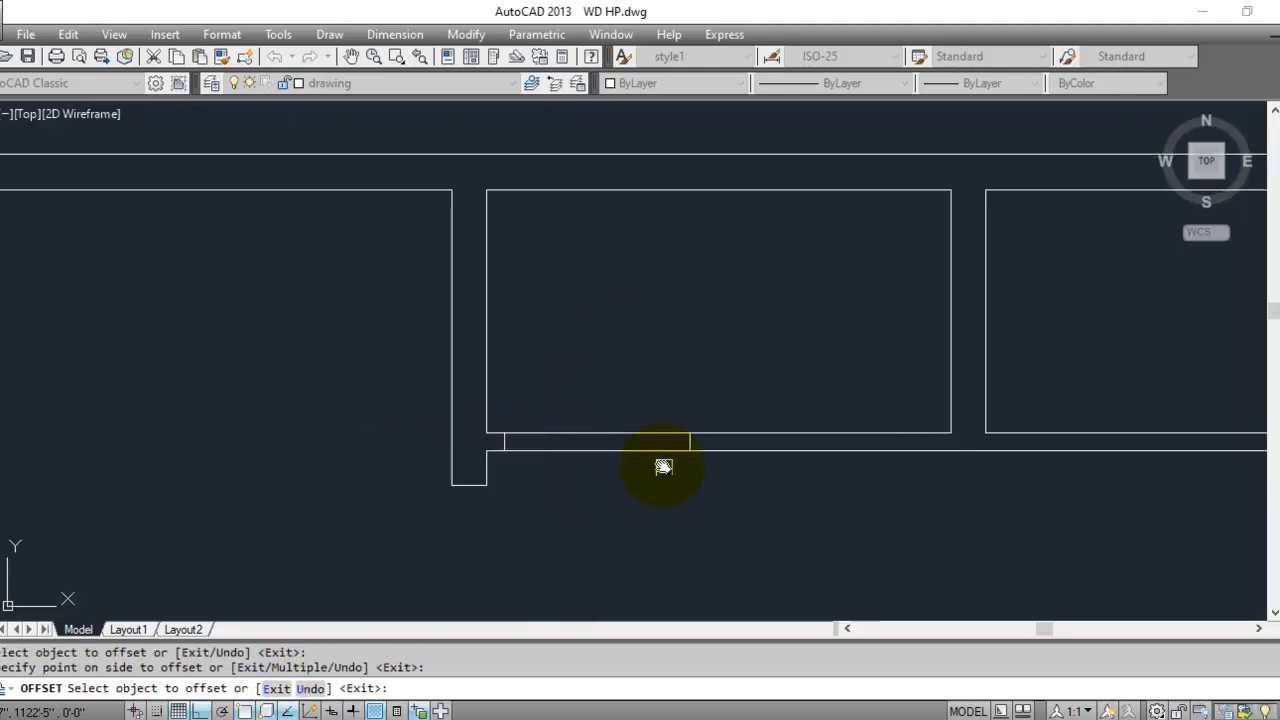
scroll(623, 473, "up", 2)
key("Escape")
key("Escape")
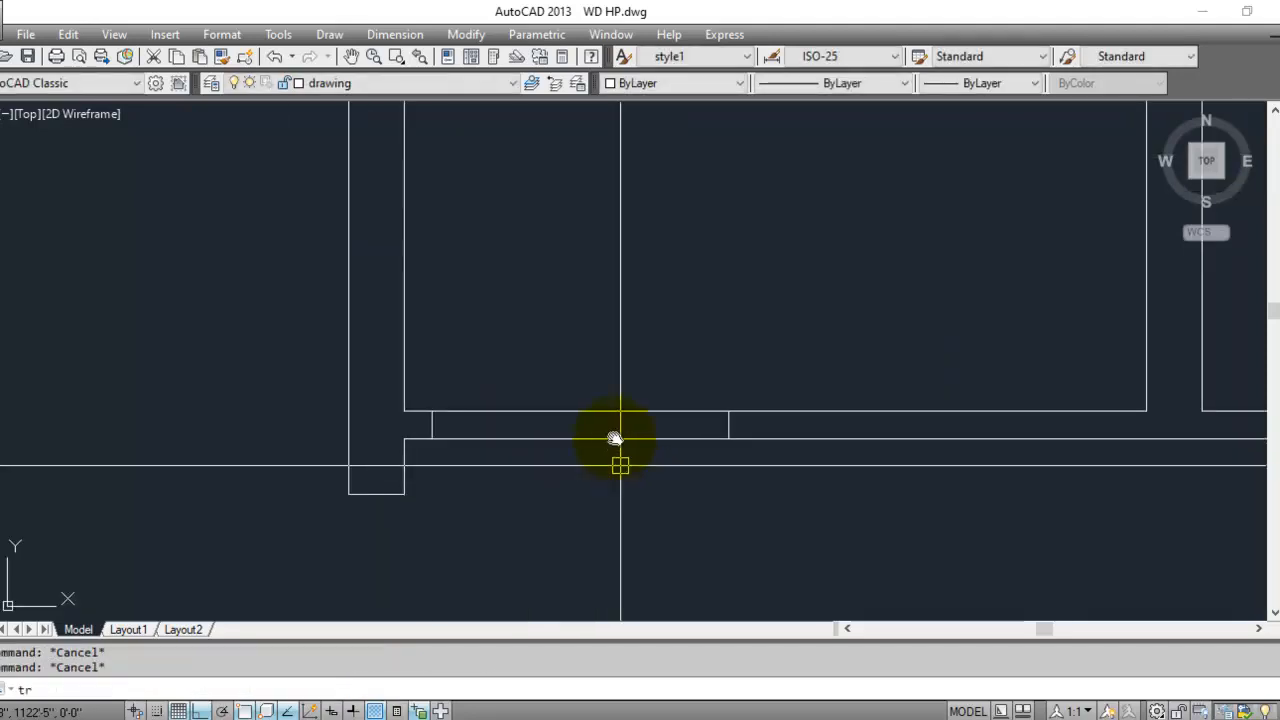
- Trim both wall lines between the 4' spaced jambs to open the small room's bottom wall
type("tr")
key("Return")
key("Return")
left_click(603, 390)
left_click(545, 506)
key("Escape")
key("Escape")
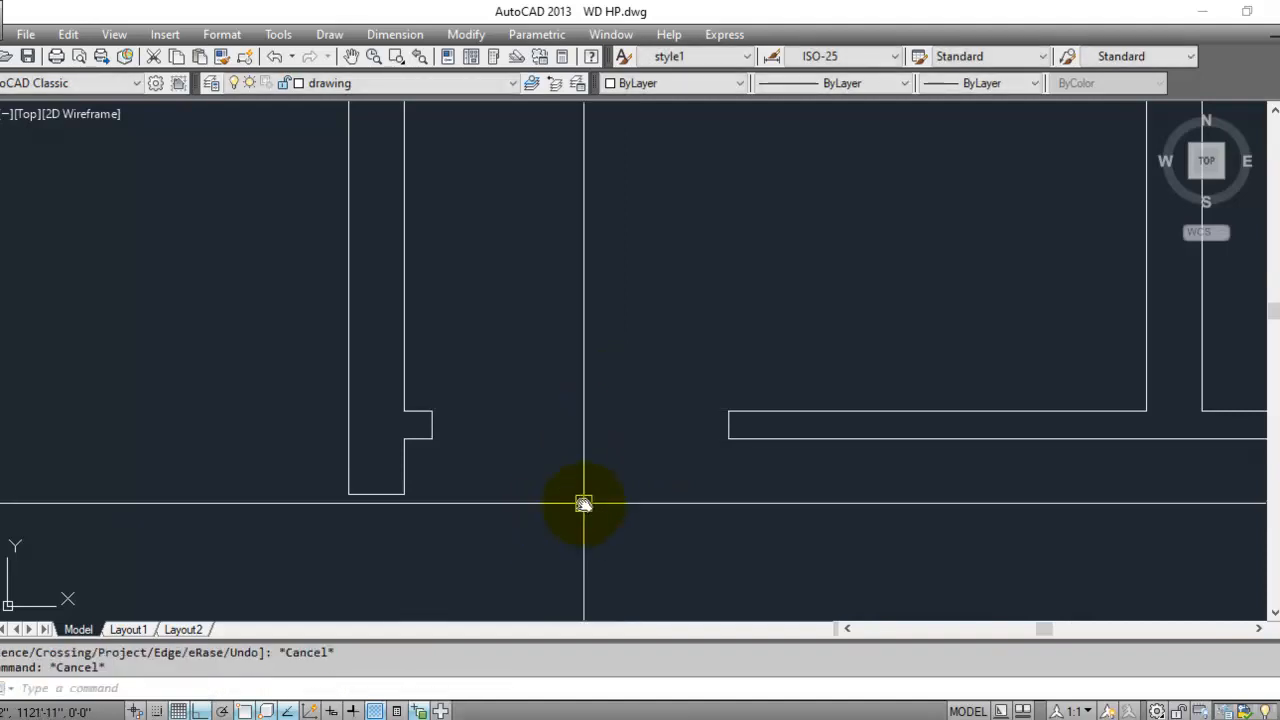
- Offset the left wall line of the large top-right room 4.5 inches right into that room
left_click(324, 415)
scroll(324, 415, "down", 3)
scroll(823, 469, "up", 2)
middle_click_drag(917, 531, 649, 538)
scroll(617, 326, "down", 3)
scroll(583, 366, "up", 2)
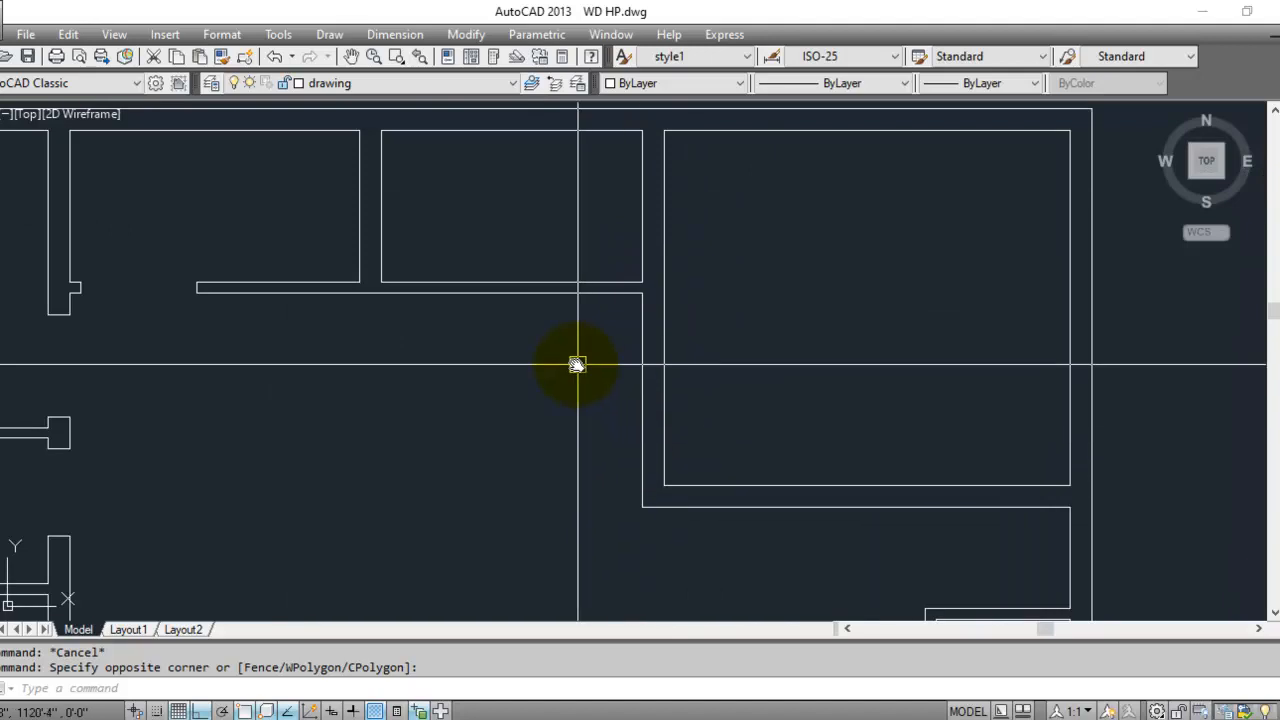
mouse_move(570, 410)
middle_mouse_down()
mouse_move(563, 449)
mouse_move(551, 400)
mouse_move(544, 466)
mouse_move(514, 423)
middle_mouse_up()
middle_click_drag(742, 538, 727, 512)
key("Escape")
key("Escape")
type("o")
key("Return")
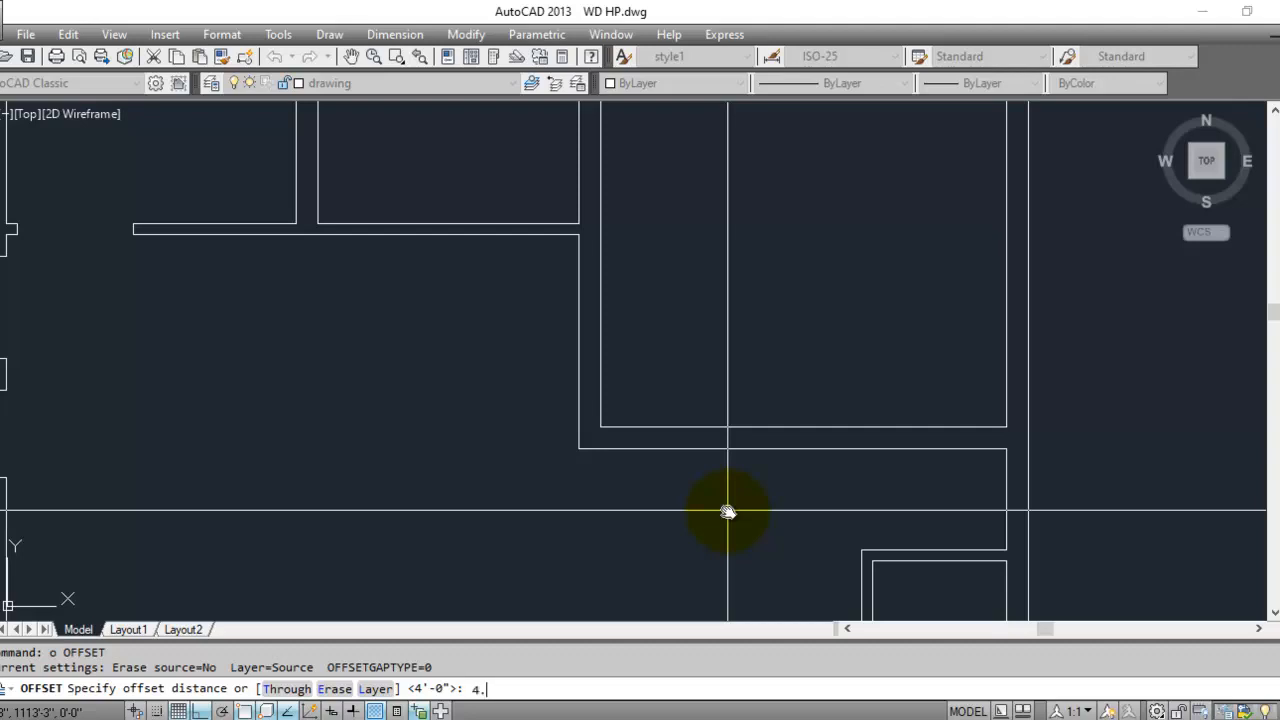
key("Return")
left_click(597, 374)
left_click(656, 372)
key("Escape")
key("Escape")
- Extend the offset line down across the large top-right room's bottom wall to its outer line
type("e")
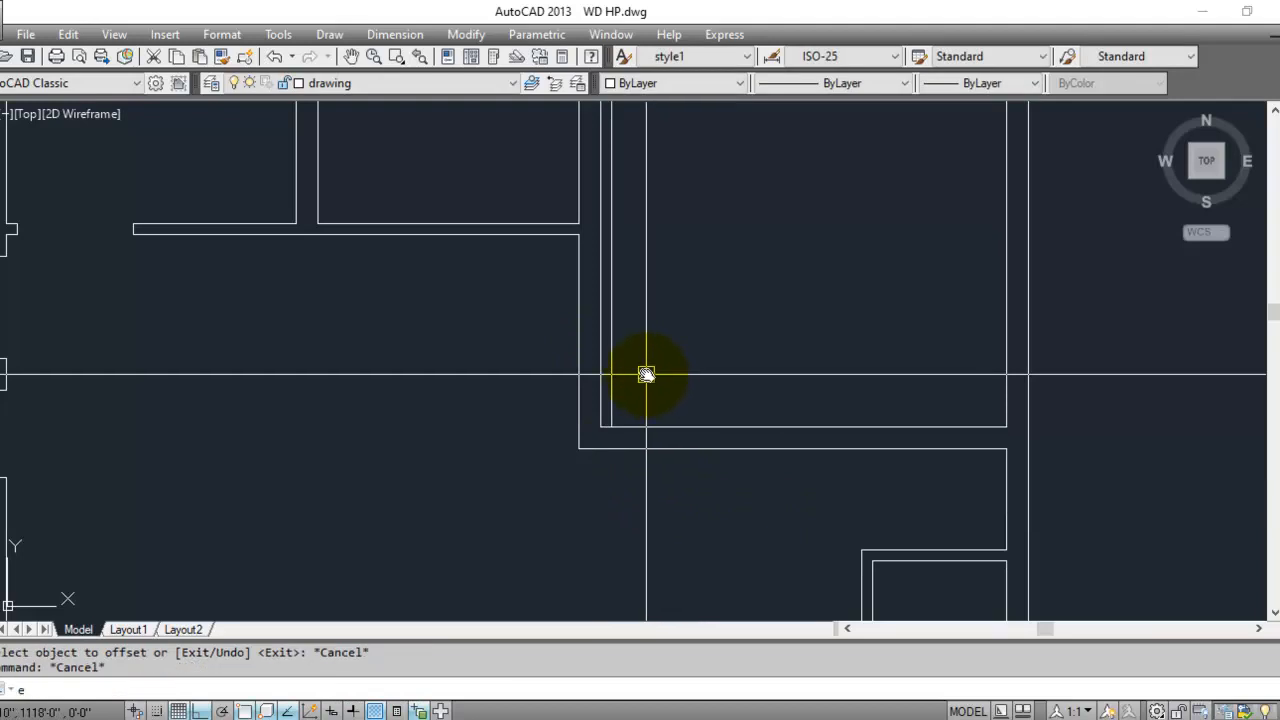
type("x")
key("Return")
key("Return")
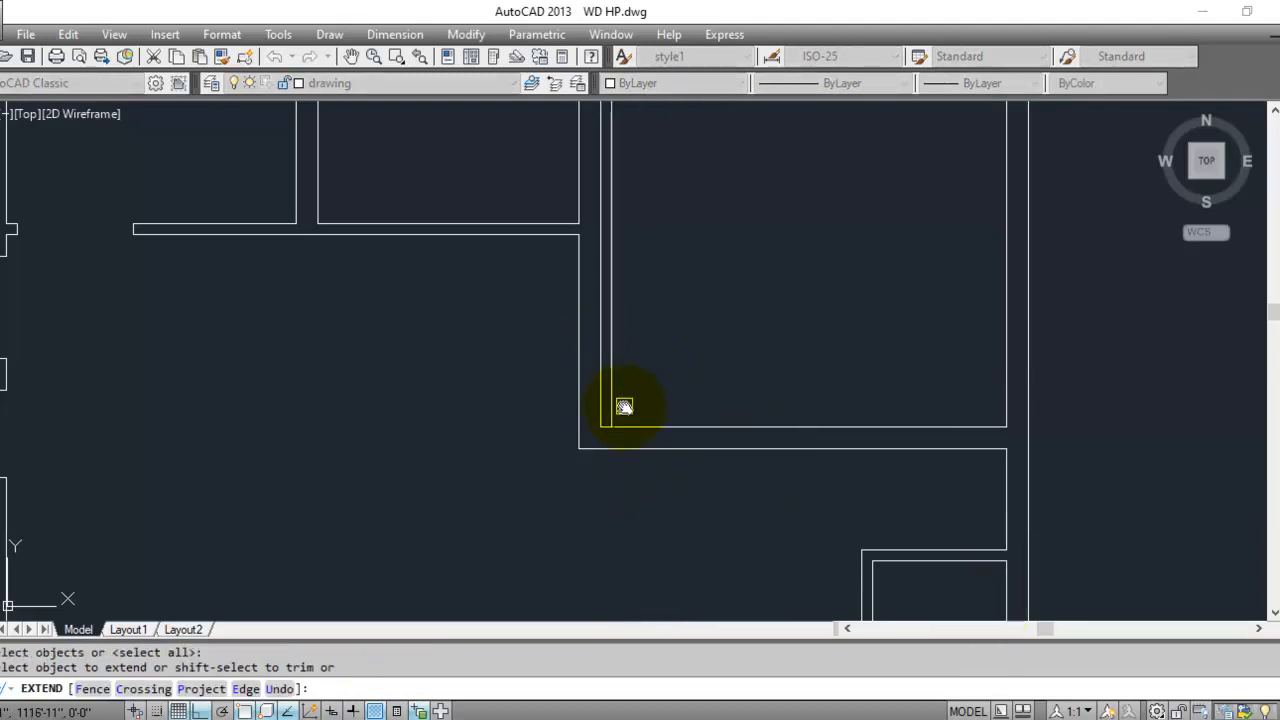
left_click(617, 410)
key("Escape")
key("Escape")
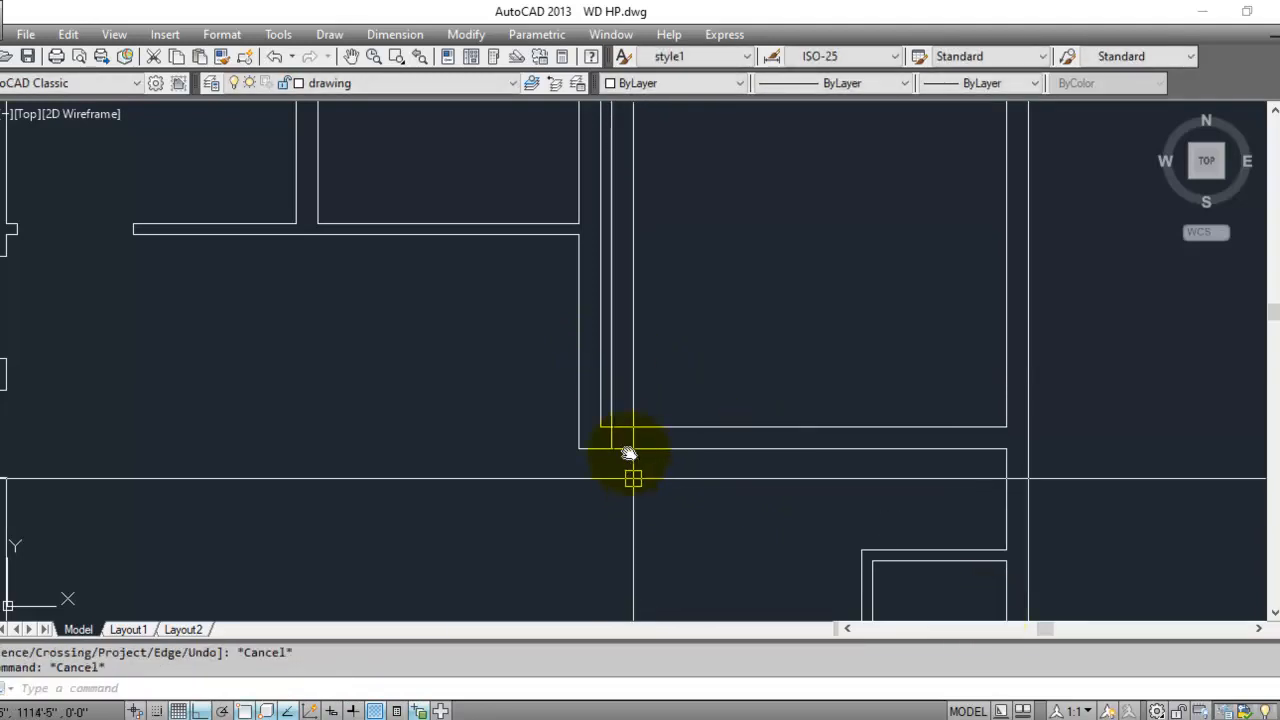
- Trim the extended line inside the large top-right room, keeping only the short jamb across its bottom wall
type("tr")
key("Return")
key("Return")
left_click(614, 407)
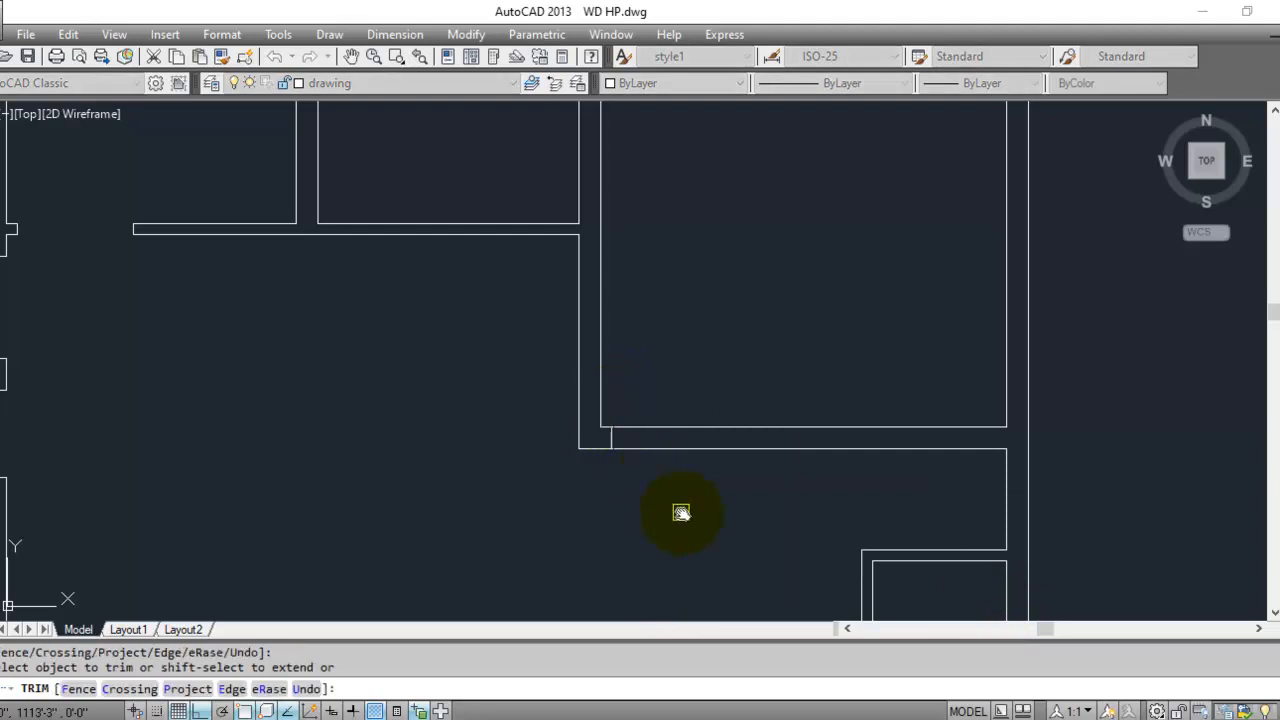
key("Escape")
key("Escape")
- Offset the jamb line in the large top-right room's bottom wall 3'6" to the right
type("o")
key("Return")
type("3'6")
key("Return")
scroll(608, 440, "up", 4)
left_click(615, 443)
left_click(663, 443)
scroll(566, 494, "down", 4)
key("Escape")
key("Escape")
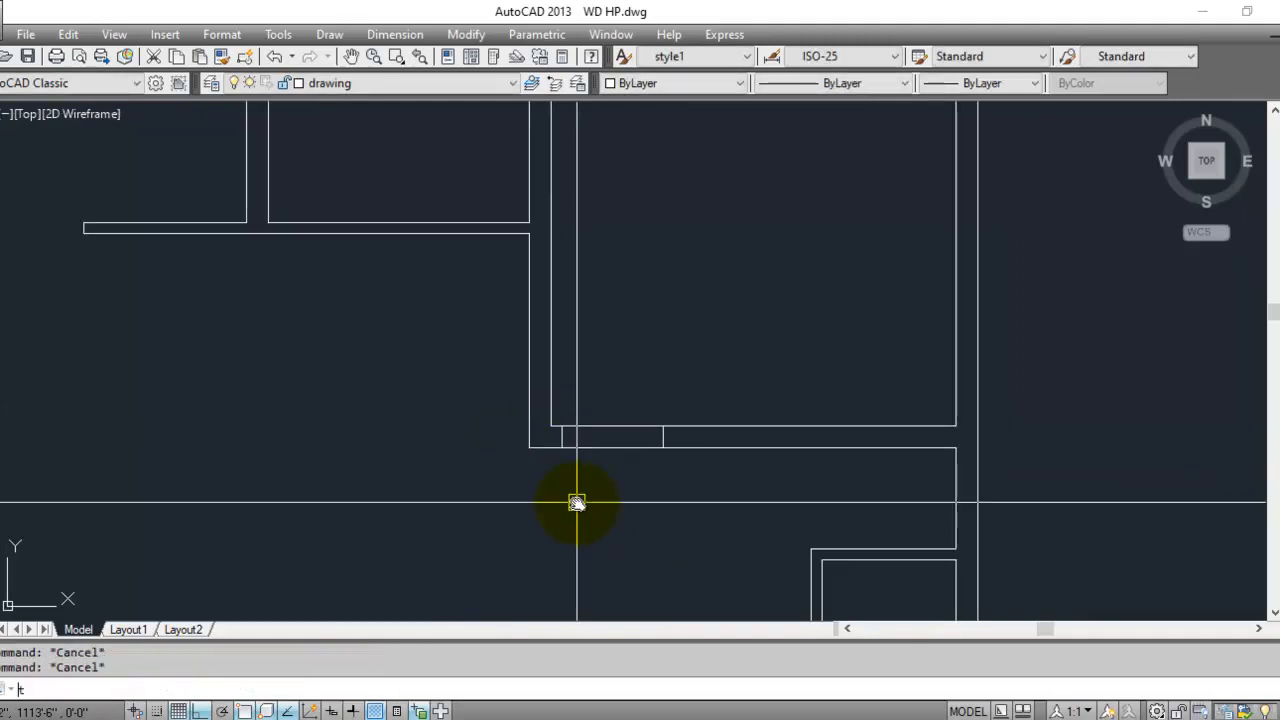
- Trim both wall lines between the 3'6" spaced jambs to open the large top-right room's bottom wall
type("tr")
key("Return")
key("Return")
left_click(608, 410)
left_click(575, 478)
key("Escape")
- Offset the bottom wall line of the small room next to the large top-right room 4.5 inches up into the small room
mouse_move(563, 232)
middle_mouse_down()
mouse_move(663, 471)
mouse_move(663, 520)
middle_mouse_up()
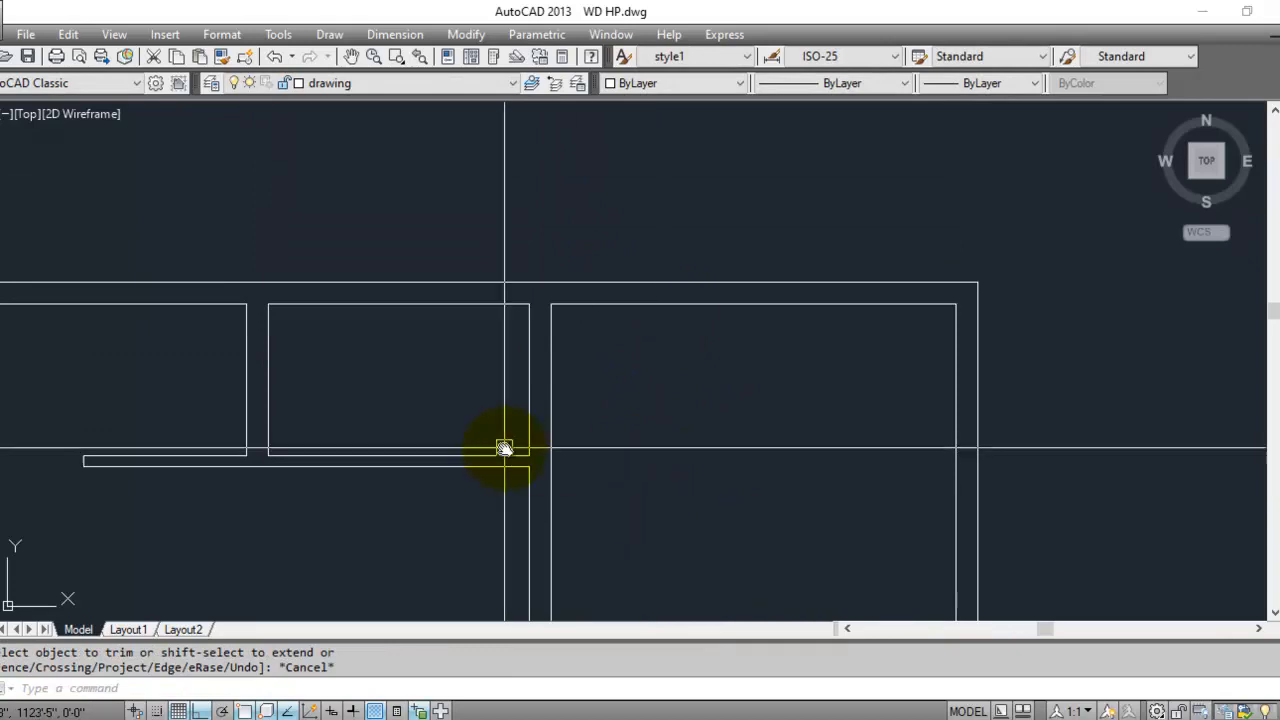
scroll(504, 447, "up", 2)
left_click(466, 398)
key("Escape")
type("o")
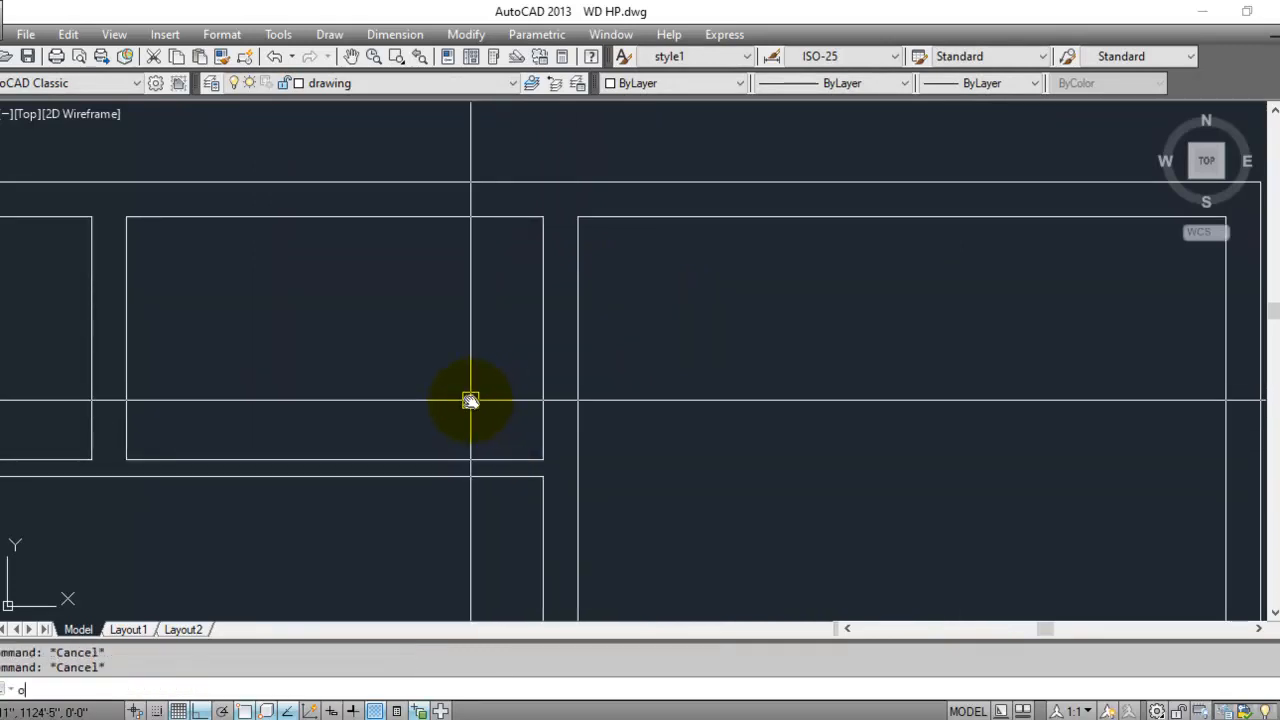
key("Return")
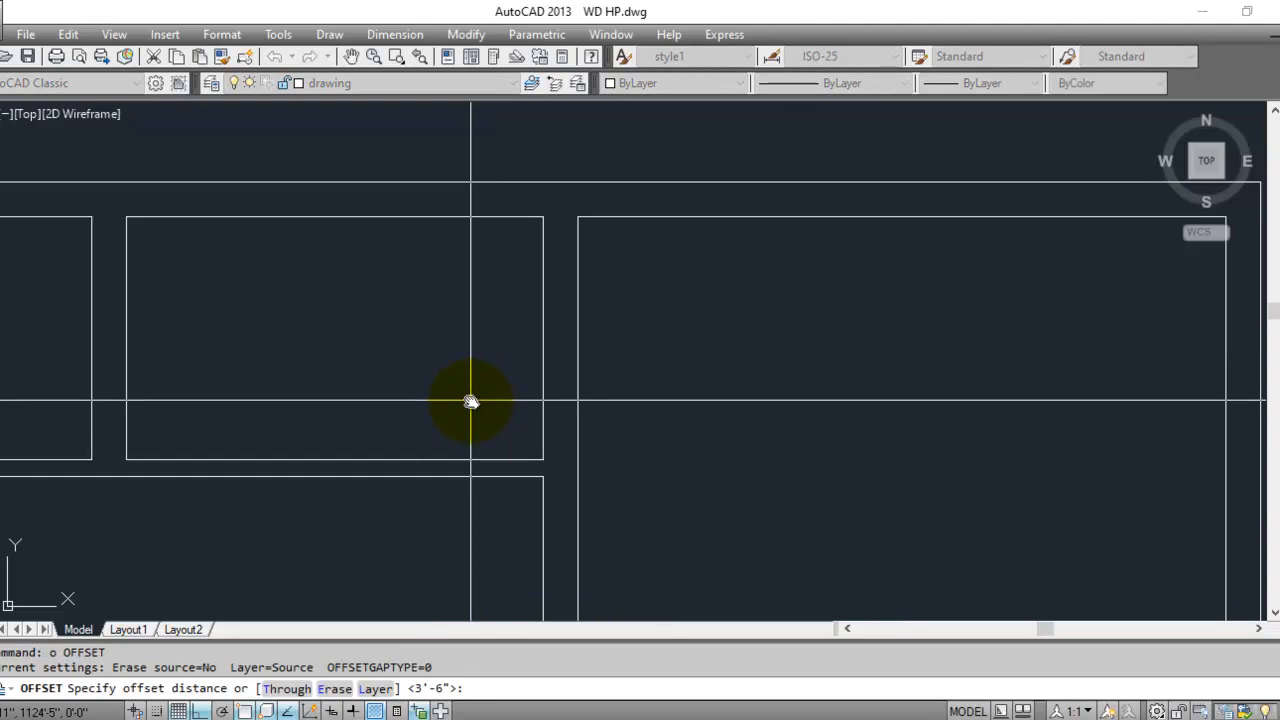
type("4.5")
key("Return")
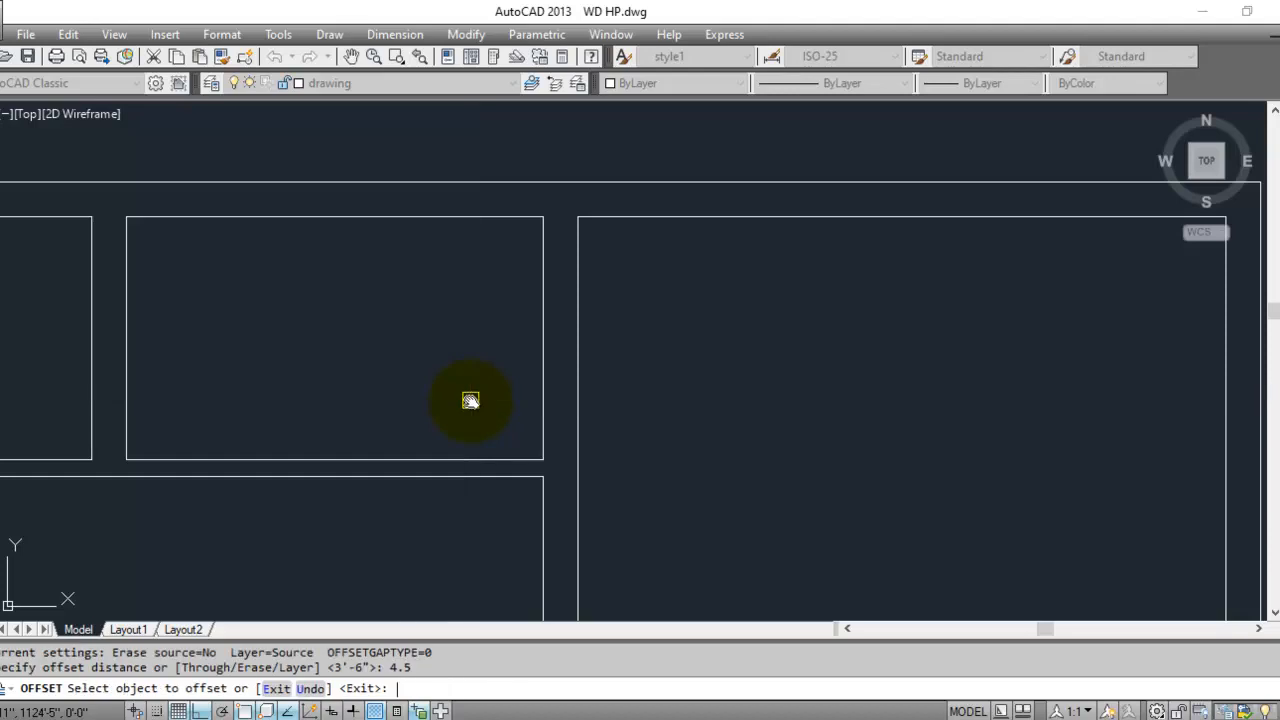
left_click(483, 460)
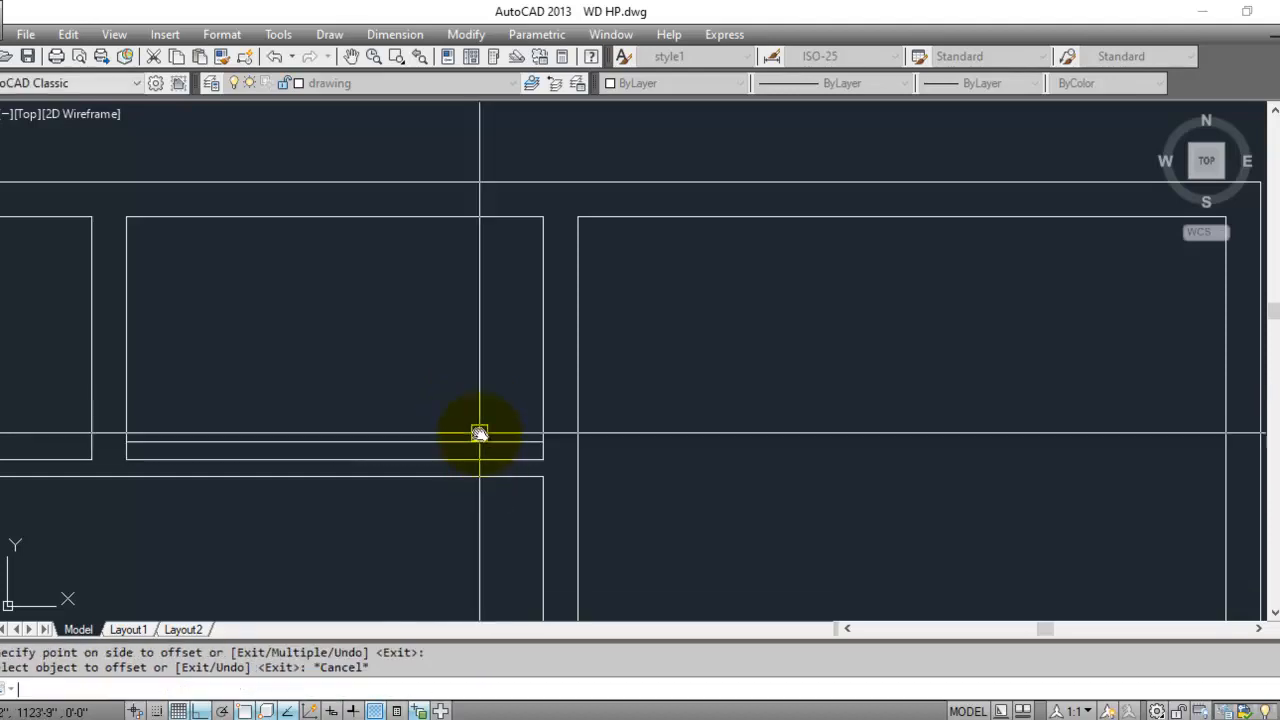
key("Escape")
key("Escape")
- Extend the offset line right across the shared wall to the large top-right room's left wall line
type("ex")
key("Return")
key("Return")
left_click(501, 440)
key("Escape")
key("Escape")
key("Escape")
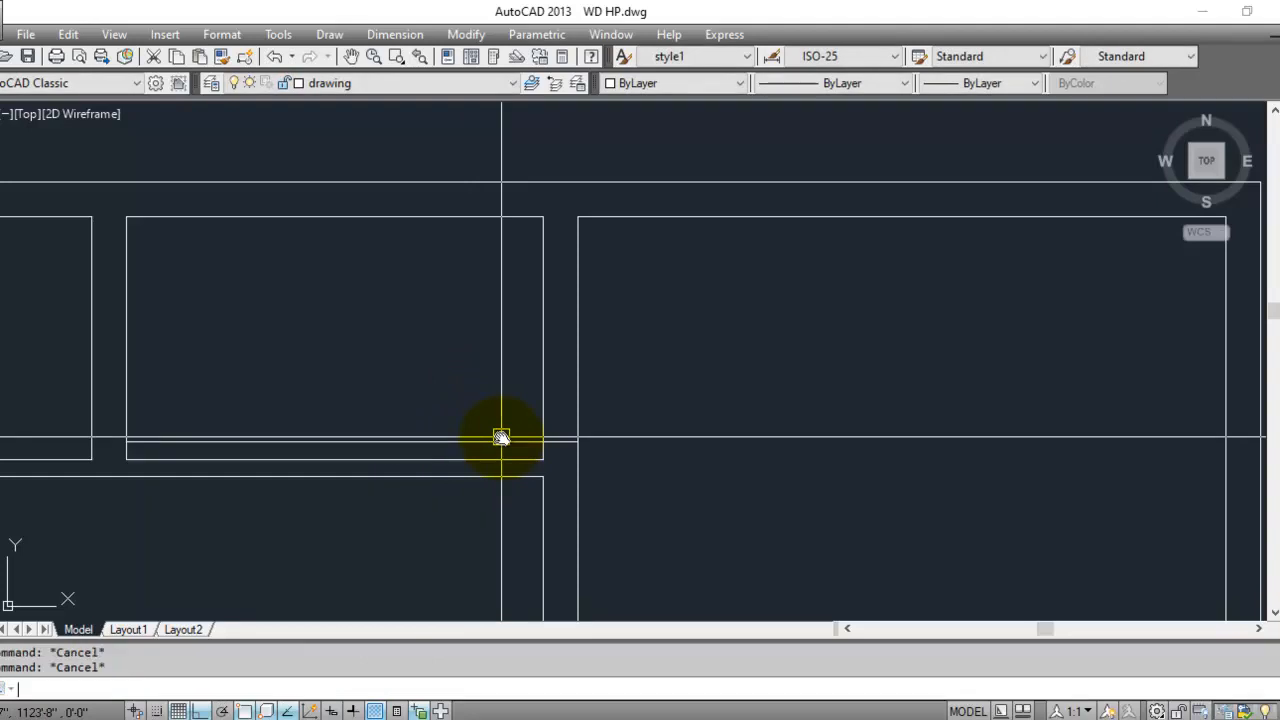
- Trim the extended horizontal line inside the small room, keeping only the short jamb across the shared wall
type("tr")
key("Return")
key("Return")
left_click(501, 440)
key("Escape")
key("Escape")
- Offset the short jamb in the wall shared by the small room and large top-right room 3' upward
type("o")
key("Return")
type("3'")
key("Return")
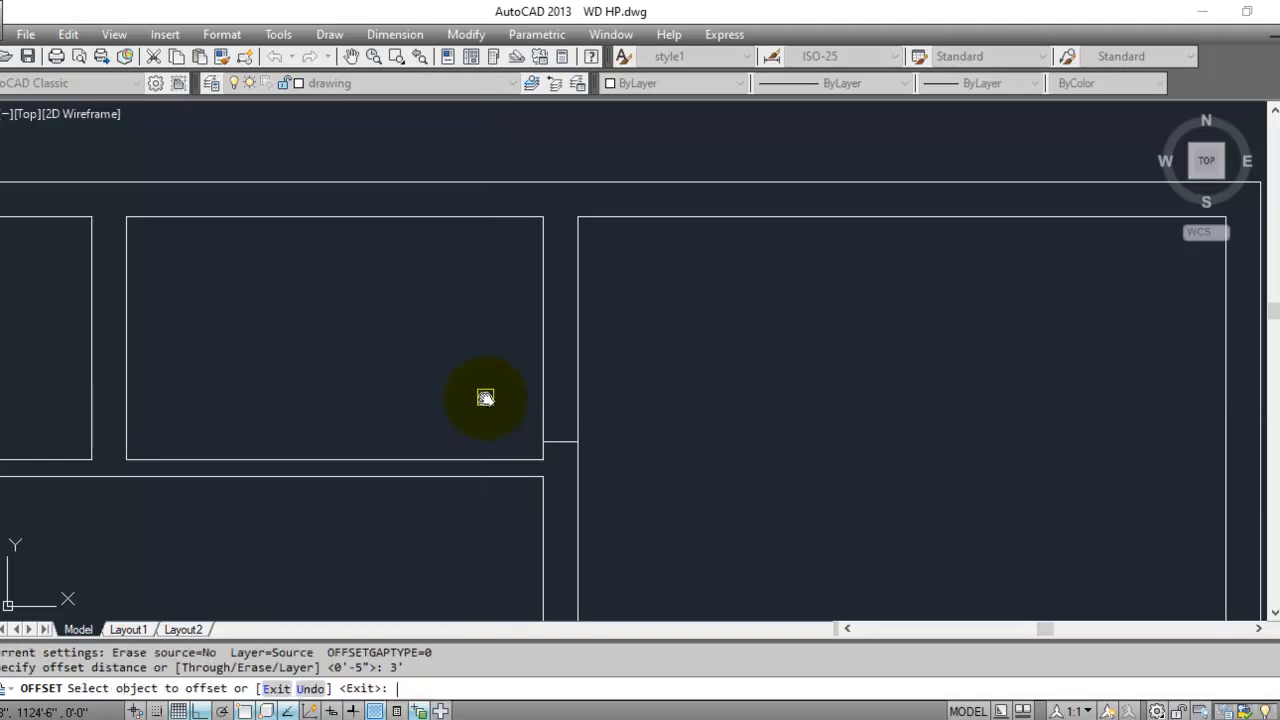
left_click(552, 441)
left_click(557, 394)
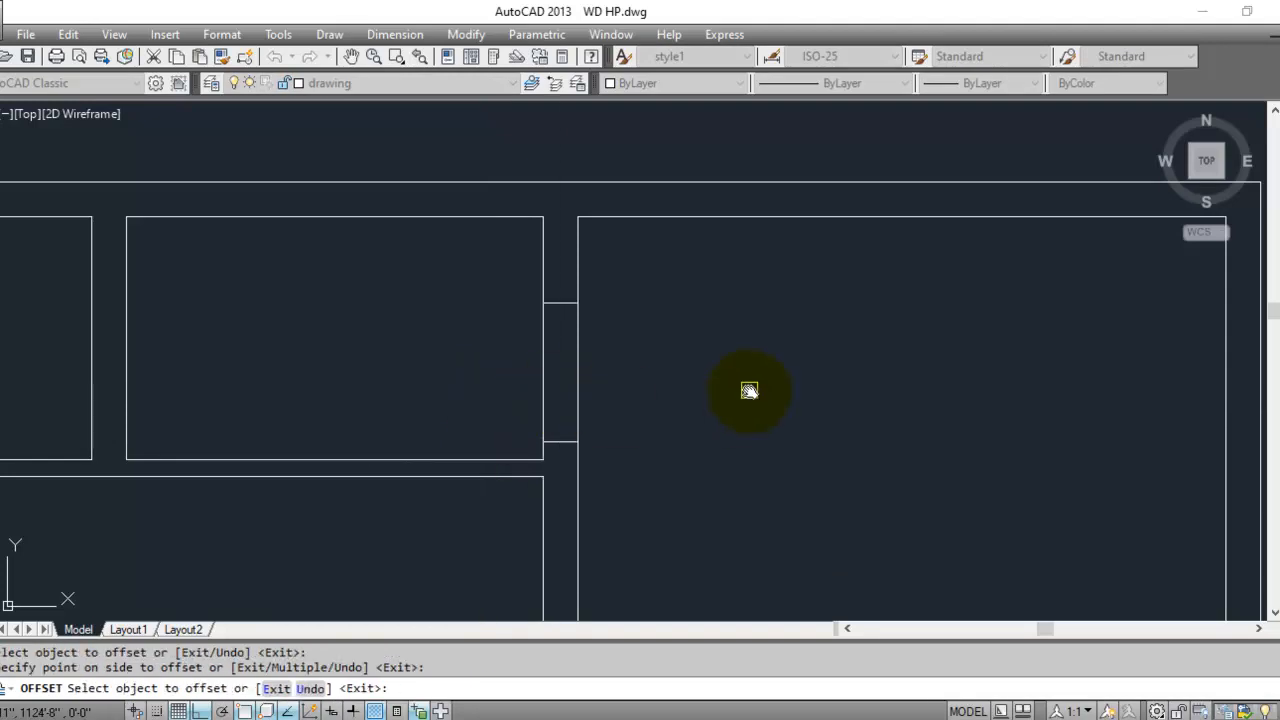
key("Escape")
key("Escape")
key("Escape")
- Trim both wall lines between the 3' spaced jambs to open the small room into the large top-right room
type("tr")
key("Return")
key("Return")
left_click(620, 370)
left_click(510, 371)
key("Escape")
key("Escape")
- Extend both horizontal wall lines bounding the right-hand passage to the outer wall line, and erase the inner wall line between them
scroll(531, 357, "down", 4)
middle_click_drag(443, 491, 441, 380)
middle_click_drag(443, 537, 463, 286)
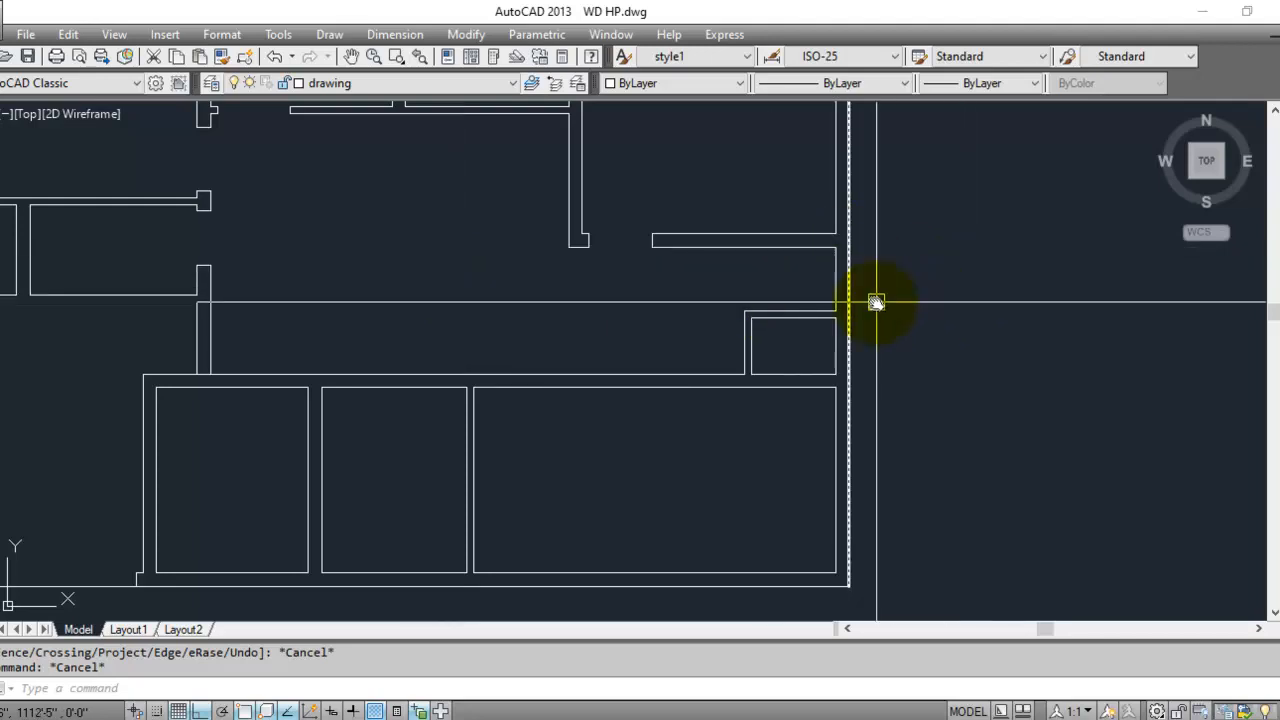
scroll(886, 304, "up", 2)
middle_click_drag(889, 306, 877, 368)
type("ex")
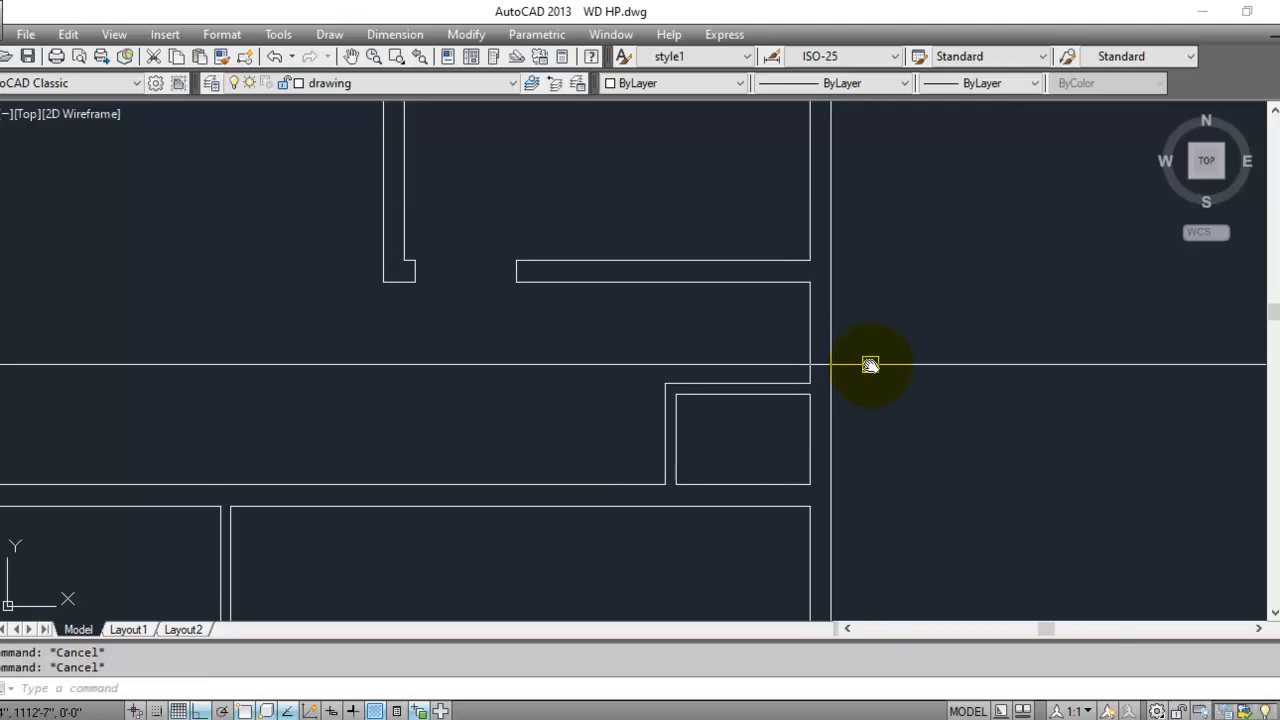
key("Return")
scroll(817, 377, "up", 2)
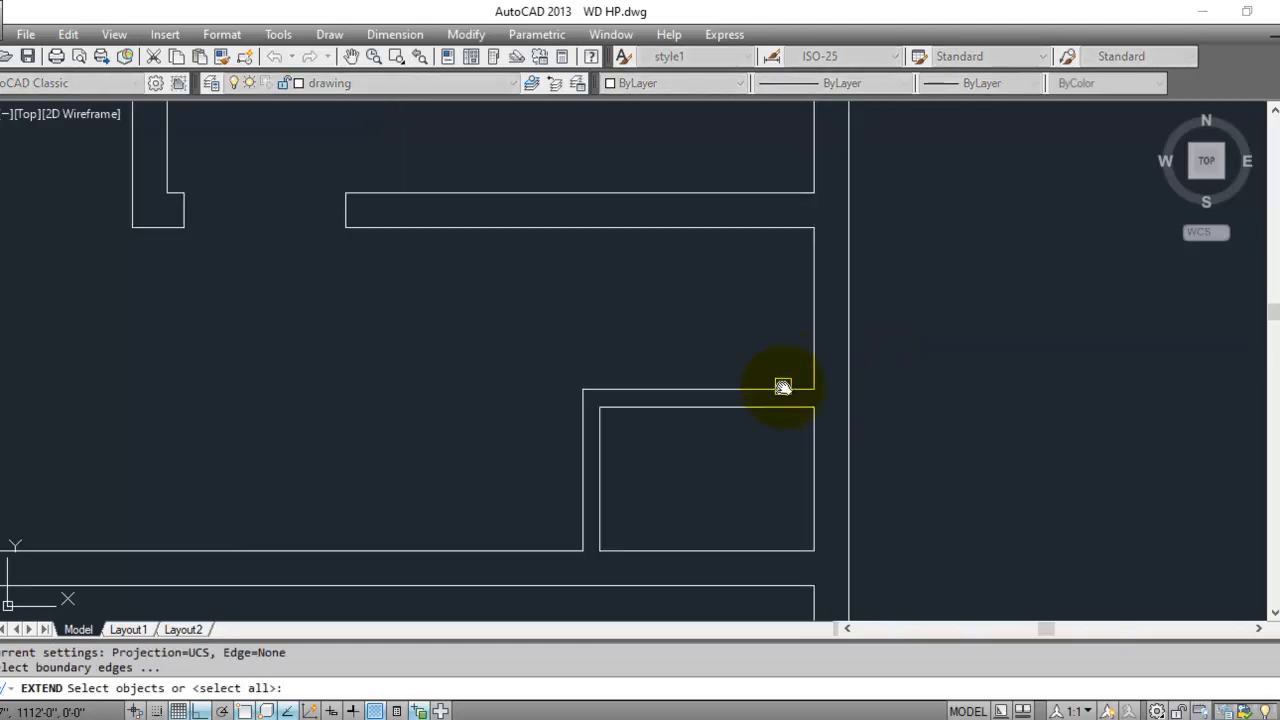
key("Return")
left_click(783, 388)
middle_click_drag(715, 236, 743, 323)
left_click(766, 318)
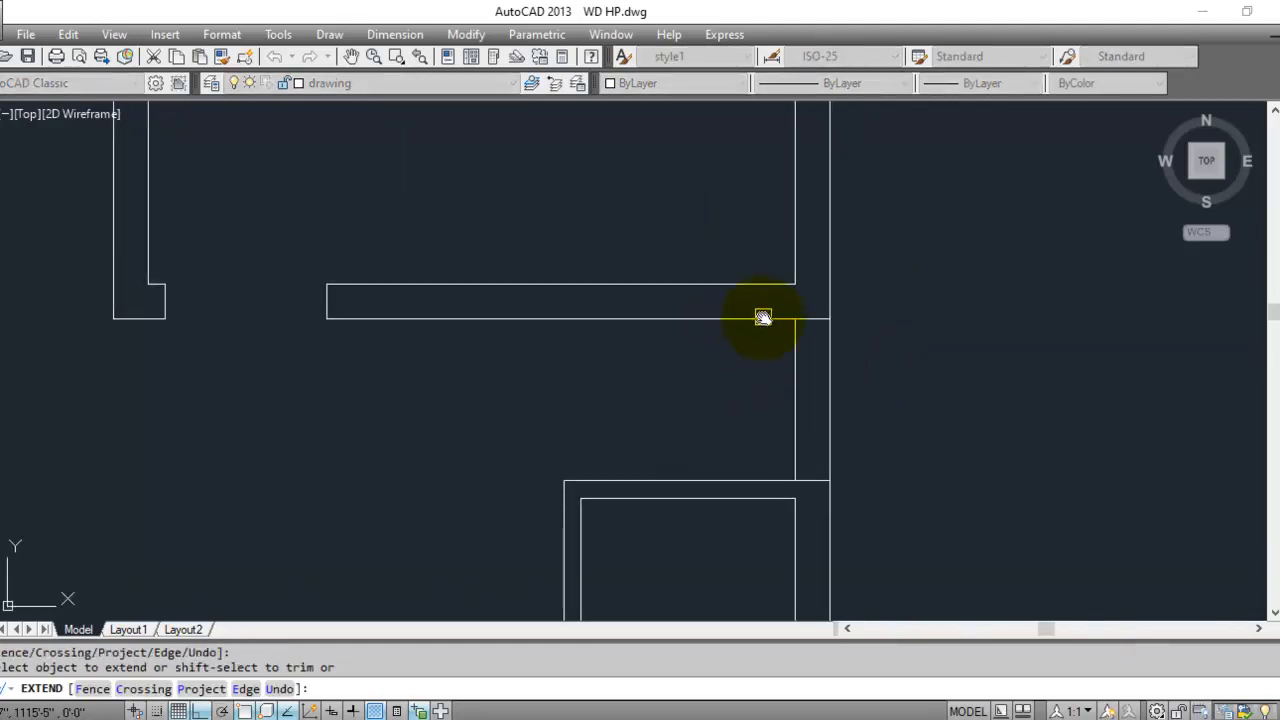
key("Escape")
key("Escape")
left_click(793, 391)
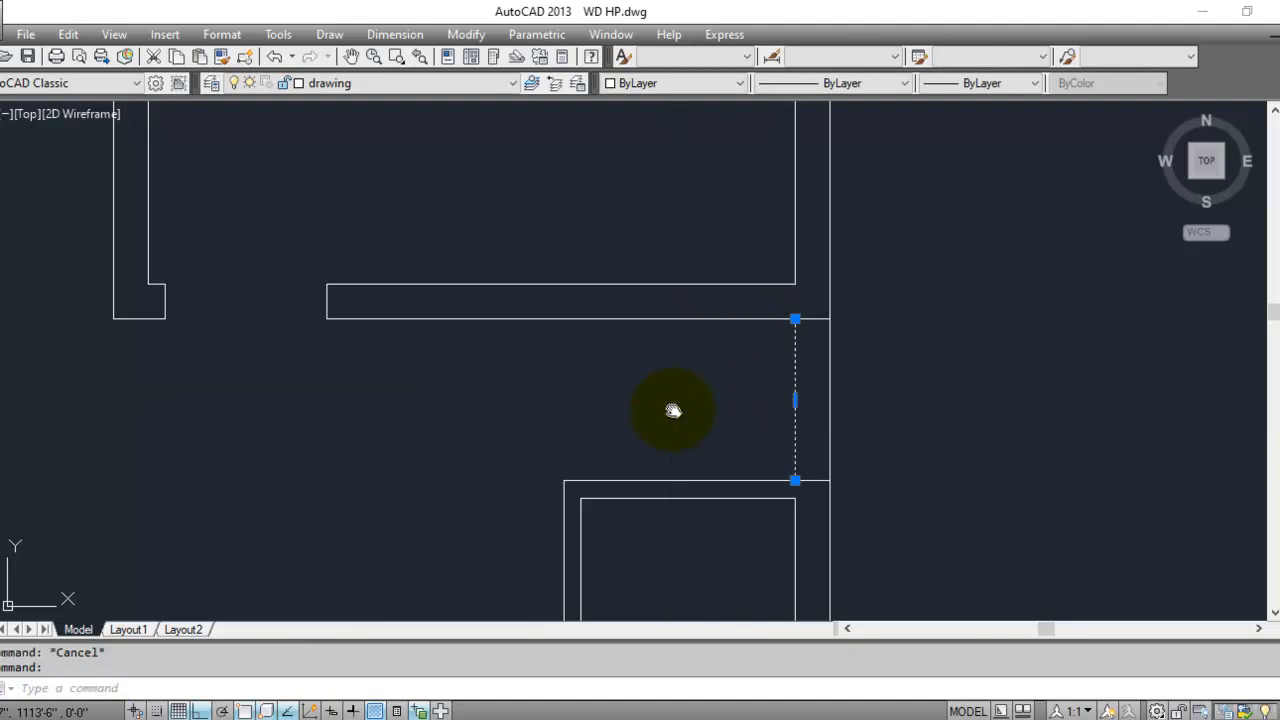
key("Delete")
- Offset the inner left wall line of the small room below the passage 4.5 inches into that room
scroll(892, 515, "down", 2)
middle_click_drag(892, 515, 760, 420)
scroll(696, 506, "up", 1)
mouse_move(634, 491)
middle_mouse_down()
mouse_move(657, 363)
mouse_move(654, 472)
middle_mouse_up()
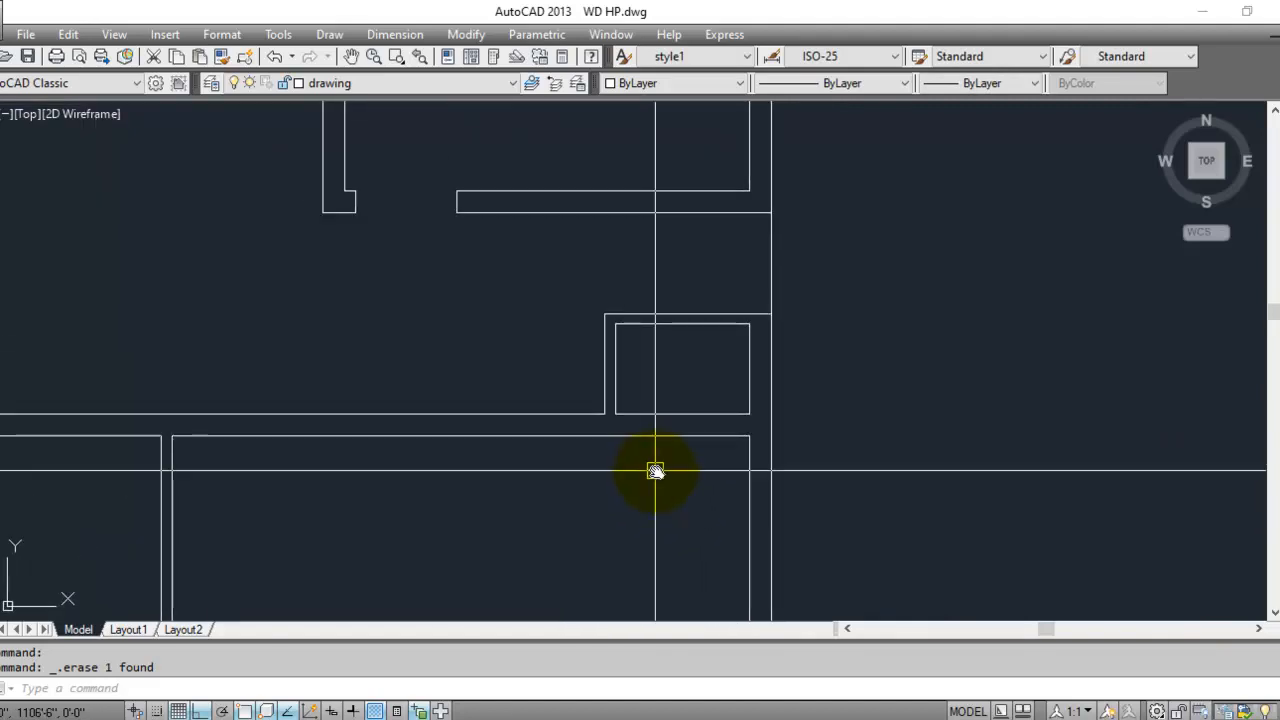
scroll(654, 466, "up", 2)
key("Escape")
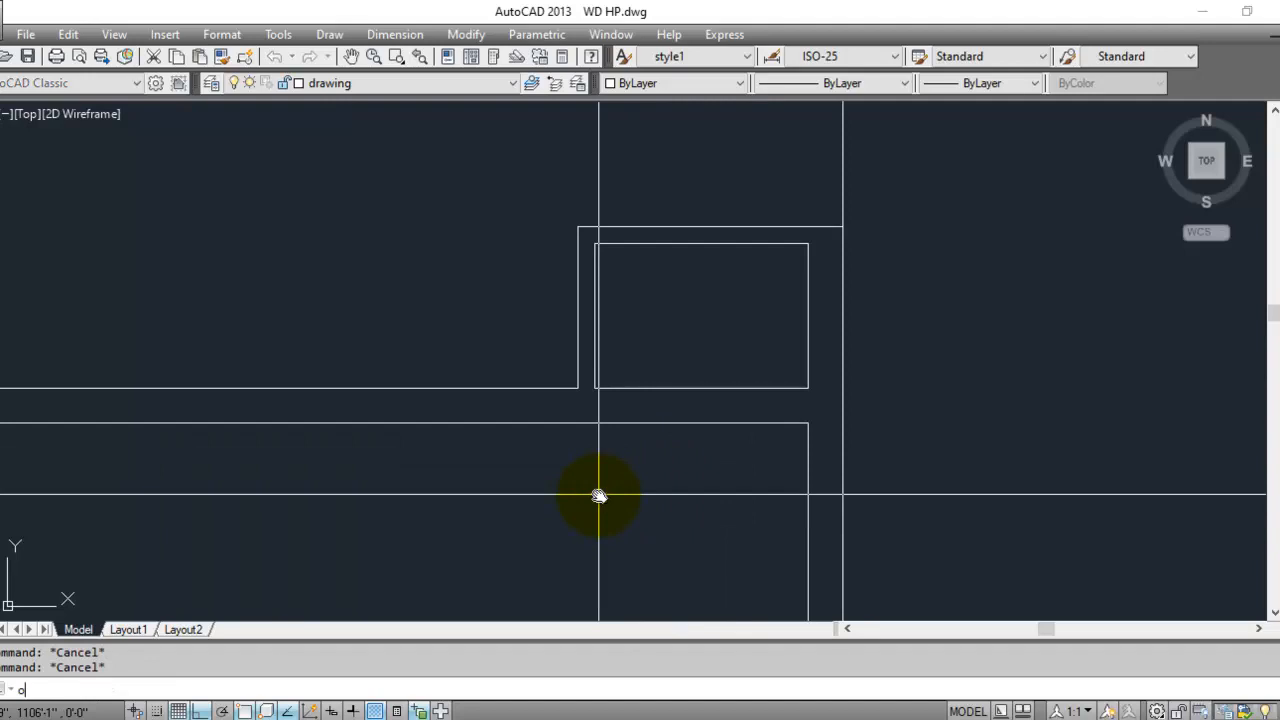
key("Return")
type("4.5")
key("Return")
left_click(595, 368)
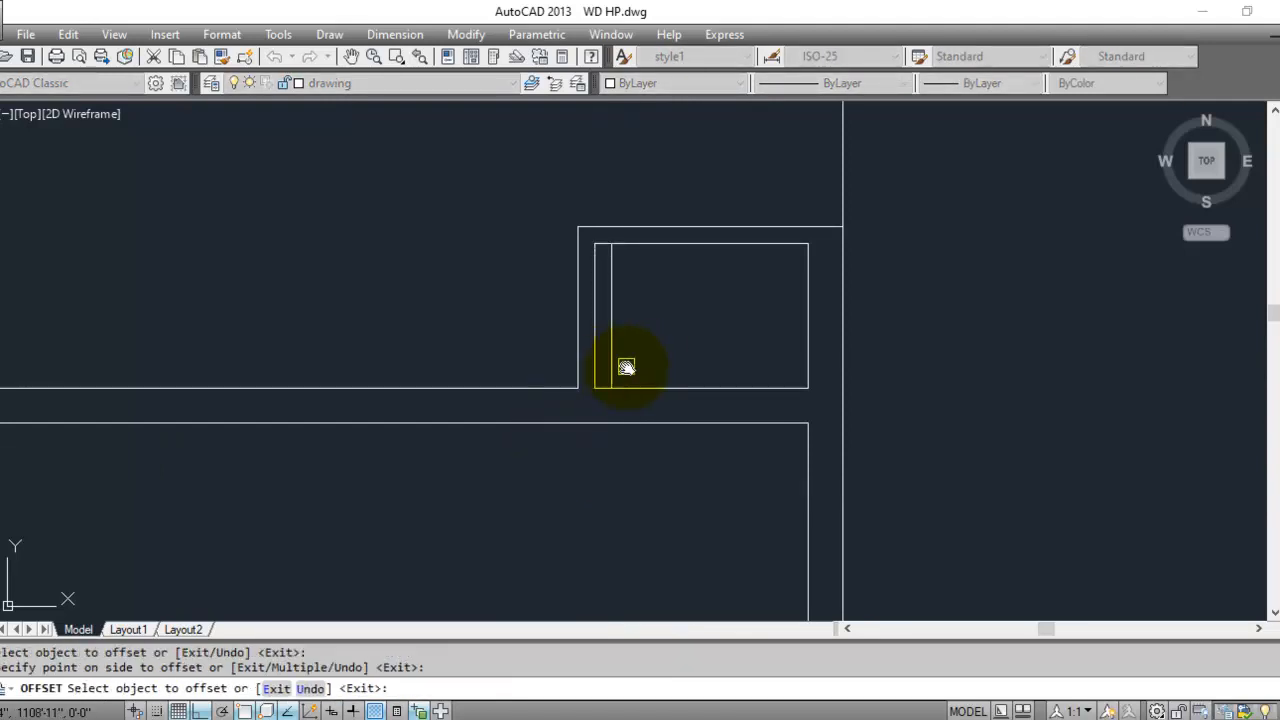
left_click(625, 366)
key("Escape")
key("Escape")
- Extend the offset vertical line down across the wall to the large bottom-right room's top wall line
type("e")
key("Return")
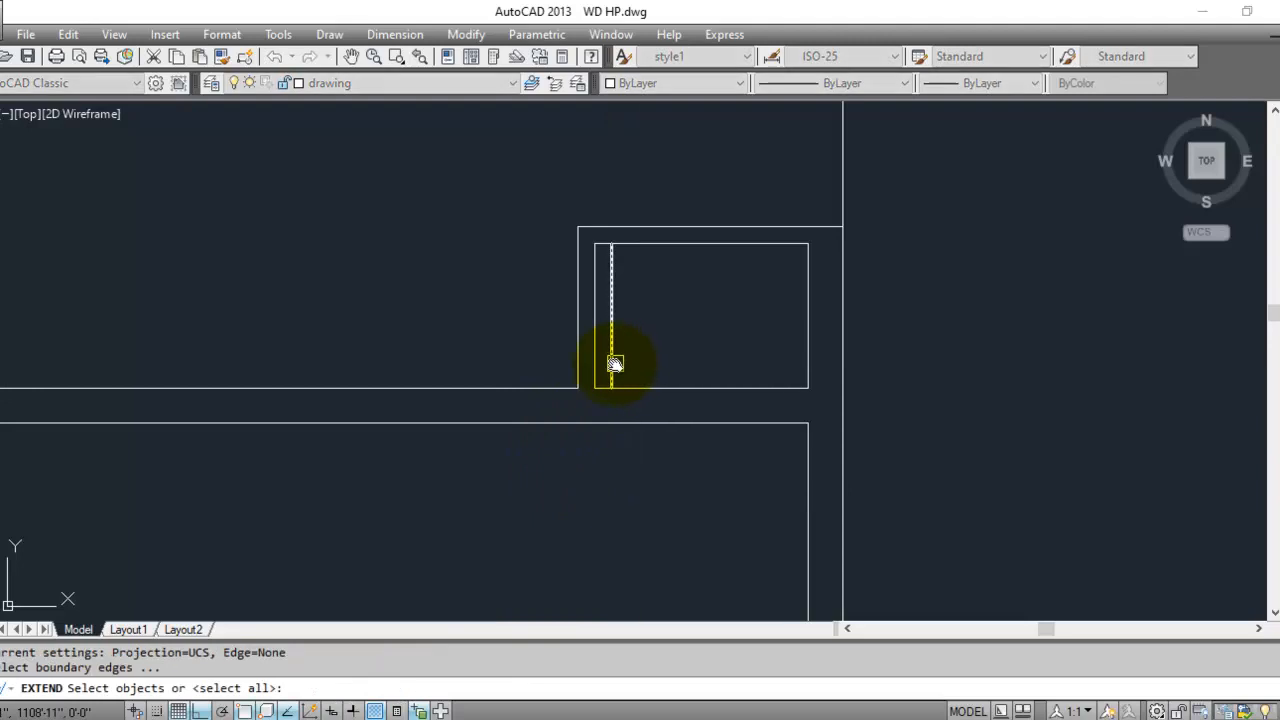
key("Return")
key("Escape")
key("Escape")
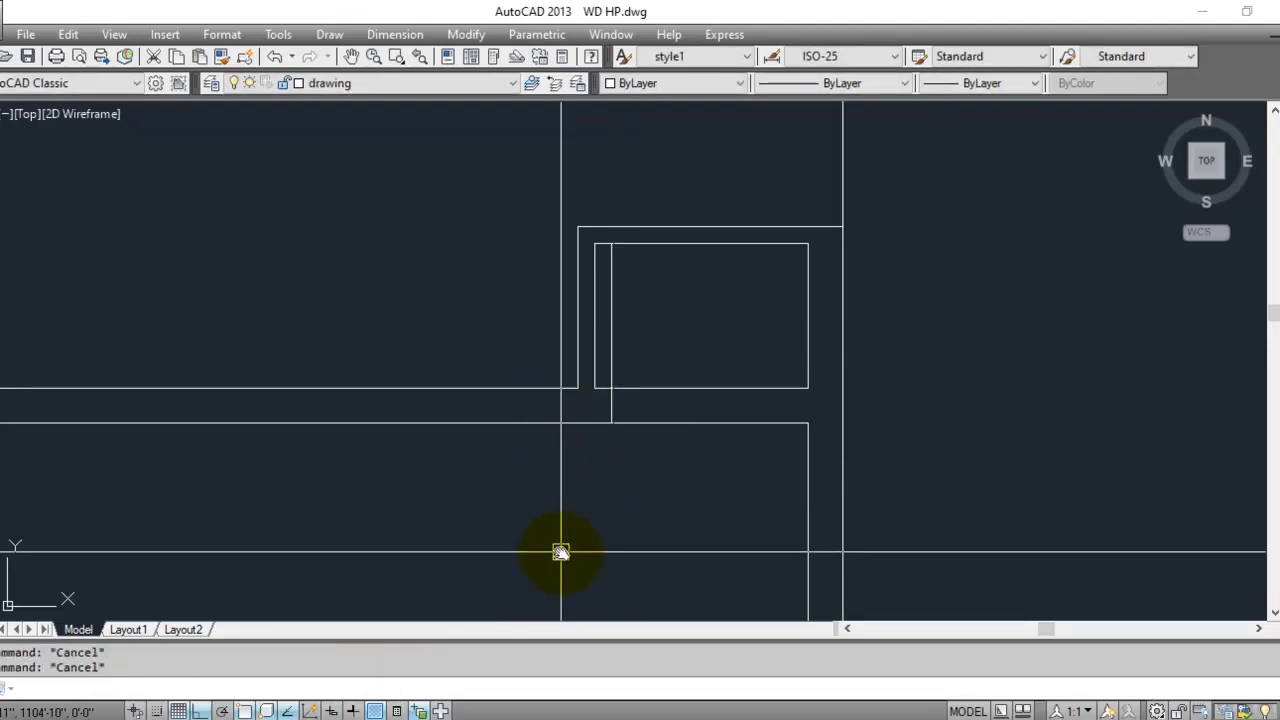
- Trim the vertical line inside the small room below the passage, keeping only the short jamb across the wall
type("tr")
key("Return")
key("Return")
left_click(612, 350)
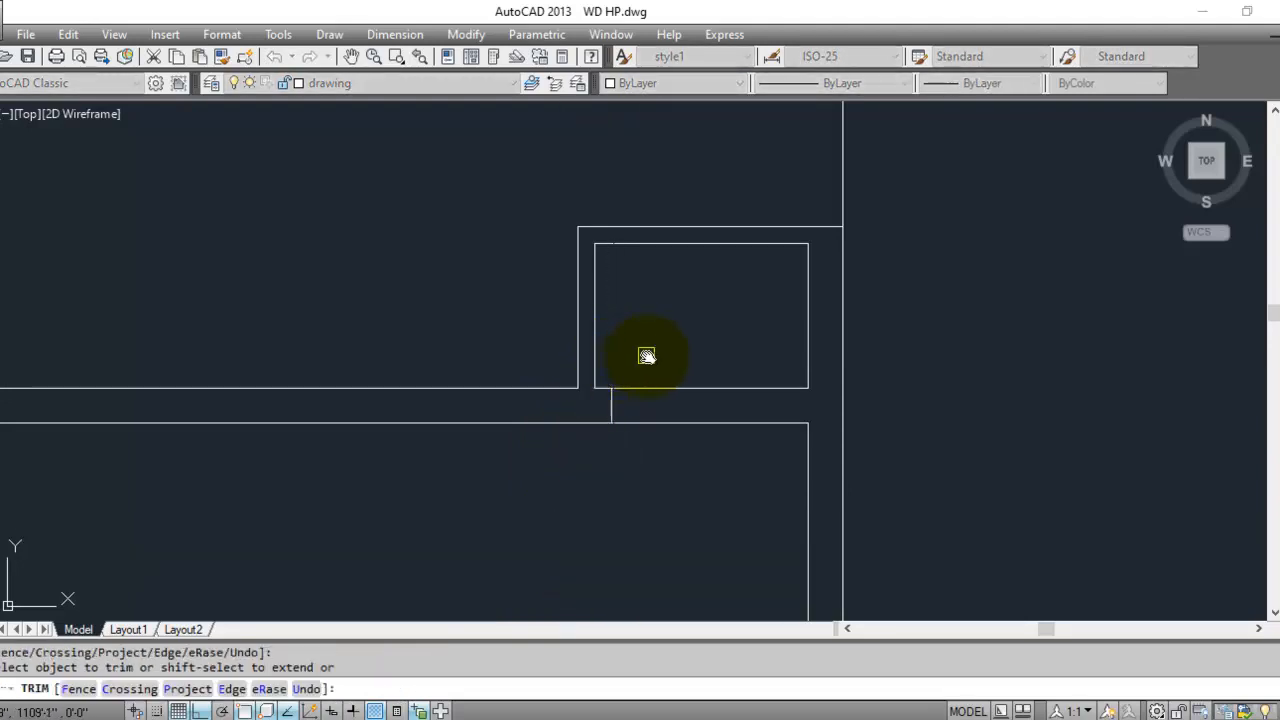
key("Escape")
key("Escape")
- Offset the short jamb below the small room 2'6" to the right
type("o")
key("Return")
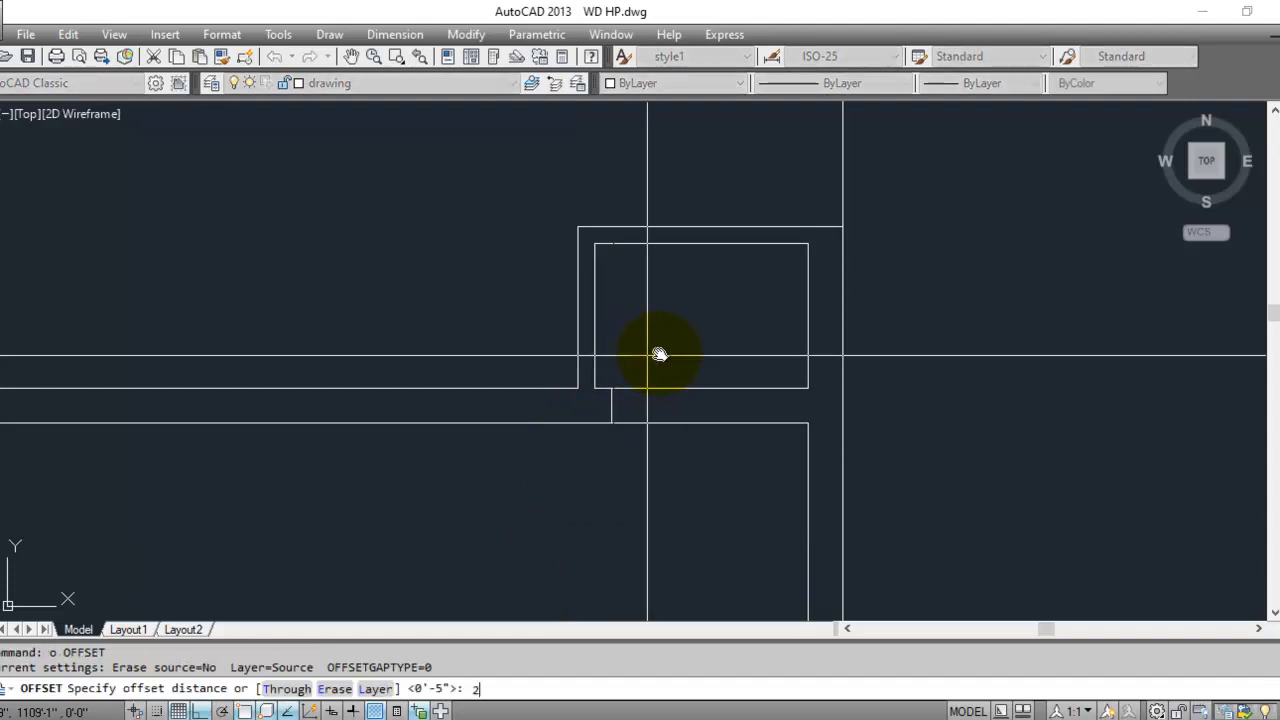
type("2'6")
key("Return")
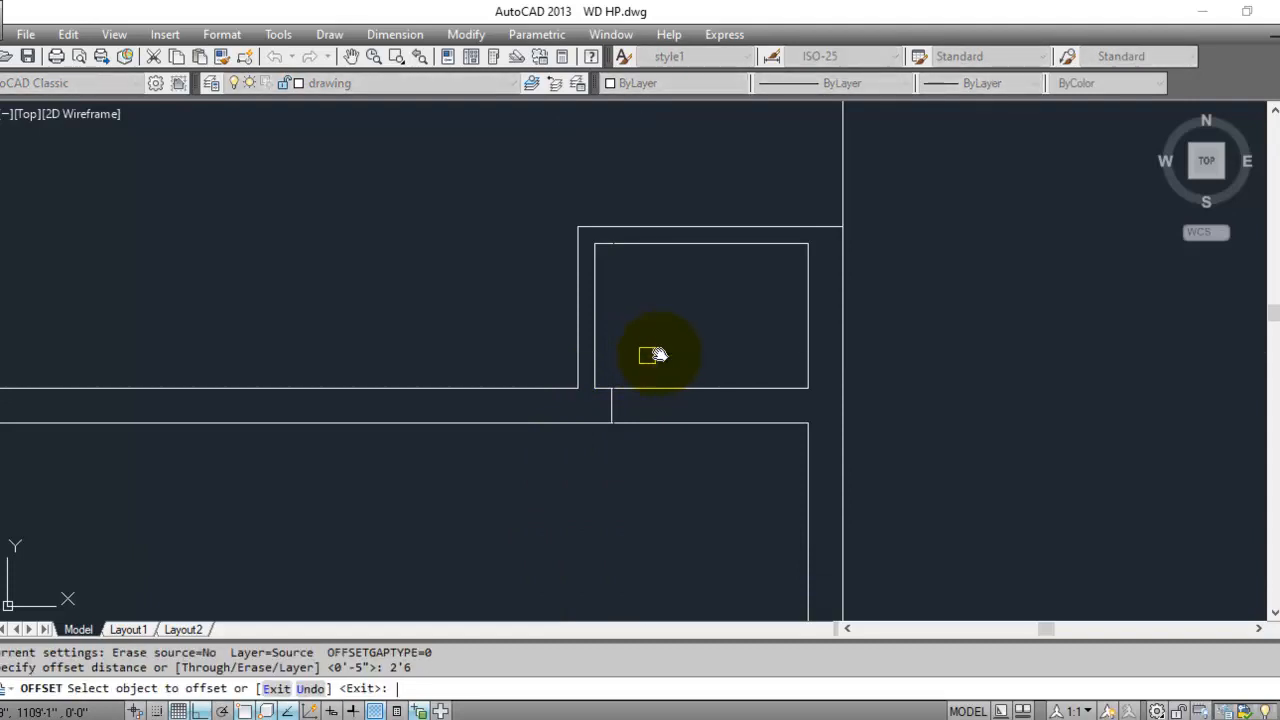
left_click(618, 405)
left_click(631, 406)
key("Escape")
key("Escape")
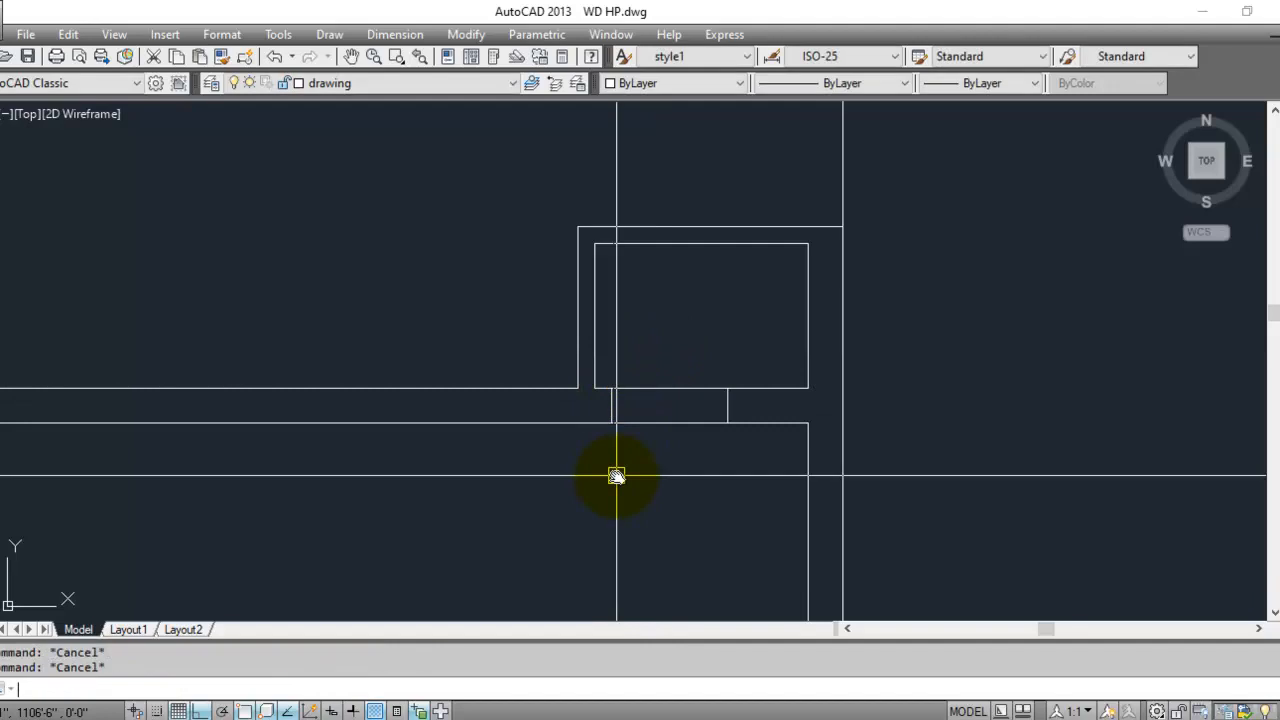
- Trim both wall lines between the 2'6" spaced jambs to open the small room into the large bottom-right room
type("tr")
key("Return")
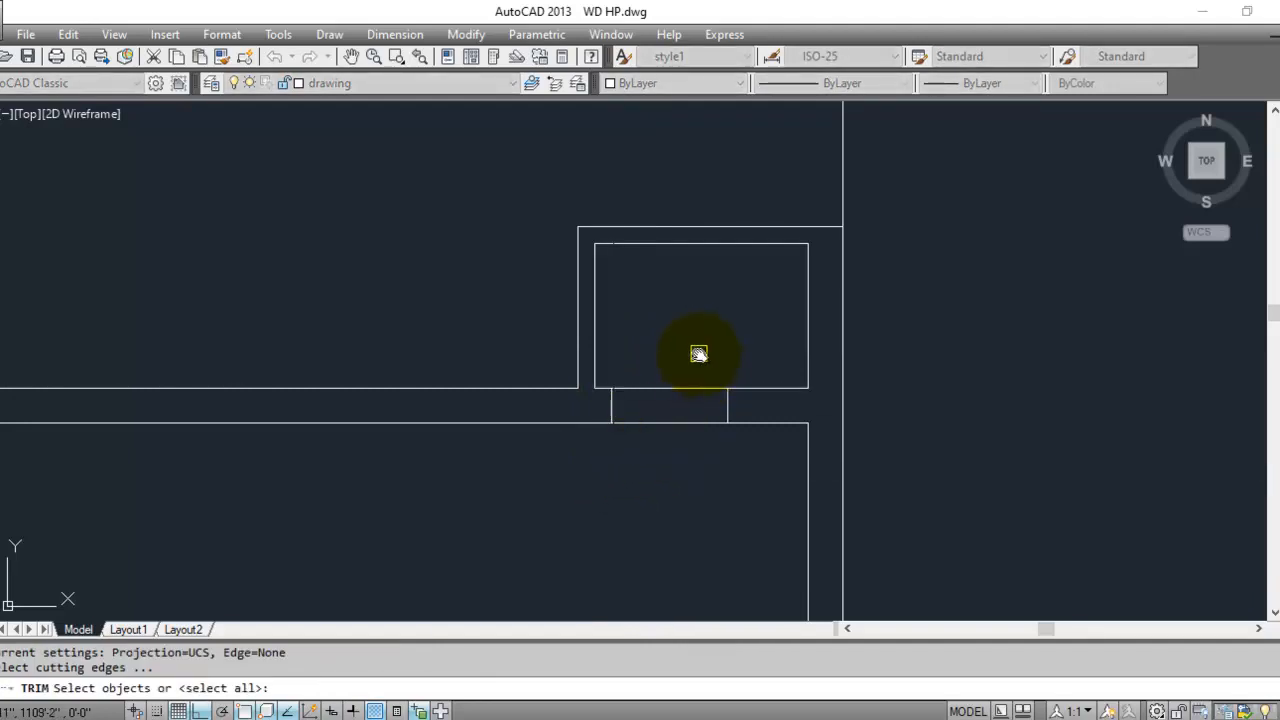
key("Return")
left_click(670, 388)
left_click(667, 423)
left_click(660, 457)
key("Escape")
key("Escape")
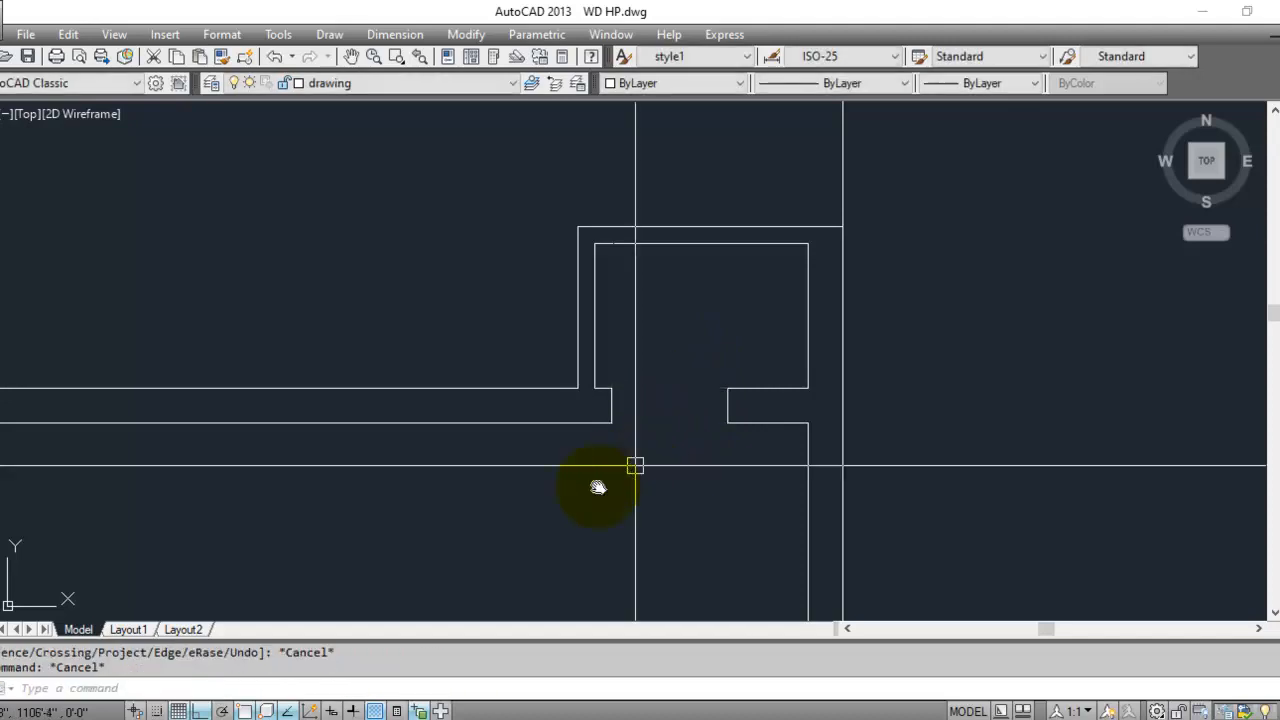
scroll(691, 332, "down", 2)
mouse_move(651, 423)
middle_mouse_down()
mouse_move(689, 409)
mouse_move(531, 400)
mouse_move(774, 401)
middle_mouse_up()
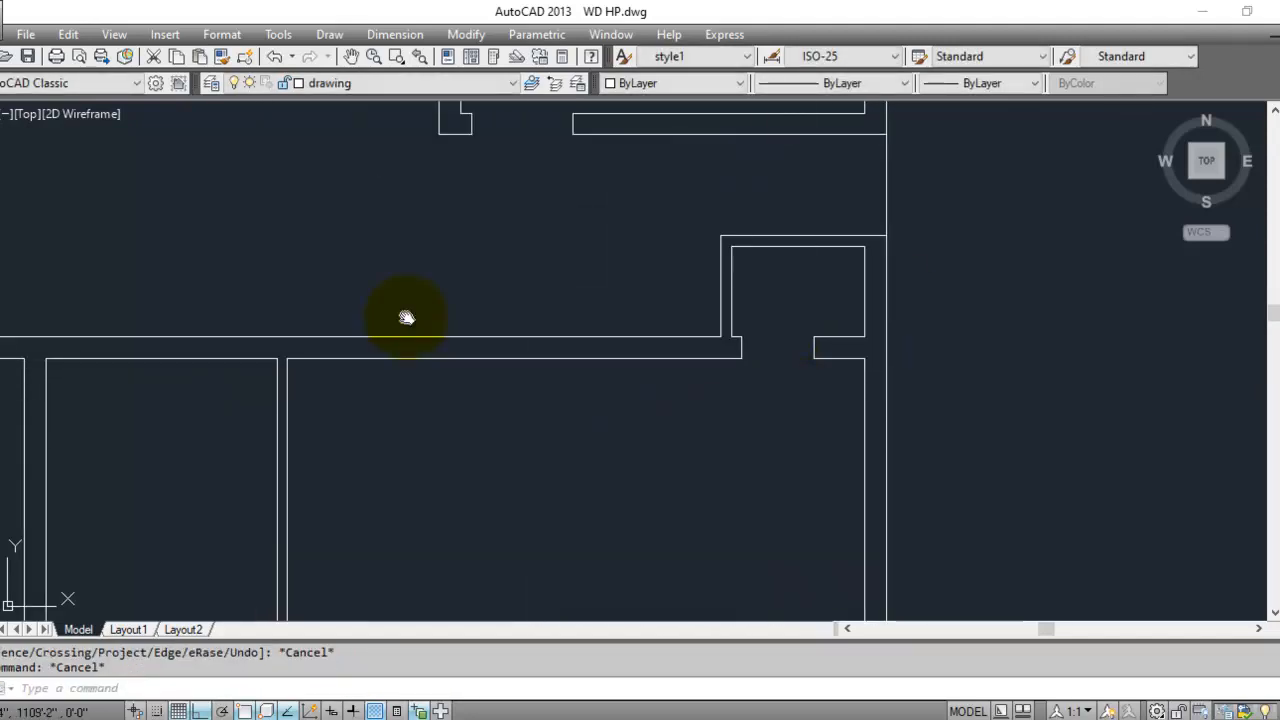
left_click(514, 283)
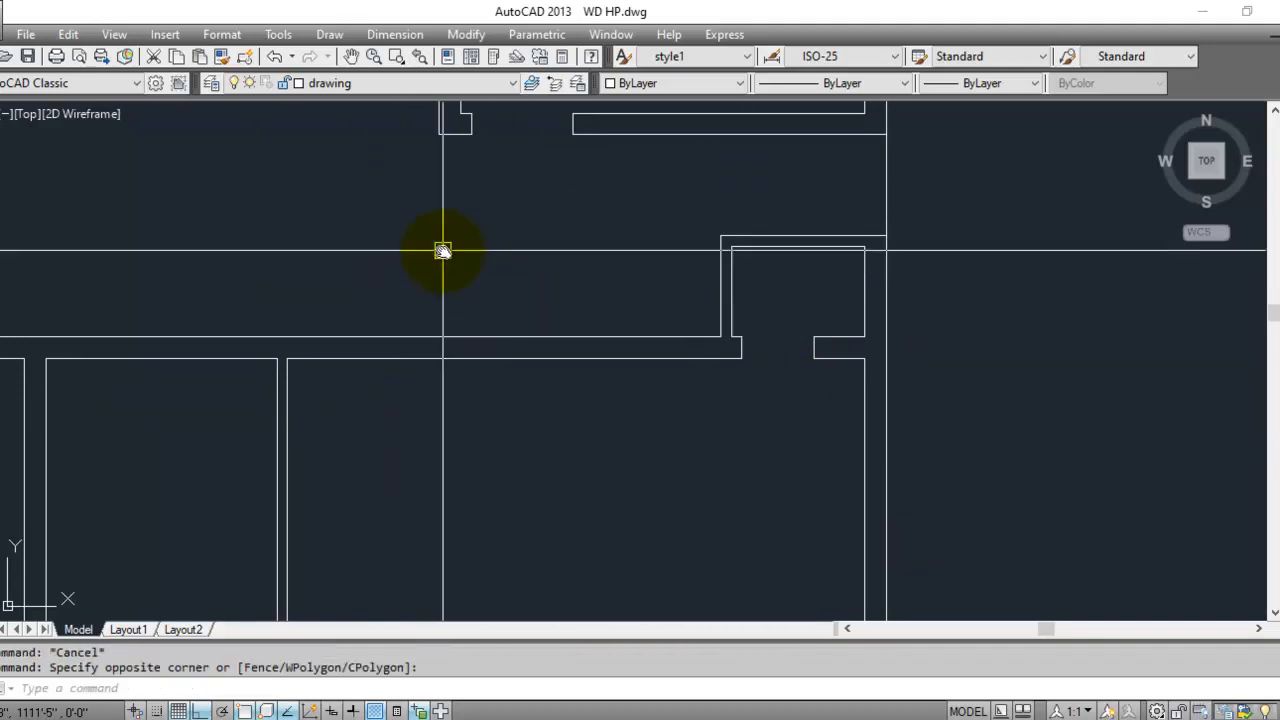
scroll(502, 391, "up", 2)
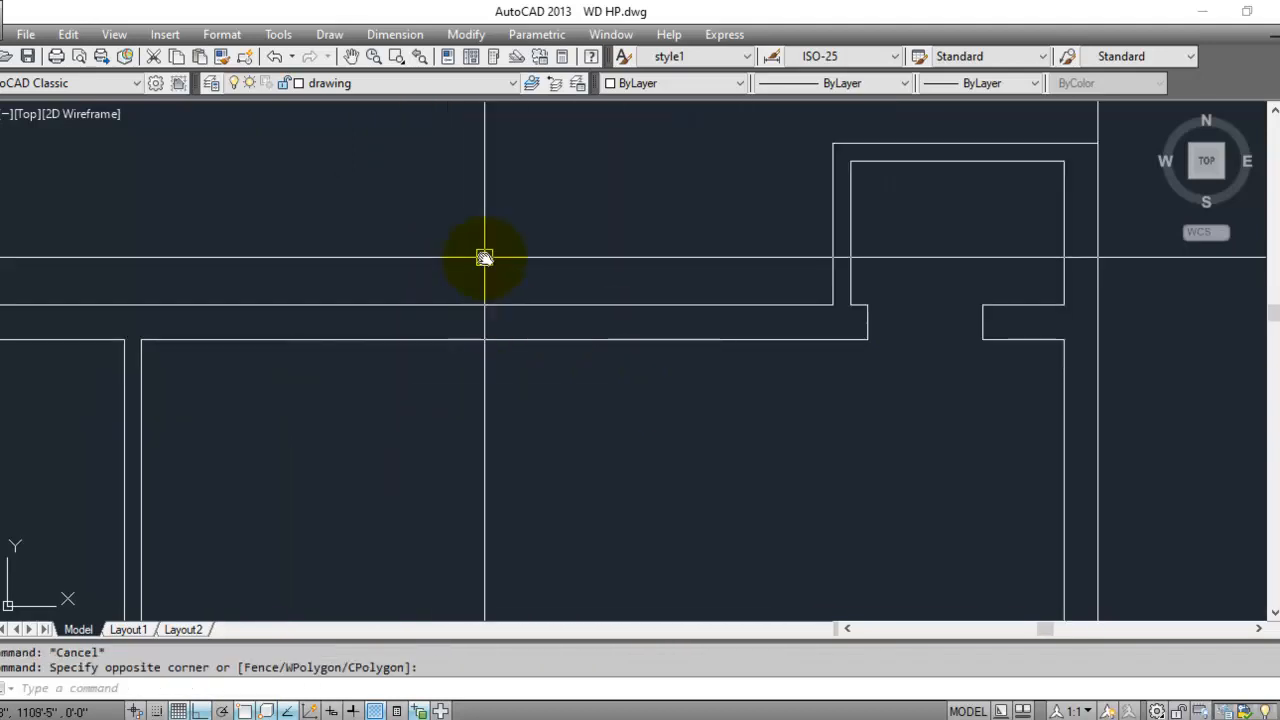
scroll(500, 220, "down", 4)
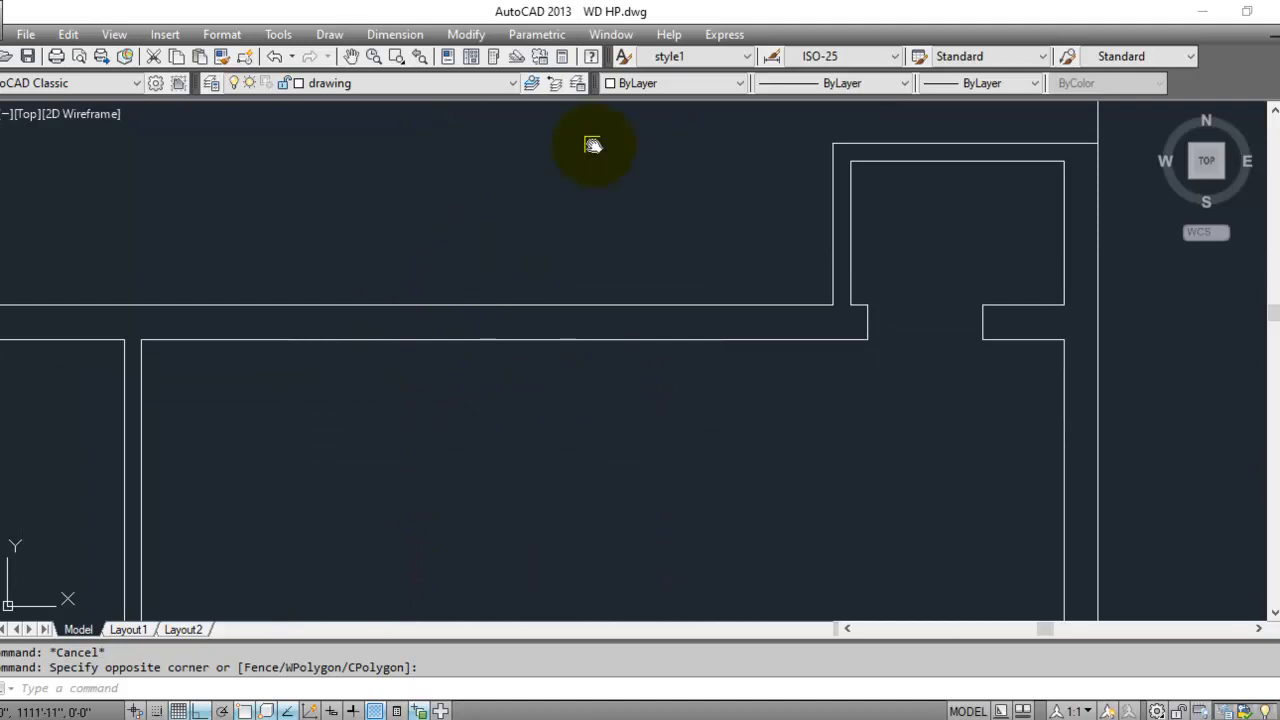
- Offset the inner right wall line of the large bottom-right room 4.5 inches into the room
mouse_move(786, 387)
middle_mouse_down()
mouse_move(712, 362)
mouse_move(692, 305)
middle_mouse_up()
middle_click_drag(509, 387, 604, 375)
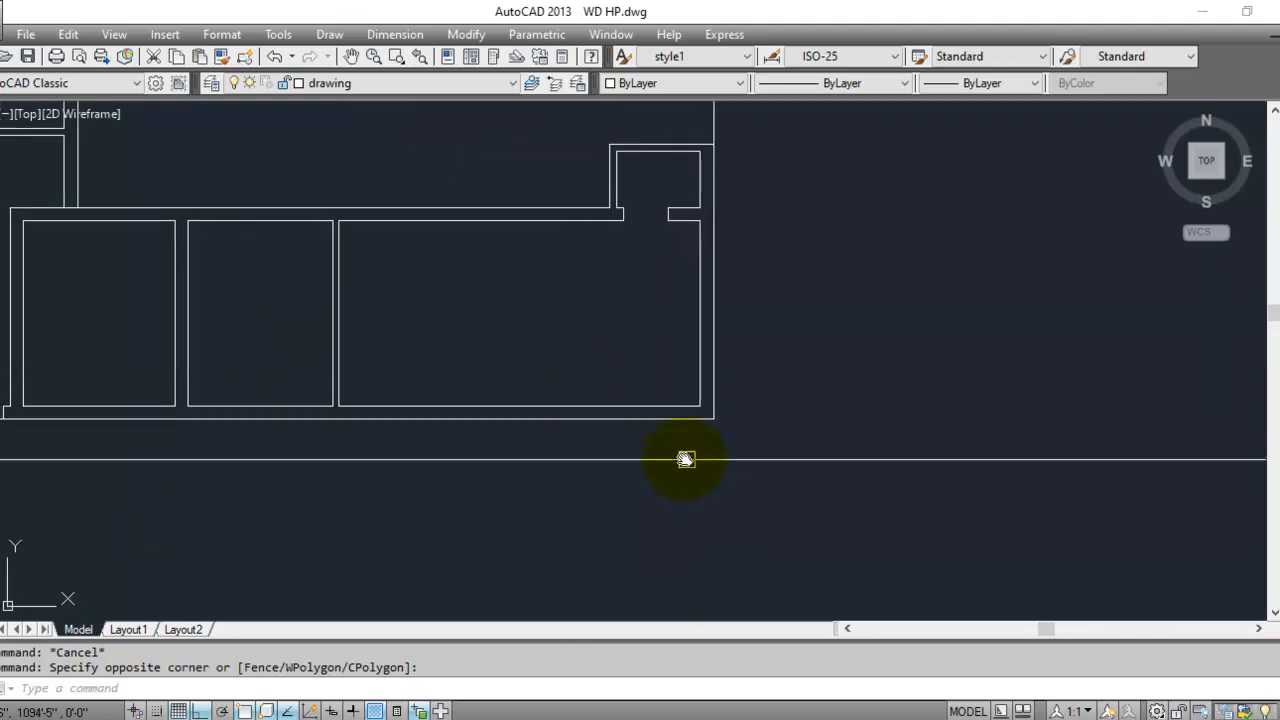
scroll(829, 457, "down", 2)
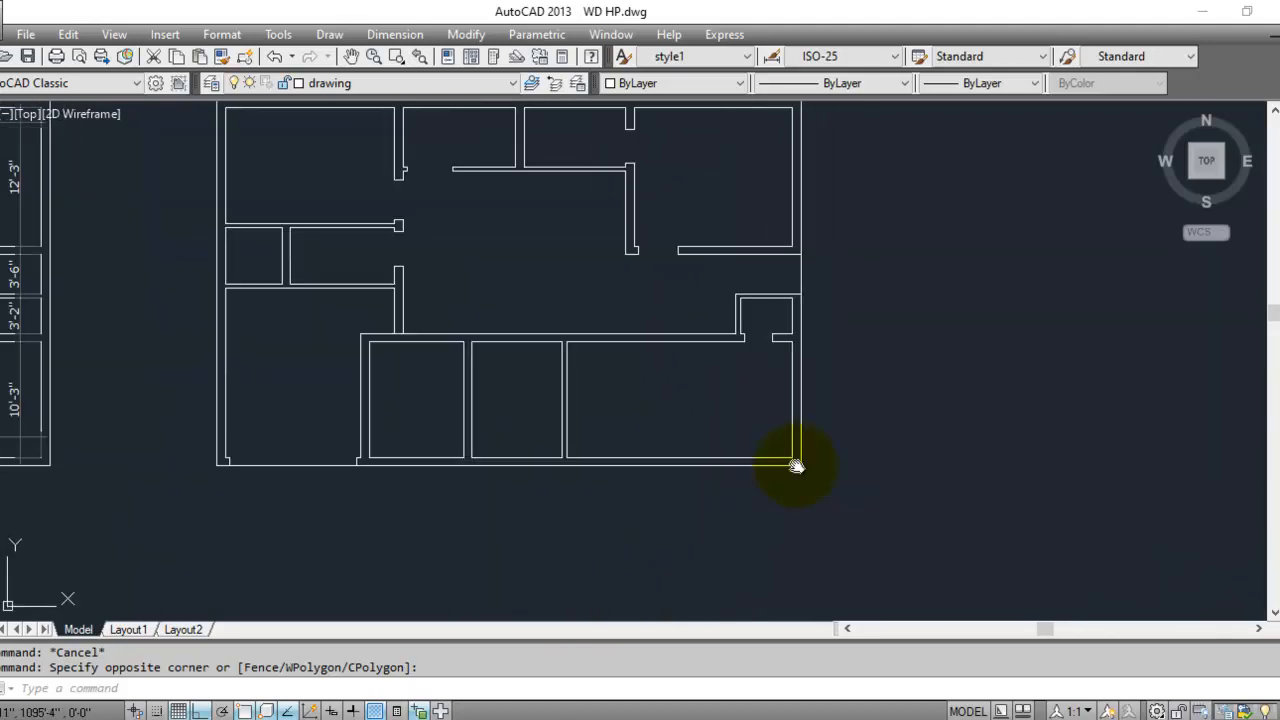
scroll(721, 512, "up", 4)
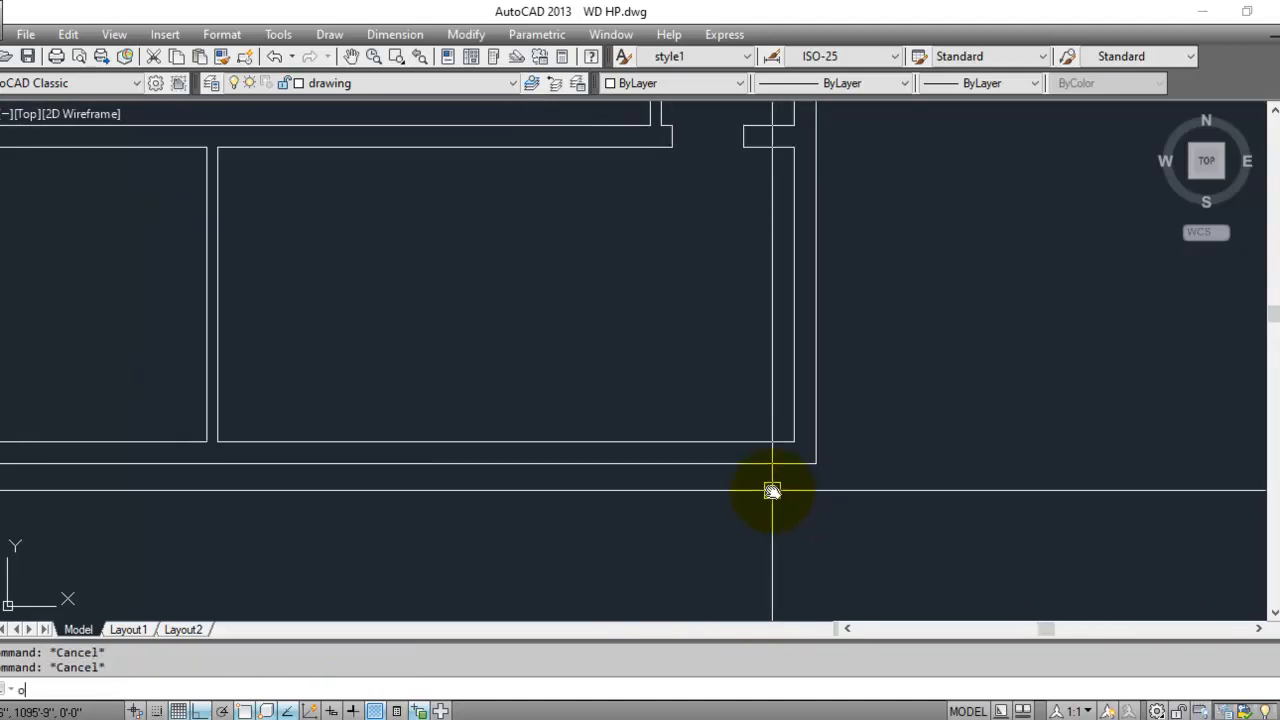
key("Return")
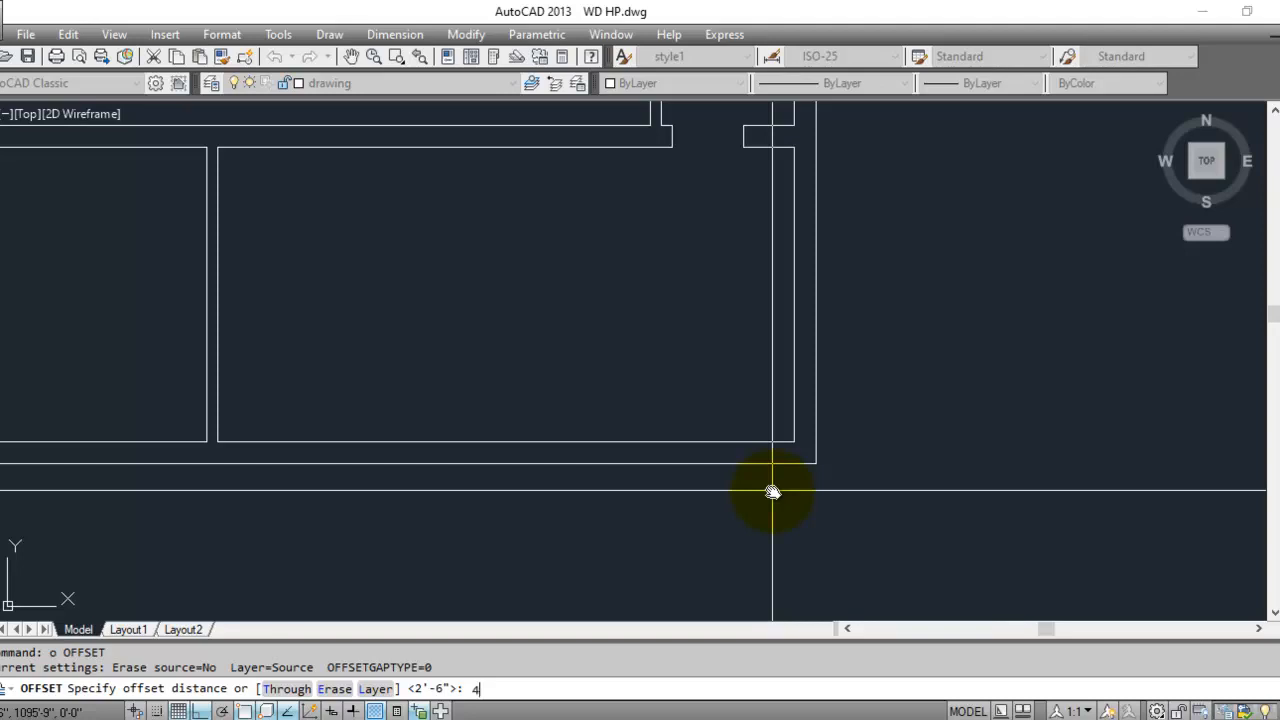
key("Return")
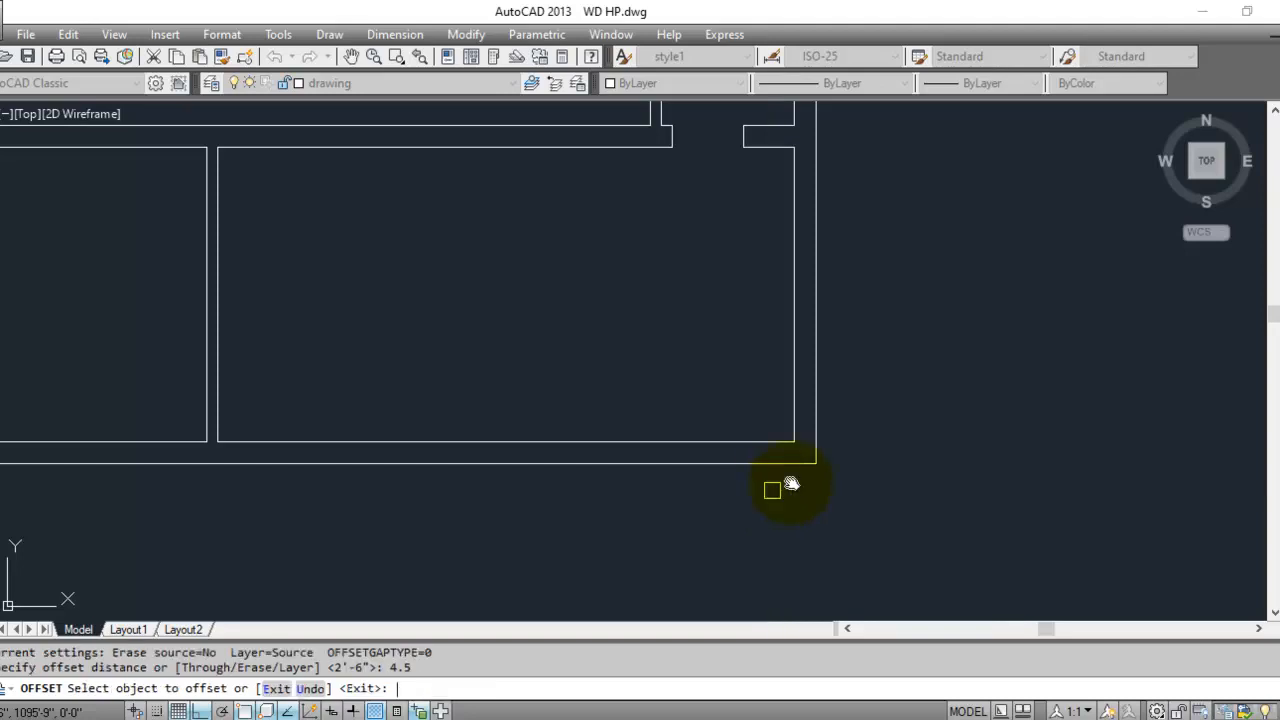
left_click(797, 419)
left_click(734, 431)
key("Escape")
key("Escape")
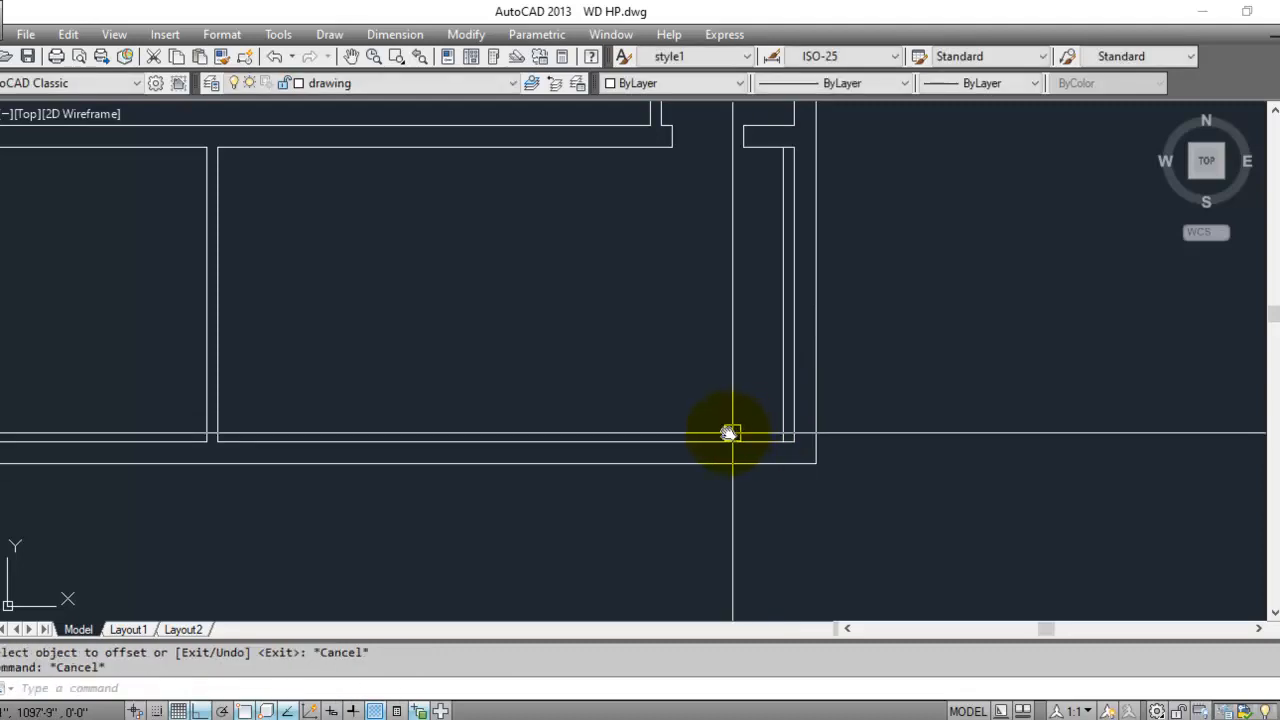
- Extend the offset vertical line down across the bottom wall to the house's outer wall line
key("Escape")
type("ex")
key("Return")
left_click(782, 409)
key("Return")
key("Escape")
- Trim the vertical line inside the large bottom-right room, keeping only the short jamb across the bottom wall
type("tr")
key("Return")
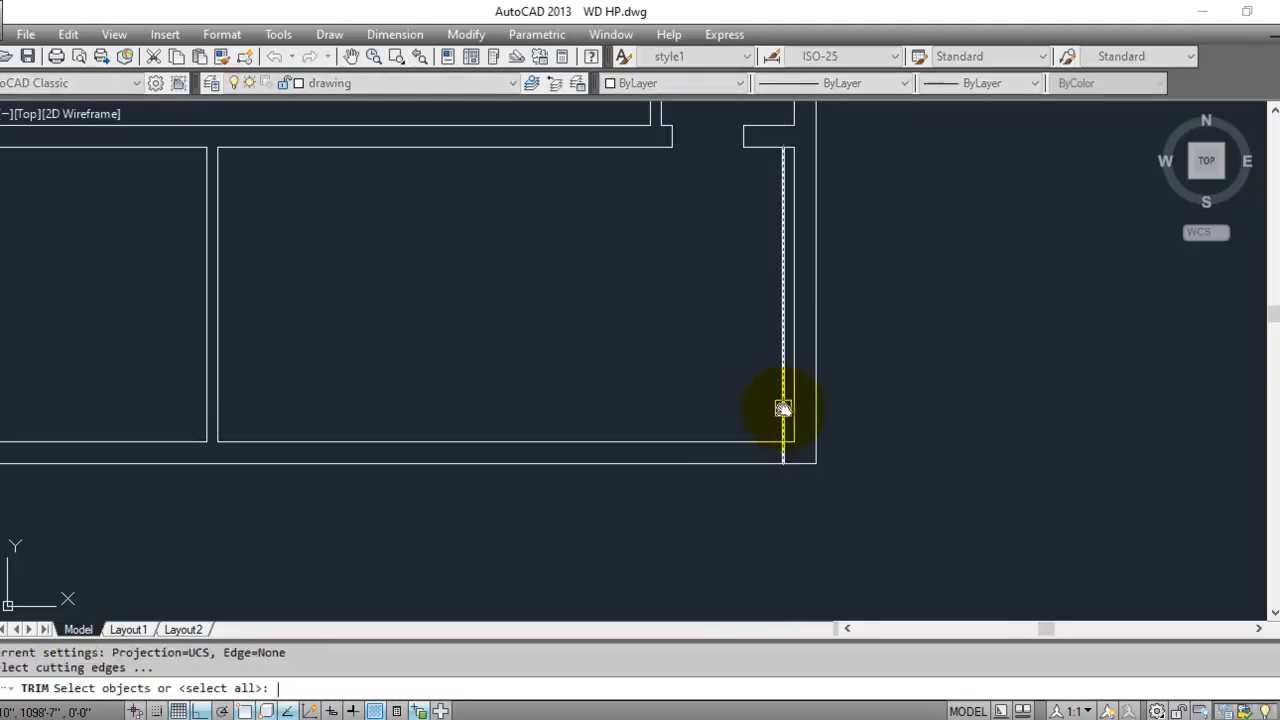
key("Return")
left_click(782, 409)
key("Escape")
key("Escape")
key("Escape")
- Offset the short jamb in the large bottom-right room's bottom wall 4' to the left
type("o")
key("Return")
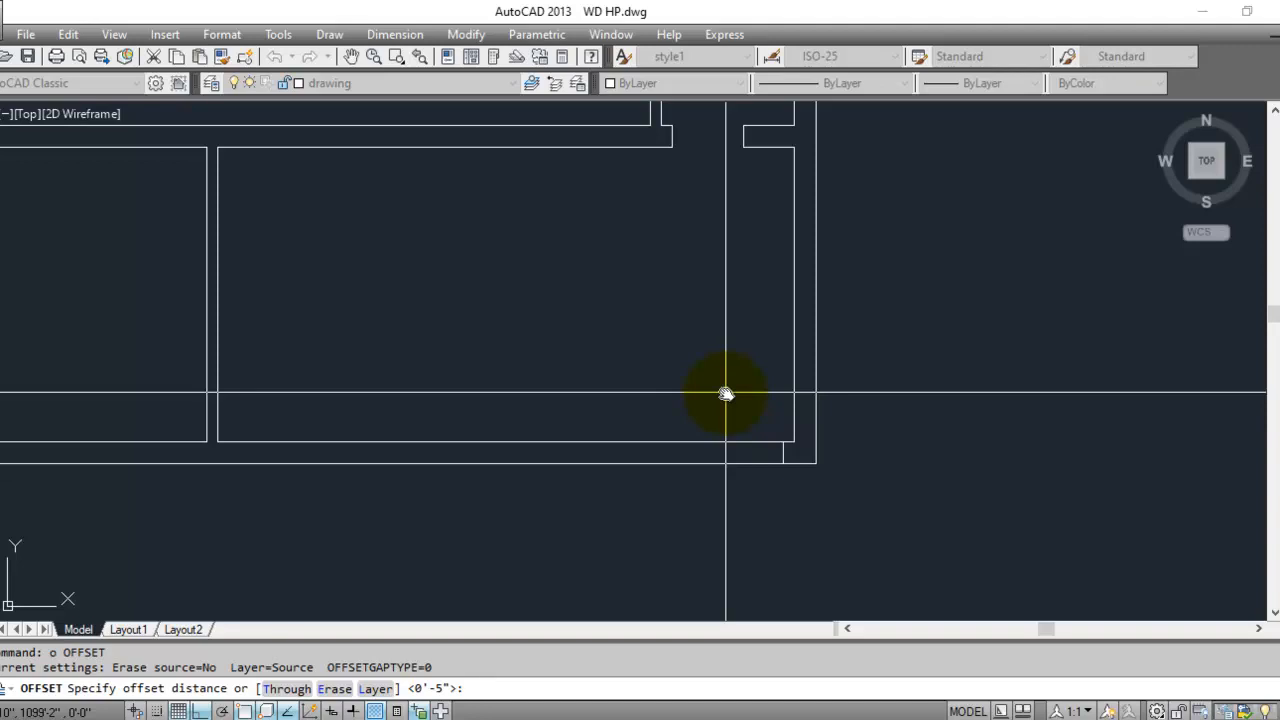
type("4'")
key("Return")
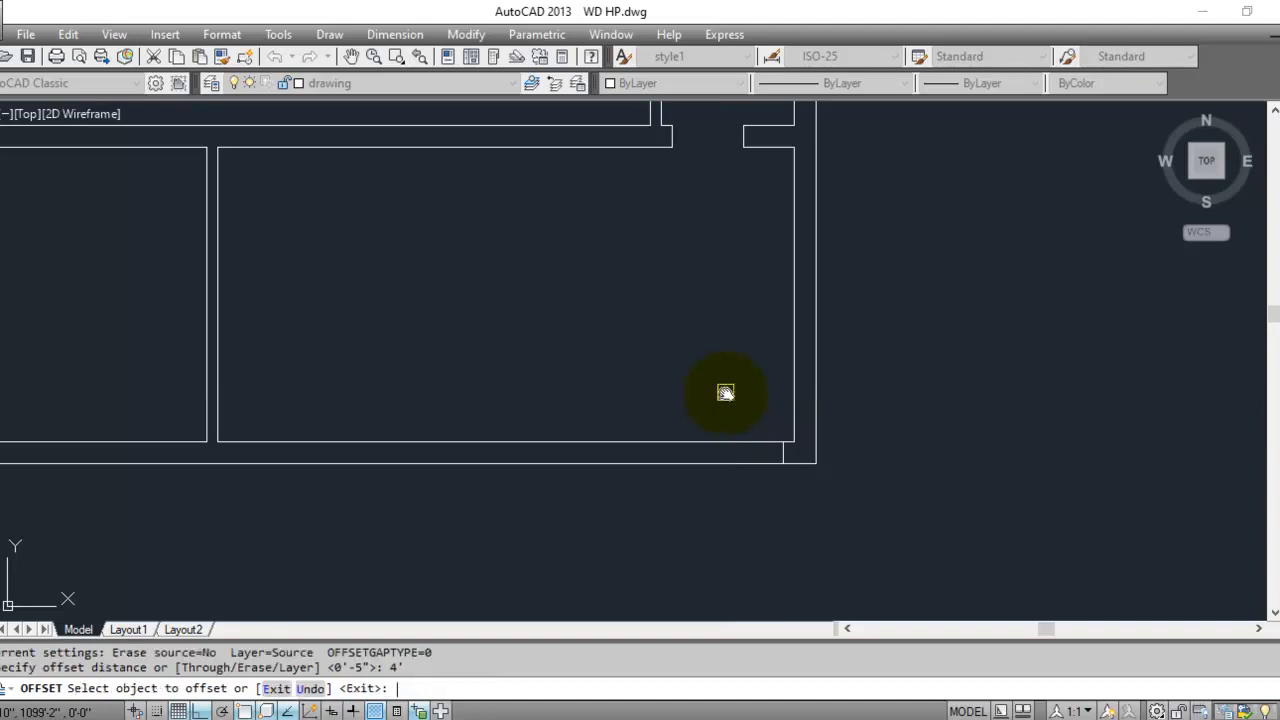
scroll(771, 444, "up", 4)
left_click(804, 458)
left_click(719, 466)
scroll(538, 456, "down", 4)
key("Escape")
key("Escape")
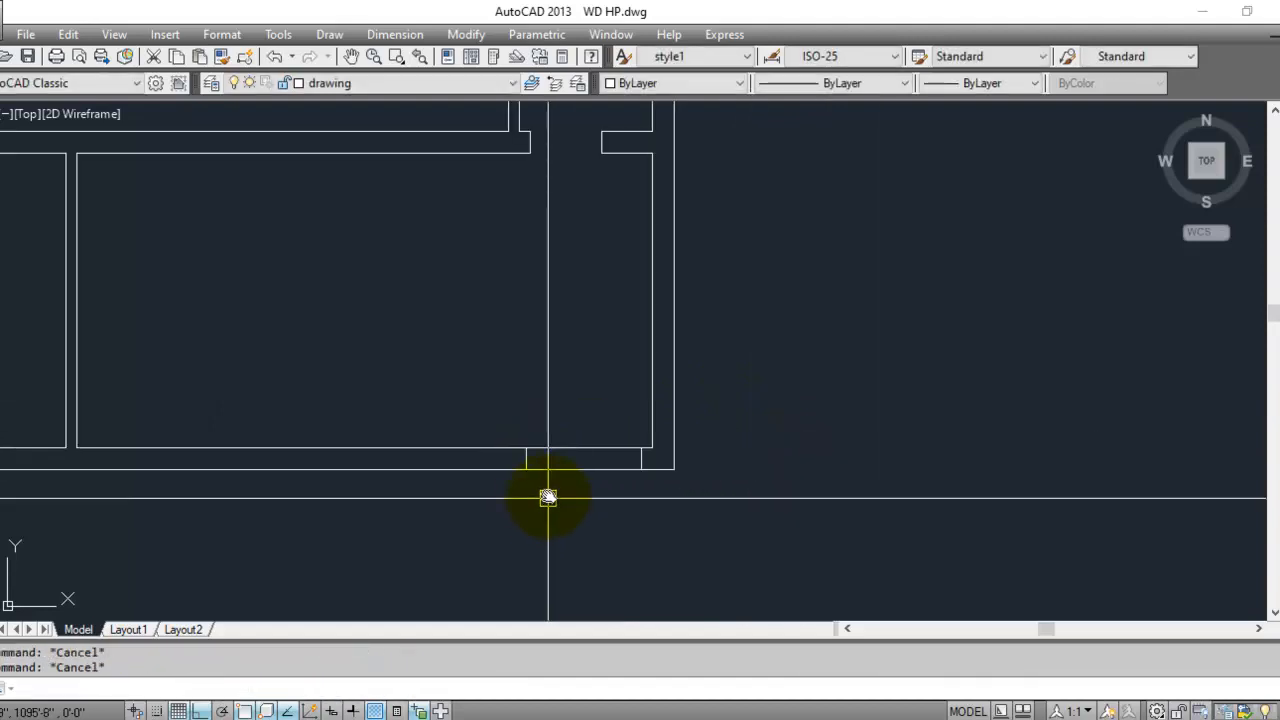
- Trim both wall lines between the 4' spaced jambs to open the large bottom-right room's bottom wall
type("tr")
key("Return")
scroll(576, 438, "up", 2)
key("Return")
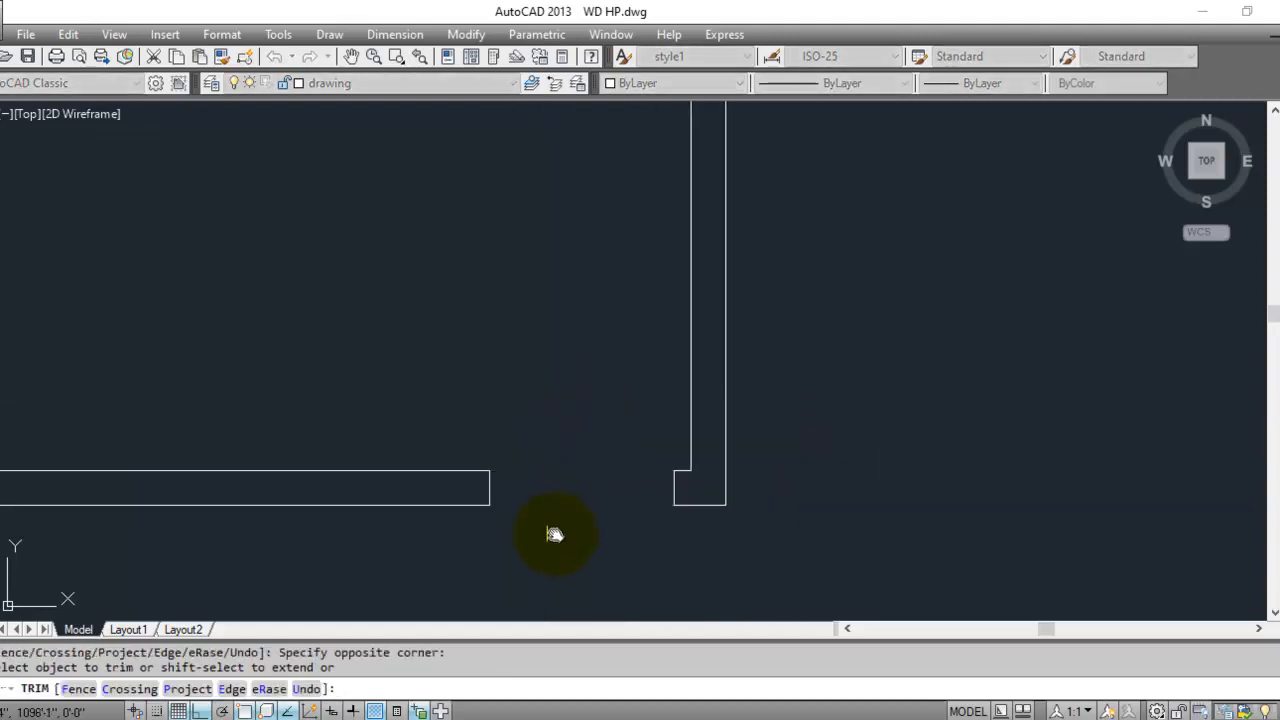
key("Escape")
scroll(700, 500, "down", 3)
middle_click_drag(576, 341, 747, 454)
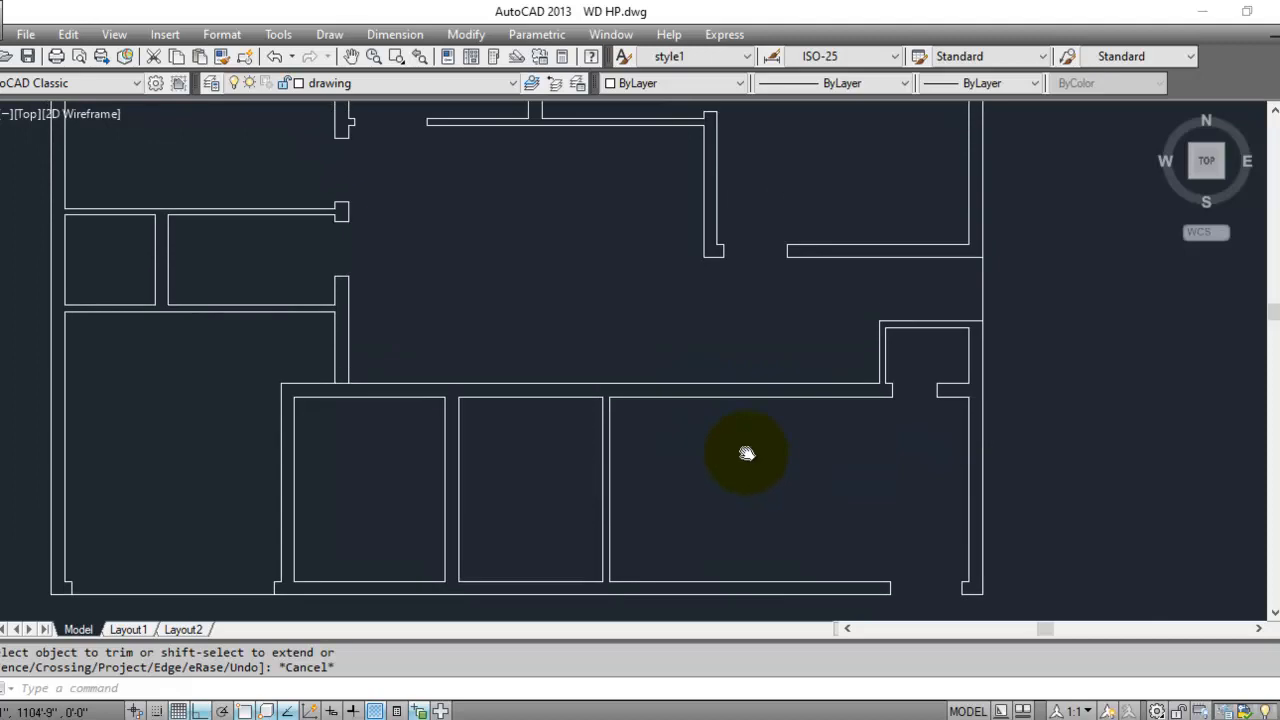
key("Escape")
key("Escape")
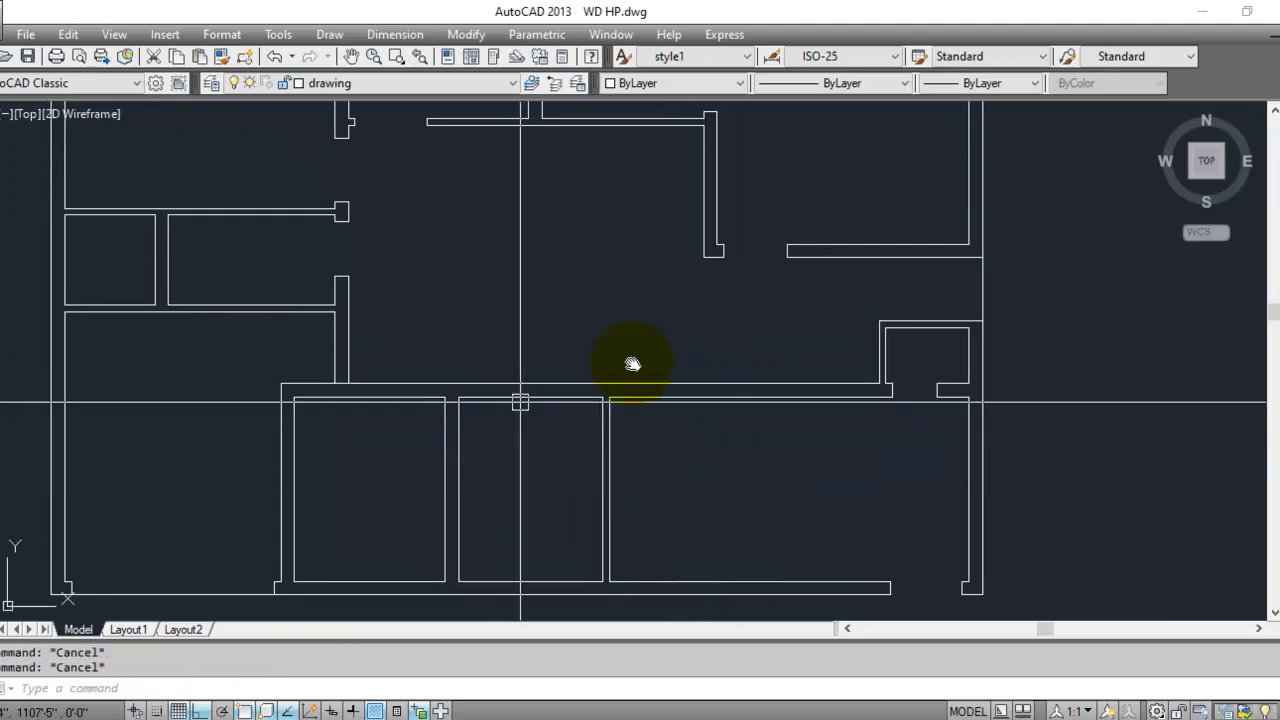
- Offset both faces of the partition between the two small bottom rooms 4.5 inches outward into each room
middle_click_drag(494, 453, 531, 496)
scroll(450, 463, "up", 2)
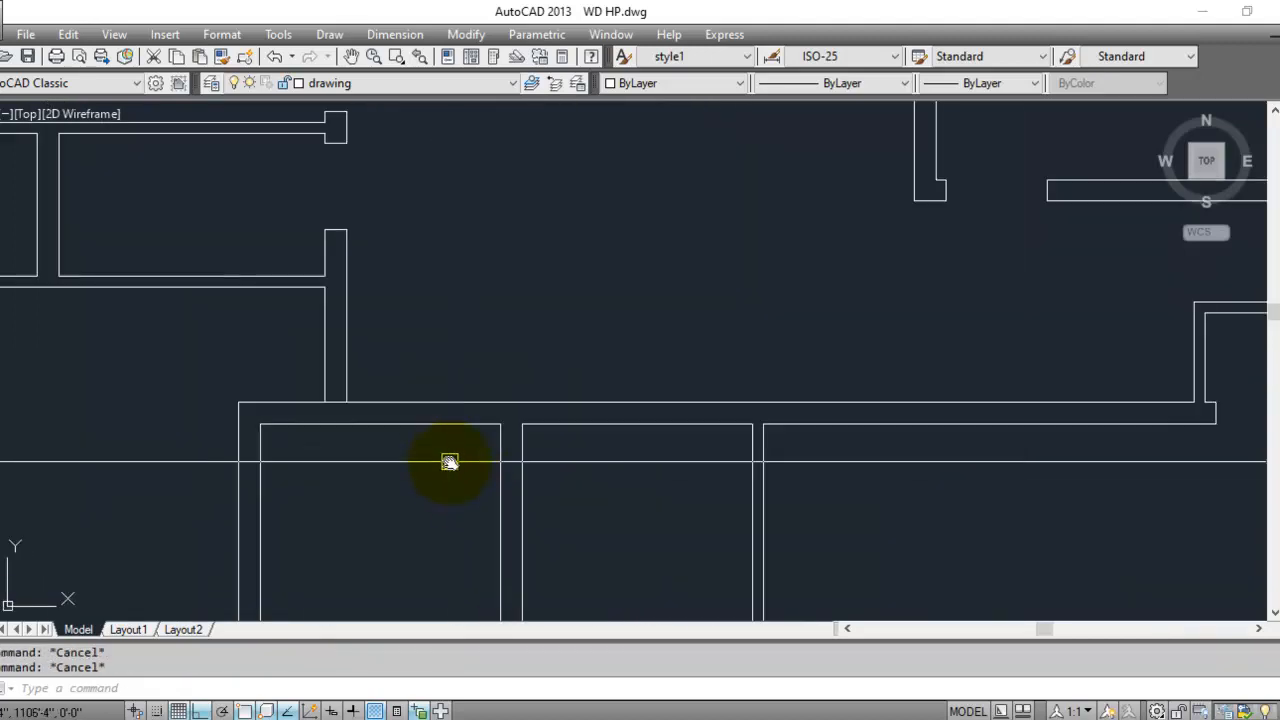
scroll(472, 463, "up", 2)
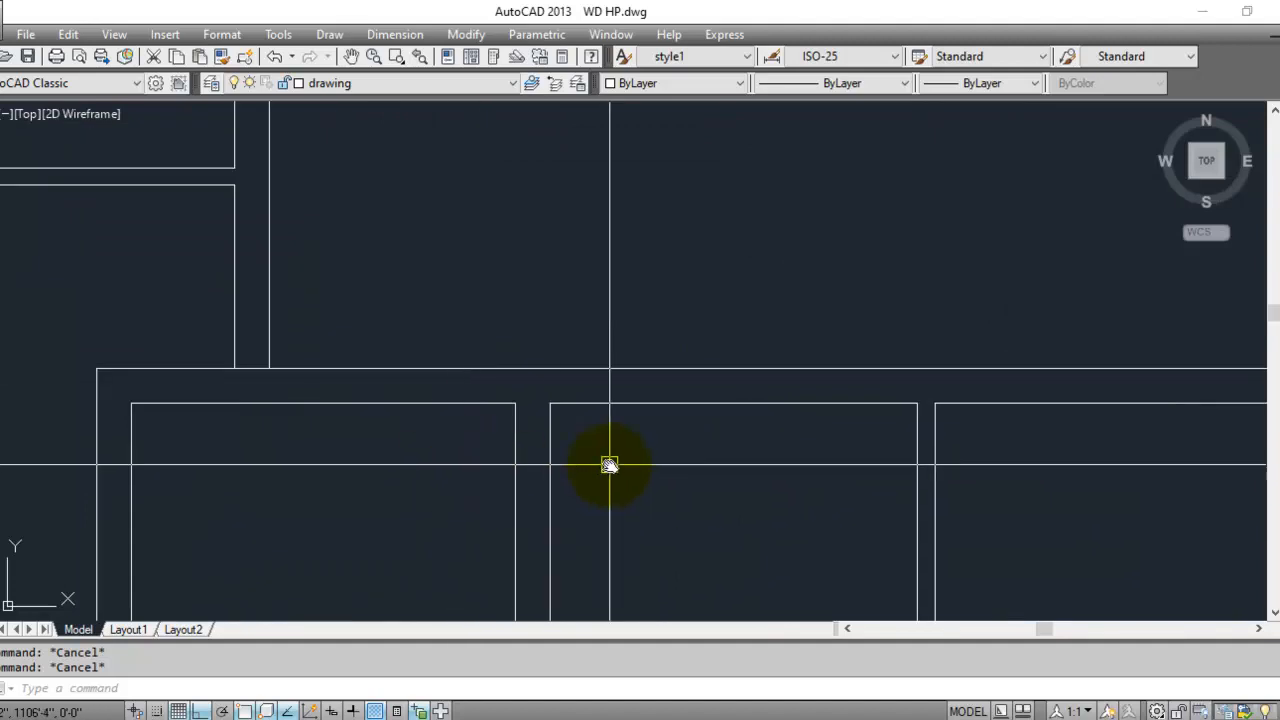
type("o")
key("Return")
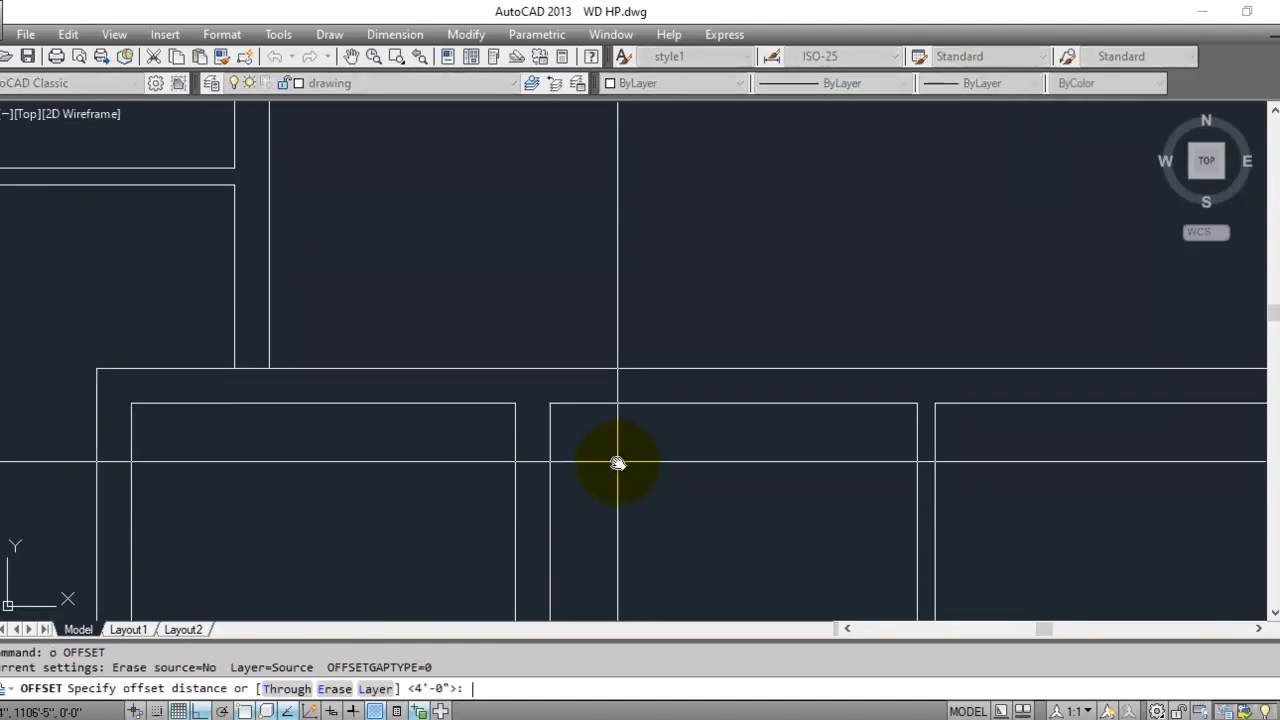
key("Return")
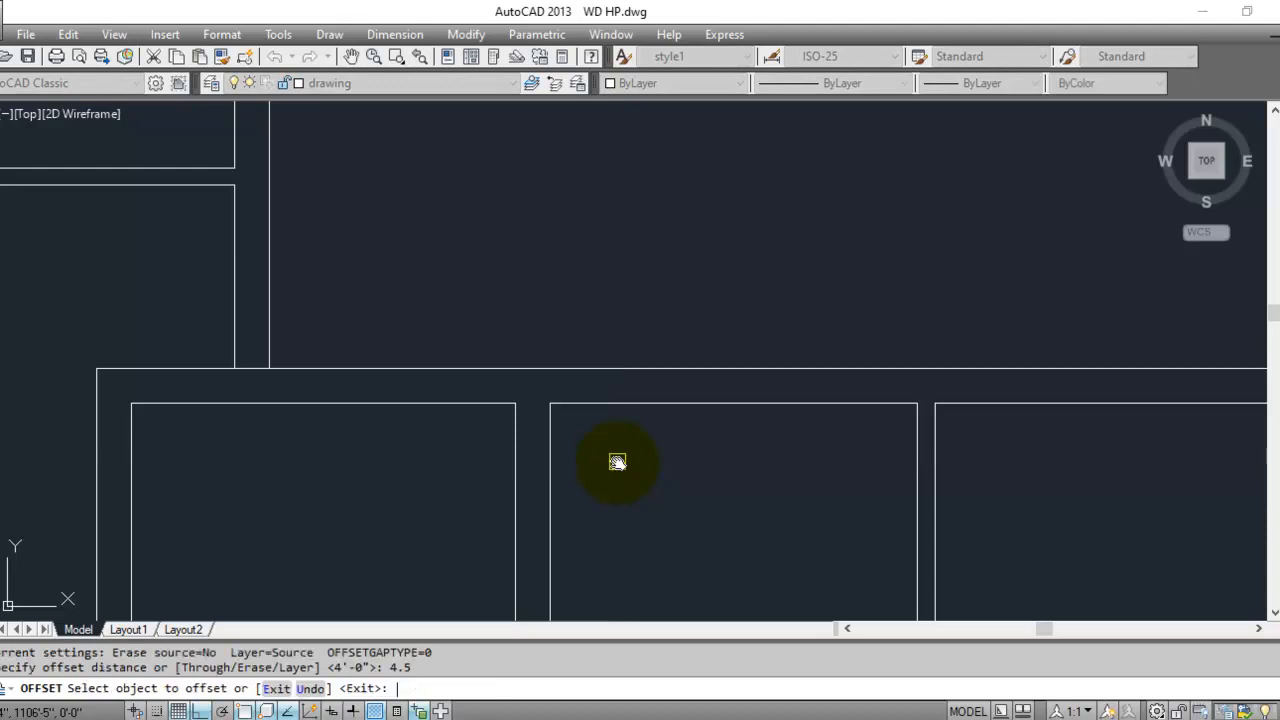
left_click(550, 463)
left_click(558, 466)
left_click(509, 476)
left_click(491, 477)
key("Escape")
key("Escape")
key("Escape")
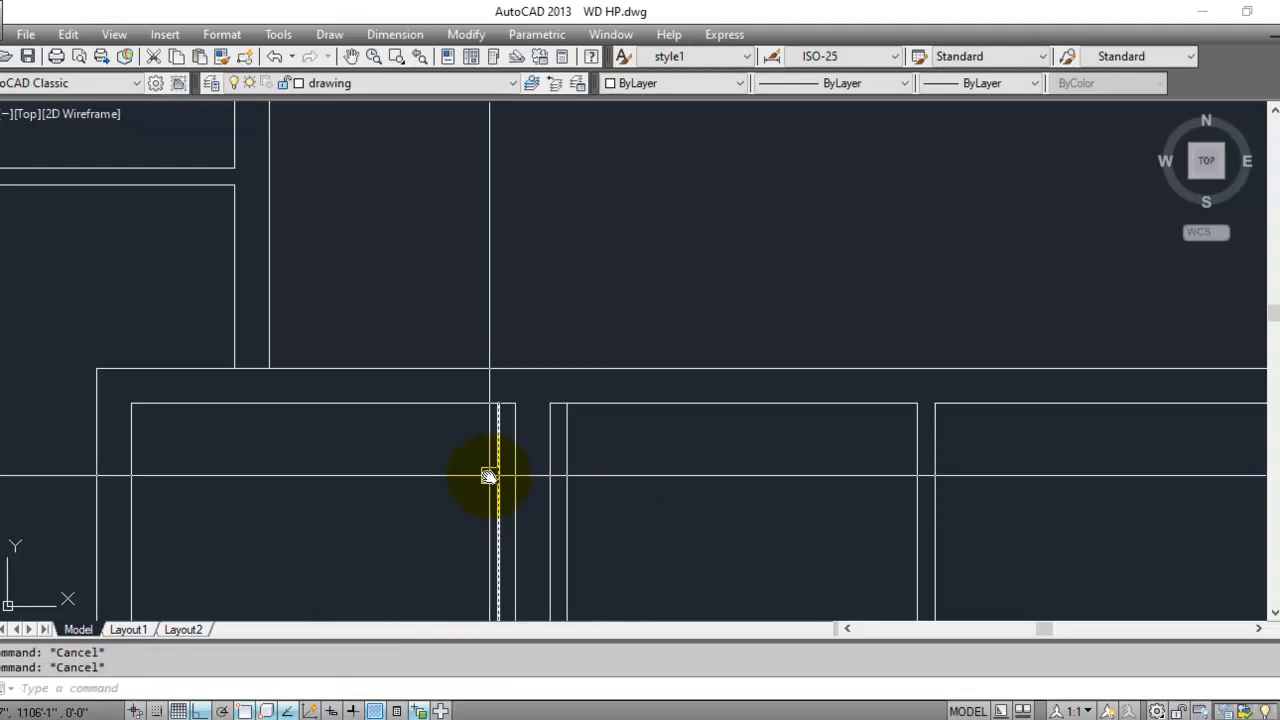
- Extend both offset lines up through the rooms' top wall to its upper line
type("ex")
key("Return")
key("Return")
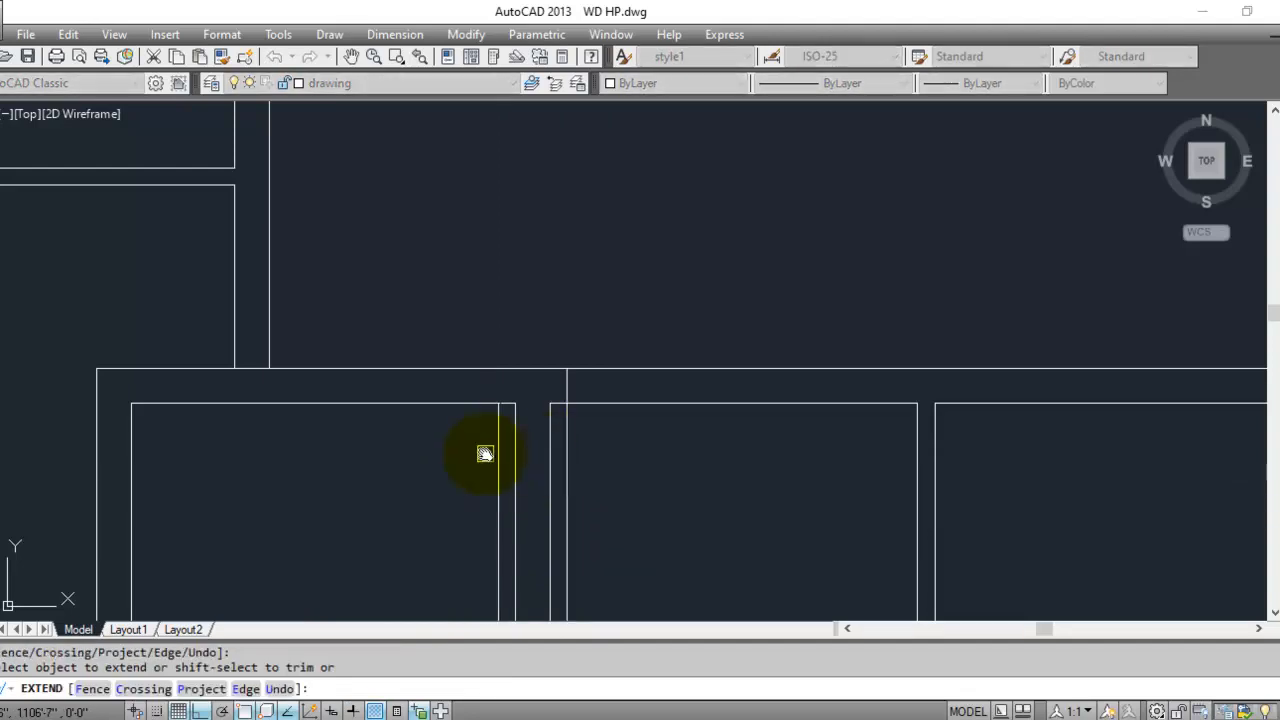
key("Escape")
key("Escape")
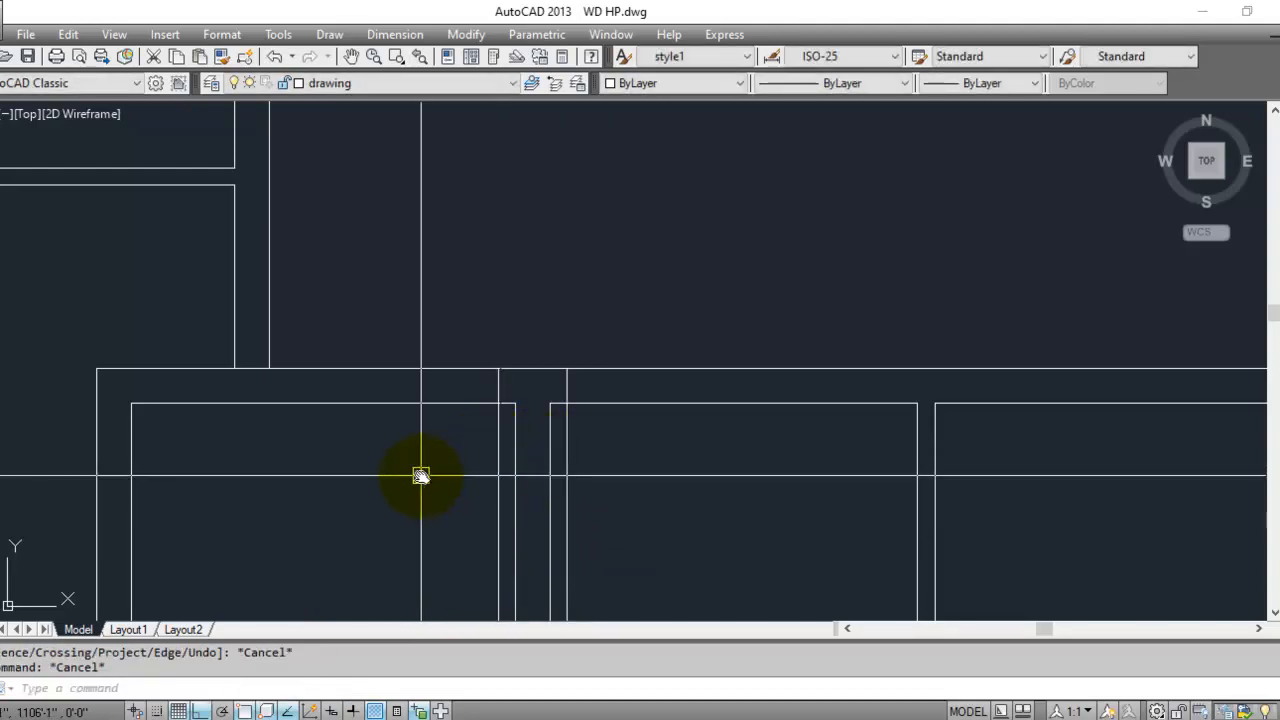
- Trim both extended lines inside the rooms, keeping only the short jambs across the top wall
type("tr")
key("Return")
key("Return")
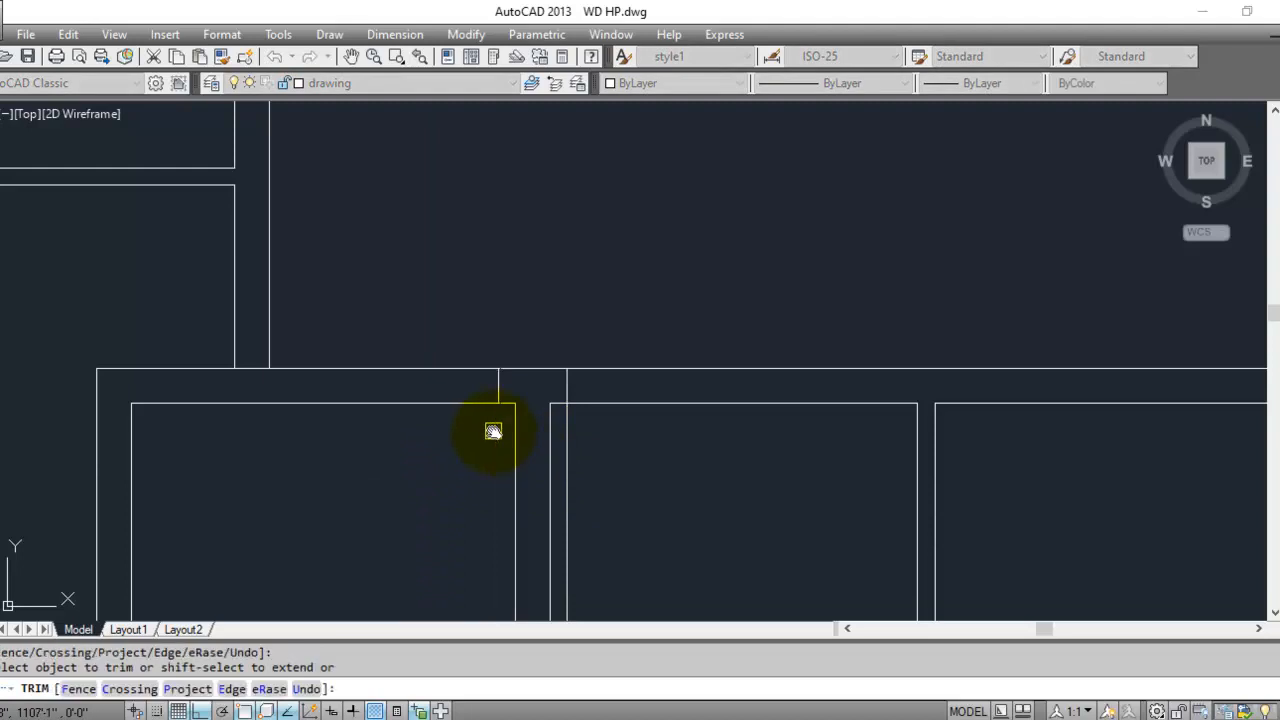
key("Escape")
key("Escape")
key("Escape")
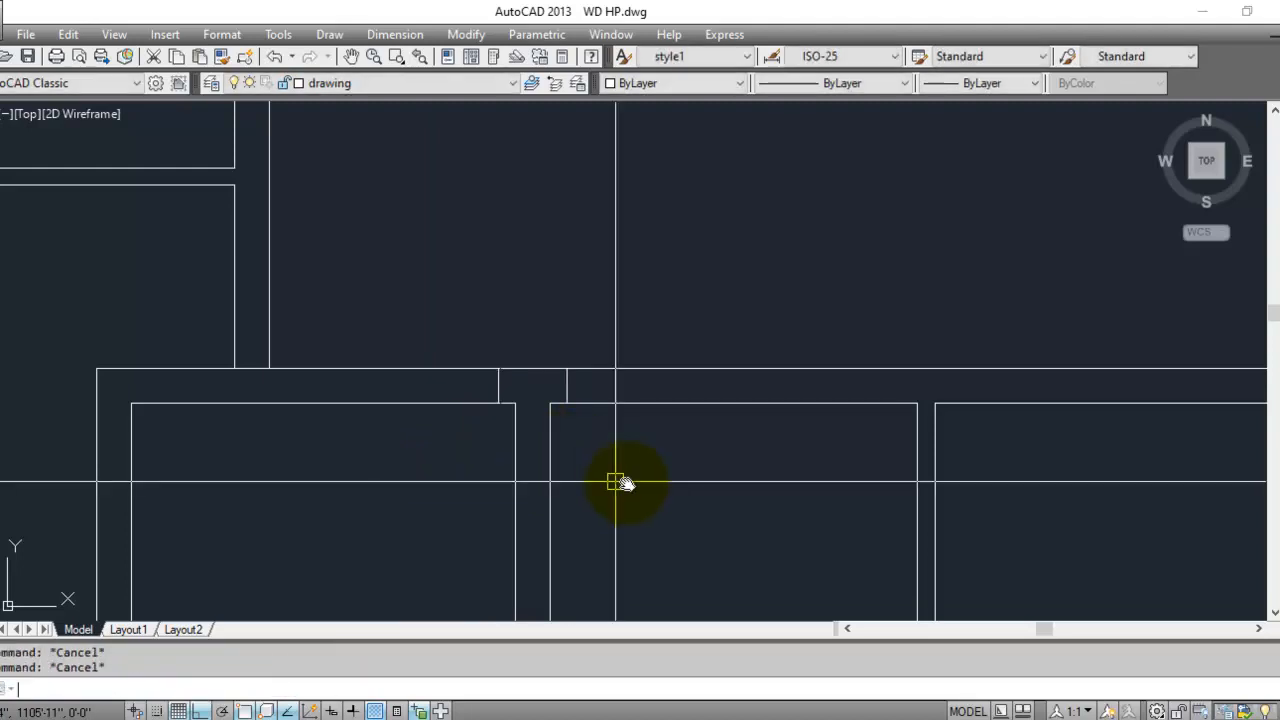
- Offset the left jamb 3' to the left along the first small bottom room's top wall
type("o")
key("Return")
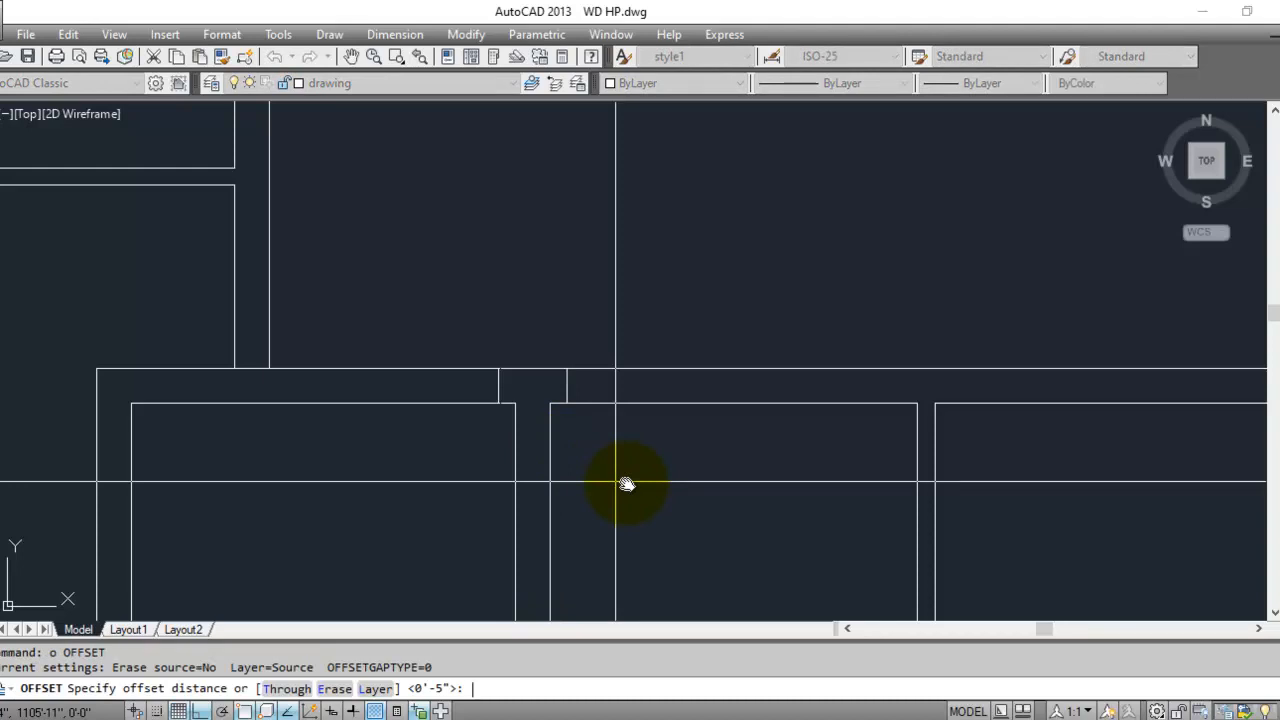
key("Return")
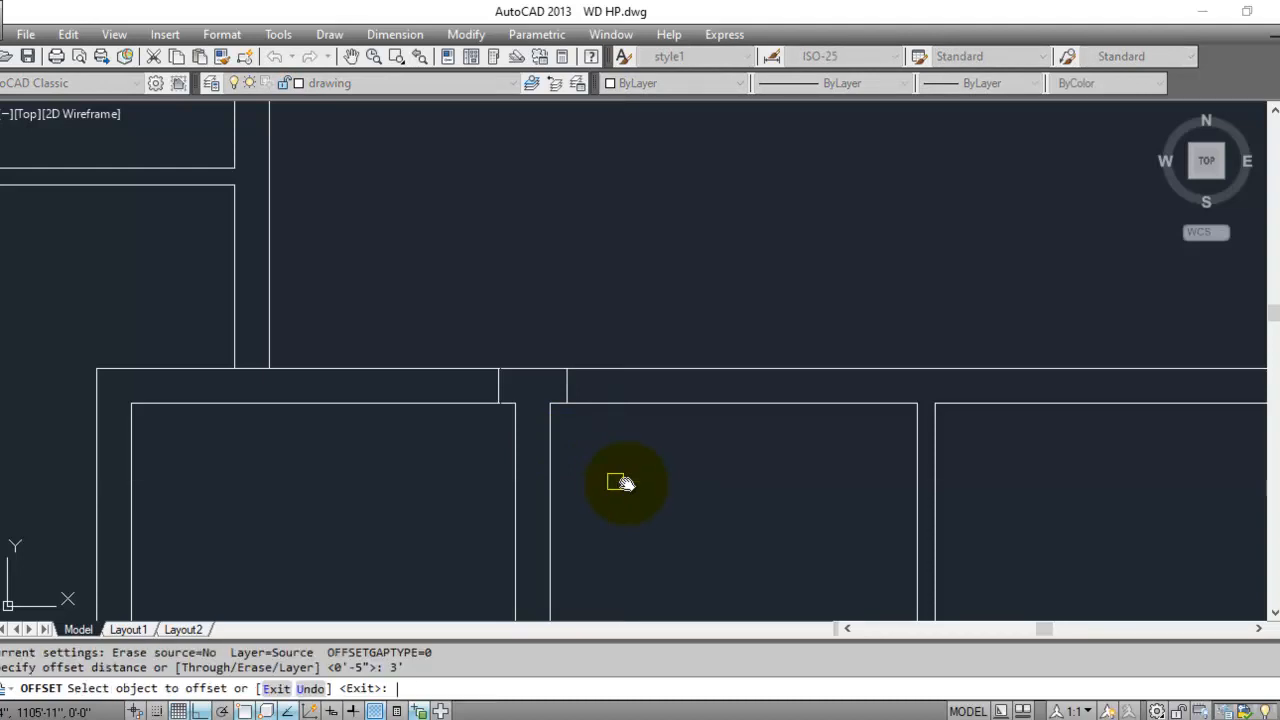
left_click(491, 386)
left_click(431, 381)
key("Escape")
key("Escape")
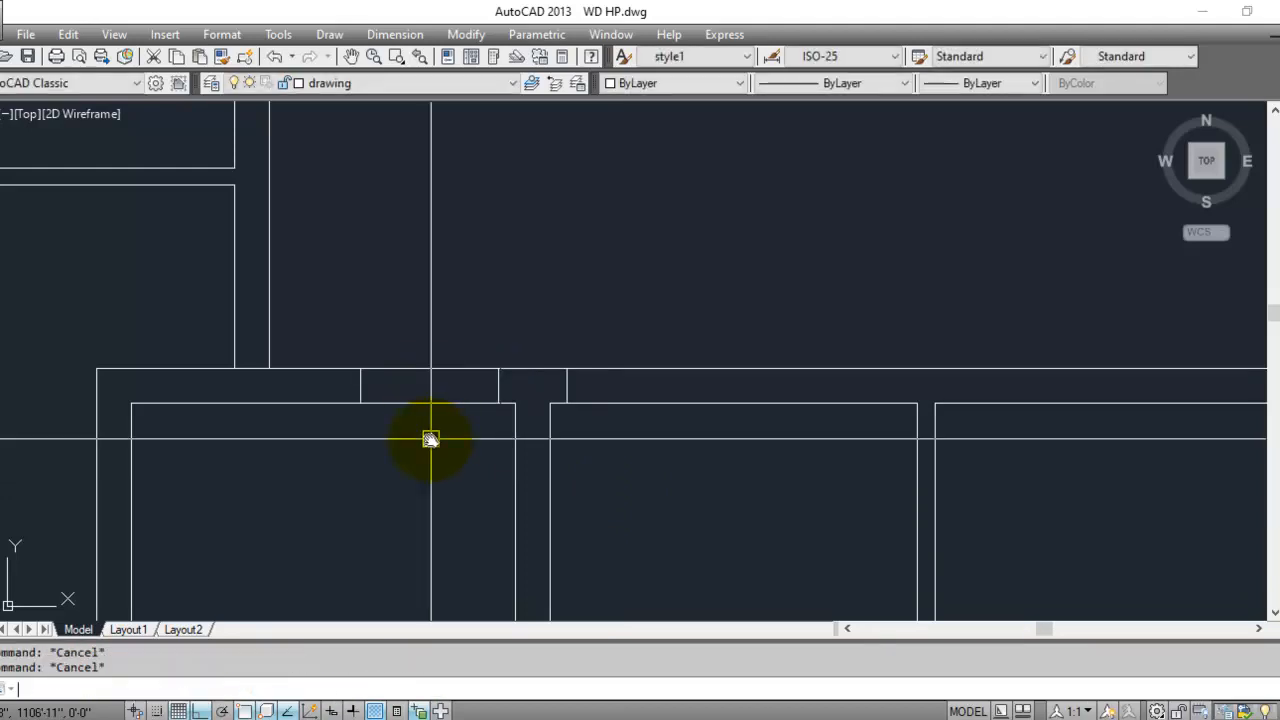
- Trim both wall lines between the 3' spaced jambs to open the first small bottom room's top wall
type("tr")
key("Return")
key("Return")
left_click(437, 331)
left_click(426, 431)
key("Escape")
key("Escape")
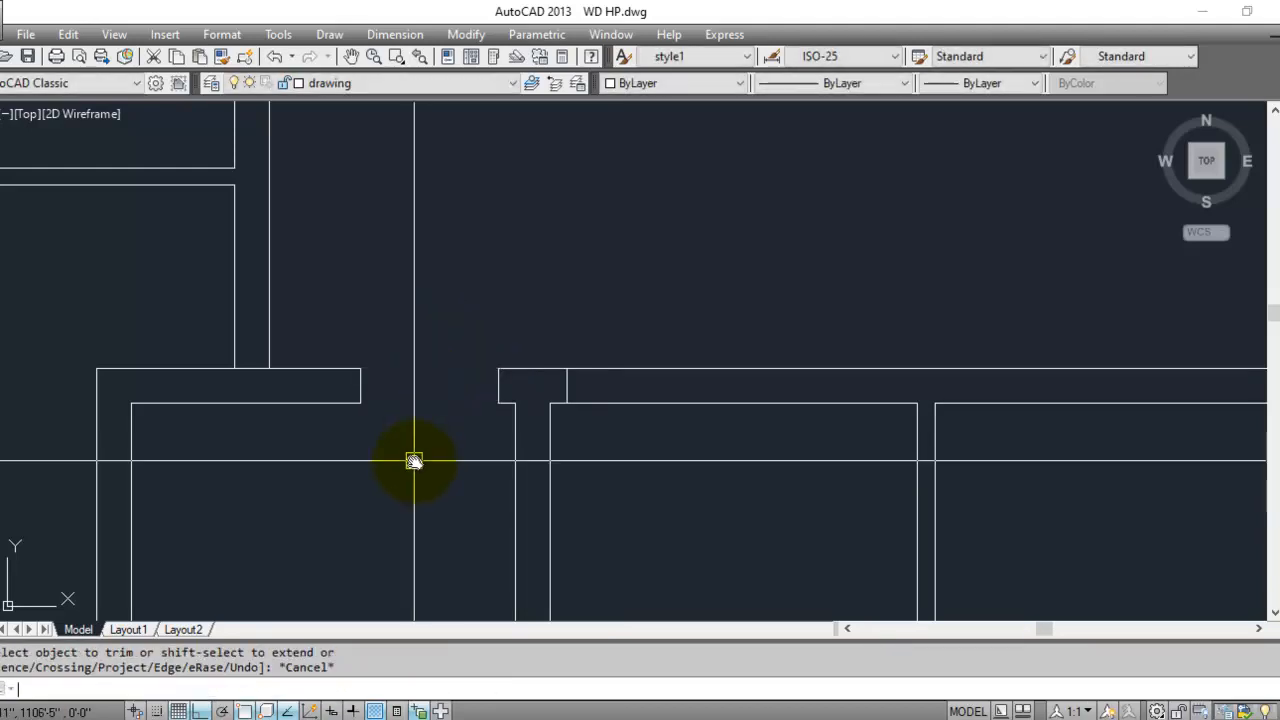
- Offset the right jamb 3'6" to the right along the middle bottom room's top wall
type("o")
key("Return")
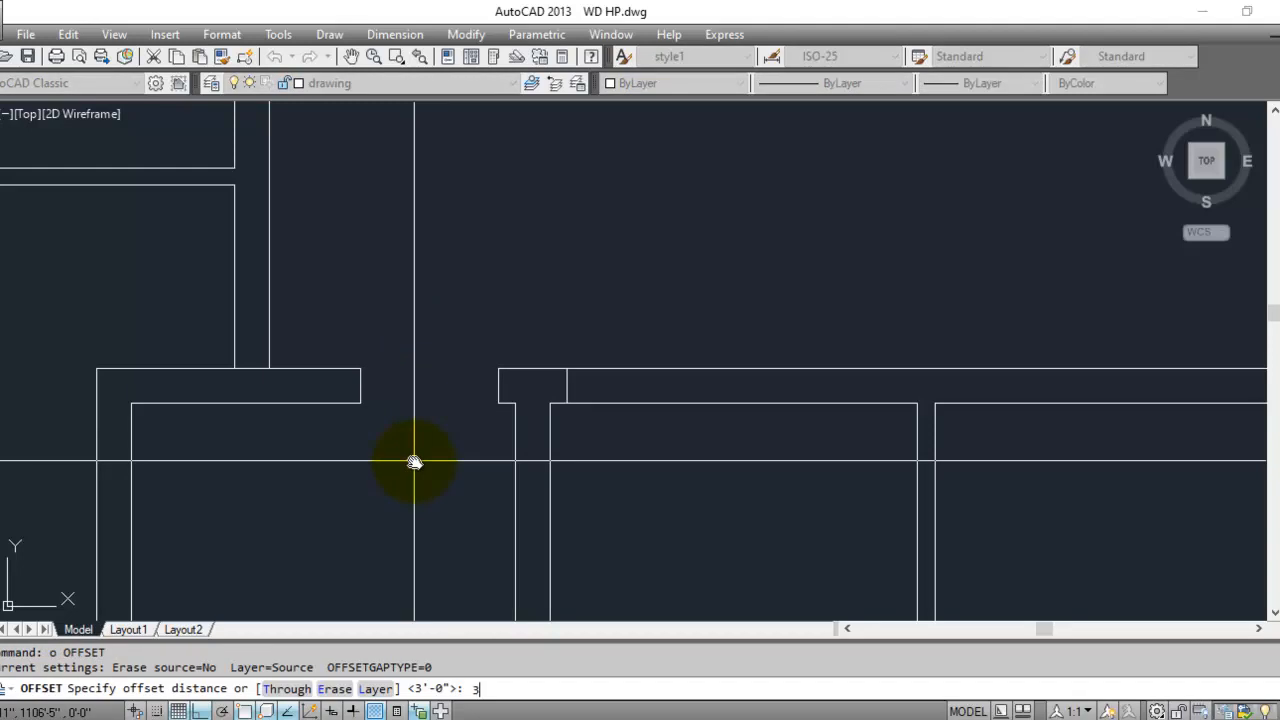
type("3'6")
key("Return")
scroll(414, 462, "up", 2)
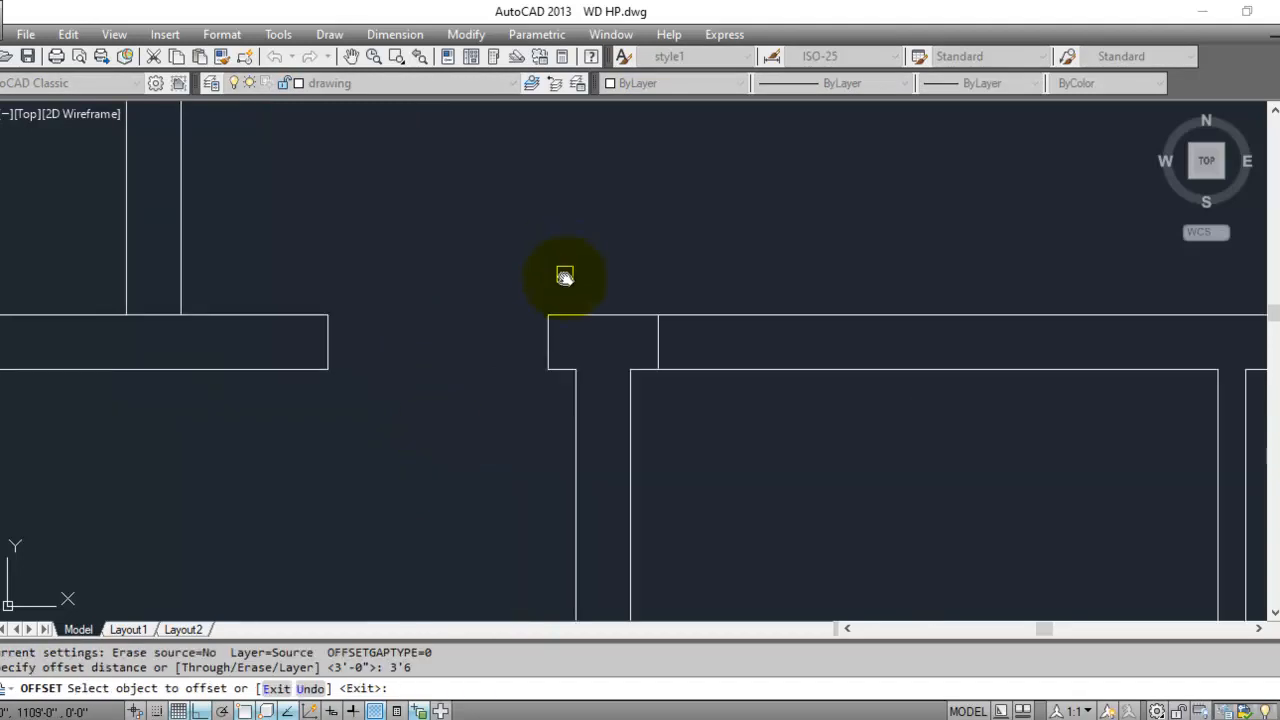
scroll(304, 448, "down", 2)
scroll(514, 387, "up", 2)
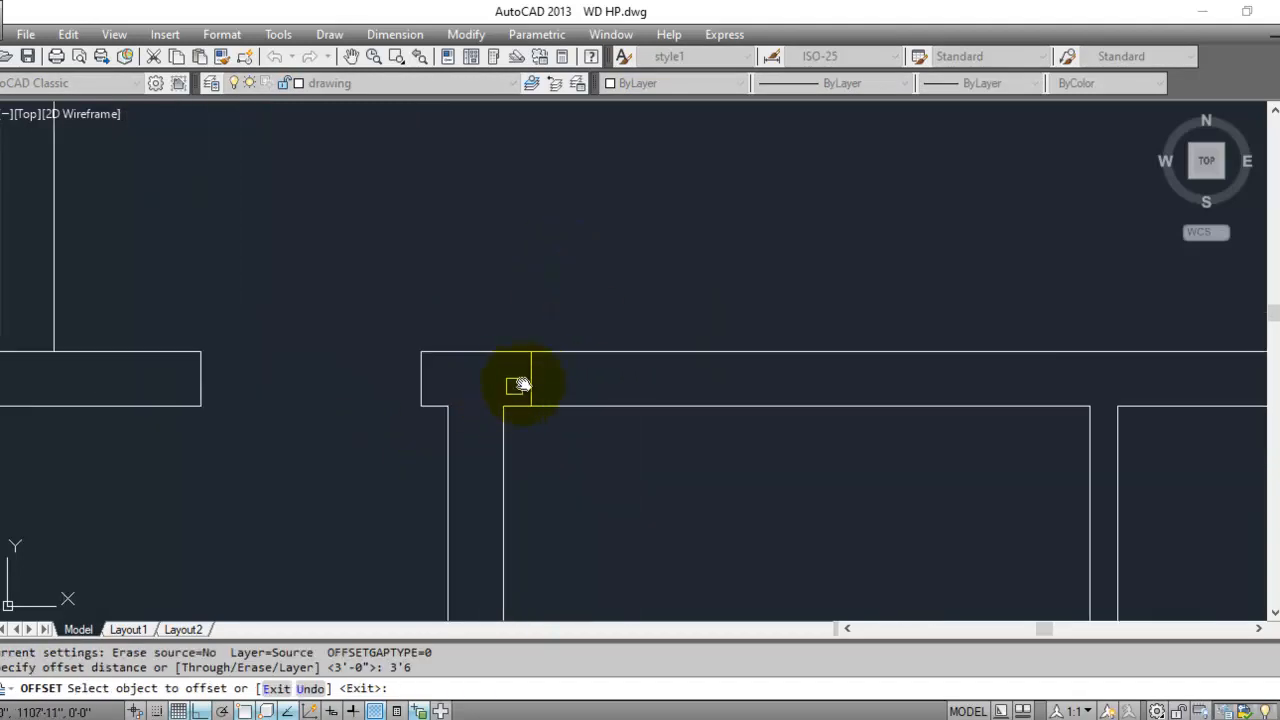
left_click(529, 377)
left_click(600, 382)
scroll(358, 389, "down", 2)
scroll(514, 413, "up", 2)
key("Escape")
scroll(520, 440, "down", 2)
key("Escape")
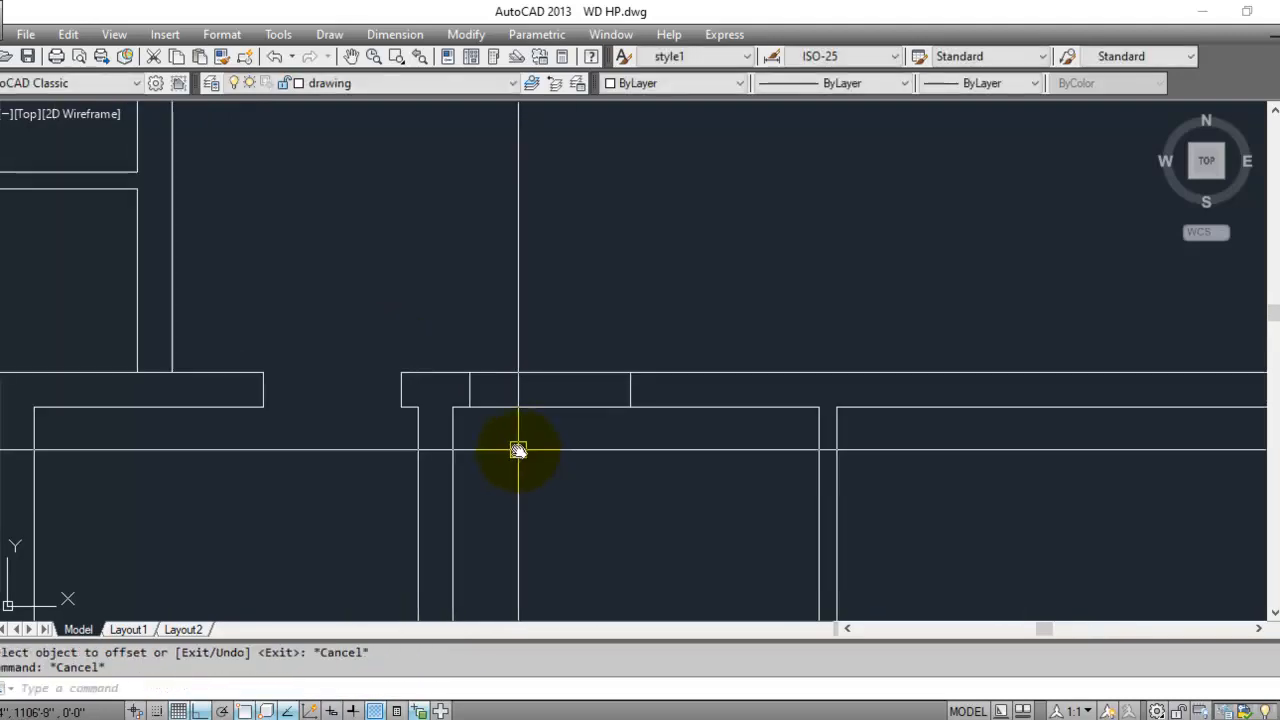
- Trim both wall lines between the 3'6" spaced jambs to open the middle bottom room's top wall
type("tr")
key("space")
key("space")
left_click(580, 328)
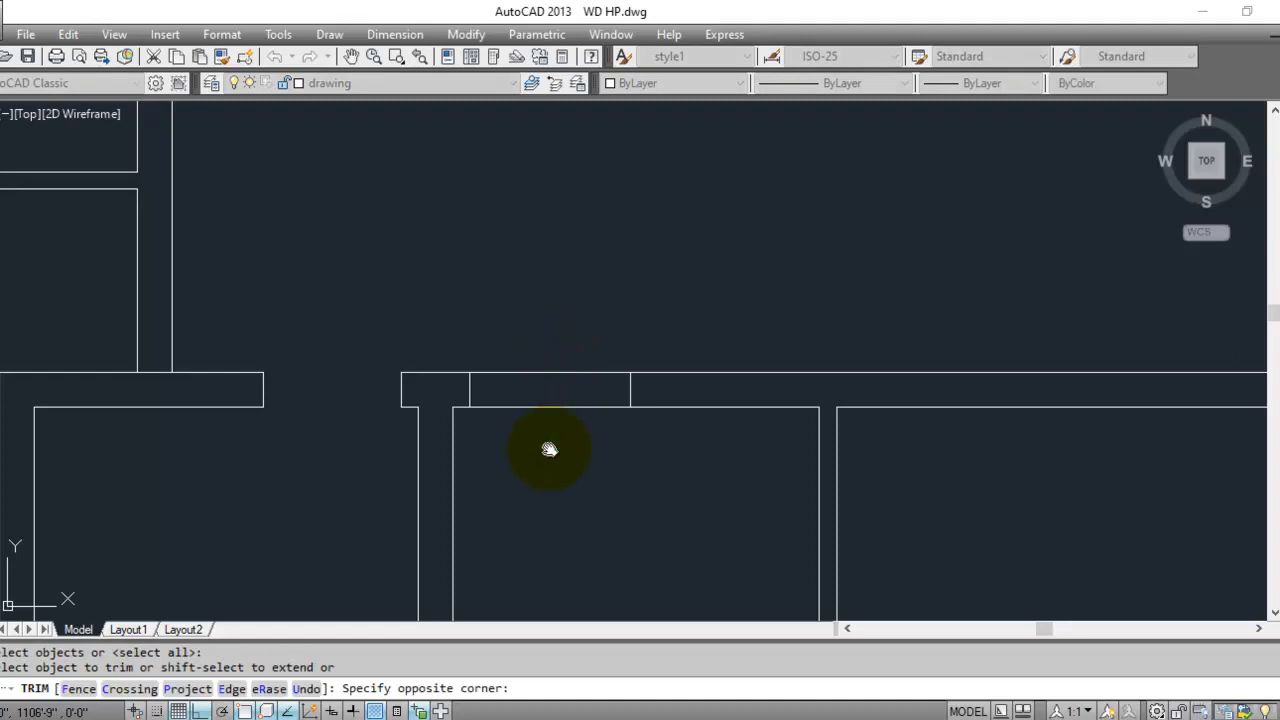
left_click(545, 452)
key("Escape")
key("Escape")
- Extend the lower line of the left horizontal partition to the right face of the vertical wall stub
scroll(643, 371, "down", 4)
middle_click_drag(463, 489, 472, 562)
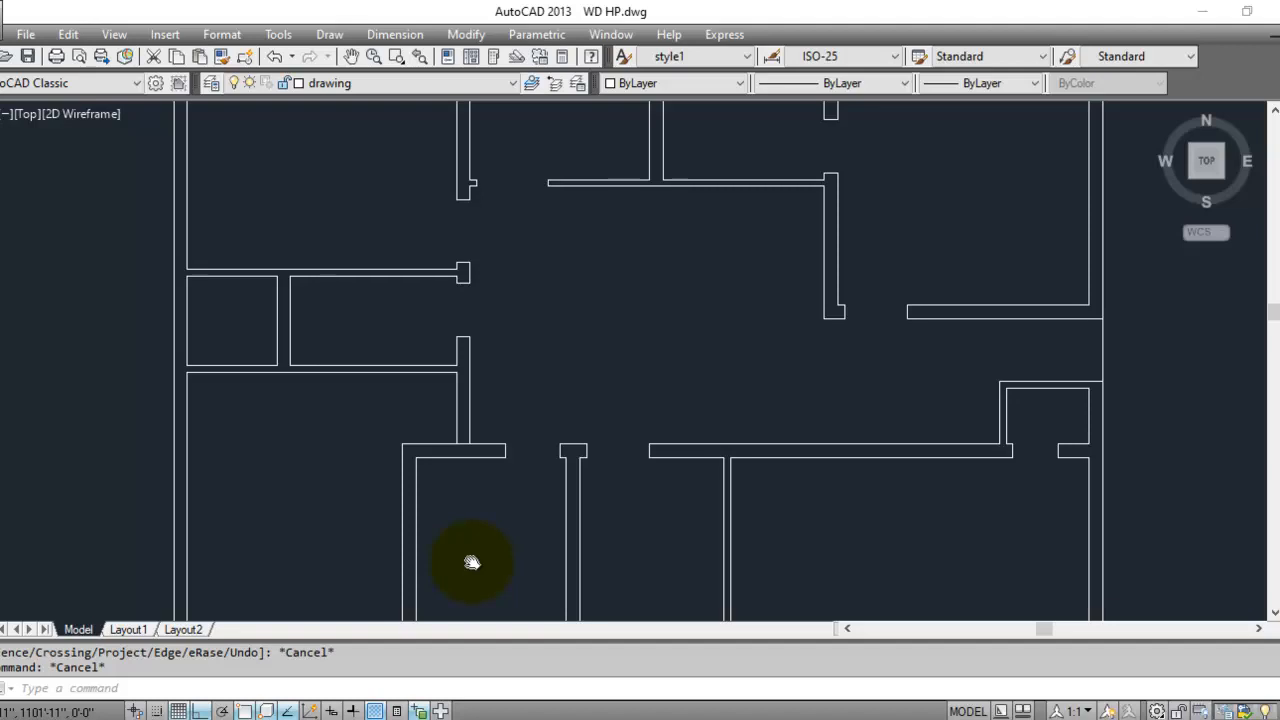
middle_click_drag(472, 563, 471, 563)
scroll(406, 366, "up", 4)
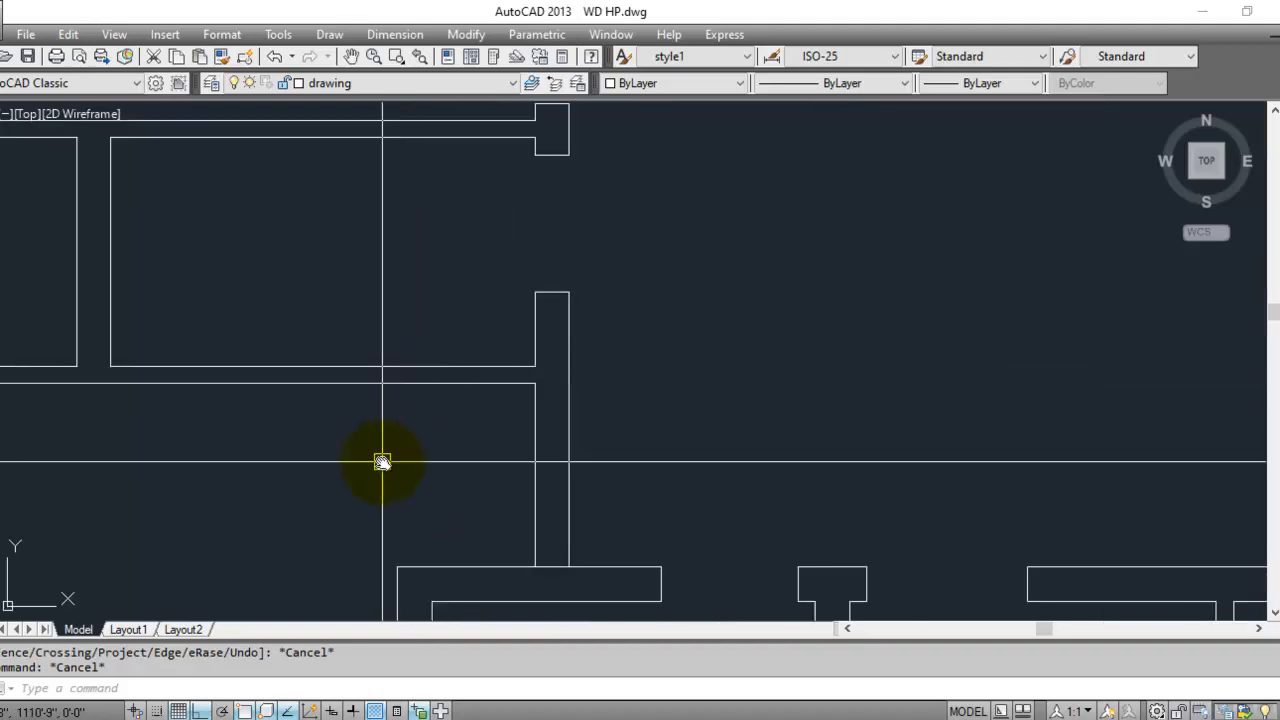
type("x")
key("Return")
key("Return")
left_click(504, 386)
key("Escape")
key("Escape")
key("Escape")
- Remove the vertical wall section below the left partition by trimming its right line and erasing its left line
type("tr")
key("Return")
key("Return")
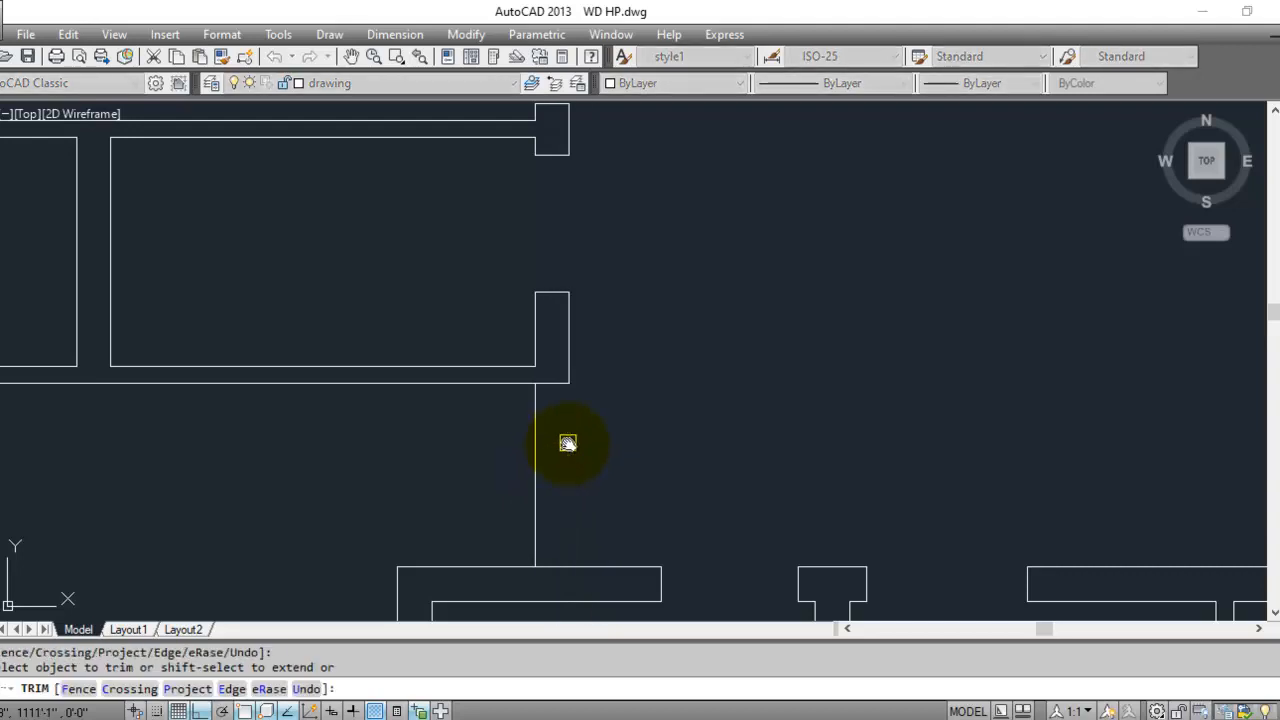
left_click(567, 443)
key("Escape")
left_click(535, 445)
left_click(467, 456)
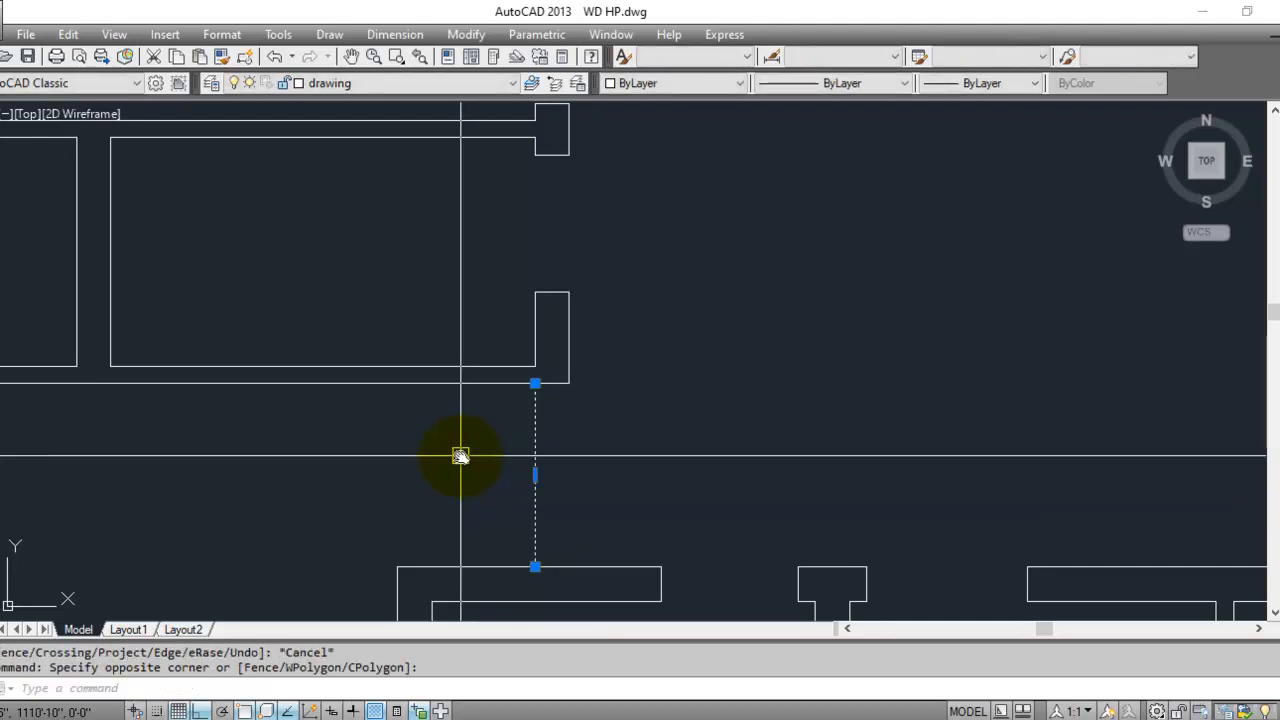
key("Delete")
- Review the door openings across the whole copied floor plan
scroll(529, 423, "down", 5)
scroll(531, 505, "up", 3)
left_click(509, 522)
left_click(526, 462)
scroll(526, 458, "down", 4)
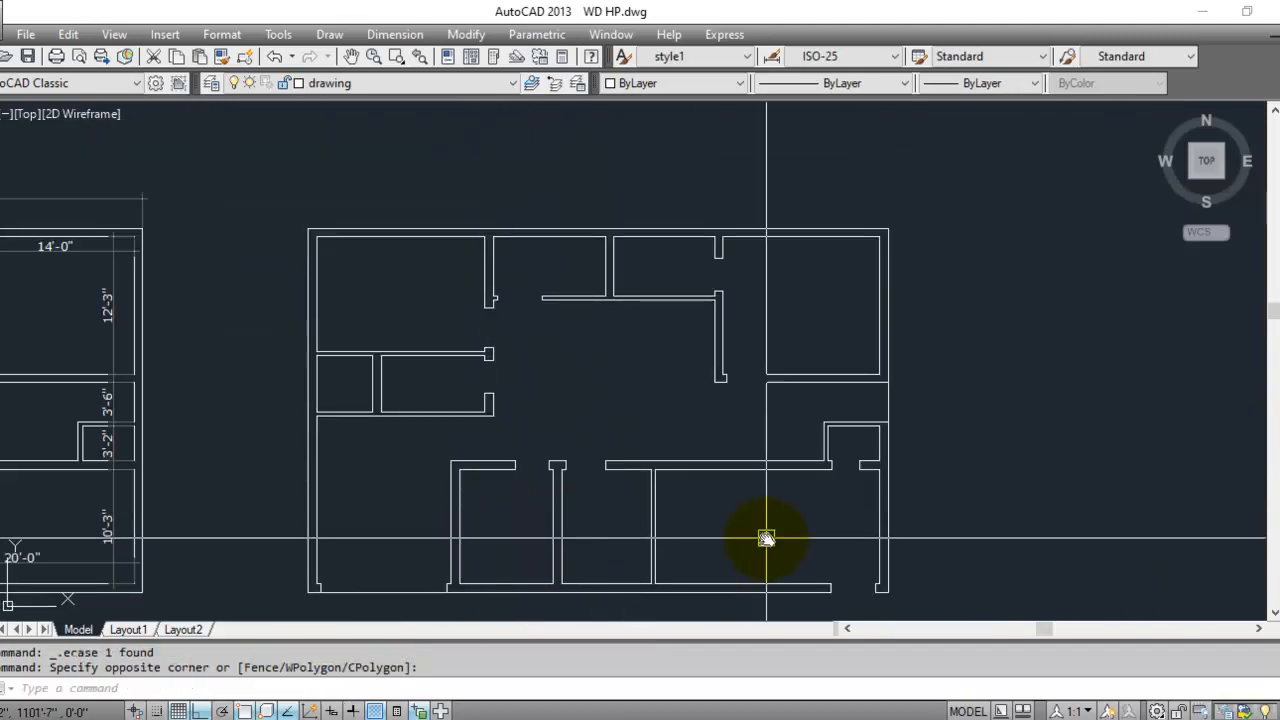
middle_click_drag(766, 539, 790, 485)
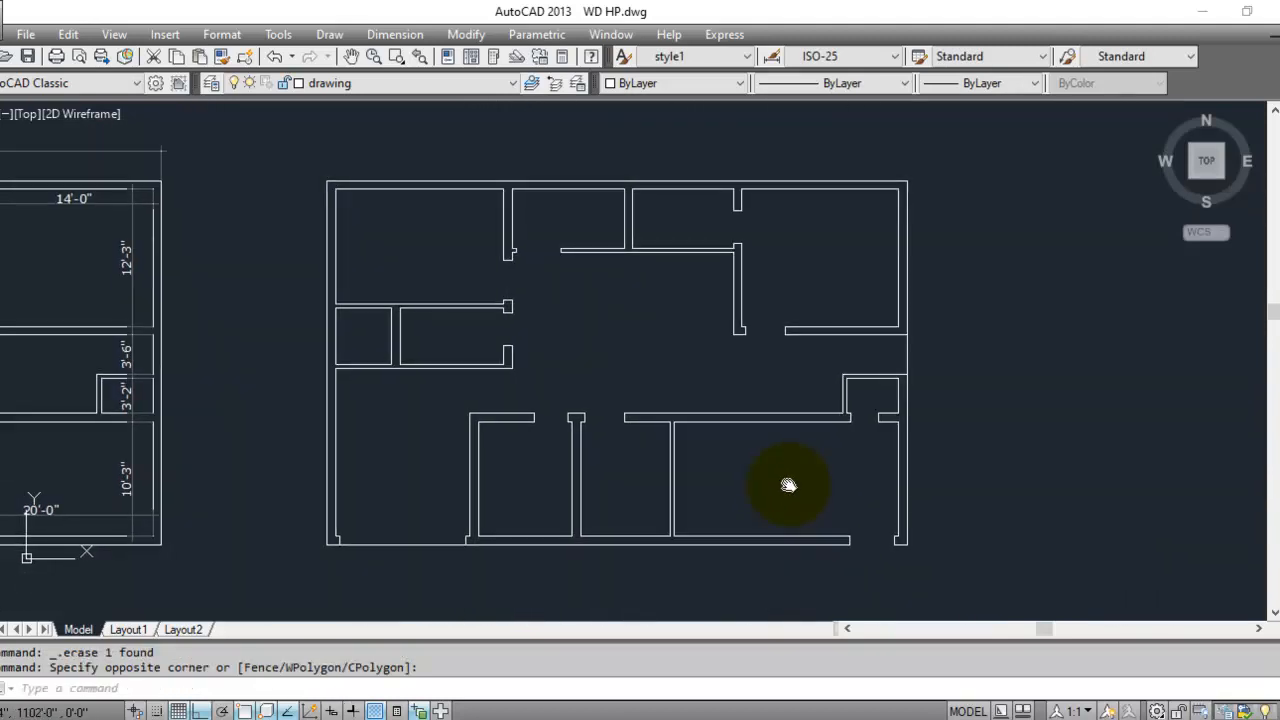
middle_click_drag(789, 485, 786, 484)
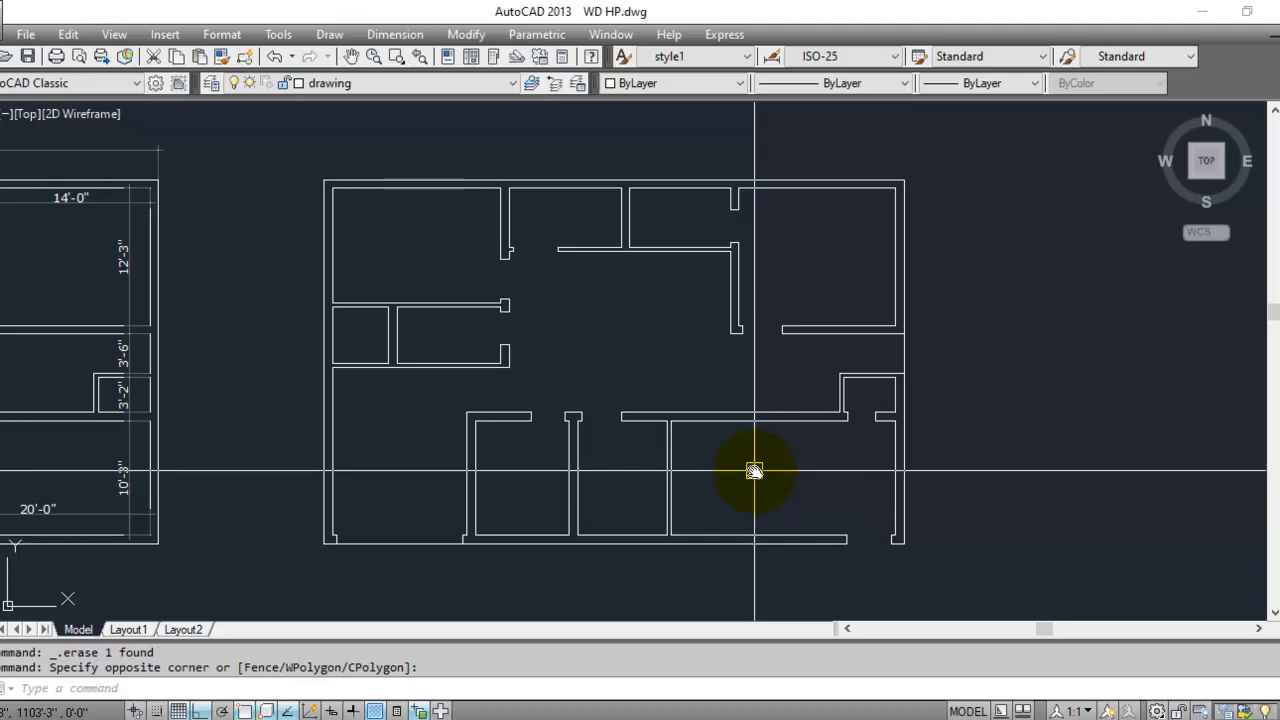
scroll(990, 410, "down", 3)
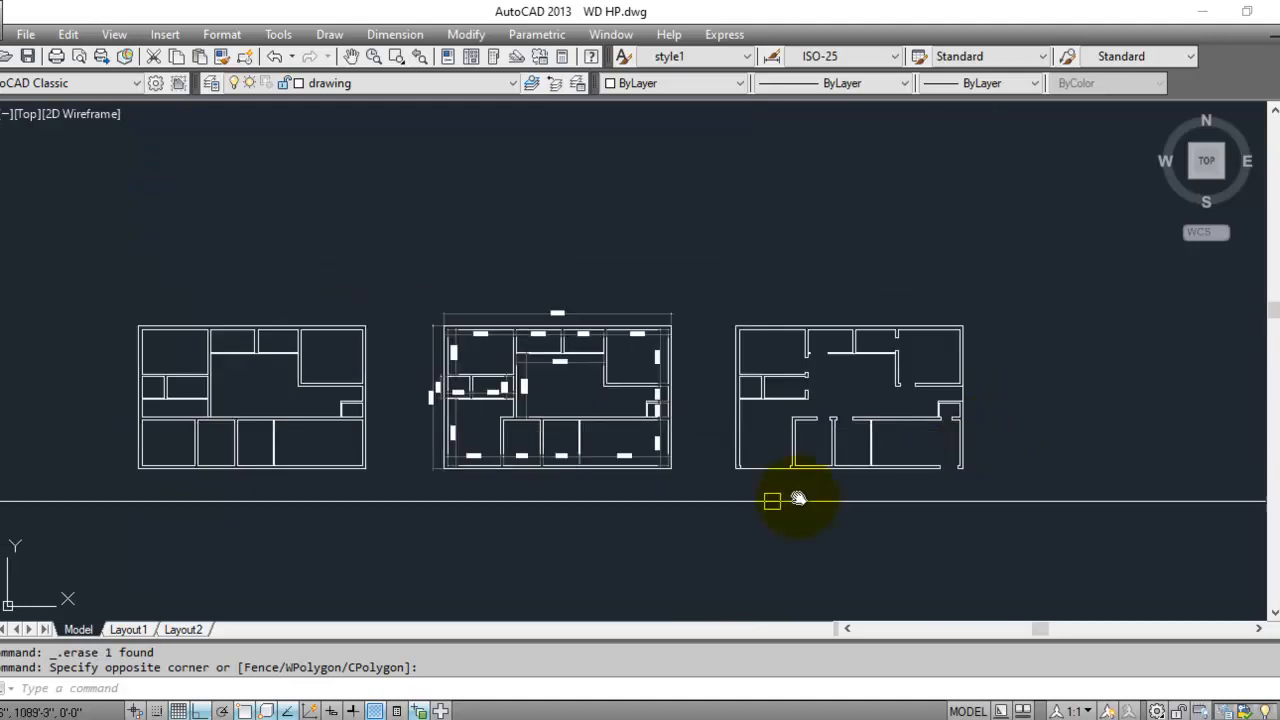
- Locate and examine the framed collection of furniture, door and fixture blocks
middle_click_drag(274, 437, 486, 471)
scroll(929, 414, "down", 2)
scroll(240, 478, "up", 8)
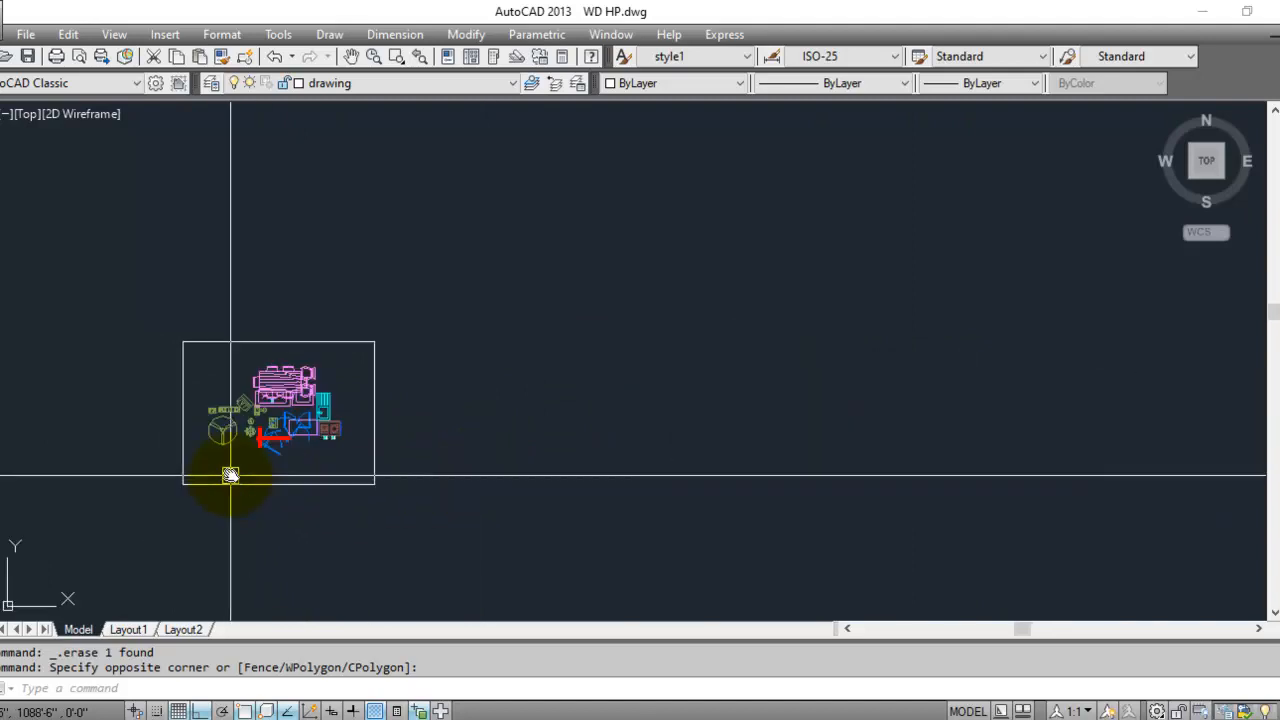
key("Escape")
key("Escape")
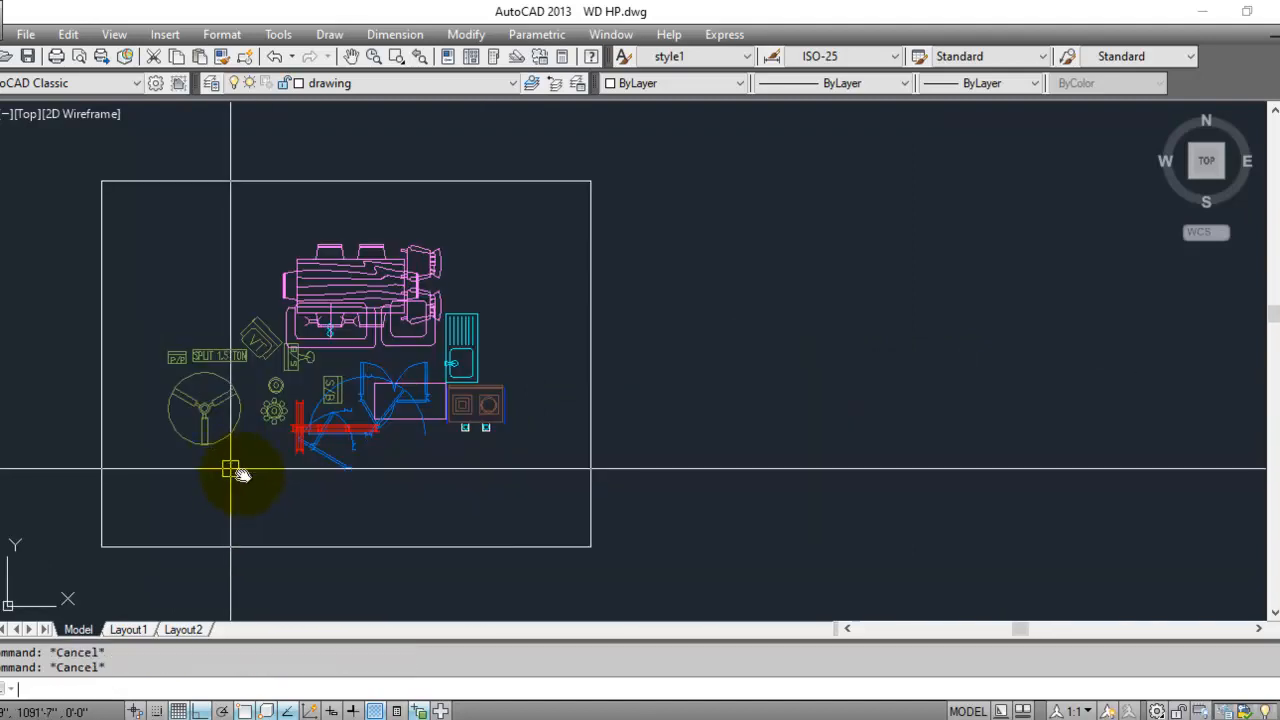
middle_click_drag(257, 457, 423, 457)
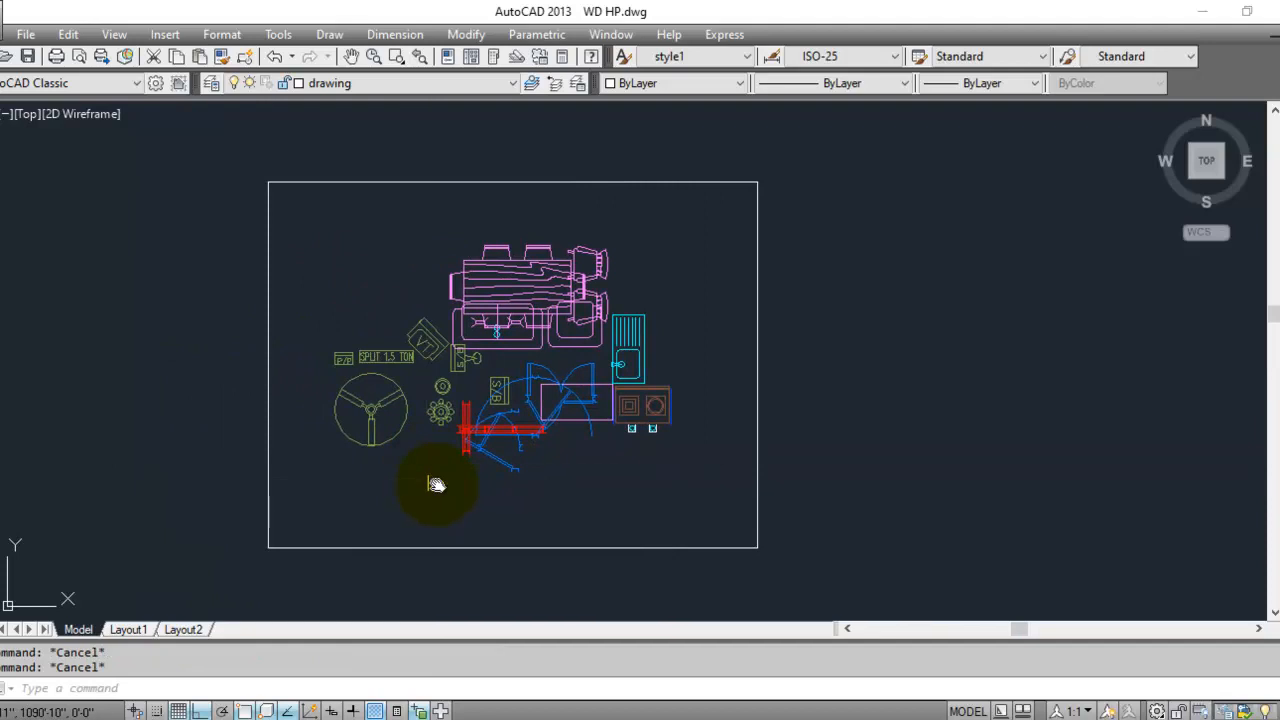
scroll(409, 448, "up", 2)
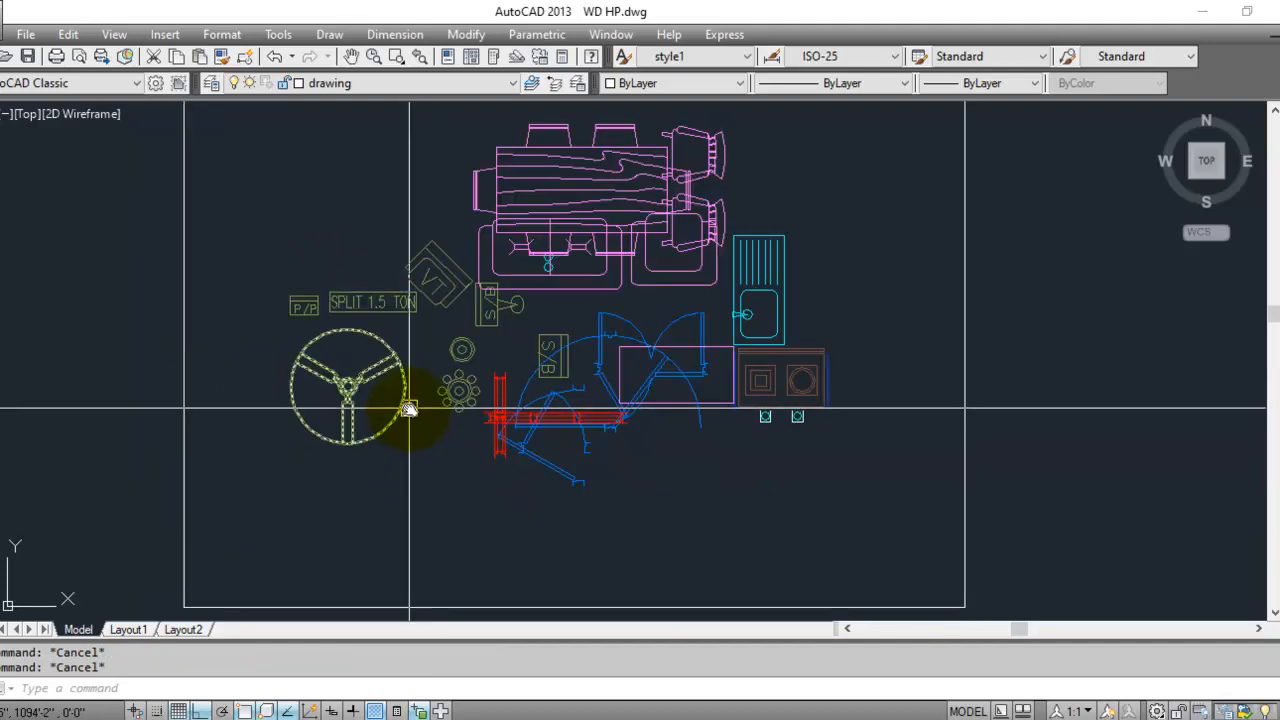
left_click(328, 528)
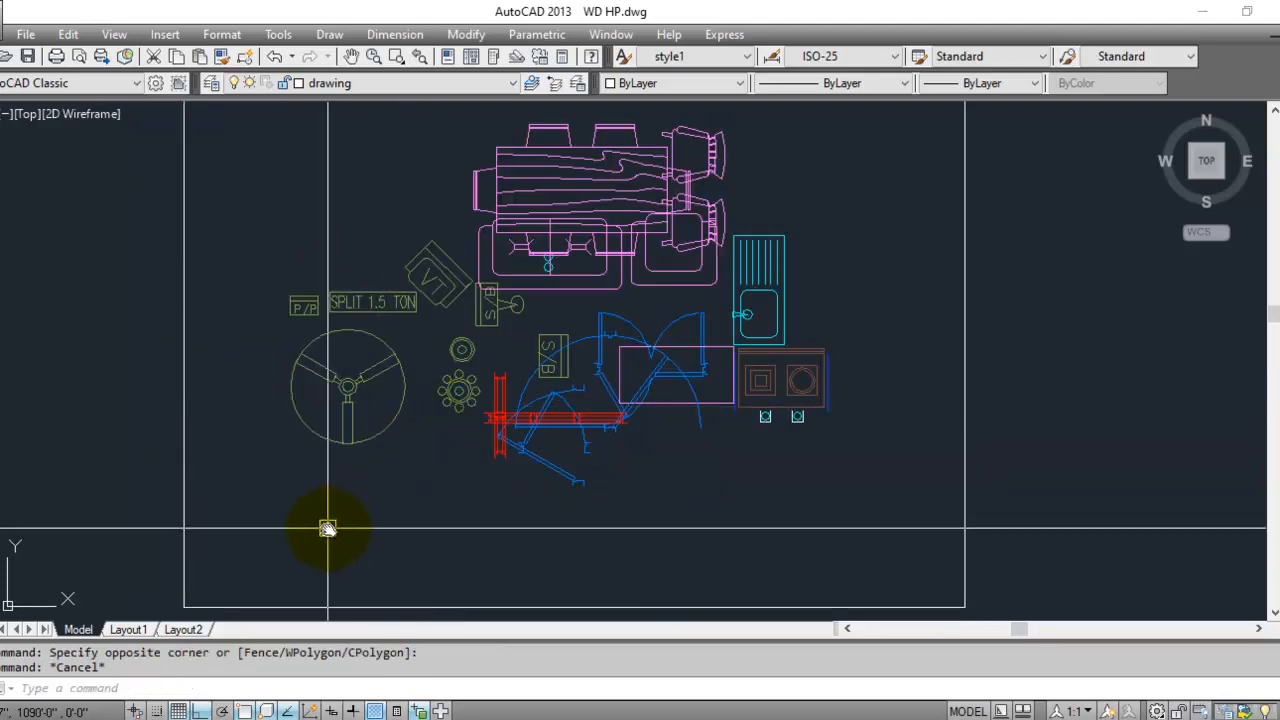
- Move the framed block collection with all its blocks to just above the copied floor plan, with Ortho off
type("m")
key("Return")
scroll(328, 528, "down", 4)
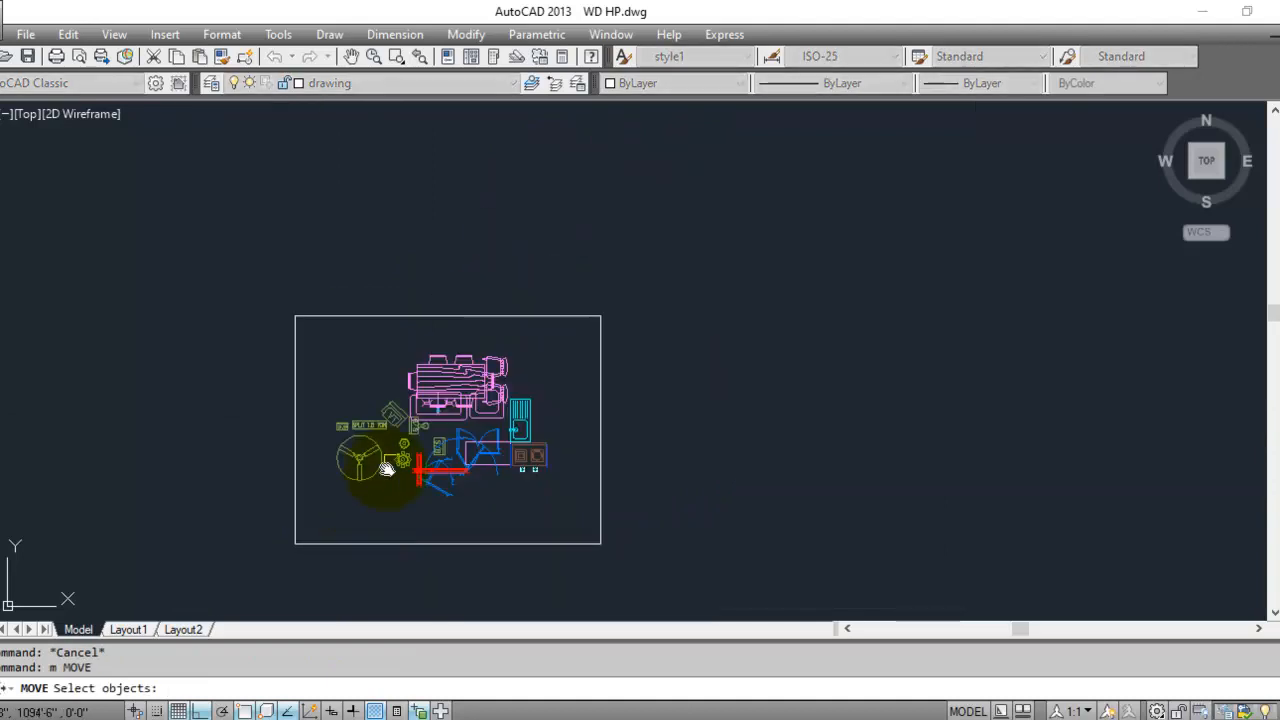
left_click(644, 293)
left_click(237, 560)
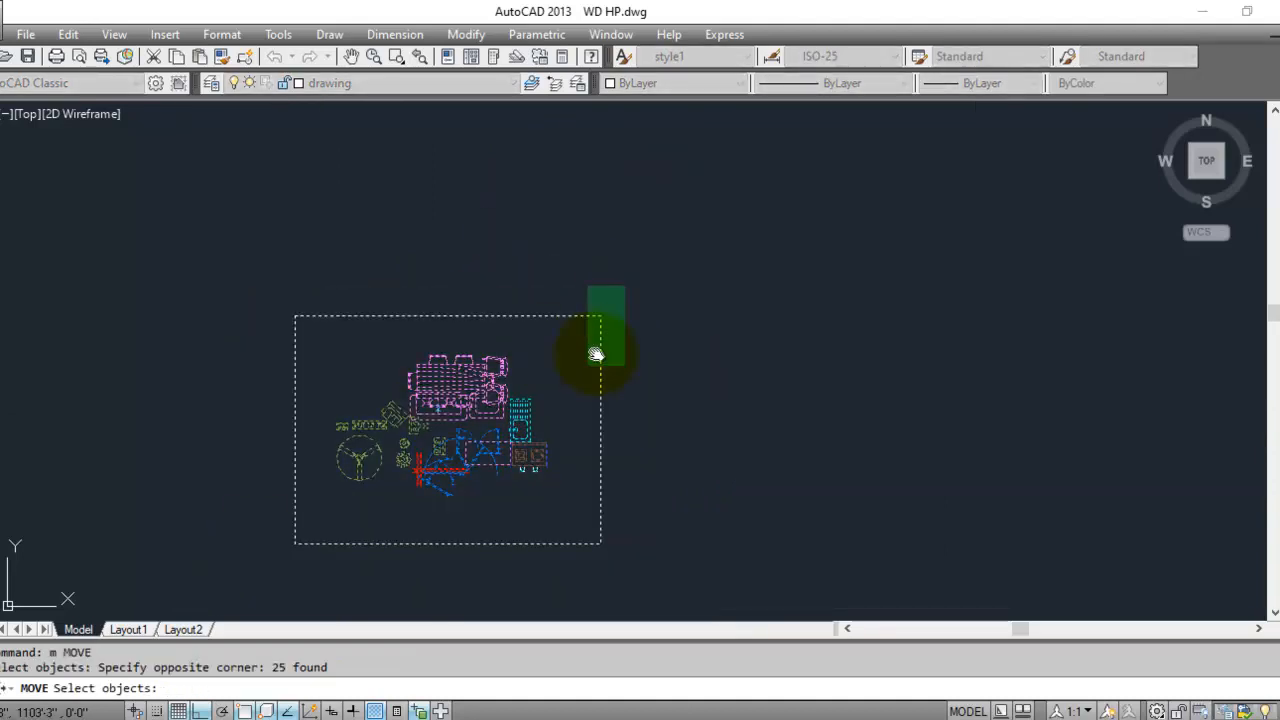
left_click(624, 288)
left_click(250, 544)
key("Return")
left_click(434, 443)
scroll(250, 380, "down", 6)
middle_click_drag(1051, 457, 737, 449)
key("F8")
scroll(802, 265, "up", 2)
middle_click_drag(771, 269, 733, 349)
left_click(746, 305)
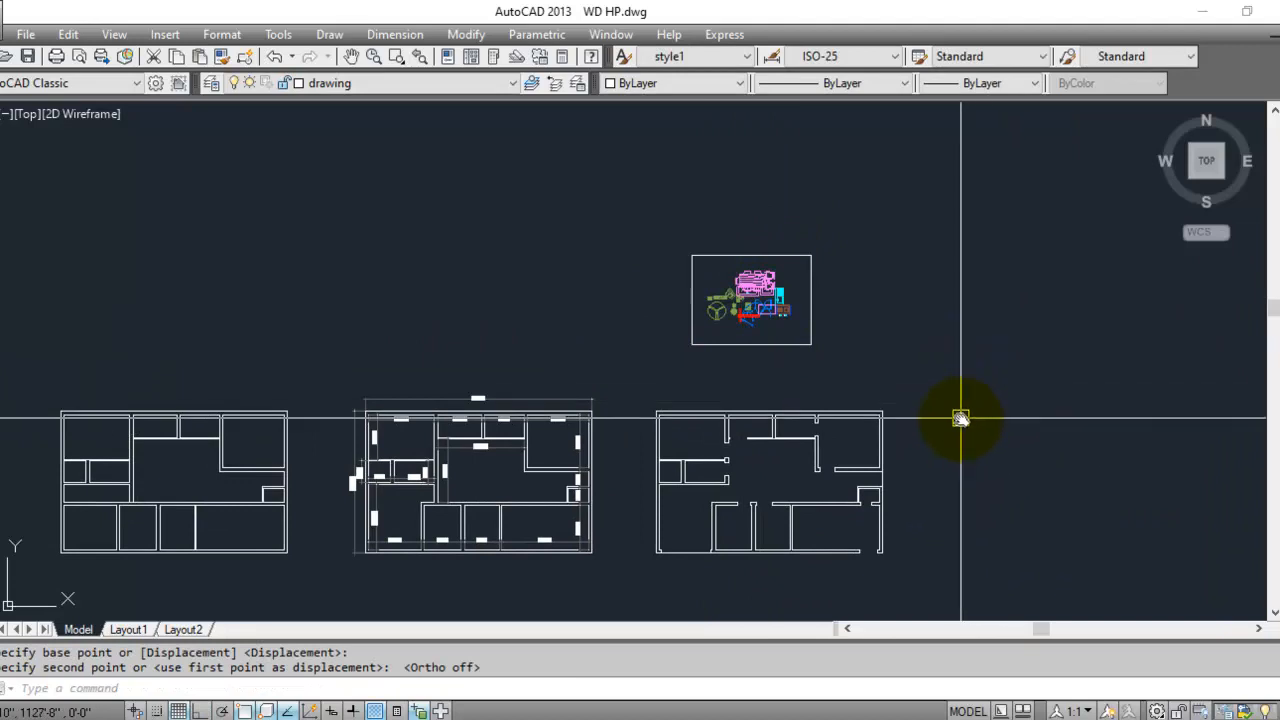
key("Escape")
key("Escape")
- Try to trim the outer wall line across the wide opening of the copied plan's lower-left room
scroll(800, 380, "up", 3)
middle_click_drag(794, 477, 659, 242)
scroll(586, 549, "up", 4)
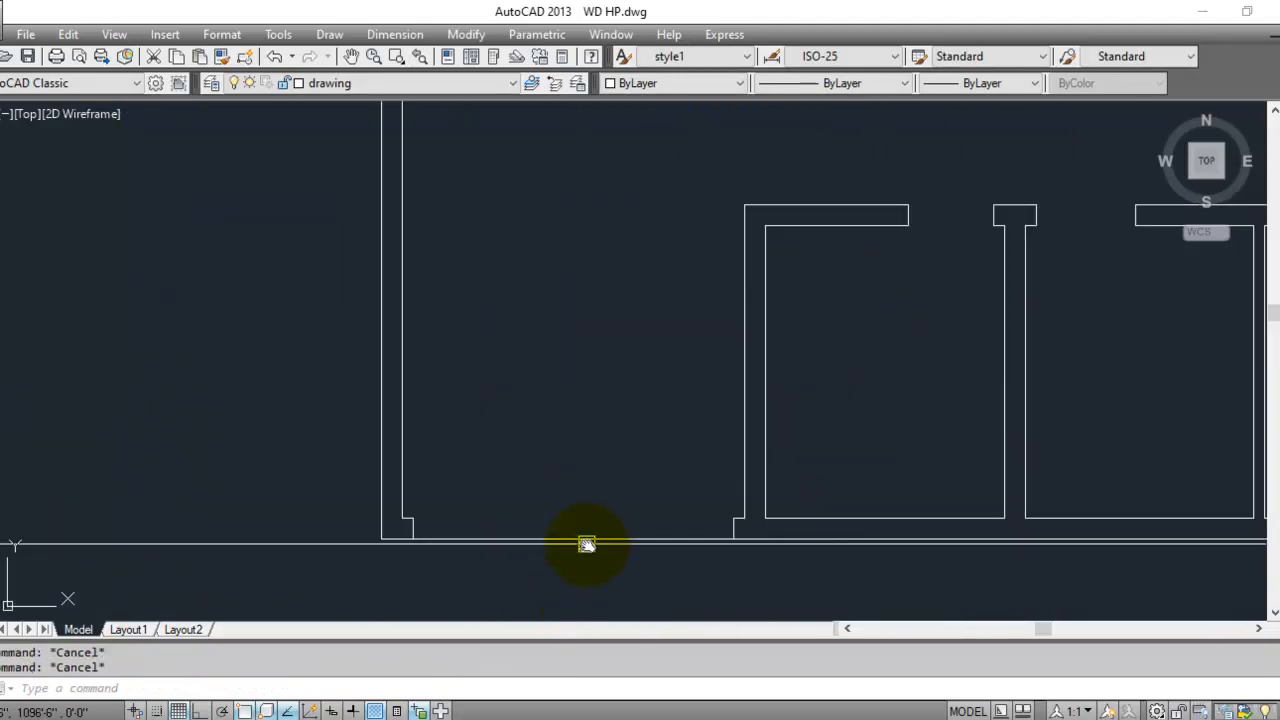
left_click(586, 540)
key("Escape")
scroll(705, 560, "up", 3)
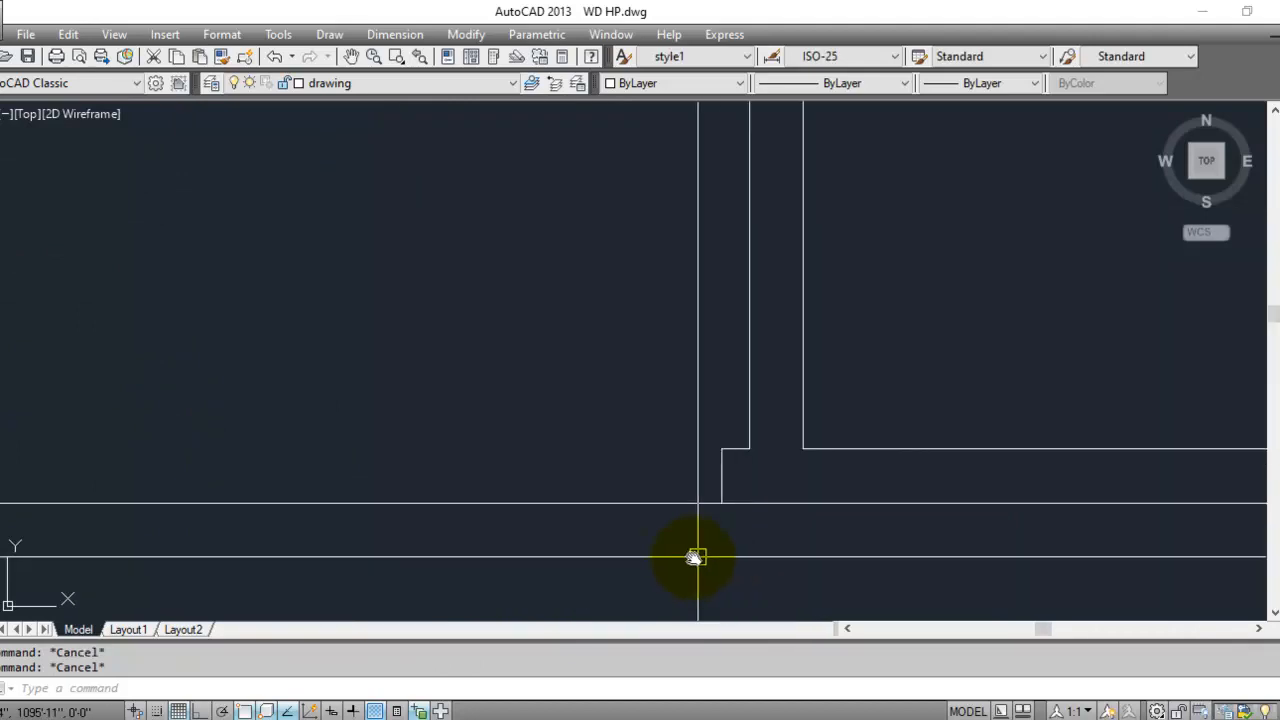
type("tr")
key("Return")
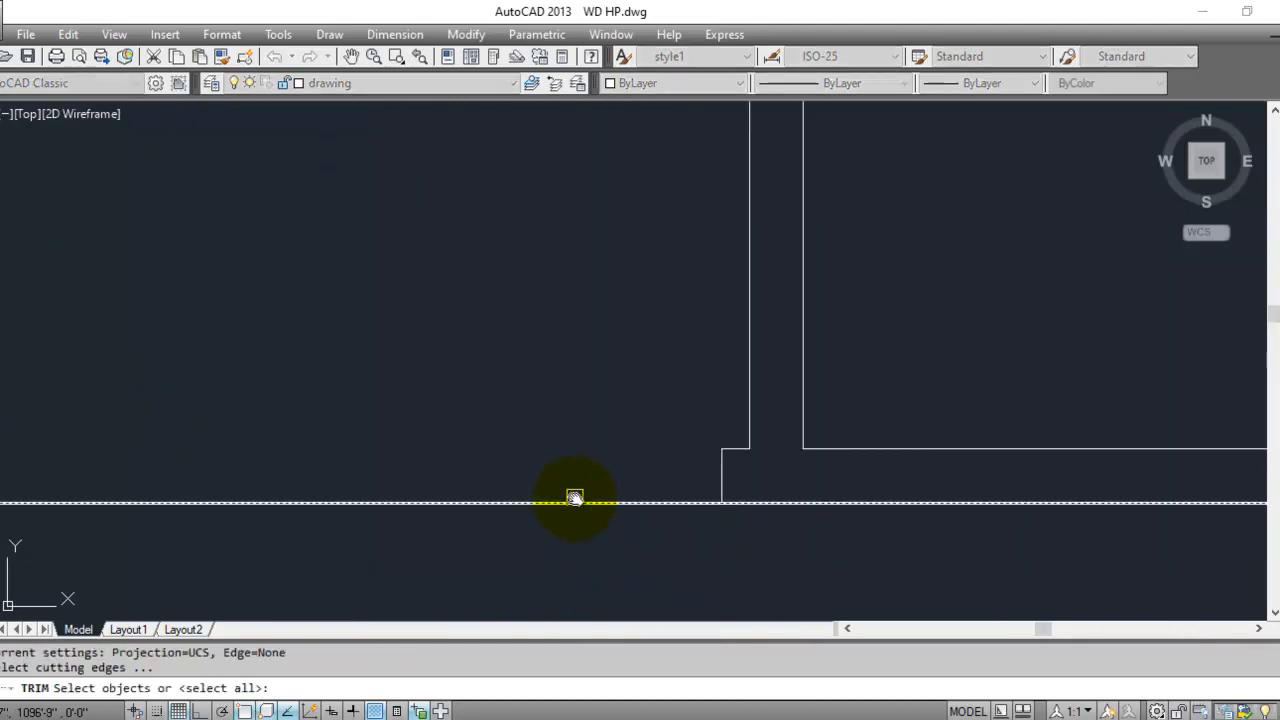
key("Return")
left_click(572, 500)
scroll(590, 485, "down", 3)
scroll(357, 470, "up", 2)
key("Escape")
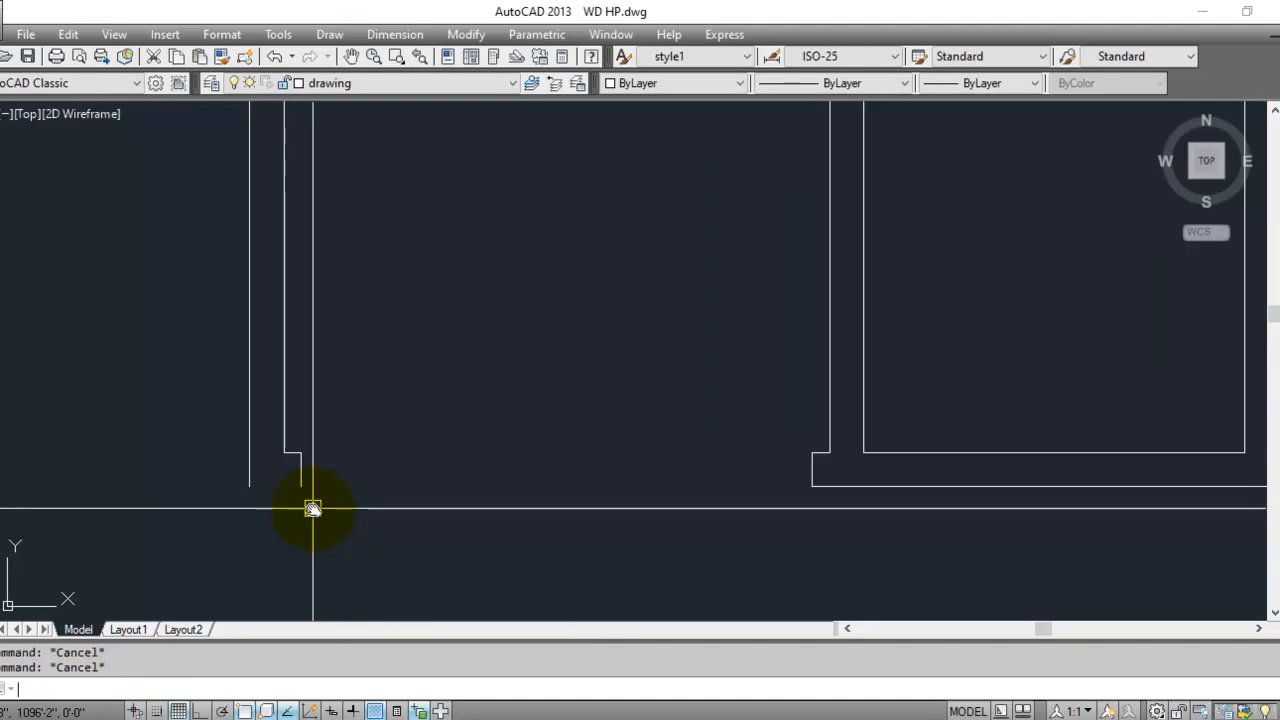
type("u")
key("Return")
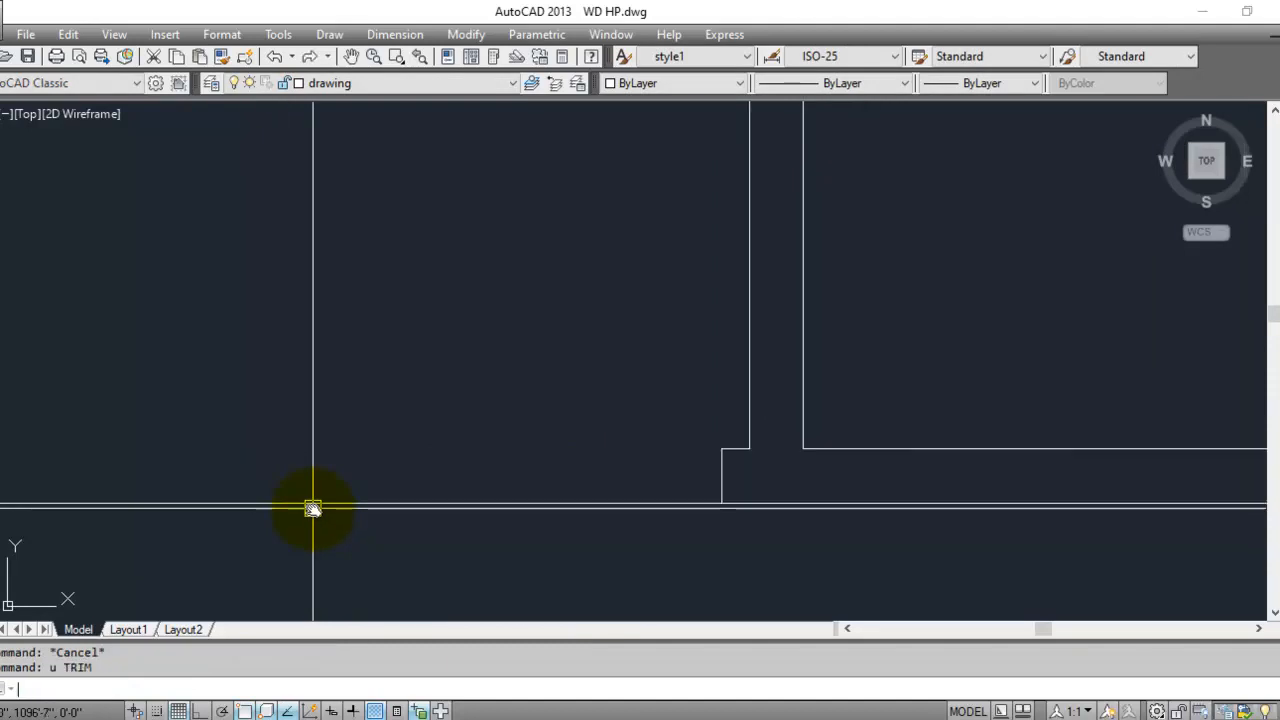
- Trim the outer wall line between the two jambs of the lower-left room's wide opening
mouse_move(313, 509)
middle_mouse_down()
mouse_move(654, 411)
mouse_move(266, 531)
mouse_move(409, 509)
mouse_move(566, 443)
mouse_move(249, 443)
mouse_move(300, 494)
middle_mouse_up()
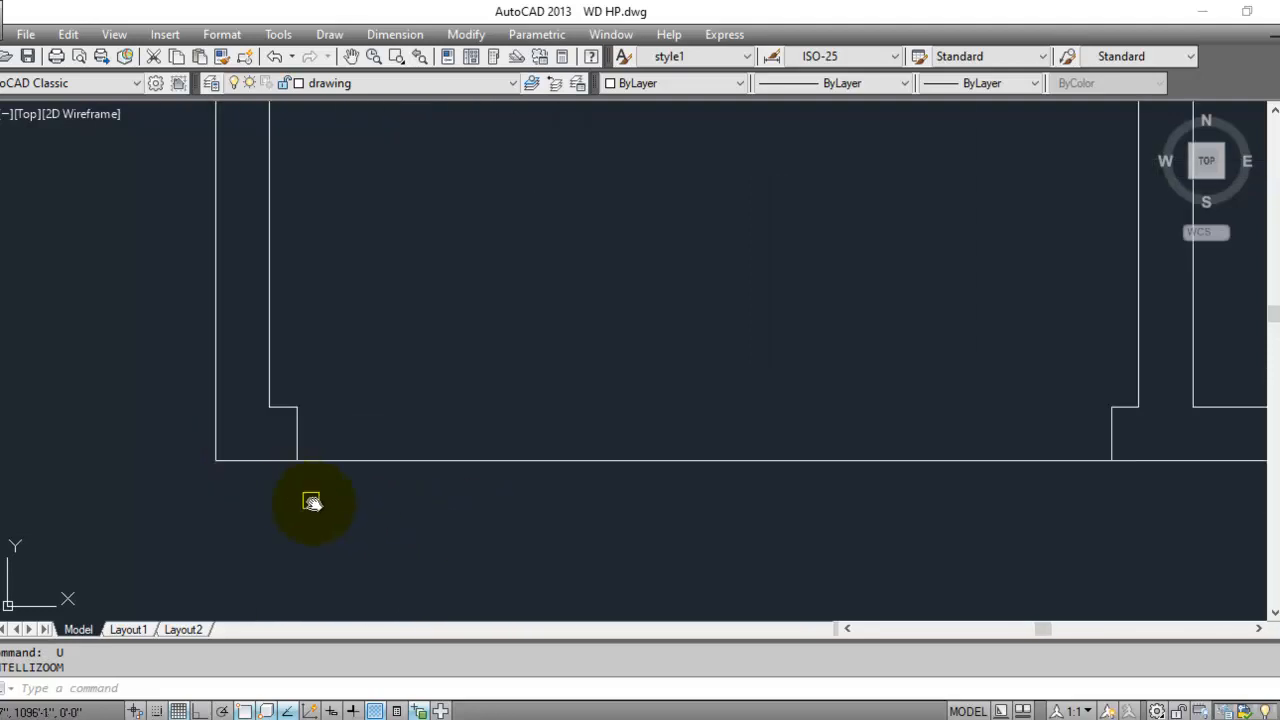
key("Escape")
key("Escape")
type("tr")
key("Return")
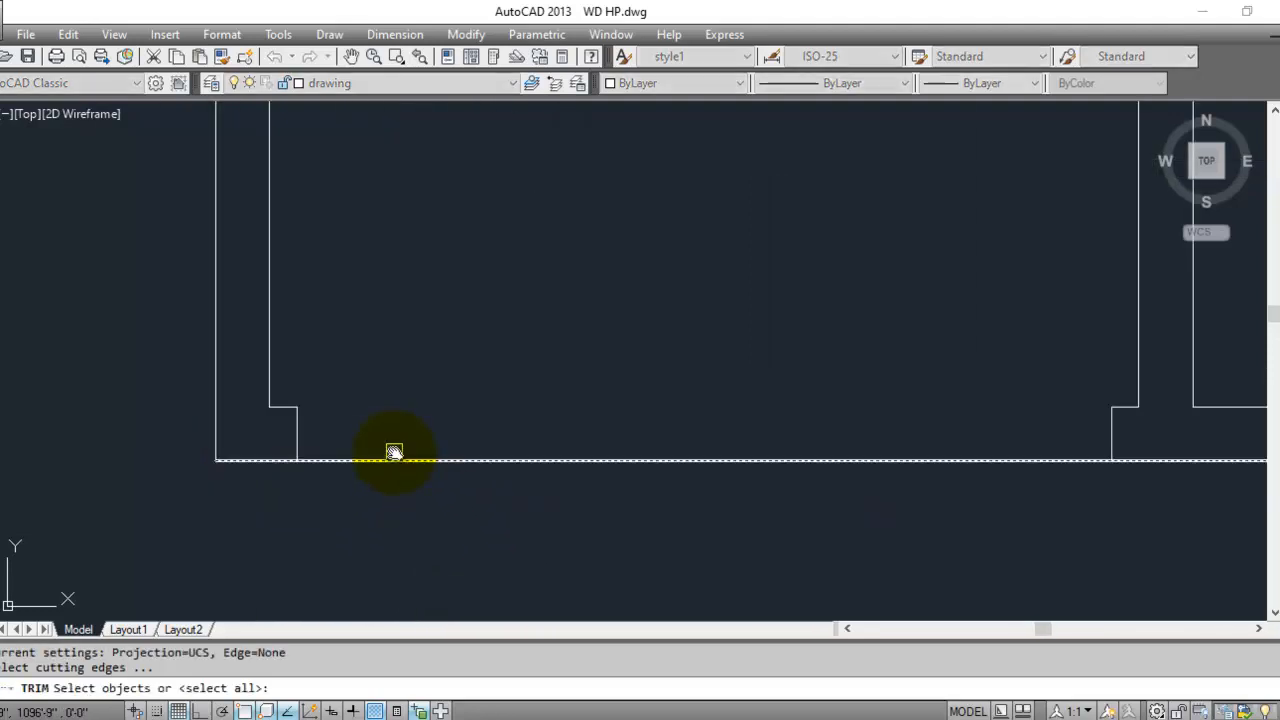
key("Return")
left_click(389, 462)
key("Escape")
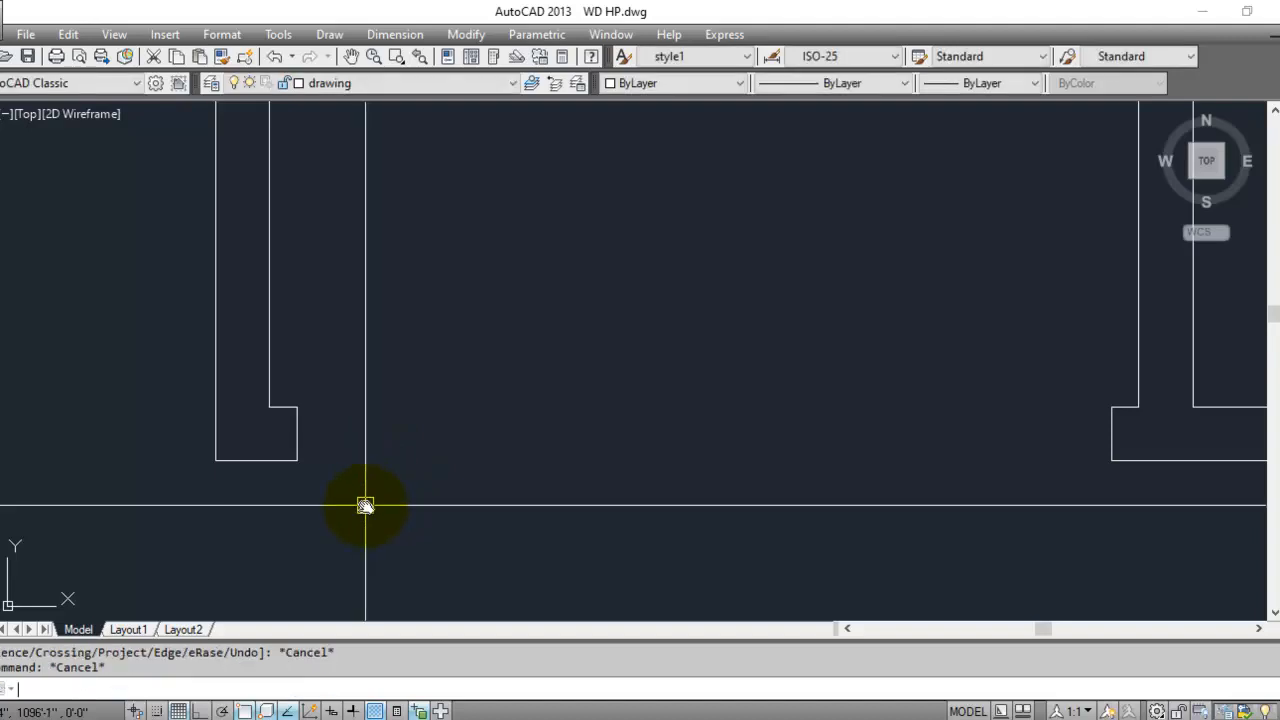
- Draw a polyline across the lower-left room's wide opening, joining the outer corners of its two jambs
type("pl")
key("Return")
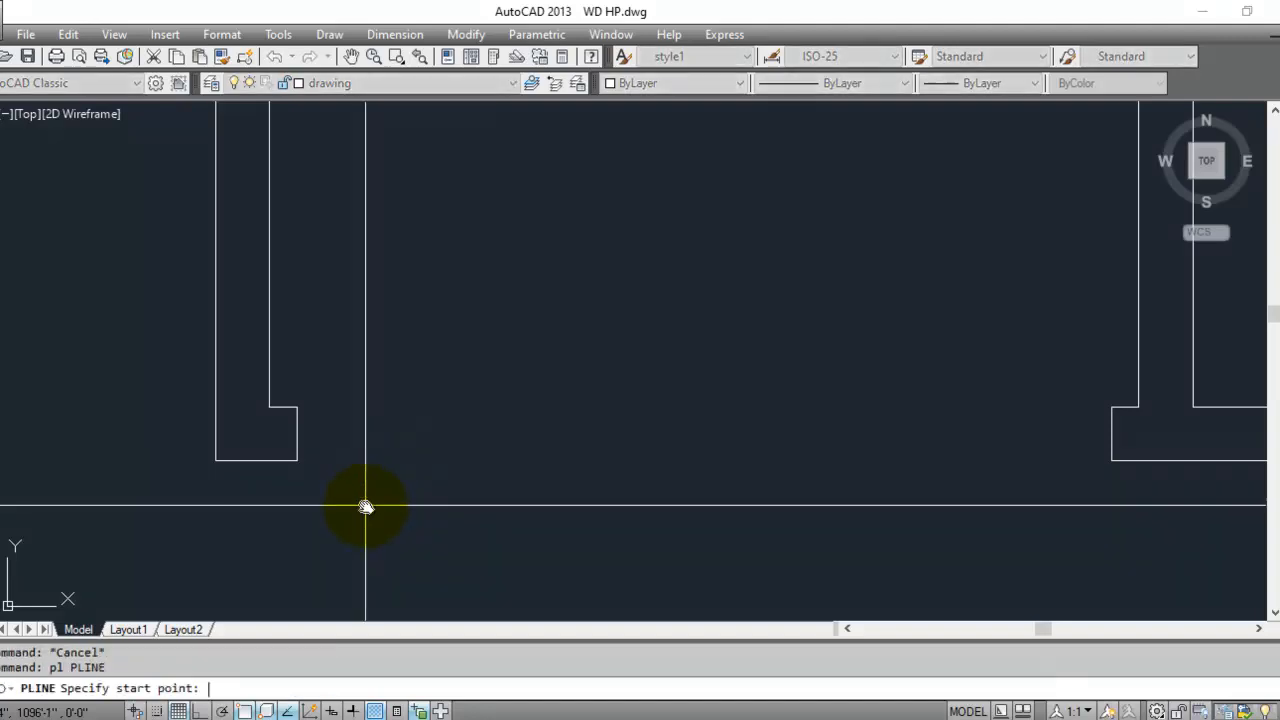
left_click(296, 461)
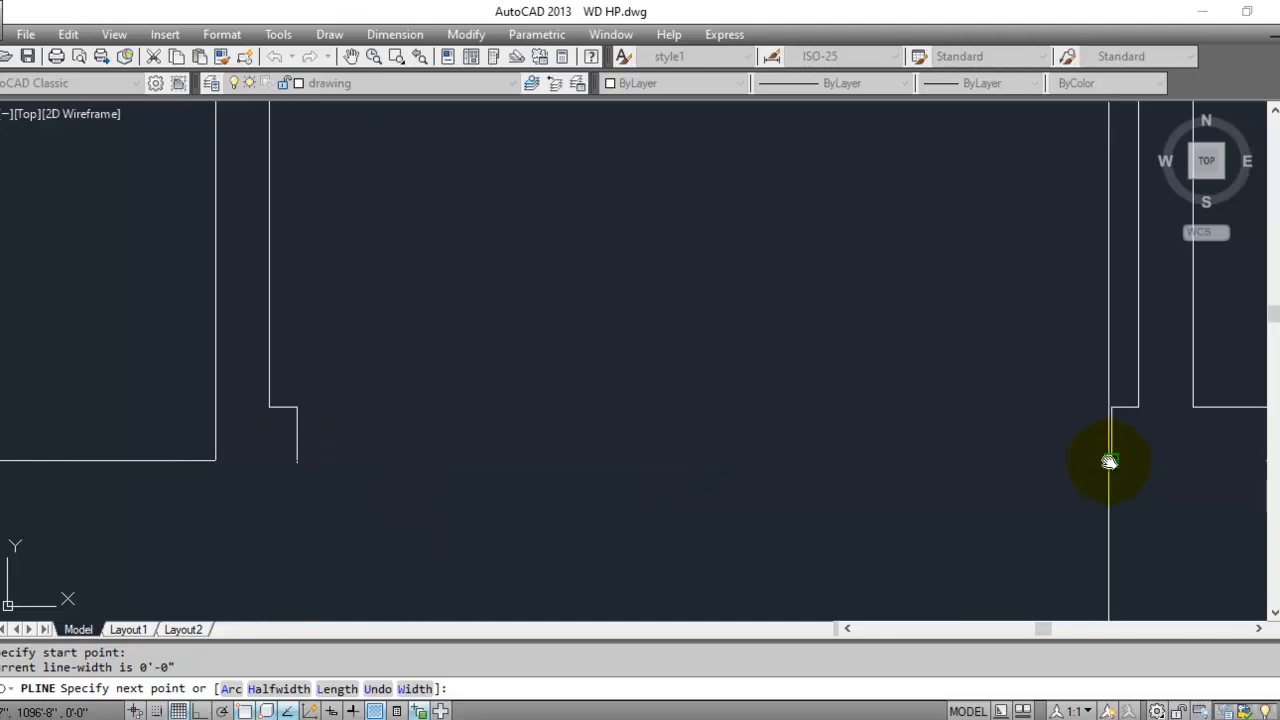
left_click(1110, 461)
key("Escape")
- Set the colour of the polyline across the wide opening to Blue
left_click(743, 460)
left_click(643, 83)
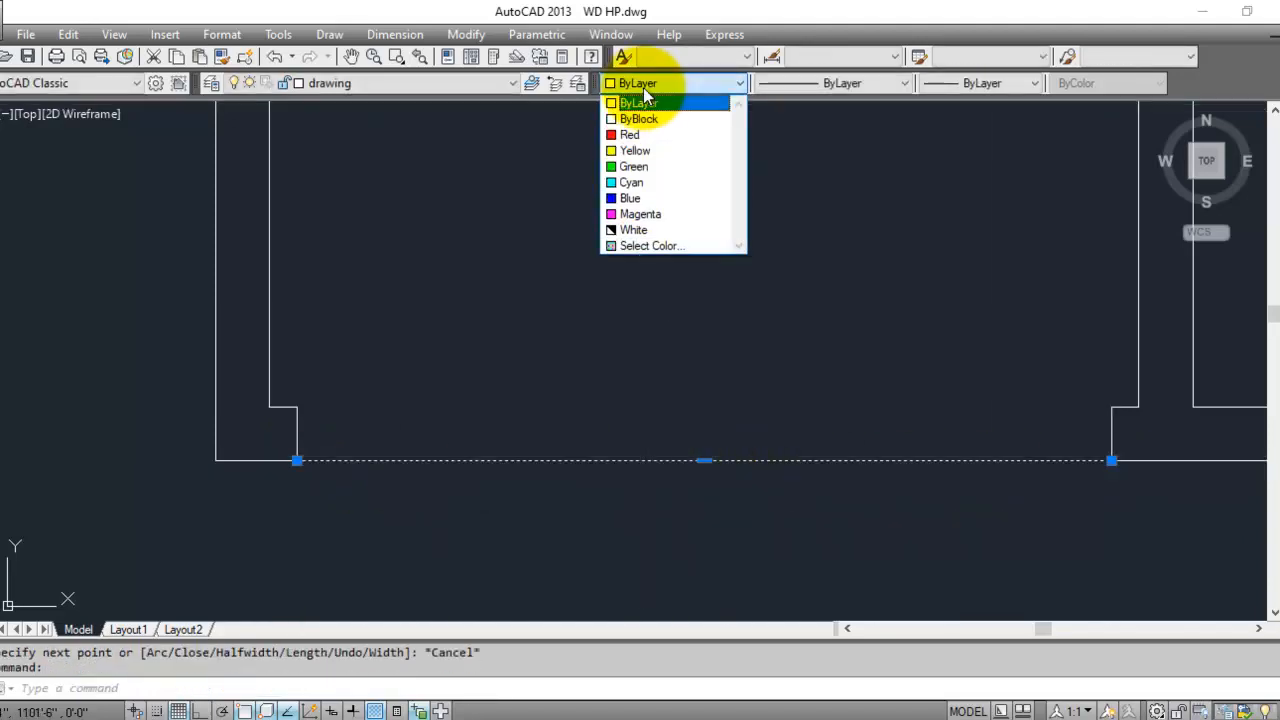
left_click(632, 198)
key("Escape")
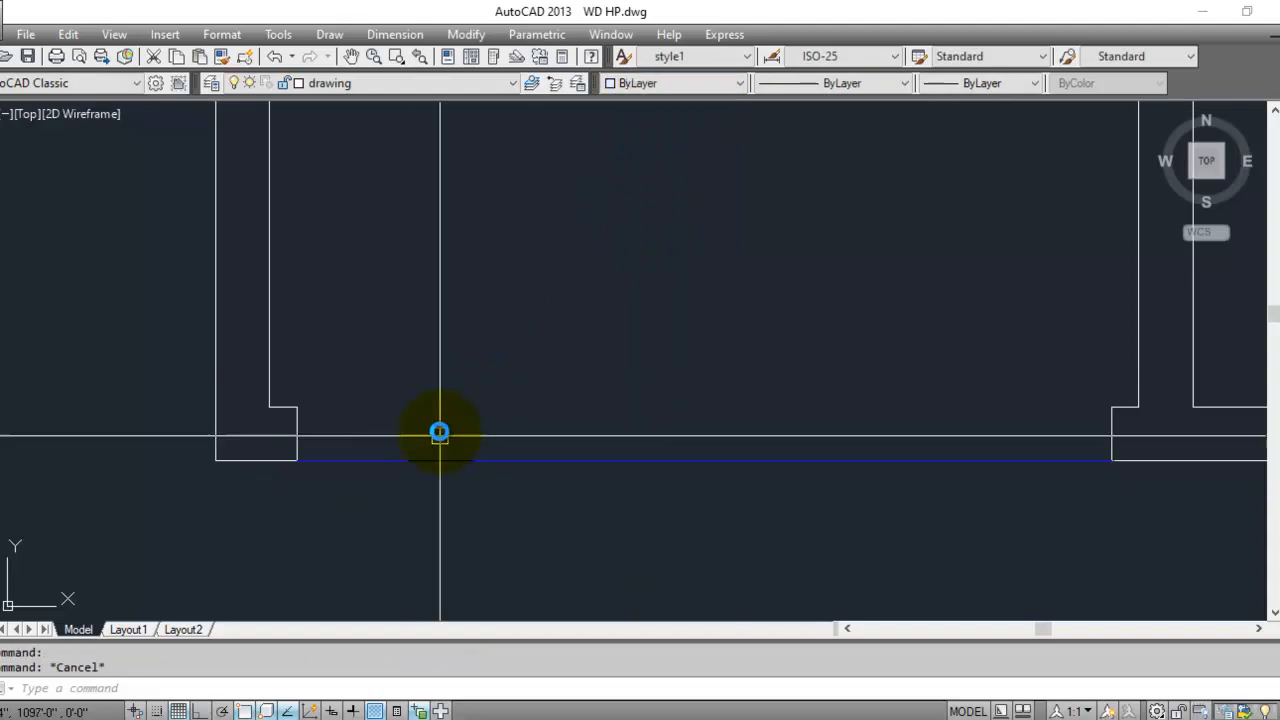
scroll(414, 485, "down", 4)
mouse_move(509, 300)
middle_mouse_down()
mouse_move(463, 429)
mouse_move(444, 415)
middle_mouse_up()
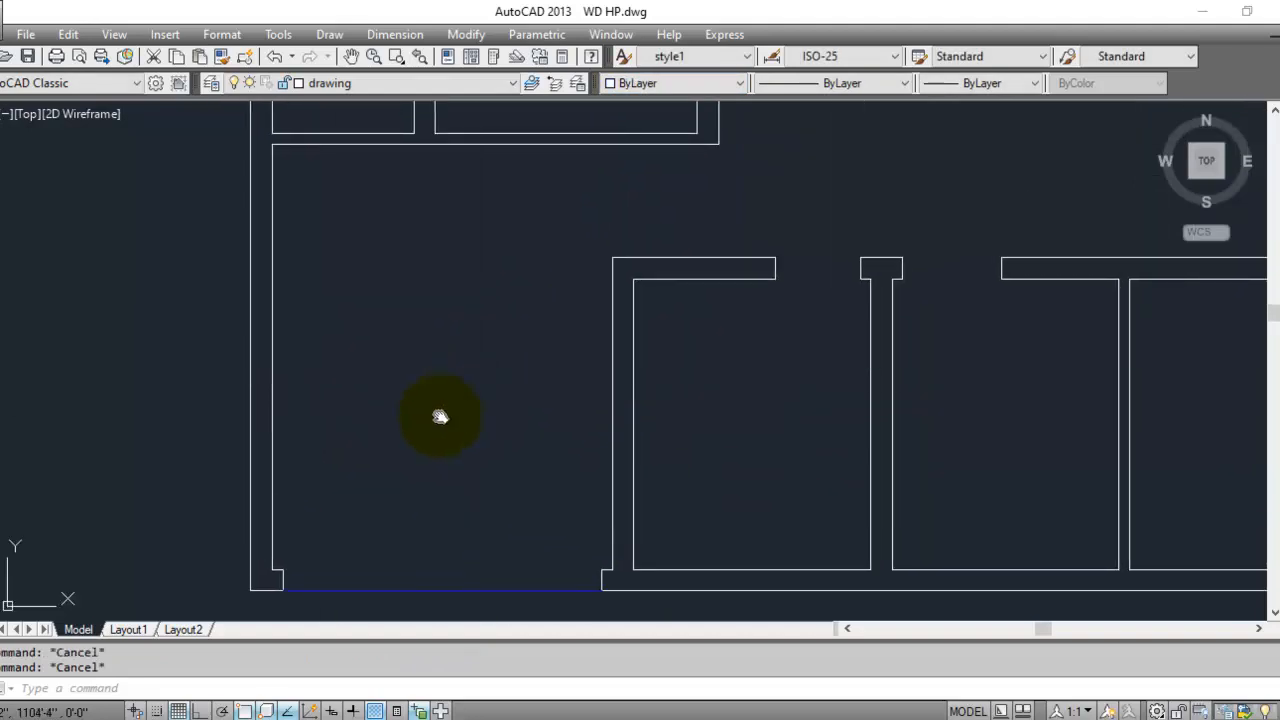
left_click(442, 413)
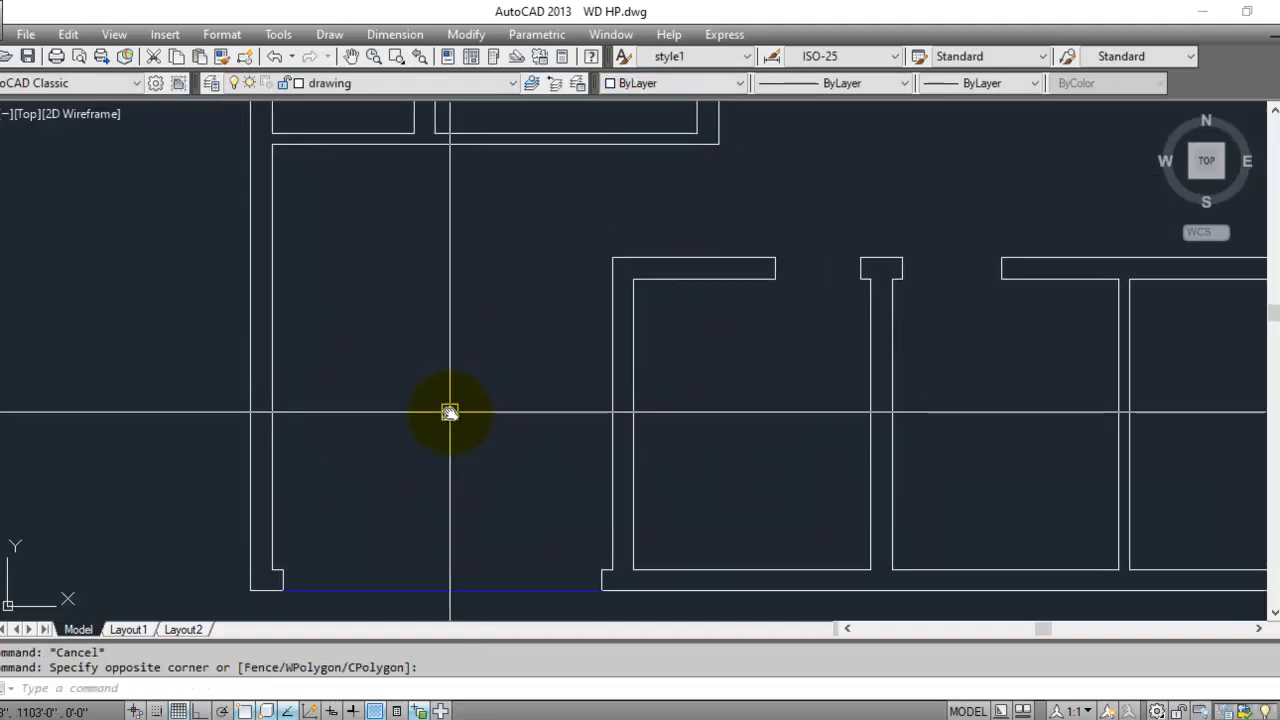
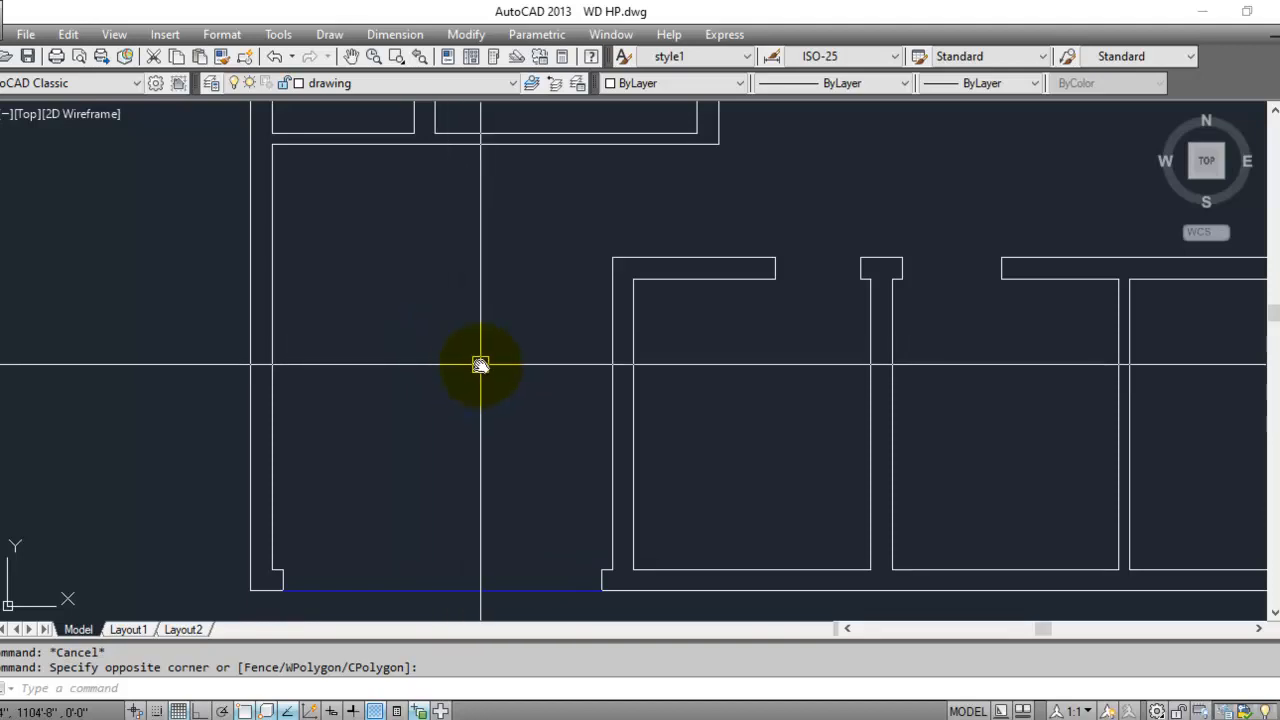
- Copy the lowest blue single-door block from its lower jamb corner into the door opening of the upper-left room's right wall
scroll(465, 487, "down", 2)
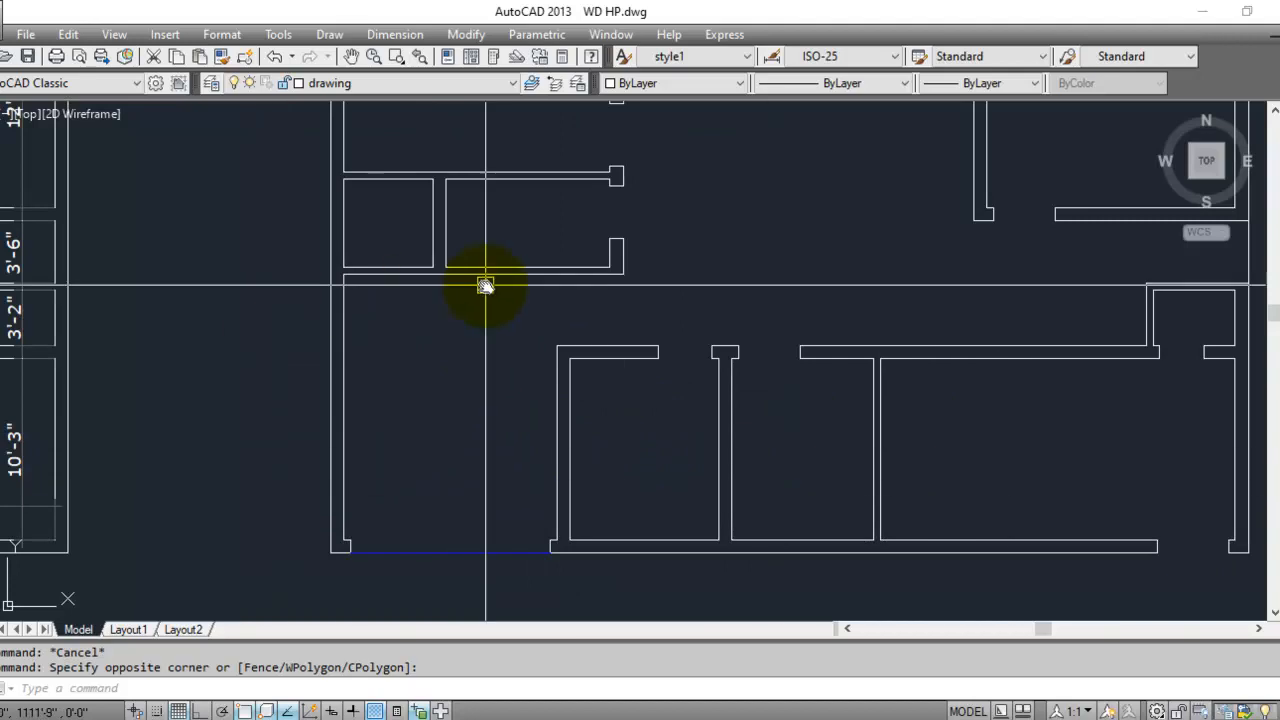
middle_click_drag(483, 288, 470, 519)
scroll(582, 299, "up", 4)
scroll(530, 523, "down", 6)
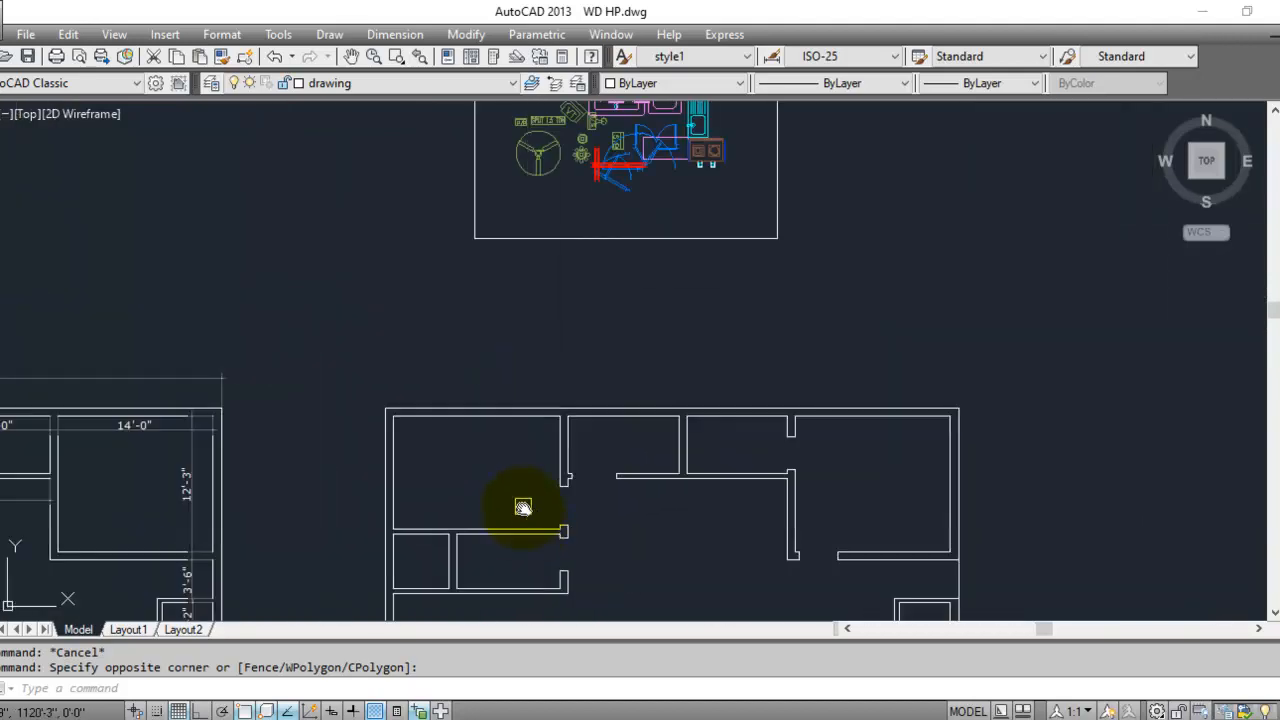
middle_click_drag(556, 255, 486, 400)
scroll(563, 280, "up", 6)
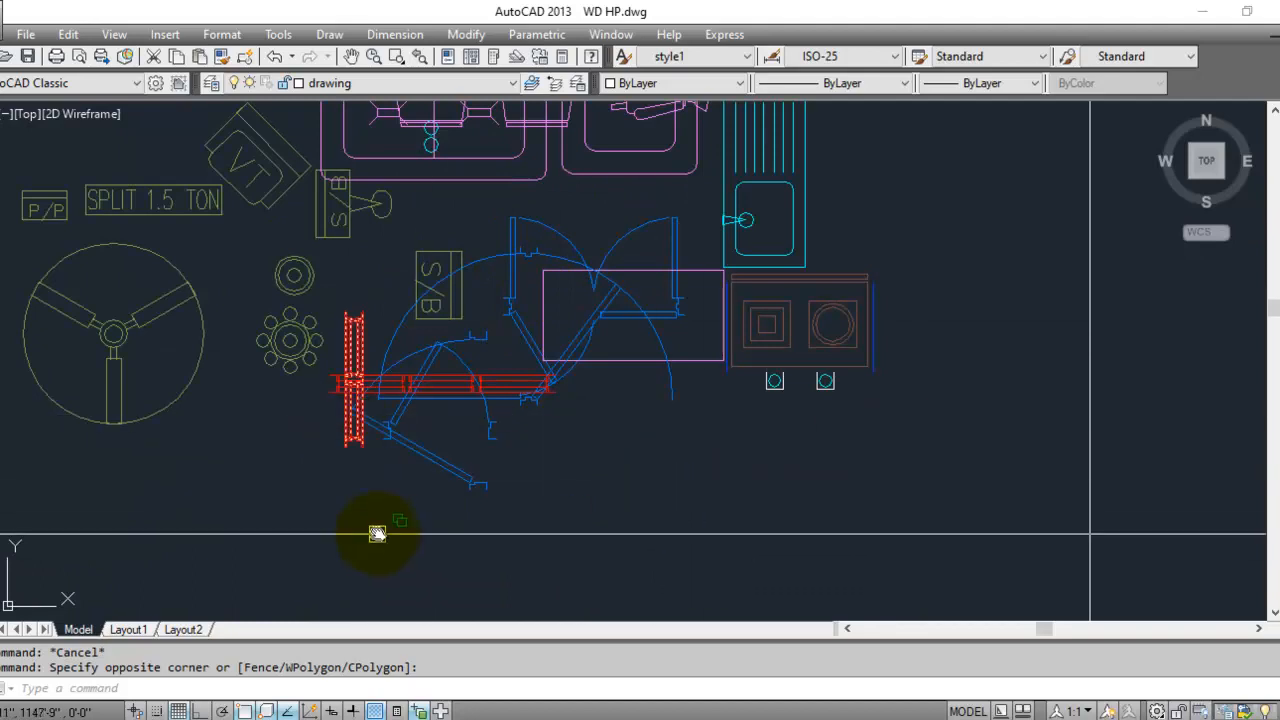
scroll(445, 472, "up", 2)
left_click(417, 506)
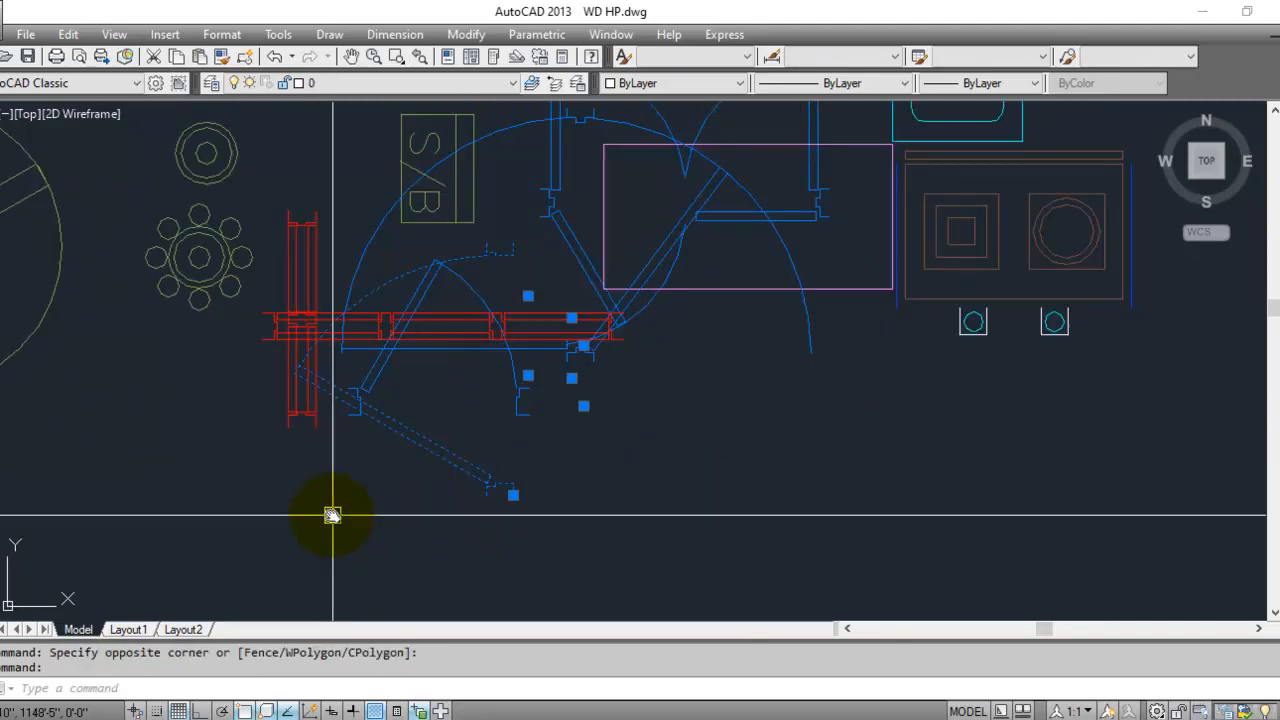
type("co")
key("Return")
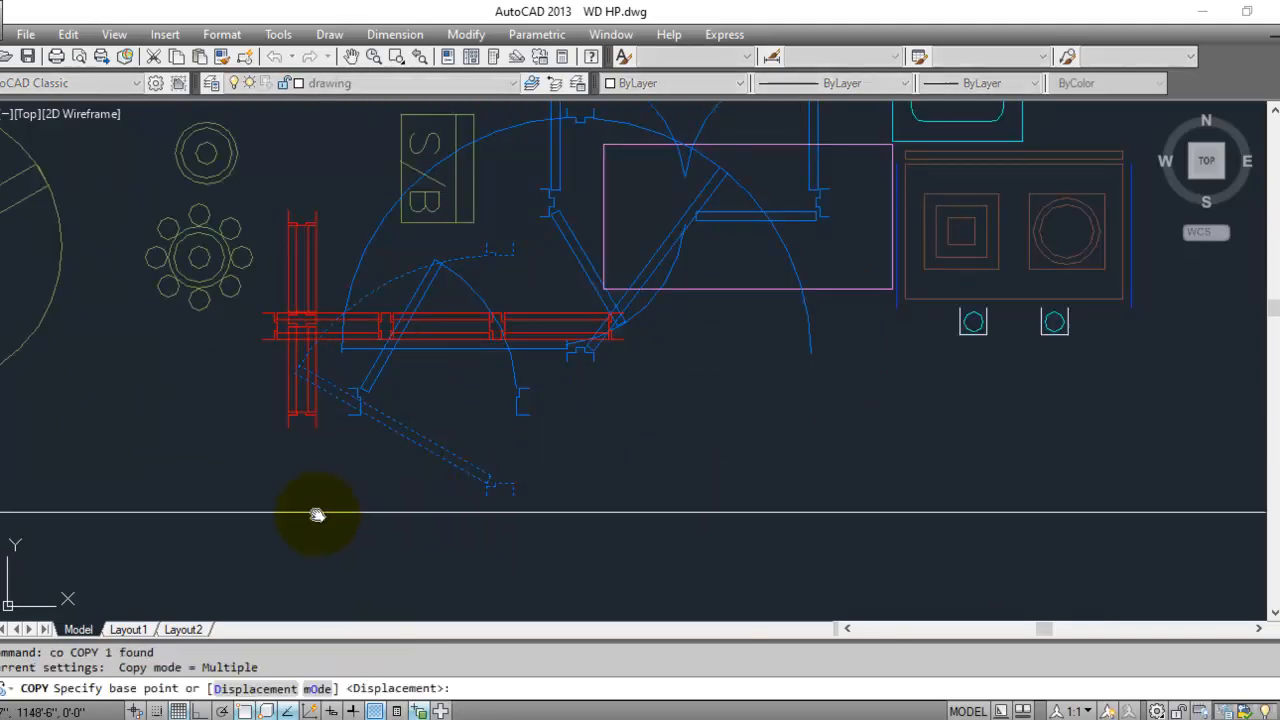
left_click(514, 491)
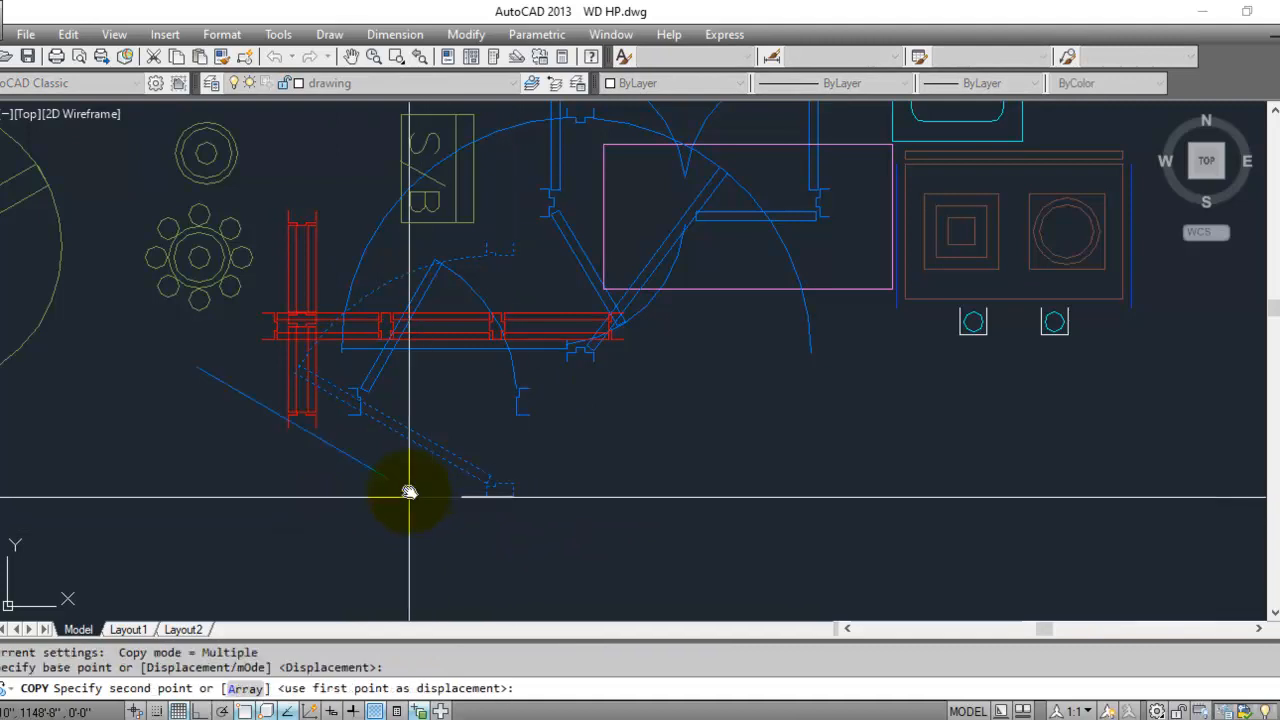
scroll(511, 291, "down", 8)
scroll(470, 482, "up", 8)
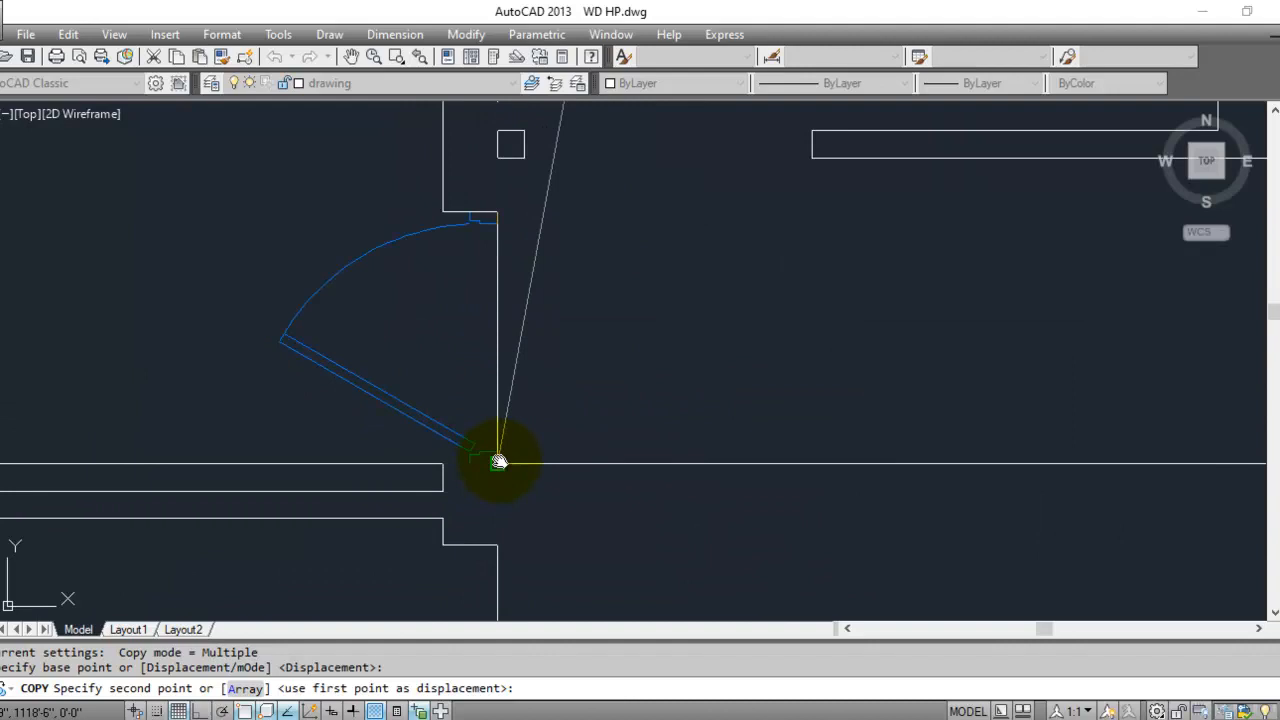
left_click(499, 462)
key("Escape")
- Copy the tilted TV block from the framed collection to the upper-right corner of the upper-left room
scroll(421, 474, "down", 5)
left_click(428, 372)
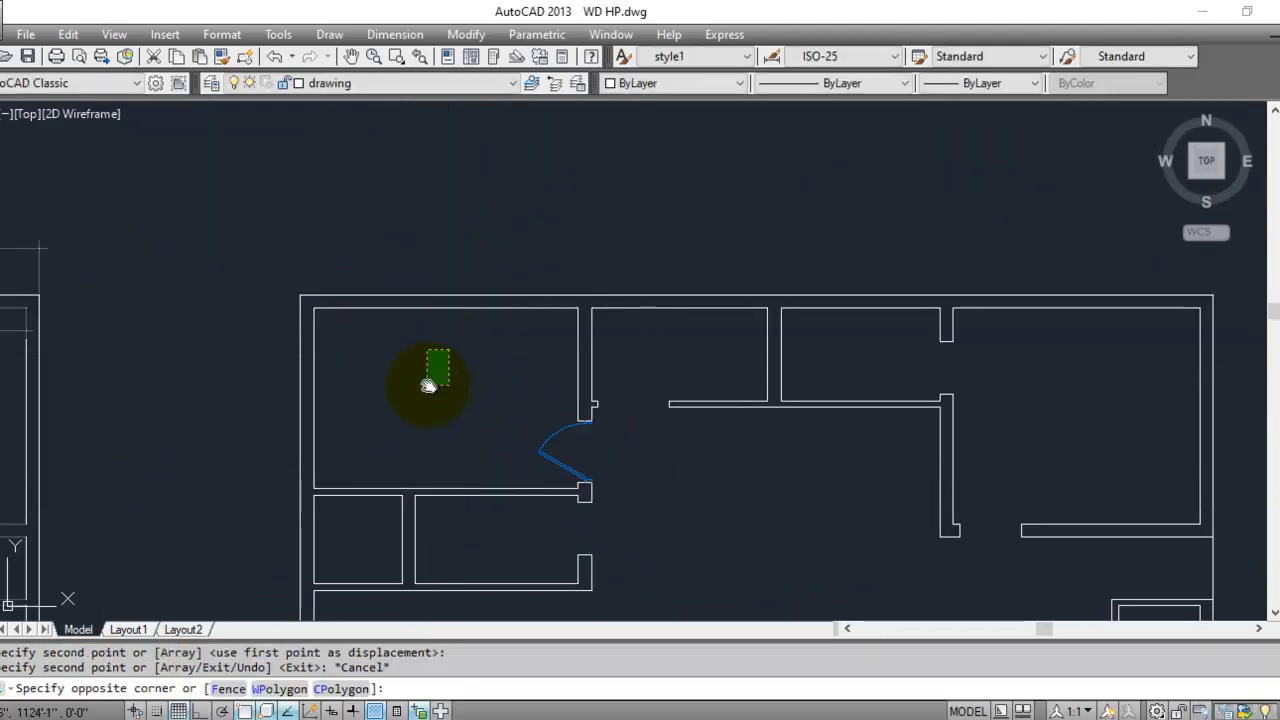
scroll(421, 386, "down", 4)
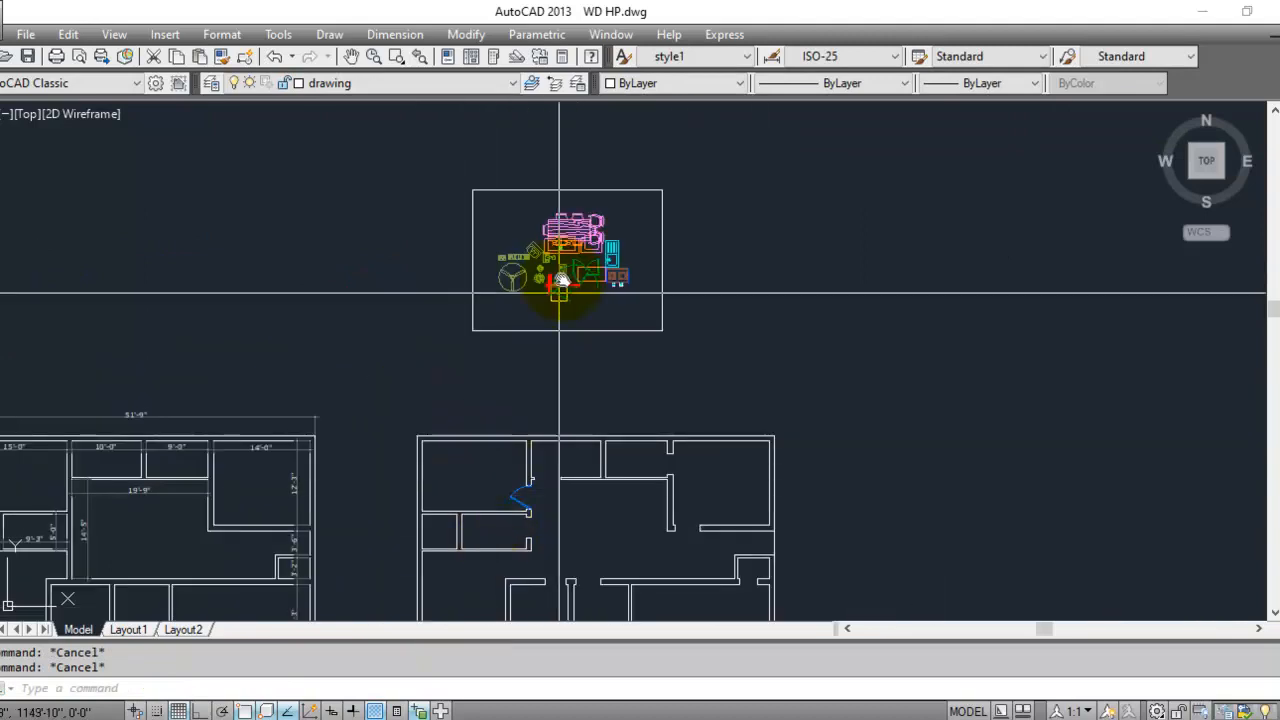
scroll(543, 320, "up", 5)
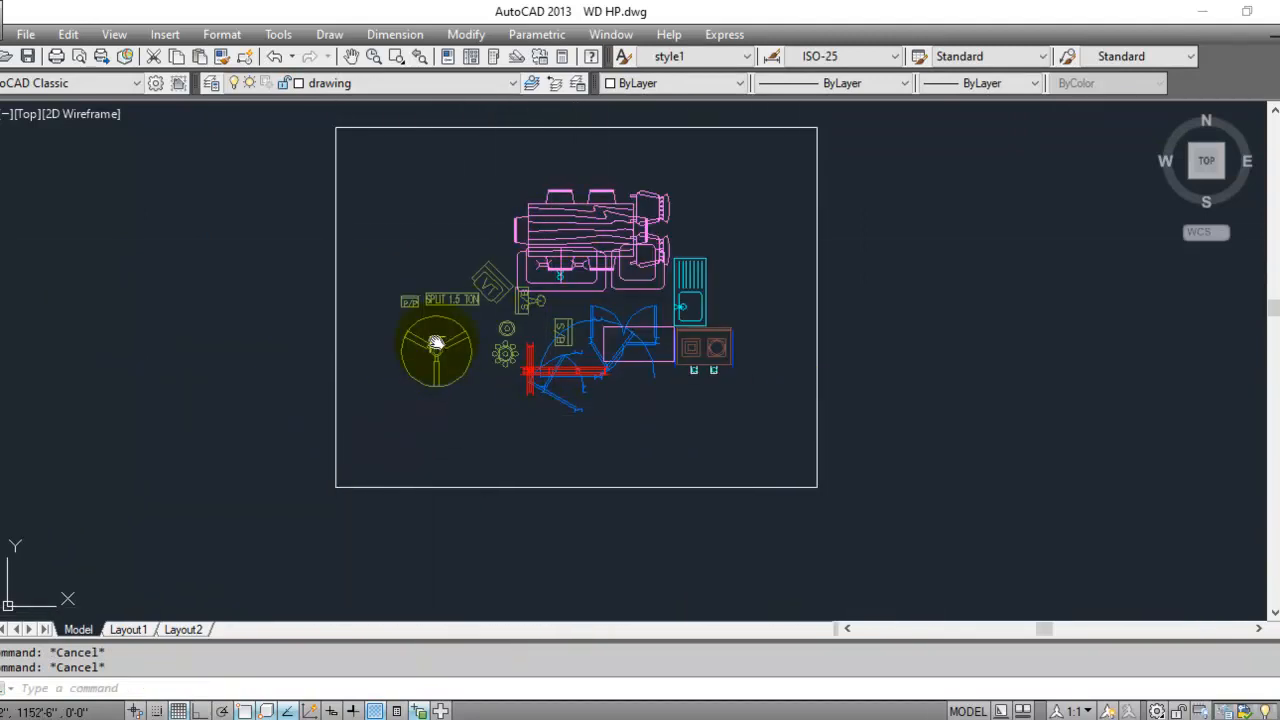
scroll(434, 302, "up", 2)
scroll(422, 301, "up", 2)
left_click(600, 199)
left_click(580, 428)
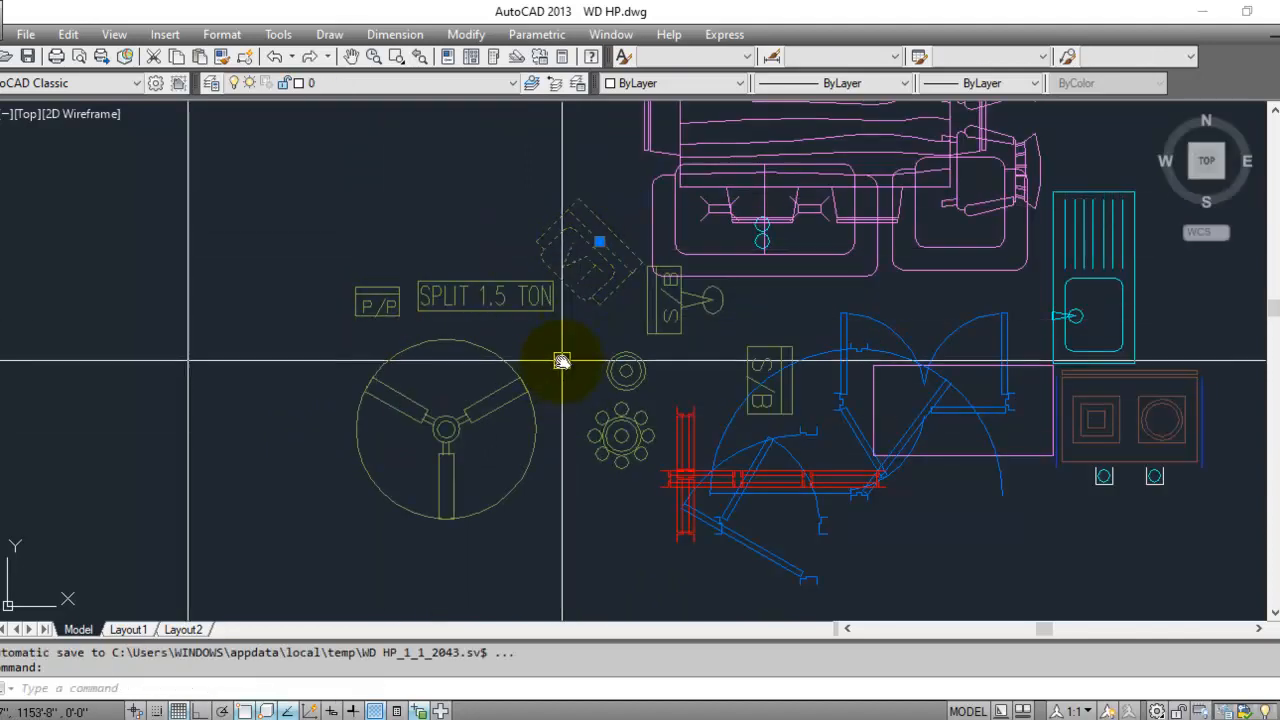
key("Return")
scroll(600, 230, "up", 3)
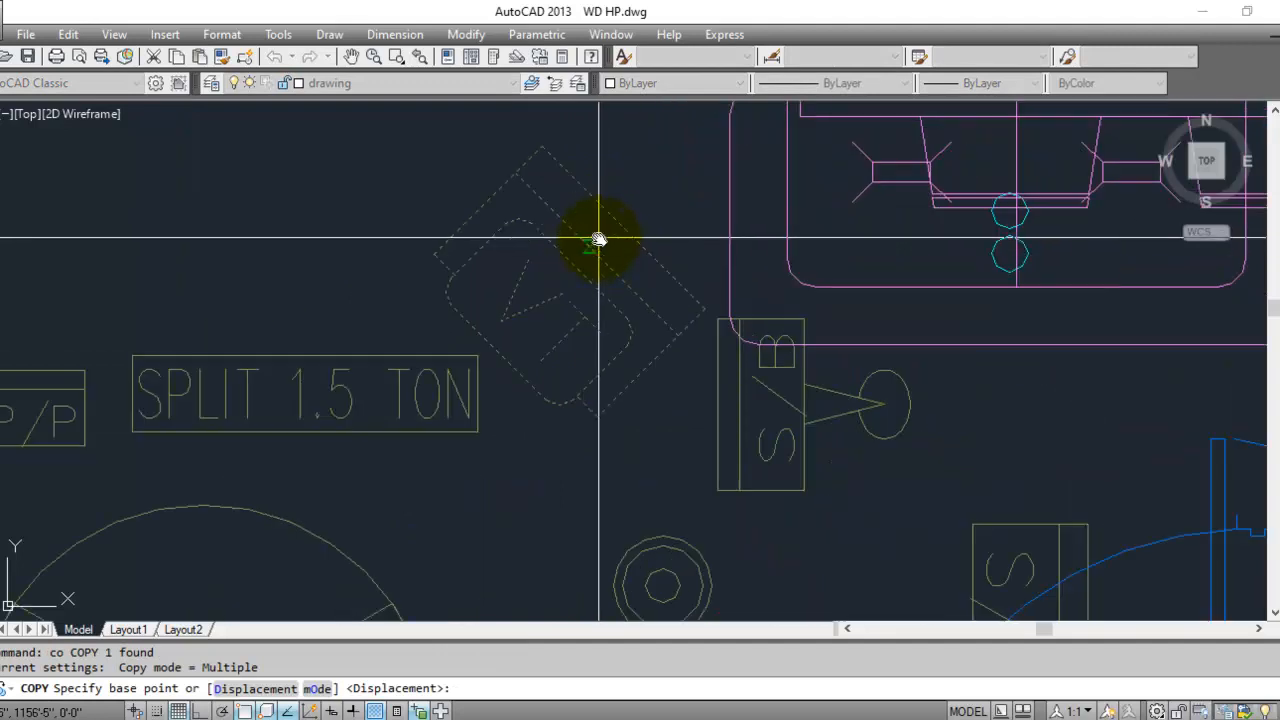
left_click(594, 252)
scroll(580, 220, "down", 8)
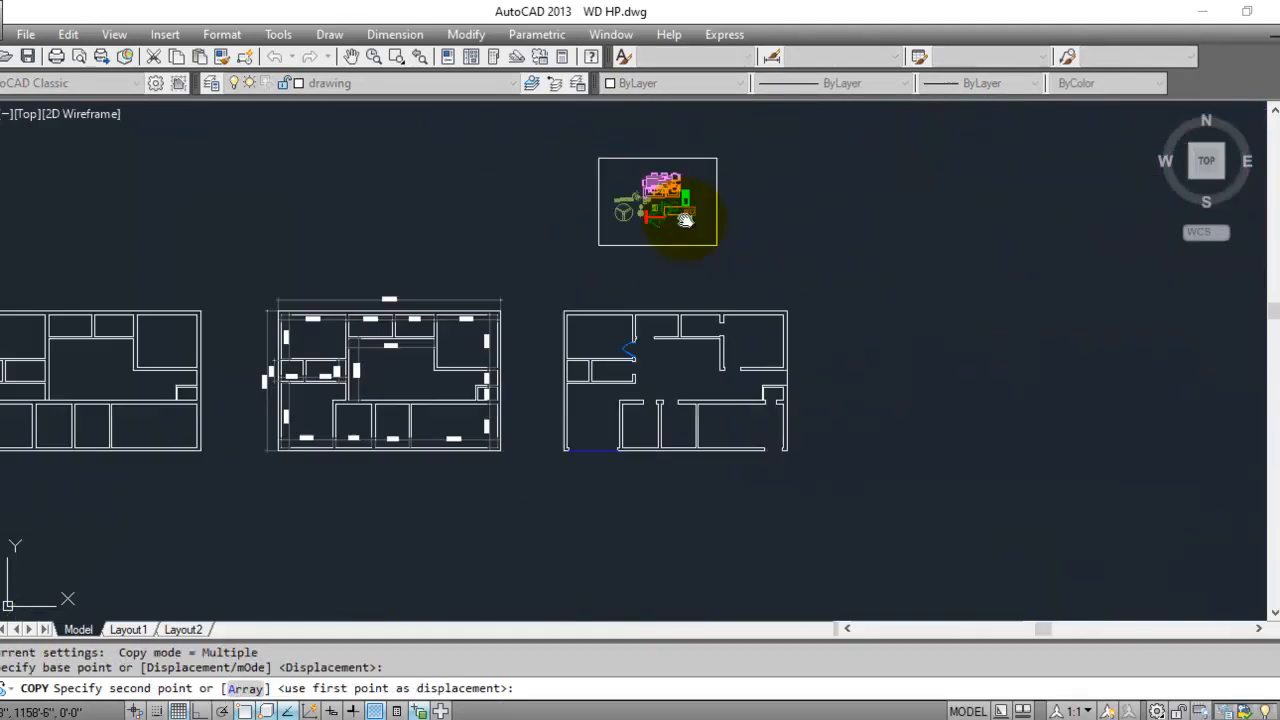
scroll(638, 325, "up", 6)
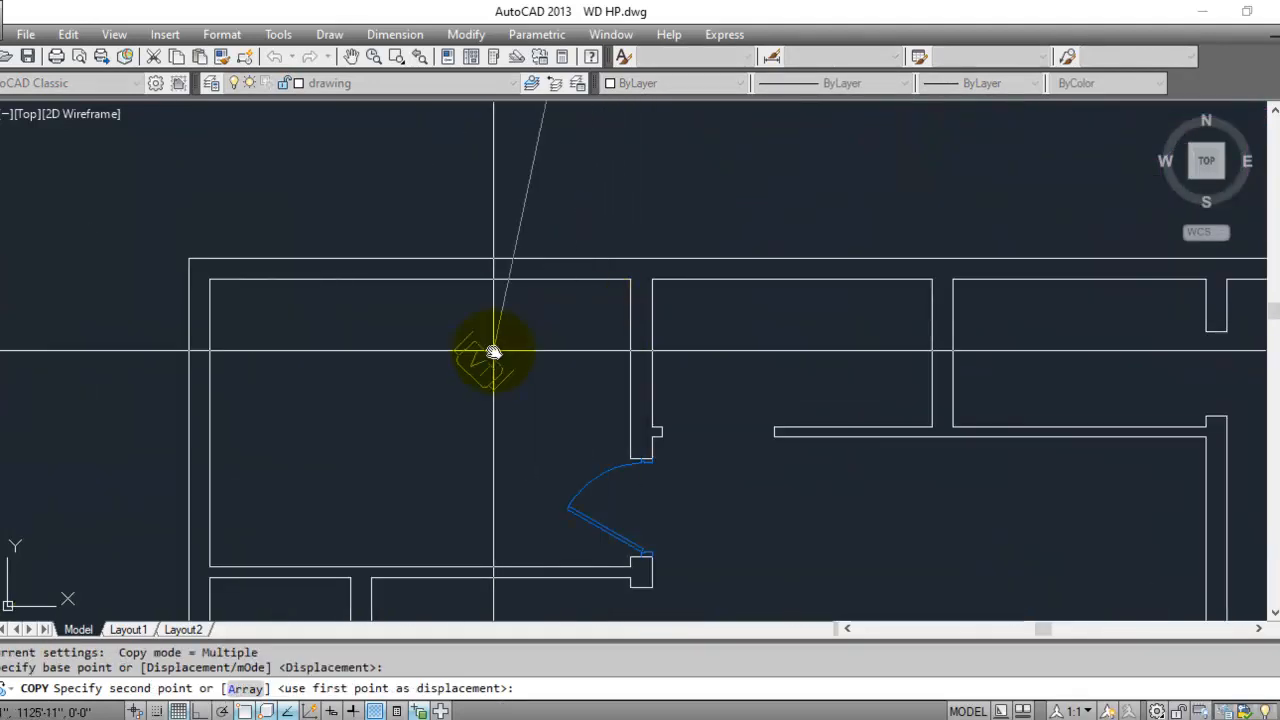
scroll(623, 286, "up", 5)
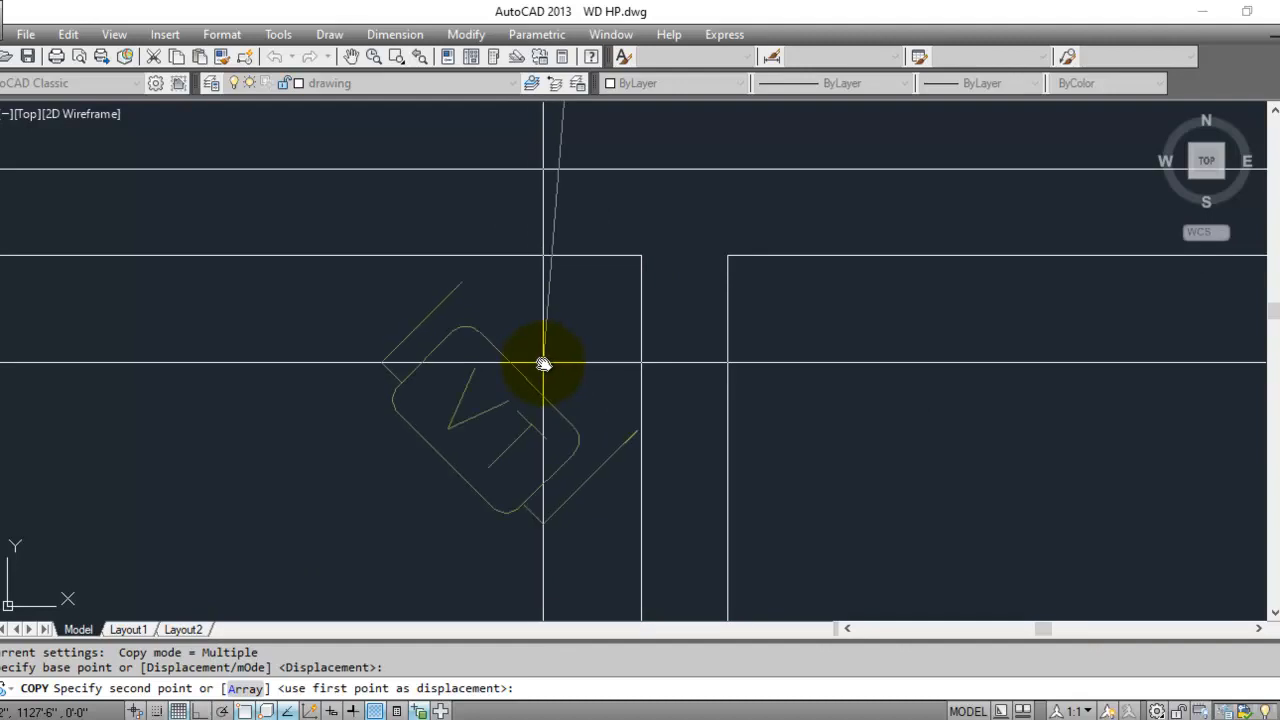
left_click(543, 364)
key("Escape")
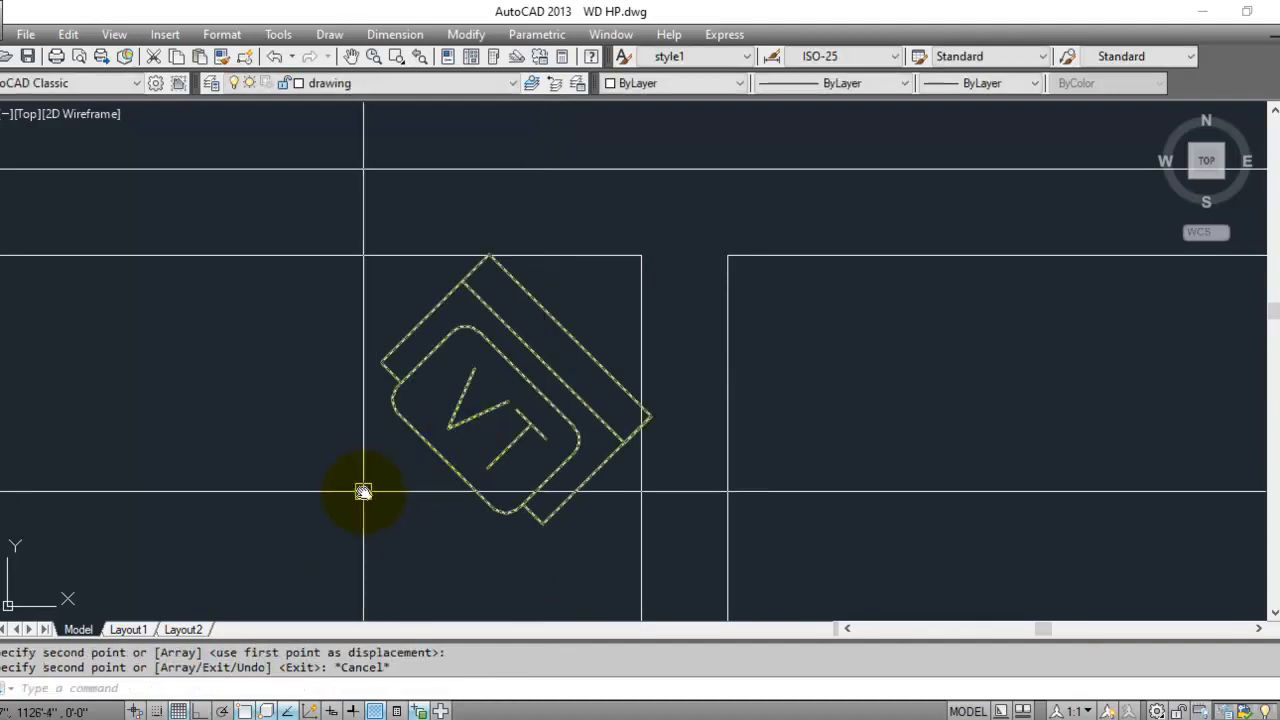
- Move the copied TV block so that its right-hand back corner touches the inner face of the room's right wall
key("Escape")
key("Escape")
type("m")
key("Return")
left_click(460, 466)
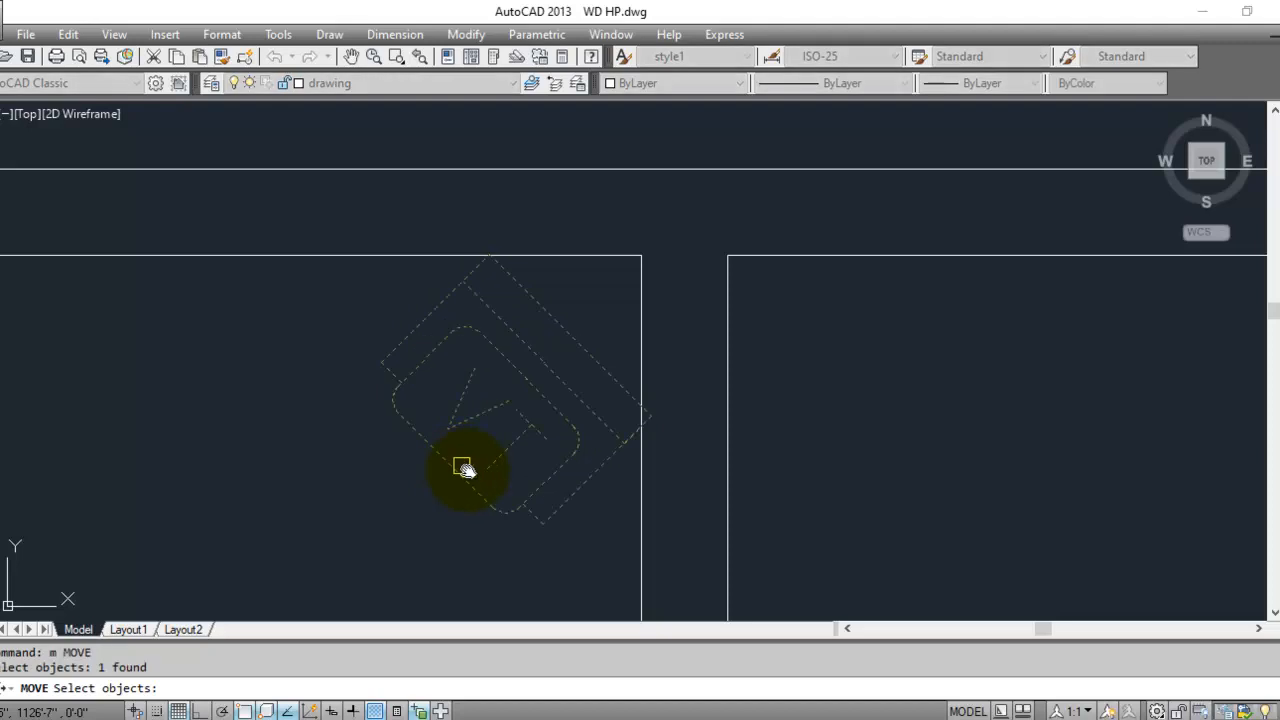
key("Return")
left_click(645, 426)
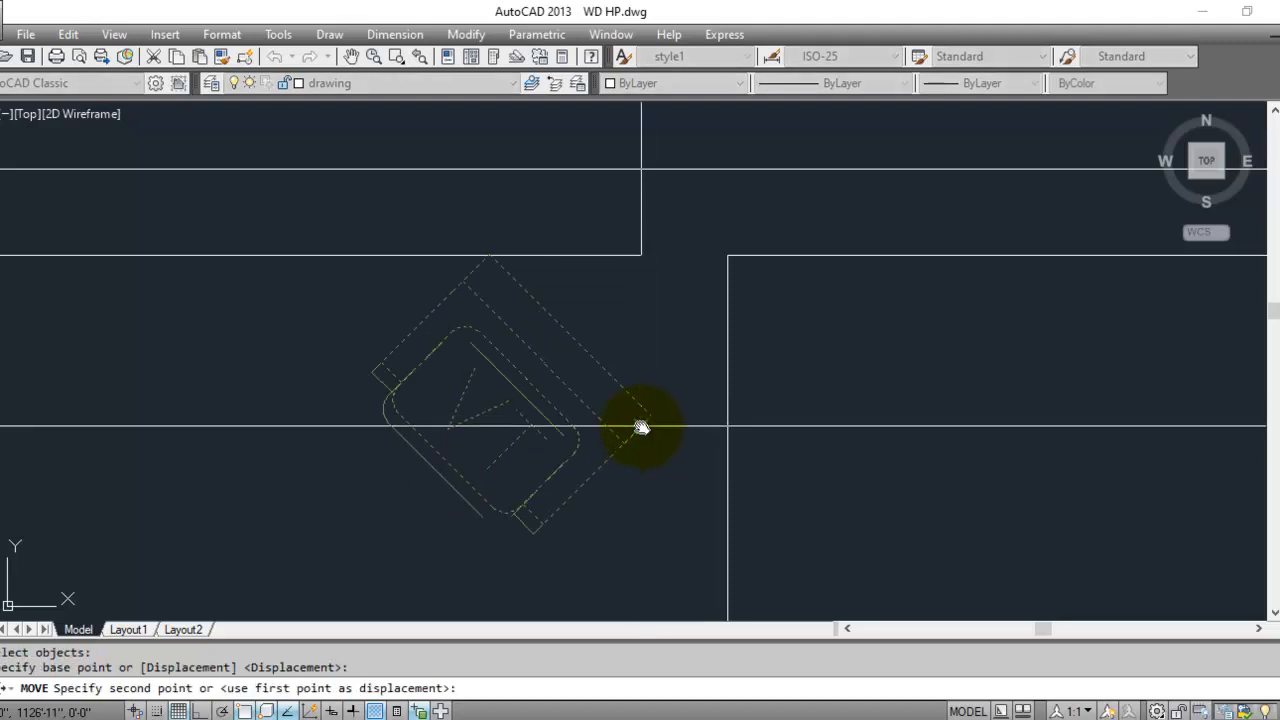
left_click(641, 428)
- Move the copied TV block slightly so that its back corners touch the inner faces of the room's upper and right walls
key("Return")
left_click(497, 284)
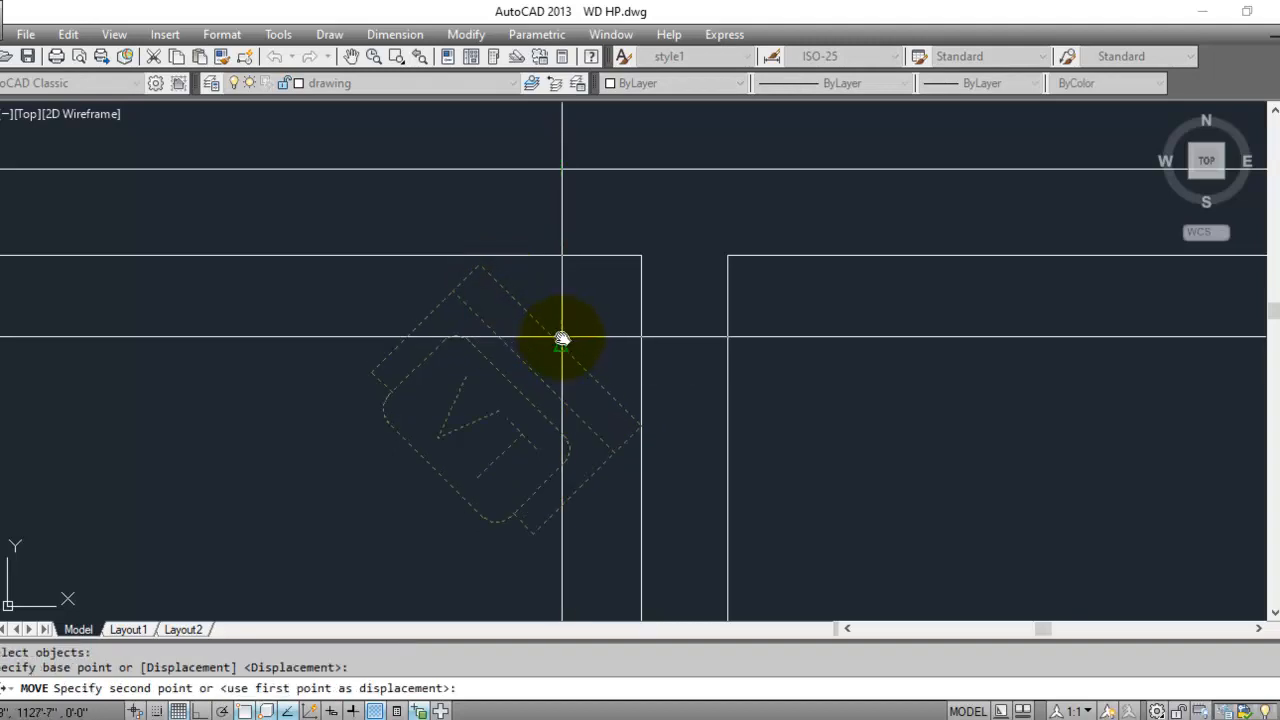
scroll(562, 339, "up", 4)
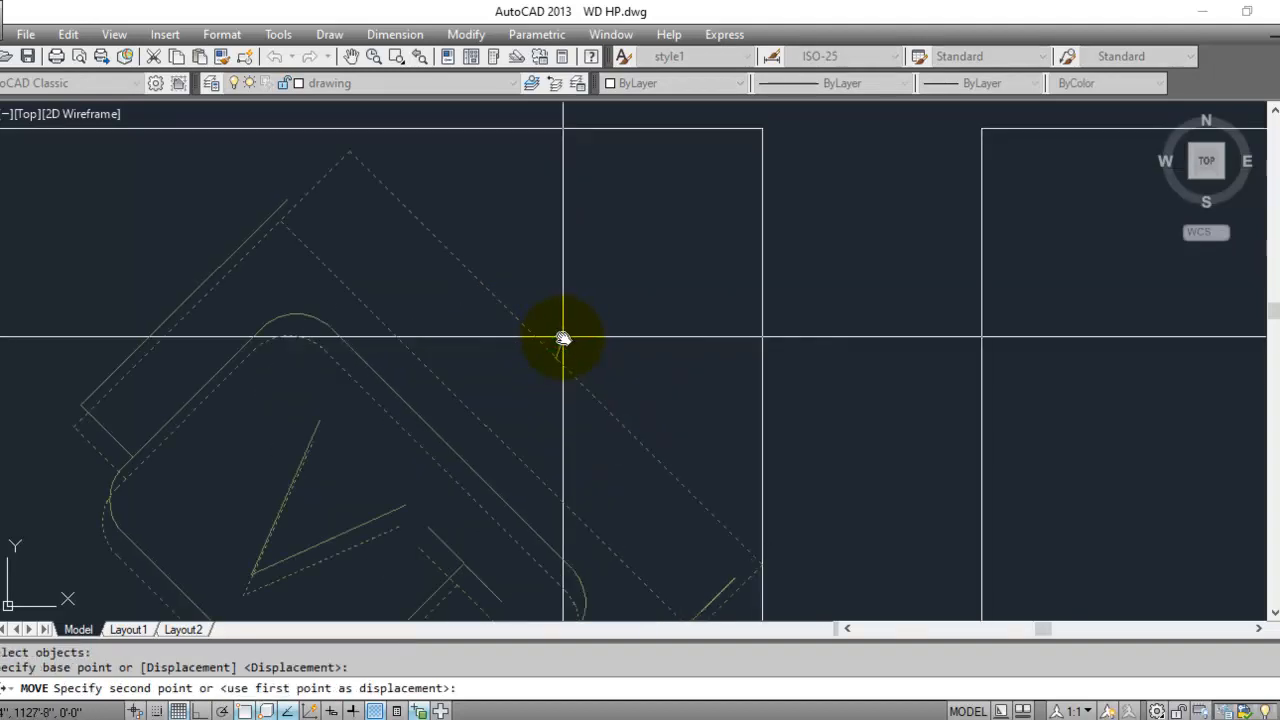
left_click(563, 339)
- Copy the three-blade ceiling fan block by its centre from the framed collection to the middle of the upper-left room
scroll(410, 382, "down", 4)
scroll(410, 382, "down", 8)
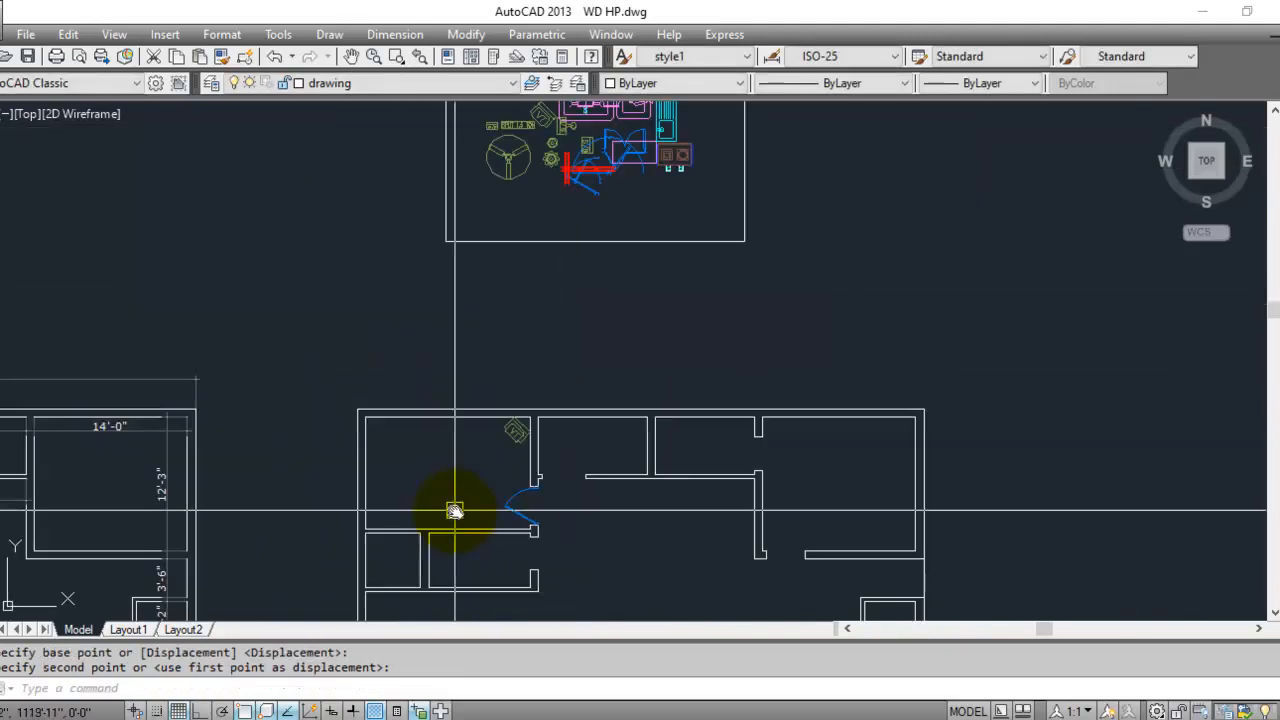
mouse_move(627, 322)
middle_mouse_down()
mouse_move(603, 446)
mouse_move(614, 395)
middle_mouse_up()
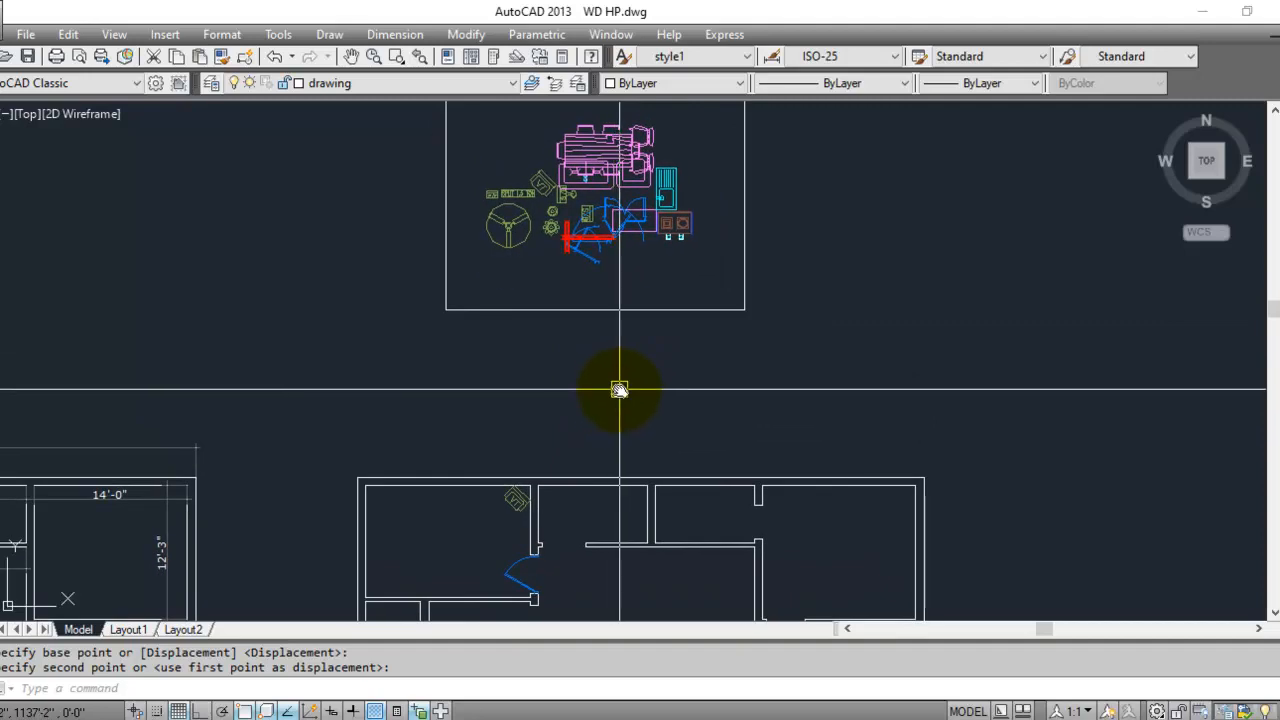
scroll(498, 140, "up", 5)
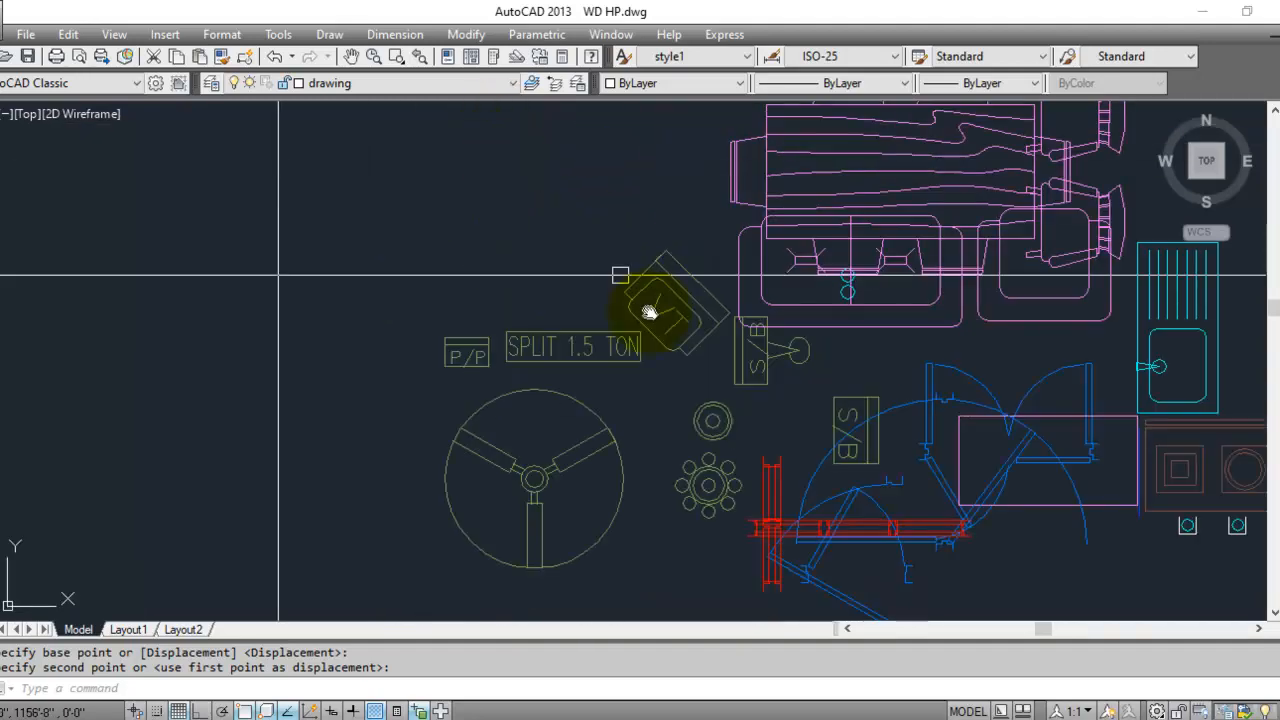
middle_click_drag(537, 491, 498, 360)
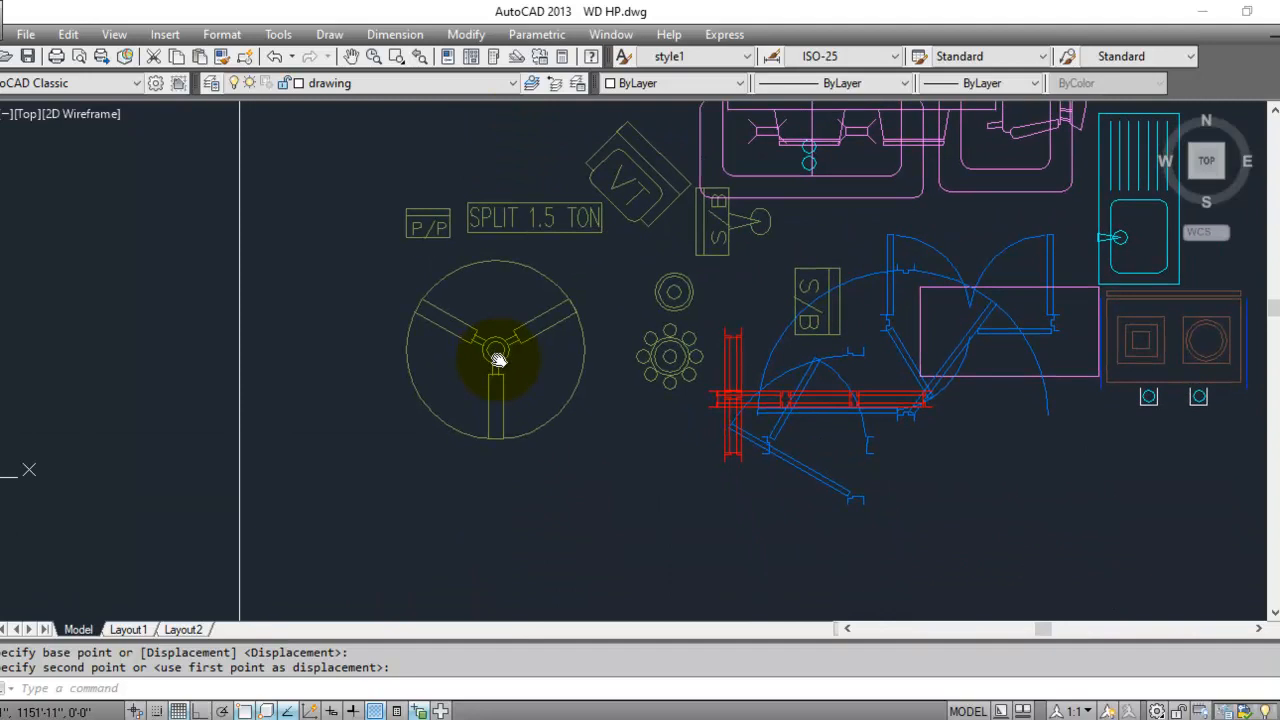
left_click(582, 428)
left_click(518, 480)
type("c")
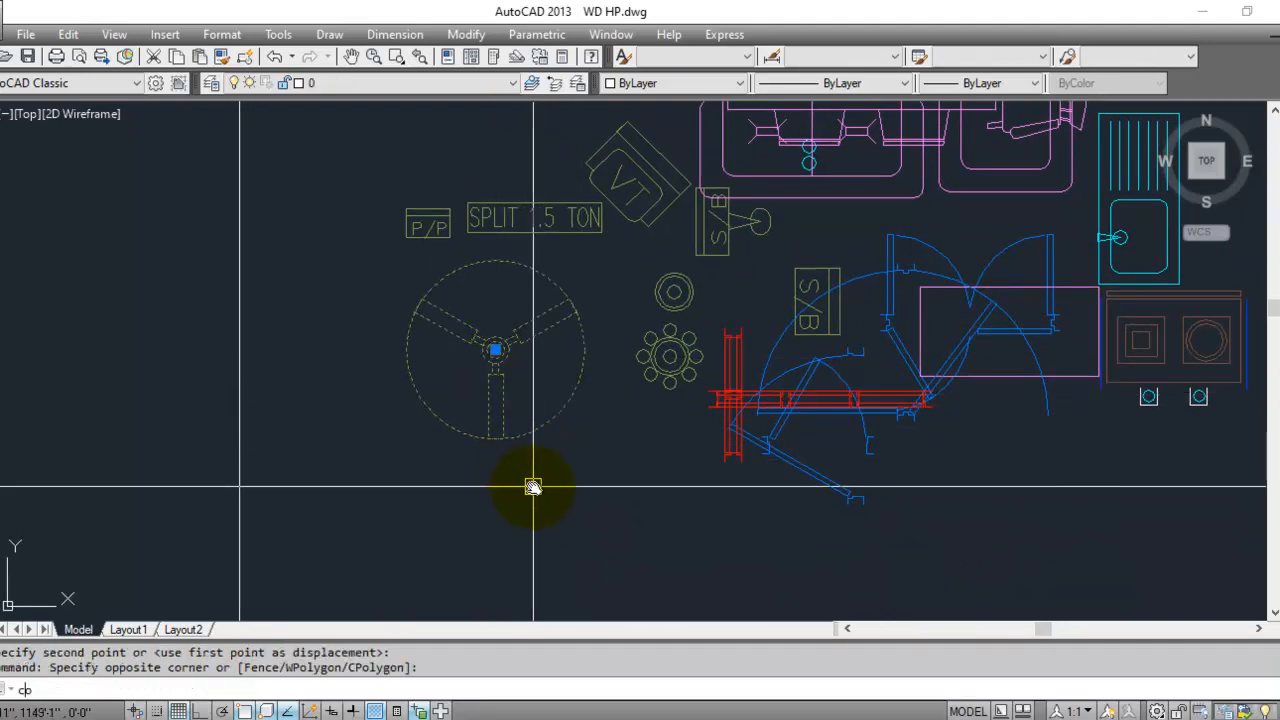
type("o")
key("Return")
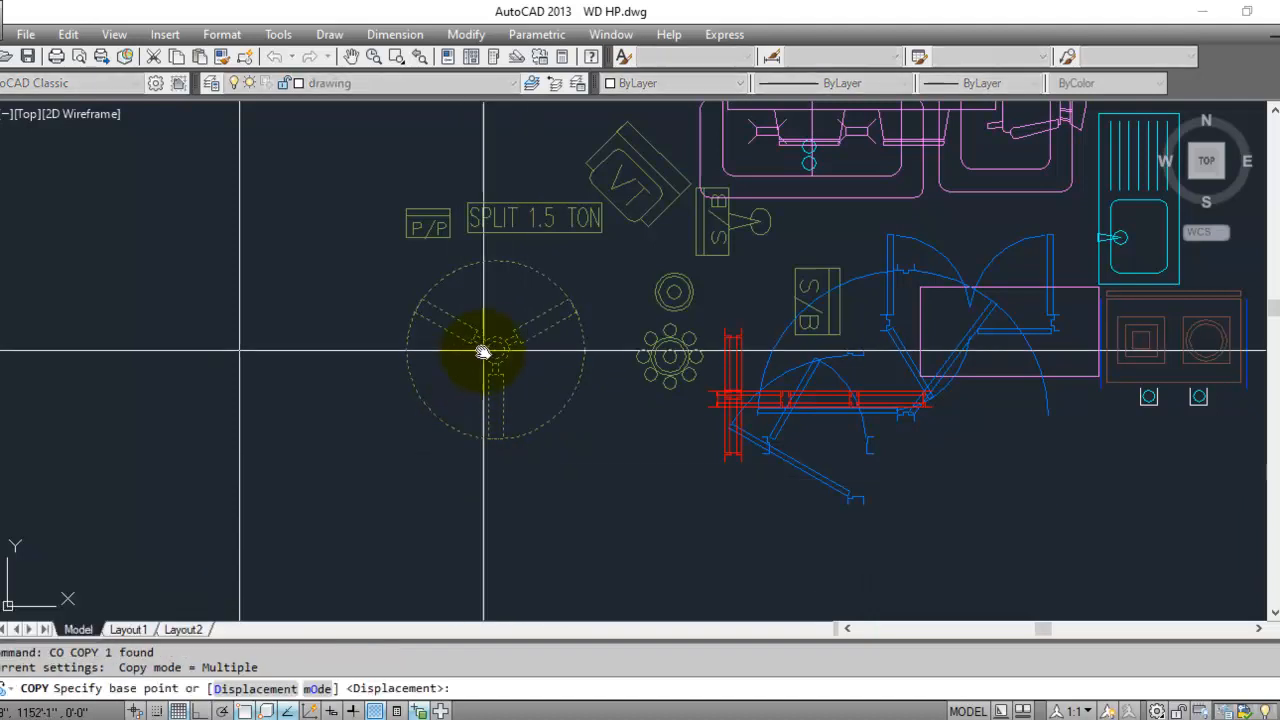
left_click(497, 349)
scroll(445, 383, "down", 5)
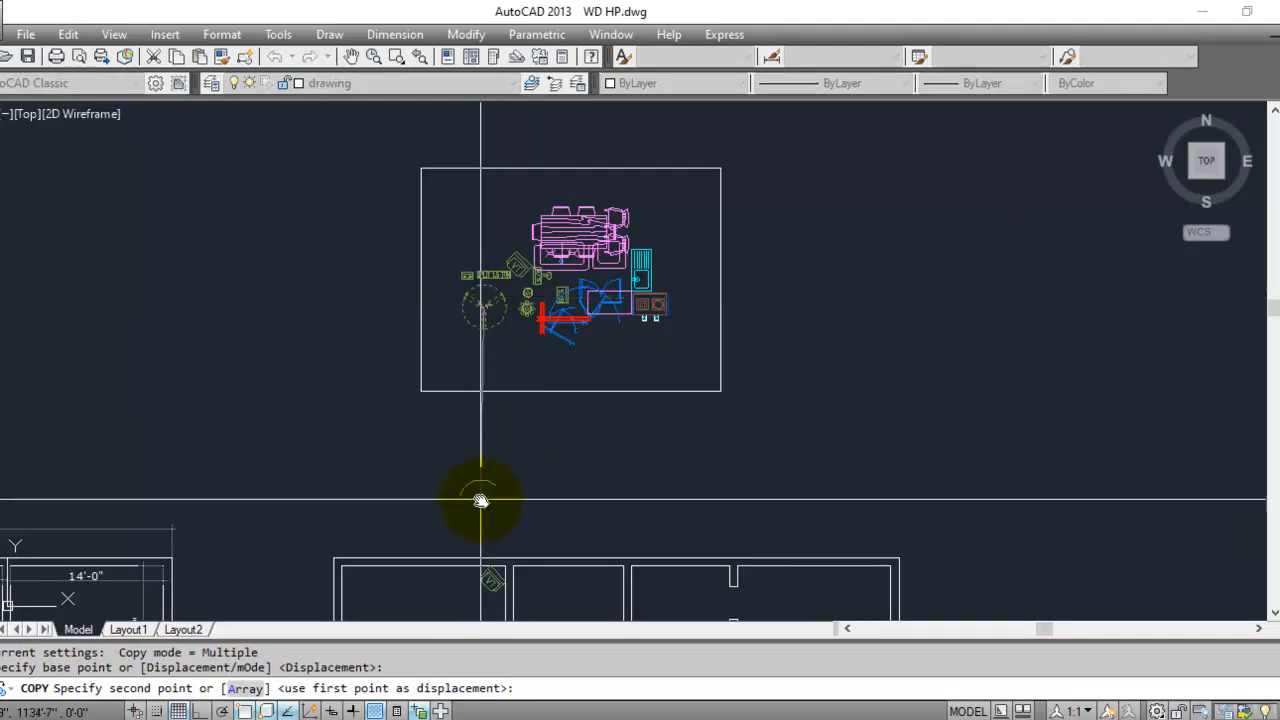
middle_click_drag(480, 508, 555, 285)
scroll(494, 444, "up", 4)
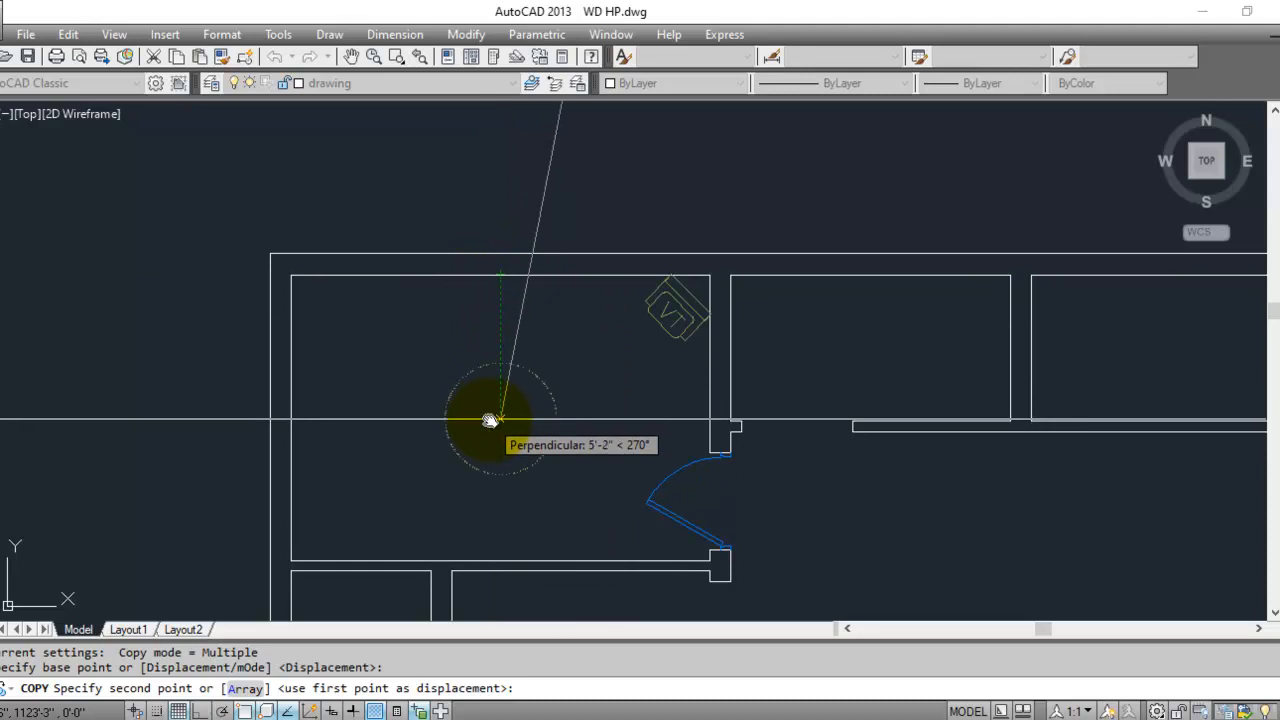
left_click(489, 420)
key("Escape")
- Copy the plain concentric-circle light block to both sides of the ceiling fan, level with its centre and about 8'-9" apart
scroll(420, 457, "down", 5)
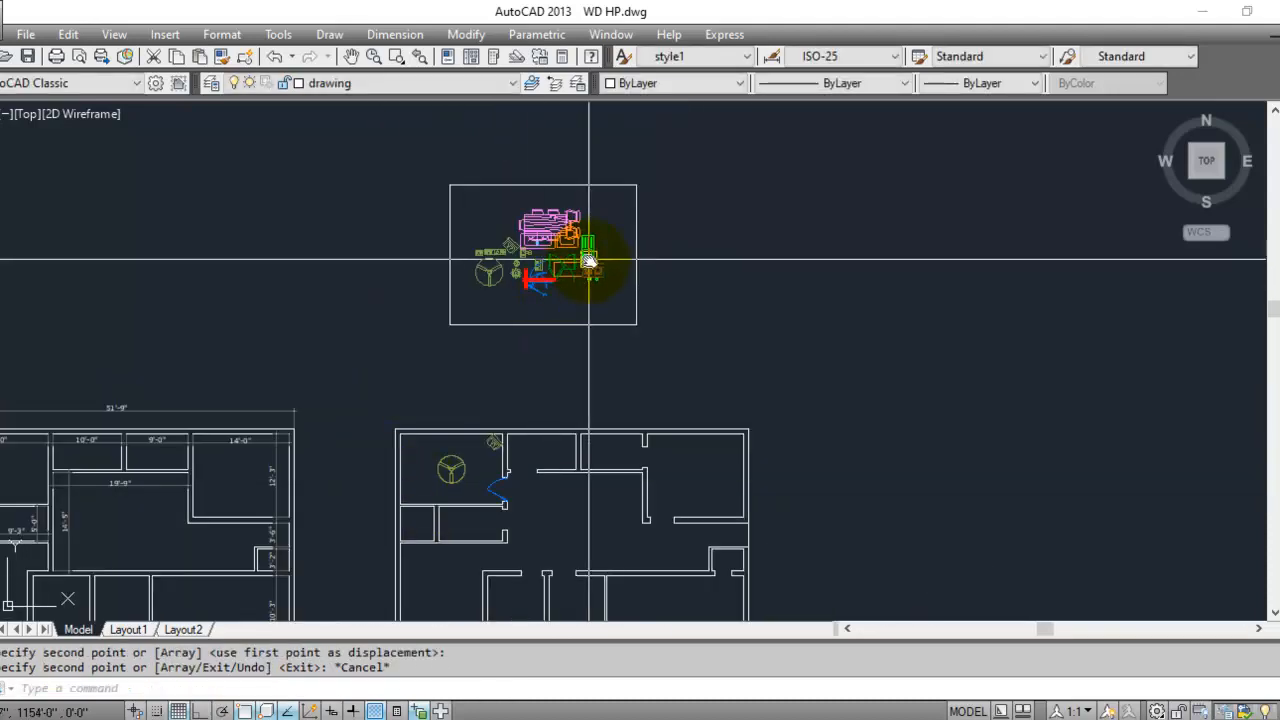
scroll(588, 262, "up", 5)
scroll(534, 323, "up", 6)
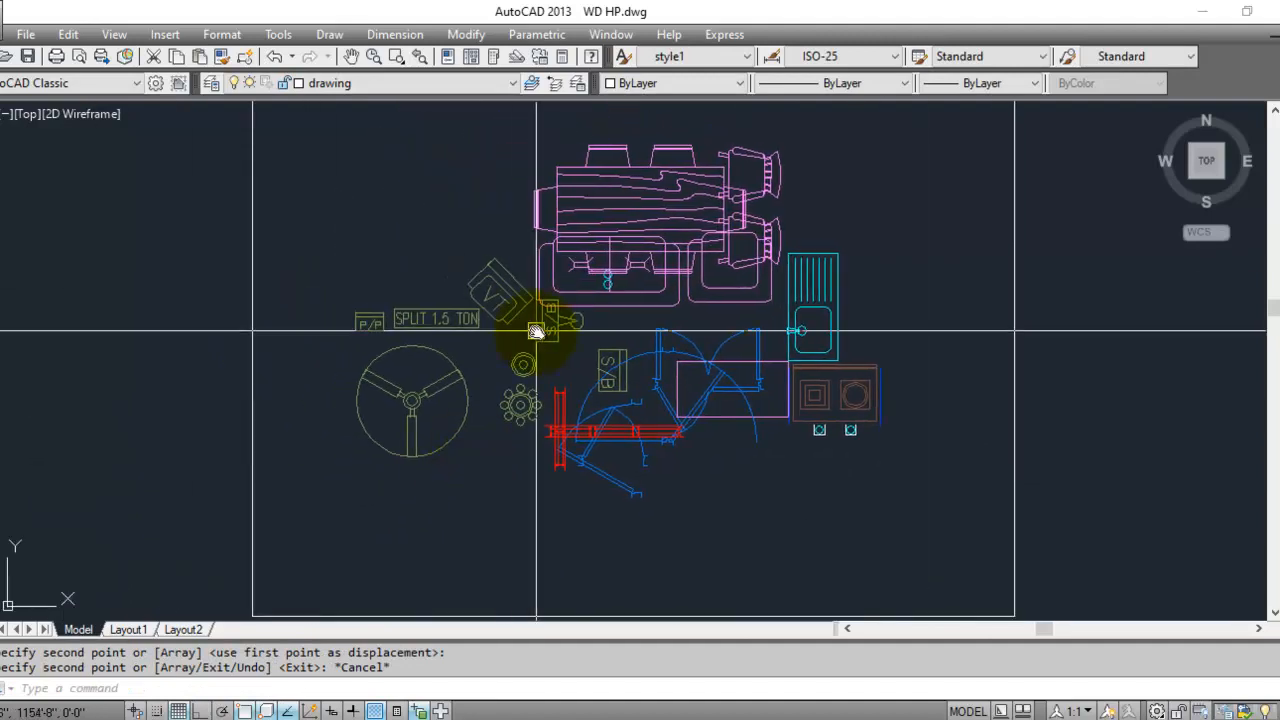
left_click(578, 406)
left_click(469, 427)
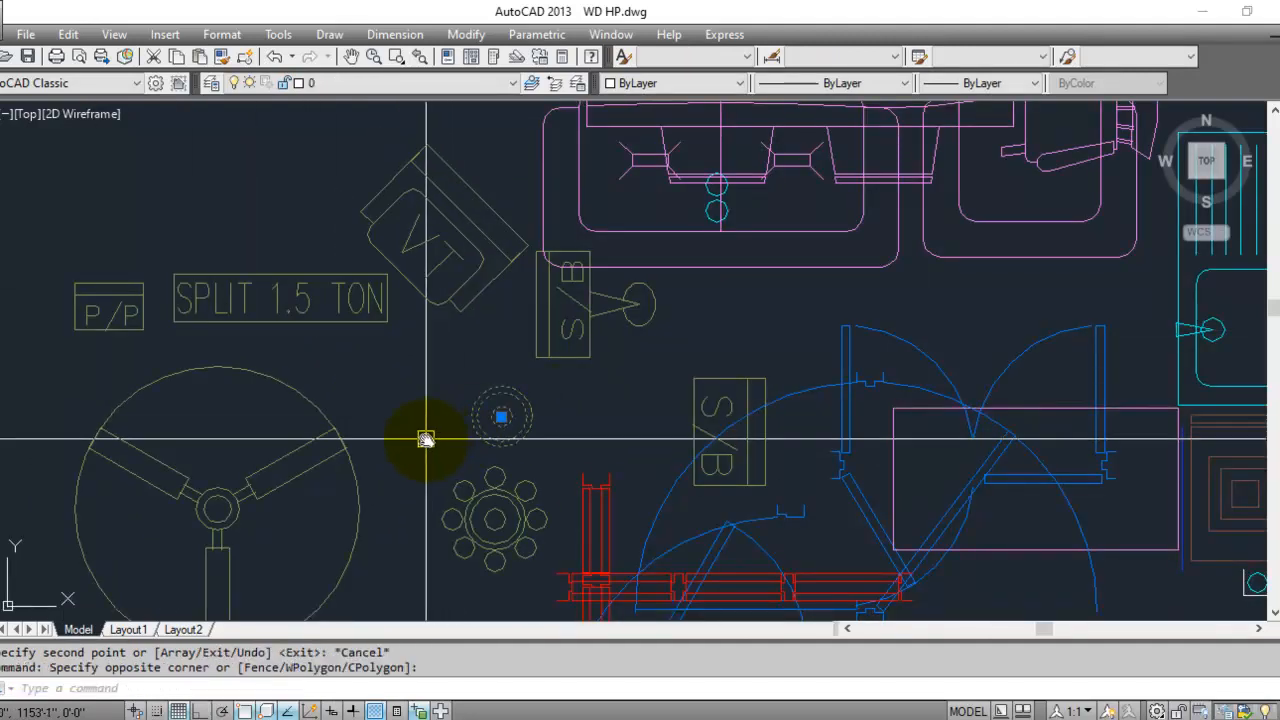
type("co")
key("Return")
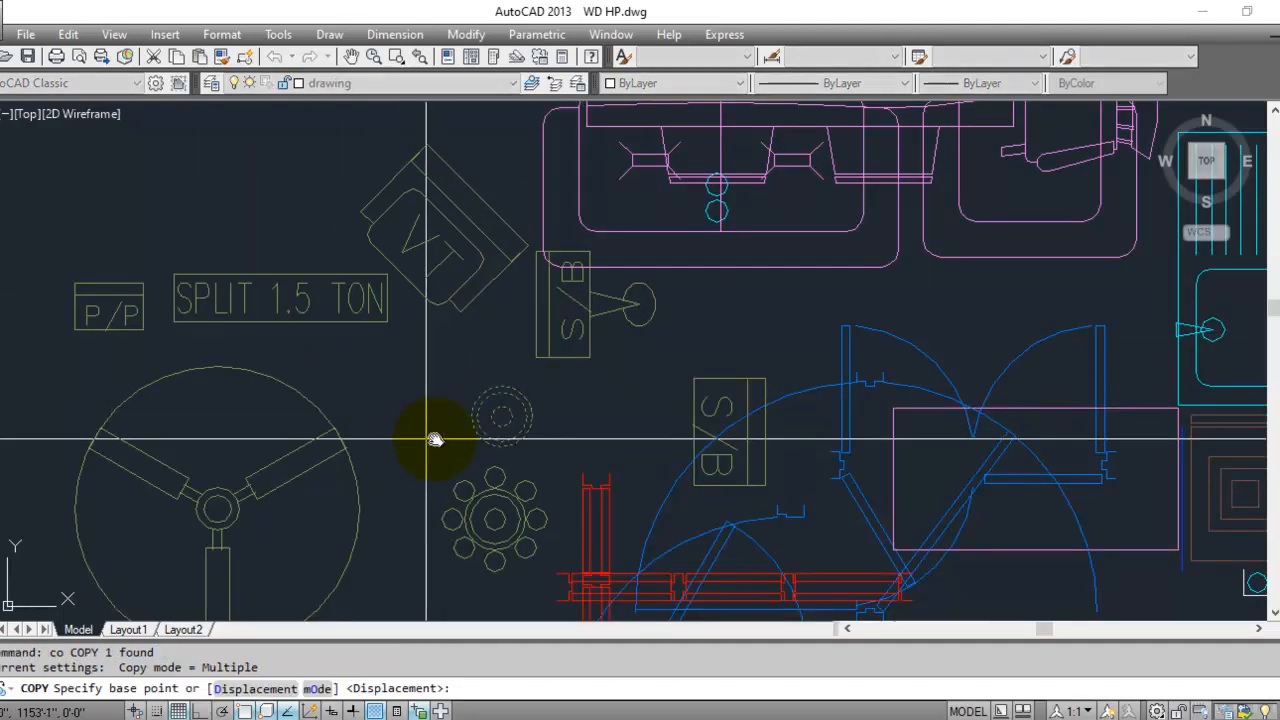
left_click(505, 417)
scroll(500, 290, "down", 8)
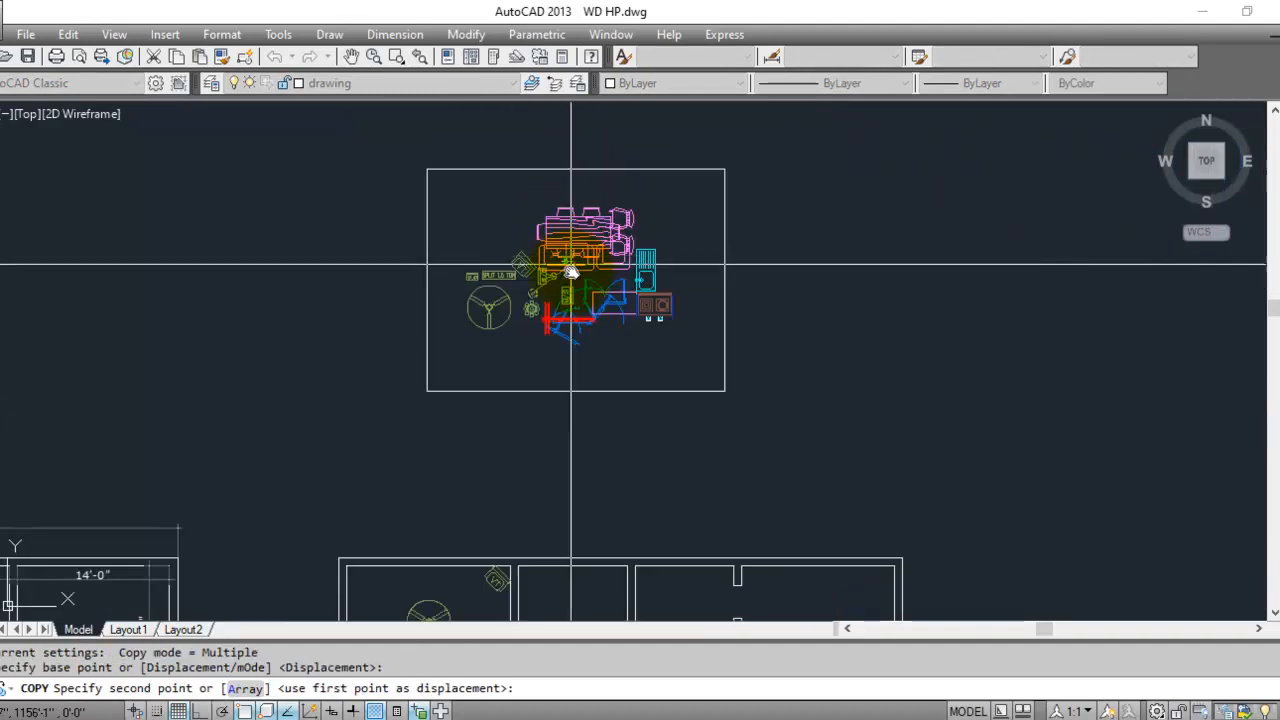
middle_click_drag(478, 511, 521, 310)
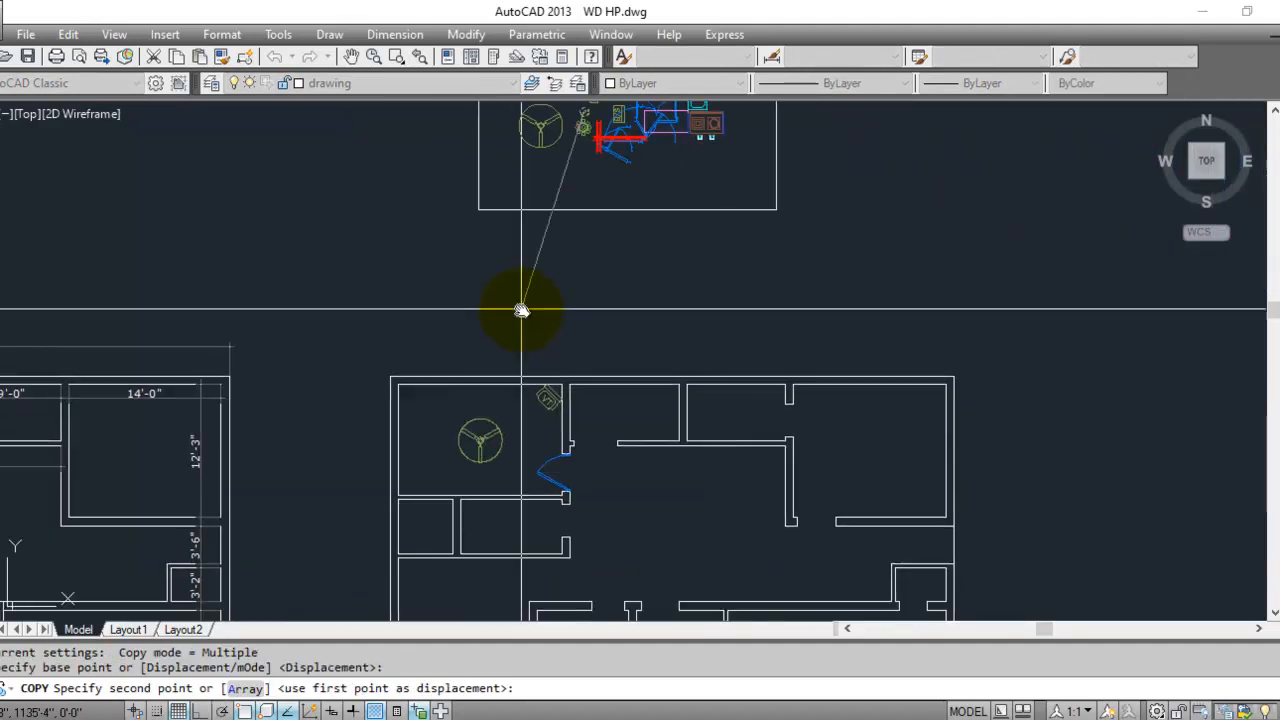
scroll(480, 470, "up", 6)
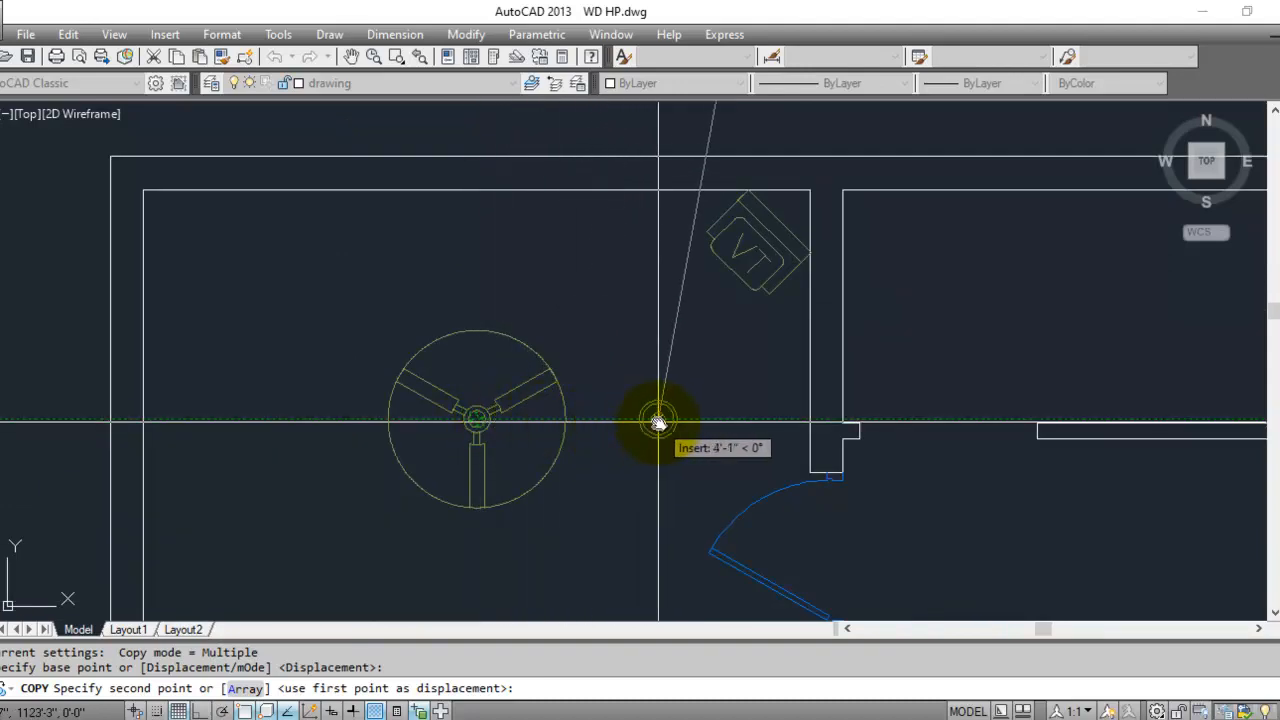
left_click(665, 421)
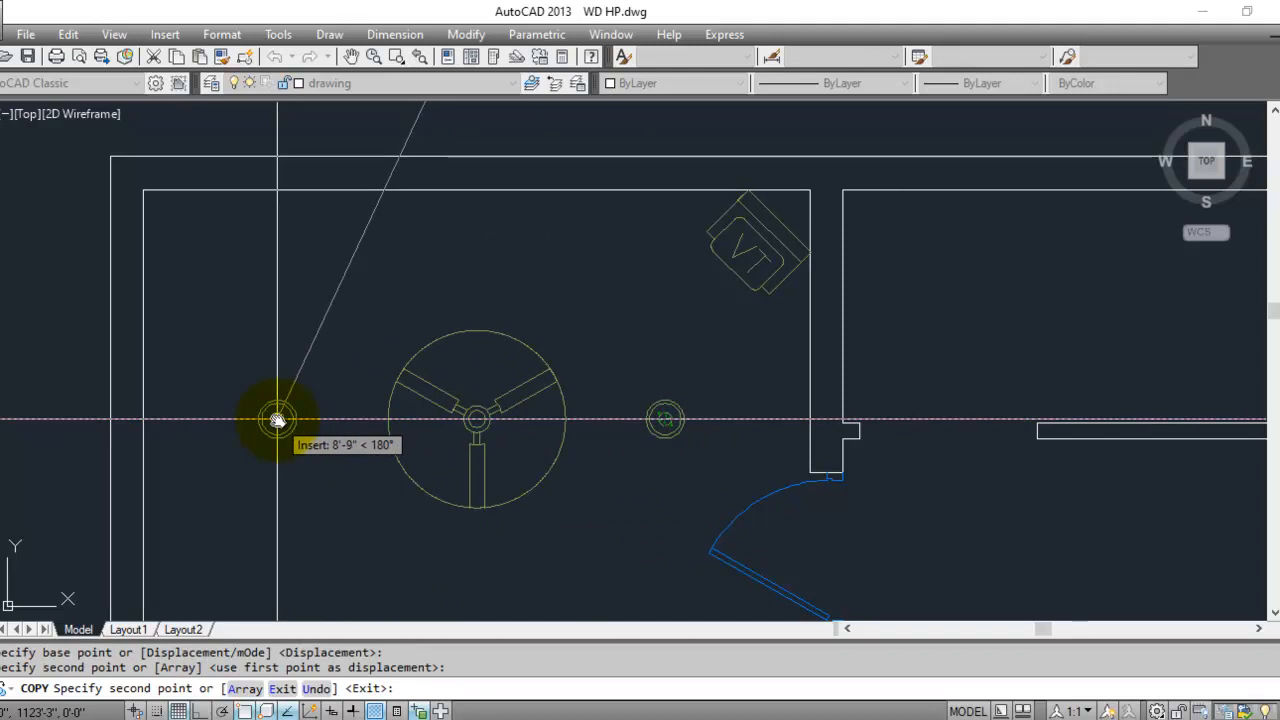
left_click(277, 420)
key("Escape")
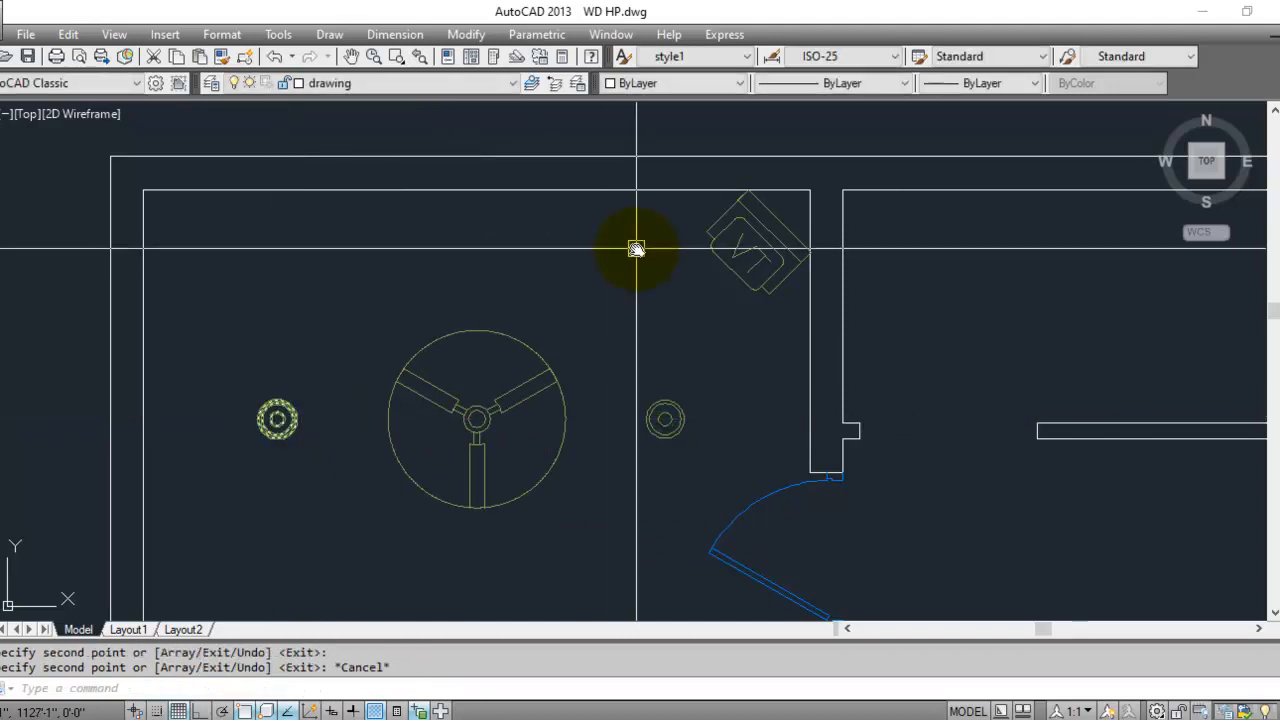
- Copy the SPLIT 1.5 TON block by its top-edge midpoint to the middle of the upper-left room's upper wall, on its inner face
scroll(505, 352, "down", 4)
scroll(327, 499, "down", 4)
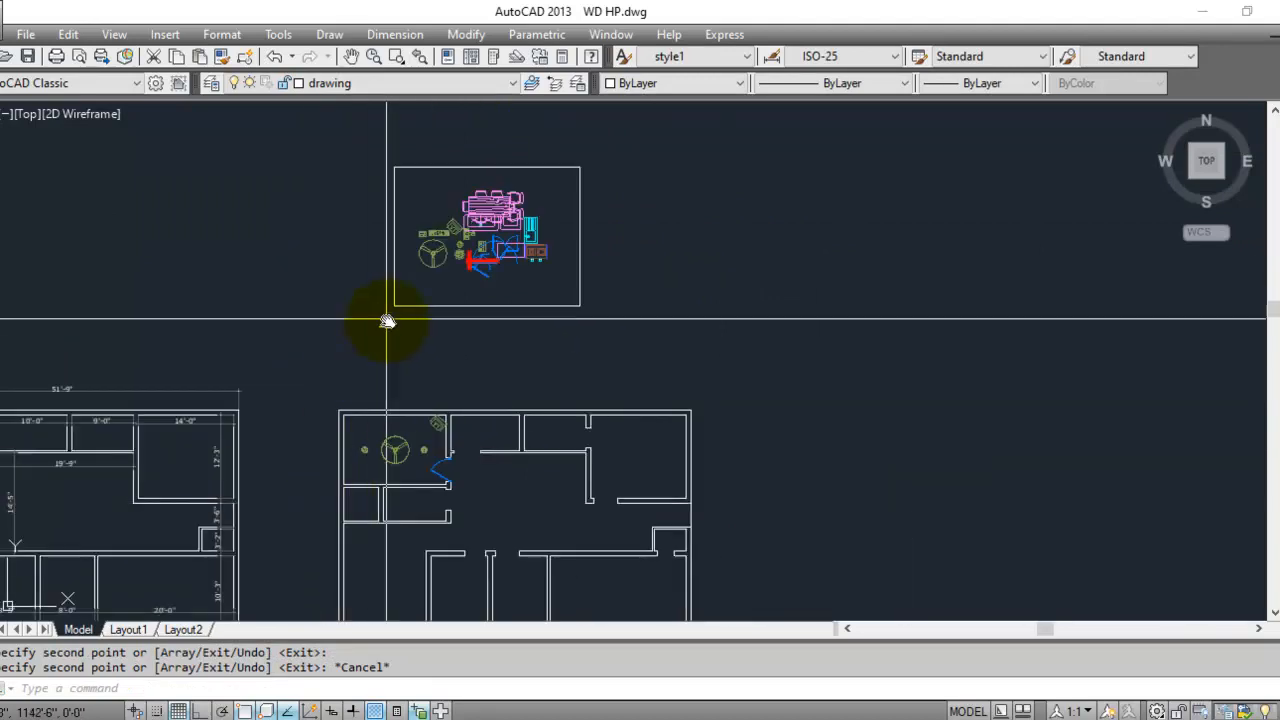
scroll(392, 339, "up", 2)
middle_click_drag(341, 264, 329, 403)
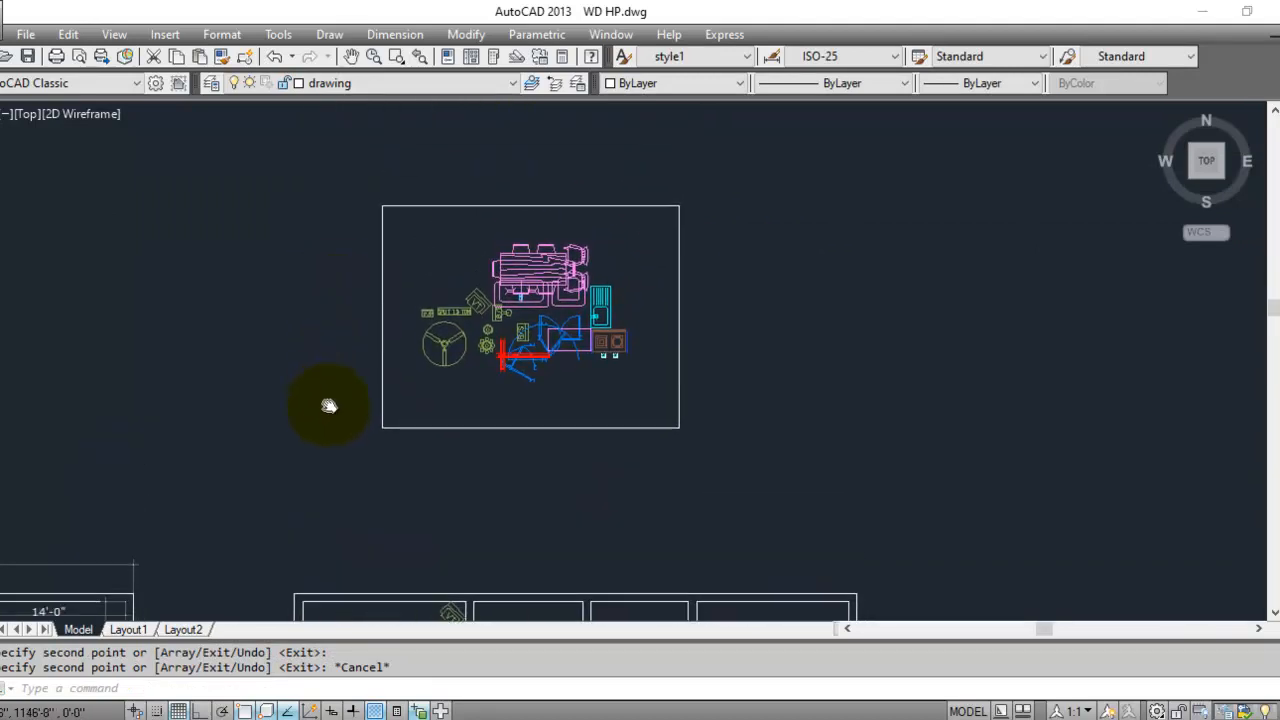
scroll(412, 305, "up", 10)
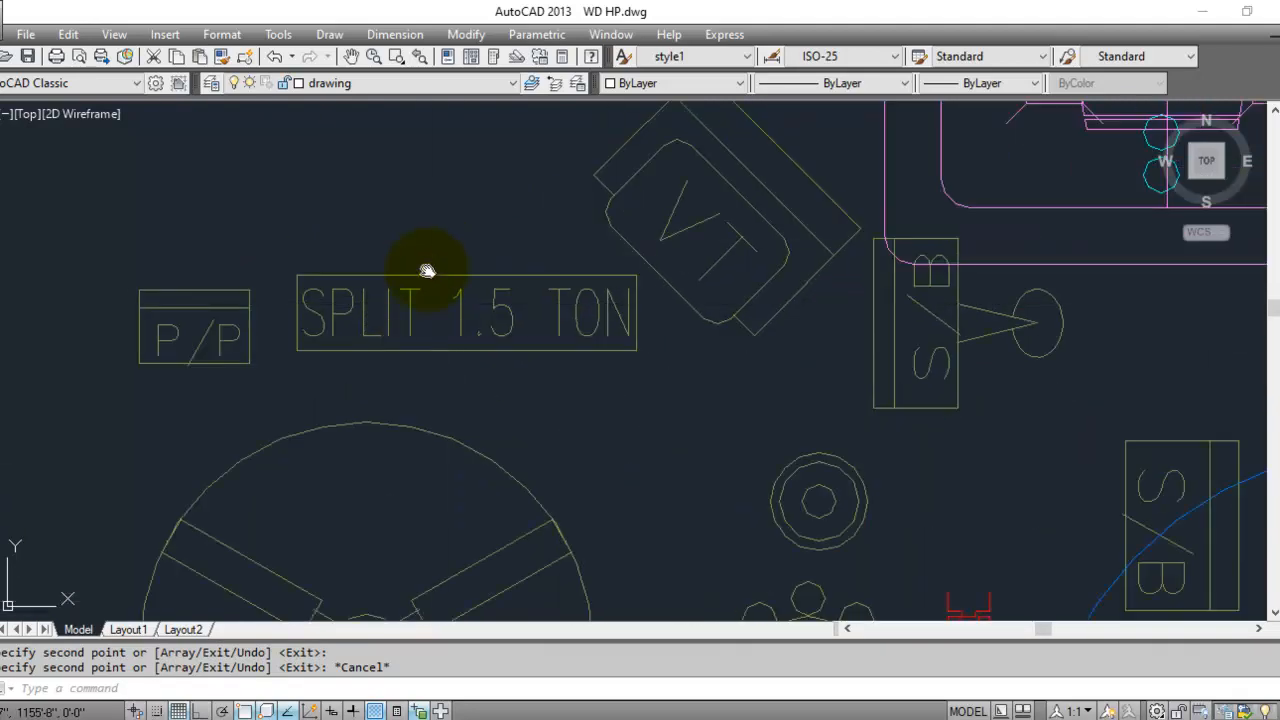
left_click(466, 261)
type("co")
key("Return")
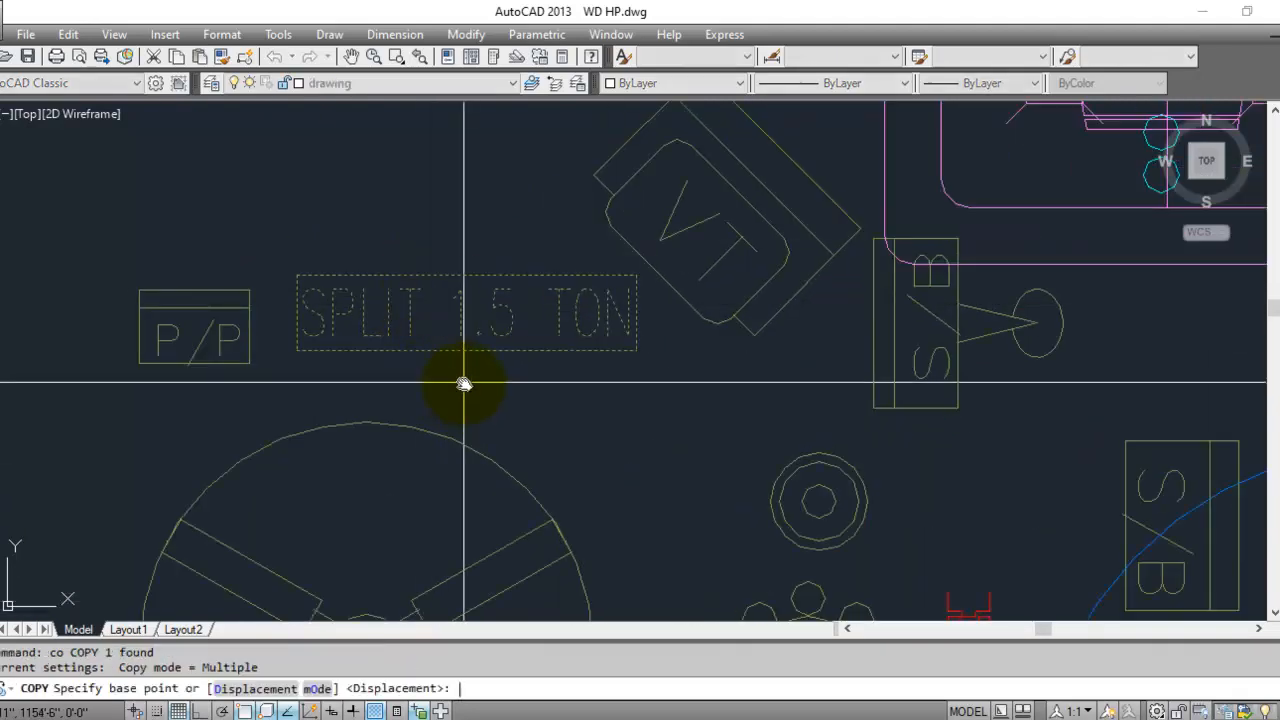
left_click(466, 278)
scroll(460, 240, "down", 8)
scroll(510, 330, "up", 8)
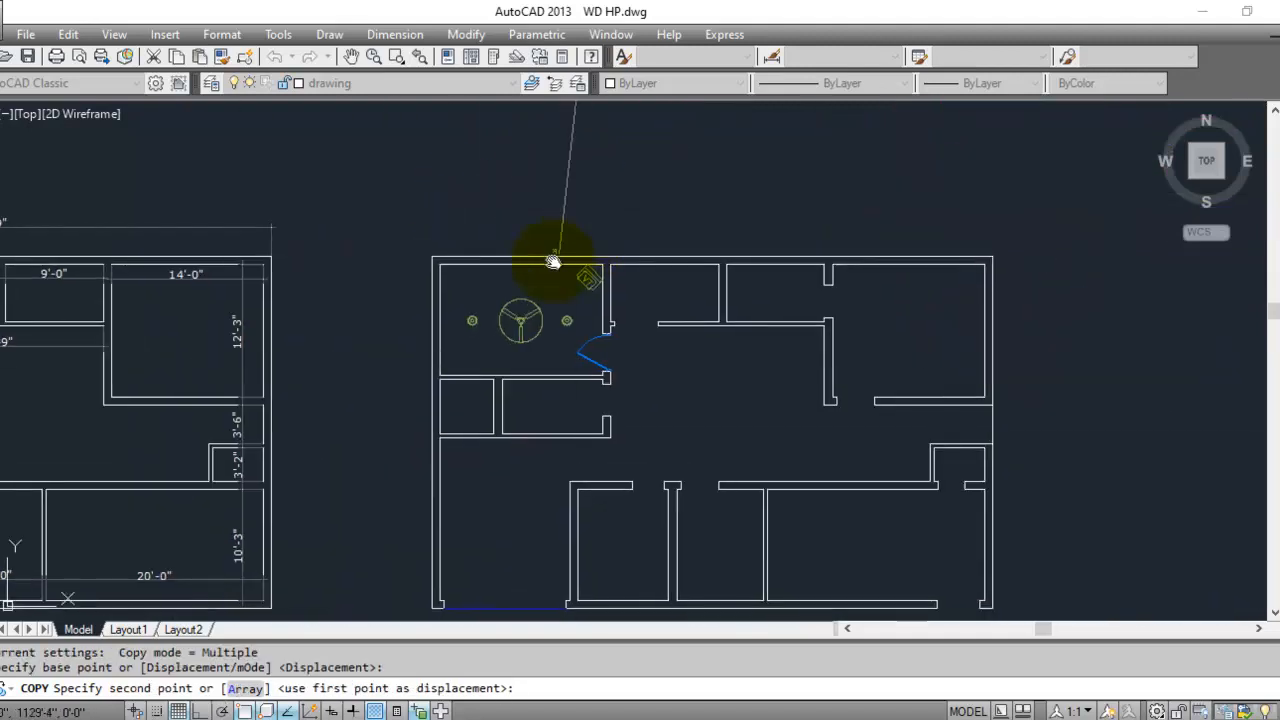
left_click(482, 272)
key("Escape")
- Copy the S/B block without the attached circle by its insertion point onto the upper-left room's right wall, just above the door
scroll(500, 360, "down", 2)
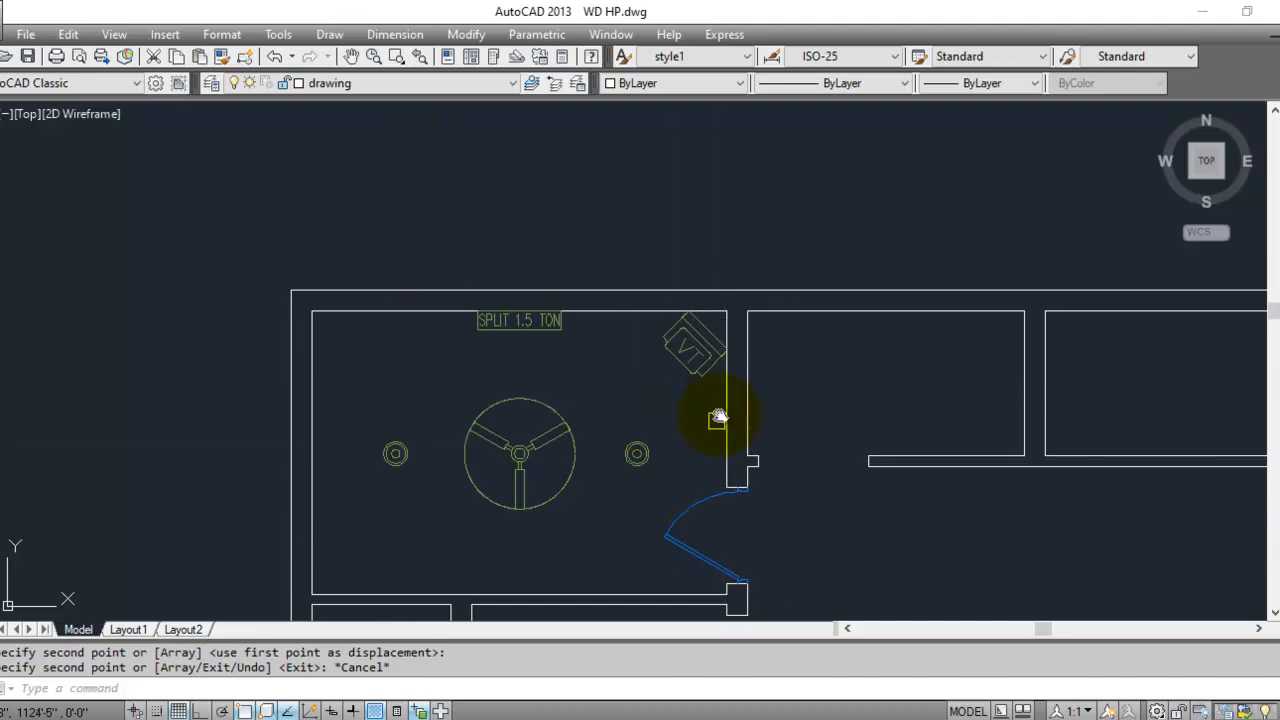
scroll(728, 391, "down", 3)
scroll(647, 190, "up", 3)
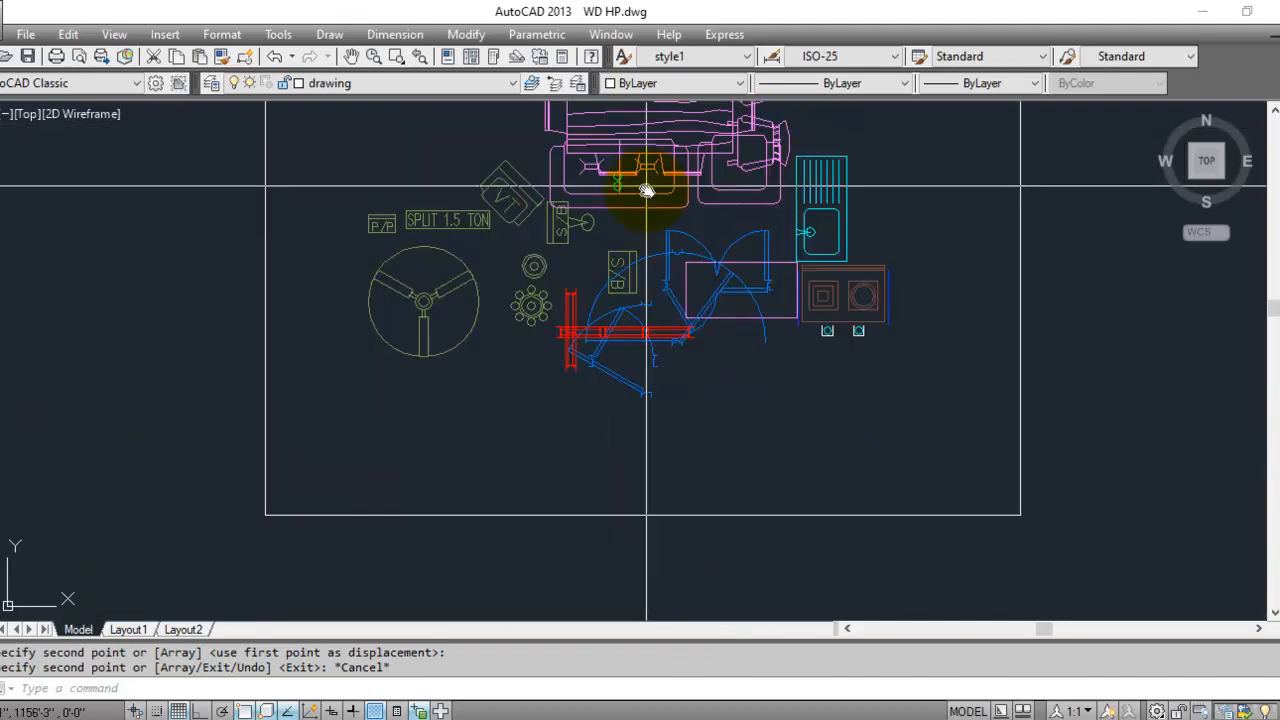
scroll(540, 272, "up", 5)
left_click(558, 301)
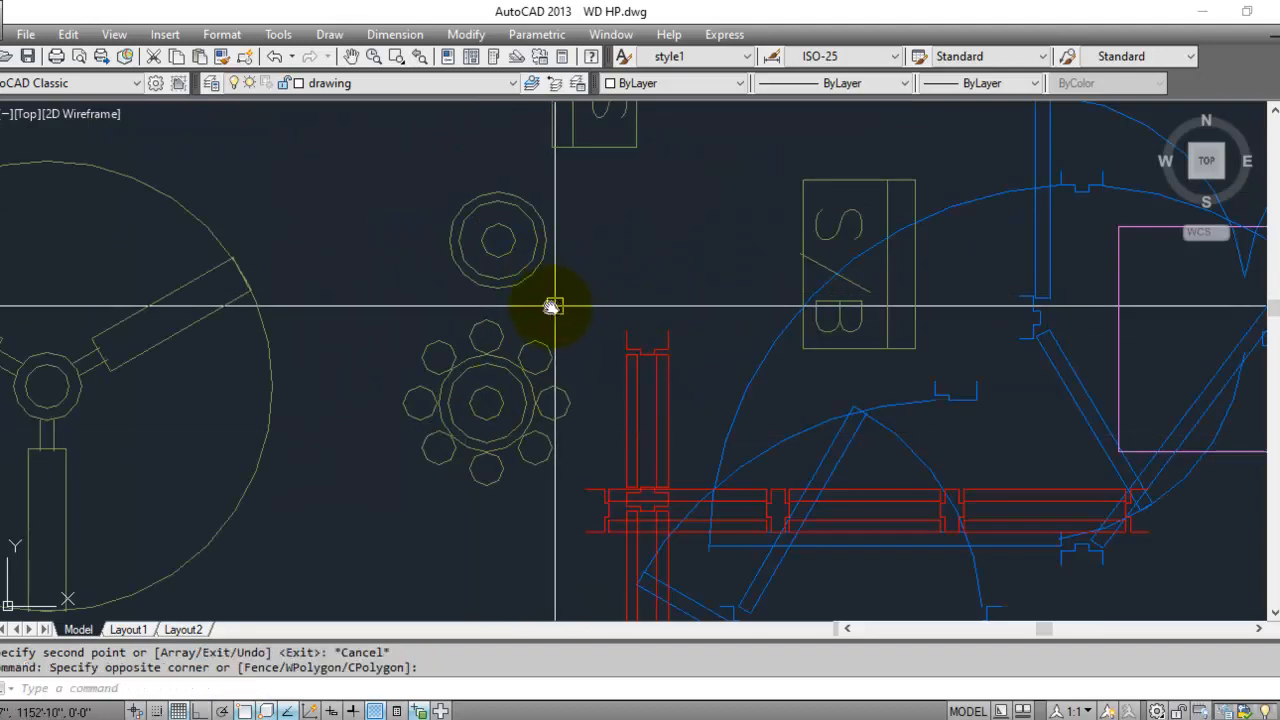
scroll(349, 336, "down", 2)
mouse_move(525, 260)
middle_mouse_down()
mouse_move(523, 320)
mouse_move(572, 372)
mouse_move(411, 352)
middle_mouse_up()
scroll(586, 330, "up", 4)
left_click(543, 306)
left_click(482, 349)
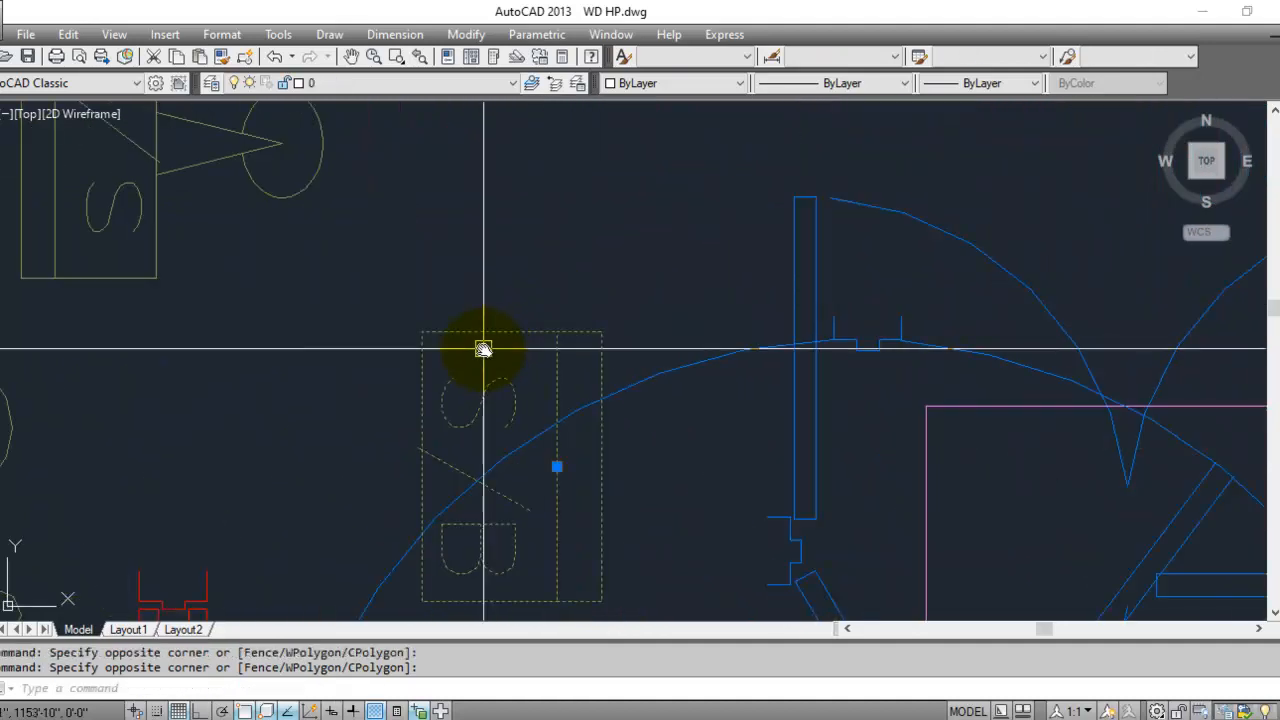
key("Return")
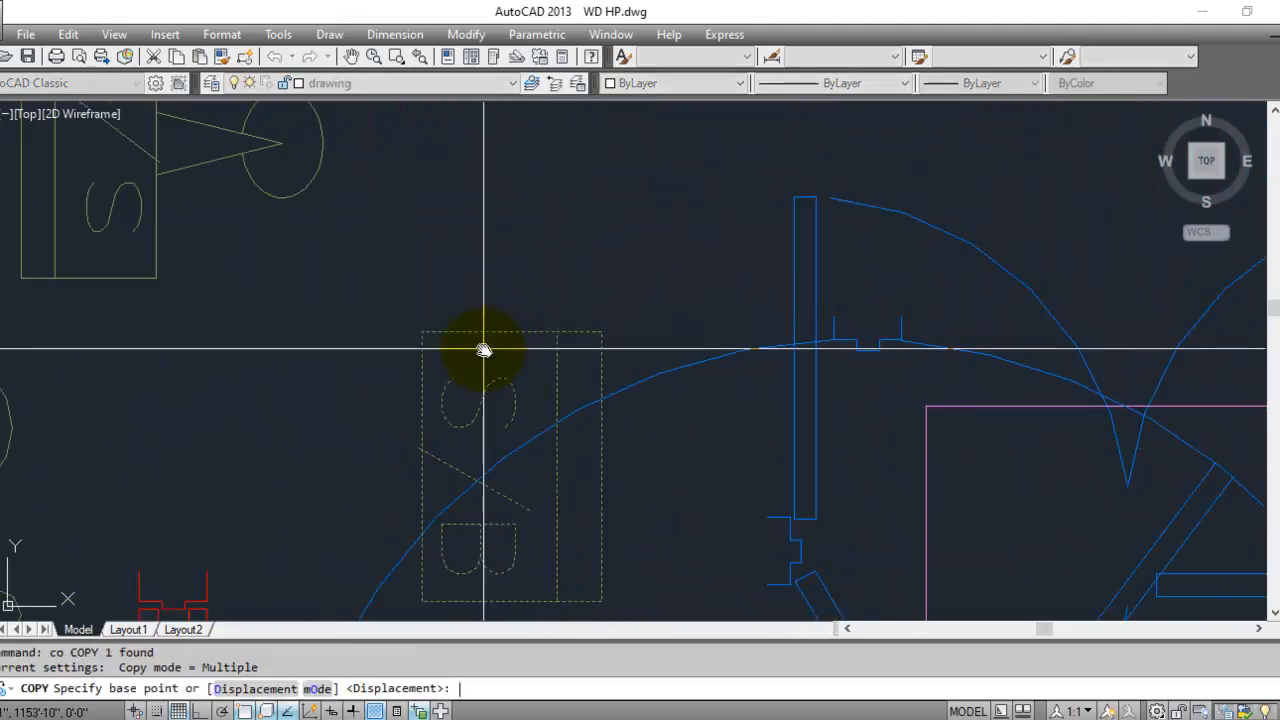
left_click(557, 466)
scroll(359, 316, "down", 8)
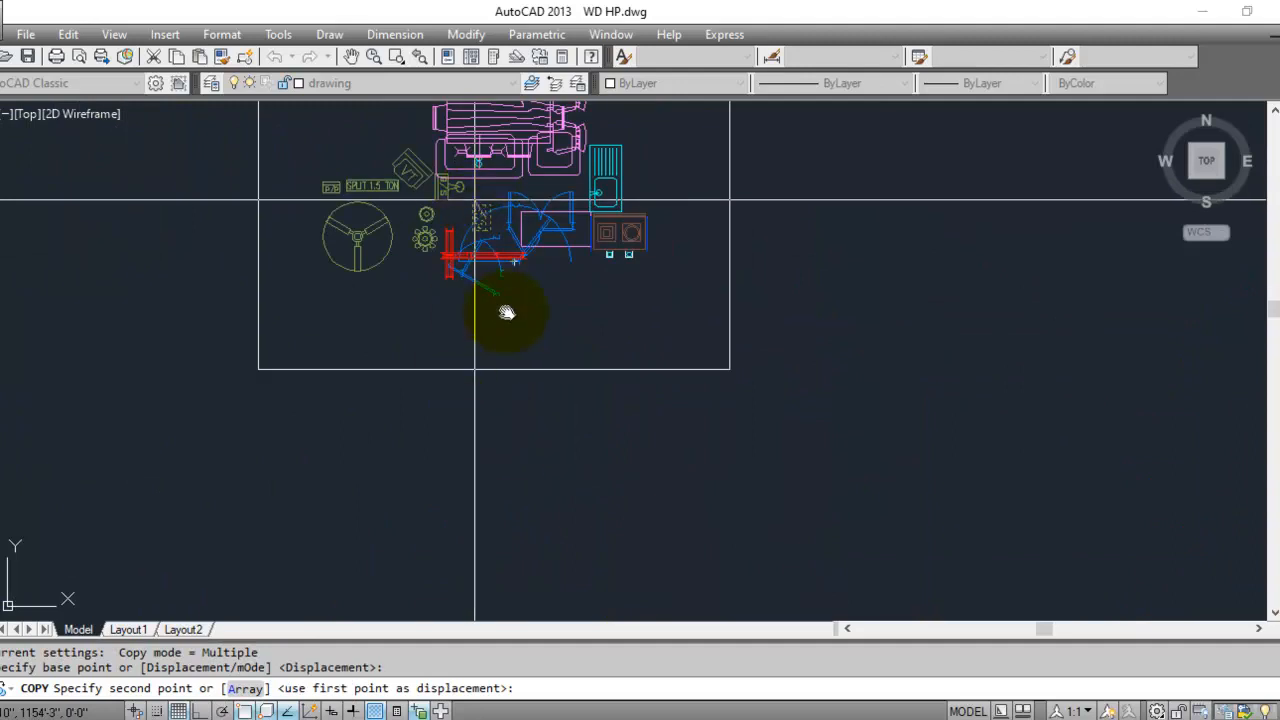
scroll(498, 312, "down", 5)
scroll(466, 429, "up", 10)
scroll(519, 347, "up", 2)
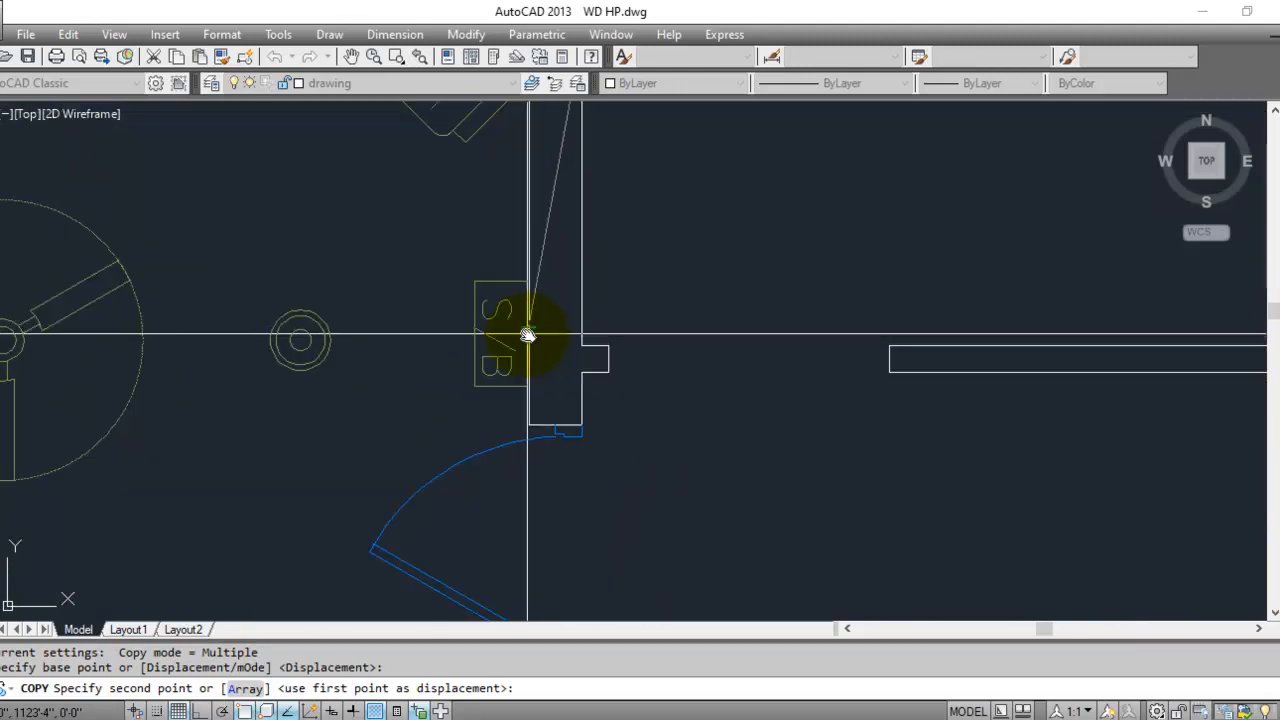
left_click(528, 334)
key("Escape")
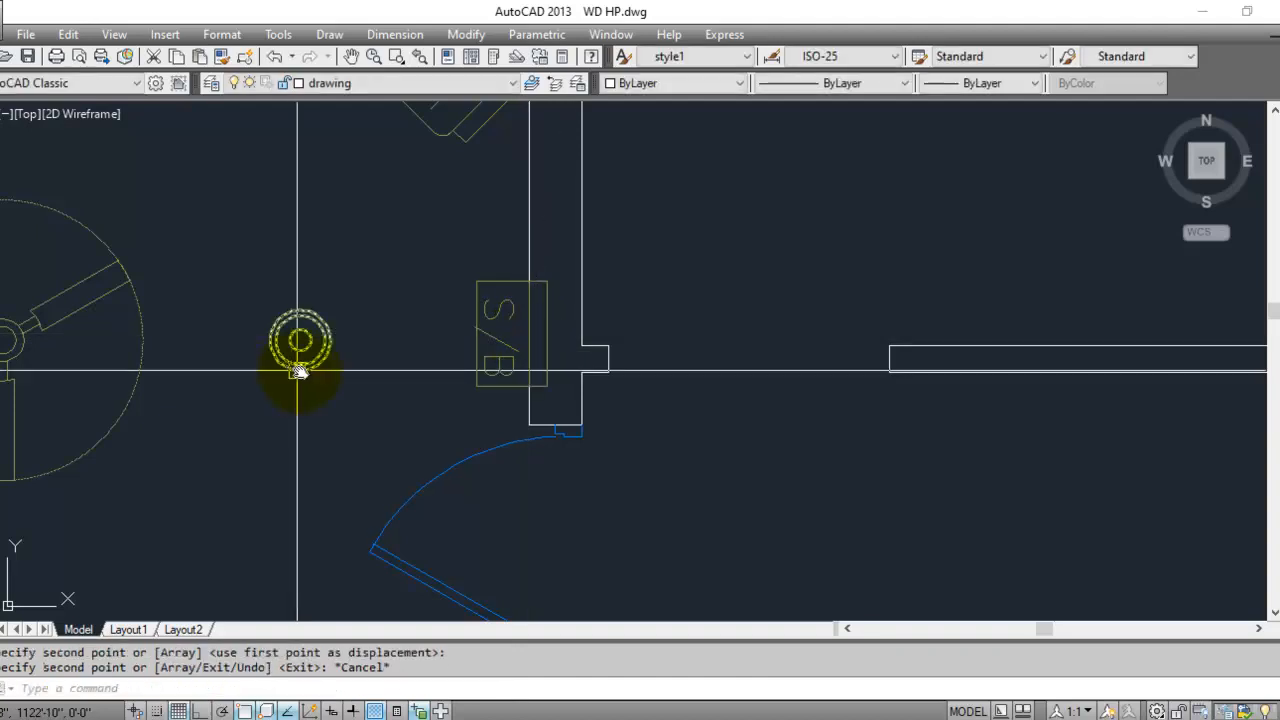
- Copy the P/P block by its insertion point onto the upper-left room's upper wall, just left of the SPLIT 1.5 TON block
scroll(420, 505, "down", 5)
scroll(337, 508, "up", 3)
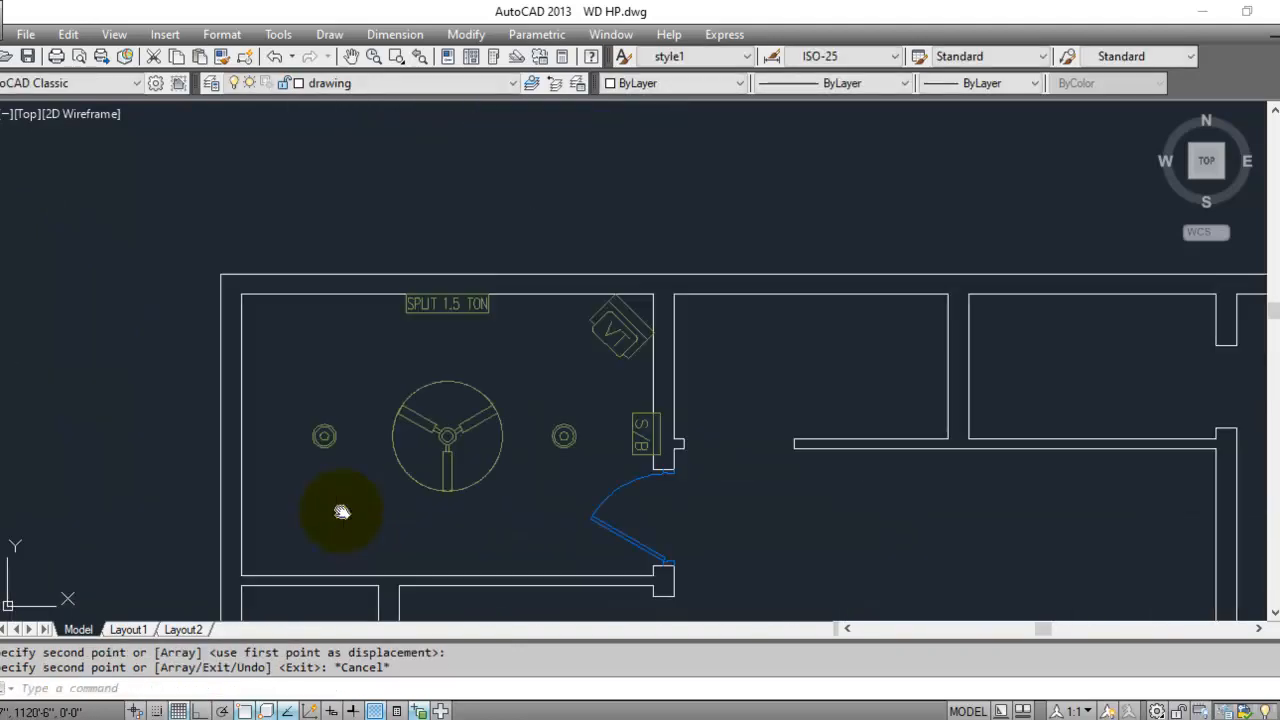
left_click(320, 386)
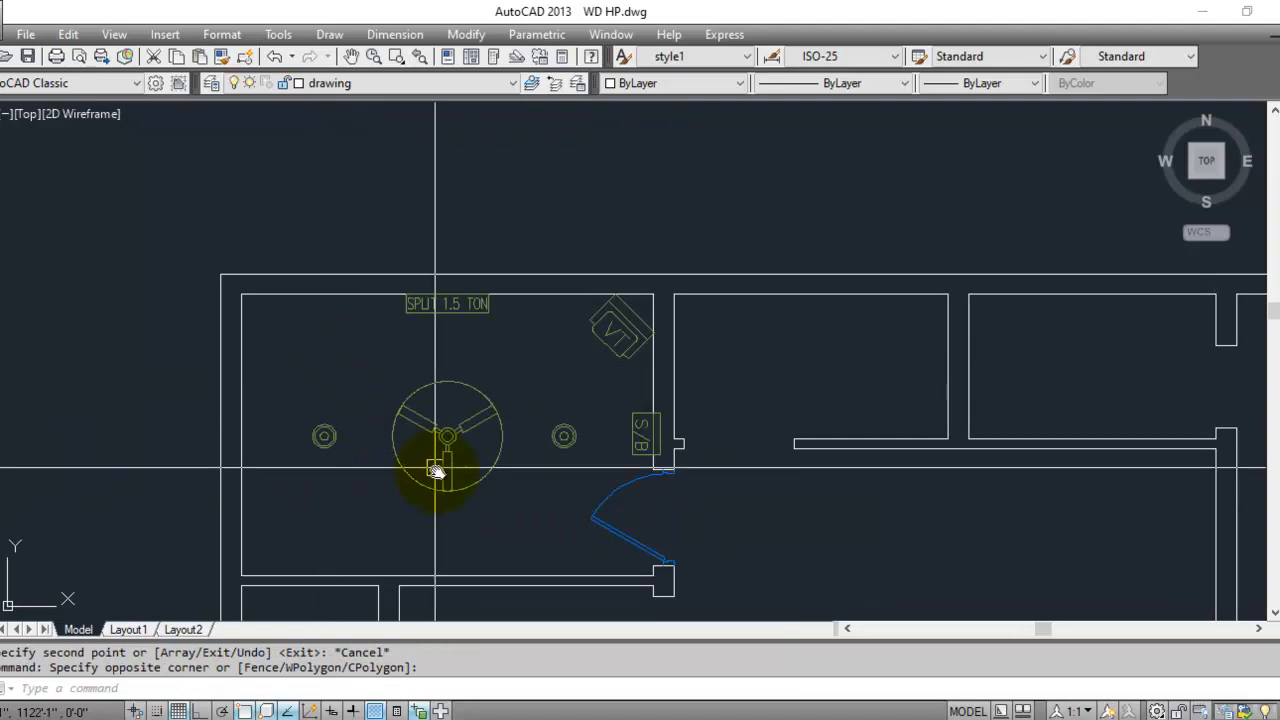
scroll(414, 491, "down", 4)
middle_click_drag(425, 273, 374, 431)
scroll(503, 286, "up", 5)
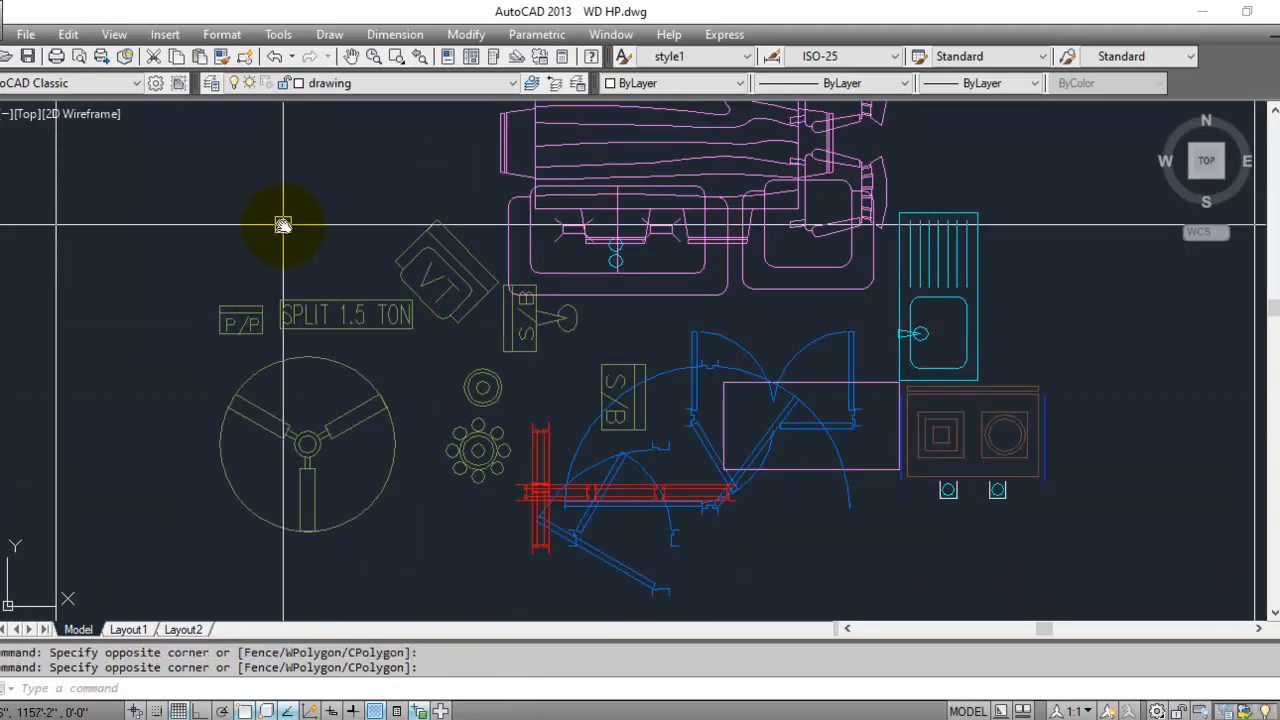
scroll(286, 251, "up", 2)
left_click(200, 323)
scroll(175, 318, "up", 4)
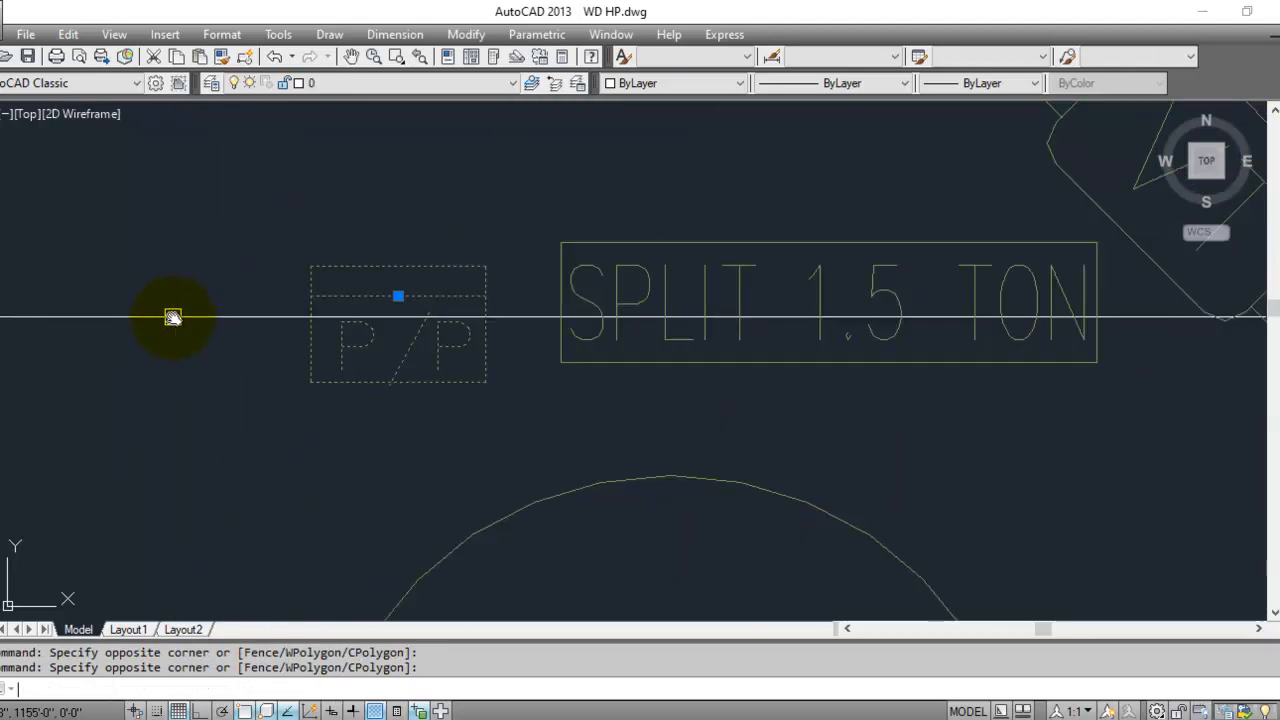
key("Return")
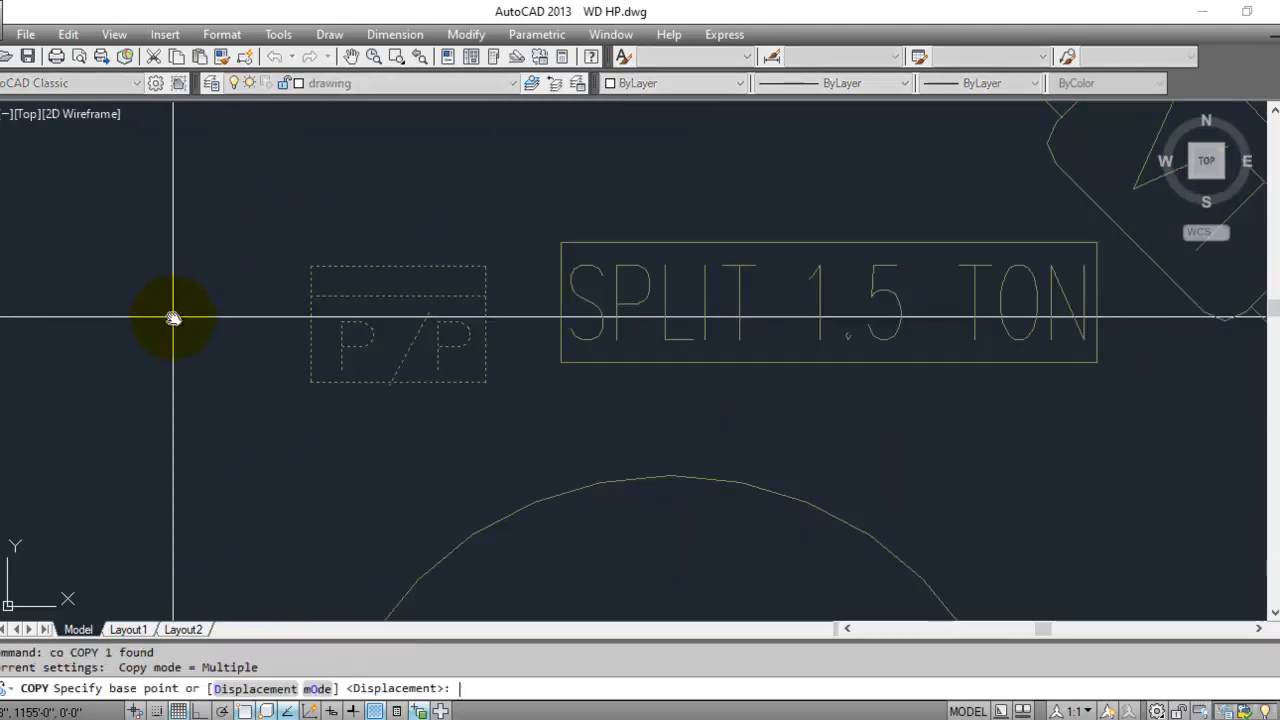
left_click(393, 295)
scroll(334, 307, "down", 6)
scroll(277, 394, "up", 6)
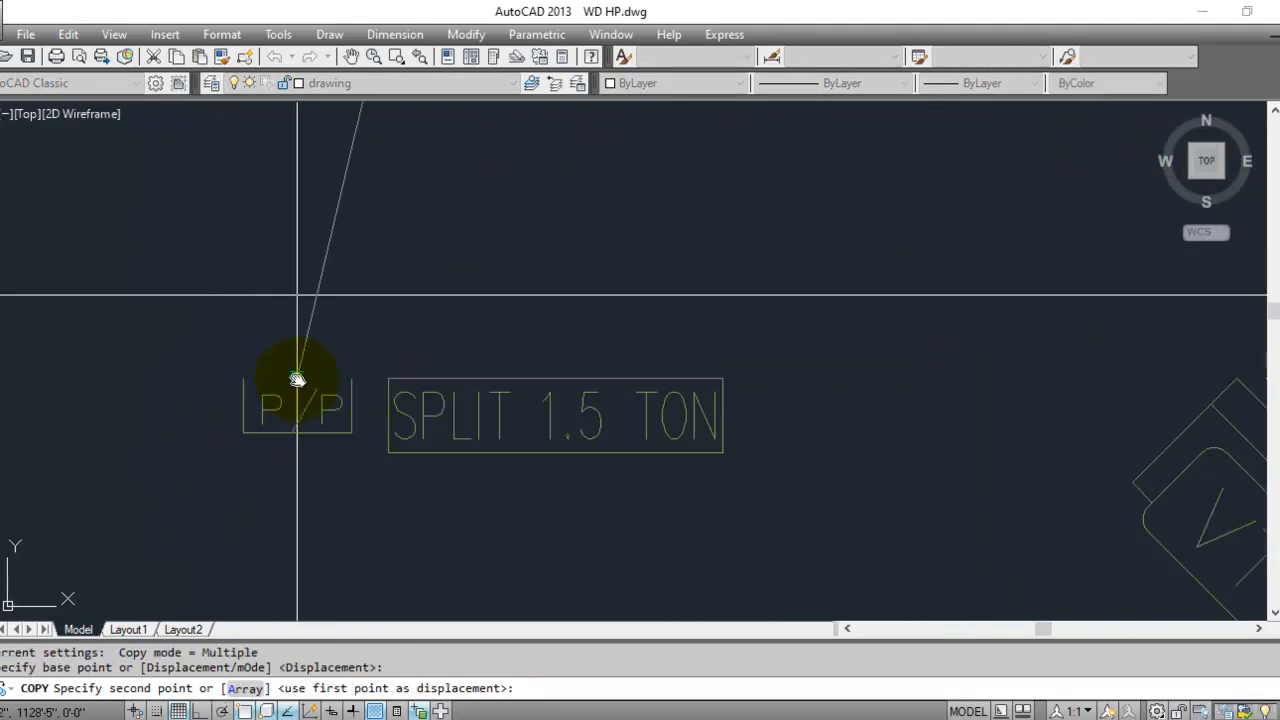
left_click(297, 380)
key("Escape")
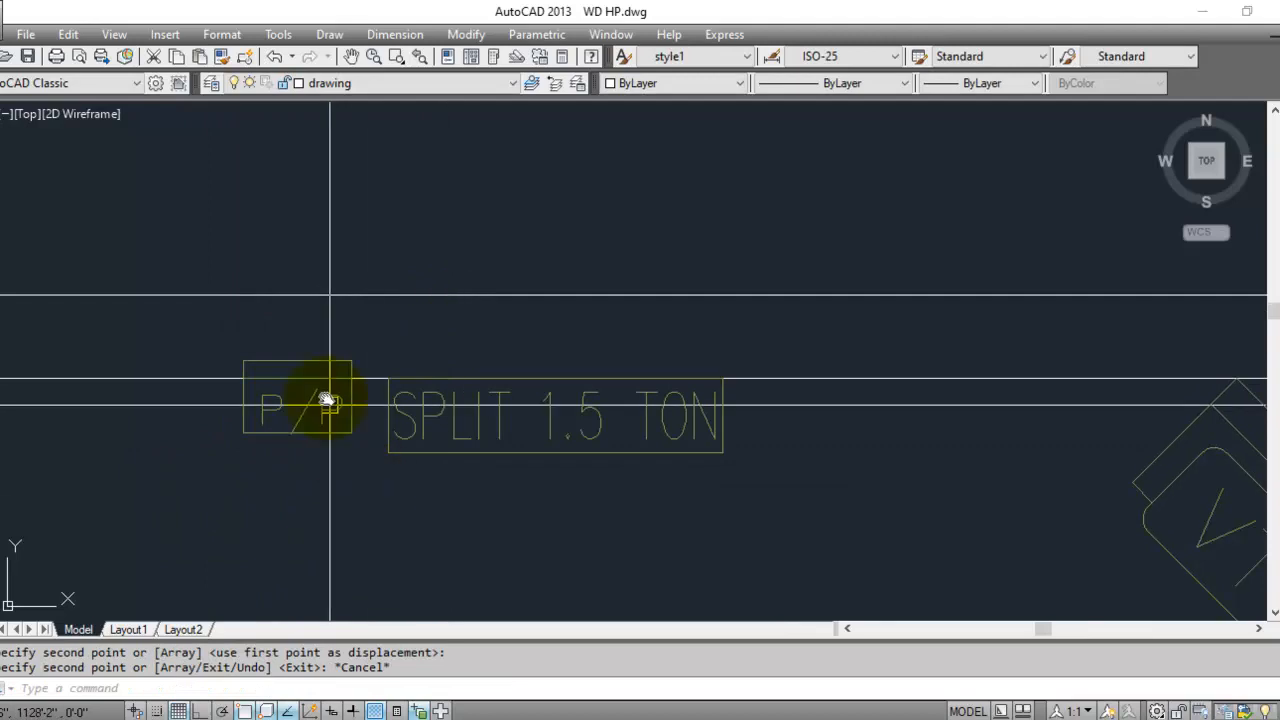
left_click(291, 360)
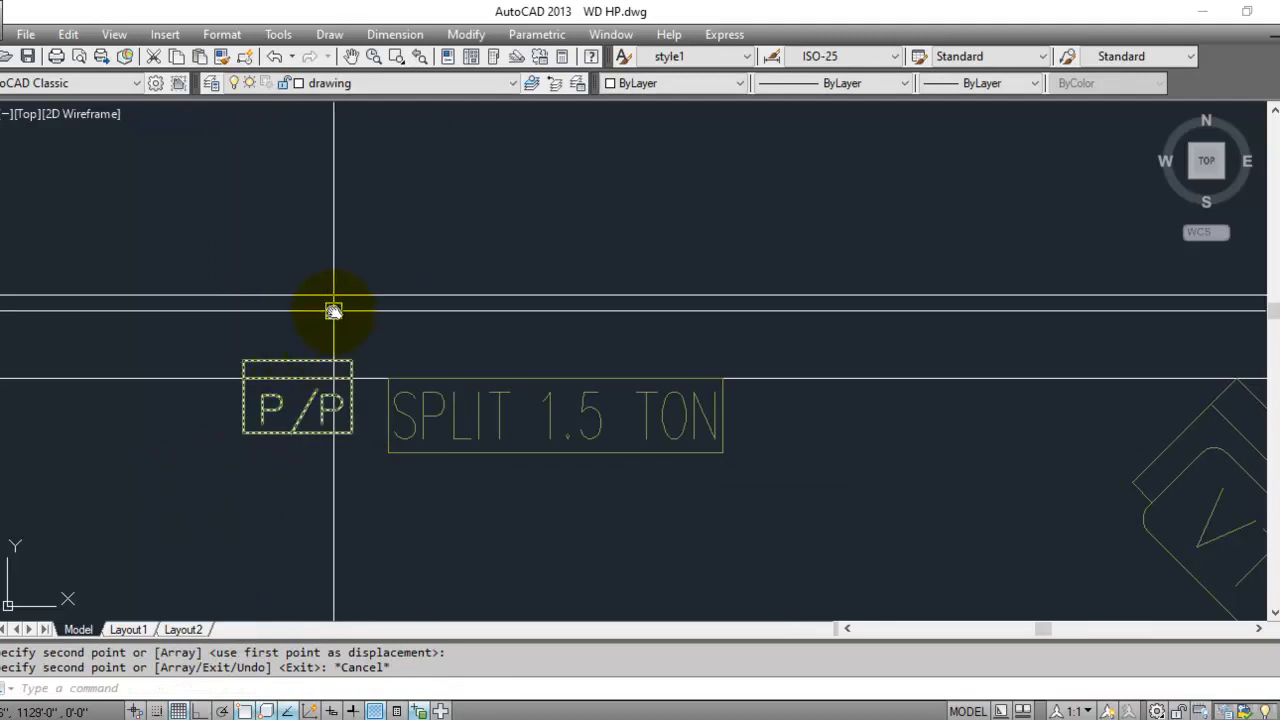
- Copy the double bed block with side tables by its headboard-edge midpoint to the upper-left room's left wall, in the upper part of the room
scroll(443, 334, "down", 5)
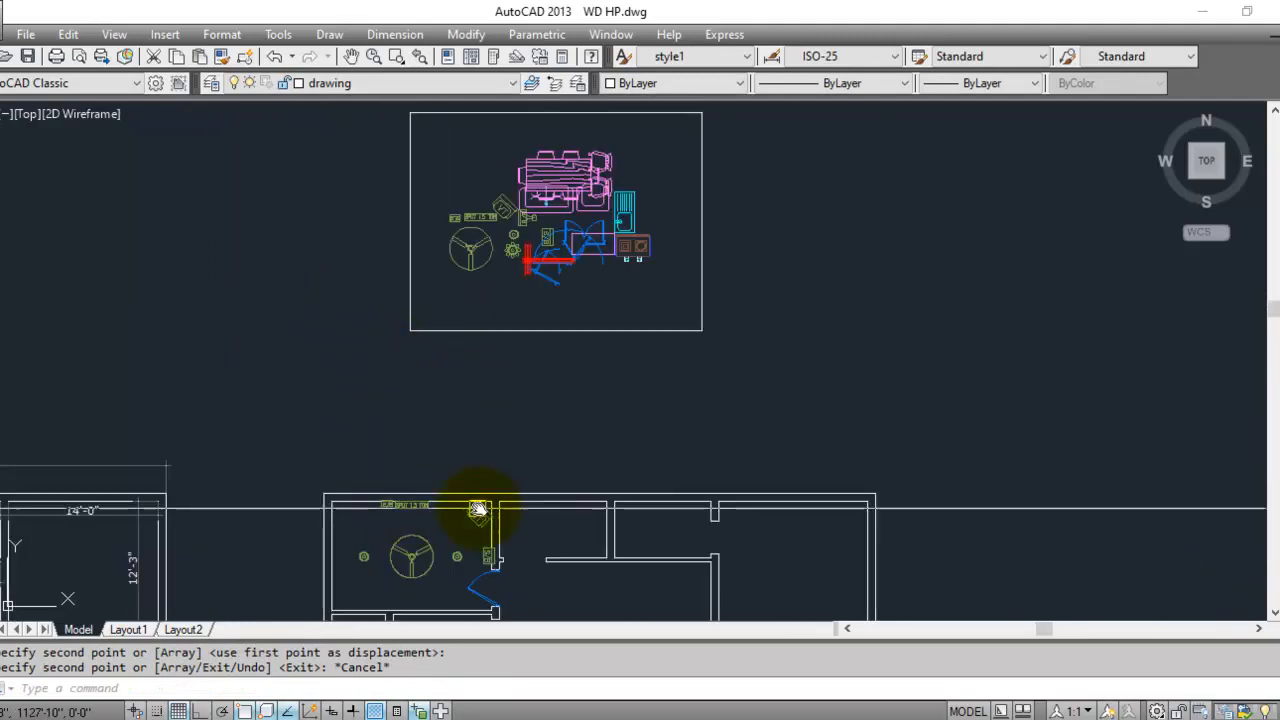
mouse_move(463, 449)
middle_mouse_down()
mouse_move(456, 475)
mouse_move(460, 429)
mouse_move(466, 463)
mouse_move(469, 451)
middle_mouse_up()
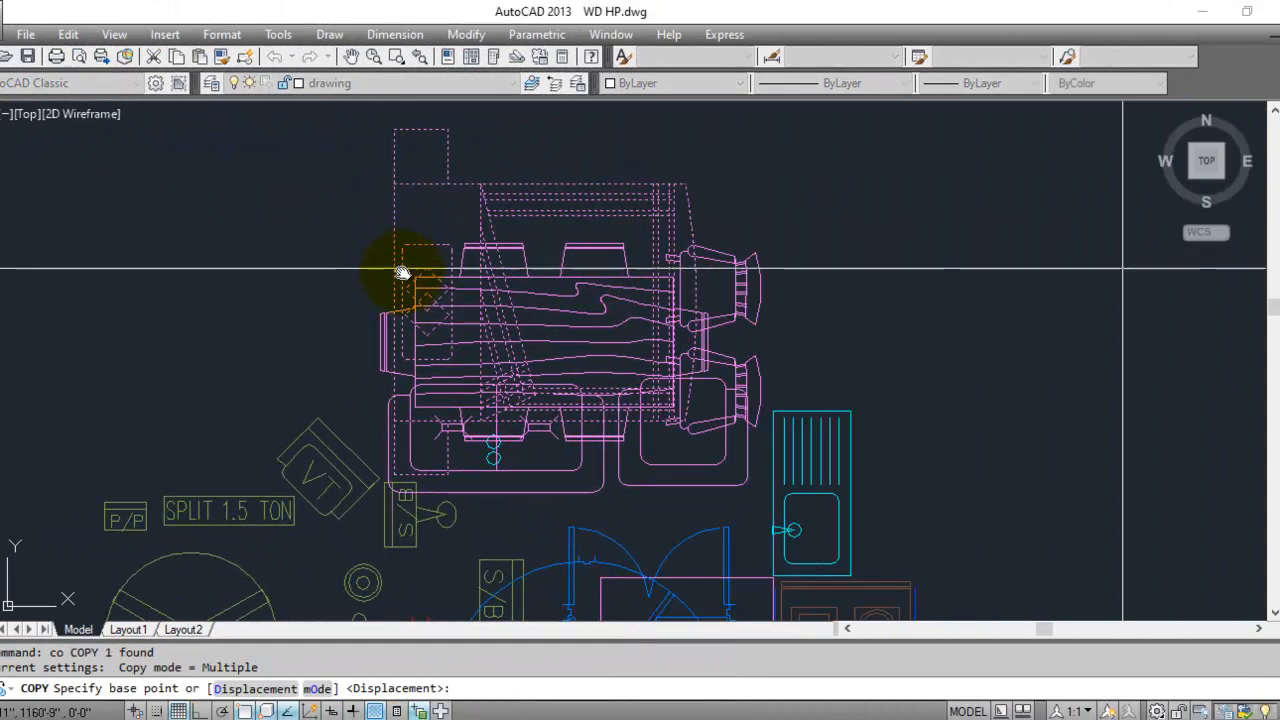
left_click(389, 303)
scroll(443, 250, "down", 6)
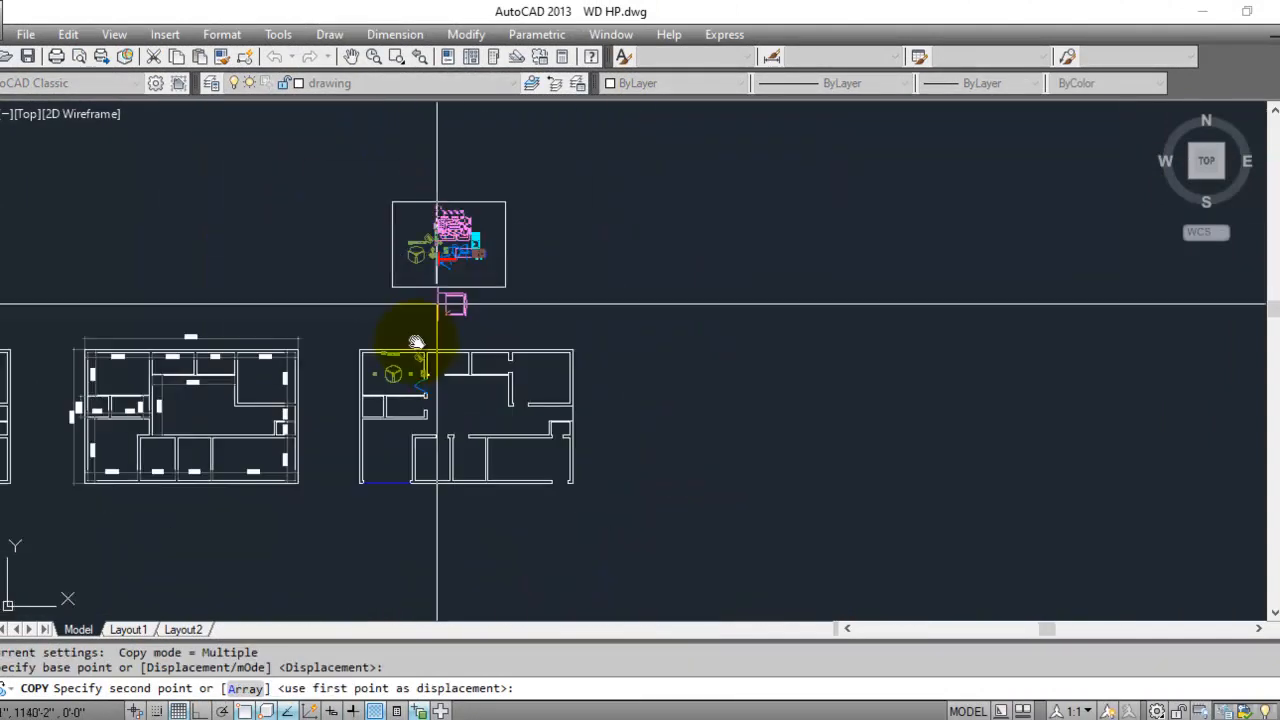
scroll(420, 313, "up", 6)
middle_click_drag(443, 223, 314, 480)
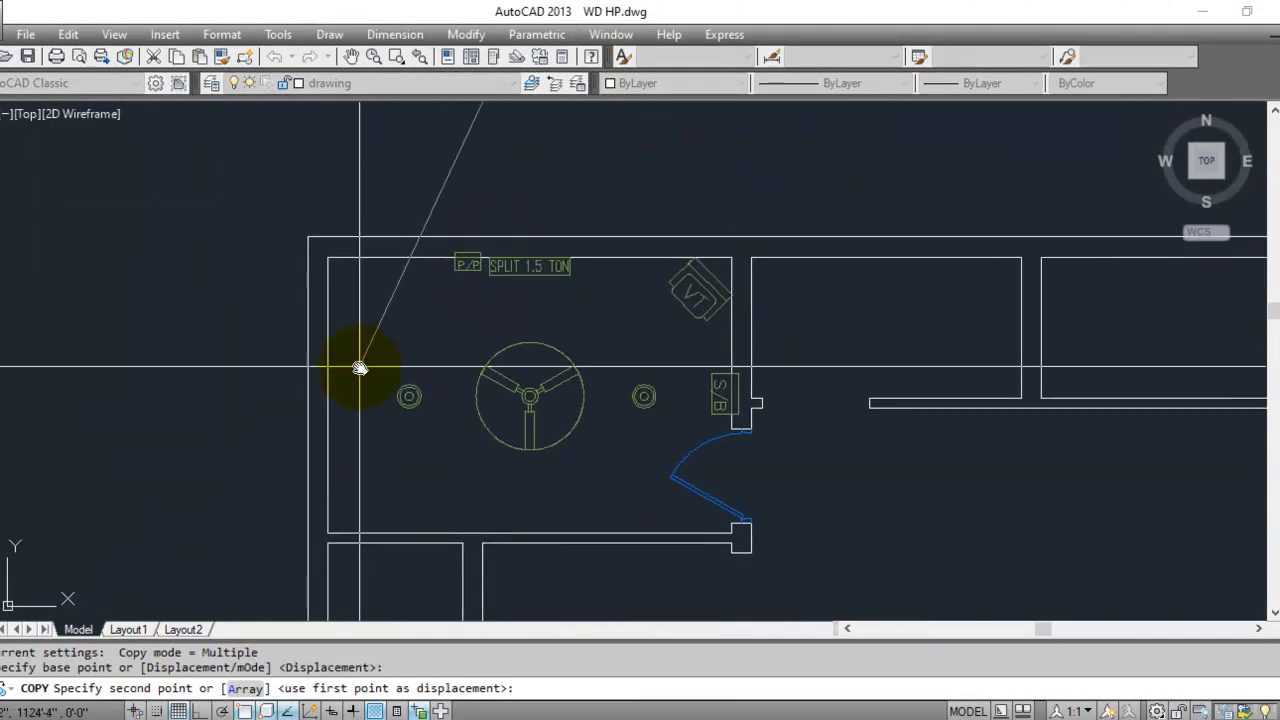
scroll(350, 375, "up", 2)
scroll(338, 377, "up", 2)
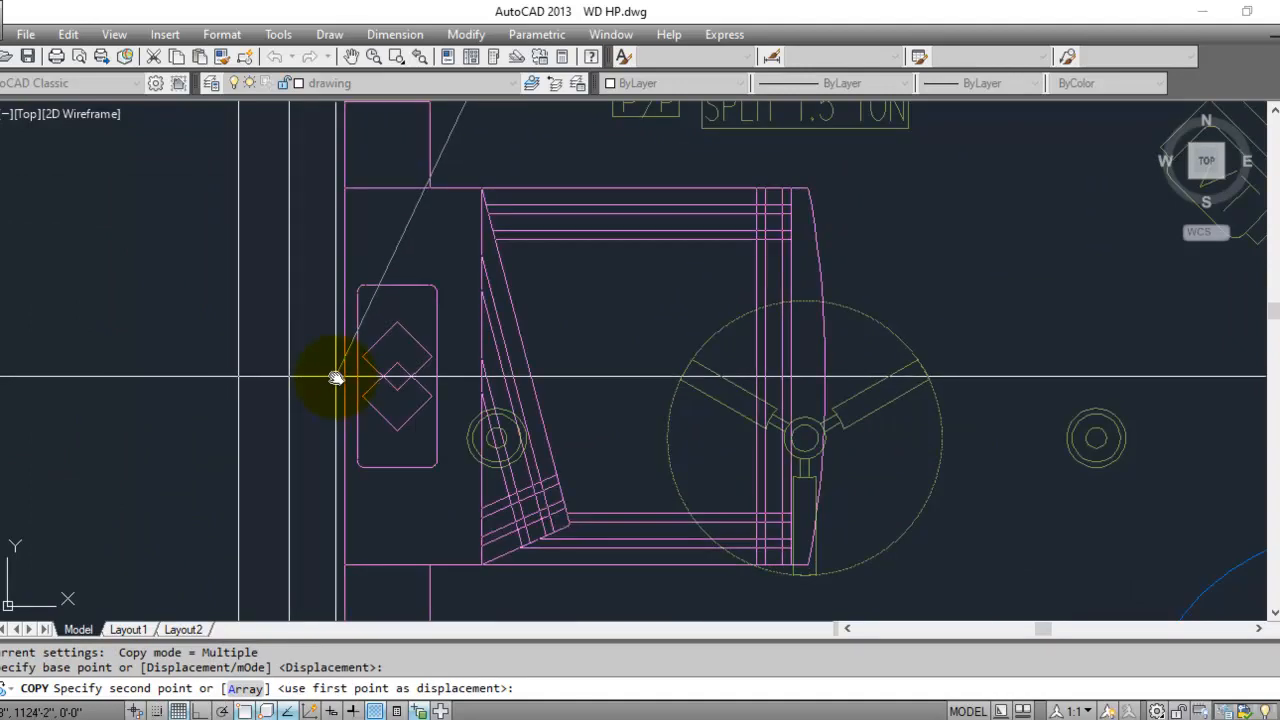
middle_click_drag(329, 386, 314, 443)
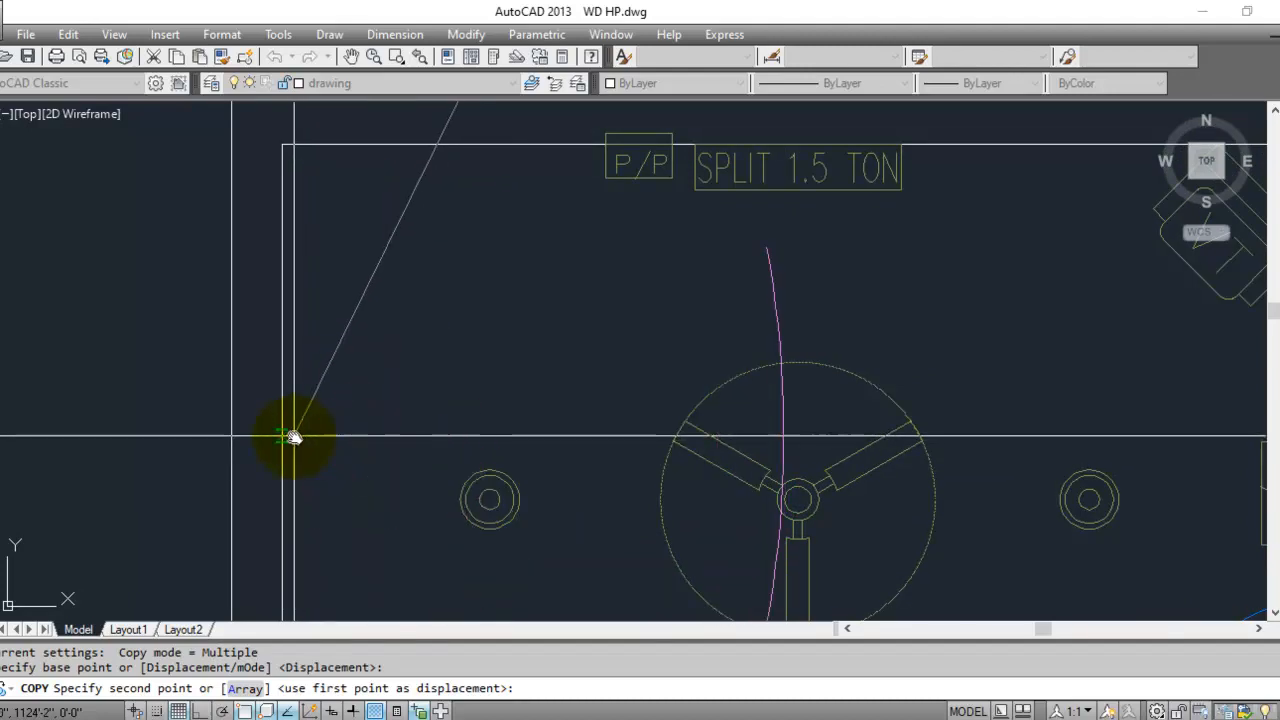
key("Escape")
scroll(151, 226, "down", 4)
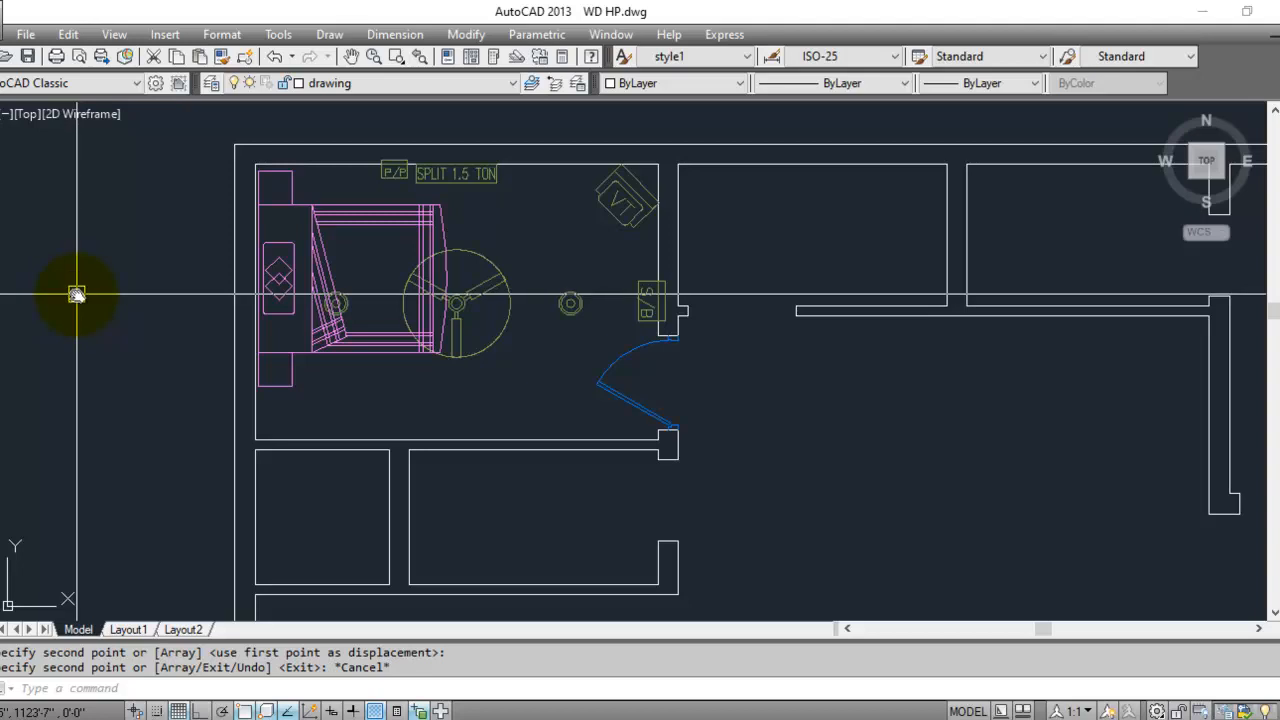
- Copy the two armchair blocks together from the framed collection into the lower part of the upper-left room, past the bed's foot
scroll(299, 483, "down", 4)
middle_click_drag(491, 253, 465, 432)
scroll(528, 208, "up", 8)
left_click(568, 245)
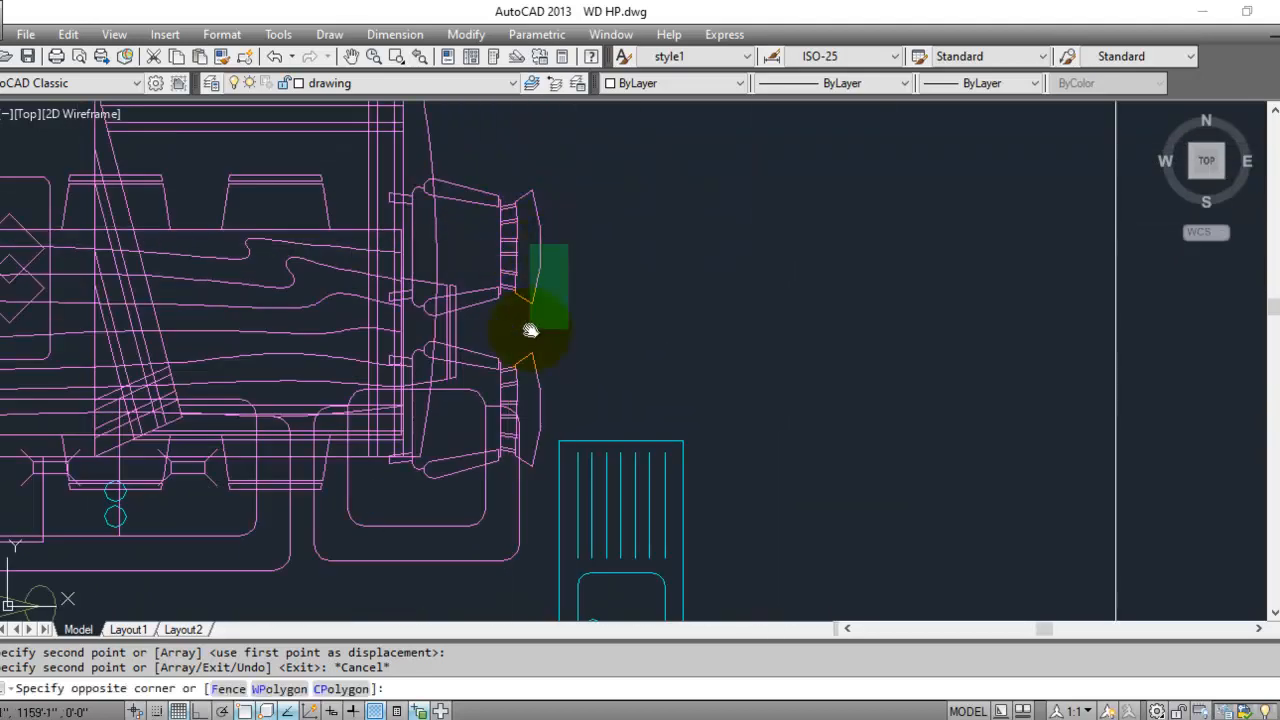
left_click(512, 383)
key("Return")
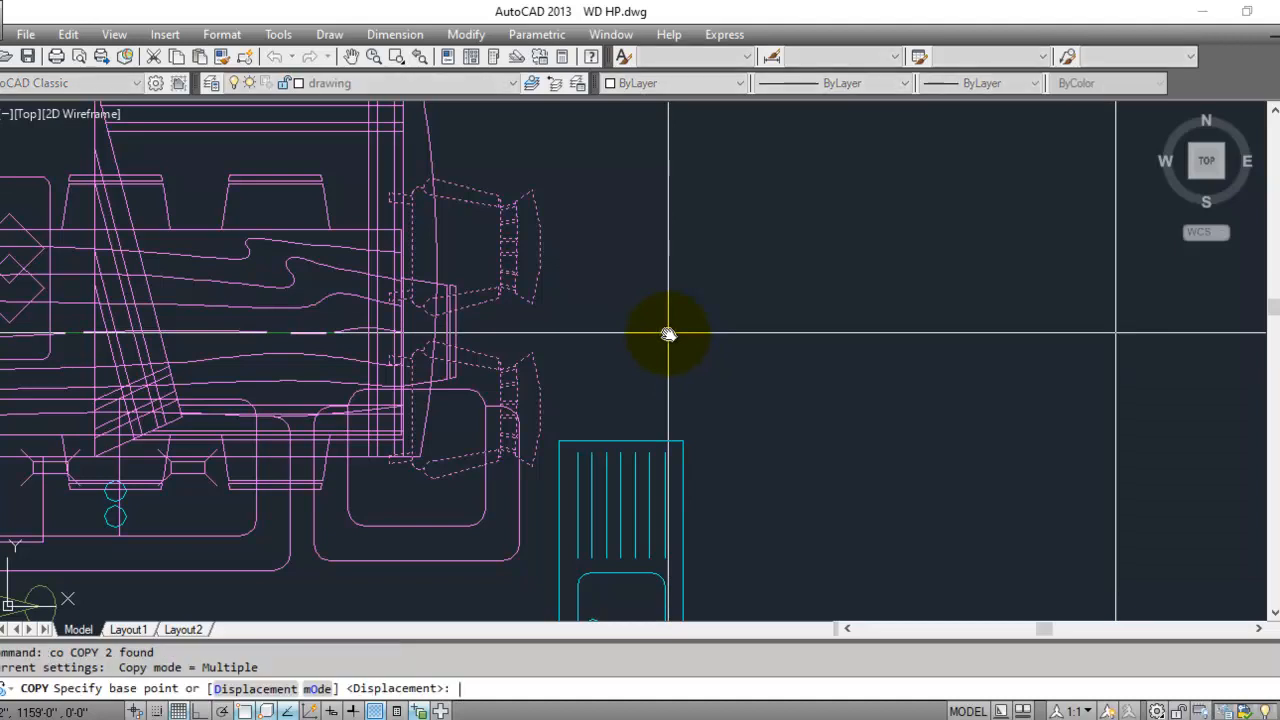
left_click(505, 417)
scroll(505, 417, "down", 10)
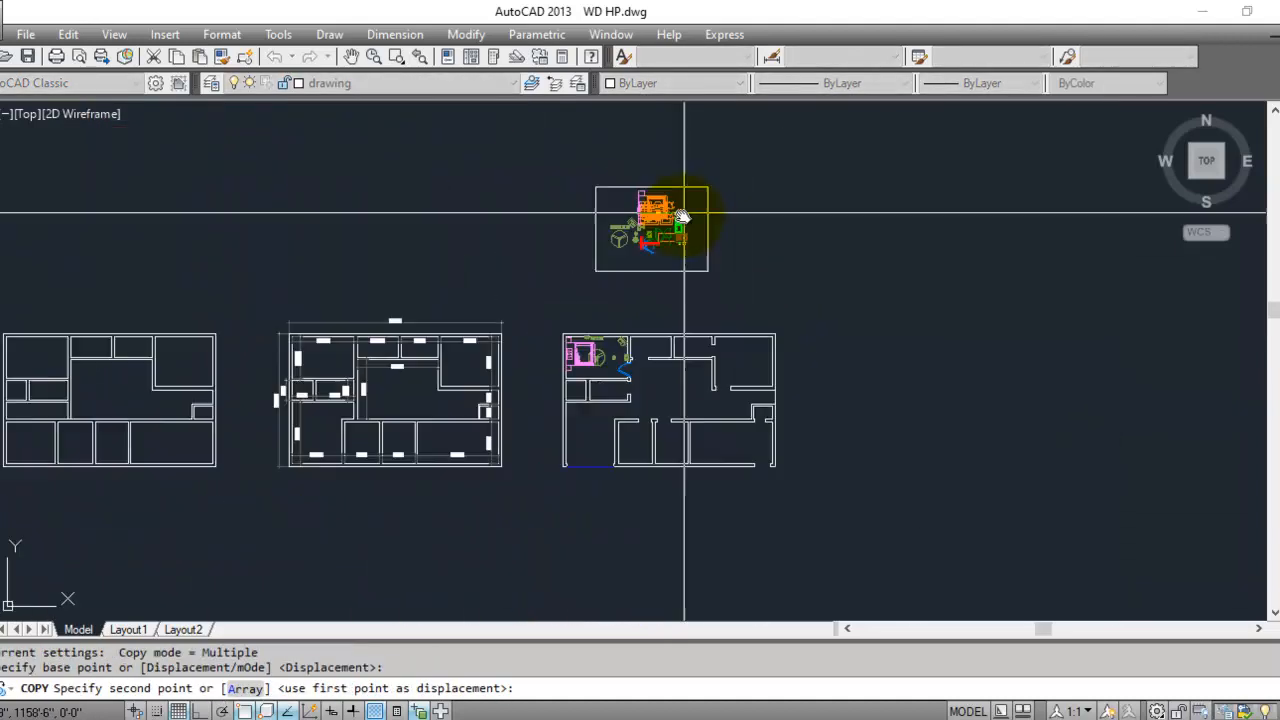
scroll(531, 409, "up", 10)
scroll(341, 471, "up", 2)
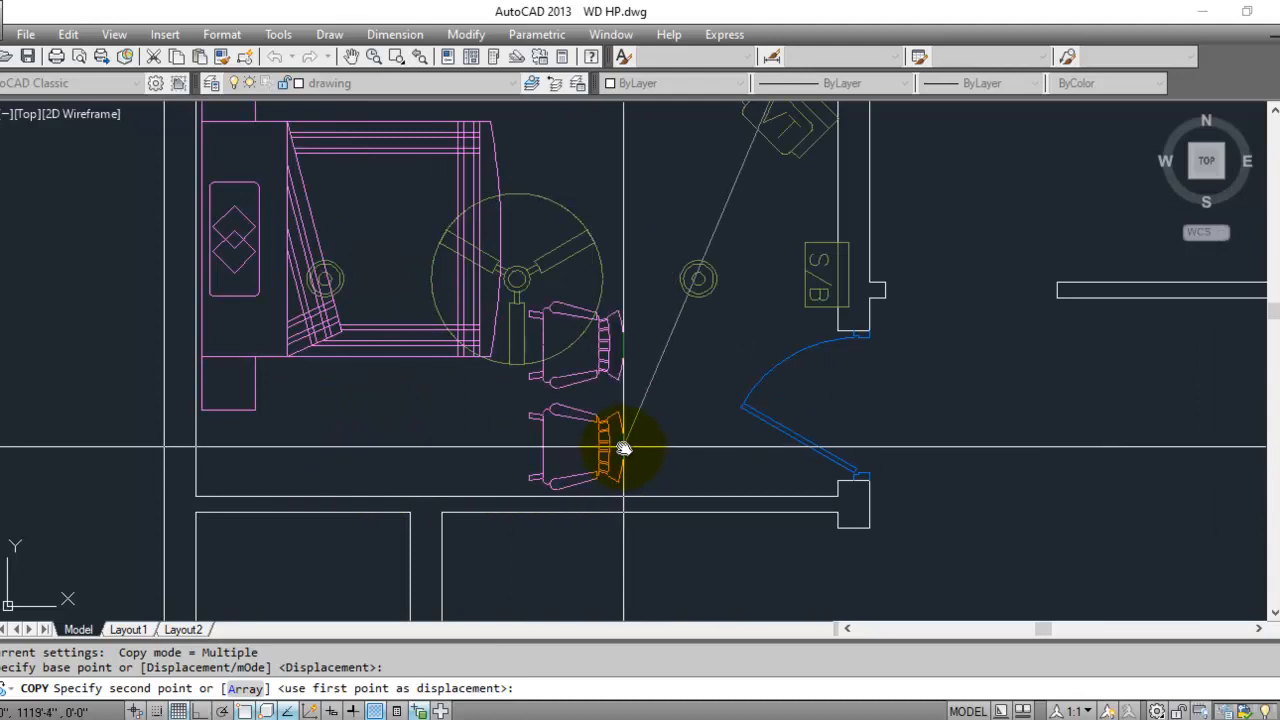
left_click(623, 448)
key("Escape")
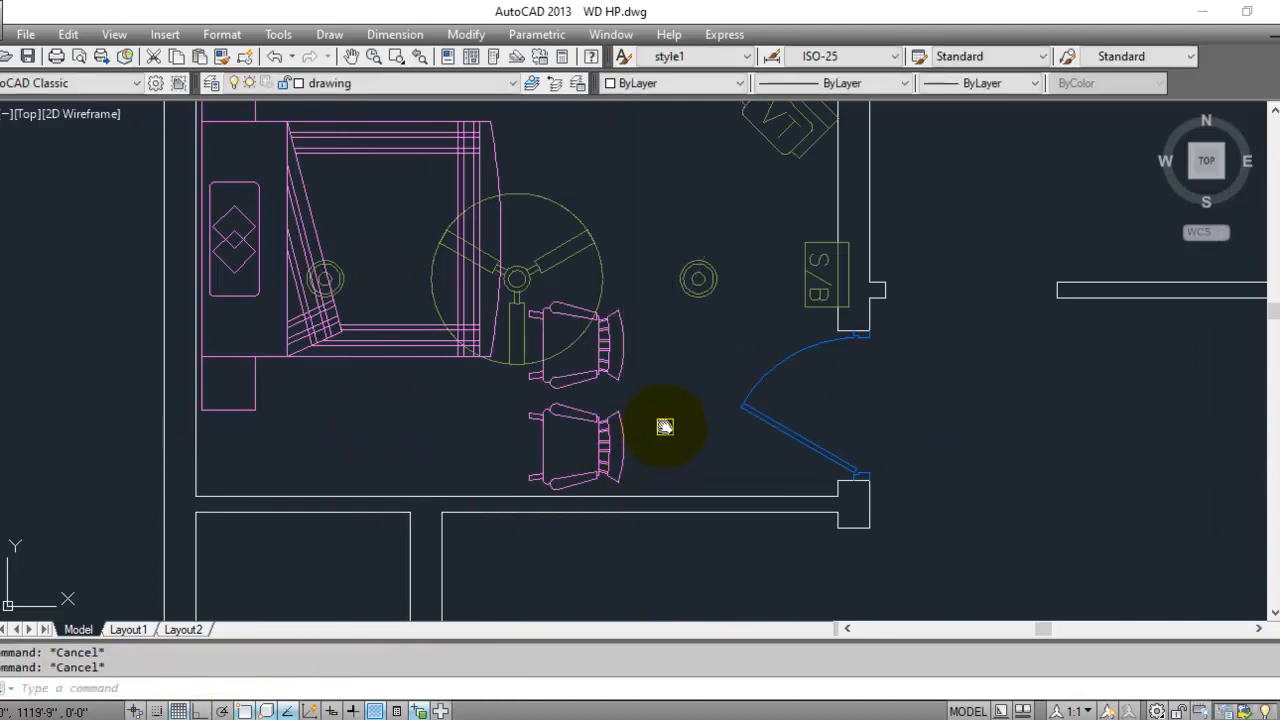
- Rotate both copied chairs to 270° with Ortho about the lower chair's back midpoint, so their backs face the room's lower wall
left_click(628, 345)
key("Return")
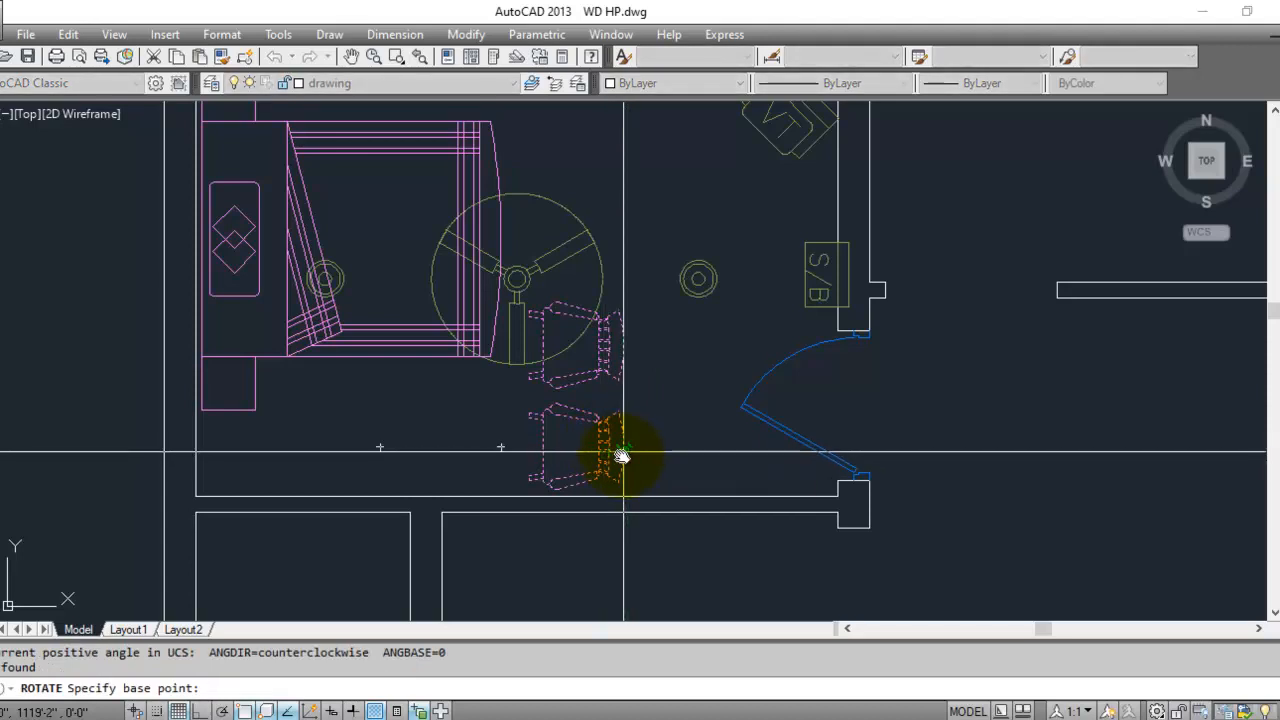
left_click(621, 453)
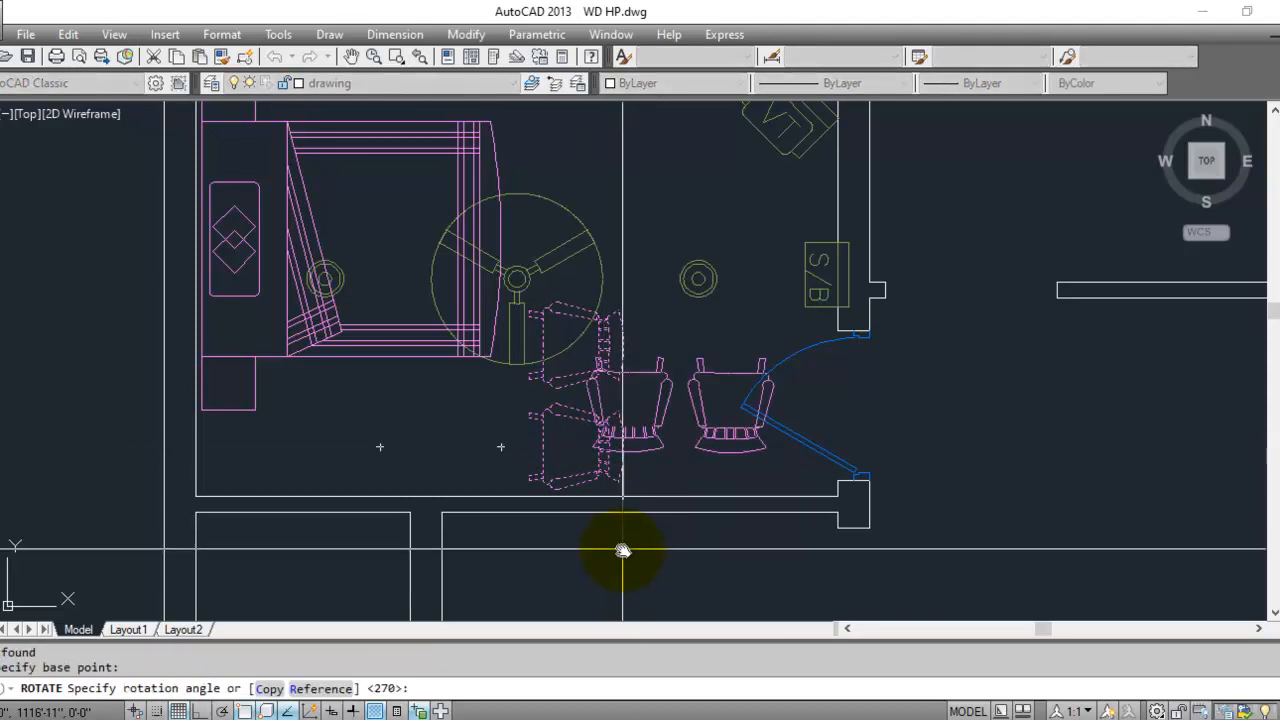
key("F8")
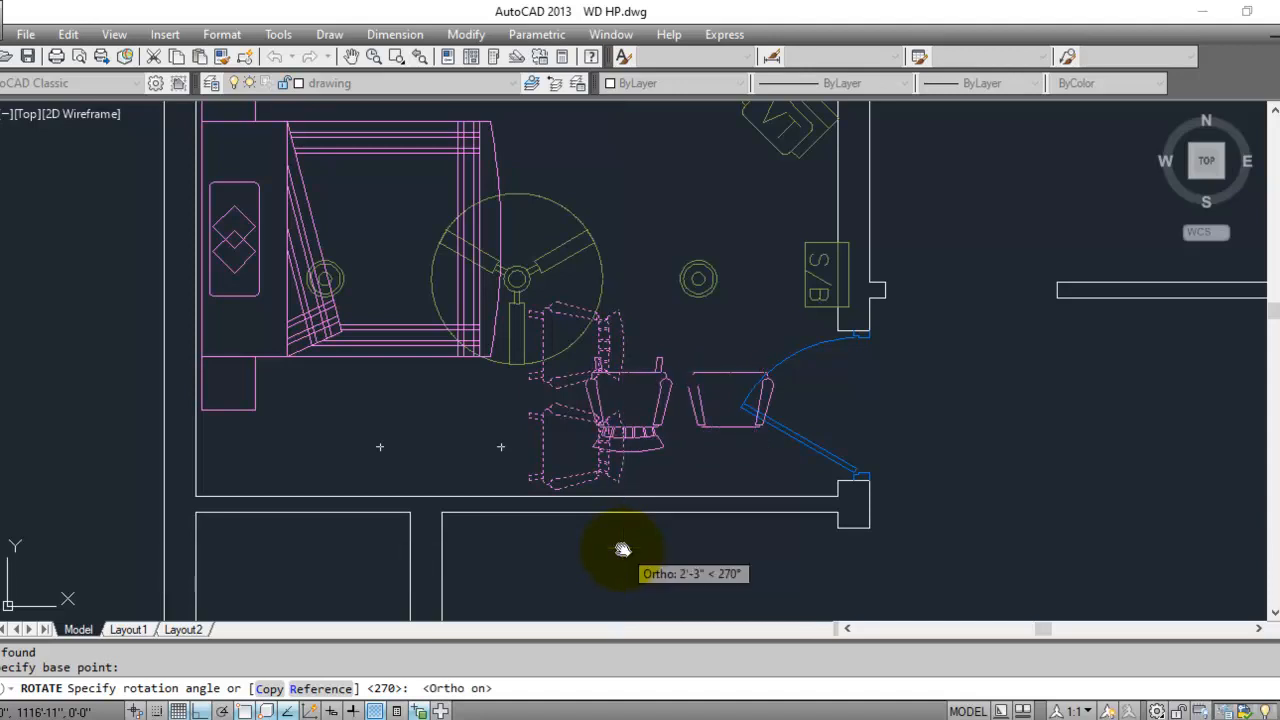
key("Escape")
key("Escape")
- Move the two chairs straight down so their backs sit close to the upper-left room's lower wall
type("m")
key("Return")
left_click(698, 362)
left_click(638, 392)
scroll(606, 371, "down", 2)
scroll(654, 480, "up", 2)
key("Return")
left_click(641, 482)
left_click(638, 514)
- Move the two chairs horizontally to the left, clear of the door swing
key("Return")
left_click(675, 293)
left_click(591, 378)
key("Return")
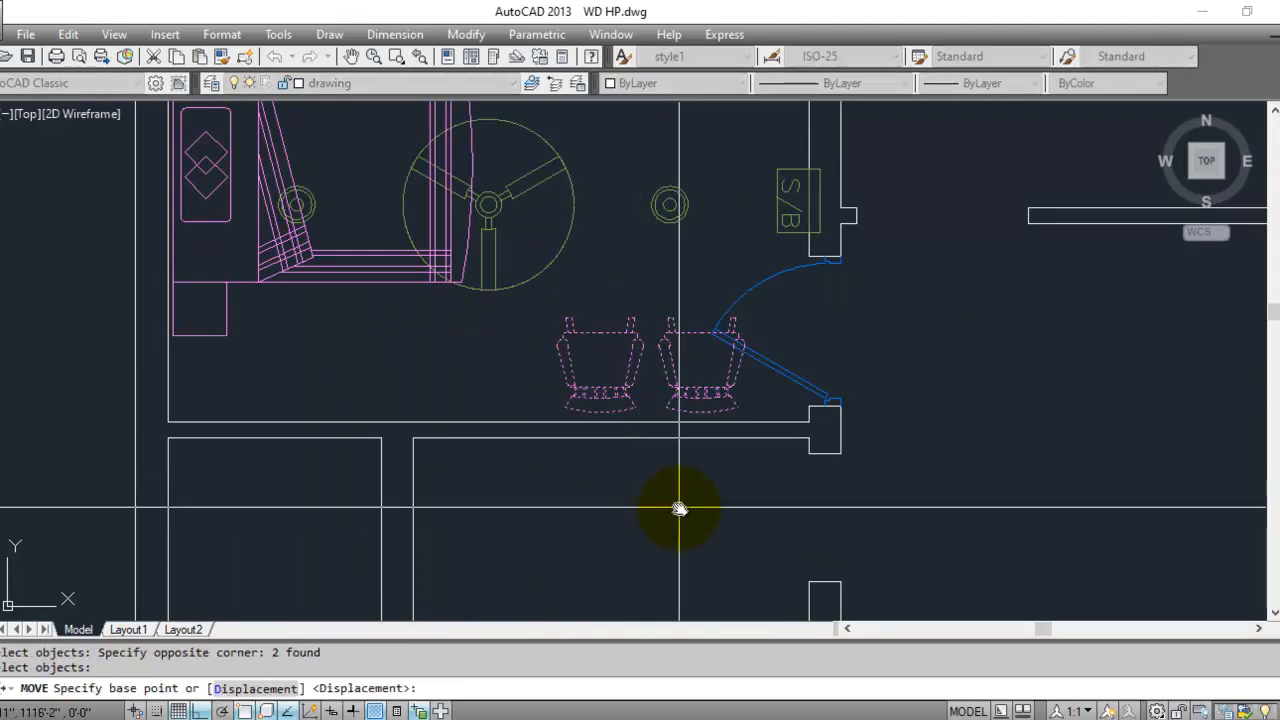
left_click(680, 508)
left_click(619, 508)
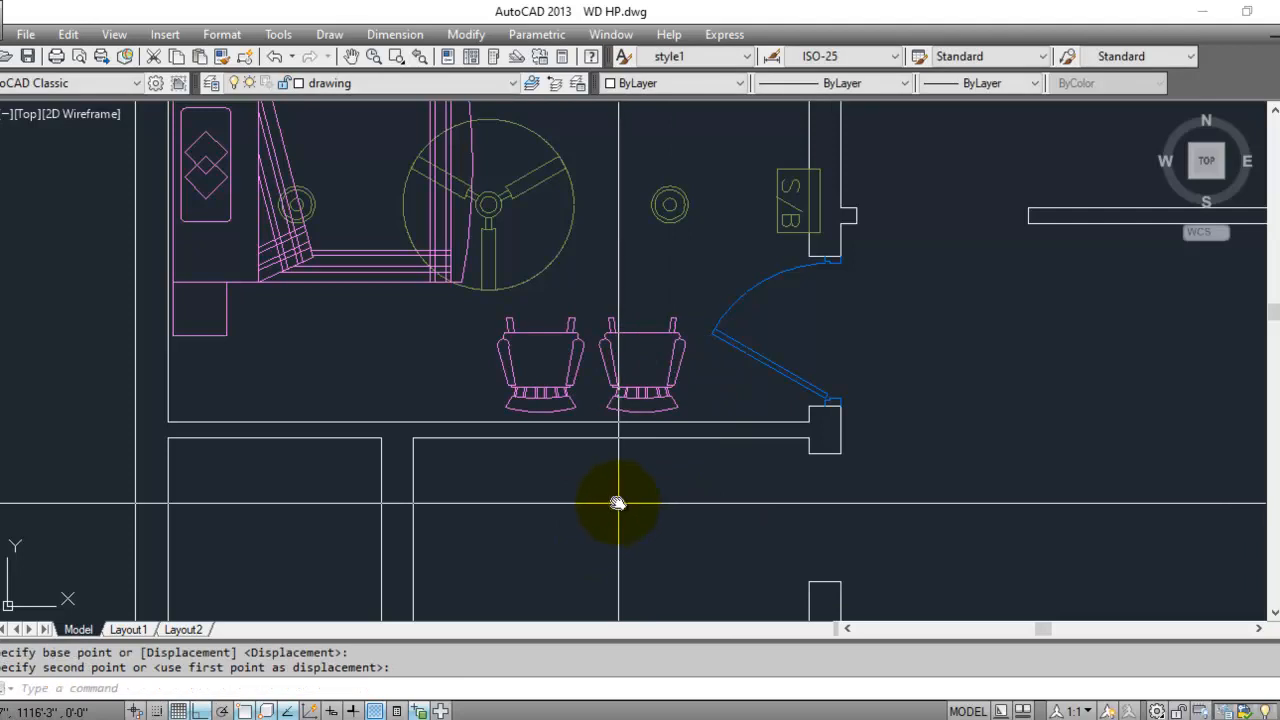
- Fine-adjust the horizontal position of the two chairs with a very small sideways move
key("Return")
left_click(591, 528)
left_click(591, 523)
key("Return")
left_click(628, 312)
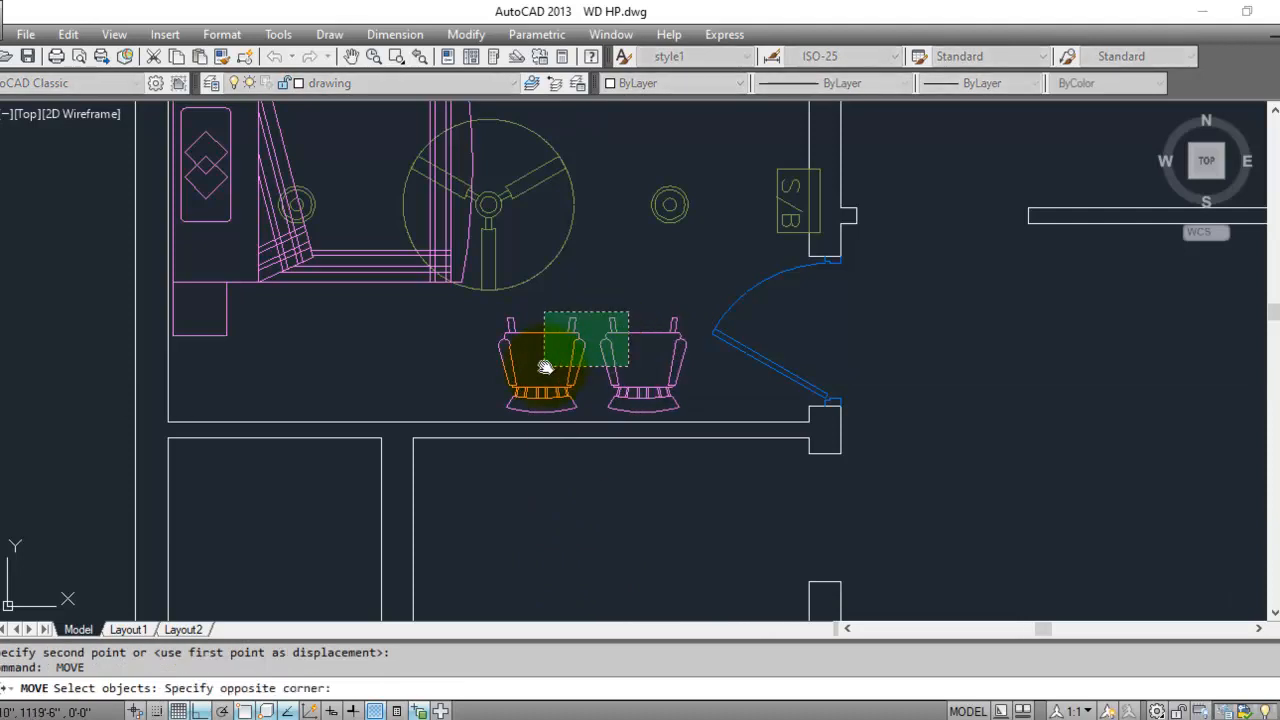
left_click(545, 367)
key("Return")
left_click(581, 500)
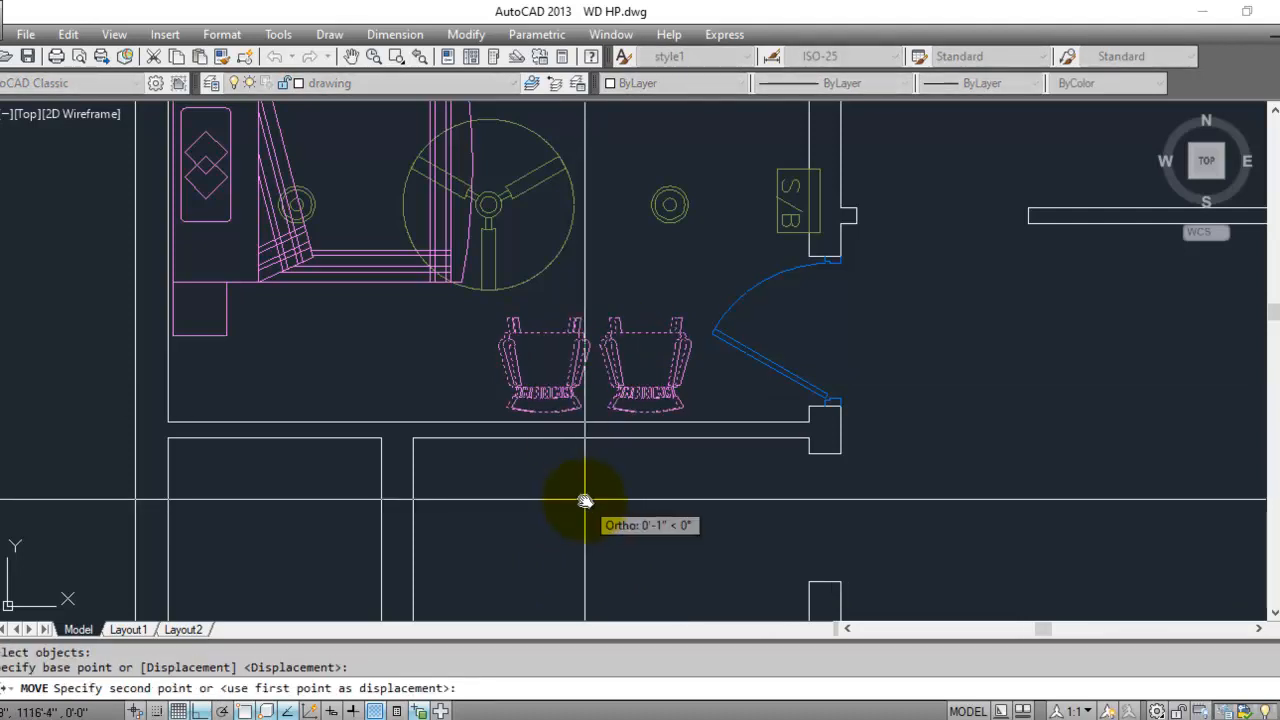
left_click(580, 500)
- Copy the red horizontal three-panel window block from the framed collection into the small room directly below the upper-left room, just under its upper wall
scroll(560, 520, "down", 5)
middle_click_drag(550, 300, 466, 480)
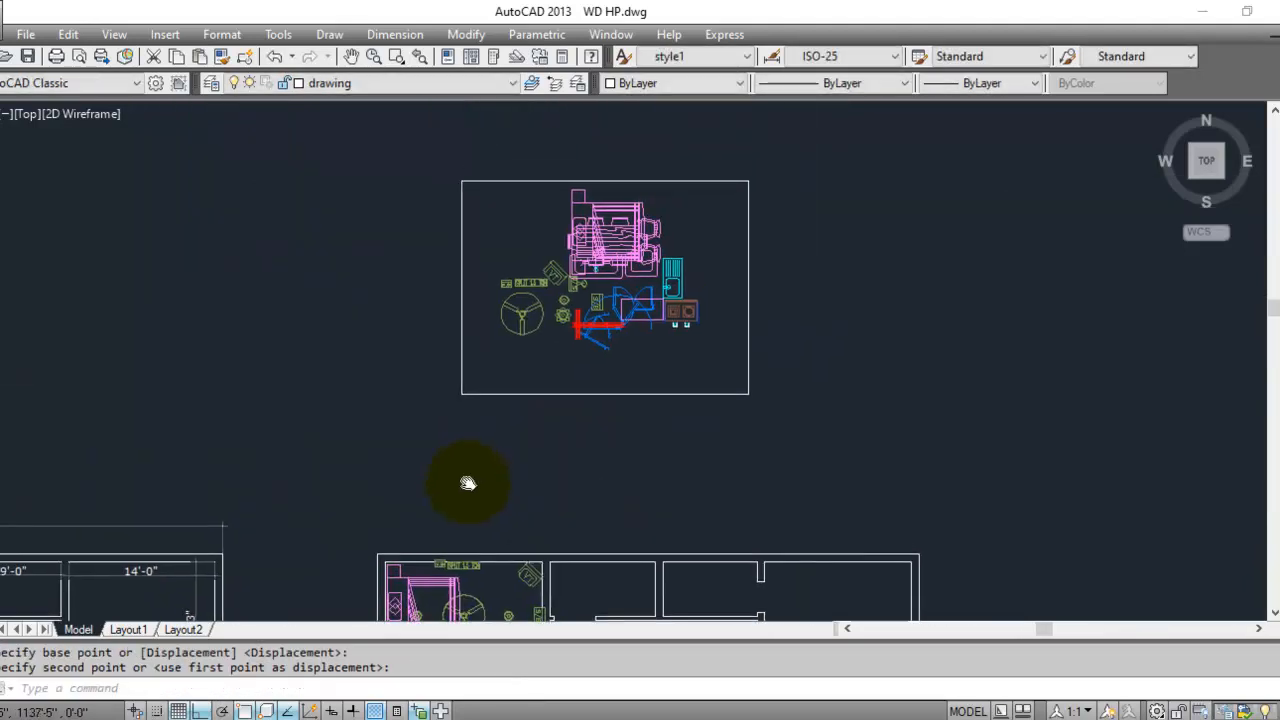
scroll(500, 330, "up", 8)
scroll(383, 240, "down", 4)
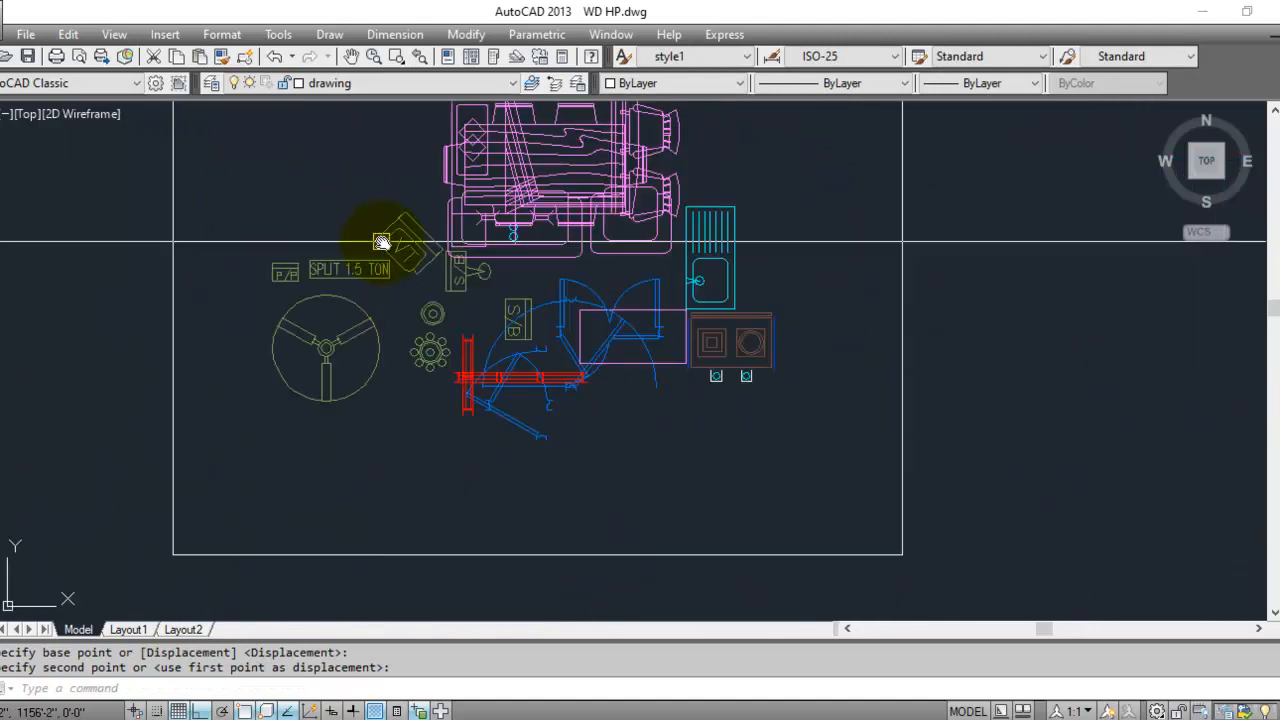
scroll(434, 251, "up", 2)
mouse_move(371, 394)
middle_mouse_down()
mouse_move(371, 534)
mouse_move(386, 446)
mouse_move(374, 322)
middle_mouse_up()
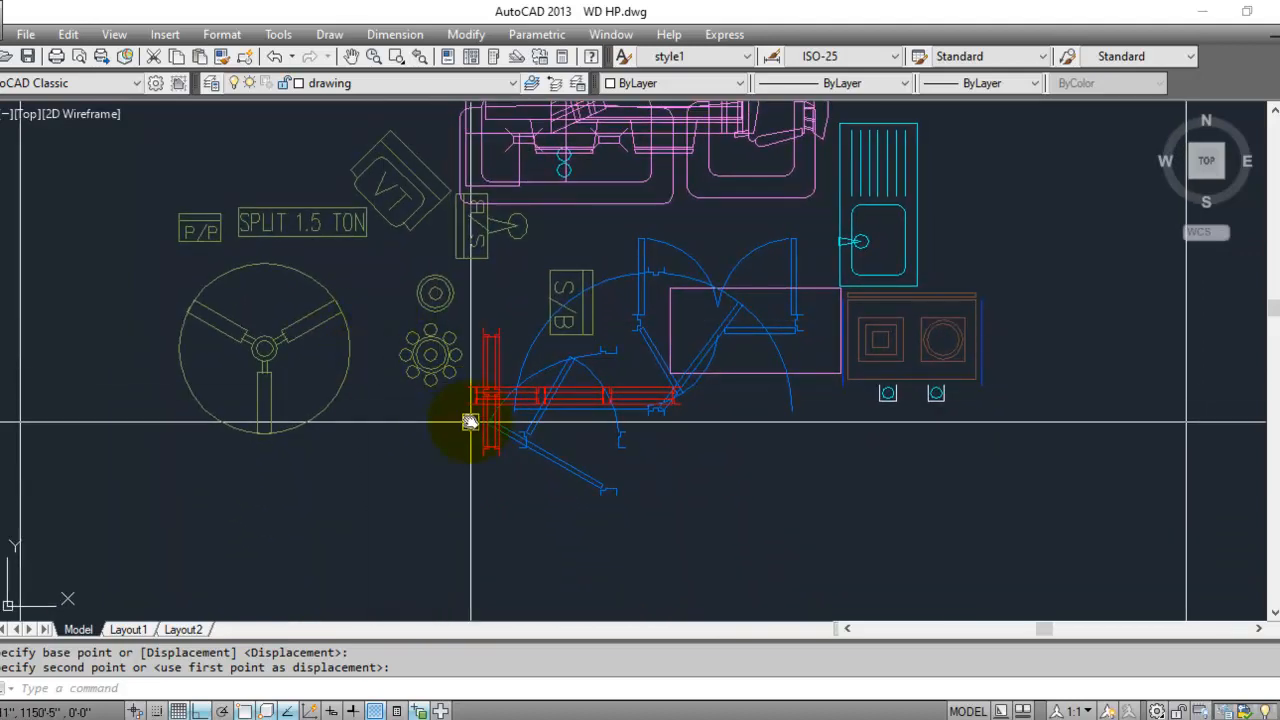
scroll(466, 410, "up", 5)
left_click(476, 387)
type("c")
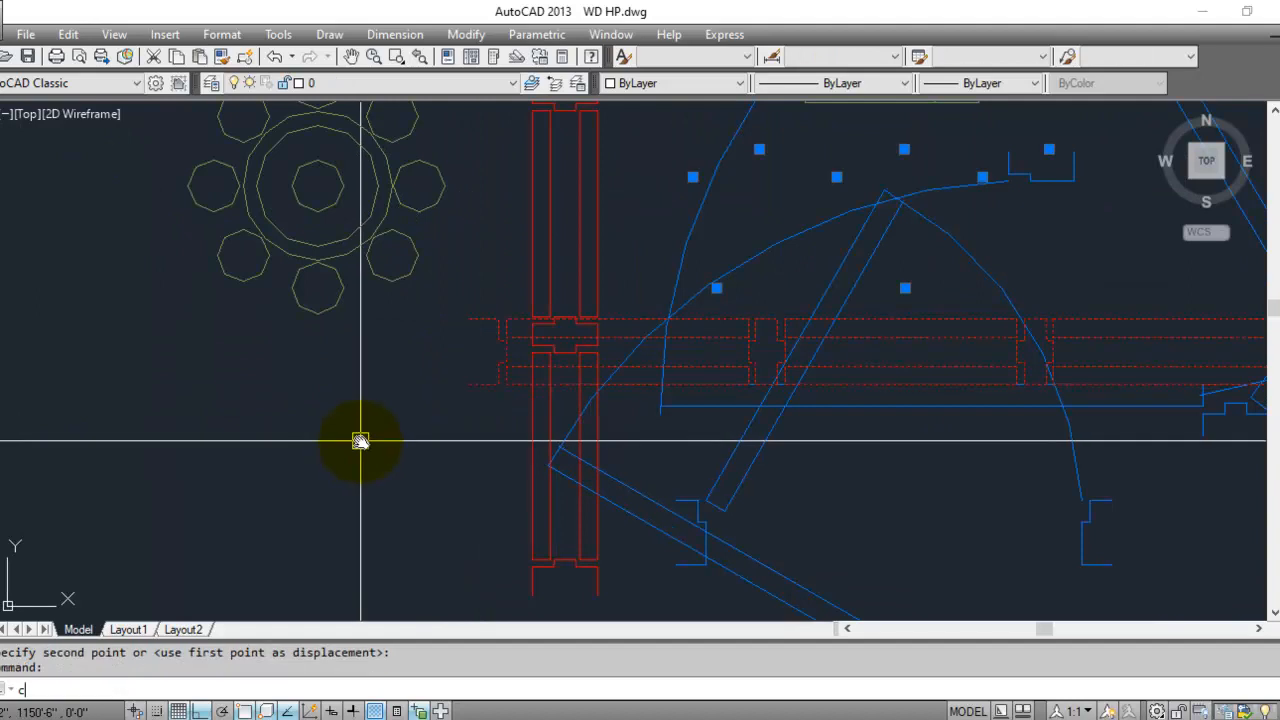
type("o")
key("Return")
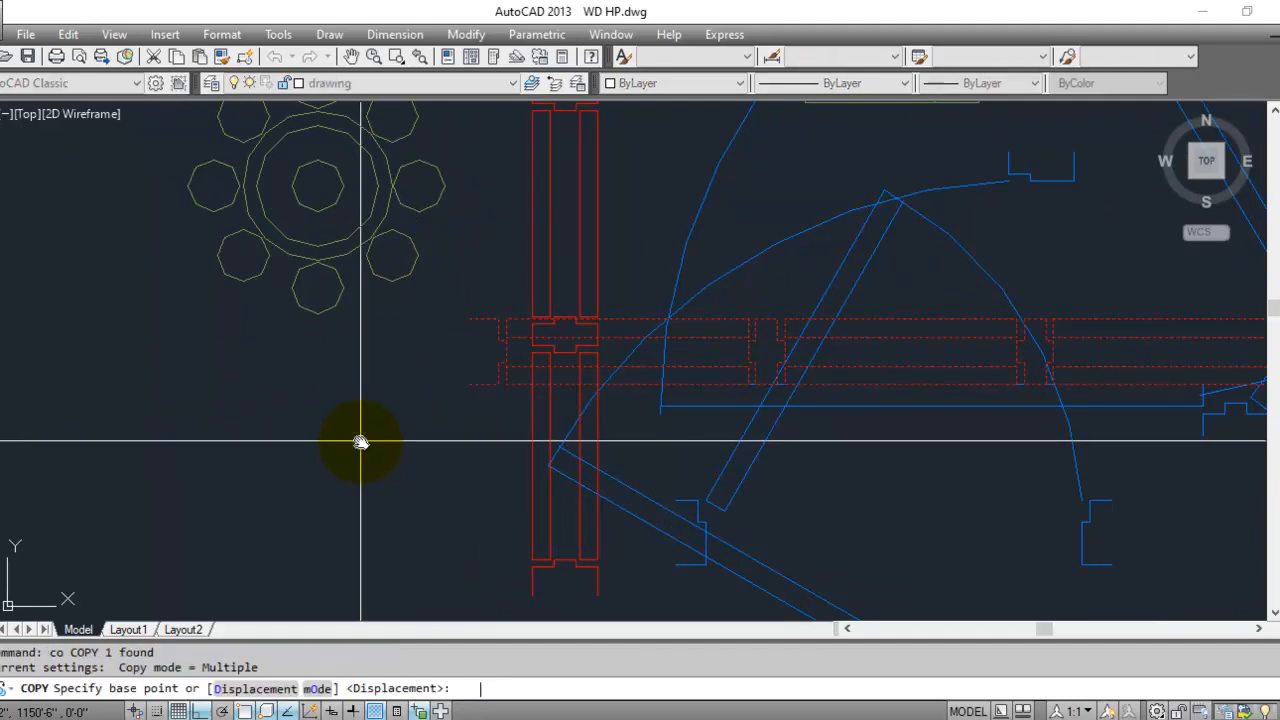
left_click(1025, 374)
scroll(734, 262, "down", 8)
middle_click_drag(566, 448, 565, 275)
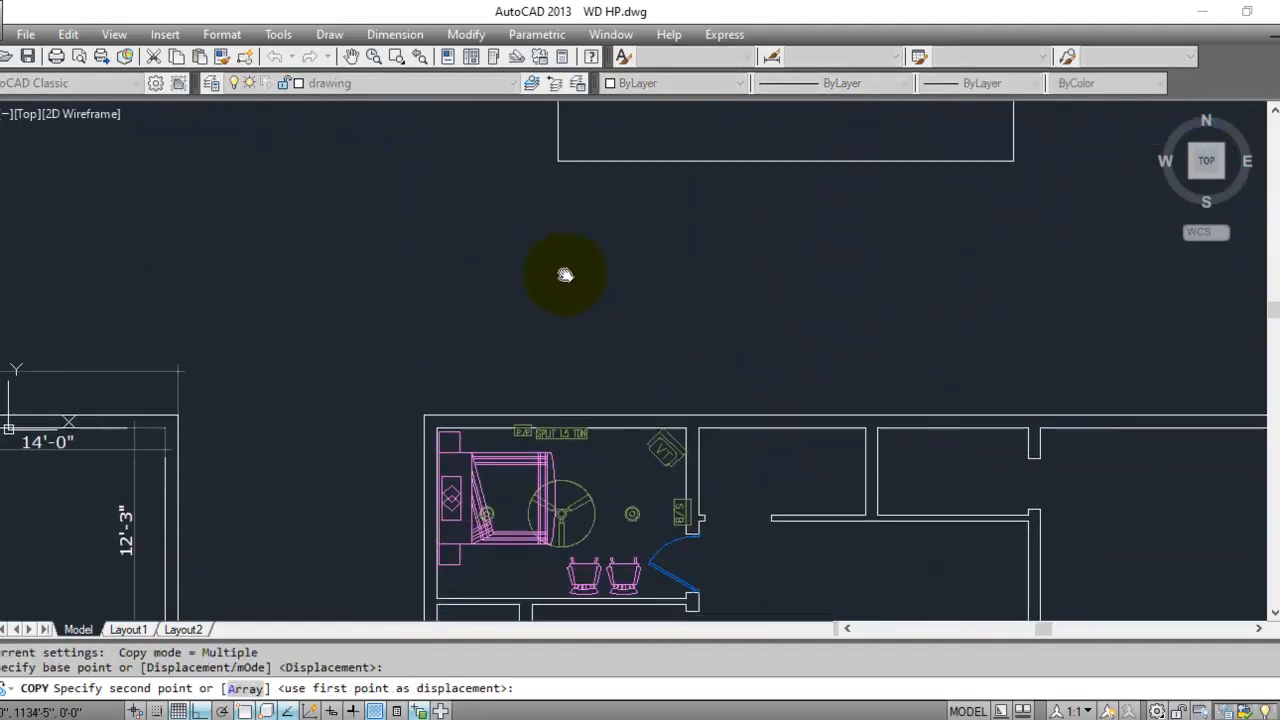
key("F8")
scroll(522, 460, "up", 7)
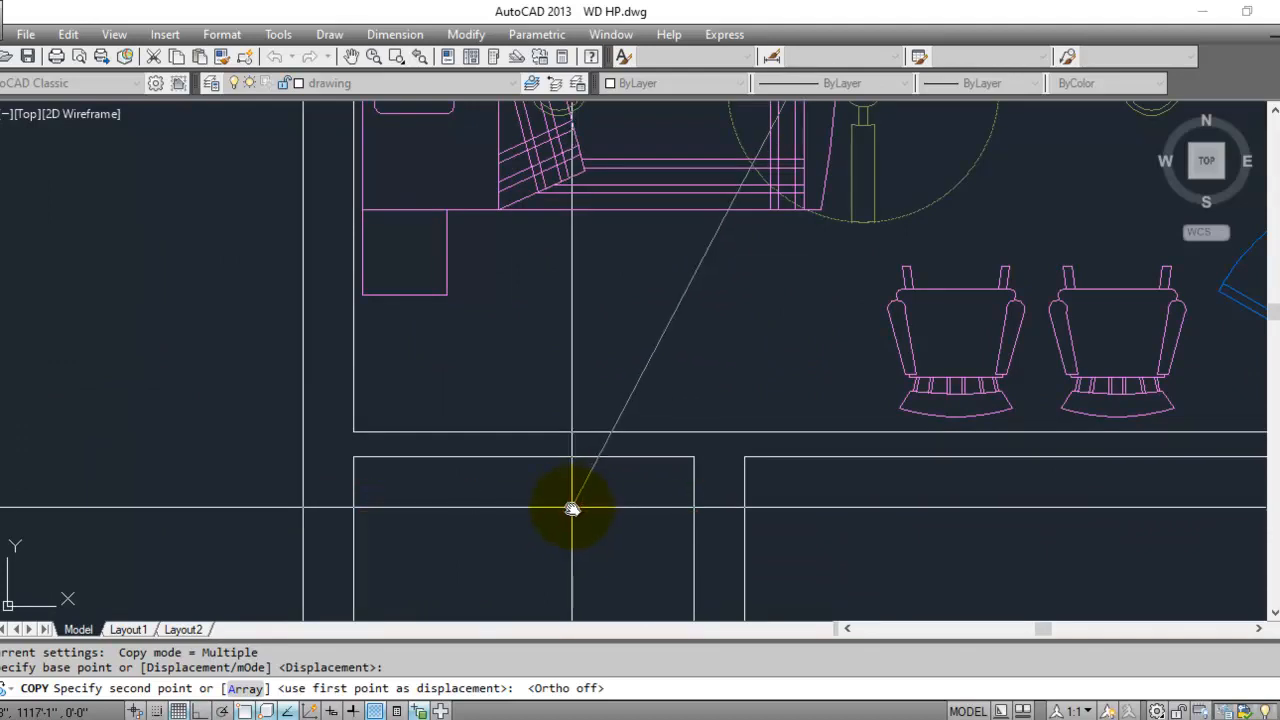
left_click(571, 509)
key("Escape")
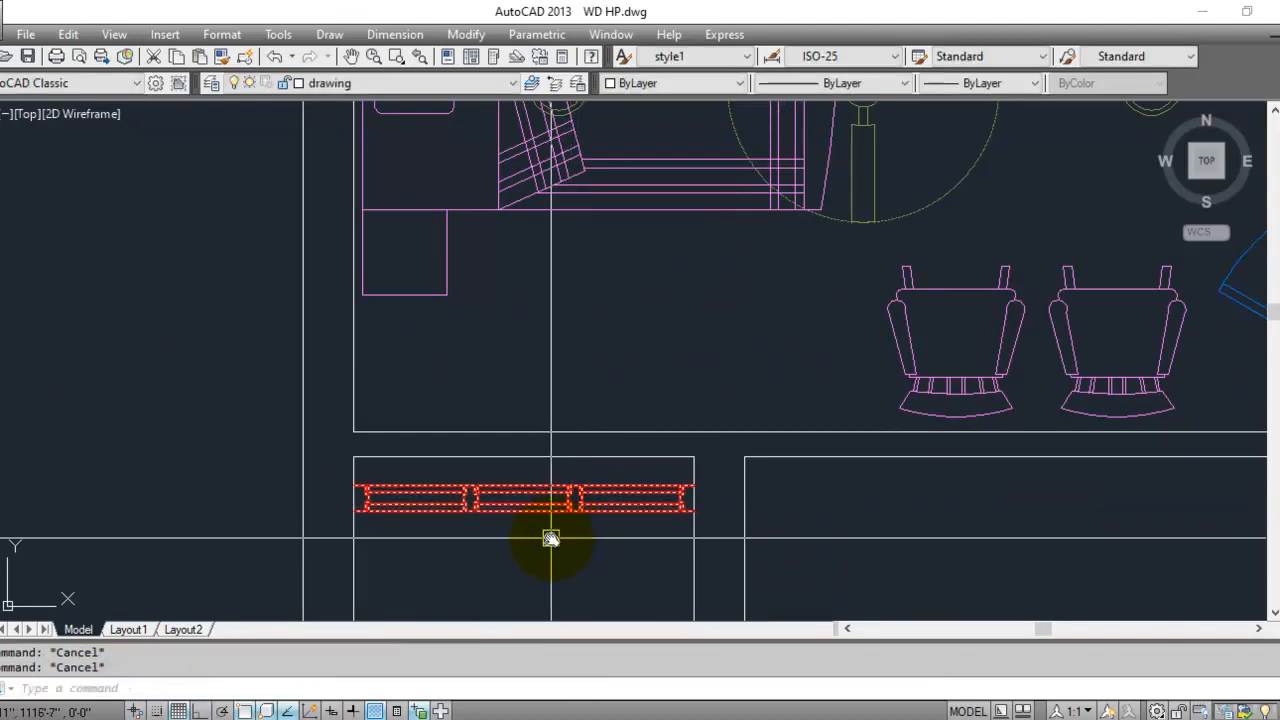
- Extend the small room's side wall lines up to the lower wall line of the upper-left room
type("ex")
key("Return")
scroll(728, 482, "up", 4)
key("Return")
left_click(740, 472)
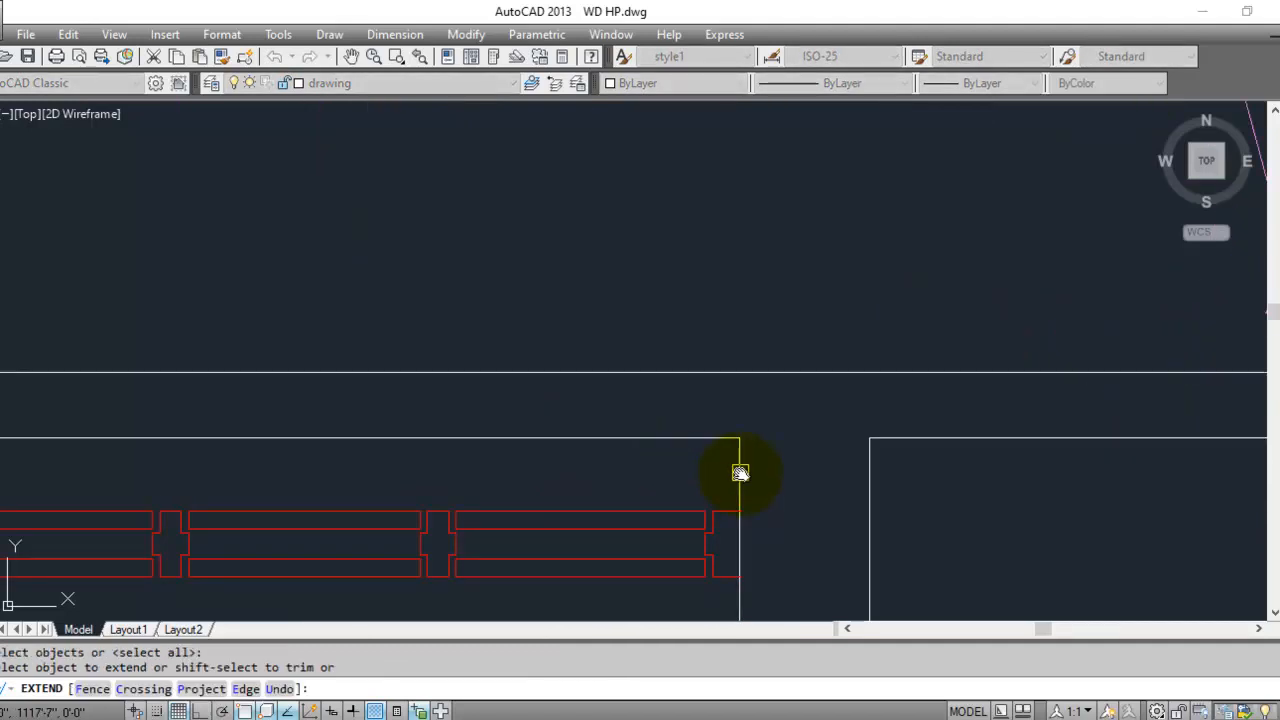
scroll(749, 441, "down", 2)
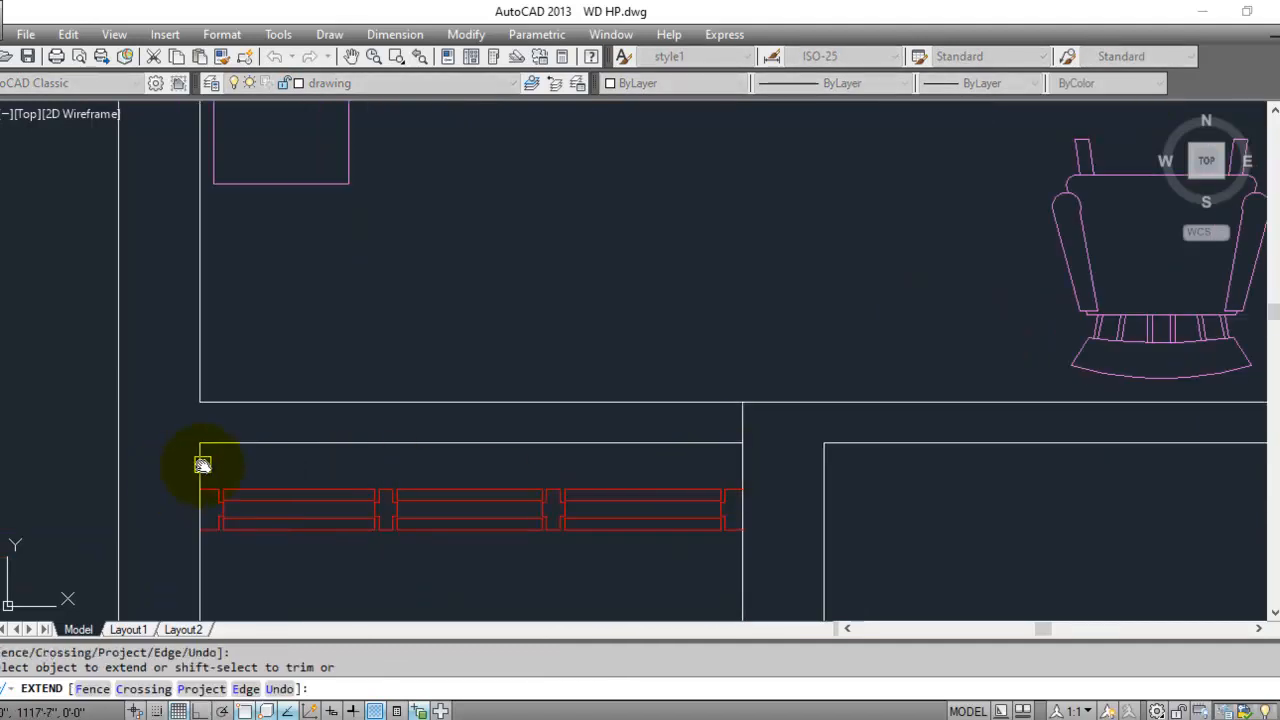
key("Escape")
- Delete the small room's upper wall line and trim the parallel line above it between the side walls, leaving a window opening
left_click(371, 442)
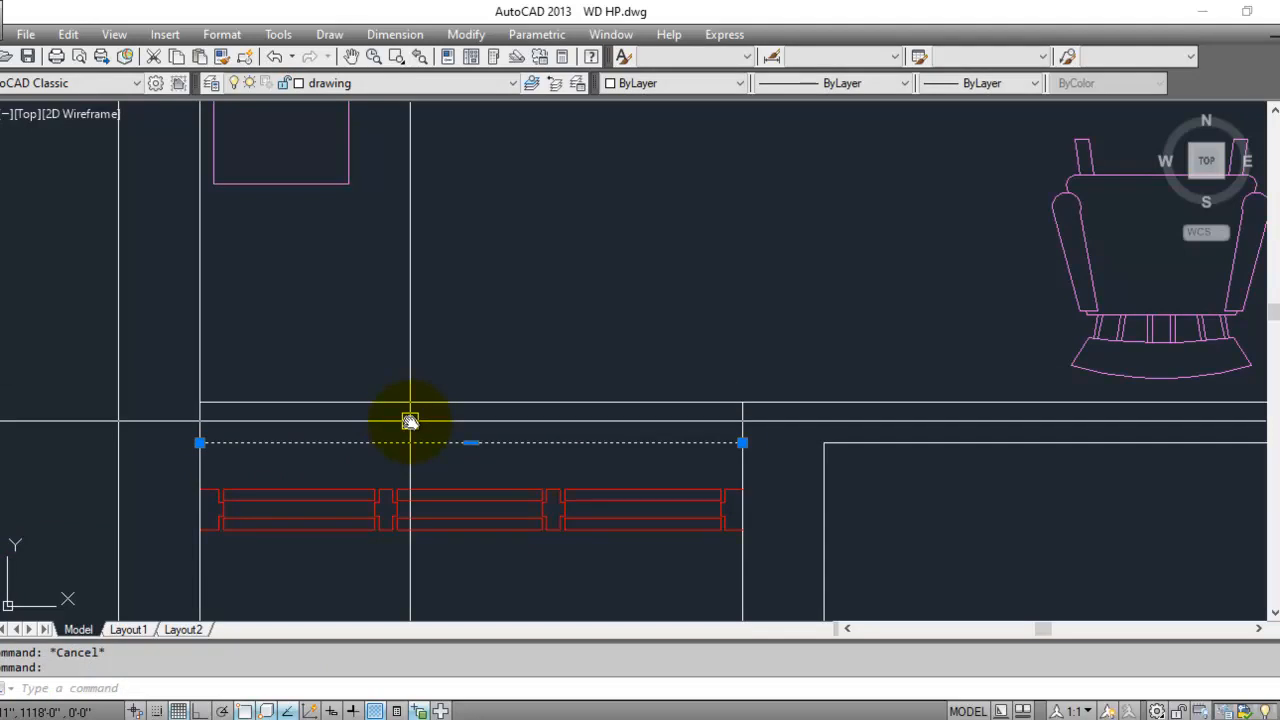
key("Delete")
key("Escape")
type("tr")
key("Return")
key("Return")
key("Escape")
key("Escape")
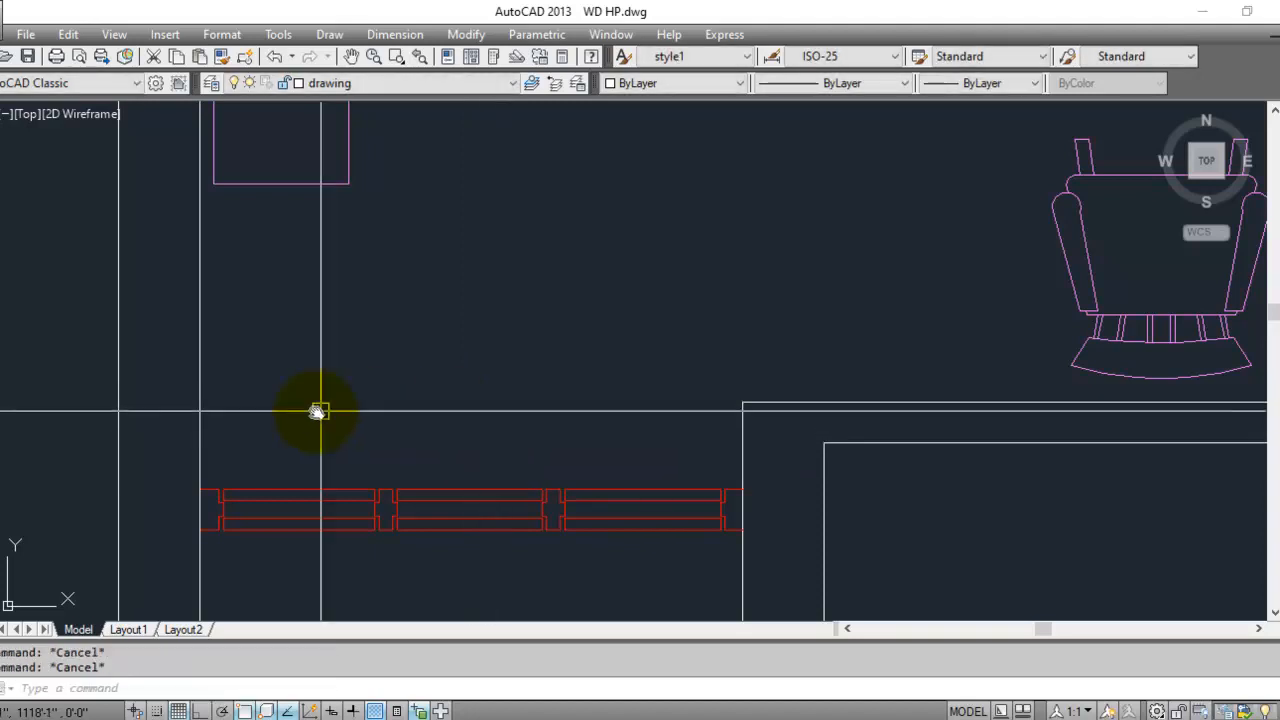
- Move the red three-panel window up into the opening, aligning its upper-right corner with the wall corner of the upper-left room
type("m")
key("Return")
left_click(507, 437)
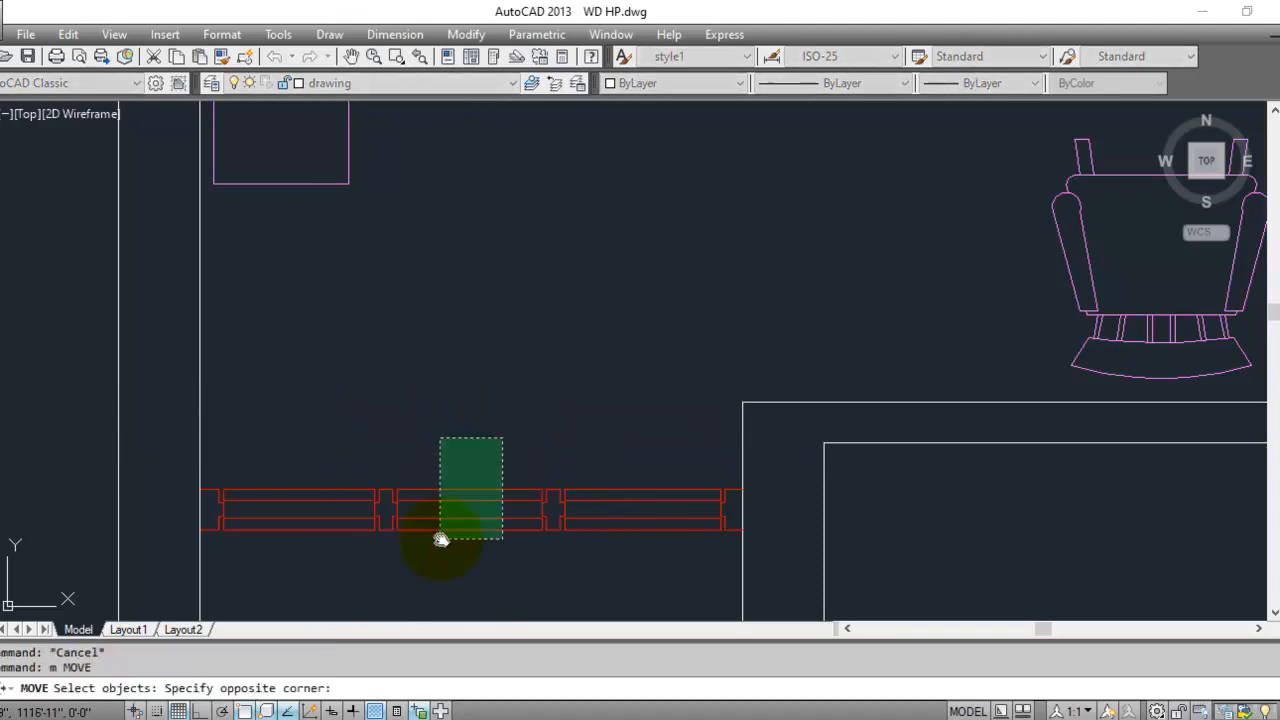
left_click(442, 533)
key("Return")
left_click(740, 490)
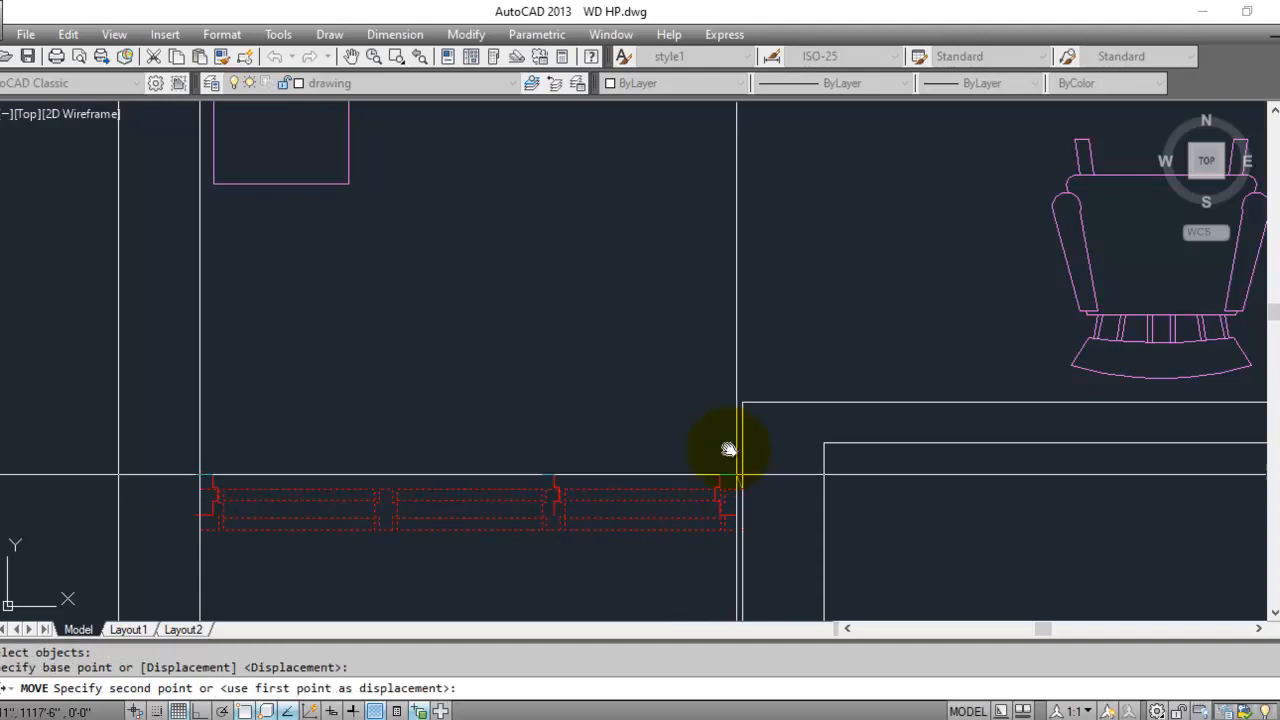
left_click(740, 405)
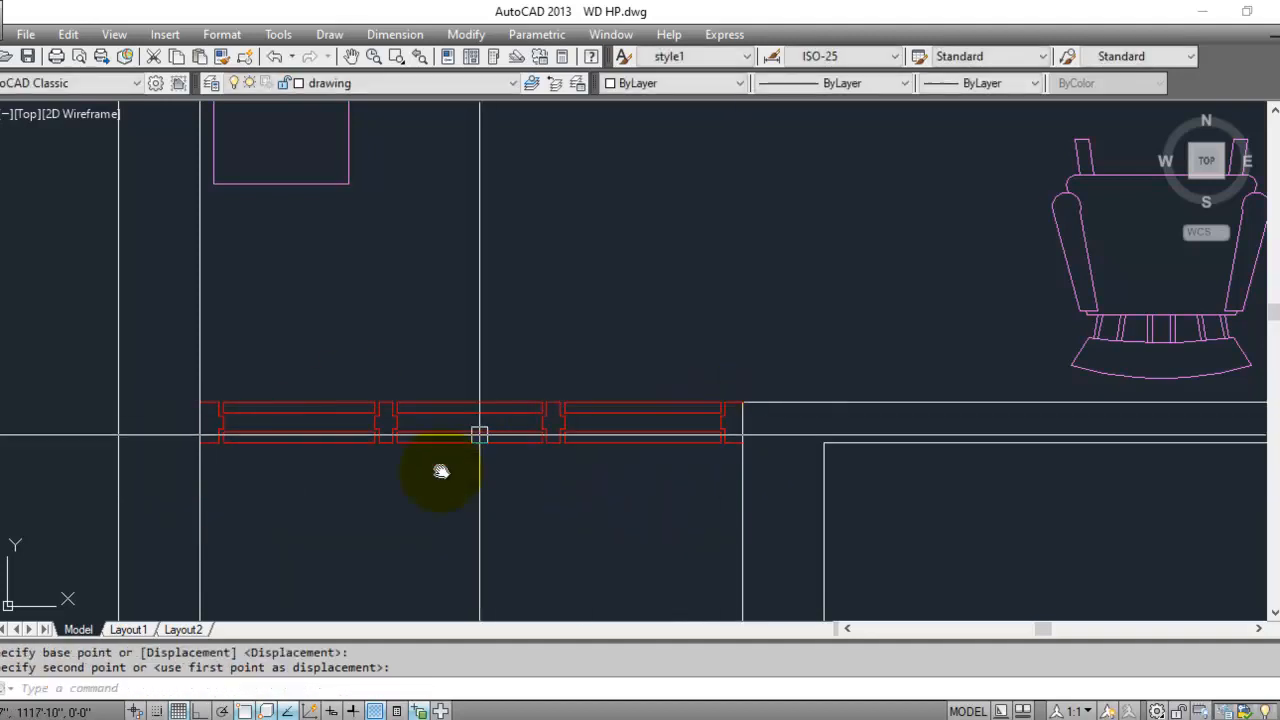
- Review the furnished upper-left room and the window placed in its lower wall
scroll(390, 472, "down", 3)
scroll(391, 516, "up", 1)
mouse_move(387, 511)
middle_mouse_down()
mouse_move(382, 314)
mouse_move(371, 514)
mouse_move(343, 529)
middle_mouse_up()
scroll(343, 529, "down", 2)
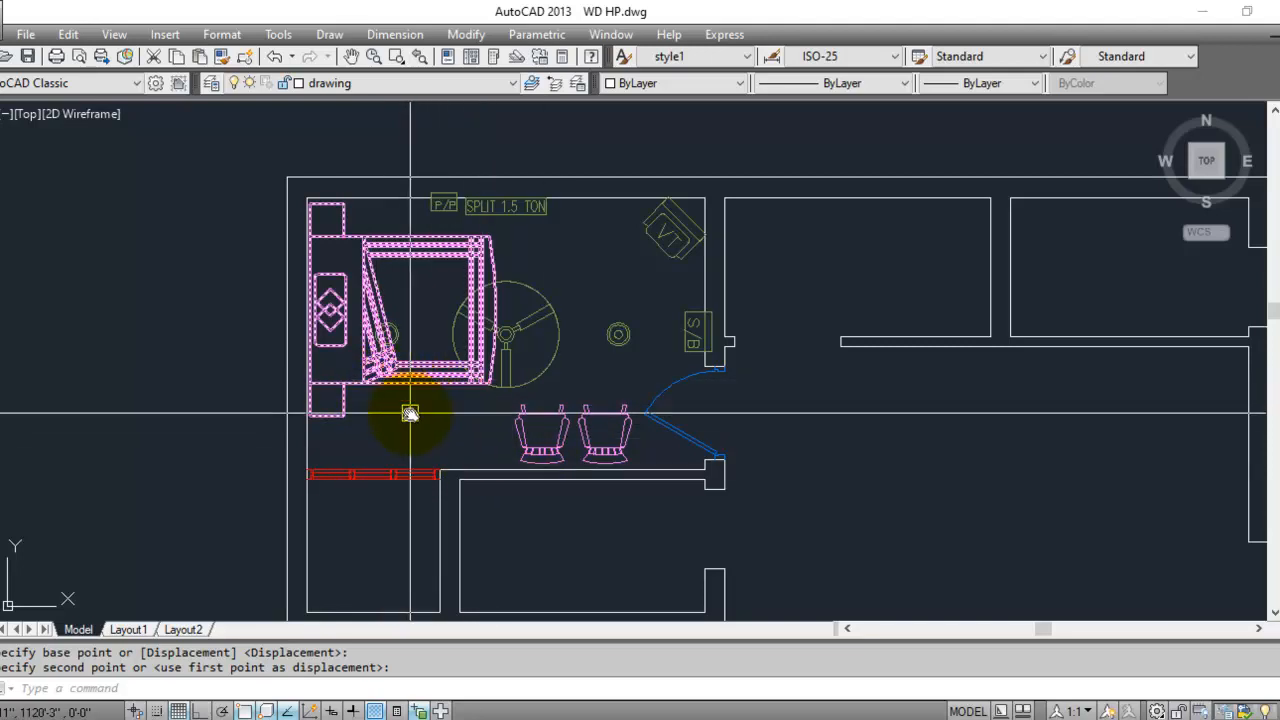
left_click(410, 413)
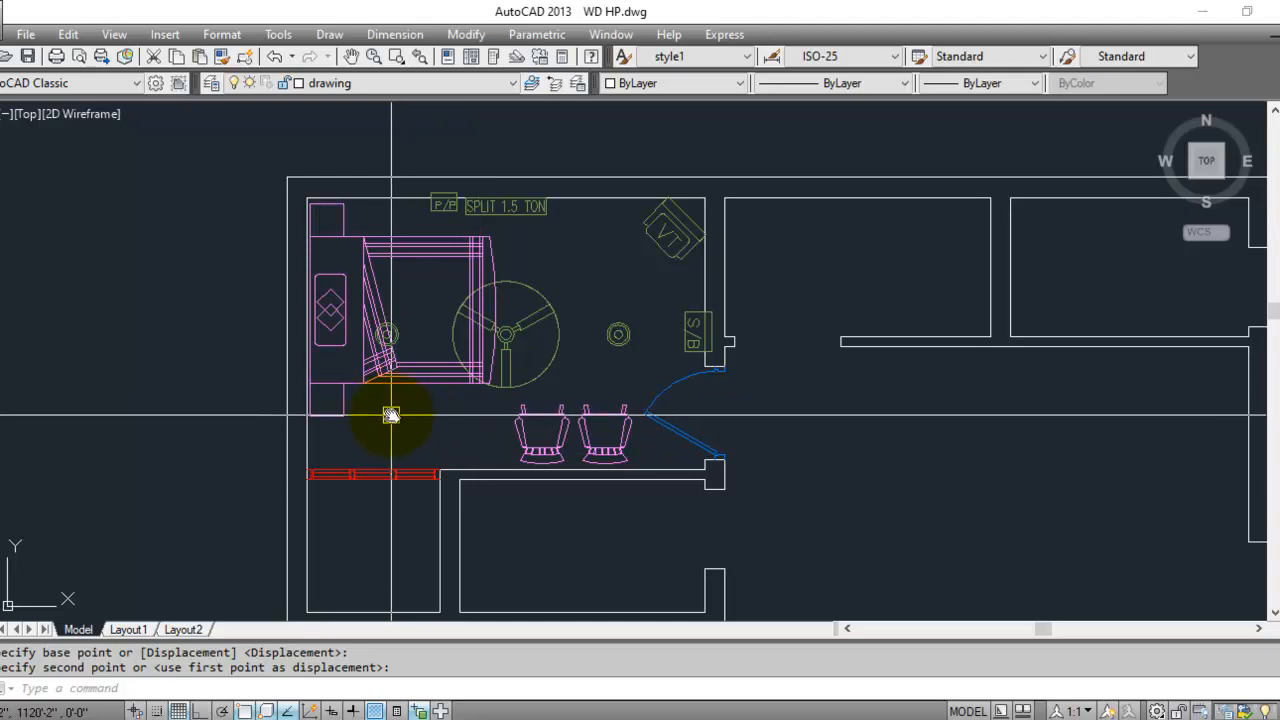
left_click(405, 440)
scroll(316, 428, "down", 2)
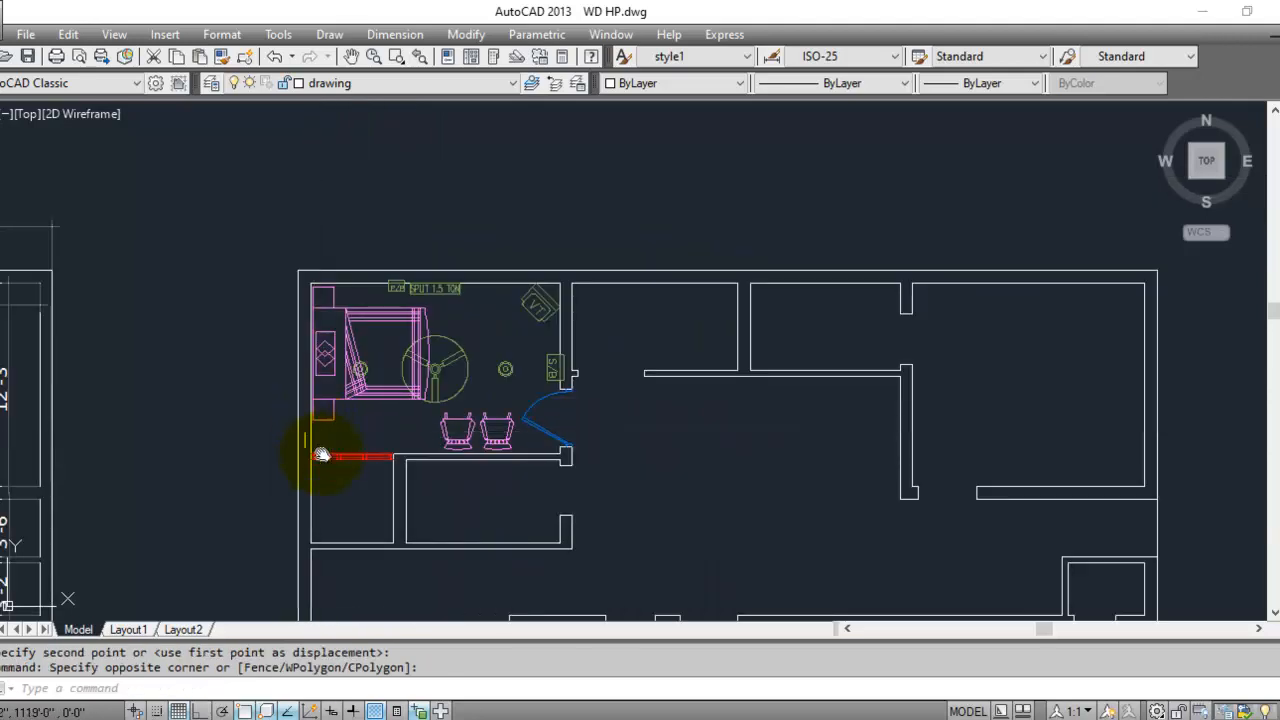
scroll(350, 439, "up", 4)
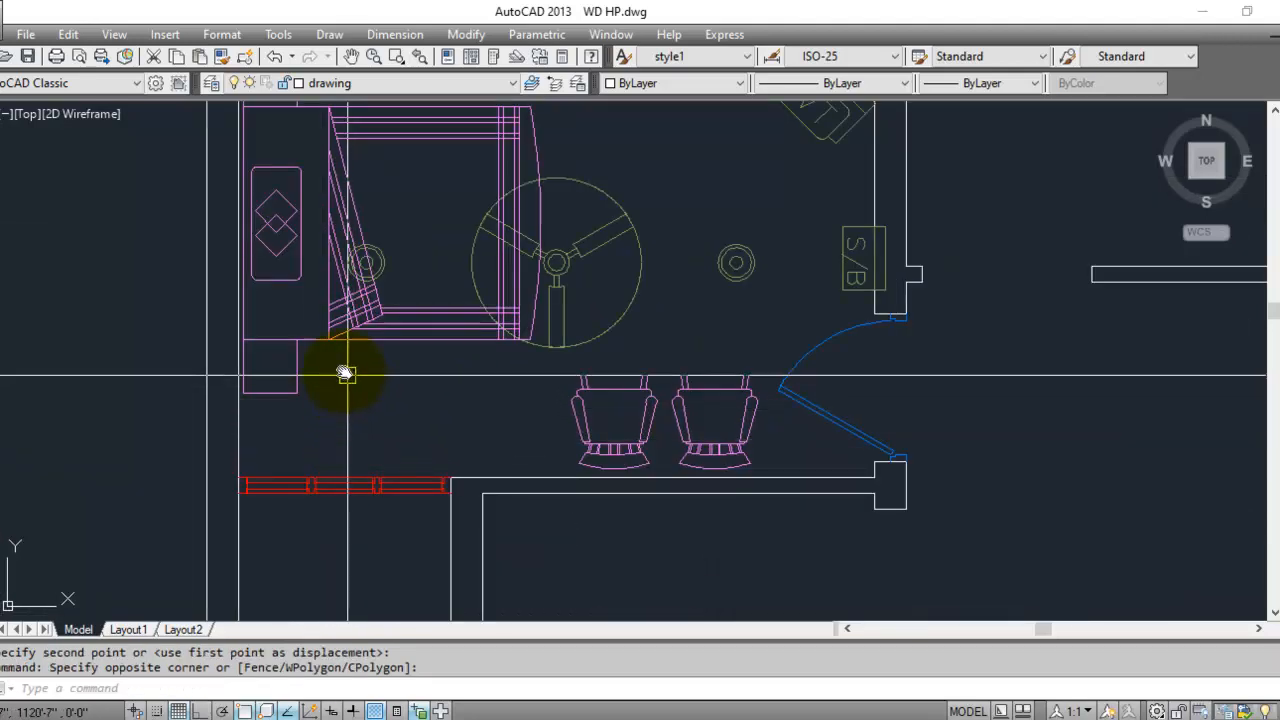
left_click(350, 434)
- Examine the fully furnished reference plan, checking its doors, windows, furniture, electrical symbols and fixtures room by room
scroll(491, 220, "down", 8)
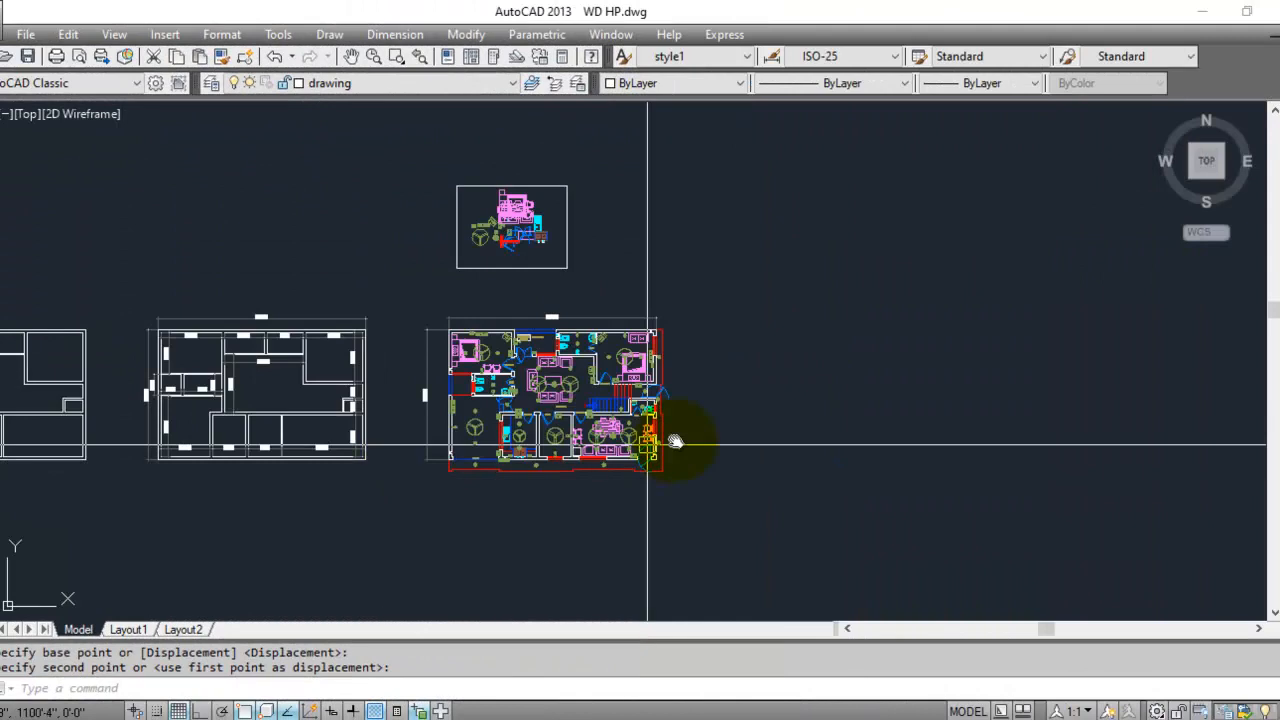
scroll(671, 443, "up", 4)
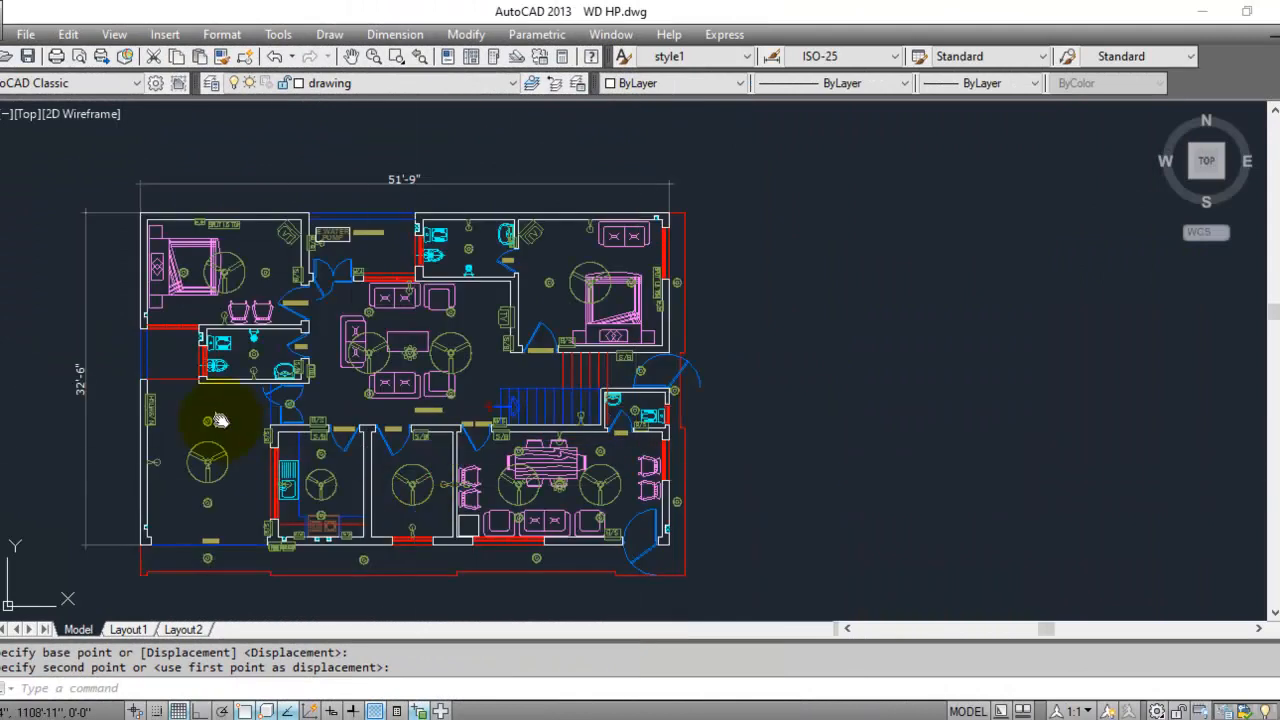
middle_click_drag(230, 427, 300, 443)
scroll(295, 392, "up", 2)
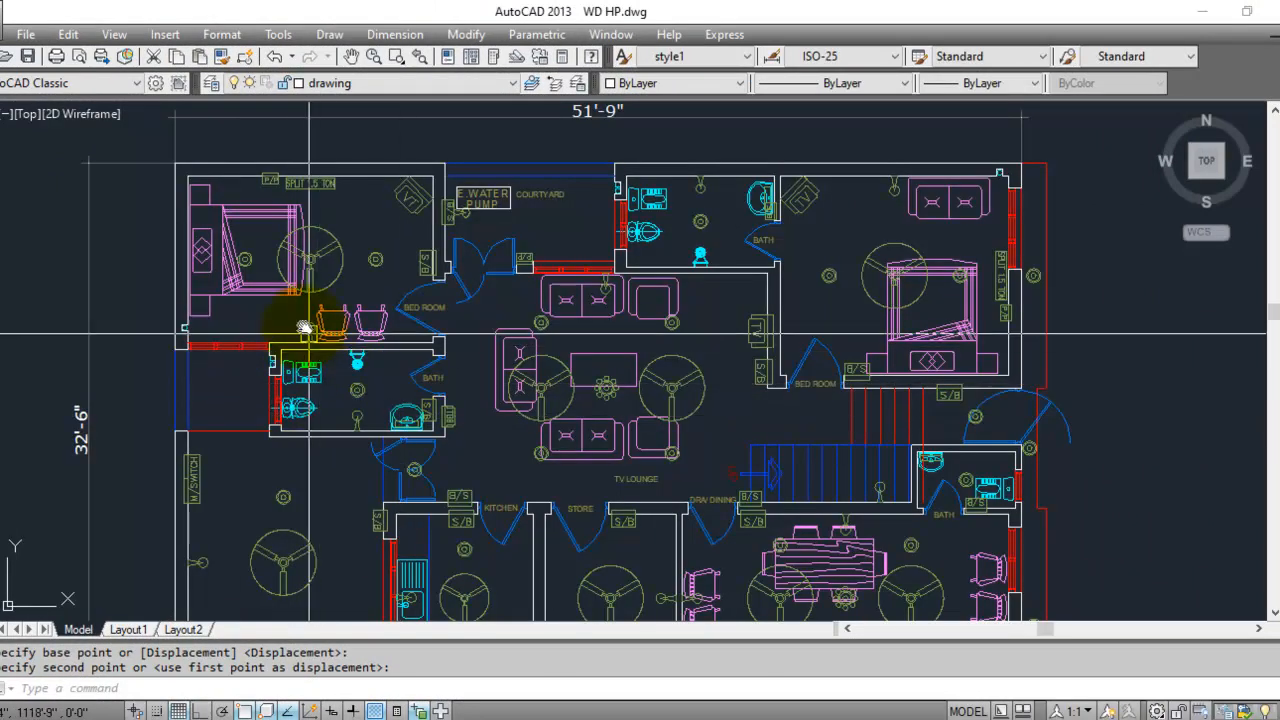
mouse_move(293, 398)
middle_mouse_down()
mouse_move(314, 400)
mouse_move(323, 266)
mouse_move(299, 341)
mouse_move(302, 405)
middle_mouse_up()
scroll(486, 394, "up", 2)
left_click(457, 429)
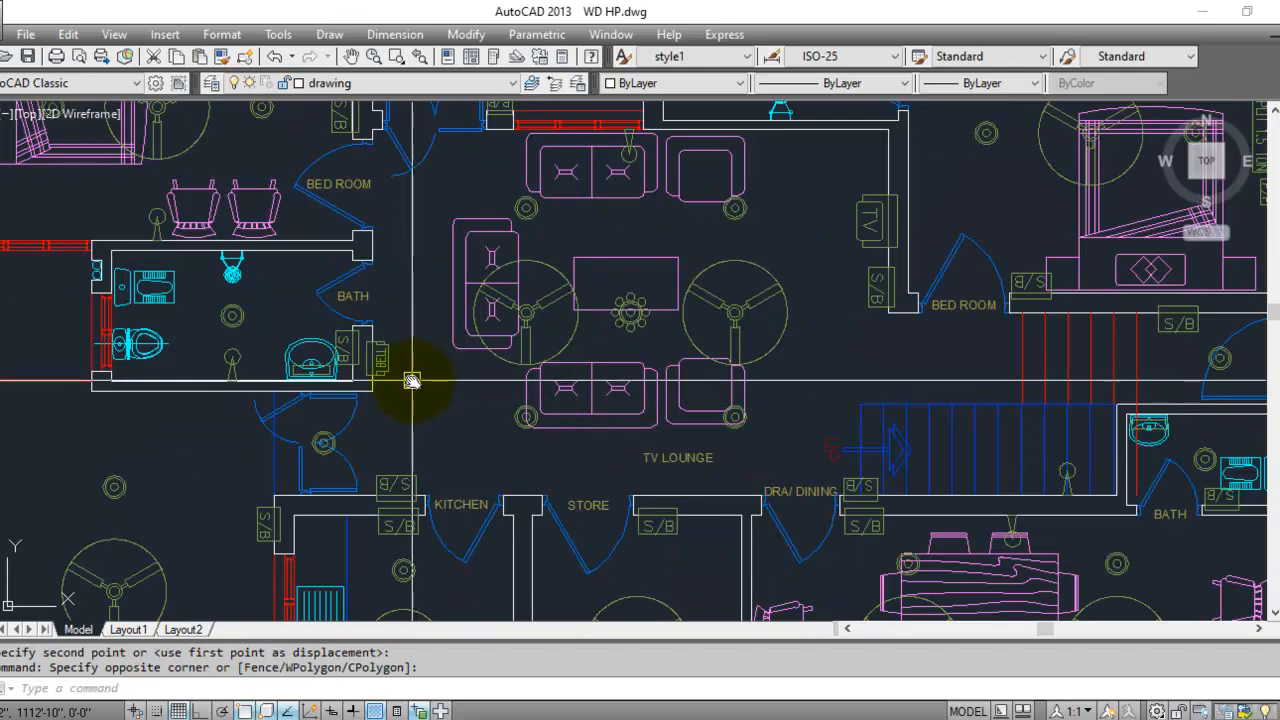
scroll(406, 380, "down", 2)
mouse_move(943, 479)
middle_mouse_down()
mouse_move(894, 374)
mouse_move(891, 386)
mouse_move(894, 396)
mouse_move(920, 357)
mouse_move(909, 349)
mouse_move(922, 400)
mouse_move(970, 430)
middle_mouse_up()
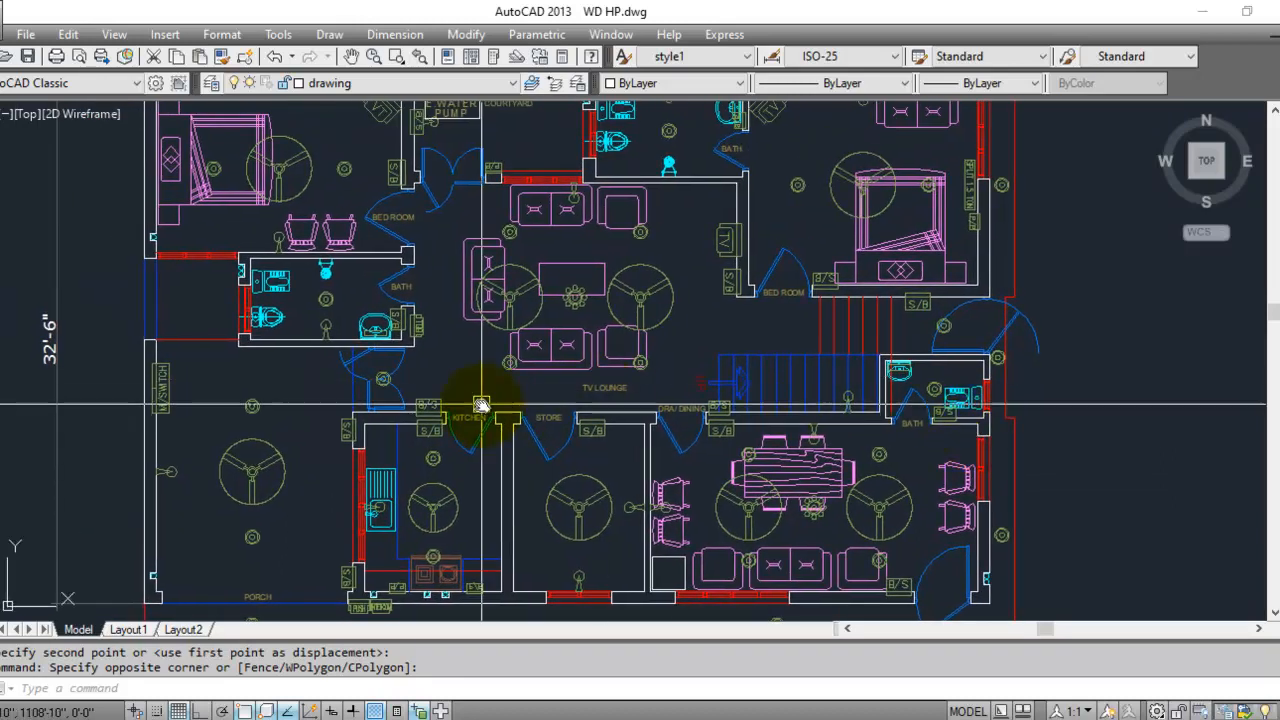
middle_click_drag(239, 379, 355, 417)
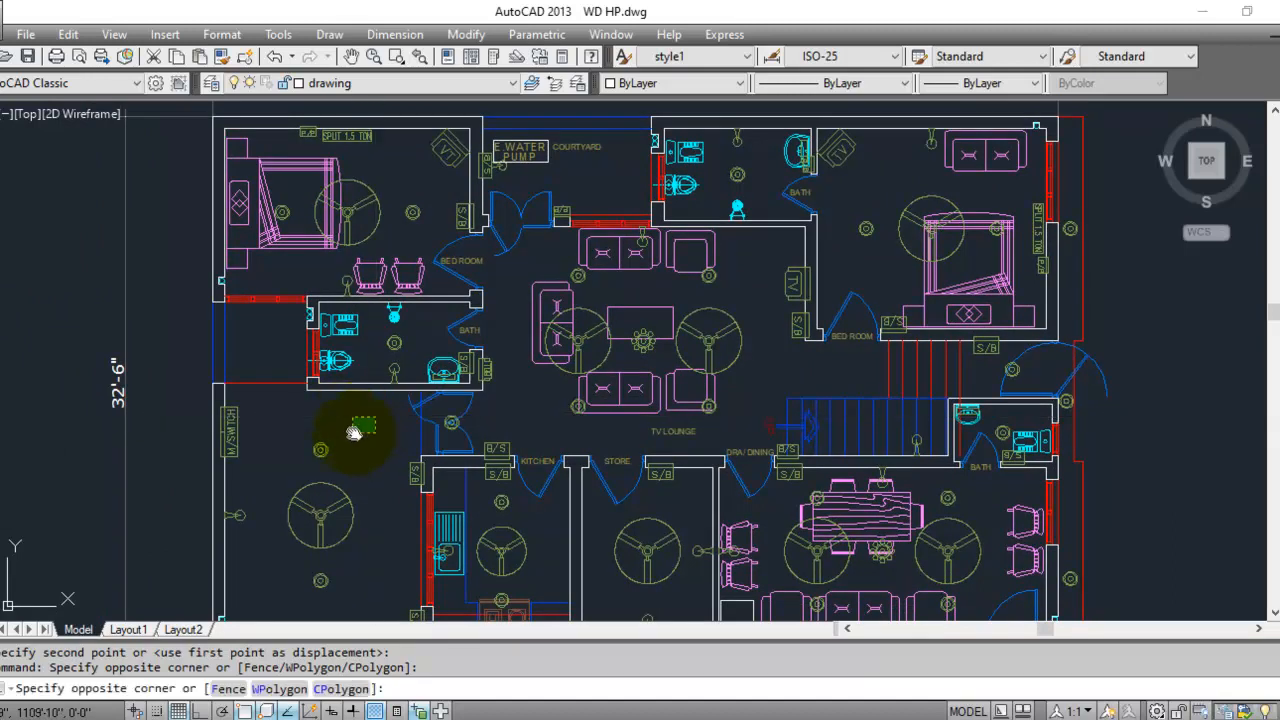
double_click(351, 430)
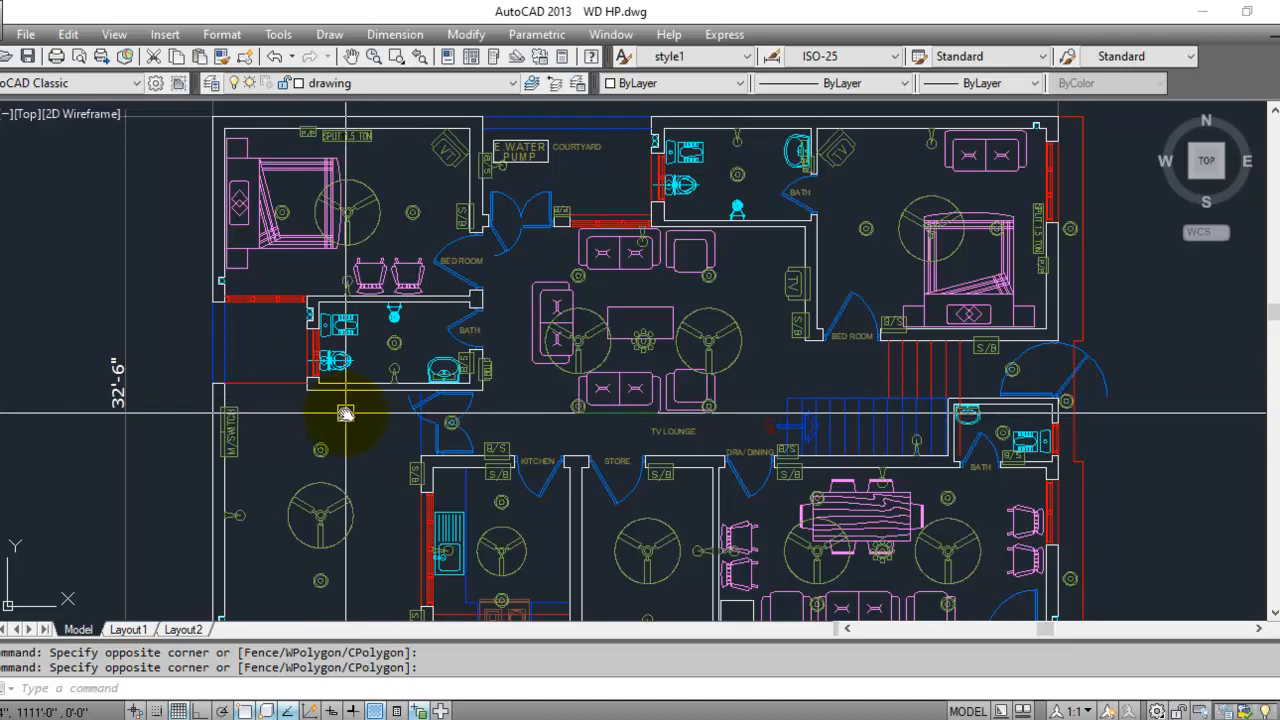
left_click(352, 476)
left_click(351, 476)
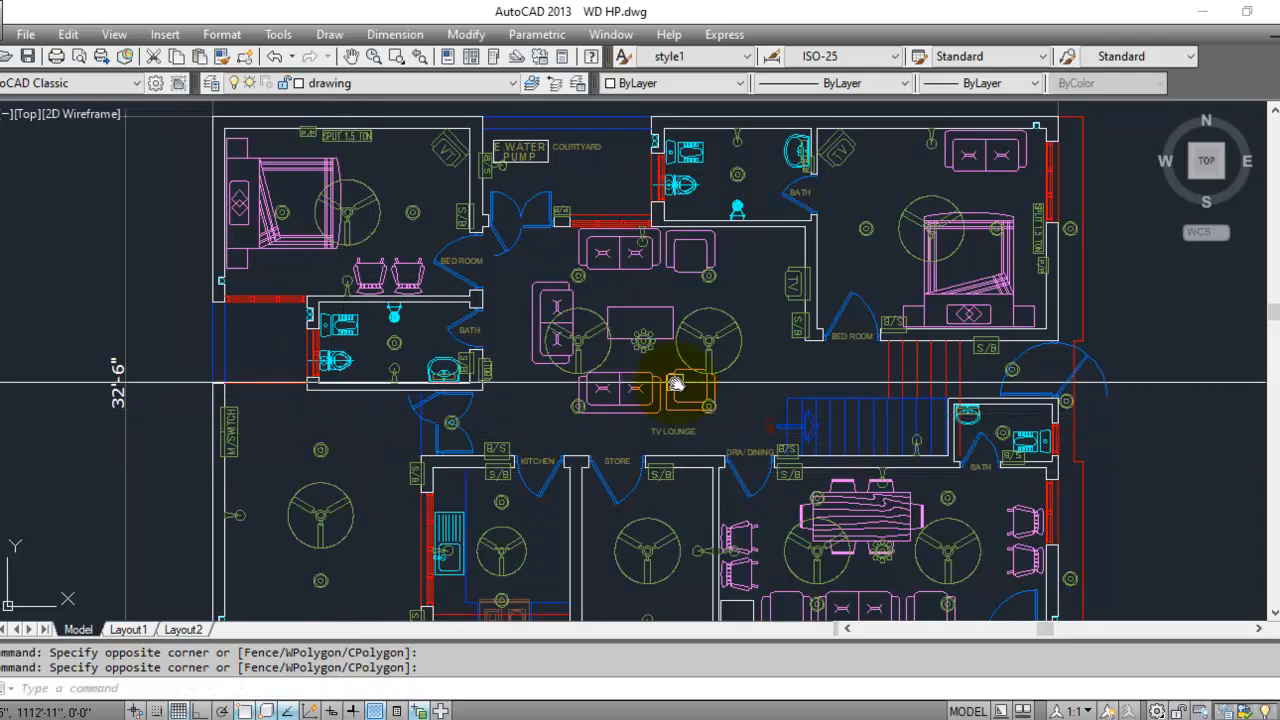
scroll(783, 362, "up", 2)
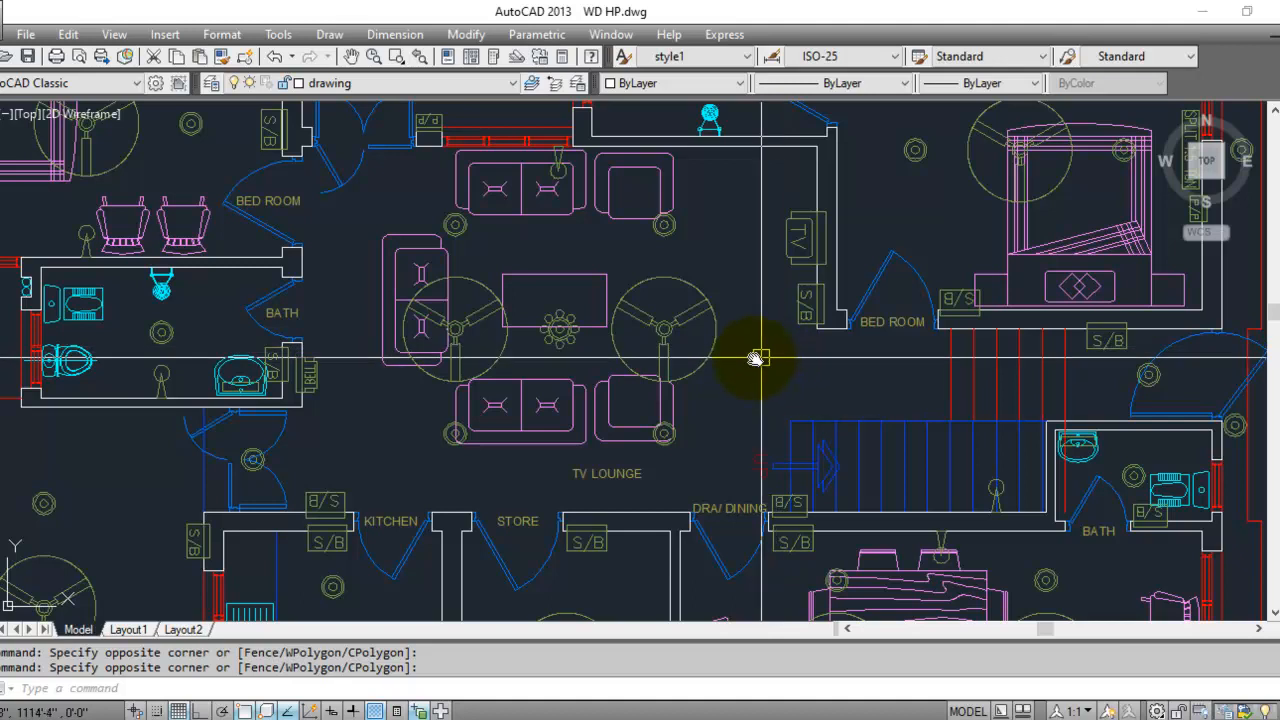
scroll(575, 405, "down", 2)
scroll(800, 245, "down", 2)
mouse_move(314, 349)
middle_mouse_down()
mouse_move(486, 386)
mouse_move(590, 390)
mouse_move(298, 357)
middle_mouse_up()
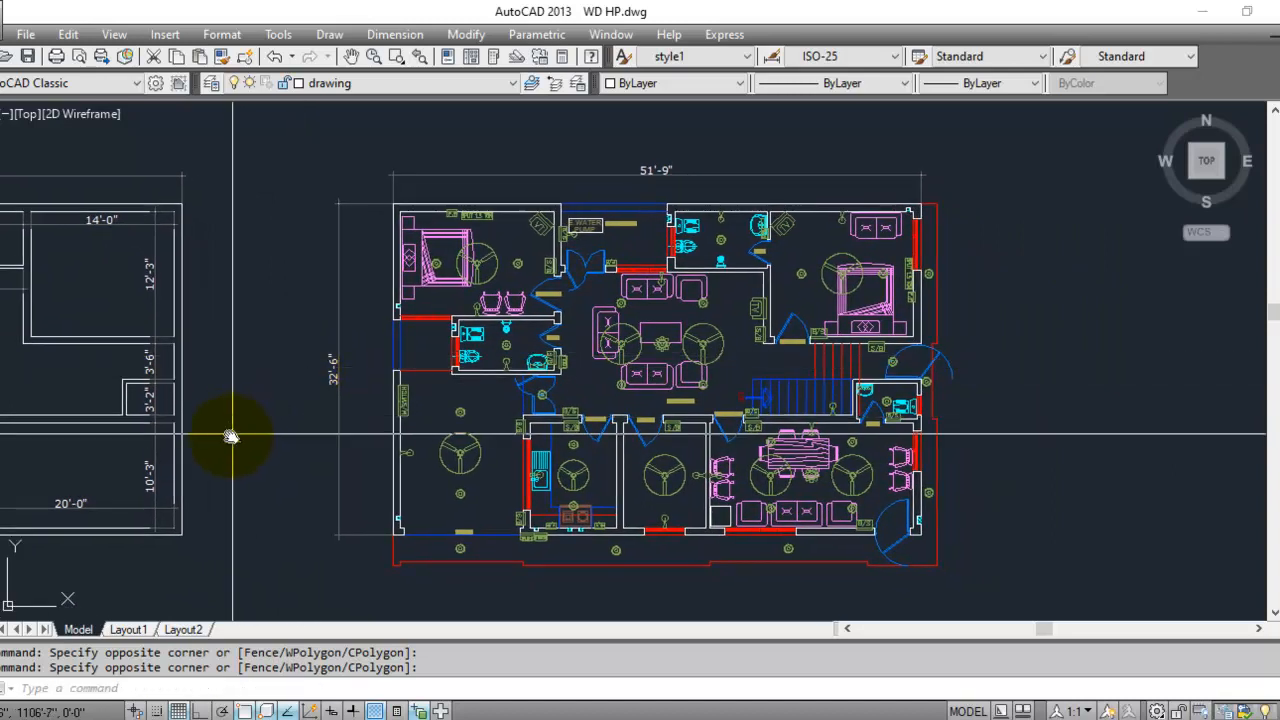
mouse_move(251, 283)
middle_mouse_down()
mouse_move(238, 329)
mouse_move(229, 303)
mouse_move(199, 292)
mouse_move(260, 366)
middle_mouse_up()
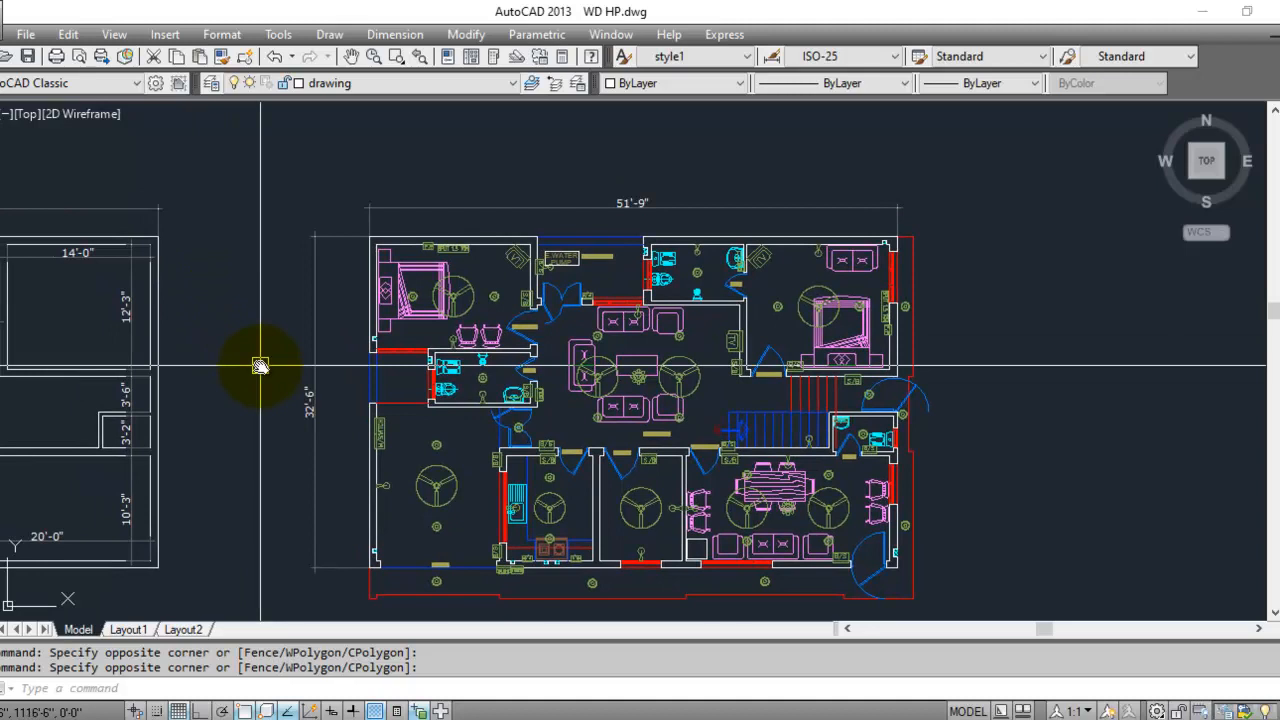